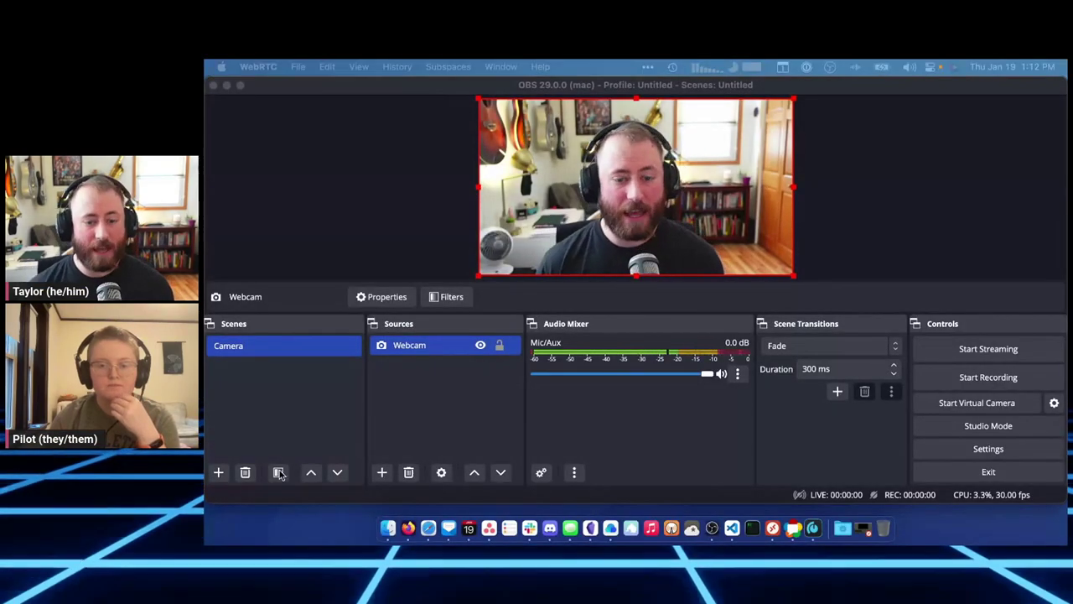
pyautogui.click(570, 302)
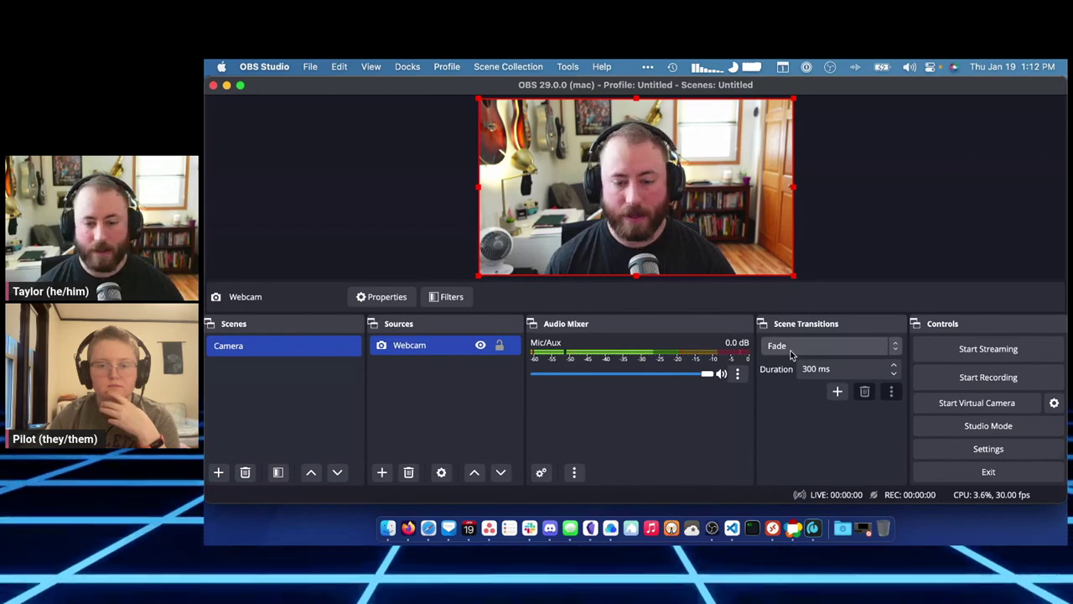
pyautogui.click(867, 265)
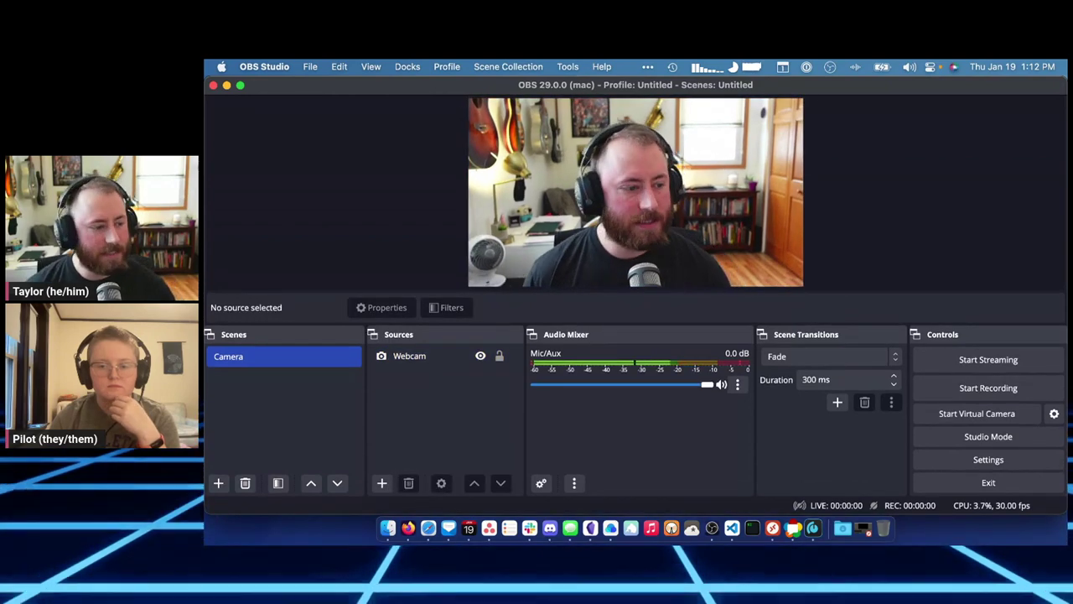
pyautogui.rightClick(252, 355)
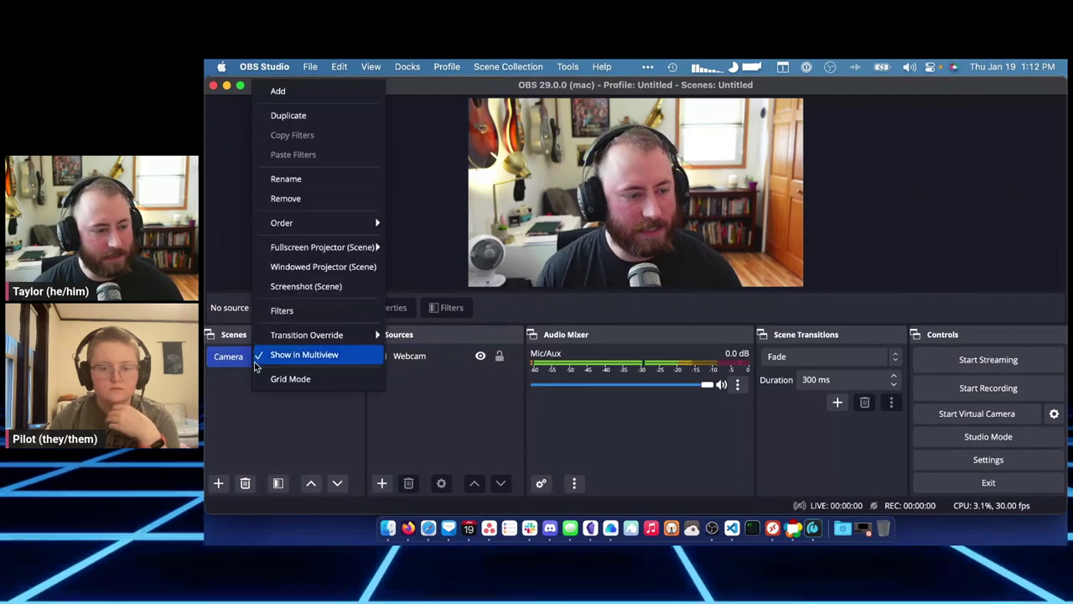
pyautogui.click(238, 358)
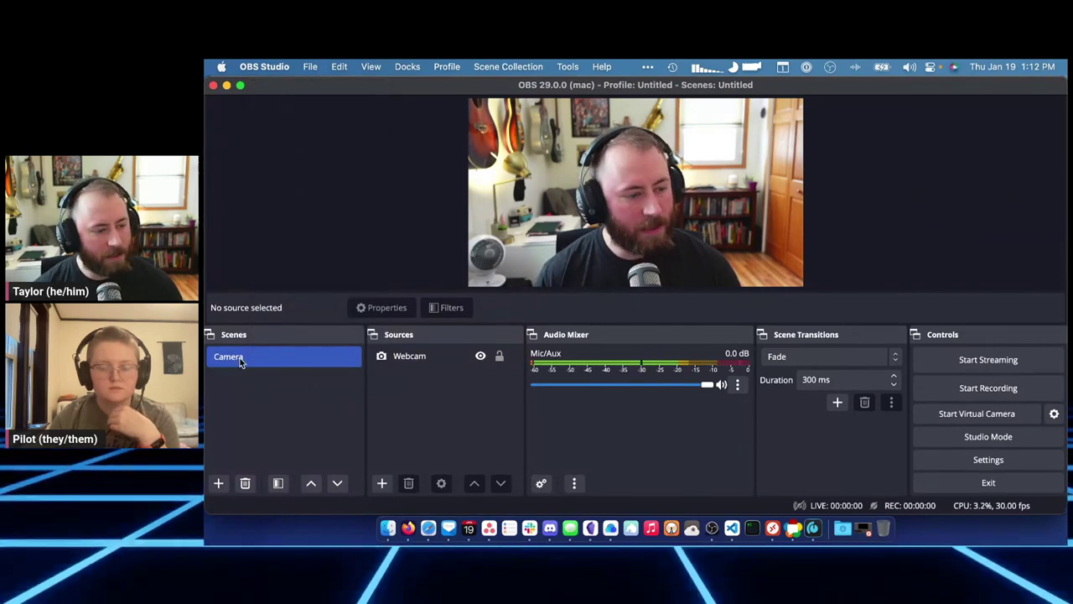
pyautogui.rightClick(254, 361)
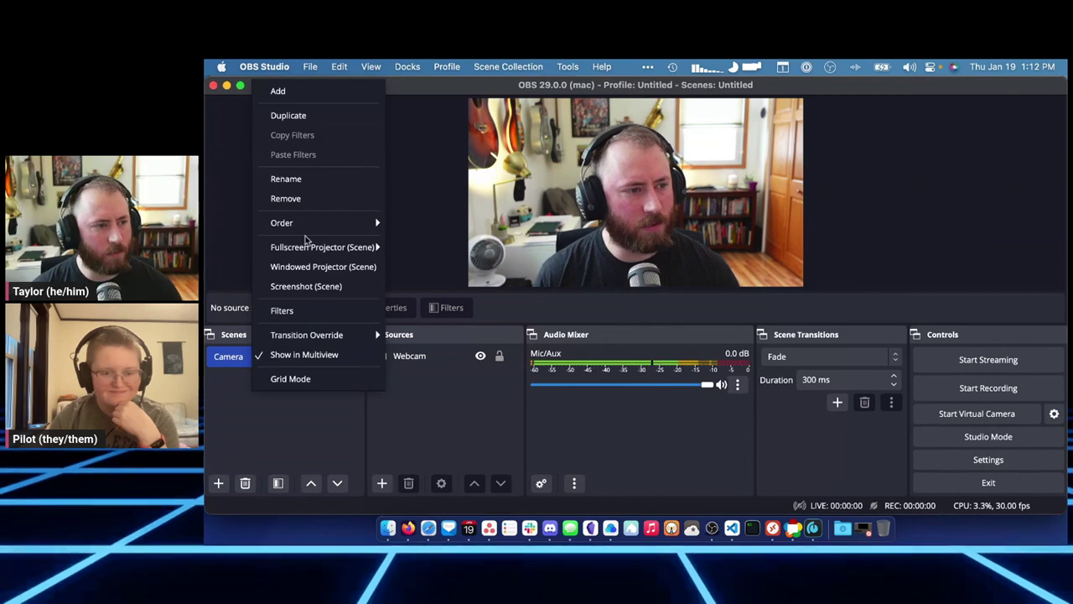
pyautogui.click(667, 318)
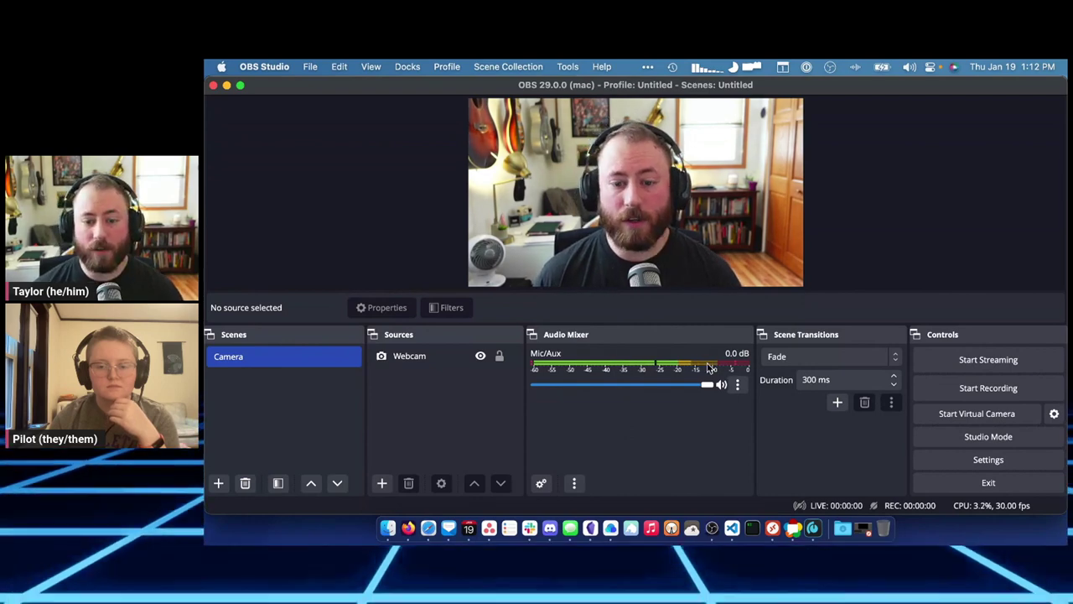
# Step: Check the device options for Mic/Auxiliary Audio in the audio settings, keep Mix B, and leave the settings without saving
pyautogui.click(933, 459)
pyautogui.click(394, 193)
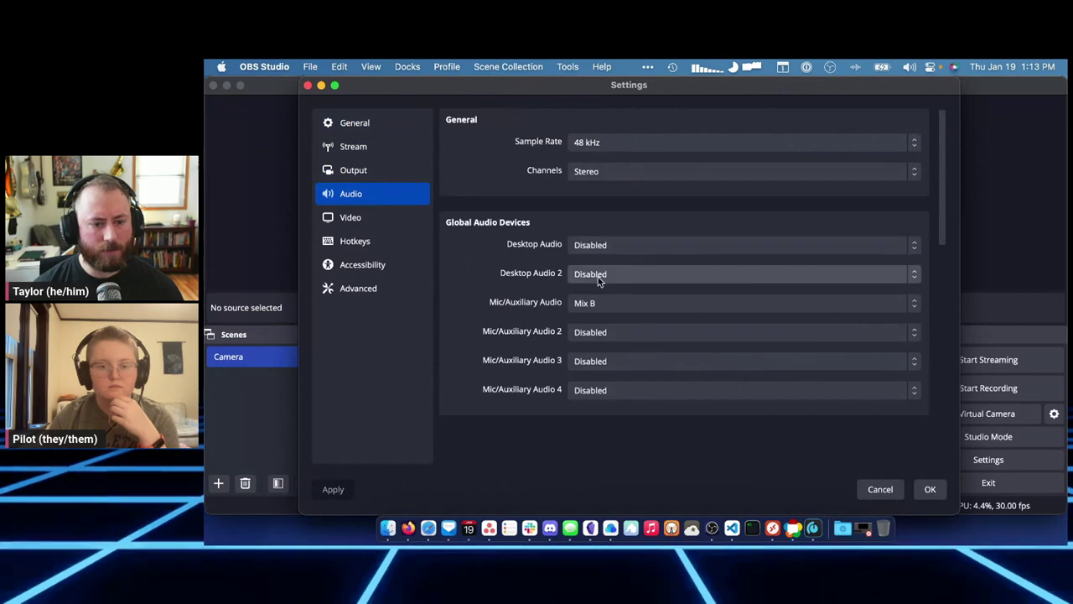
pyautogui.click(578, 307)
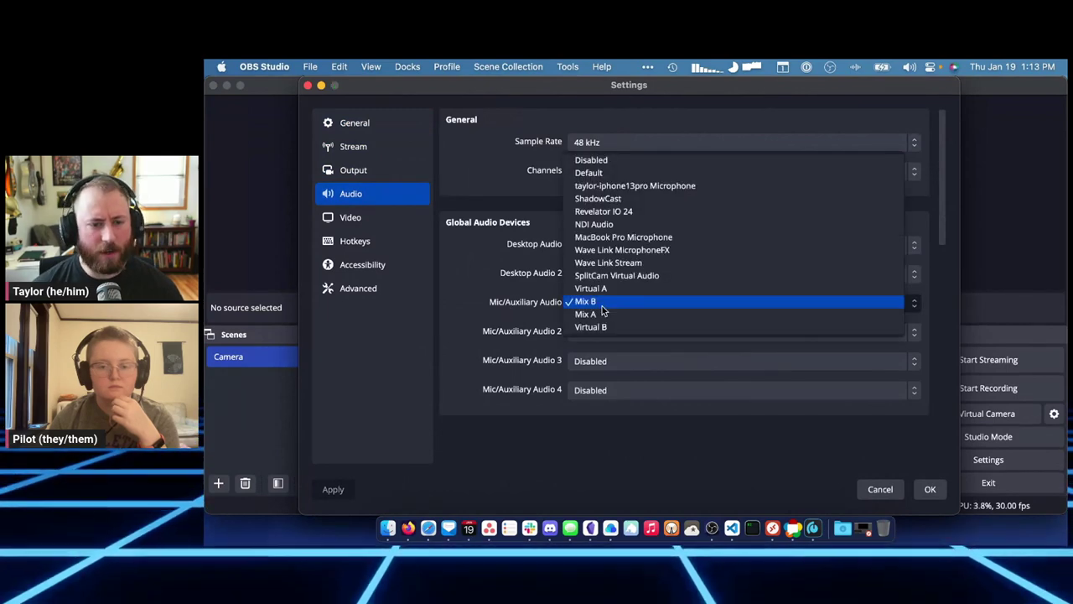
pyautogui.click(592, 303)
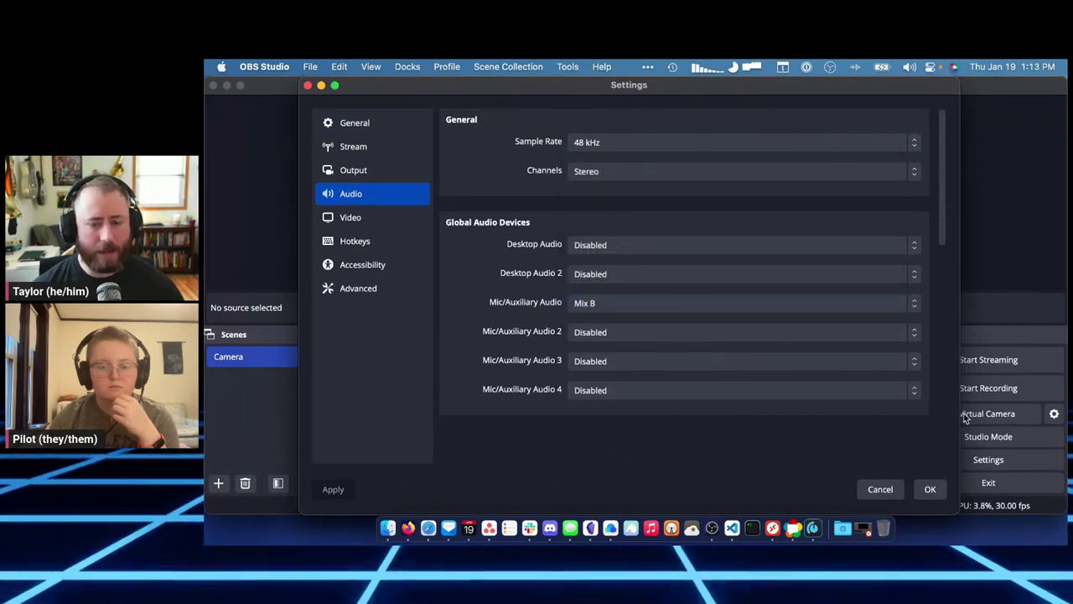
pyautogui.click(882, 487)
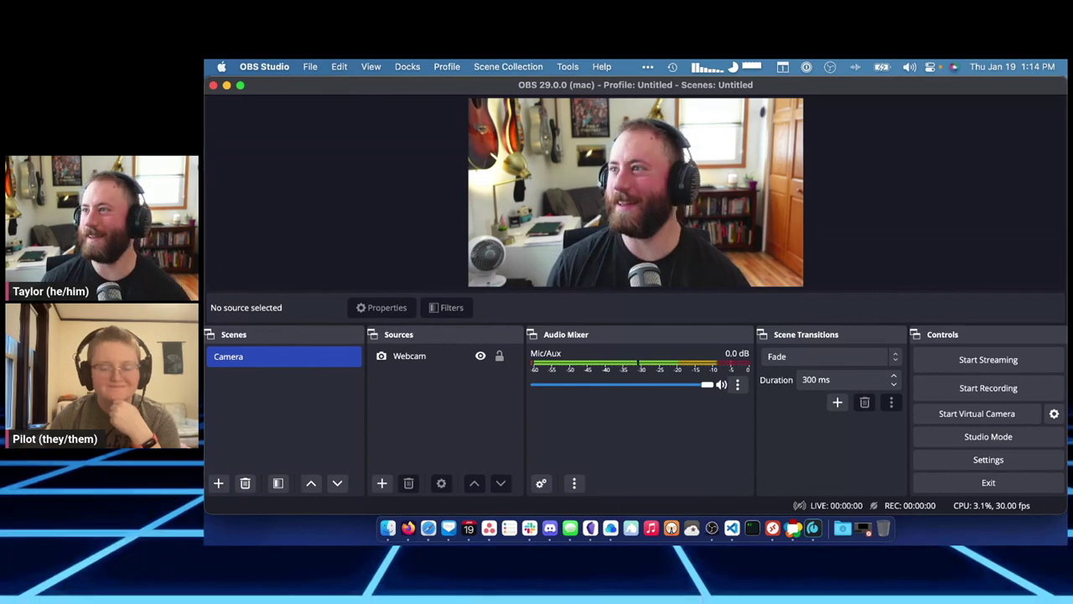
# Step: Switch to Firefox, read the macOS 13 "Ventura" section of the macOS Desktop Audio Capture Guide, and minimize the browser window
pyautogui.hotkey('ctrl', 'Up')
pyautogui.click(654, 238)
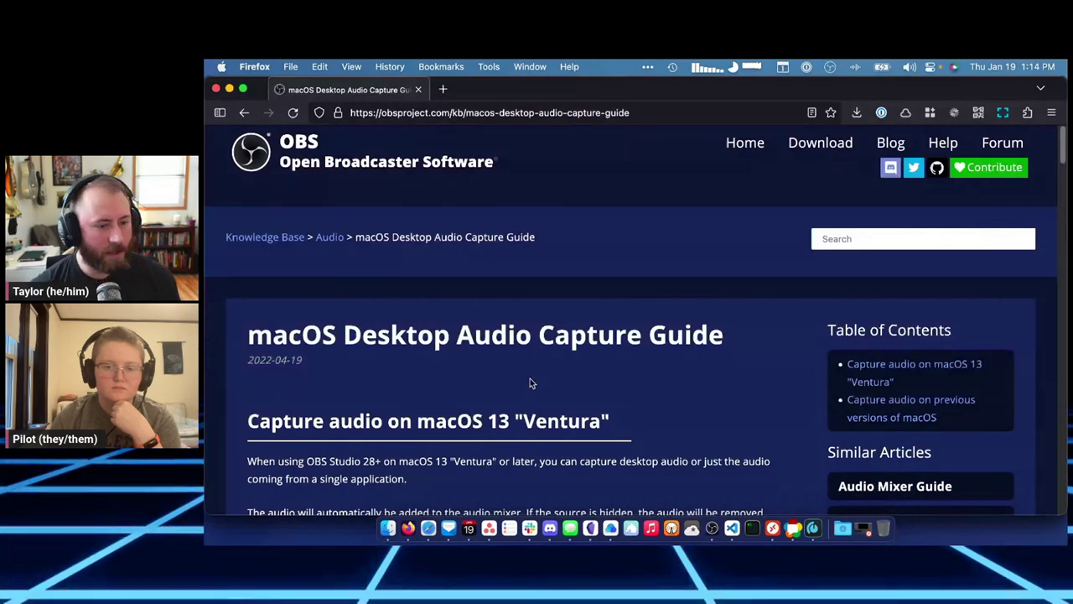
pyautogui.scroll(-3, 530, 378)
pyautogui.scroll(-1, 516, 374)
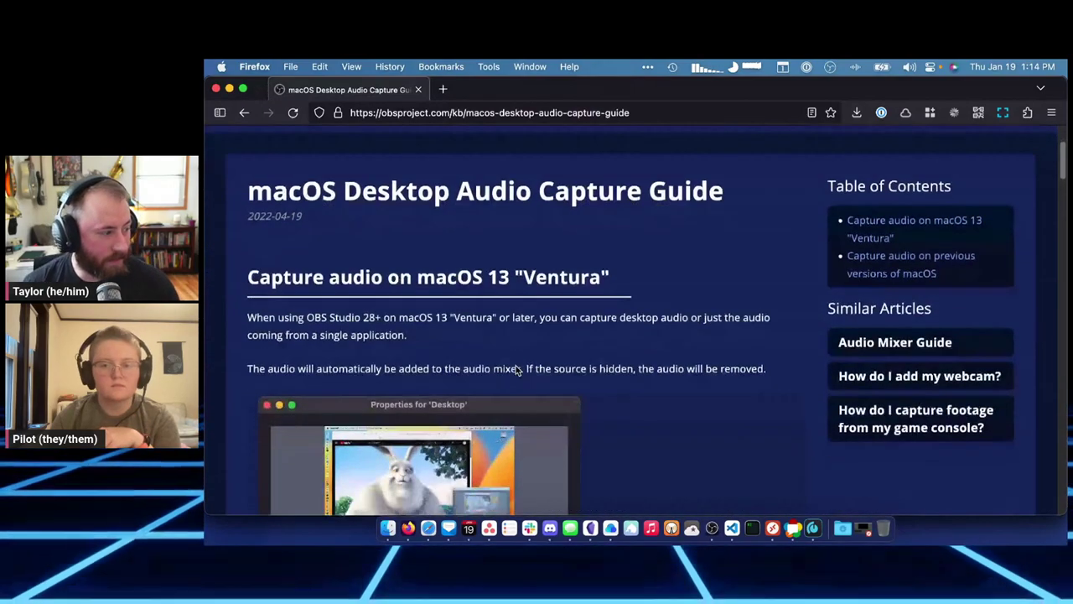
pyautogui.scroll(2, 514, 355)
pyautogui.scroll(-7, 386, 359)
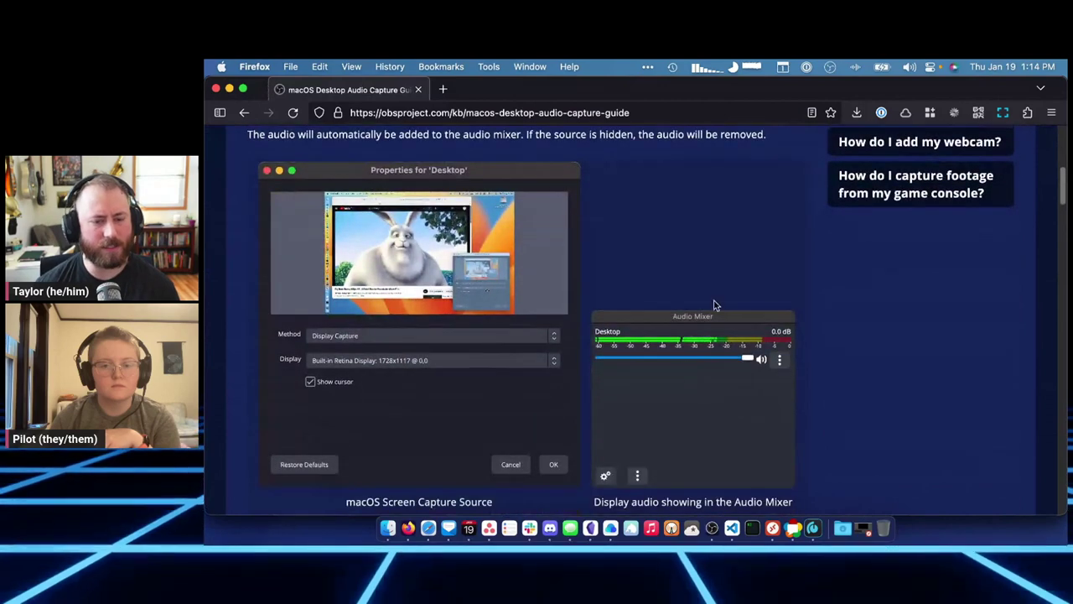
pyautogui.scroll(5, 714, 353)
pyautogui.scroll(1, 706, 309)
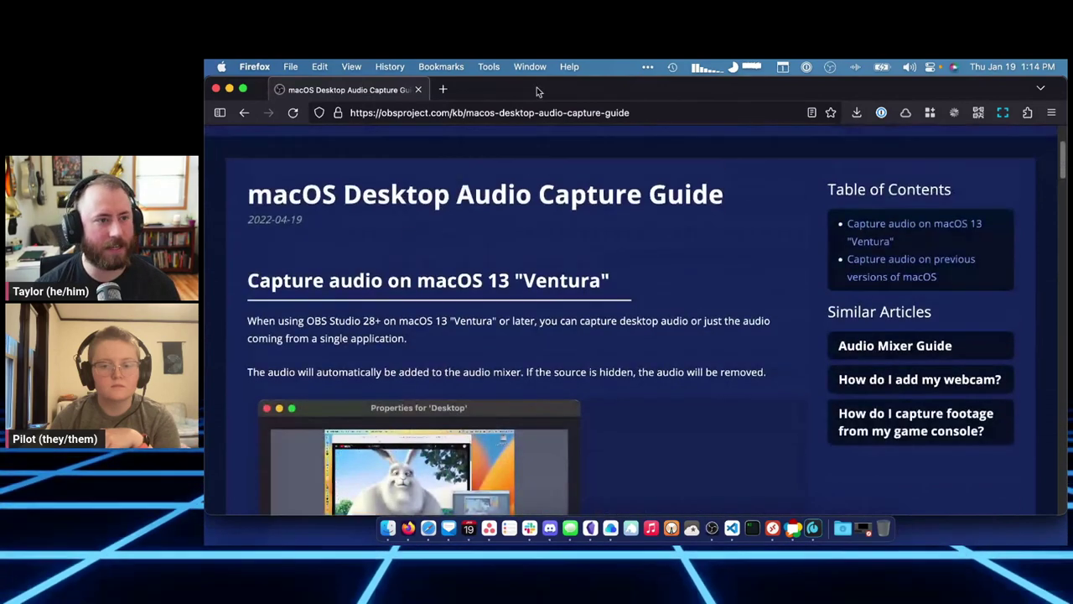
pyautogui.click(475, 112)
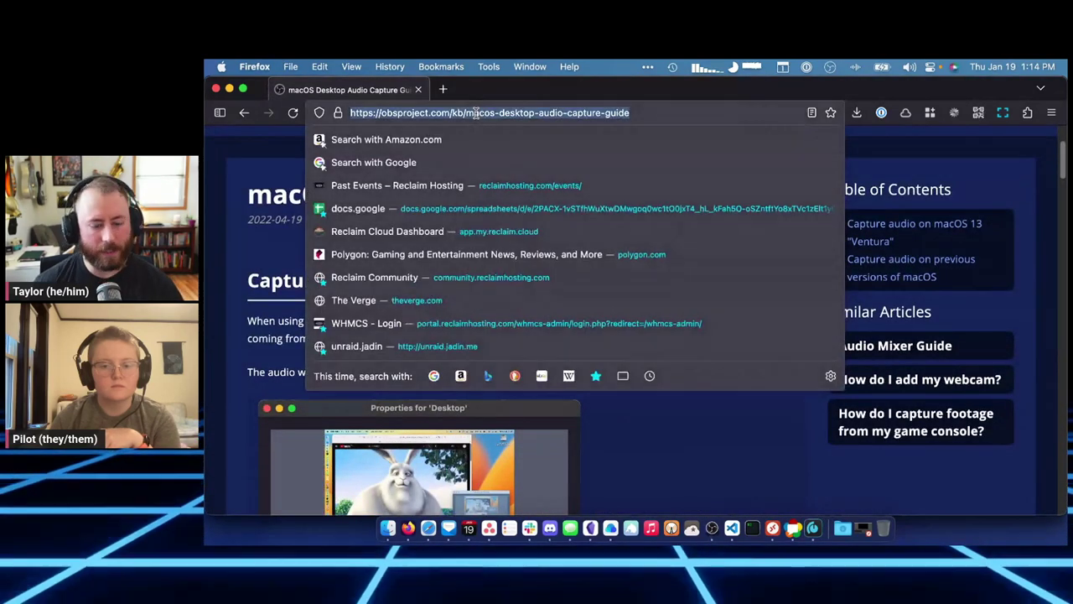
pyautogui.click(230, 89)
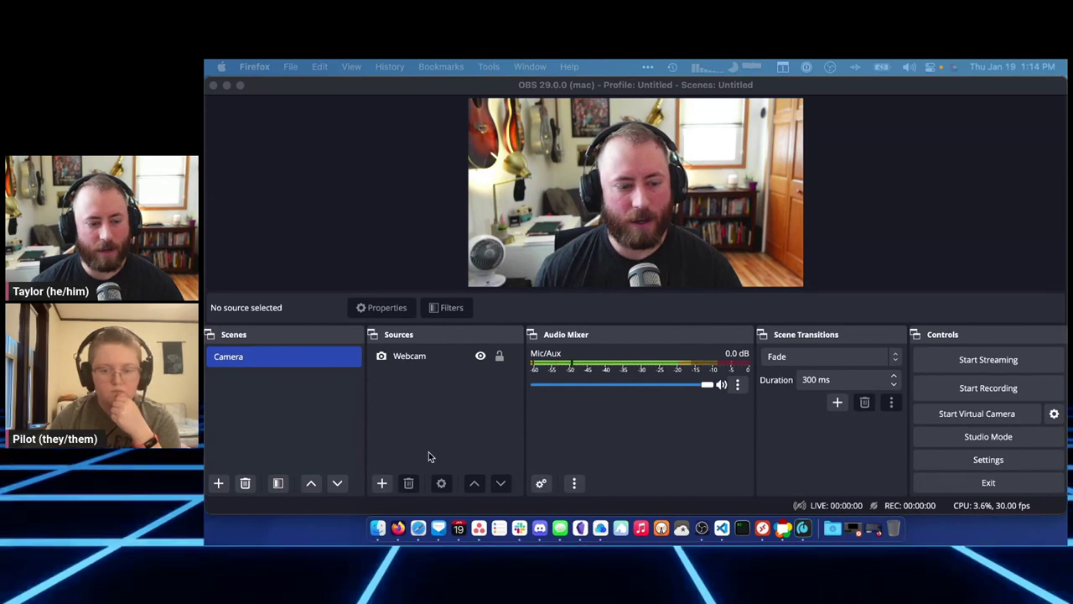
# Step: Add a new scene named Screen
pyautogui.click(218, 483)
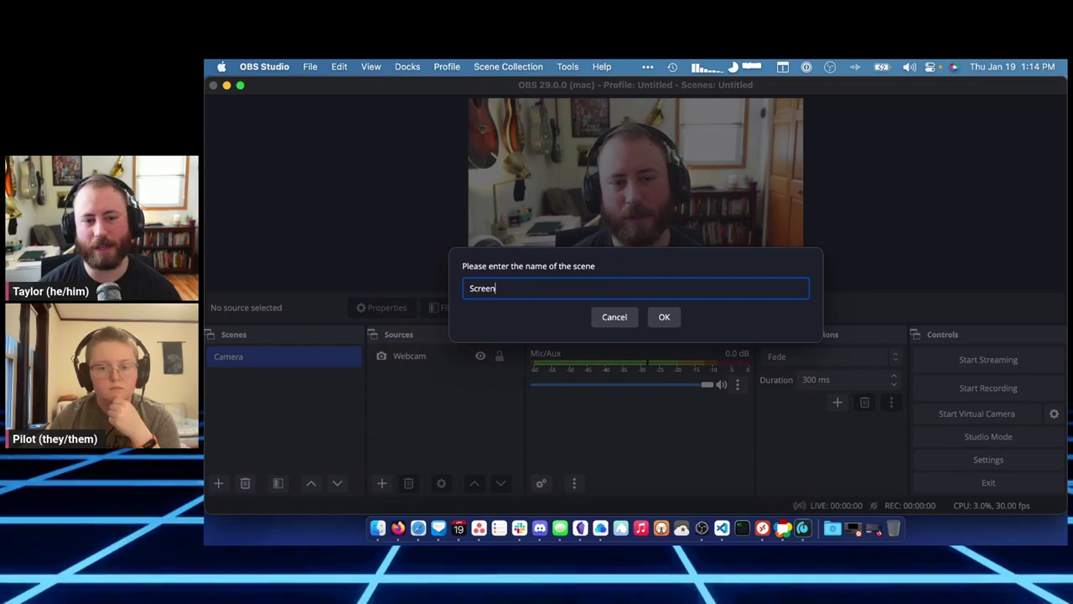
pyautogui.write('Screen')
pyautogui.click(664, 316)
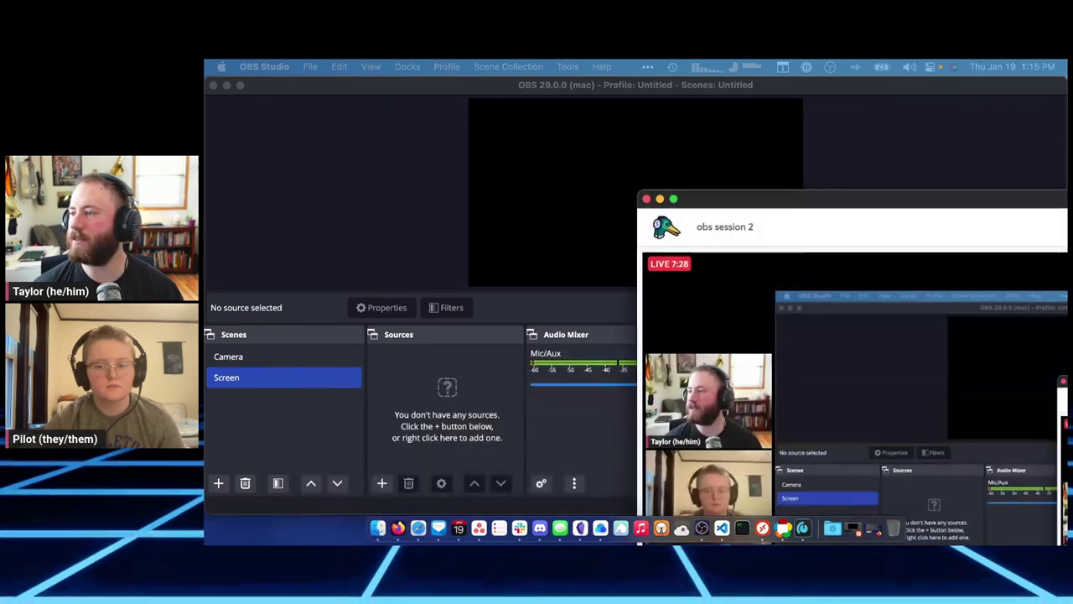
pyautogui.click(491, 385)
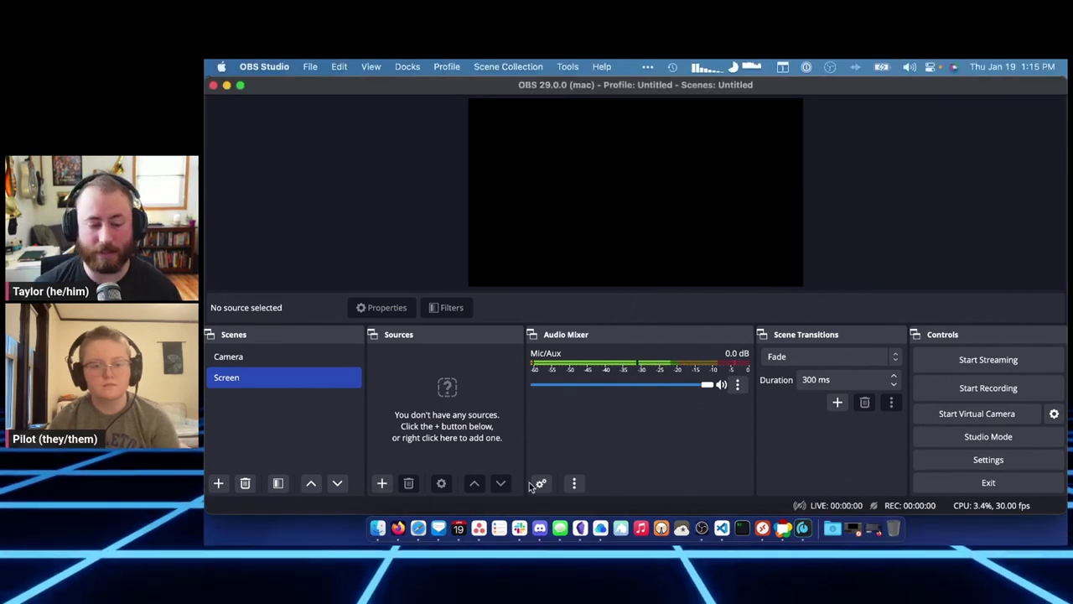
pyautogui.click(397, 532)
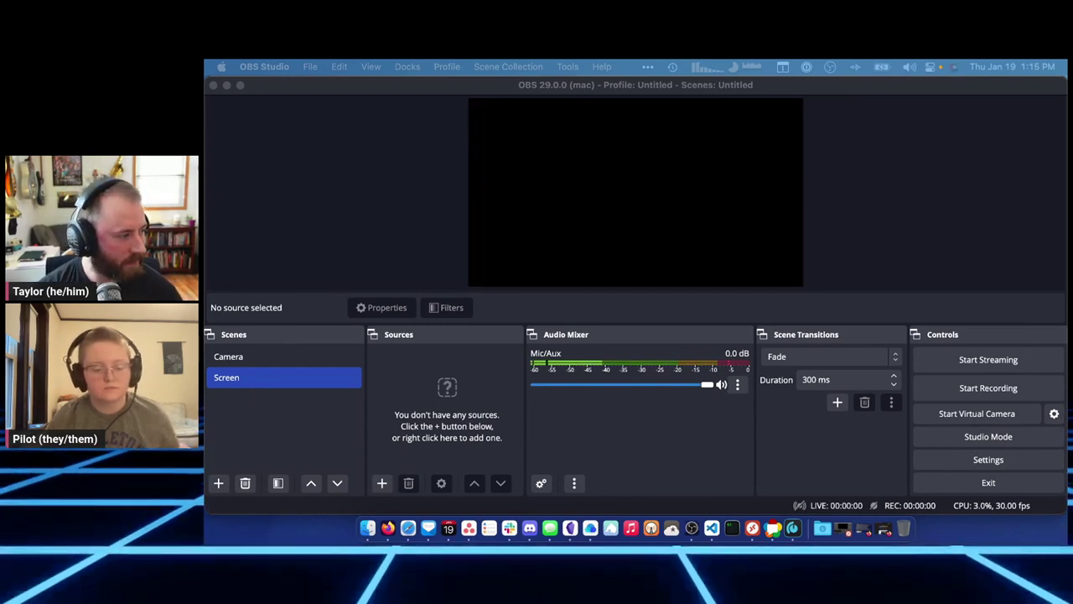
pyautogui.click(433, 363)
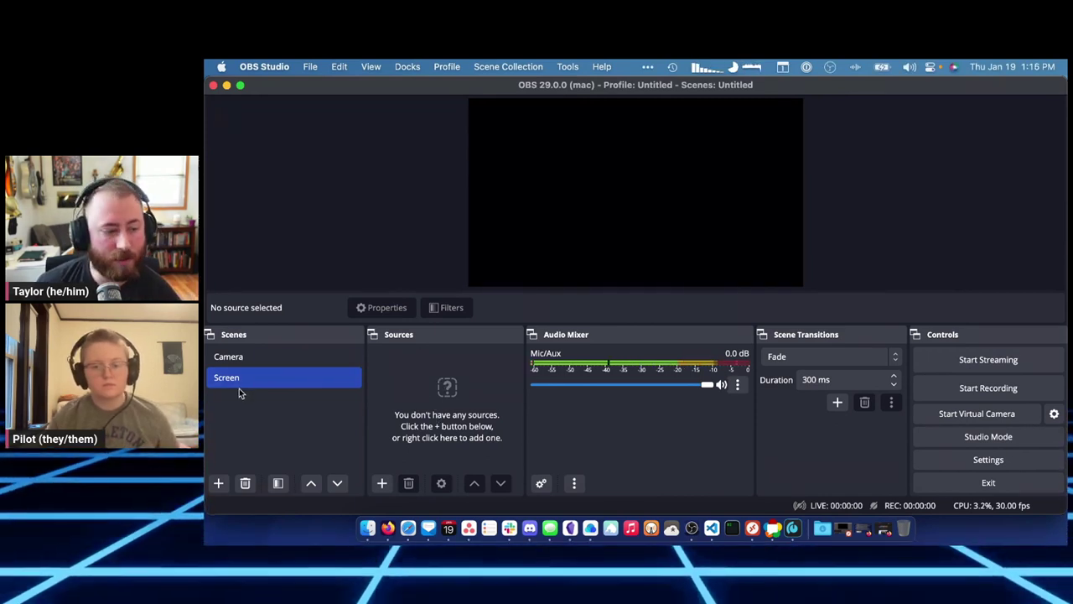
# Step: Add a new macOS Screen Capture source to the Screen scene, keeping the default name and leaving it visible
pyautogui.click(382, 484)
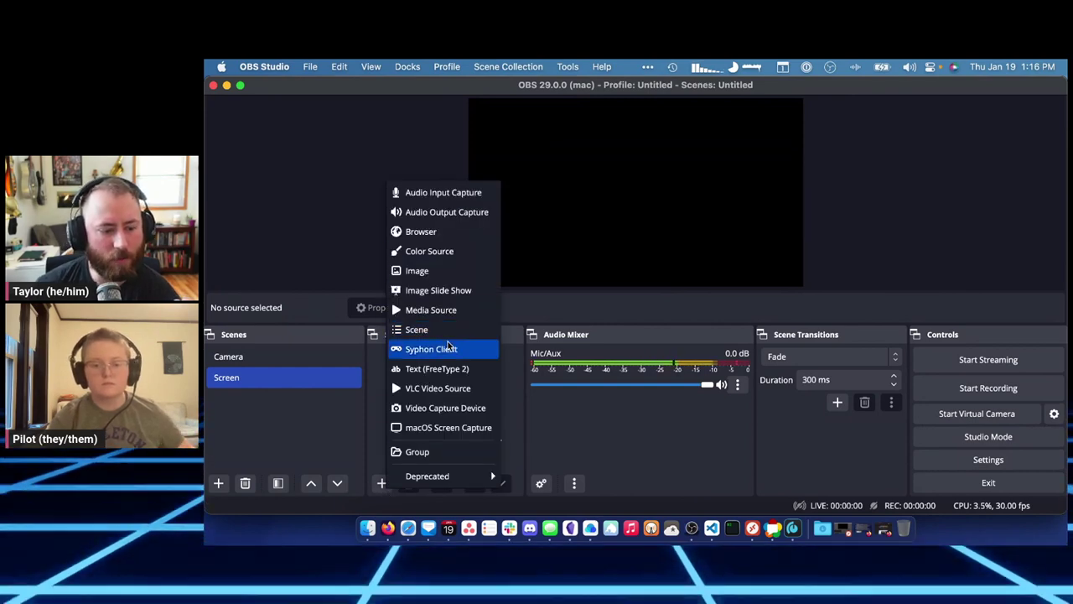
pyautogui.click(454, 428)
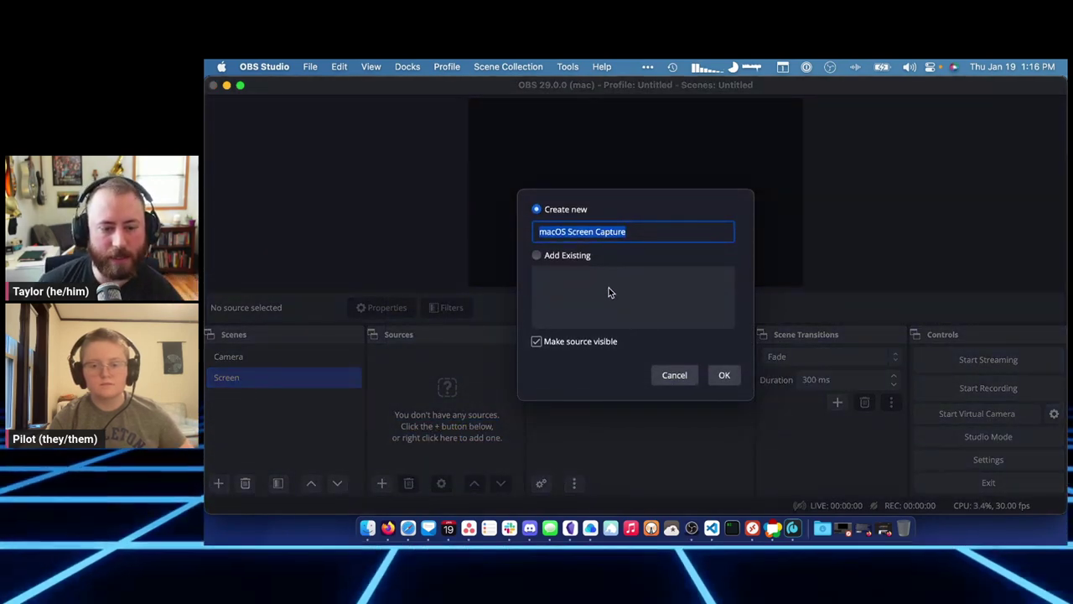
pyautogui.click(711, 379)
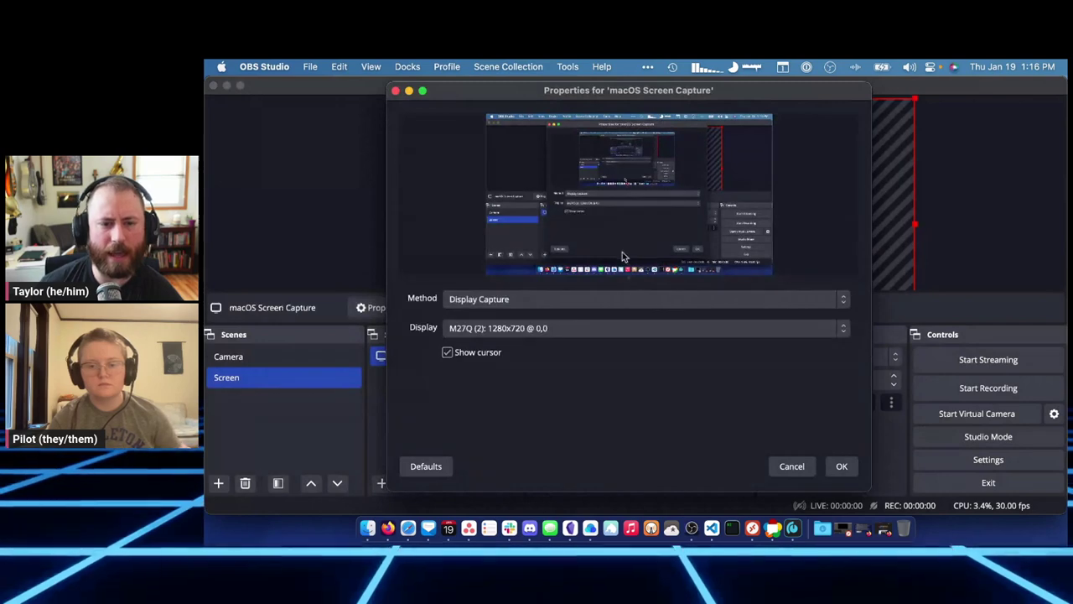
# Step: Configure the screen capture to use the Display Capture method with the Built-in Retina Display, and accept the source properties
pyautogui.click(467, 299)
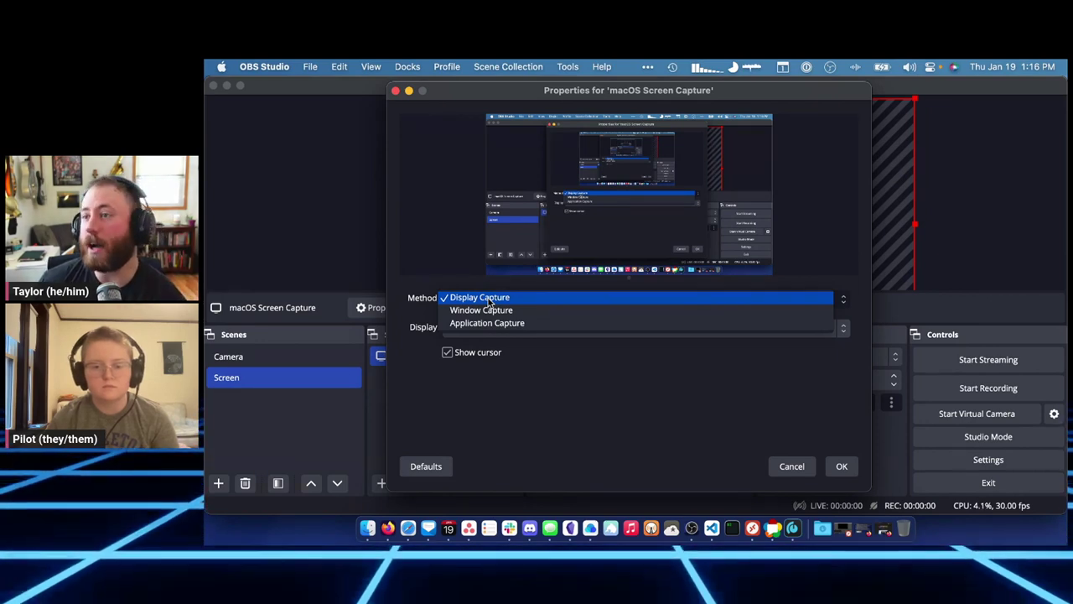
pyautogui.click(491, 298)
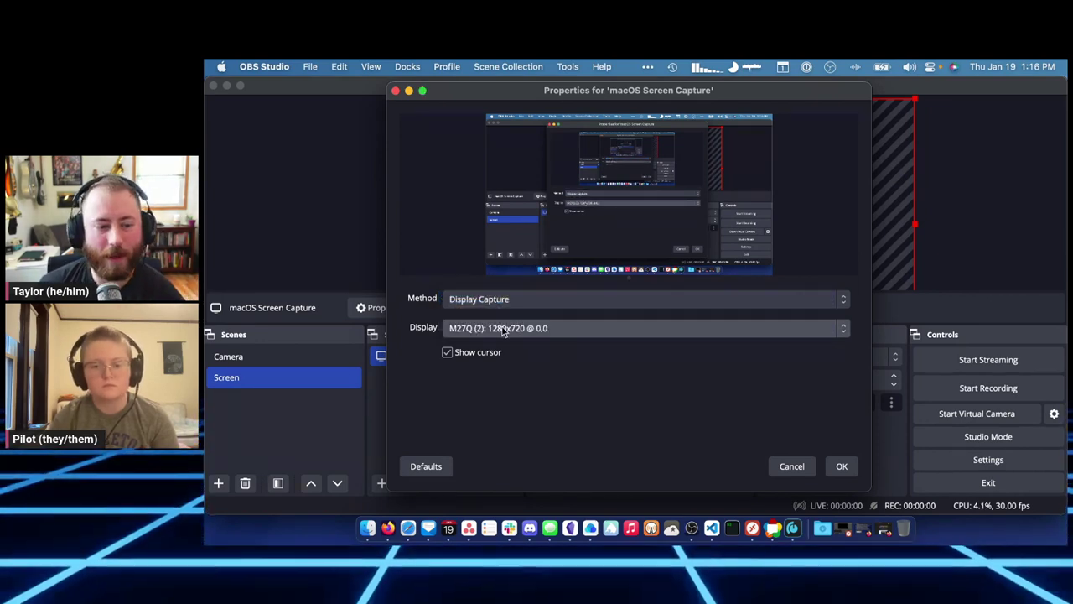
pyautogui.click(484, 328)
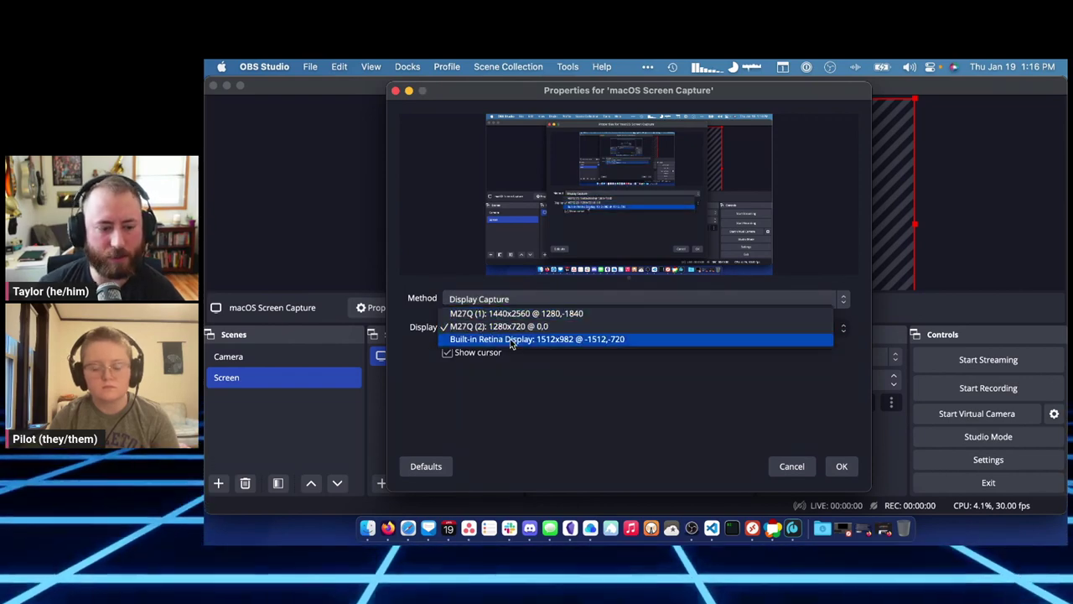
pyautogui.click(511, 340)
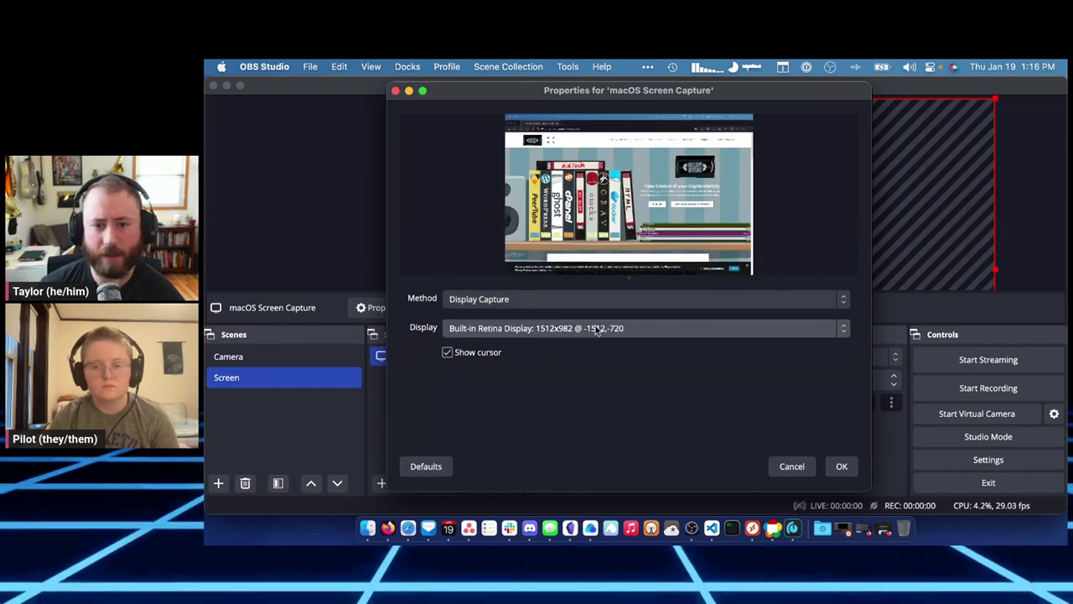
pyautogui.click(550, 333)
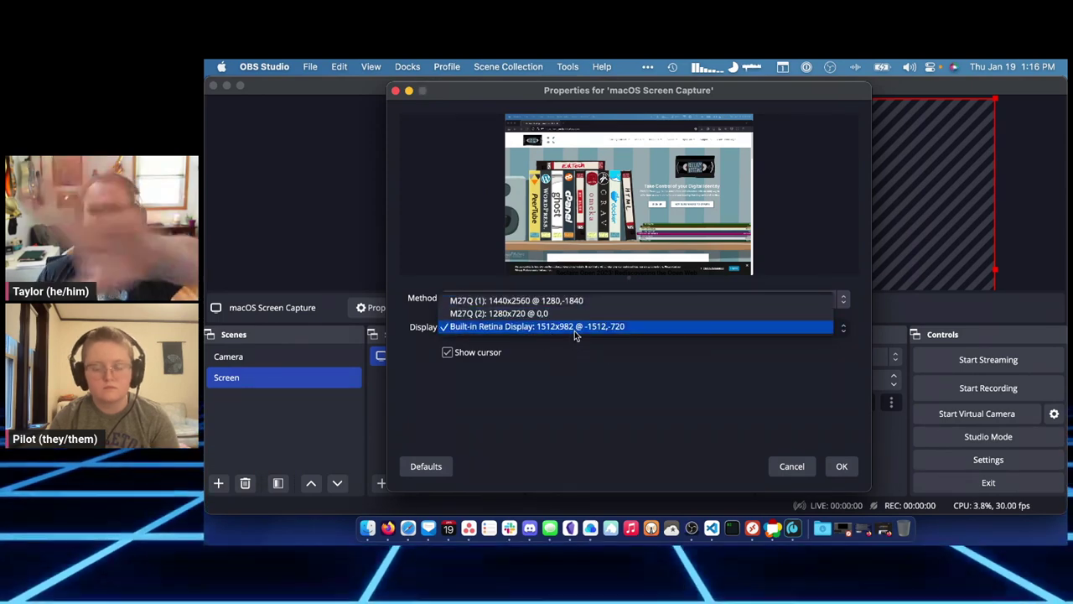
pyautogui.click(573, 330)
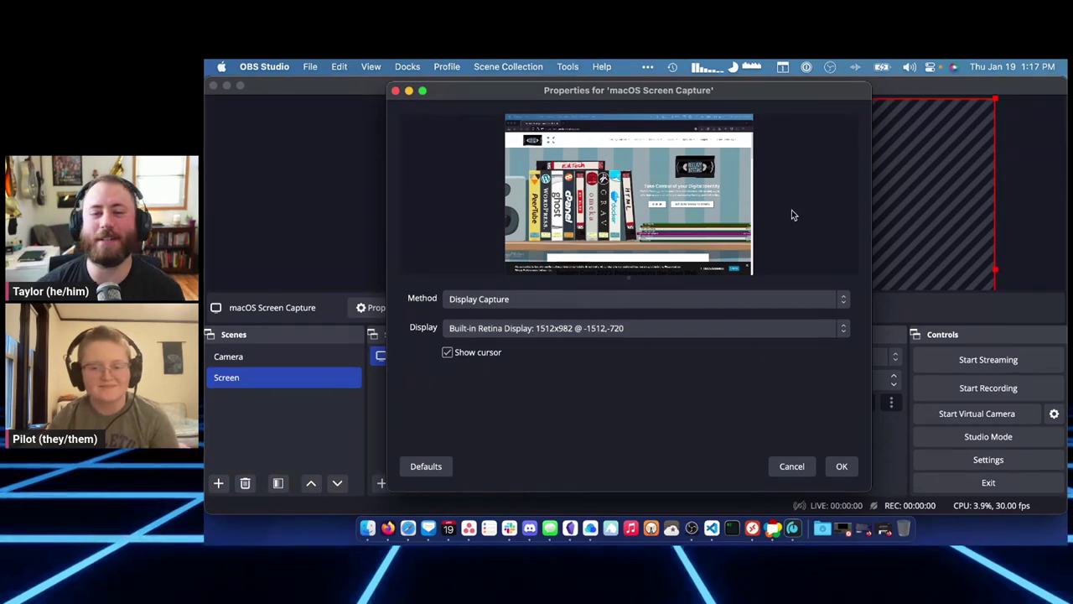
pyautogui.click(597, 331)
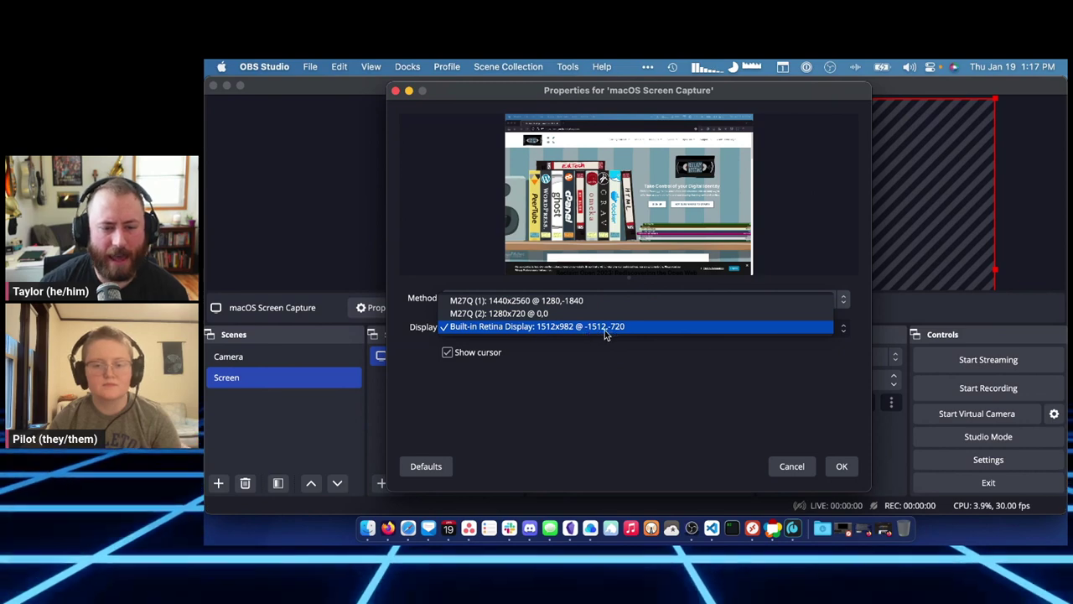
pyautogui.click(604, 330)
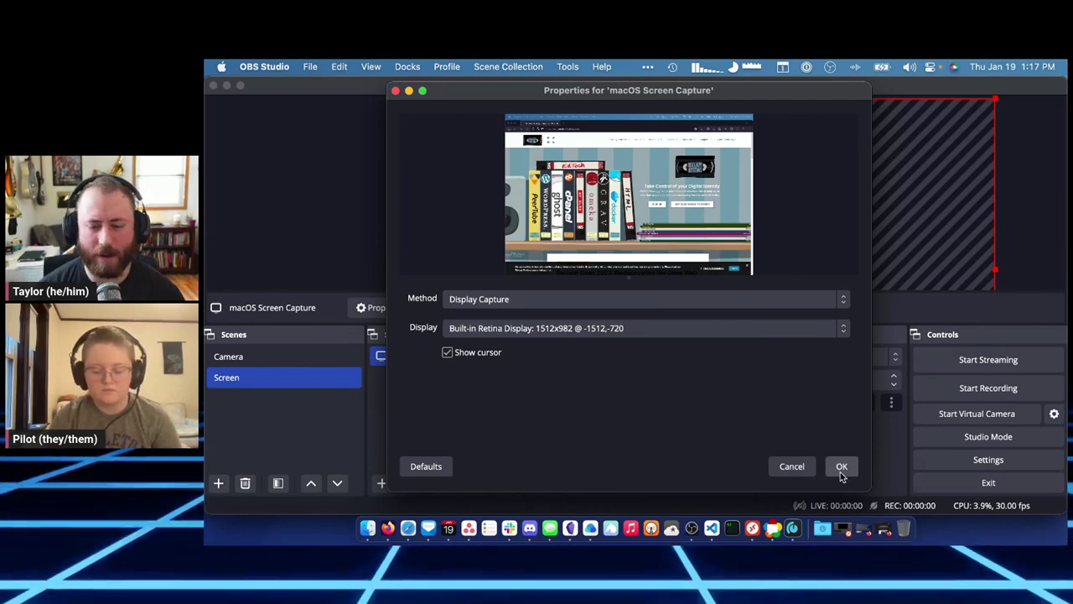
pyautogui.click(493, 334)
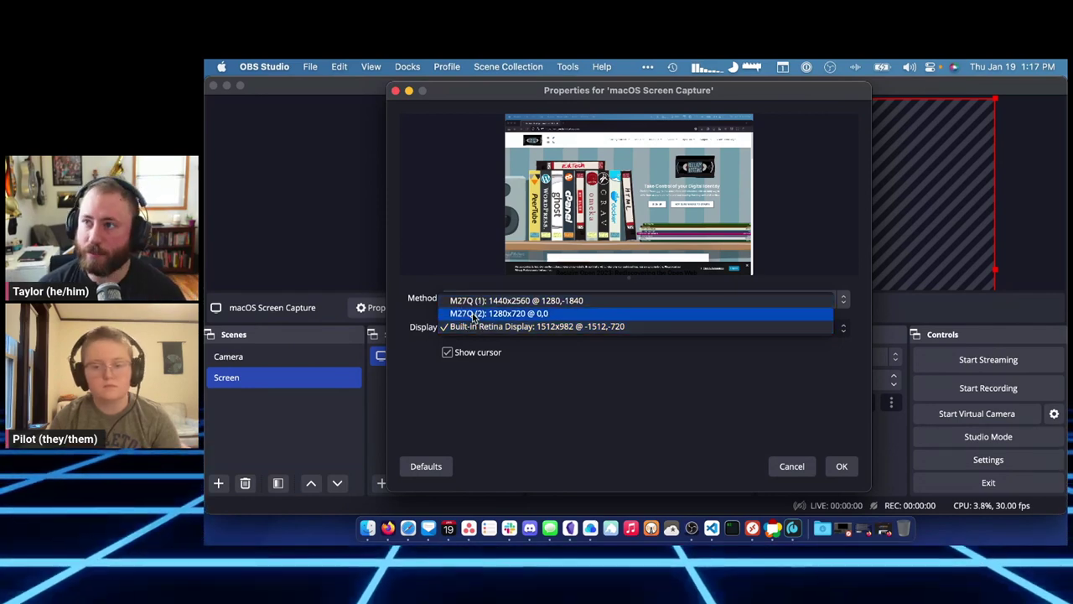
pyautogui.click(518, 327)
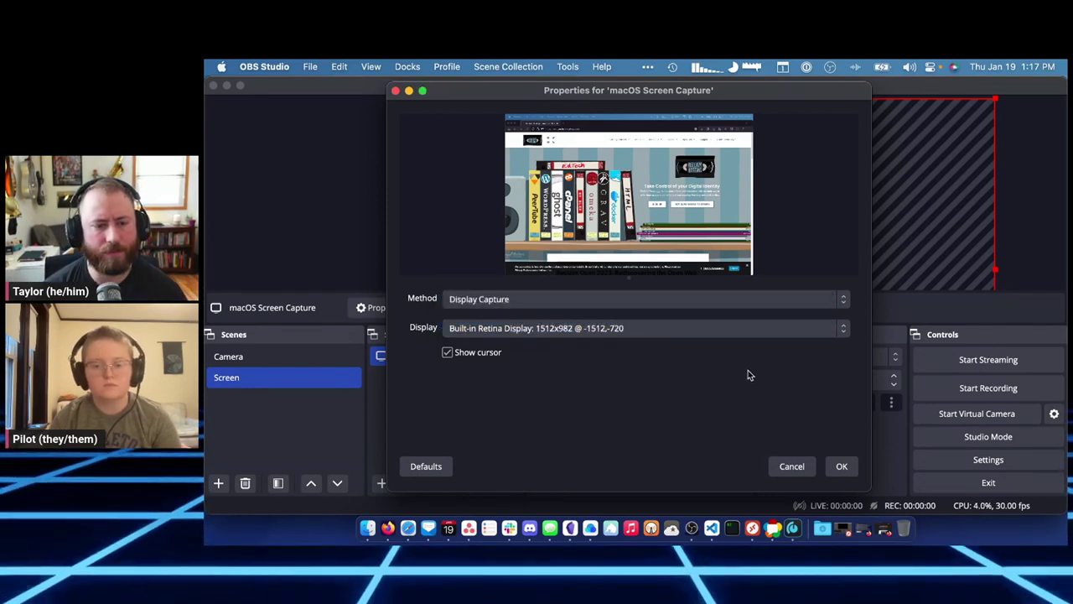
pyautogui.click(842, 468)
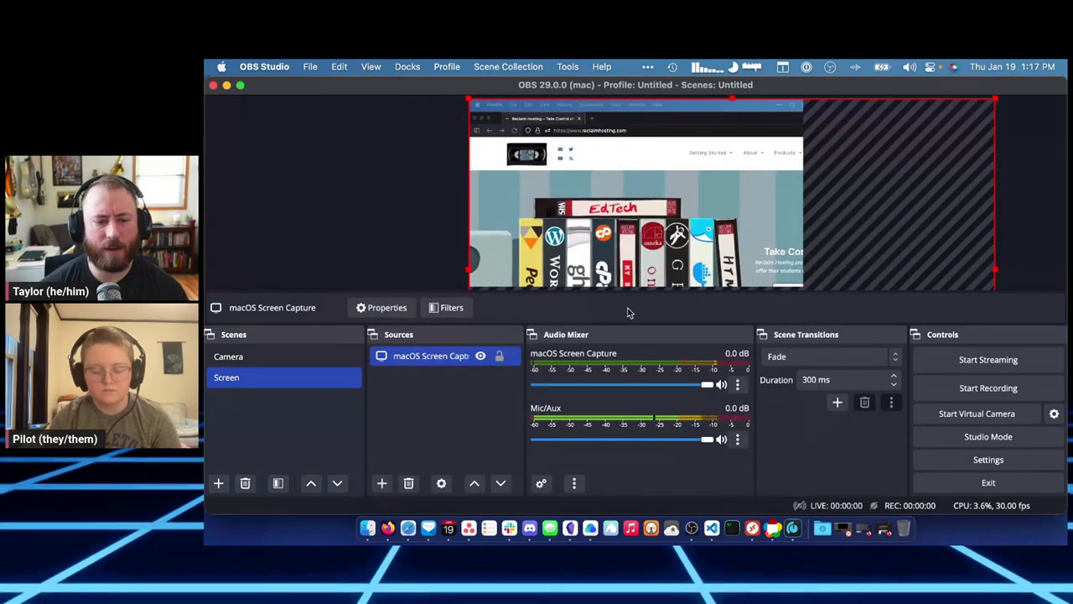
# Step: Nudge the screen capture within the canvas, and check the base and output resolutions in the video settings without changing them
pyautogui.moveTo(575, 134)
pyautogui.mouseDown()
pyautogui.moveTo(504, 137)
pyautogui.moveTo(542, 138)
pyautogui.moveTo(562, 121)
pyautogui.mouseUp()
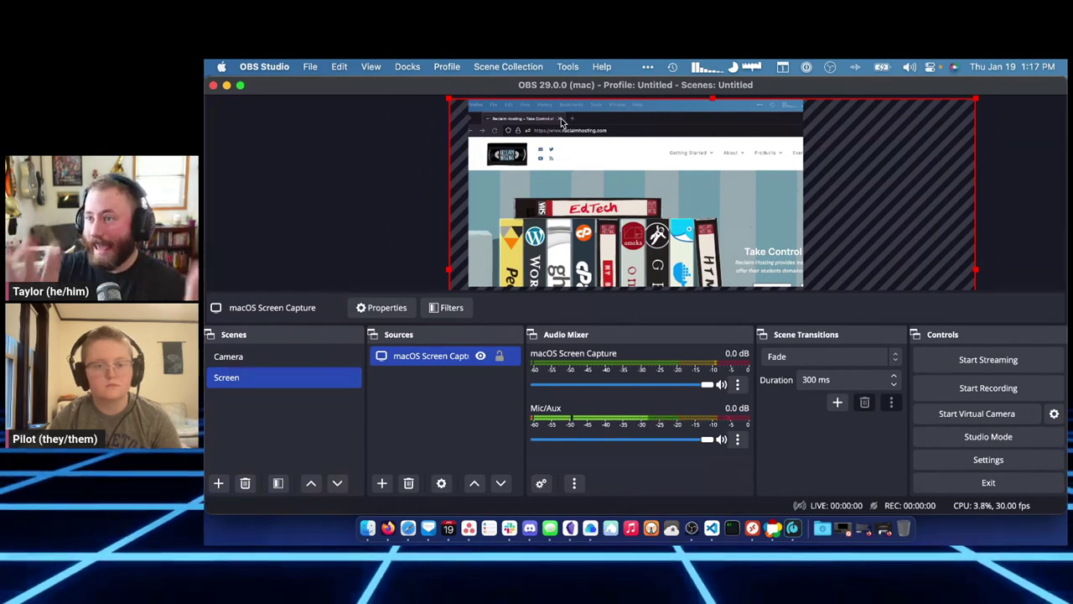
pyautogui.click(947, 457)
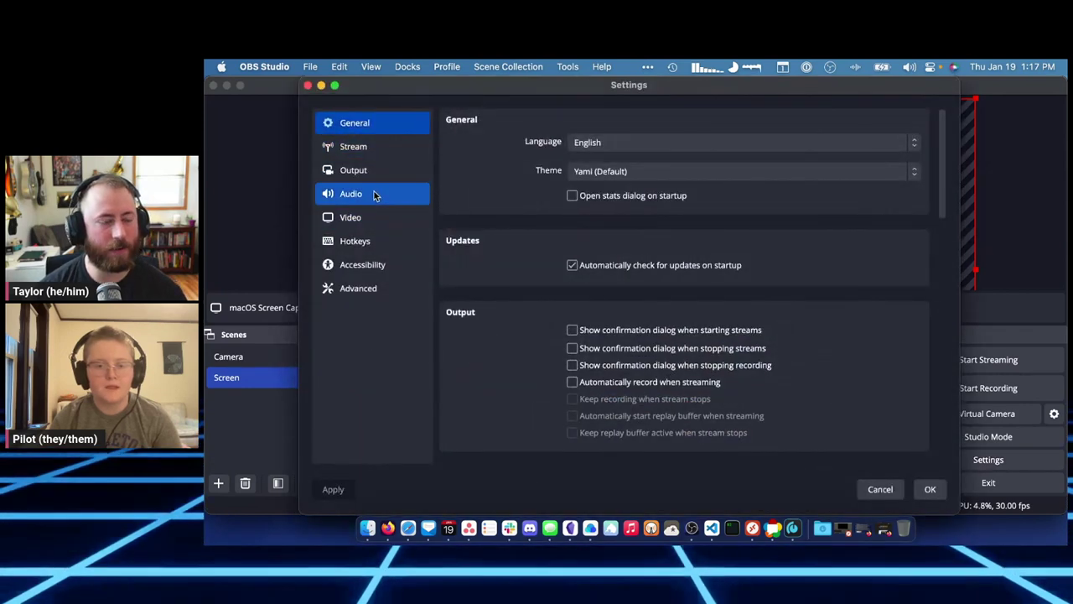
pyautogui.click(377, 216)
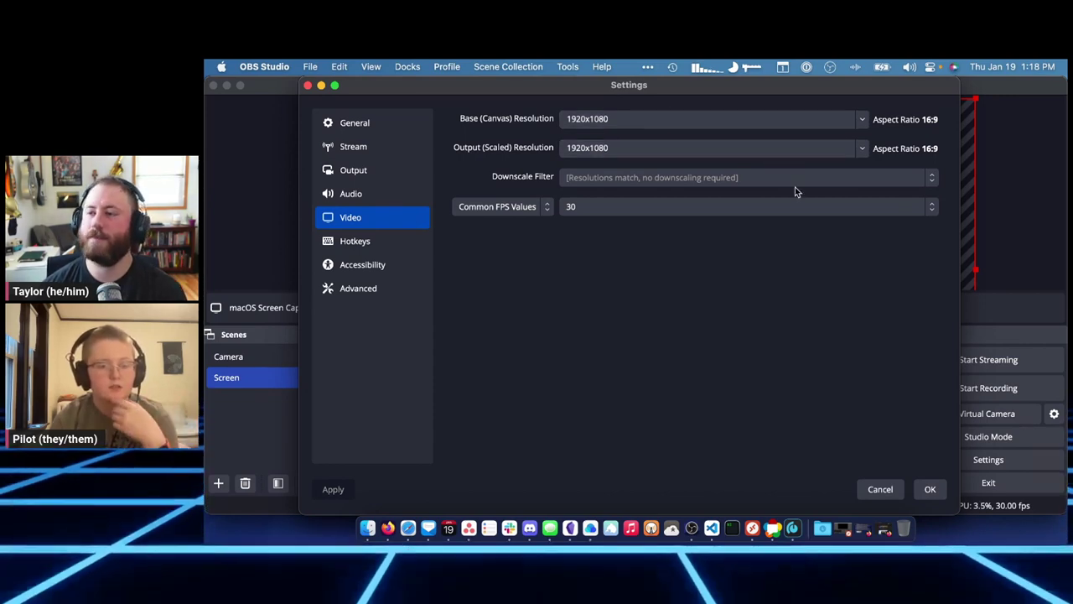
pyautogui.click(877, 490)
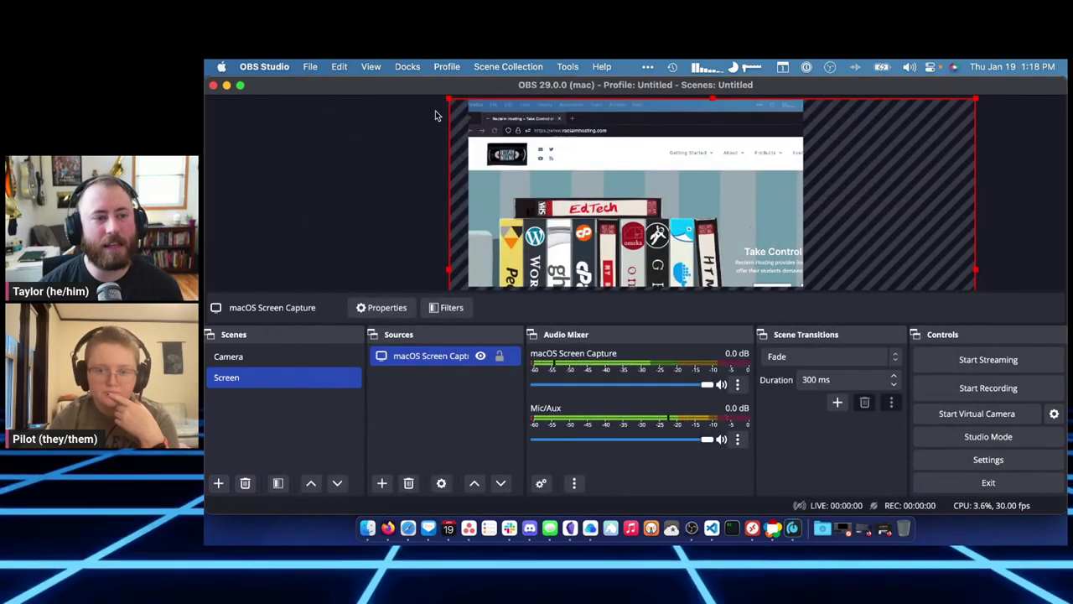
# Step: Shrink and reposition the screen capture, and apply the Fit to screen transform so it fills the canvas height
pyautogui.moveTo(448, 98); pyautogui.dragTo(556, 168)
pyautogui.moveTo(629, 200); pyautogui.dragTo(529, 149)
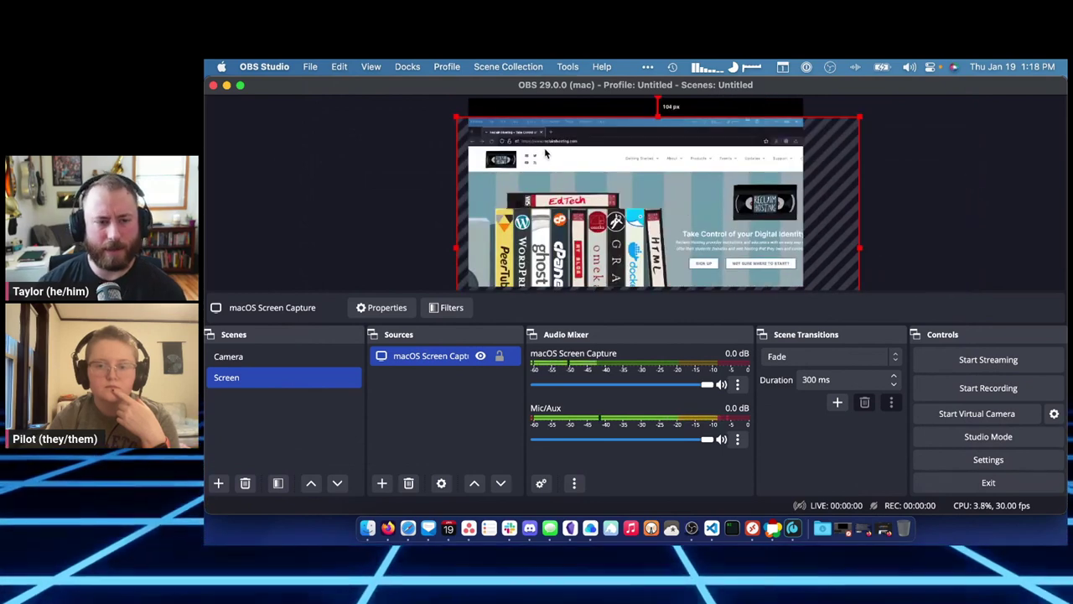
pyautogui.rightClick(545, 153)
pyautogui.moveTo(629, 456)
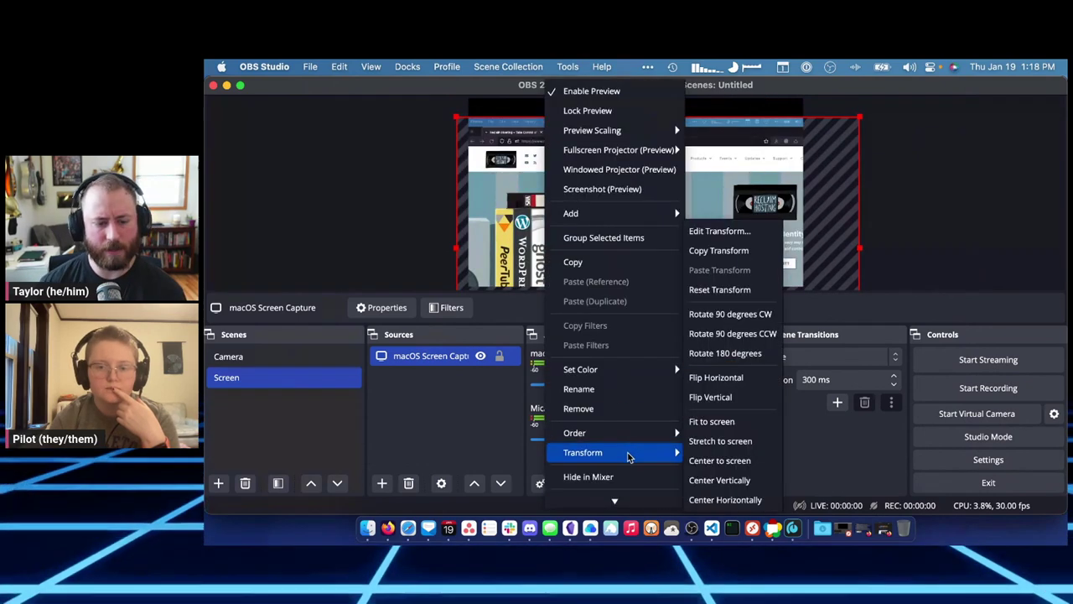
pyautogui.click(711, 422)
pyautogui.click(947, 148)
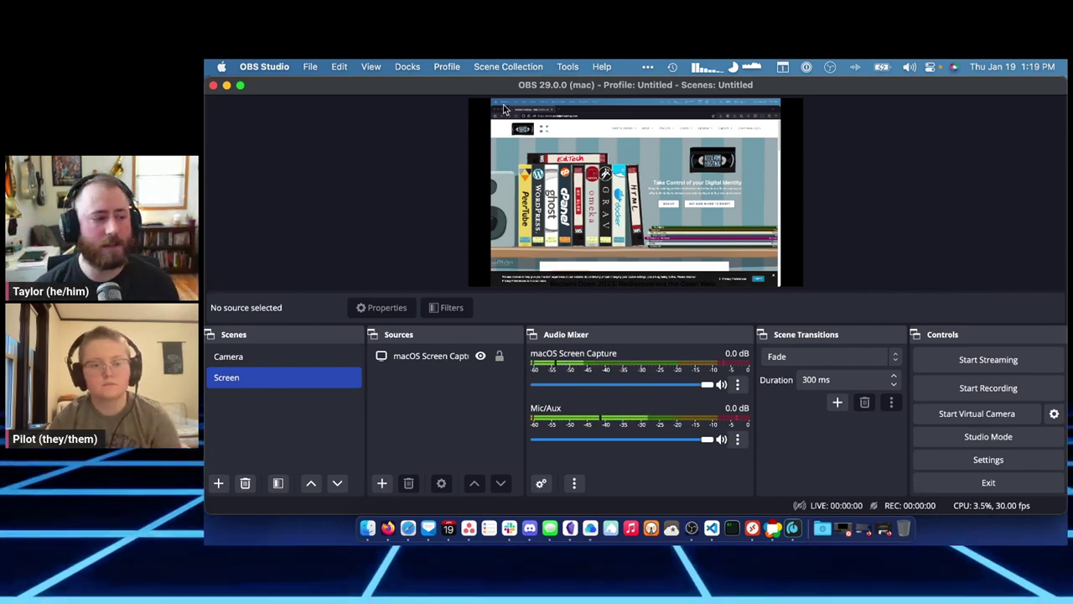
pyautogui.click(462, 358)
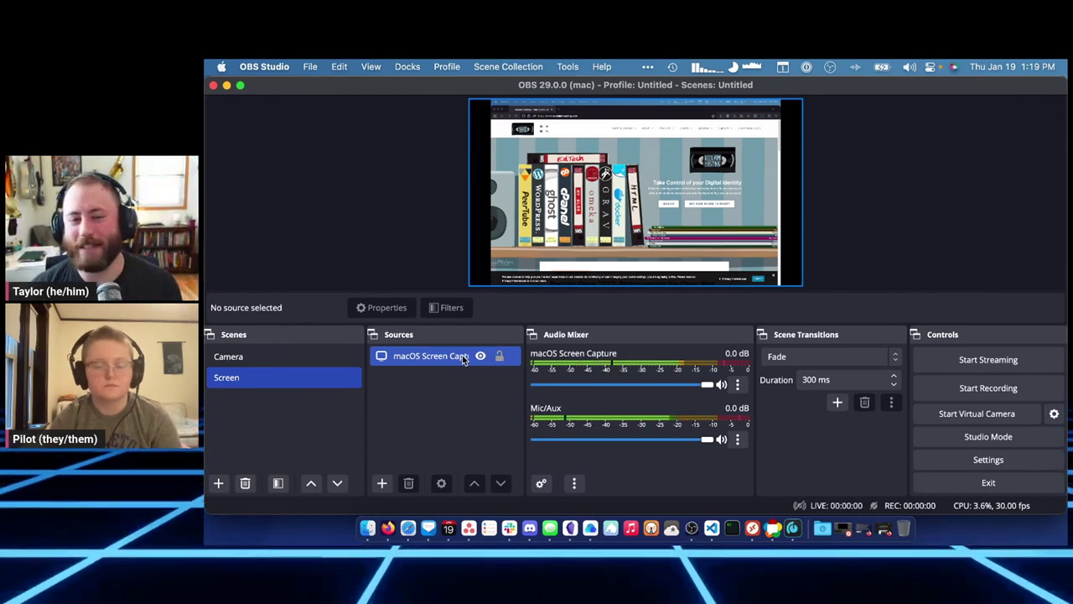
pyautogui.click(466, 164)
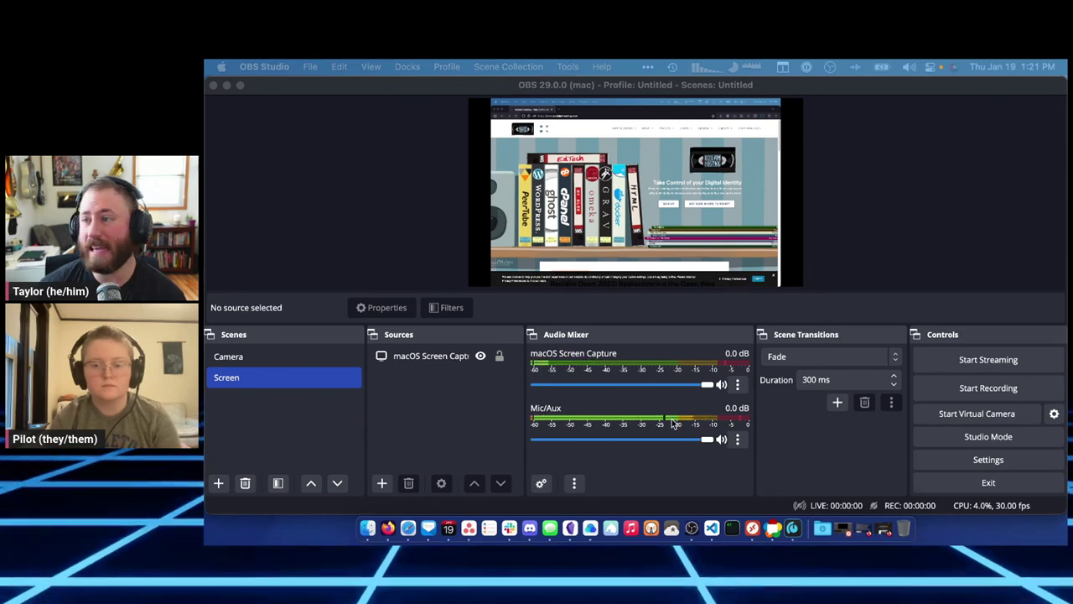
# Step: Rename the Mic/Aux audio source to the presenter's first name
pyautogui.rightClick(546, 407)
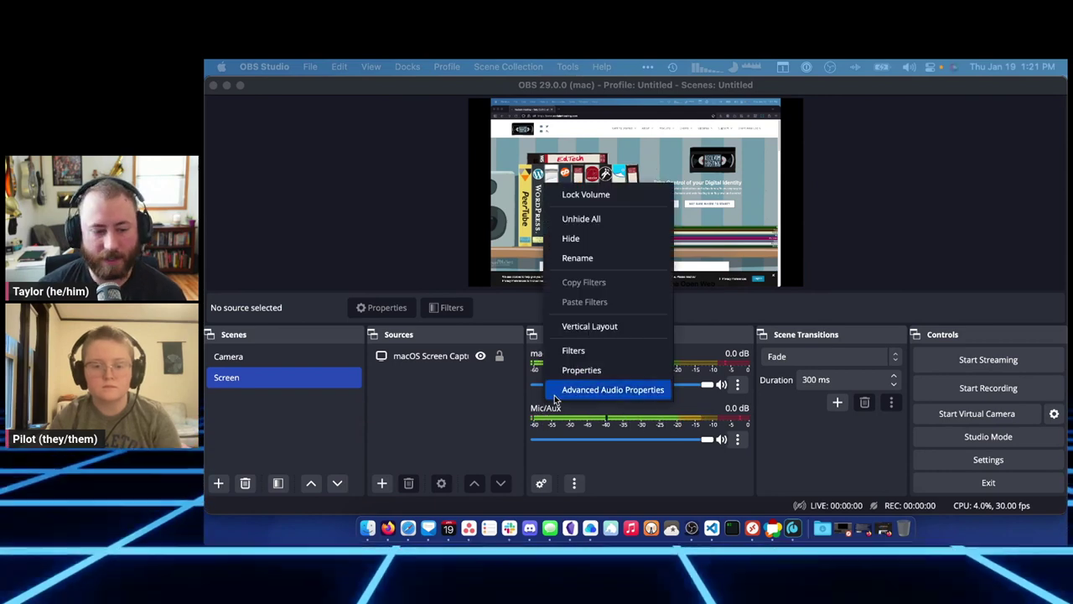
pyautogui.click(582, 260)
pyautogui.write('Taylor')
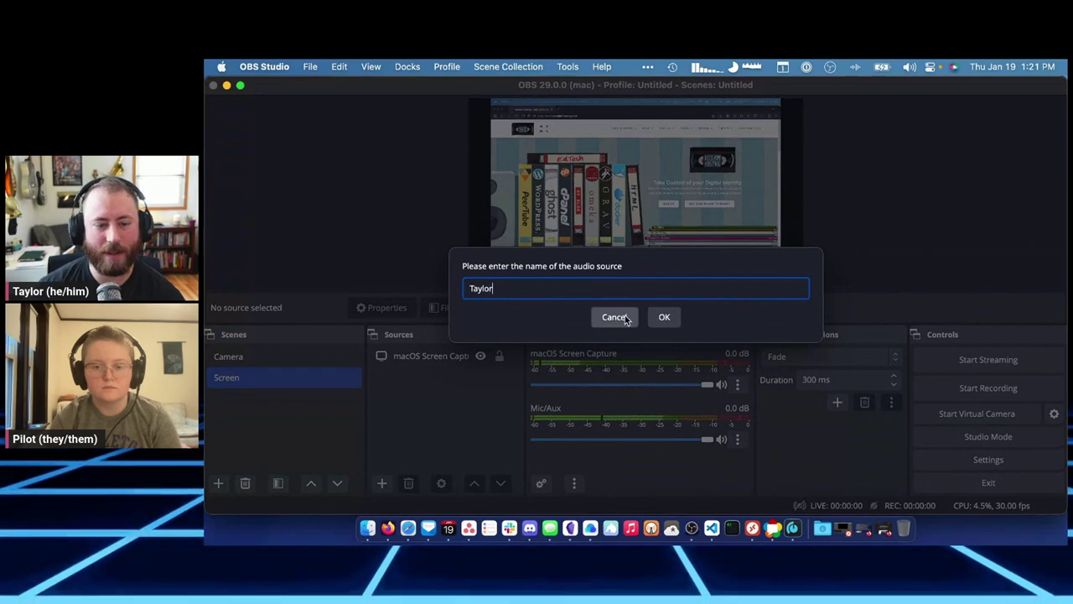
pyautogui.click(663, 317)
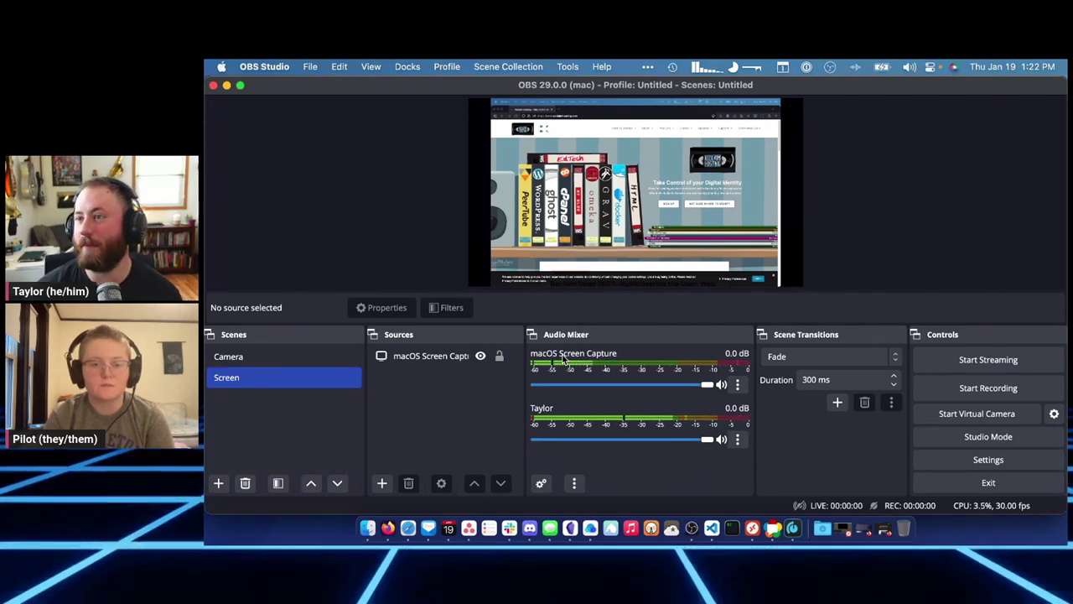
pyautogui.click(931, 67)
pyautogui.click(931, 69)
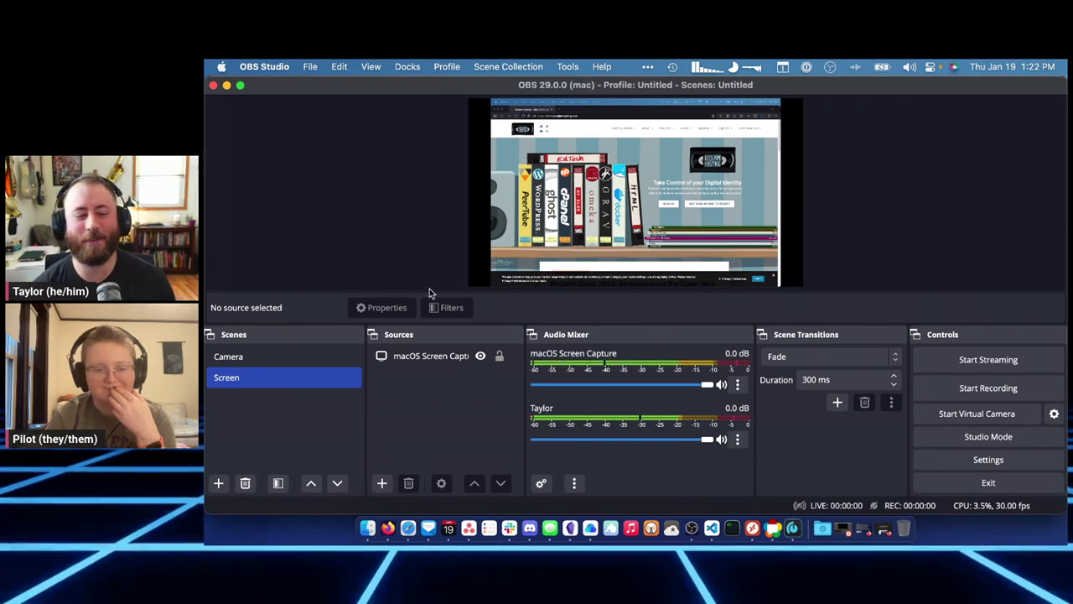
# Step: Reopen the macOS Screen Capture properties and try the Window Capture method with the [Dock] Dock window
pyautogui.click(438, 358)
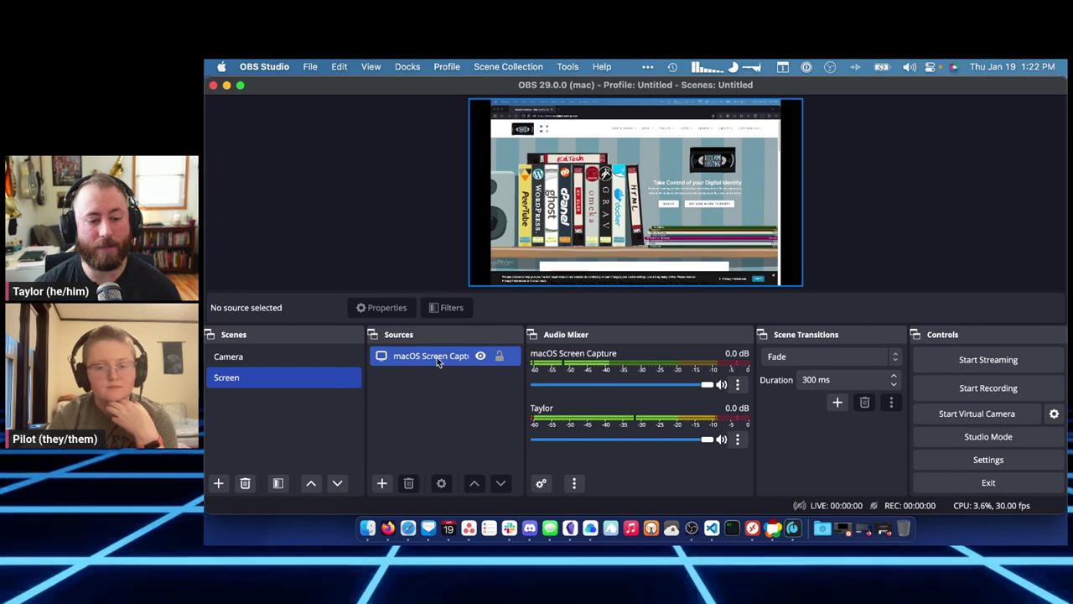
pyautogui.doubleClick(437, 357)
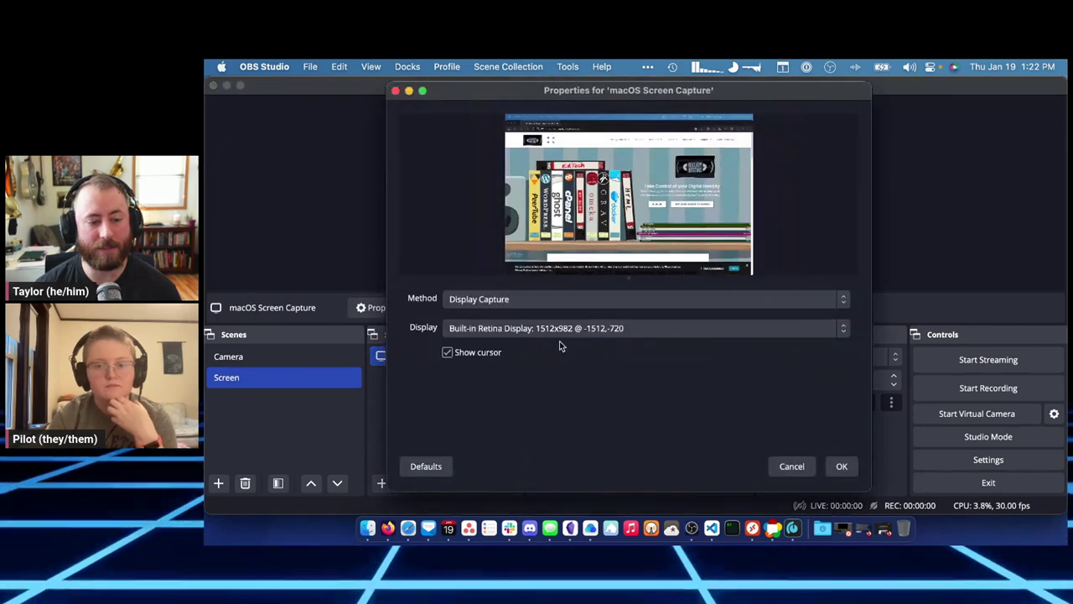
pyautogui.click(504, 300)
pyautogui.click(504, 309)
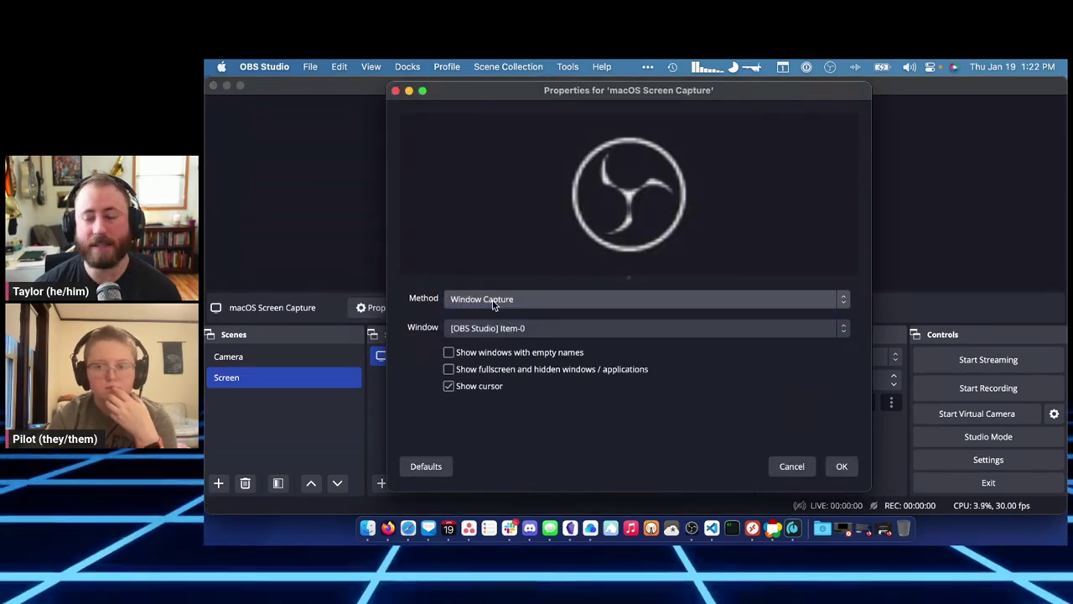
pyautogui.click(499, 327)
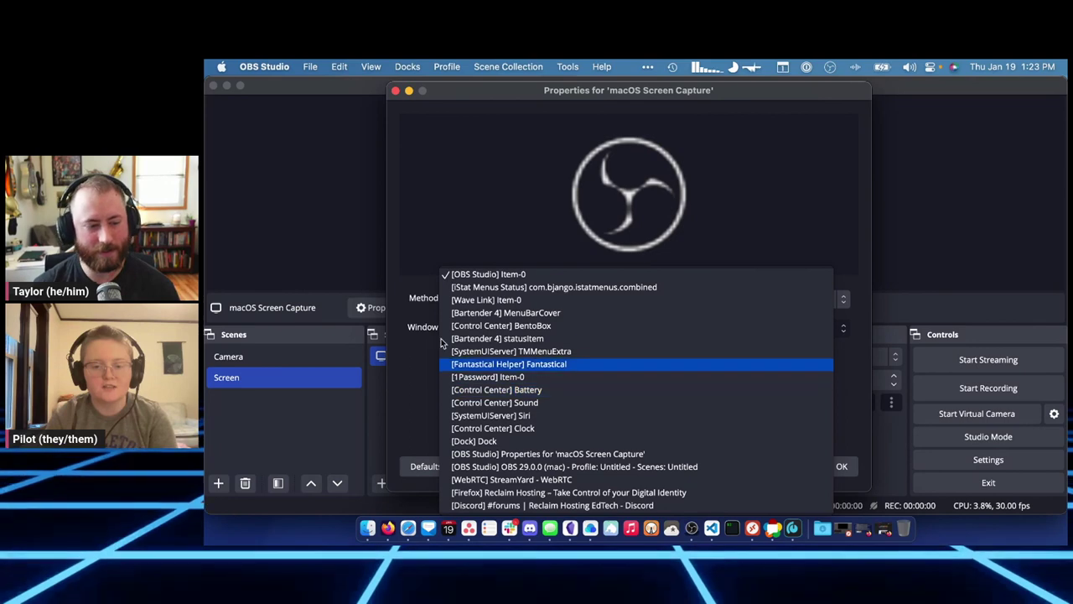
pyautogui.click(559, 442)
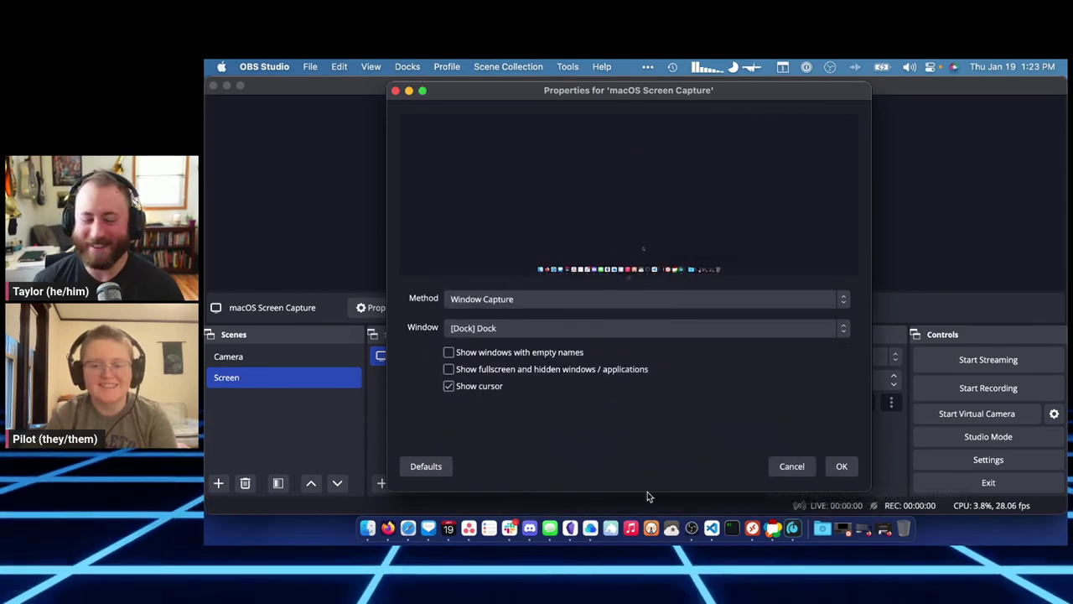
# Step: Switch to Safari and close its window, and open the Music app
pyautogui.click(408, 528)
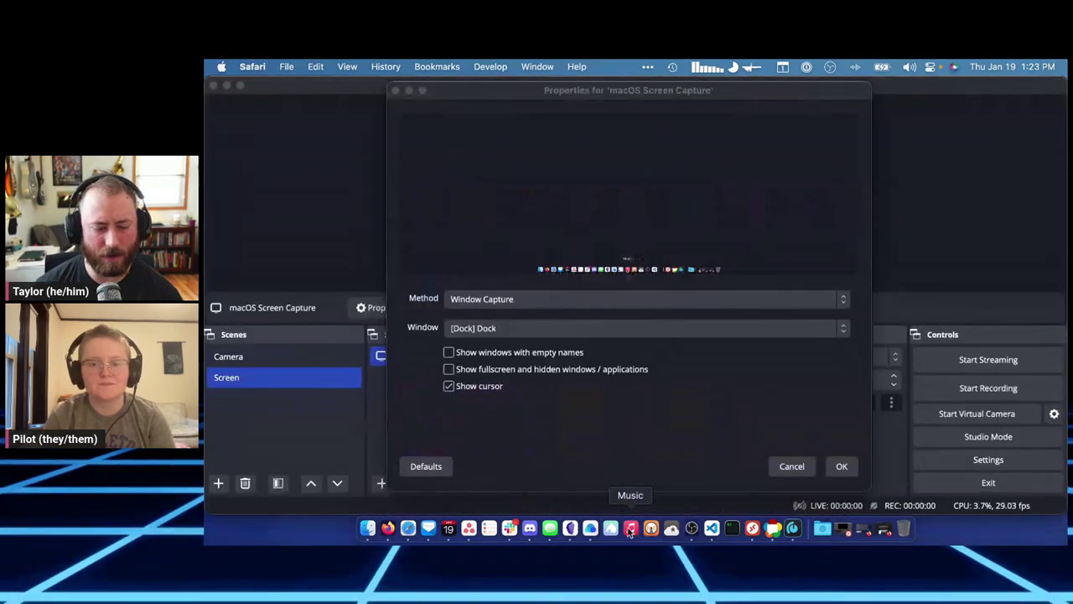
pyautogui.press('super+w')
pyautogui.click(631, 527)
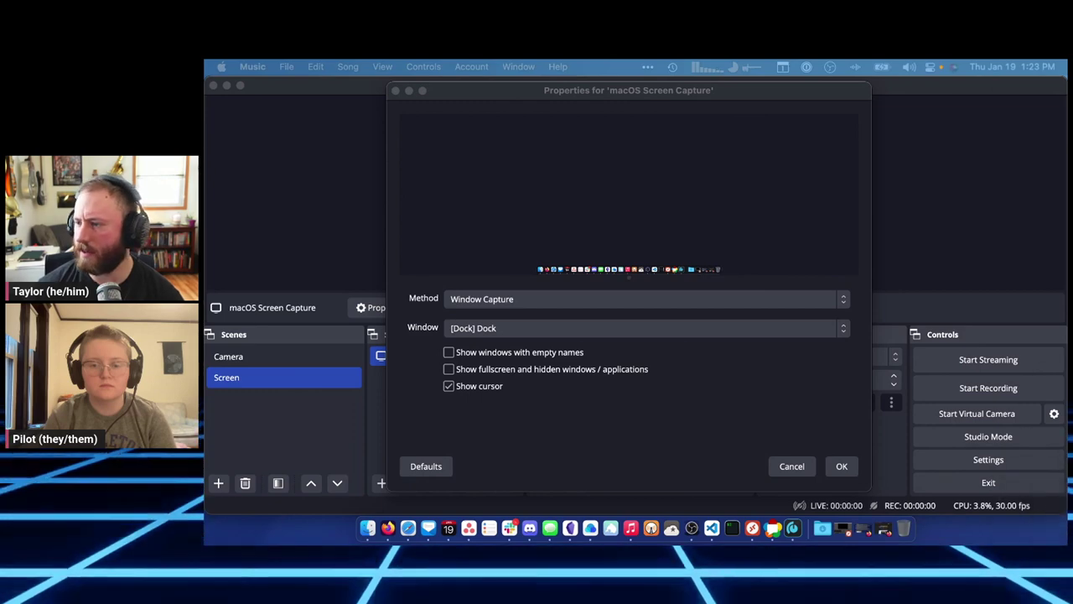
# Step: Look through the capturable windows for Music, and discard the unsaved changes to the screen capture properties
pyautogui.click(514, 329)
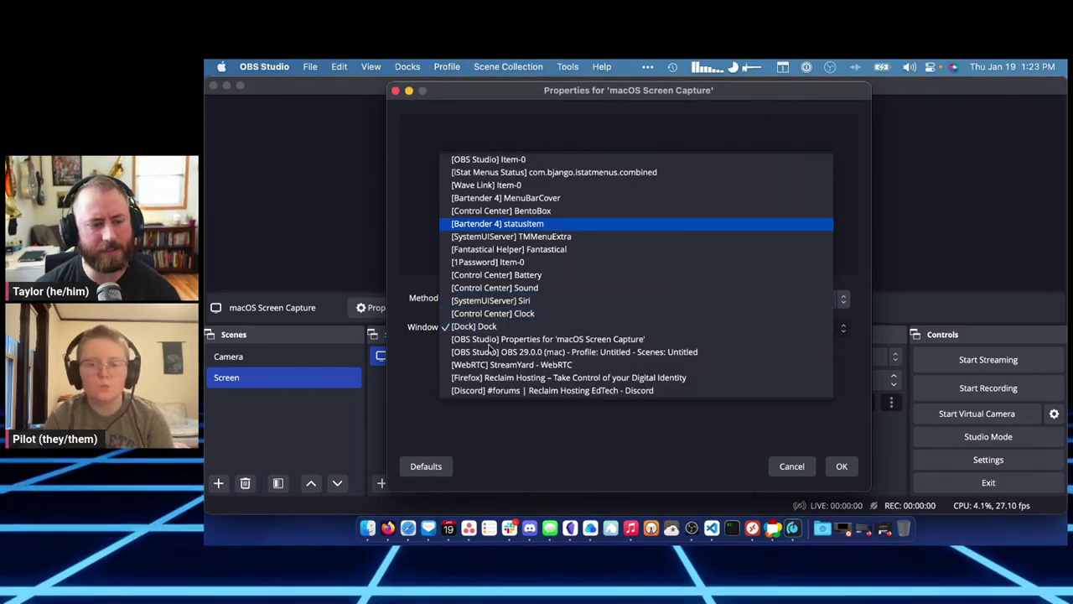
pyautogui.click(419, 323)
pyautogui.press('Escape')
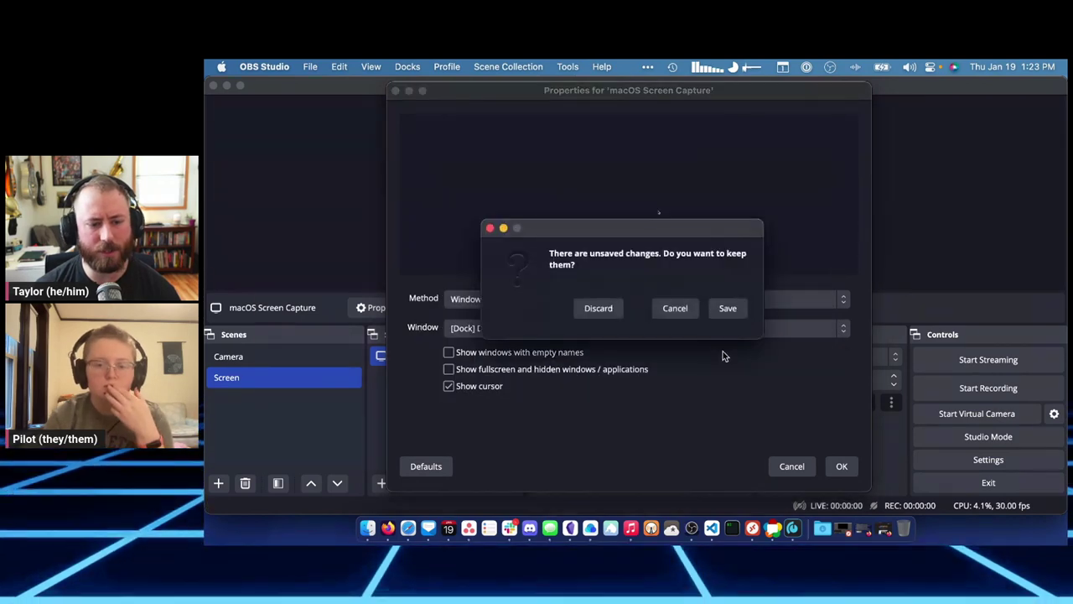
pyautogui.click(614, 310)
pyautogui.click(793, 467)
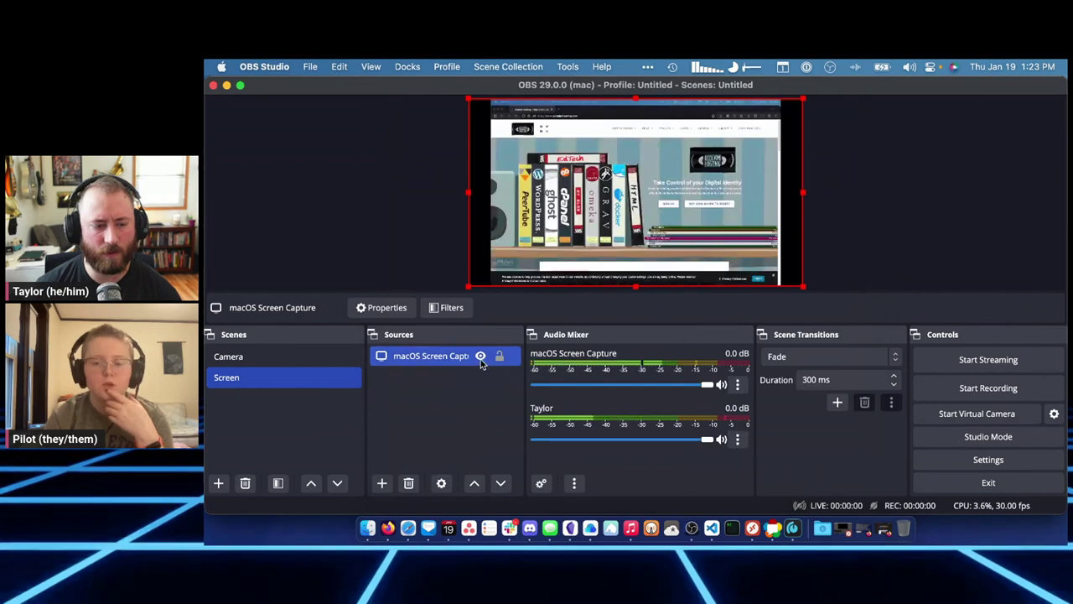
# Step: Configure the macOS Screen Capture source to use Window Capture with the [Music] Music window, and accept the properties
pyautogui.doubleClick(480, 359)
pyautogui.click(561, 327)
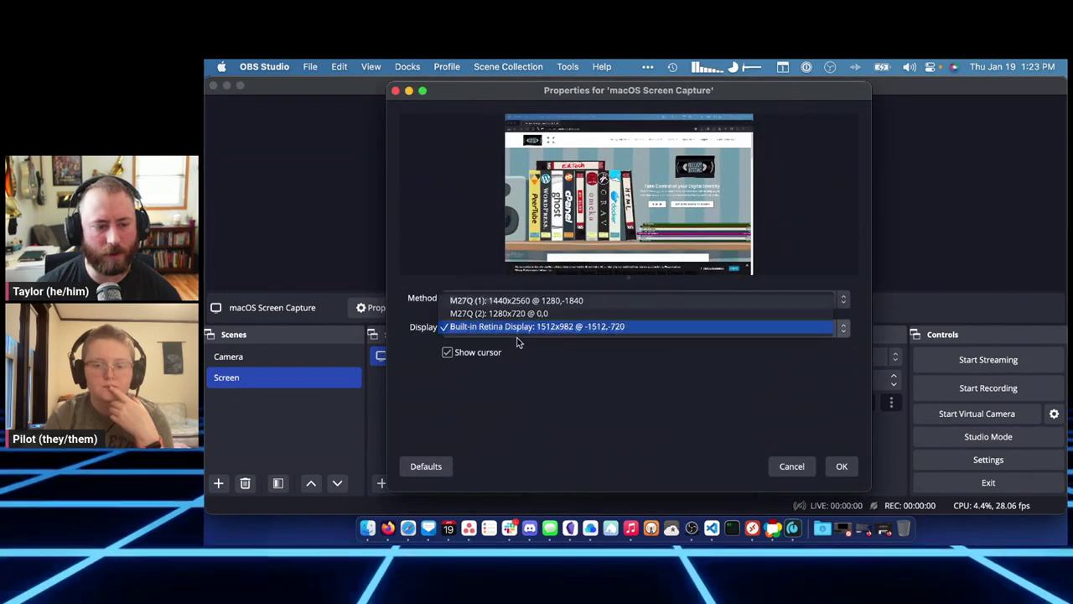
pyautogui.click(520, 299)
pyautogui.click(503, 307)
pyautogui.click(536, 327)
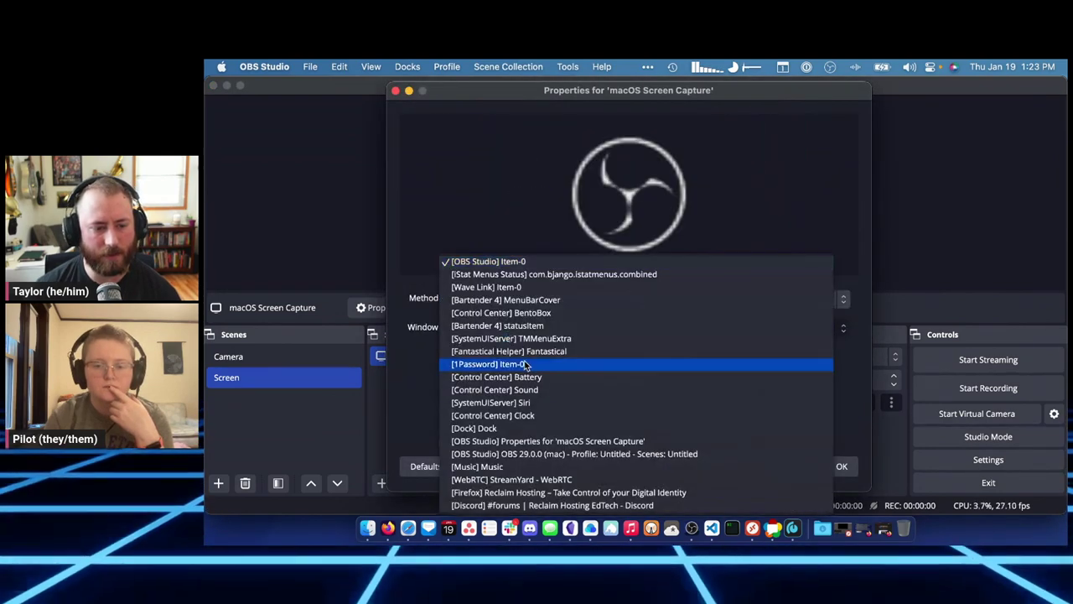
pyautogui.click(517, 468)
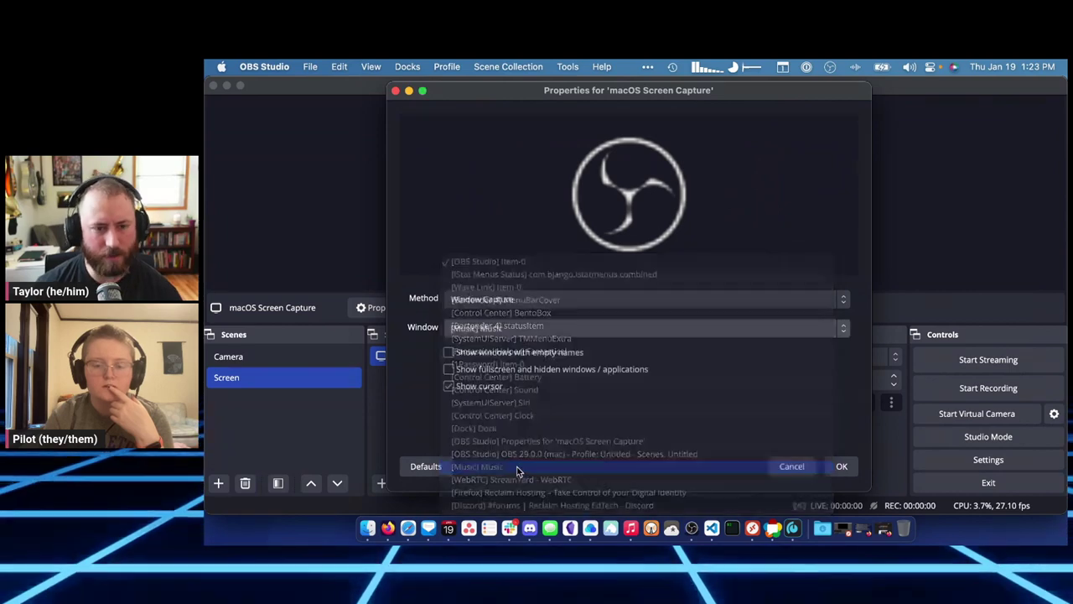
pyautogui.click(842, 467)
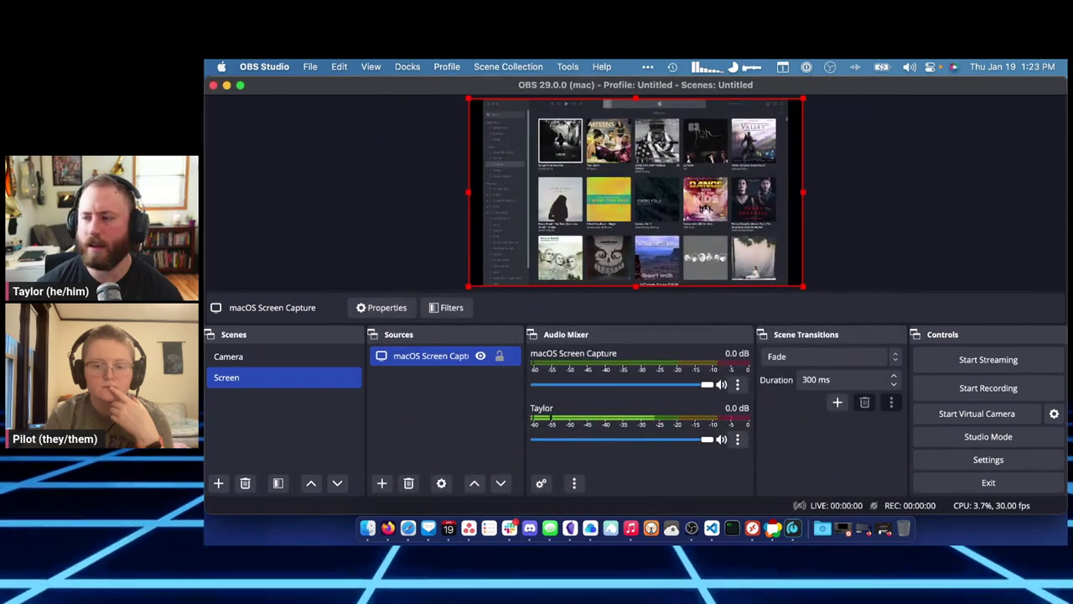
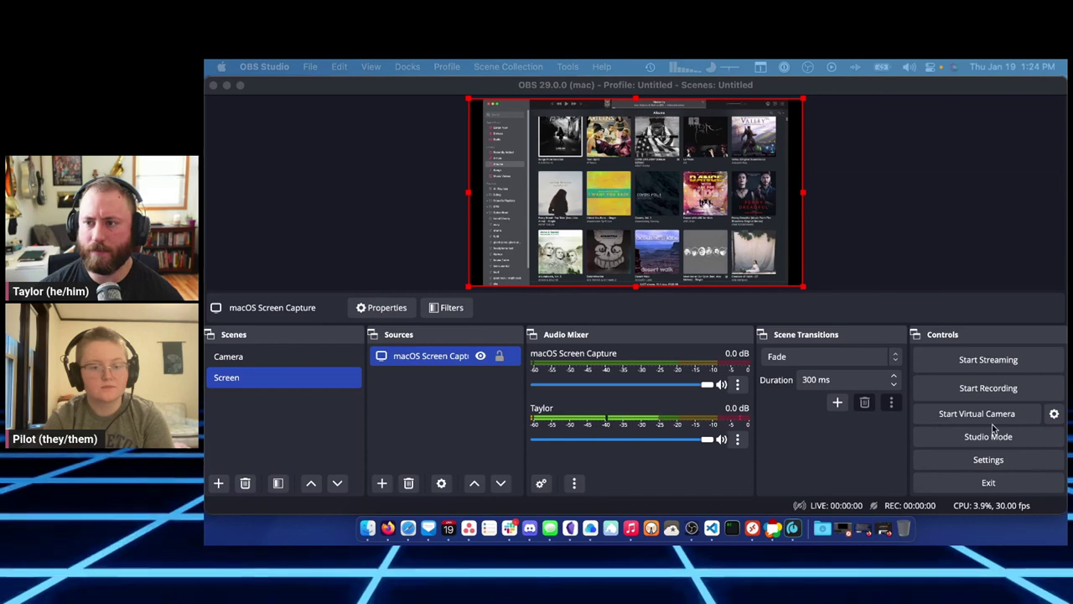
# Step: Set the macOS Screen Capture source back to the Display Capture method with the Built-in Retina Display, and accept the properties
pyautogui.doubleClick(454, 359)
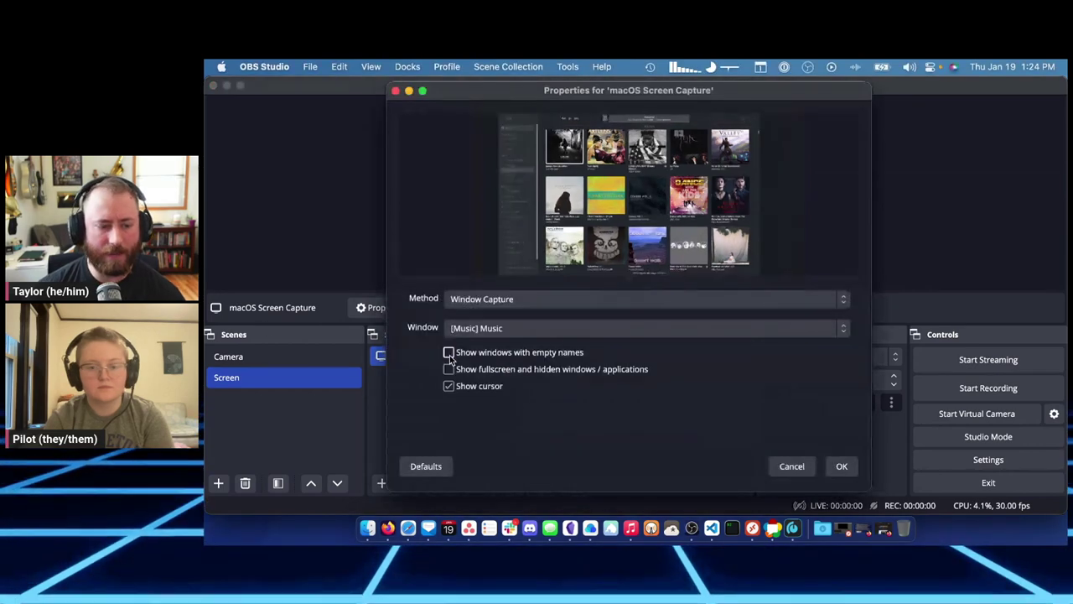
pyautogui.click(537, 310)
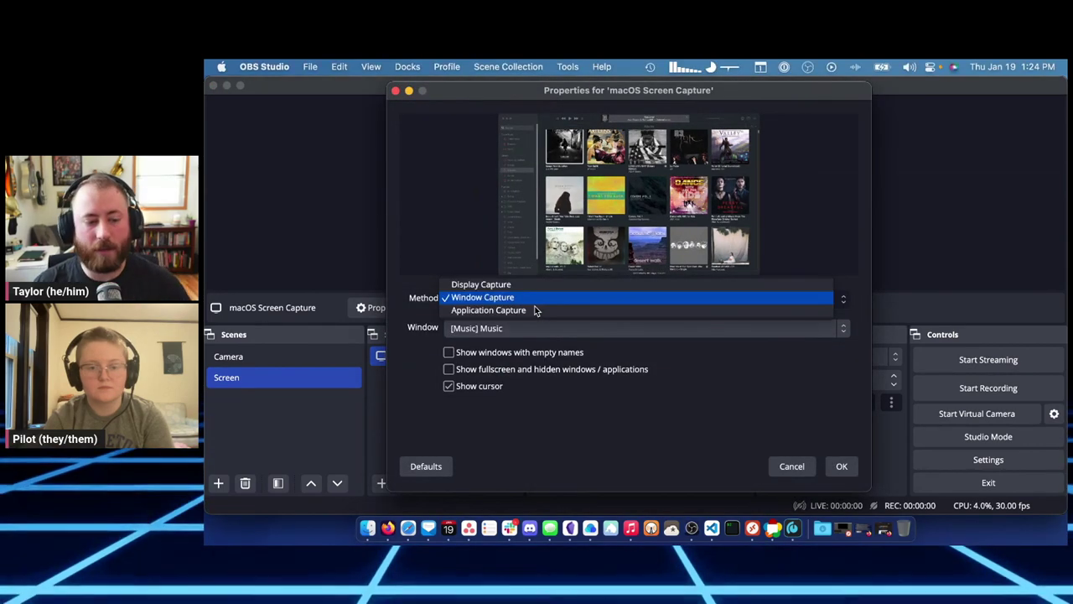
pyautogui.click(537, 285)
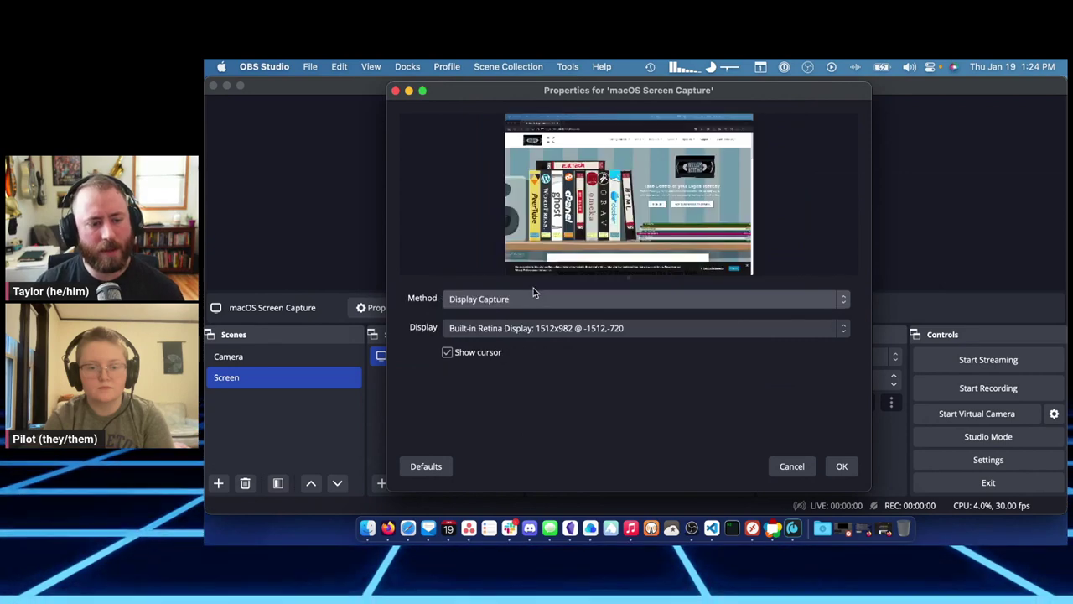
pyautogui.click(840, 465)
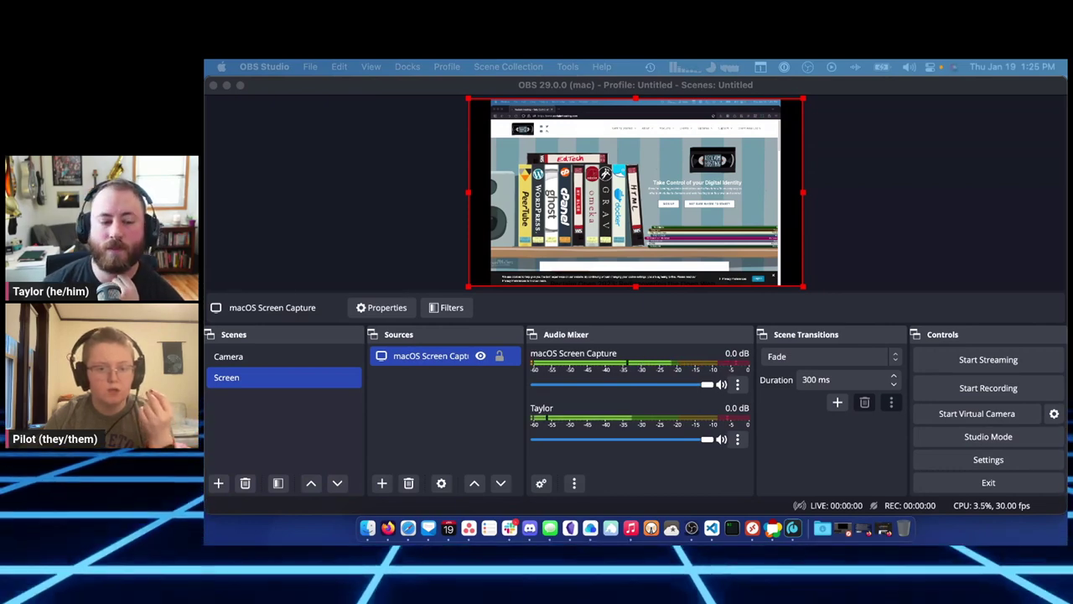
# Step: Try Window Capture with the [Firefox] Reclaim Hosting window on the macOS Screen Capture source, and close its properties
pyautogui.doubleClick(447, 357)
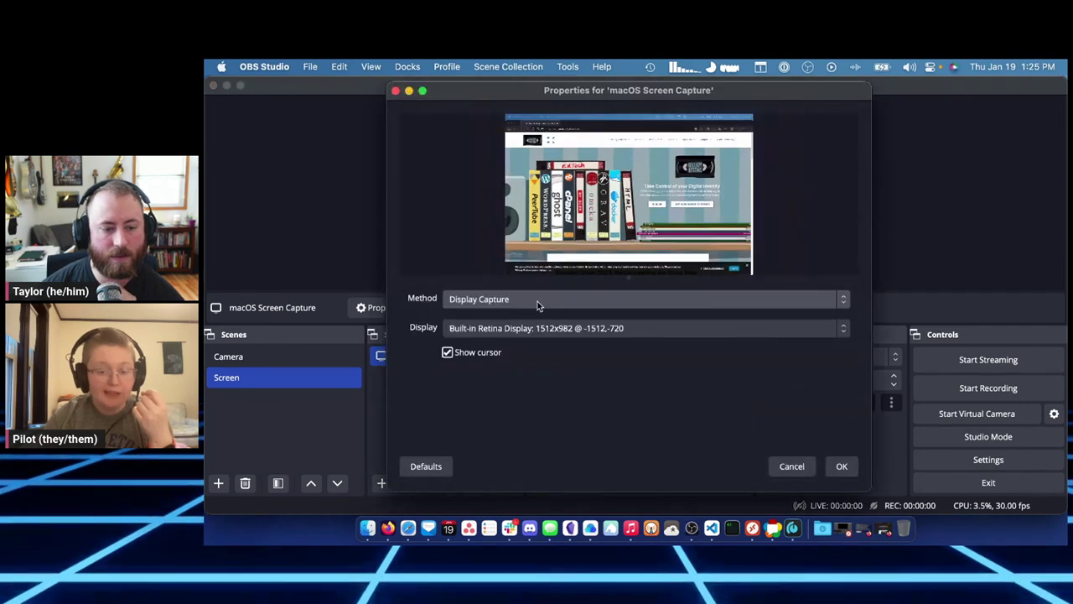
pyautogui.click(508, 299)
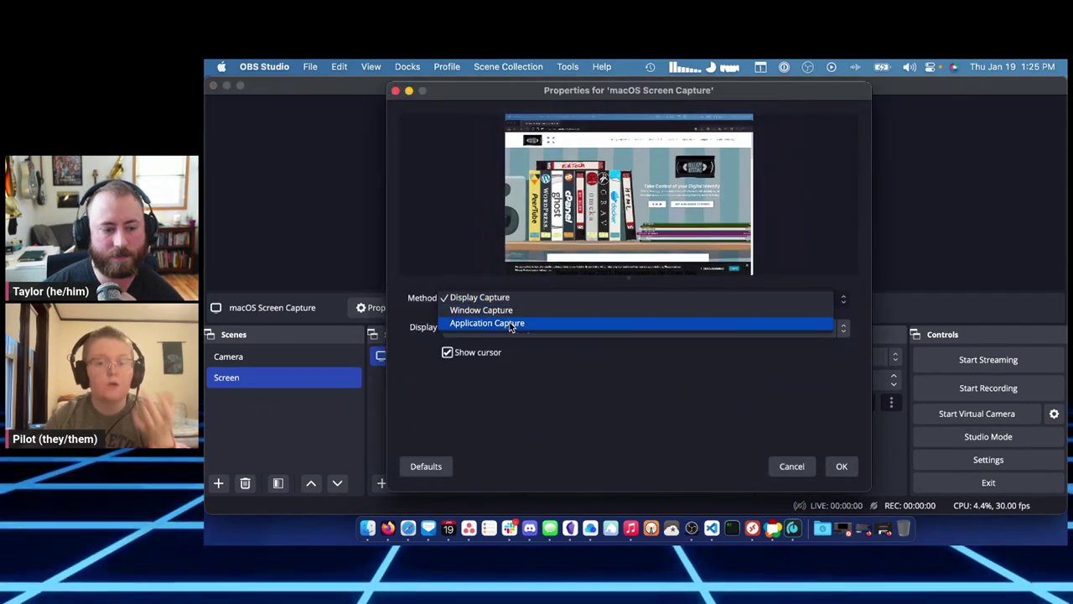
pyautogui.click(508, 310)
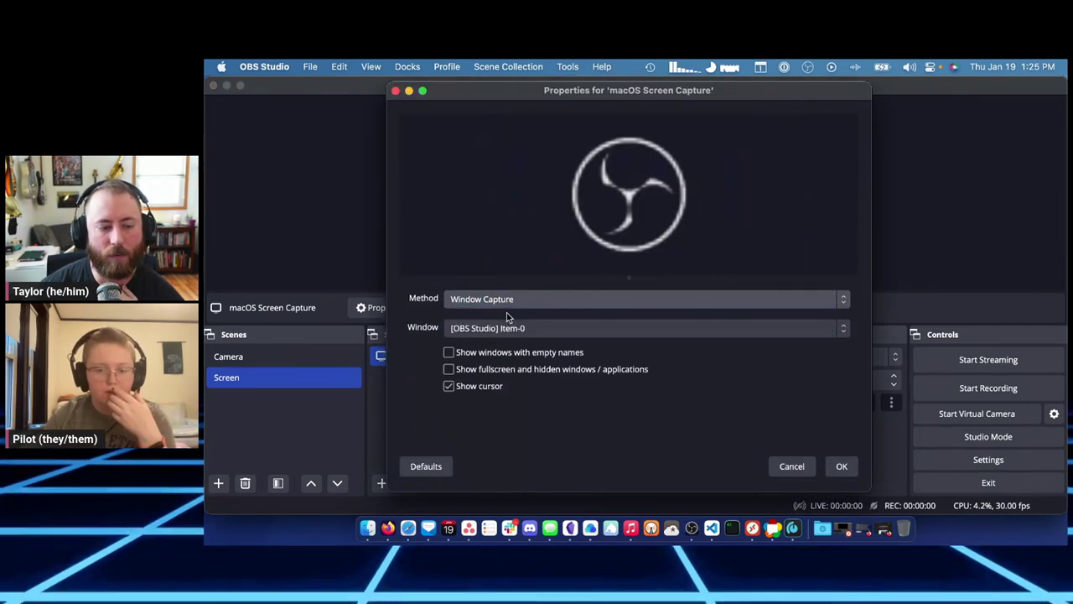
pyautogui.click(511, 327)
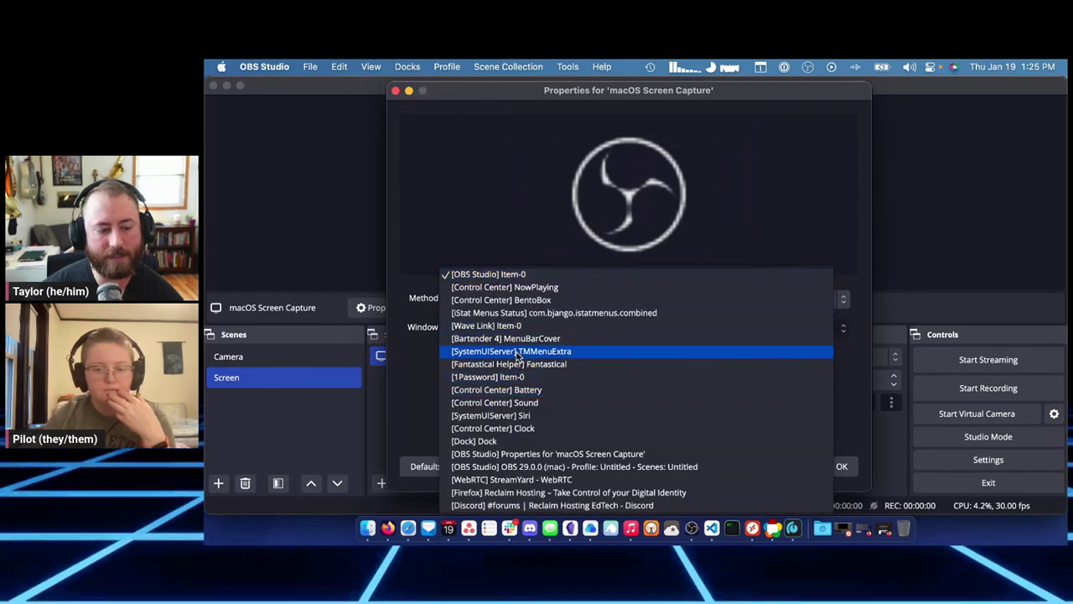
pyautogui.click(520, 493)
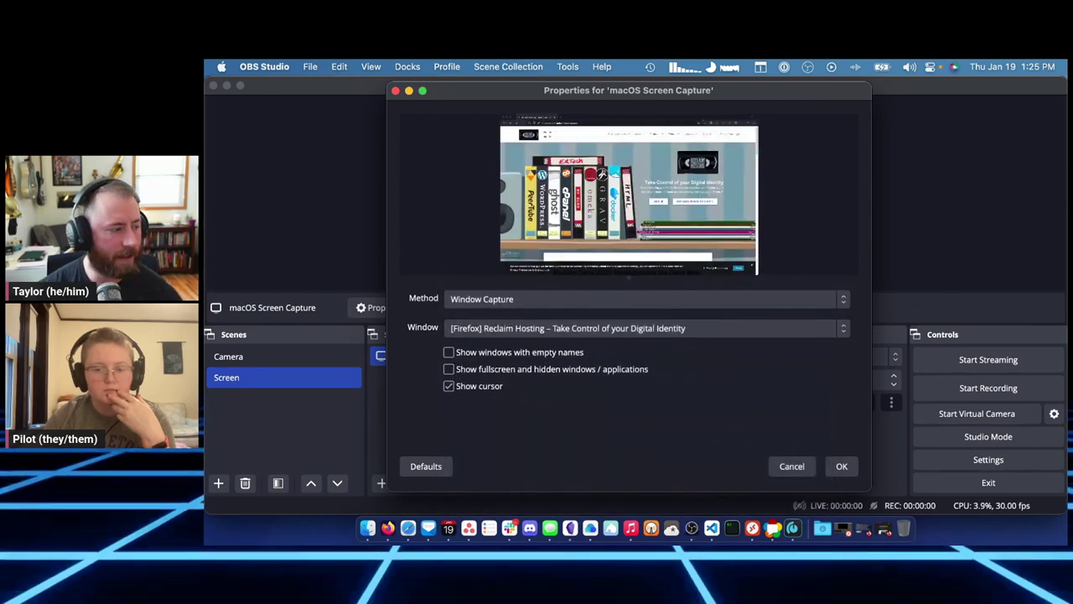
pyautogui.press('super+Tab')
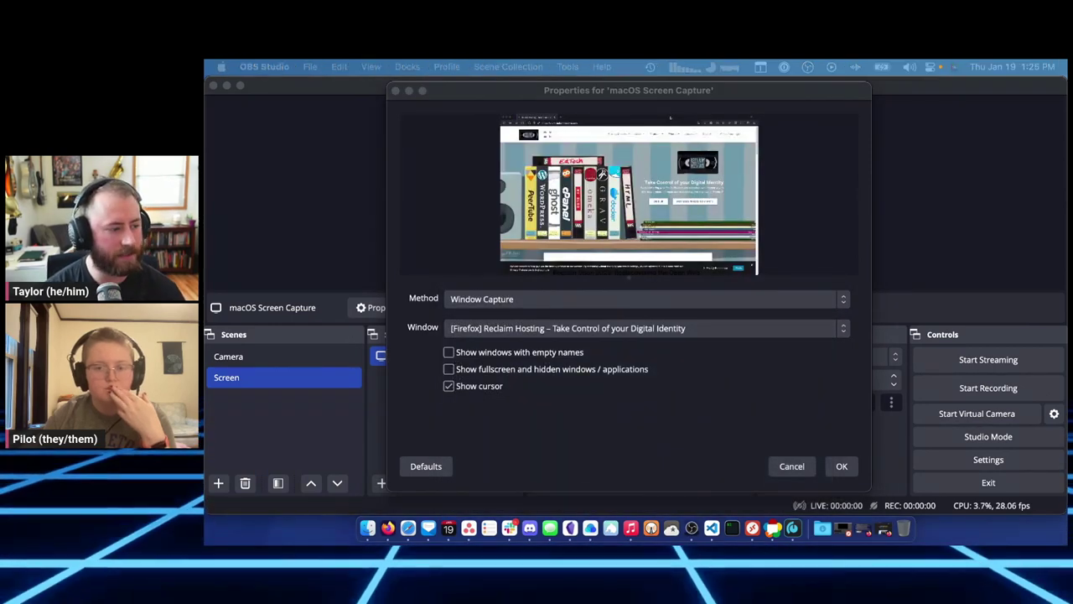
pyautogui.click(588, 344)
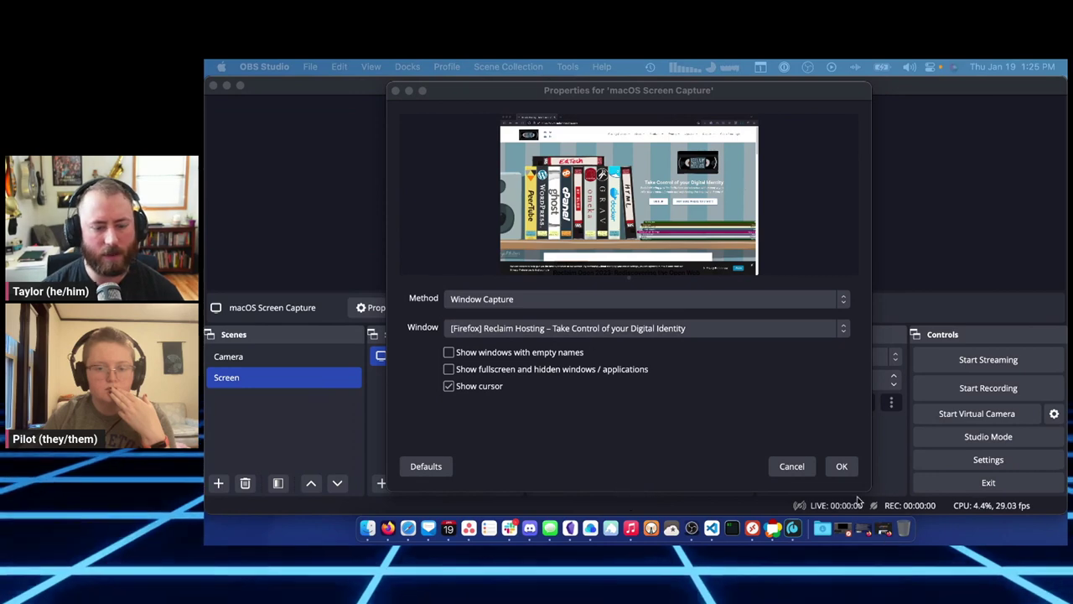
pyautogui.click(842, 469)
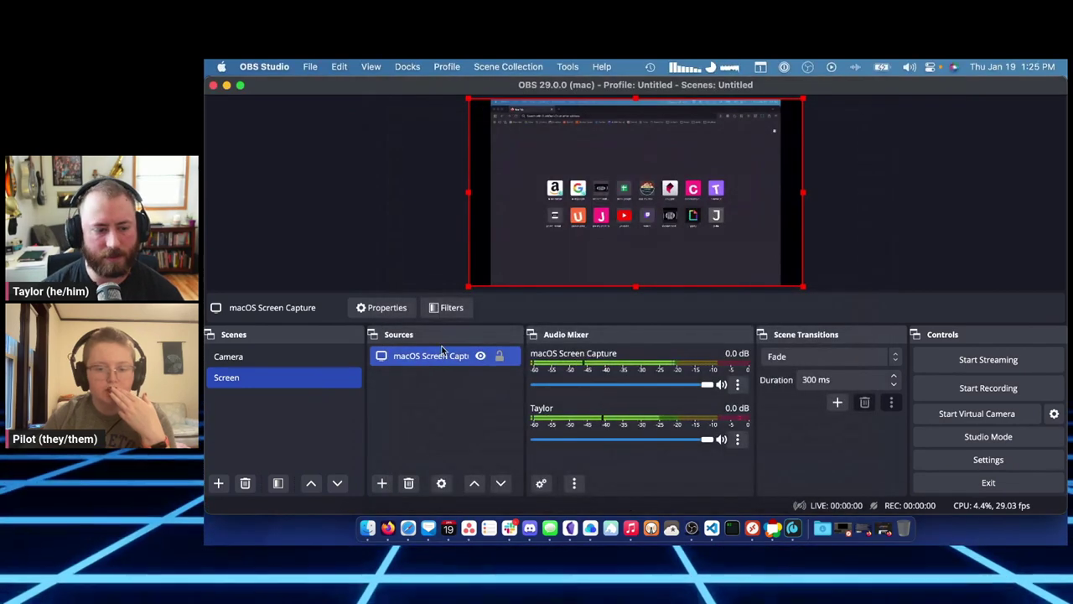
# Step: Reopen the macOS Screen Capture properties and choose Window Capture with the window [Firefox] Reclaim Hosting – Take Control of your Digital Identity
pyautogui.doubleClick(487, 352)
pyautogui.click(509, 328)
pyautogui.click(486, 312)
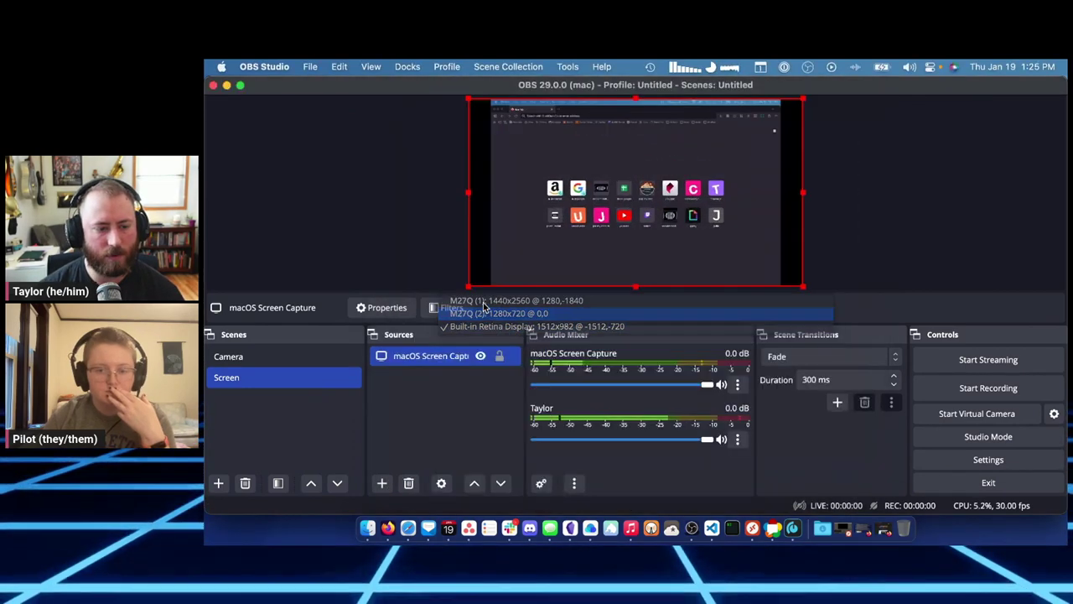
pyautogui.click(483, 299)
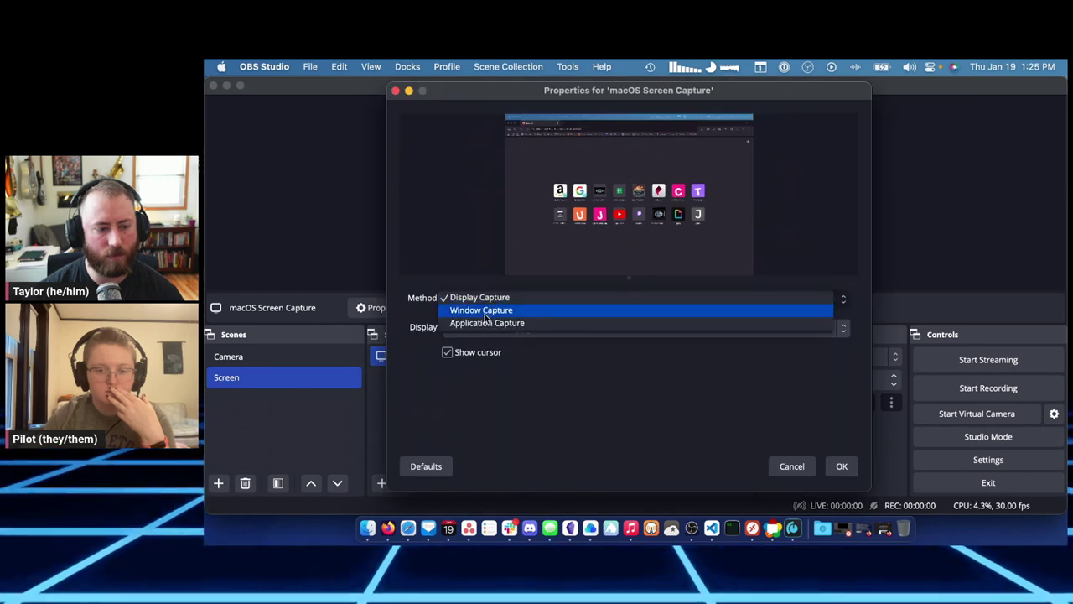
pyautogui.click(486, 310)
pyautogui.click(491, 327)
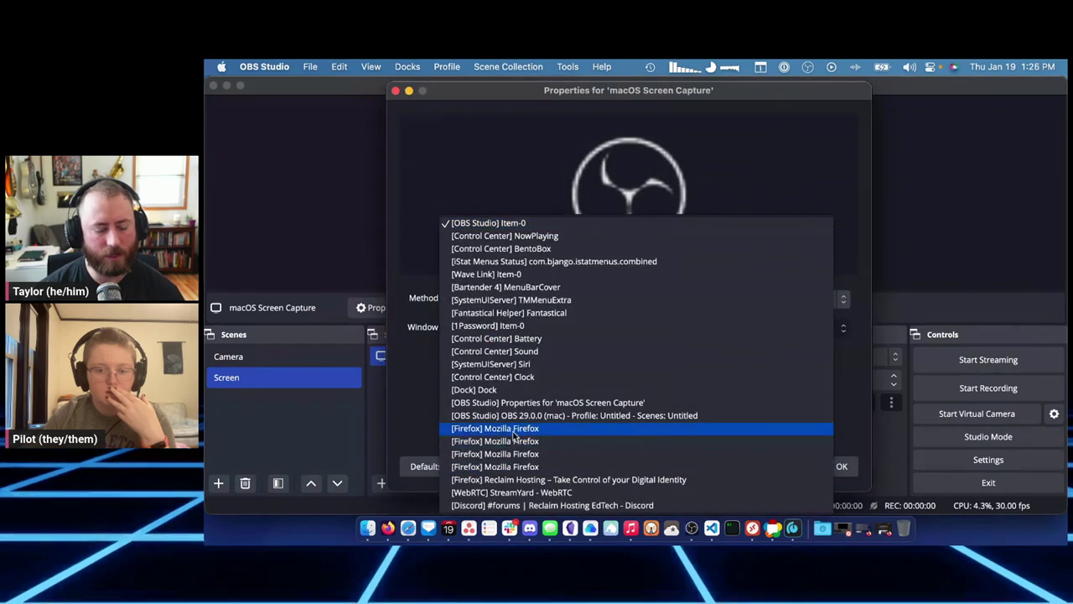
pyautogui.click(530, 478)
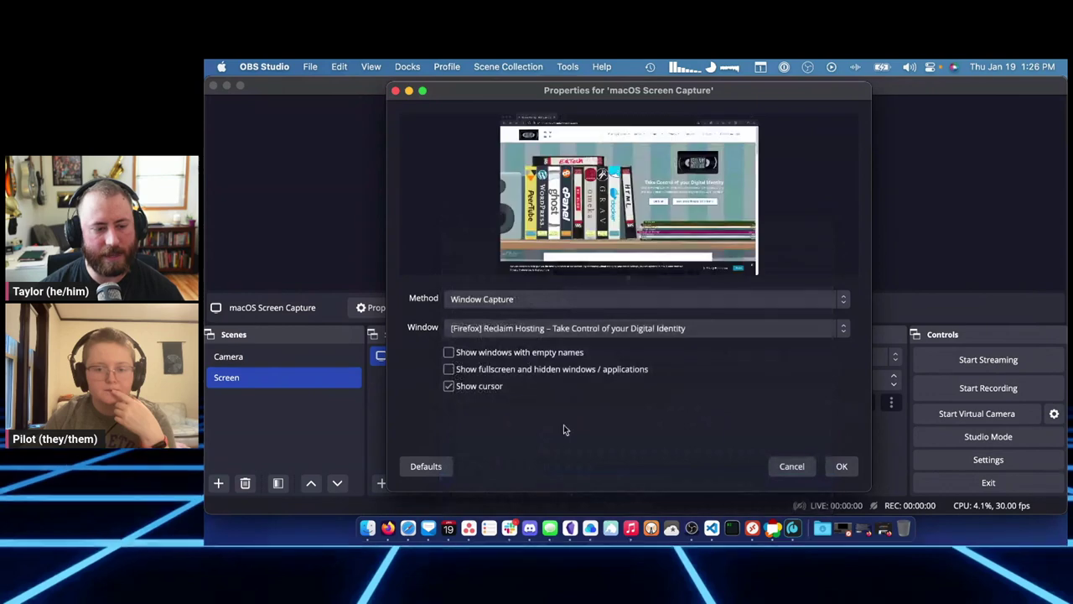
# Step: Switch the source's method to Application Capture on the Built-in Retina Display and select Firefox as the application
pyautogui.click(522, 303)
pyautogui.click(514, 310)
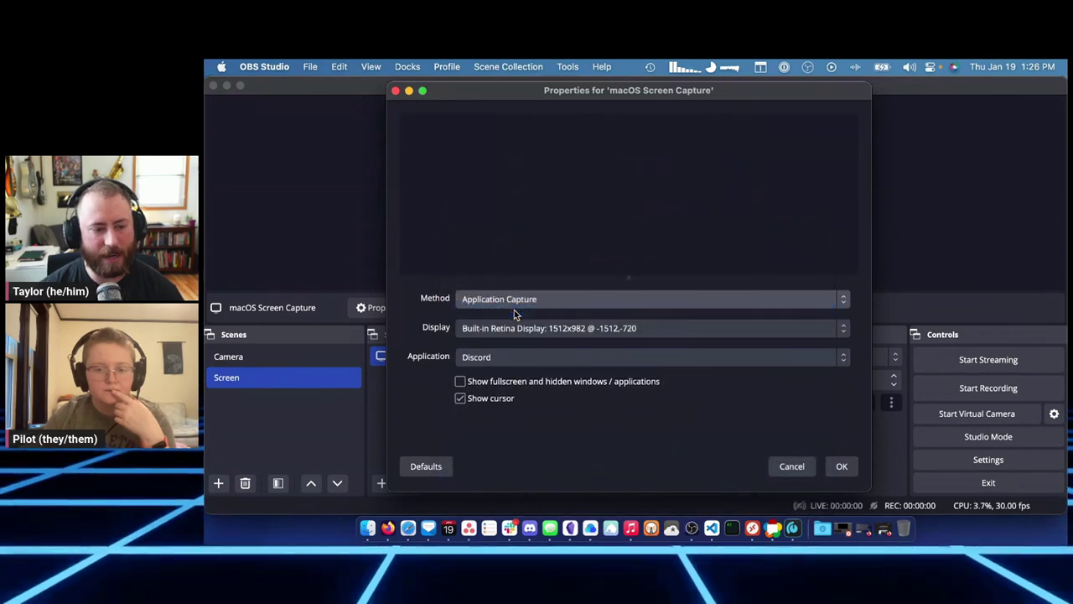
pyautogui.click(523, 330)
pyautogui.click(436, 337)
pyautogui.click(483, 335)
pyautogui.click(483, 327)
pyautogui.click(487, 356)
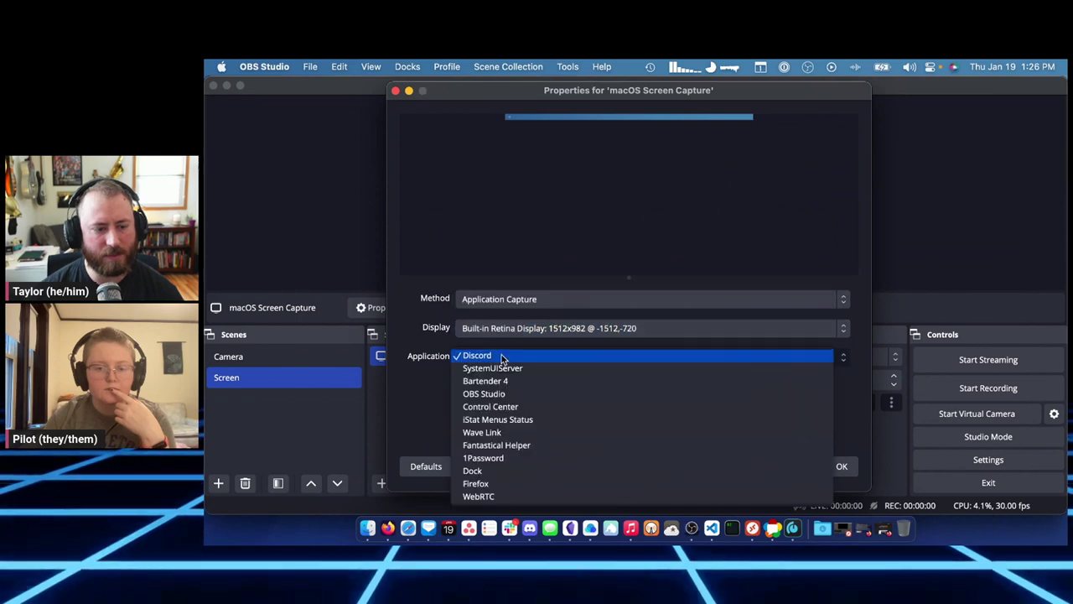
pyautogui.click(486, 484)
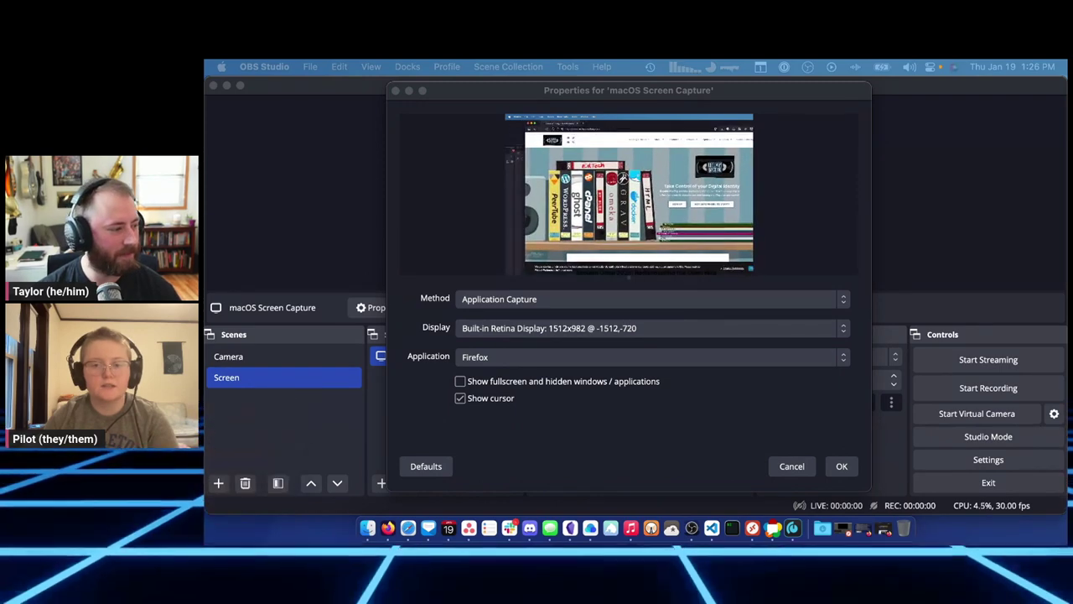
# Step: Quit Firefox, switch back to OBS Studio, and relaunch Firefox to examine how the application capture preview responds
pyautogui.press('super+q')
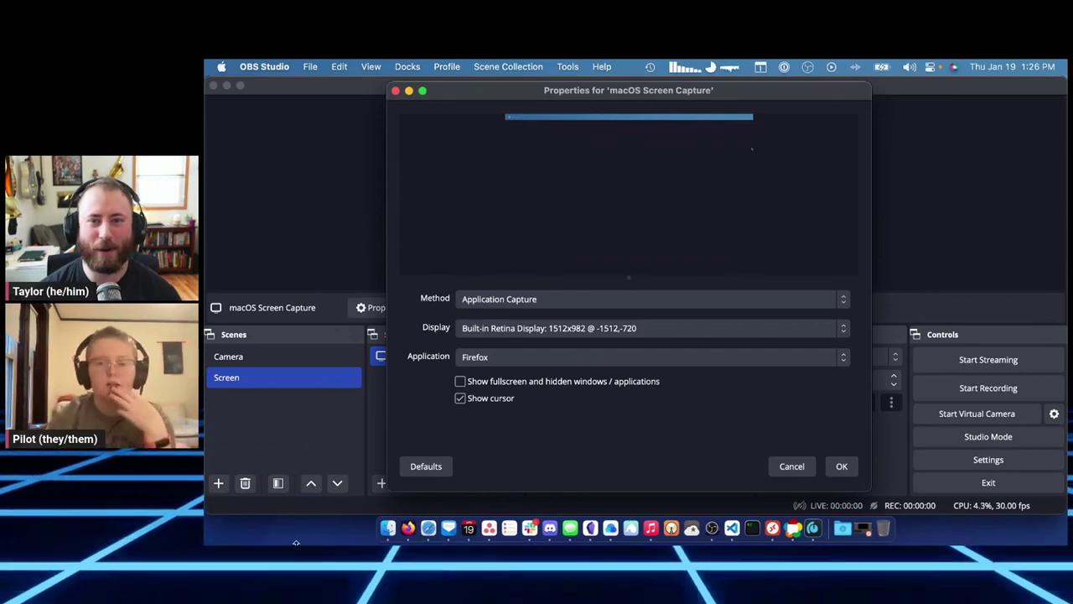
pyautogui.click(862, 528)
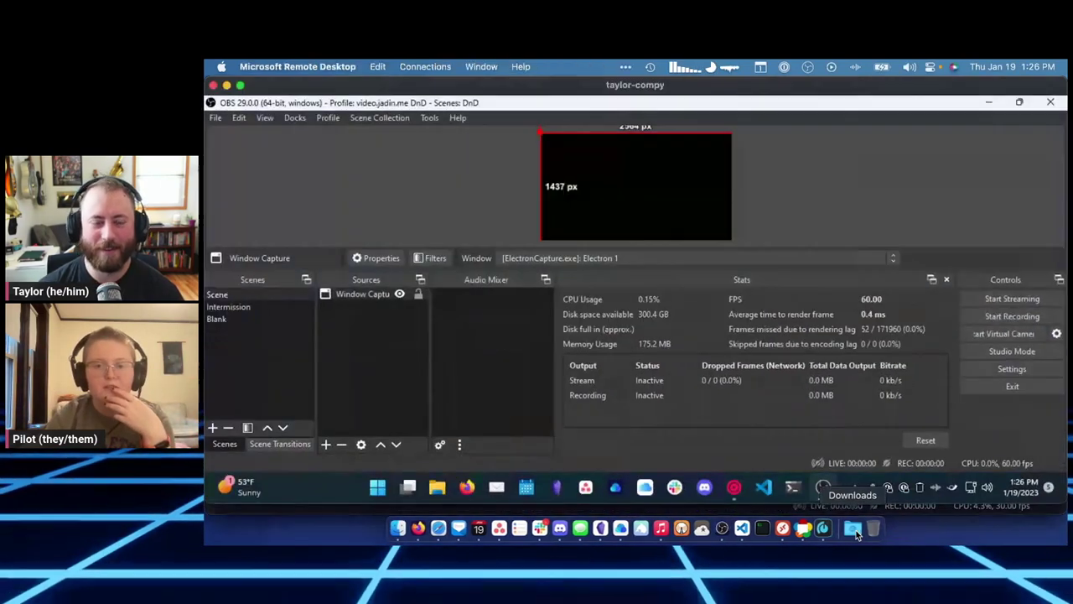
pyautogui.click(722, 528)
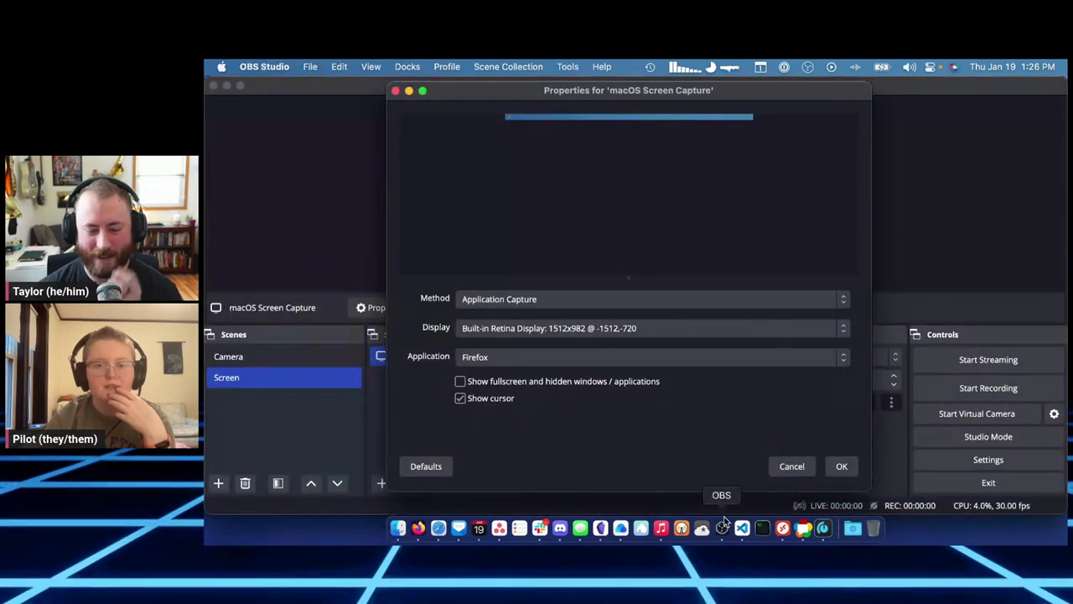
pyautogui.click(418, 529)
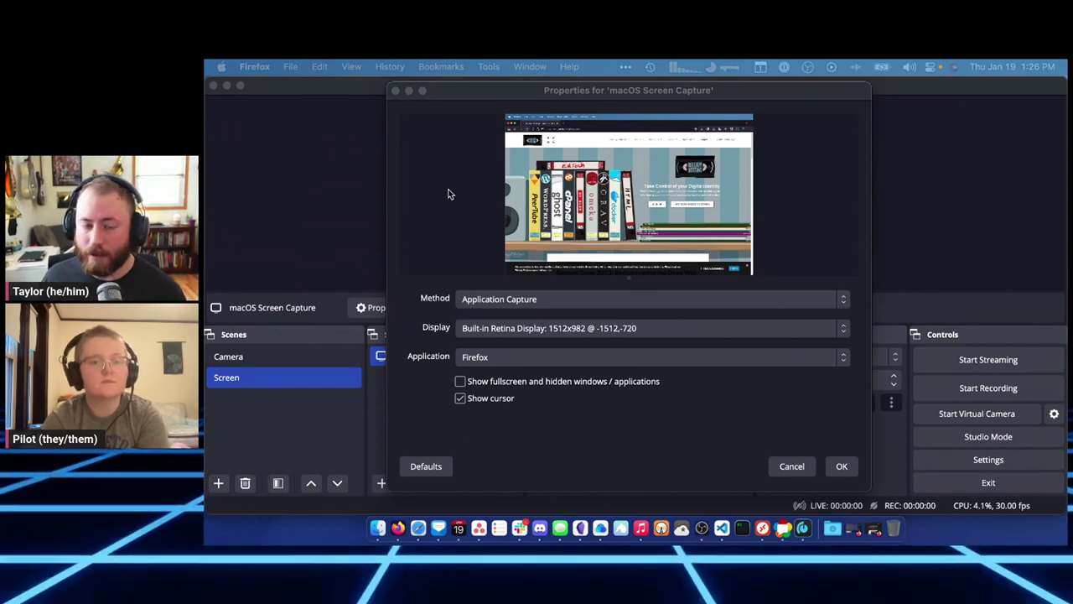
# Step: Return the macOS Screen Capture source to the Display Capture method with the Built-in Retina Display, and accept the properties
pyautogui.click(530, 298)
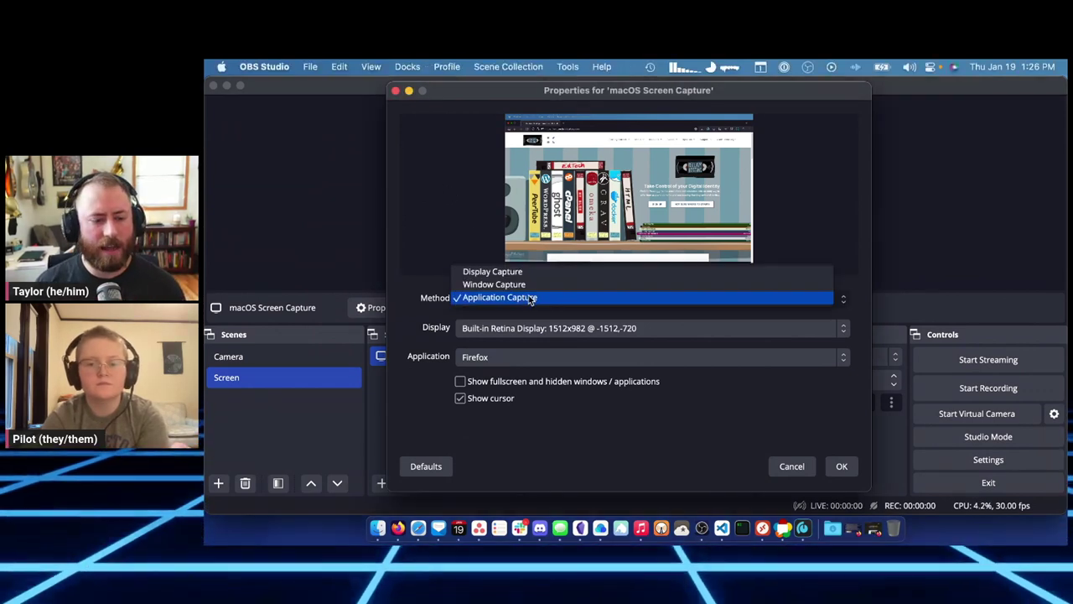
pyautogui.click(522, 272)
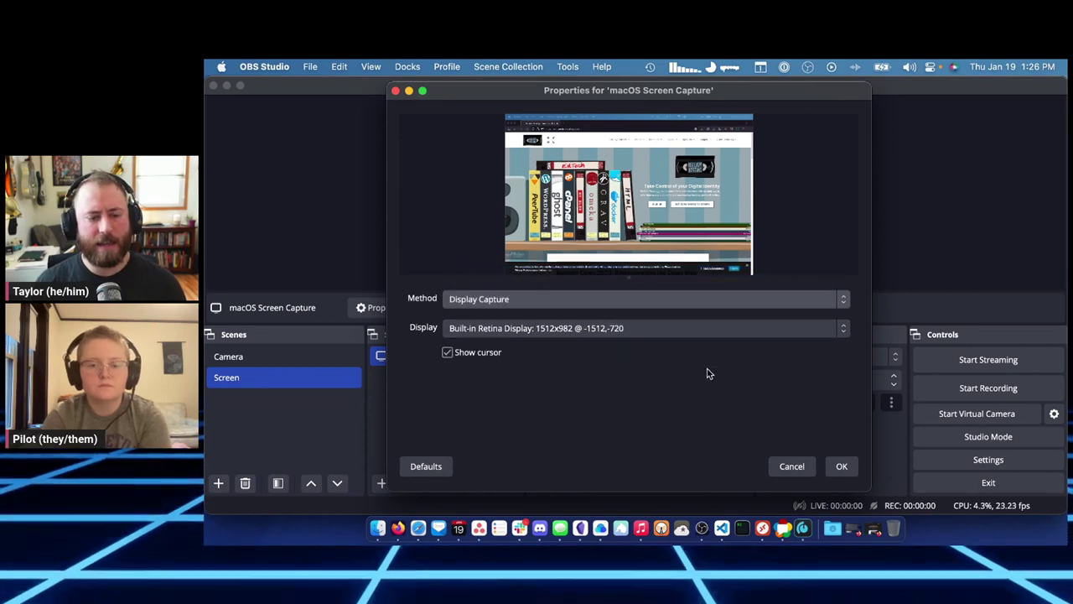
pyautogui.click(841, 468)
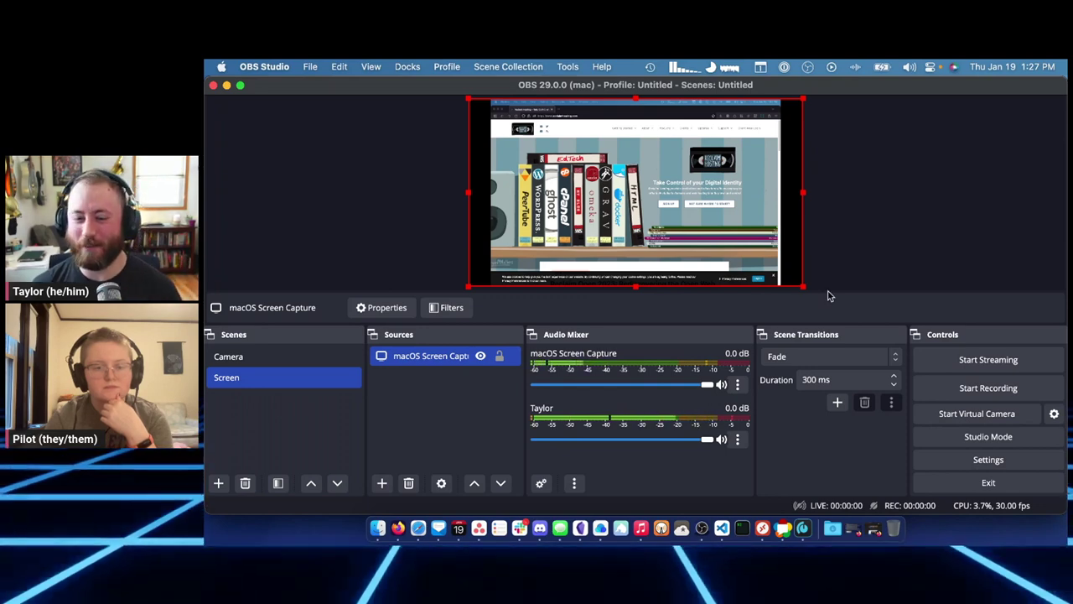
# Step: Reselect the macOS Screen Capture source and open its properties to review the capture method and display
pyautogui.click(876, 284)
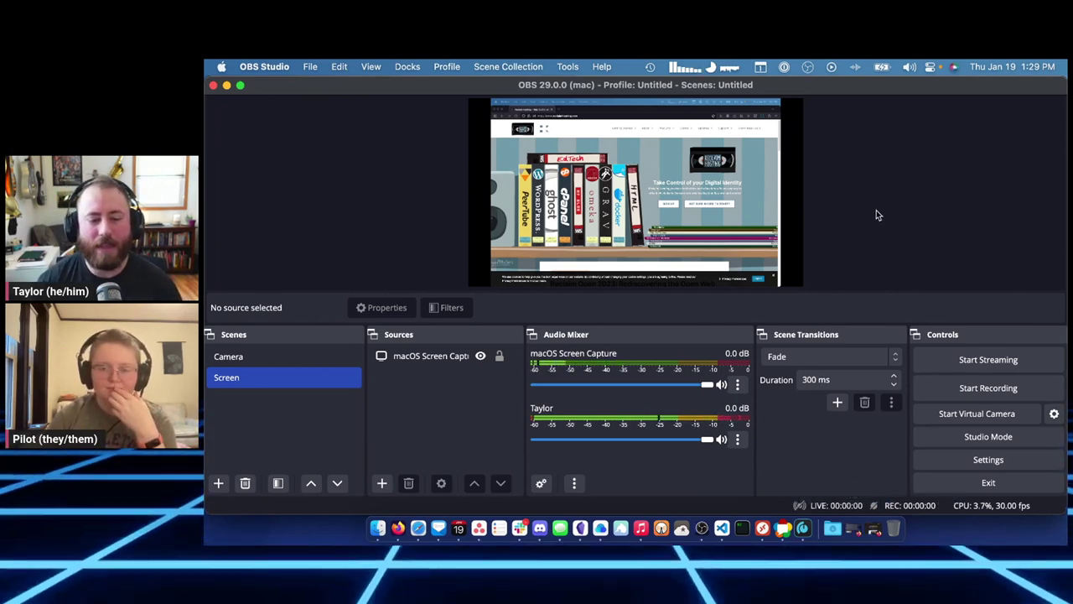
pyautogui.click(449, 357)
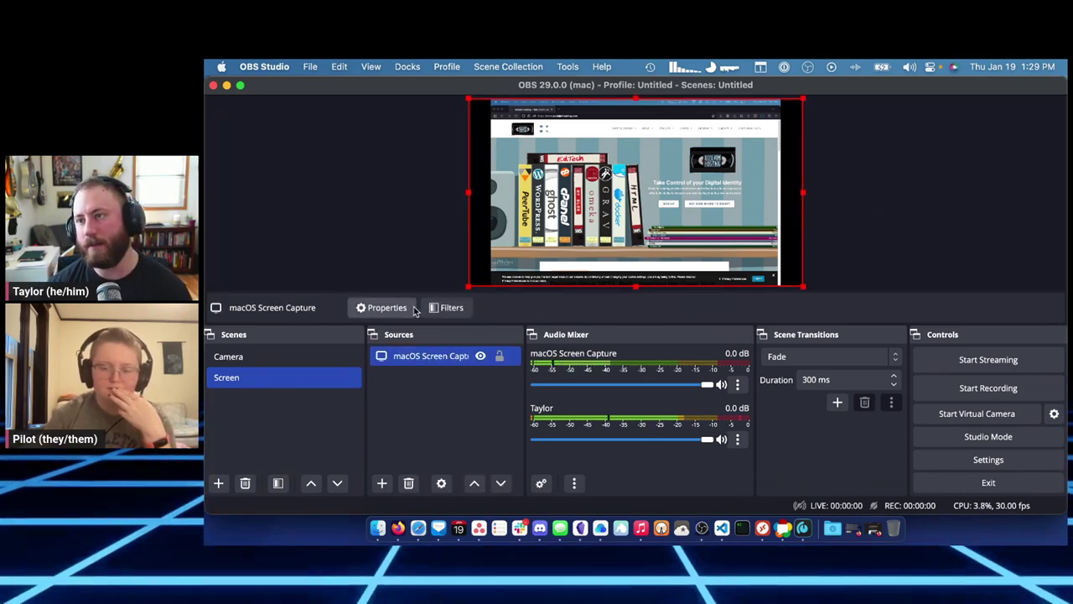
pyautogui.doubleClick(439, 358)
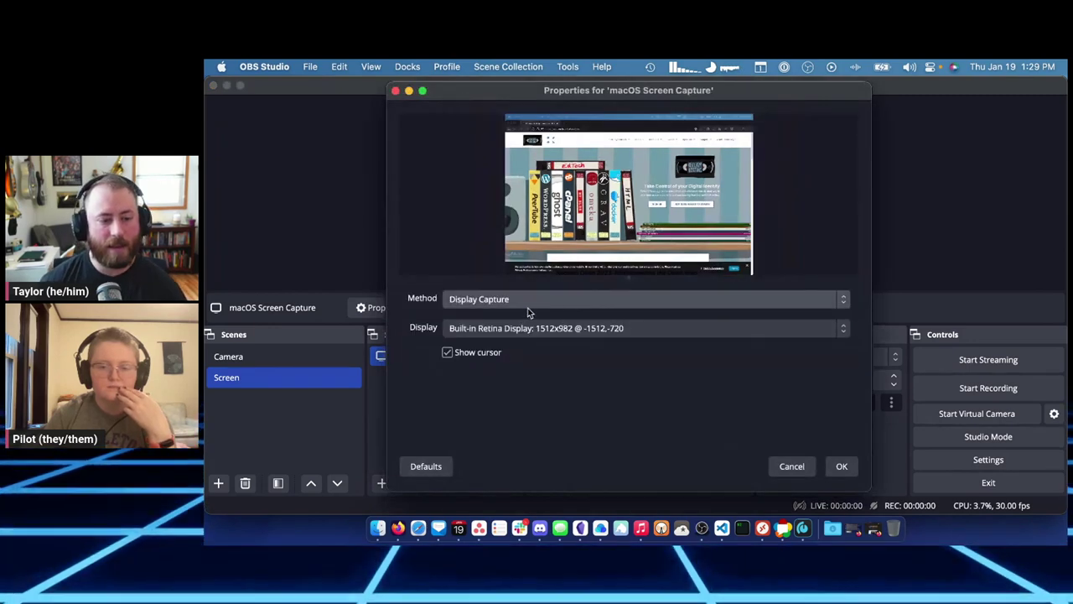
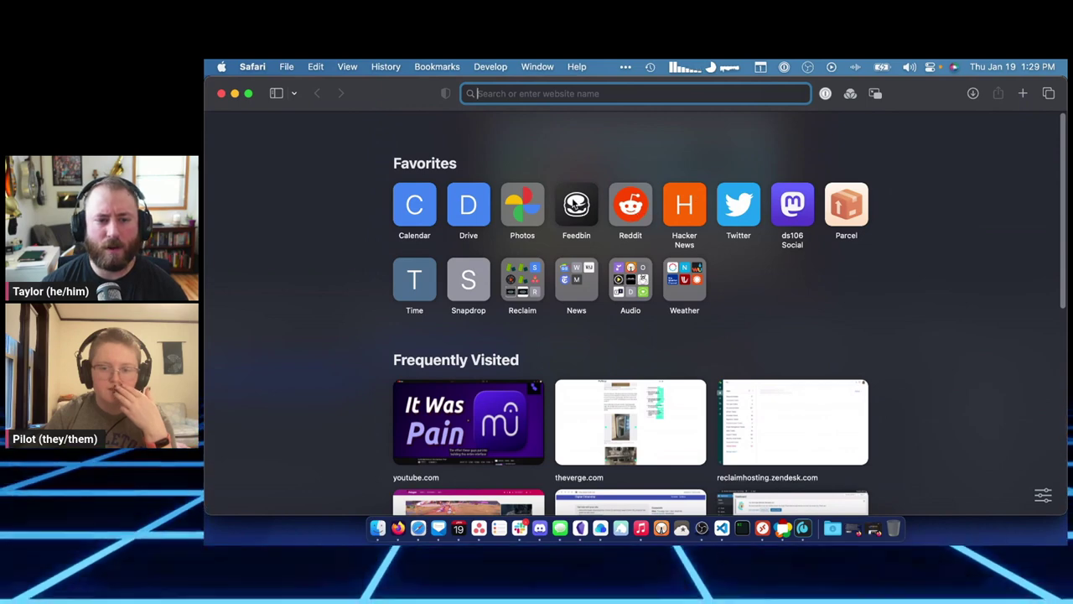
# Step: Load Feedbin and thismastodonwillexplo.de in Safari, and switch back to OBS Studio
pyautogui.click(576, 204)
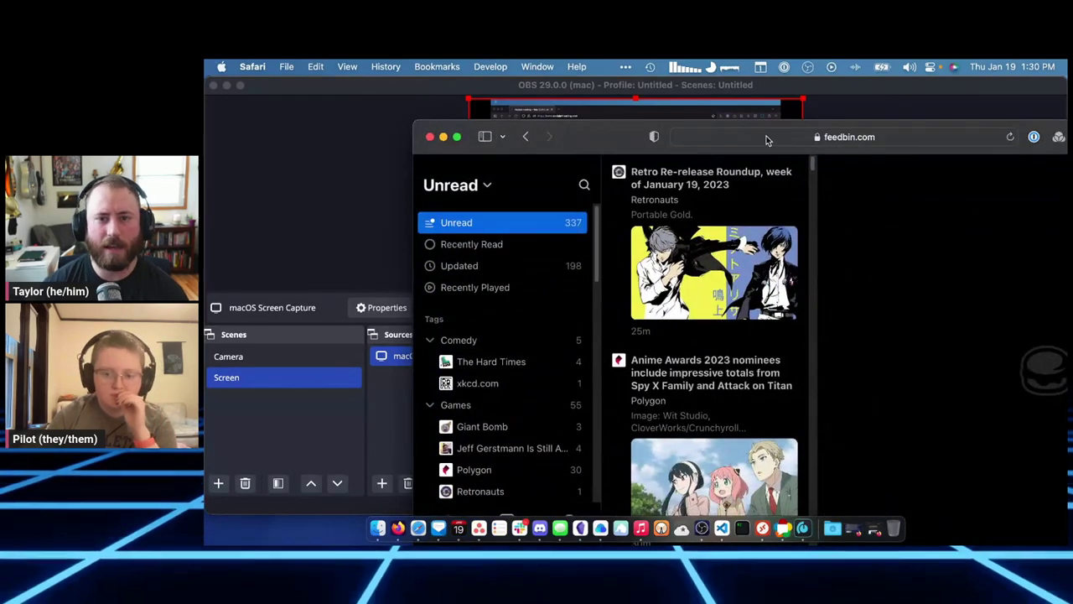
pyautogui.click(766, 137)
pyautogui.write('thismastodonwillexplo.de')
pyautogui.press('Return')
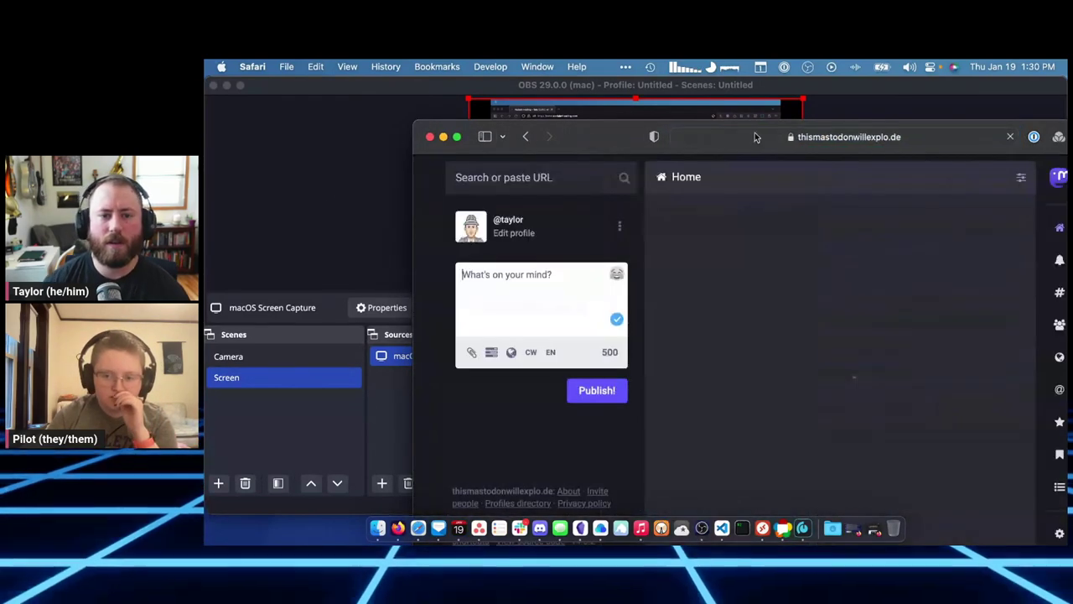
pyautogui.click(221, 196)
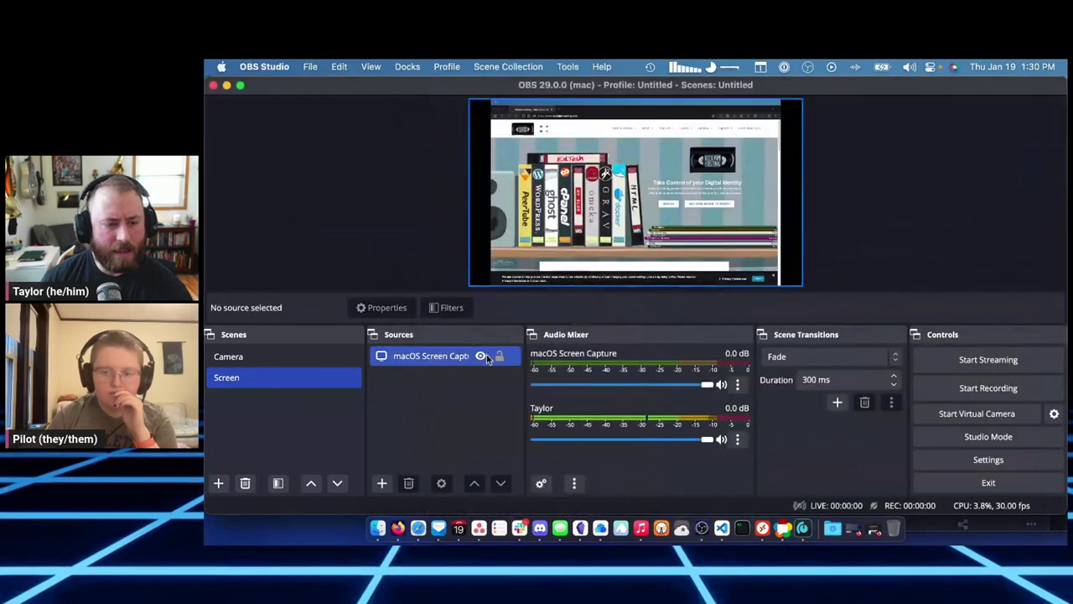
# Step: Rename the macOS Screen Capture source in the Screen scene to Firefox
pyautogui.rightClick(425, 356)
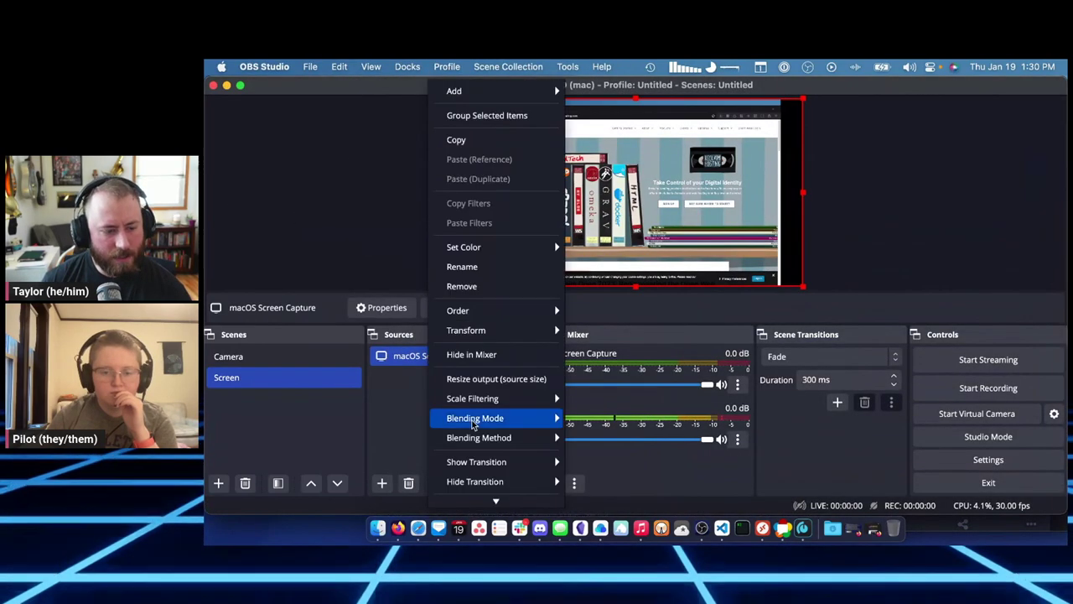
pyautogui.click(479, 267)
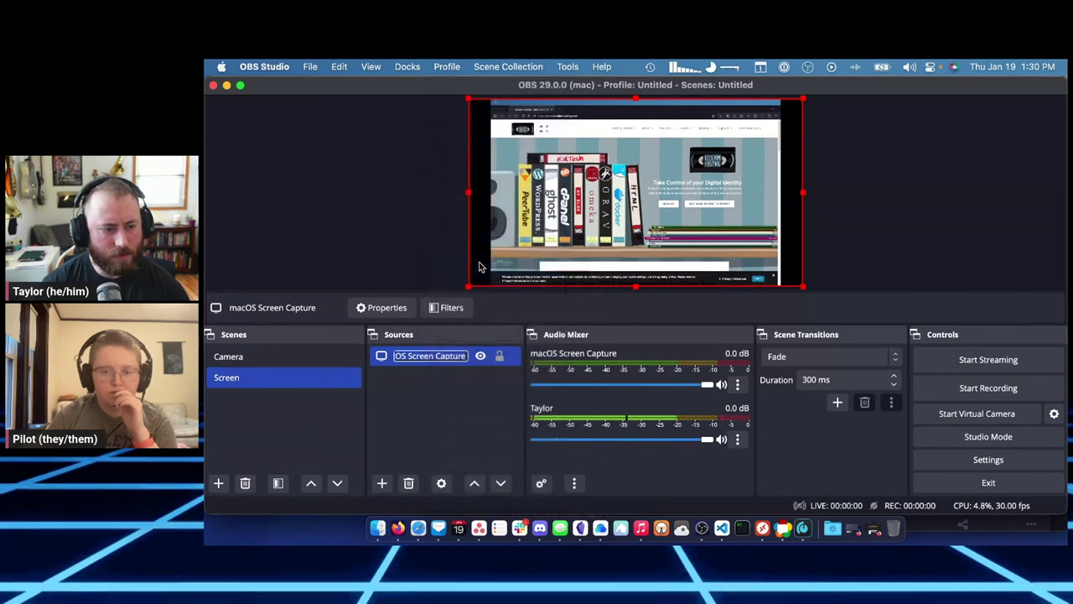
pyautogui.write('Firefox')
pyautogui.press('Return')
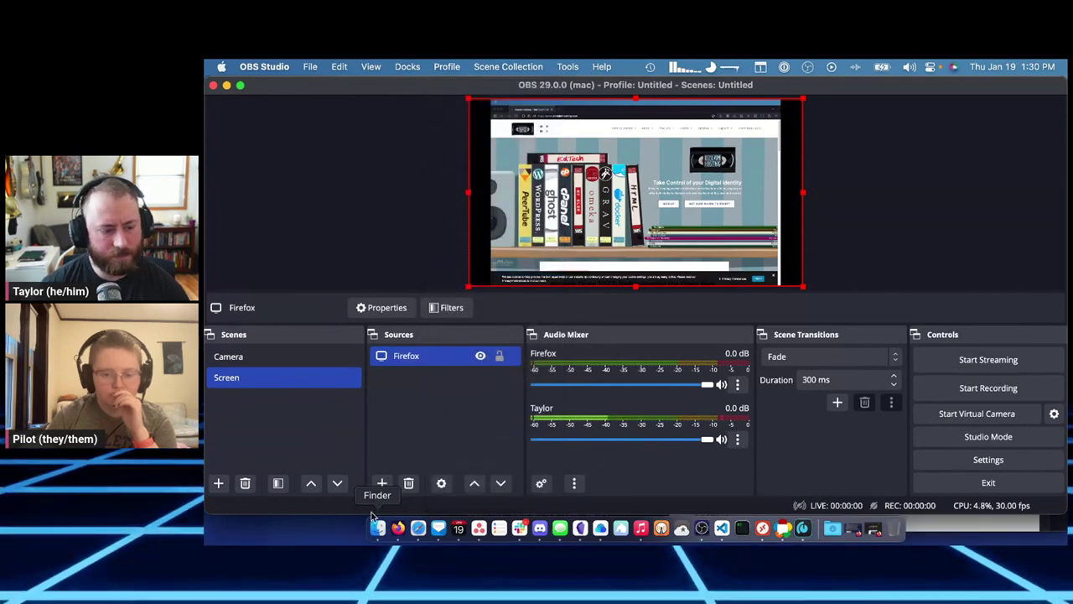
# Step: Add a new macOS Screen Capture source named Safari to the Screen scene
pyautogui.click(382, 483)
pyautogui.click(445, 418)
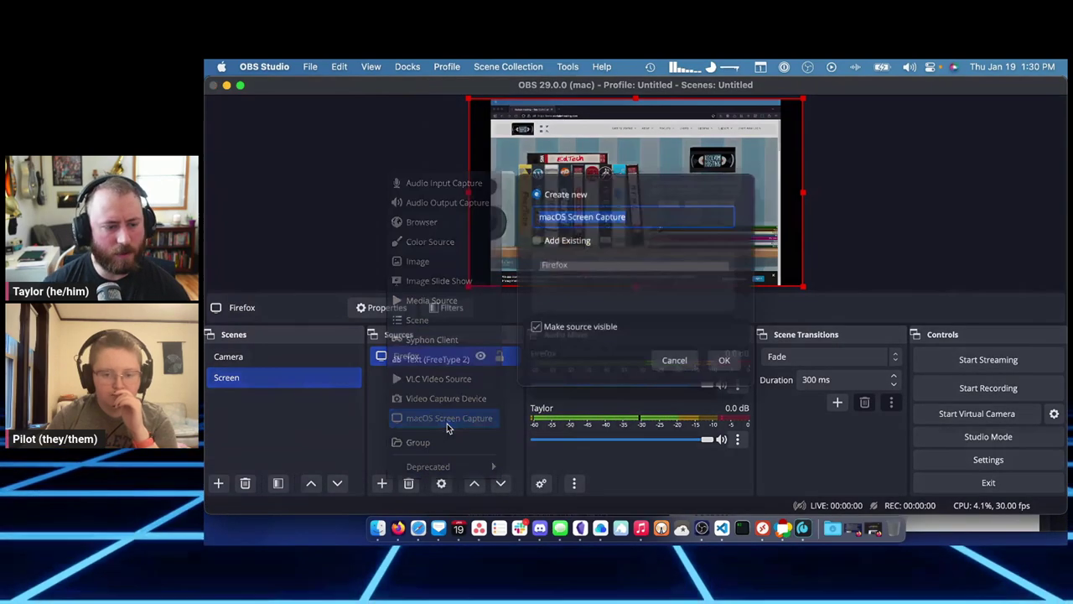
pyautogui.write('Safari')
pyautogui.press('Return')
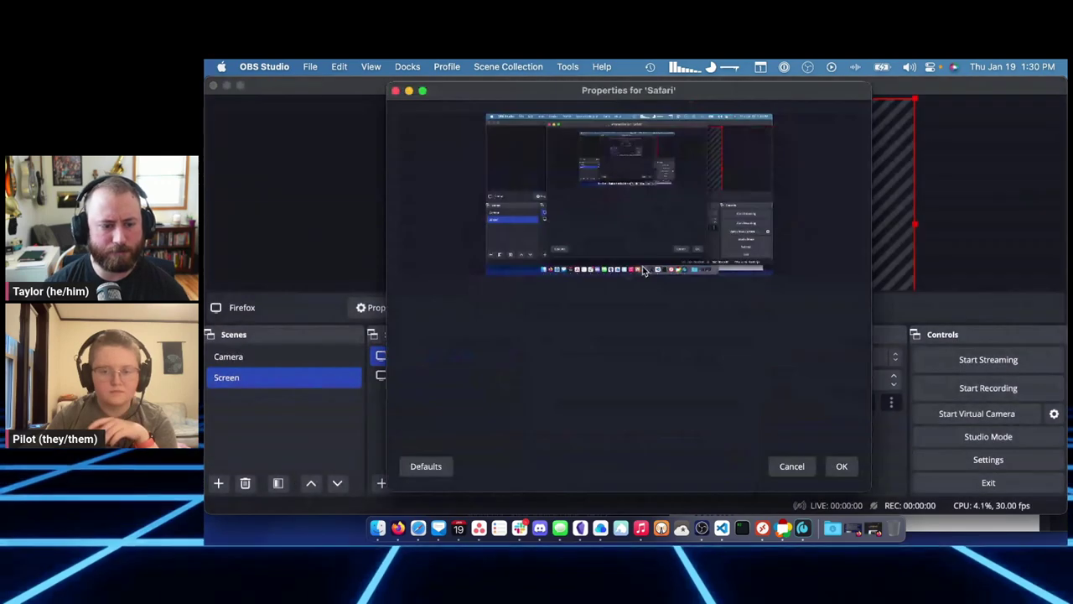
# Step: Set the Safari source to Application Capture of Safari on the M27Q (2) display, and accept the properties
pyautogui.click(499, 300)
pyautogui.click(496, 325)
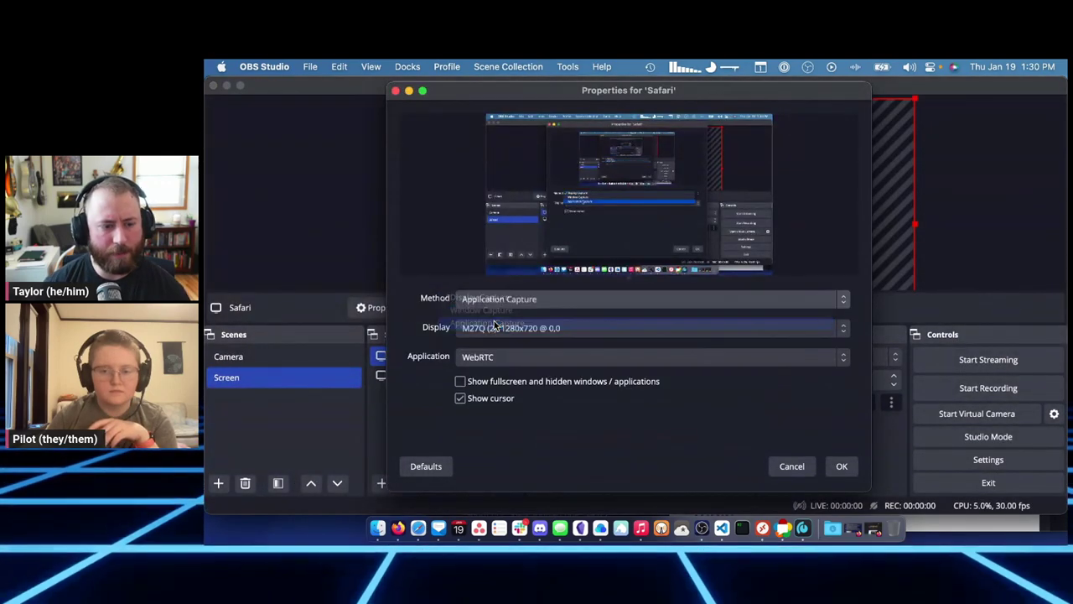
pyautogui.click(503, 329)
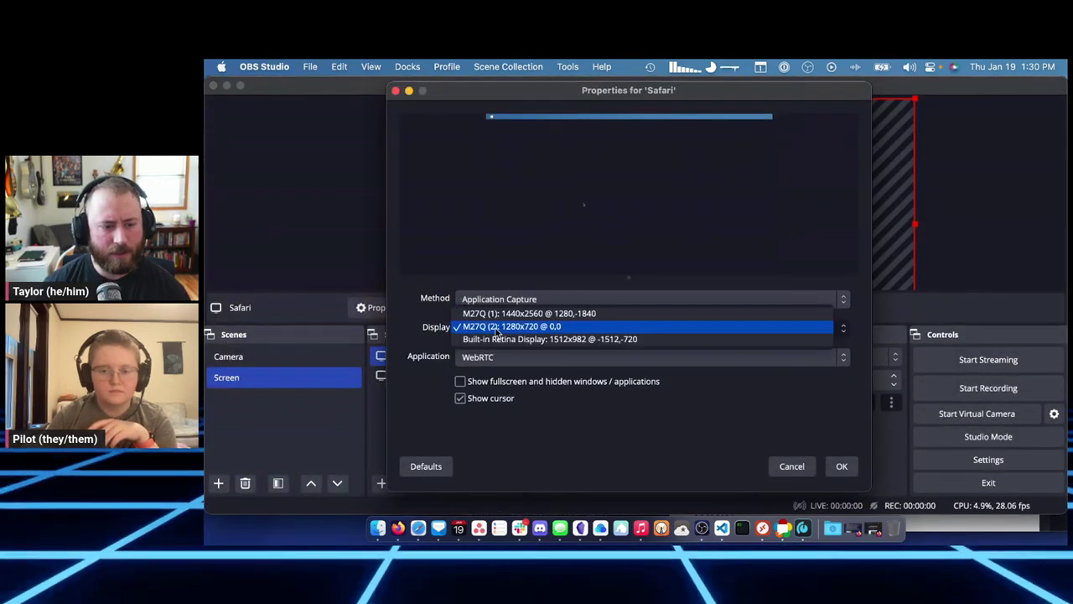
pyautogui.click(496, 333)
pyautogui.click(508, 327)
pyautogui.click(509, 363)
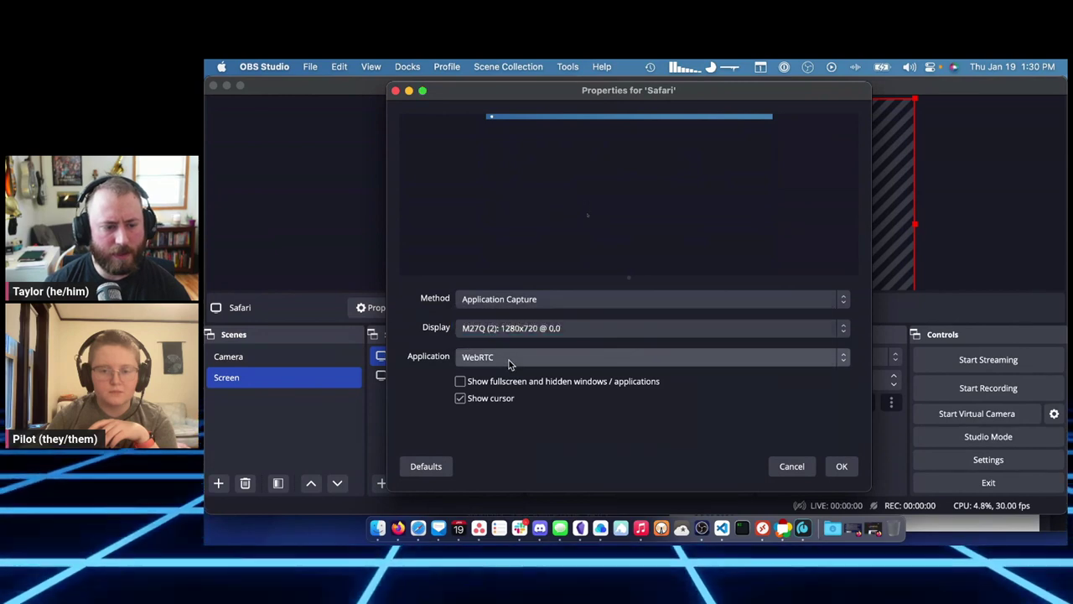
pyautogui.click(508, 362)
pyautogui.click(480, 482)
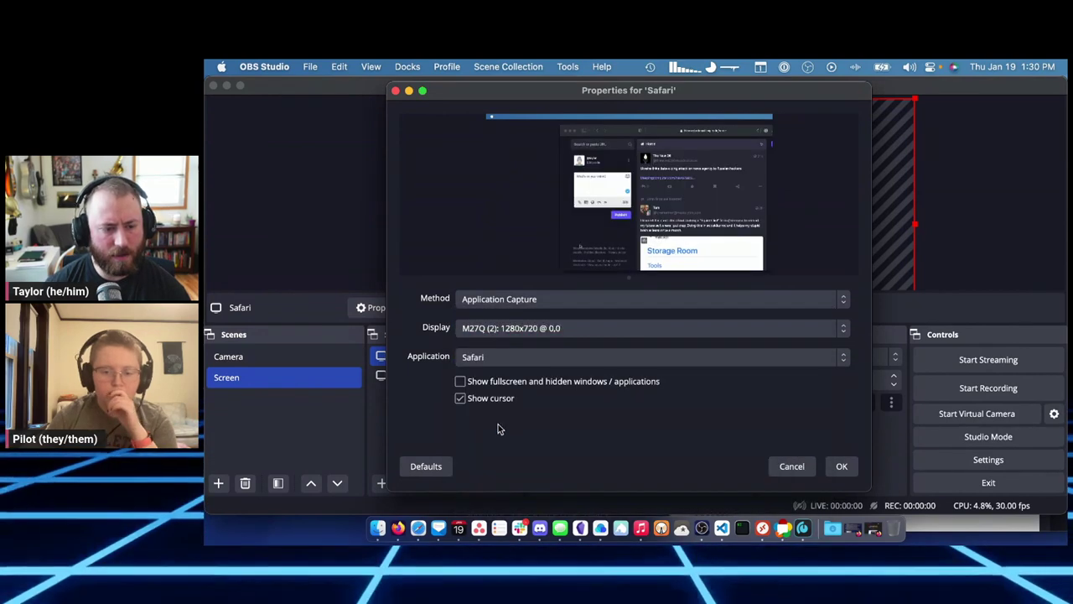
pyautogui.click(841, 466)
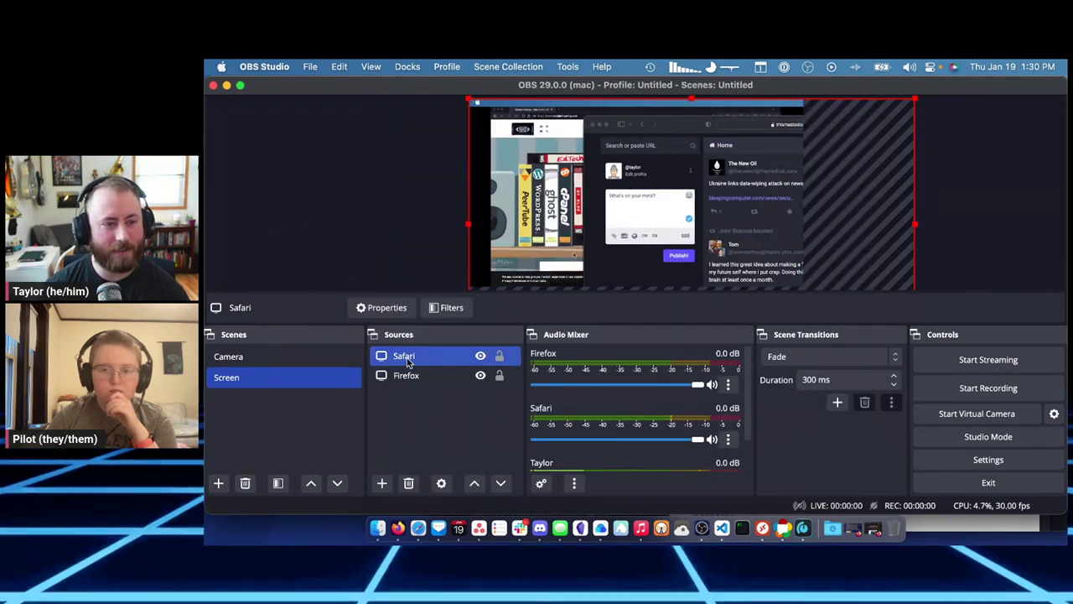
# Step: Scale the Safari capture down to fit the canvas, and crop the macOS menu bar off its upper edge
pyautogui.moveTo(468, 99); pyautogui.dragTo(596, 164)
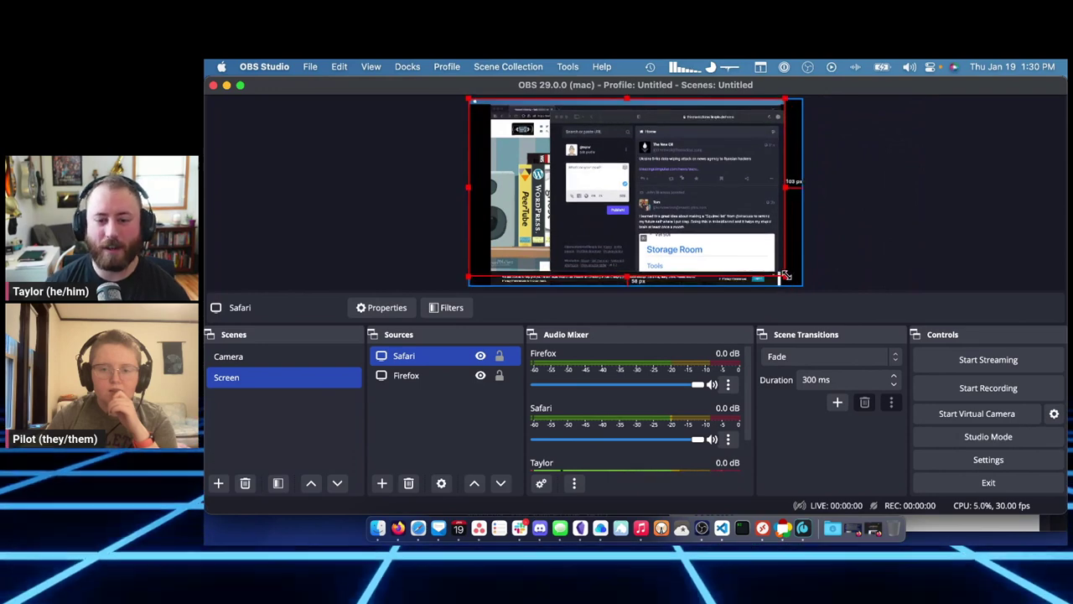
pyautogui.moveTo(786, 275); pyautogui.dragTo(803, 286)
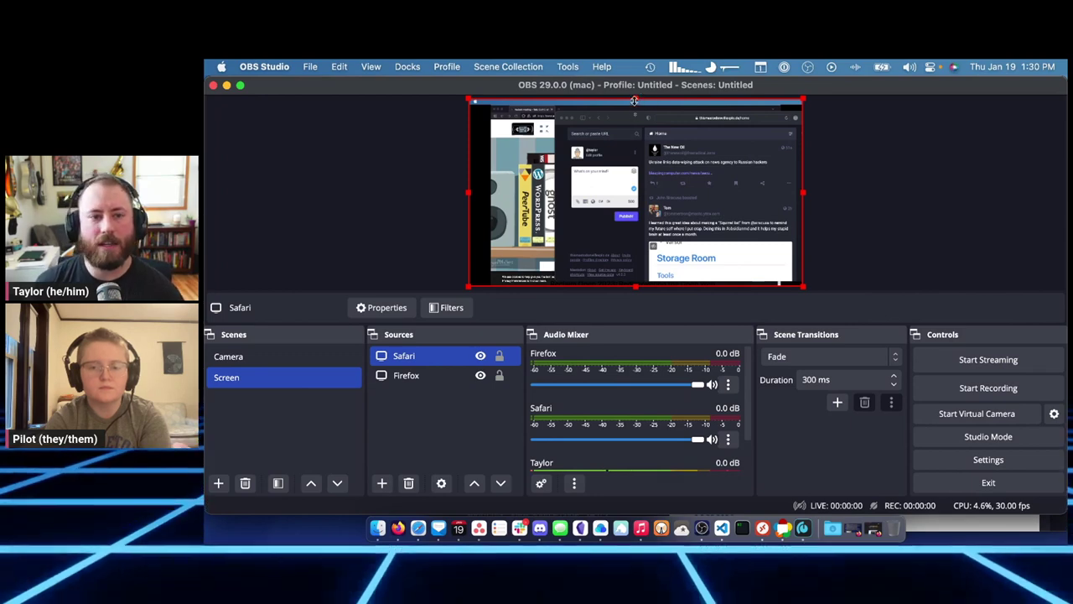
pyautogui.moveTo(635, 99); pyautogui.dragTo(640, 104)
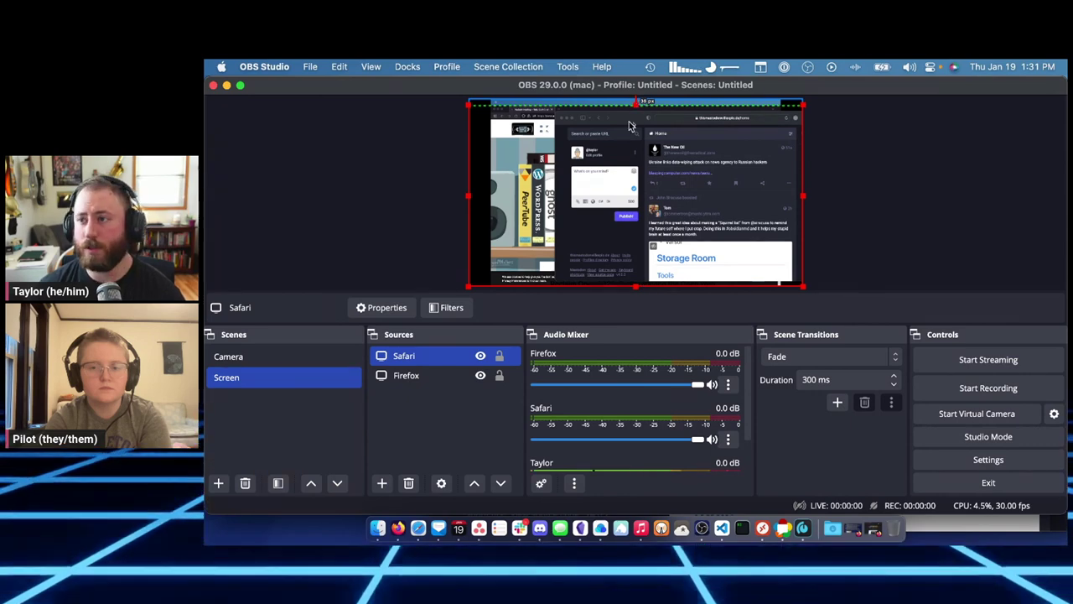
# Step: Move the Safari capture aside to crop the menu bar off the Firefox capture, and return Safari to the canvas
pyautogui.moveTo(662, 133); pyautogui.dragTo(783, 133)
pyautogui.click(611, 100)
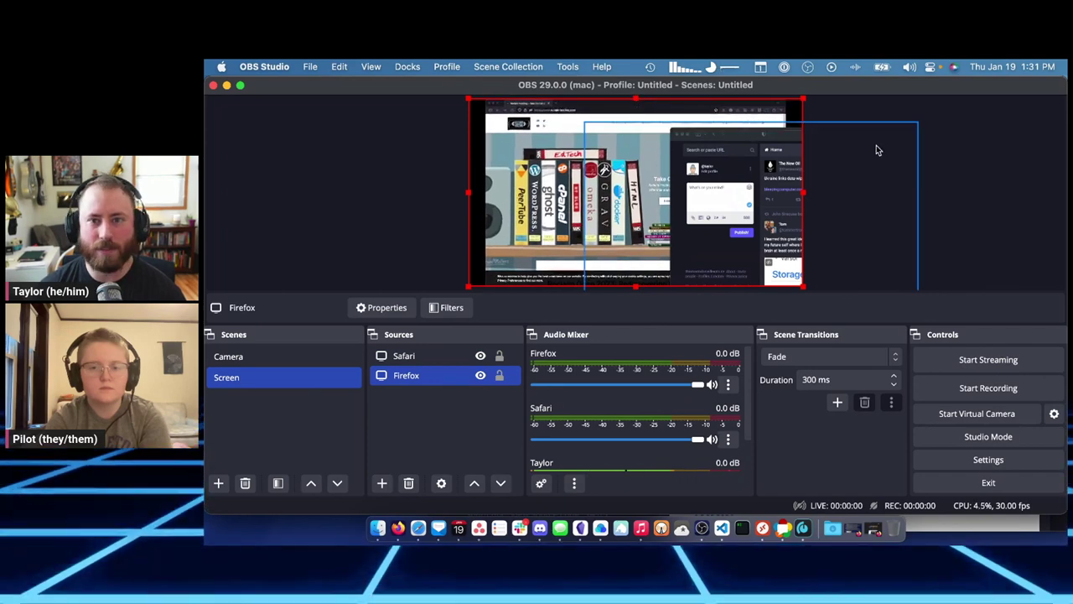
pyautogui.moveTo(877, 149); pyautogui.dragTo(628, 147)
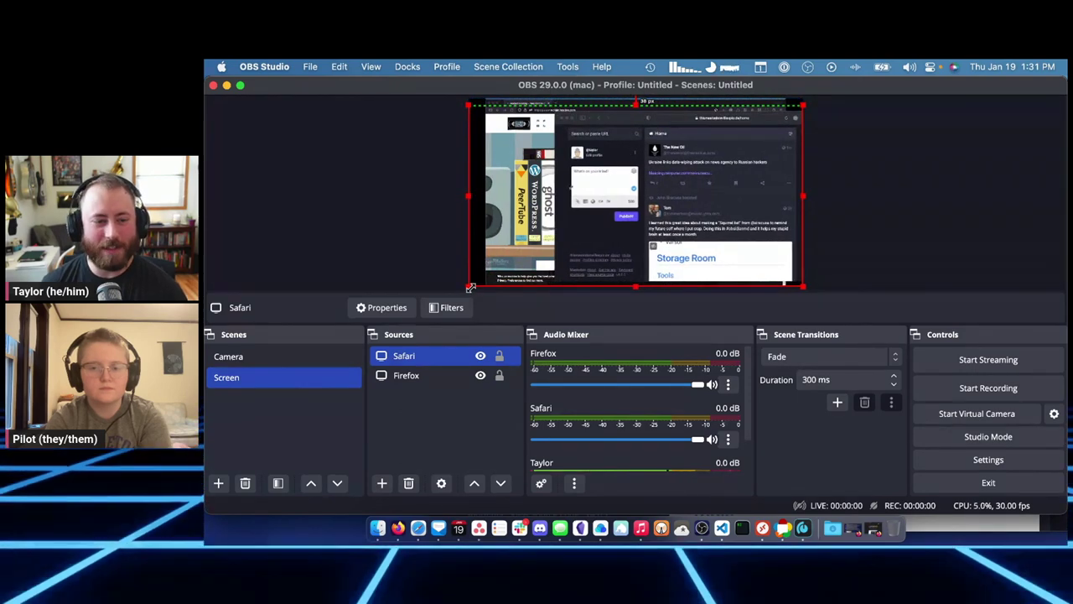
# Step: Shrink both captures and arrange them with Firefox on the lower left of the canvas and Safari on the upper right
pyautogui.moveTo(469, 286); pyautogui.dragTo(658, 211)
pyautogui.click(780, 279)
pyautogui.moveTo(804, 286); pyautogui.dragTo(618, 215)
pyautogui.moveTo(545, 160); pyautogui.dragTo(608, 243)
pyautogui.click(737, 162)
pyautogui.click(806, 173)
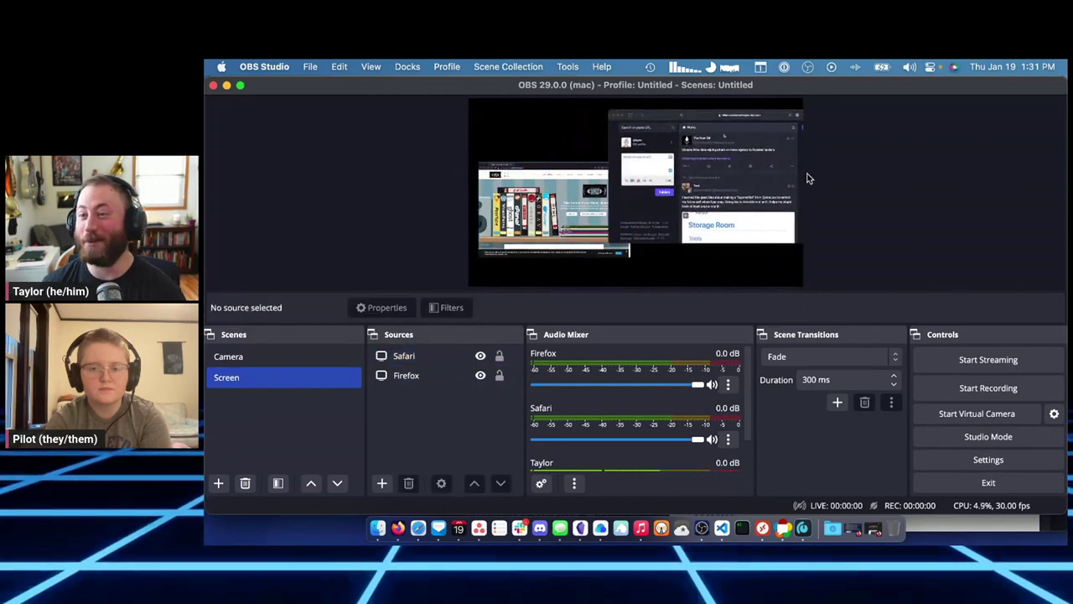
pyautogui.click(754, 157)
pyautogui.click(862, 152)
pyautogui.click(755, 159)
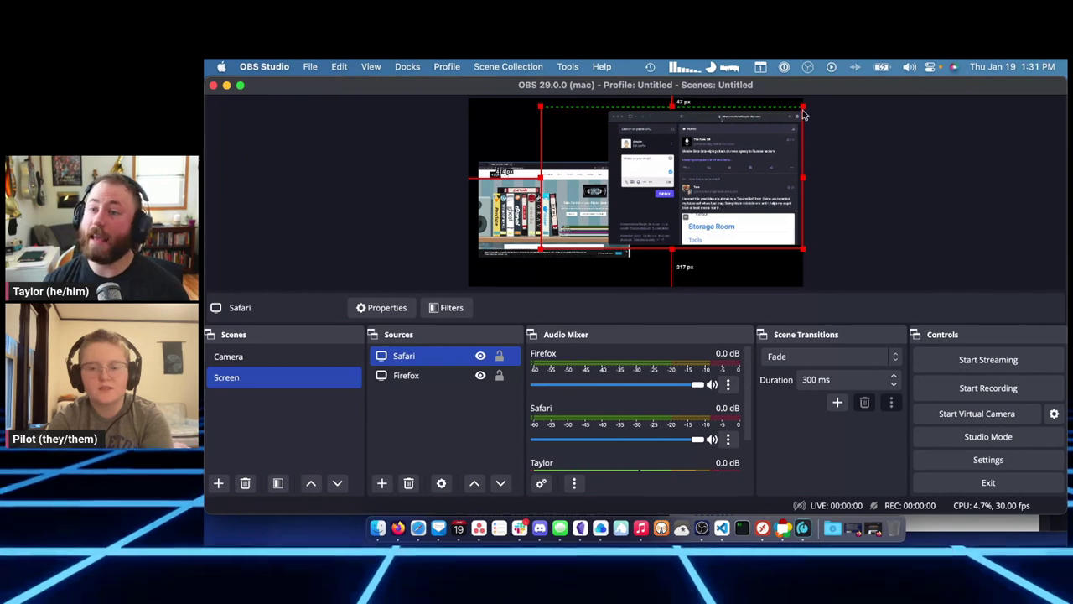
pyautogui.keyDown('shift'); pyautogui.click(430, 376); pyautogui.keyUp('shift')
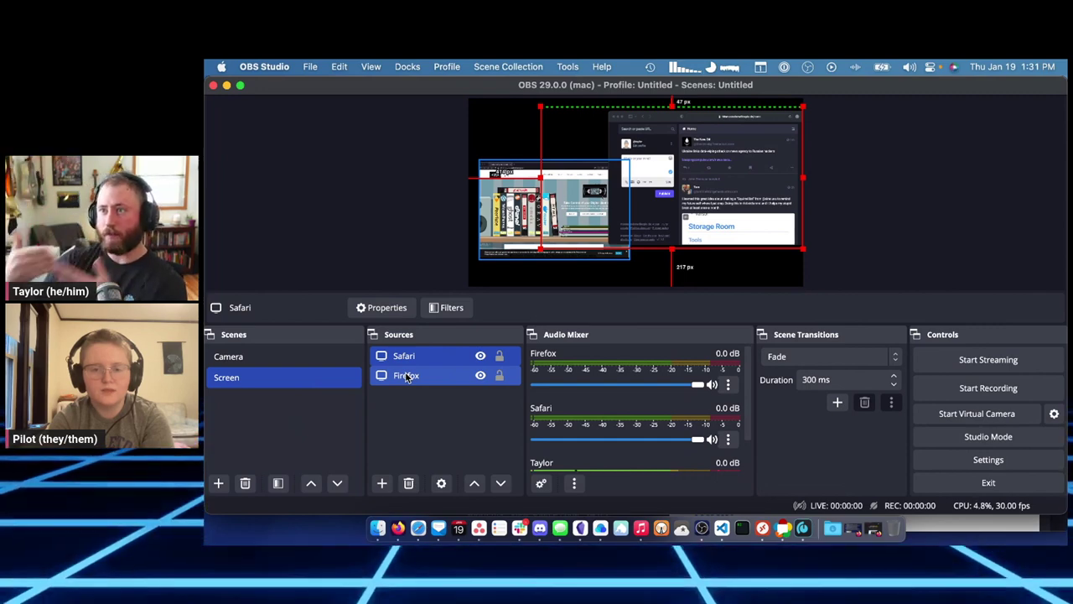
pyautogui.keyDown('super'); pyautogui.click(406, 377); pyautogui.keyUp('super')
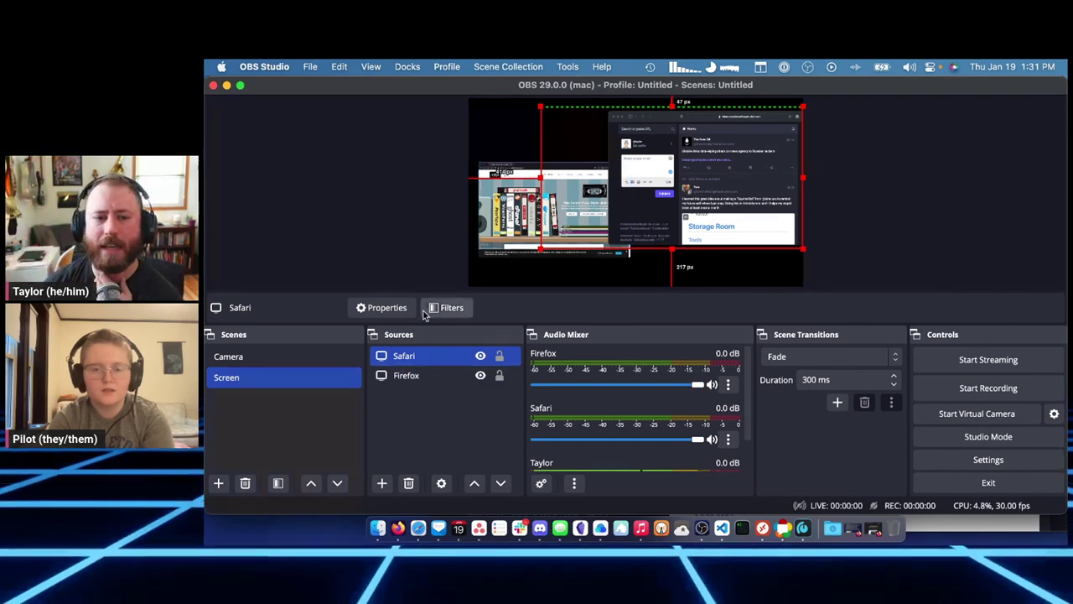
# Step: Move the Firefox source above Safari in the layer order, and enlarge it in the lower-left part of the canvas
pyautogui.click(543, 240)
pyautogui.moveTo(433, 376); pyautogui.dragTo(470, 394)
pyautogui.click(477, 410)
pyautogui.moveTo(545, 209); pyautogui.dragTo(533, 235)
pyautogui.moveTo(620, 187); pyautogui.dragTo(695, 142)
pyautogui.click(843, 277)
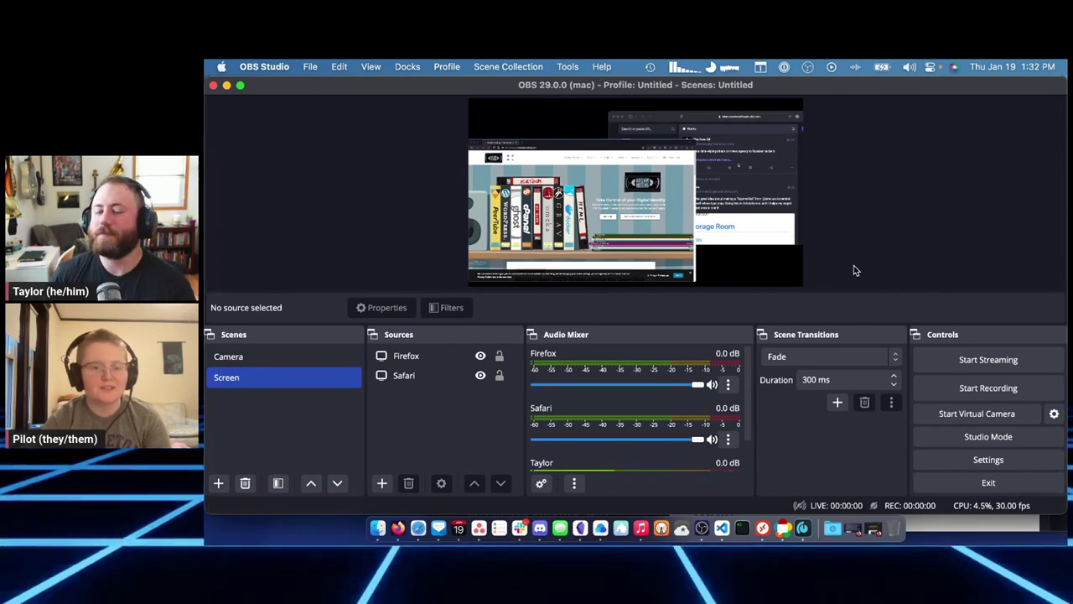
pyautogui.click(597, 65)
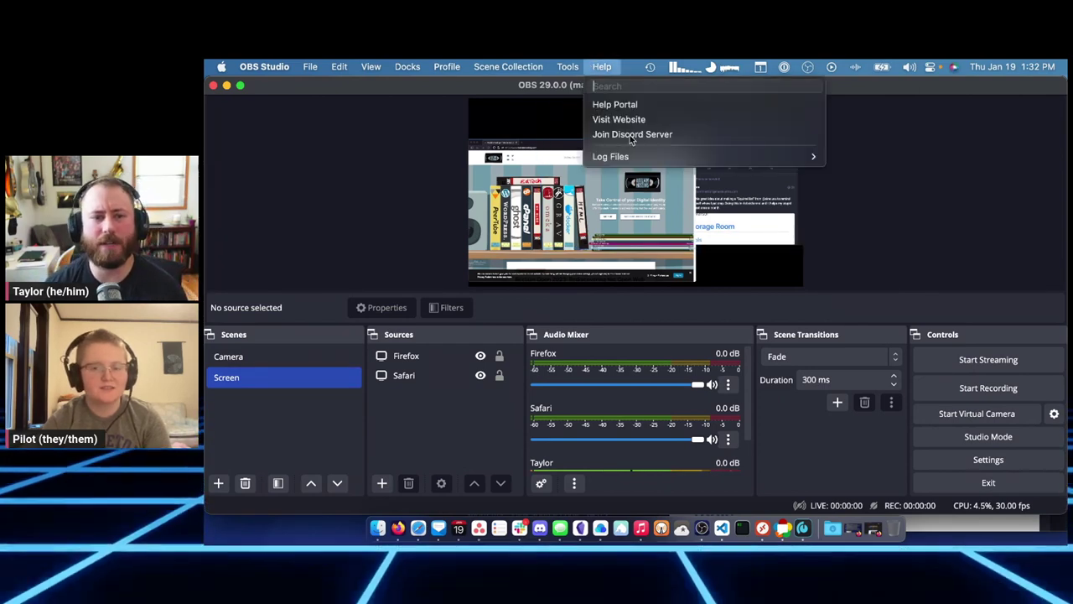
pyautogui.click(606, 66)
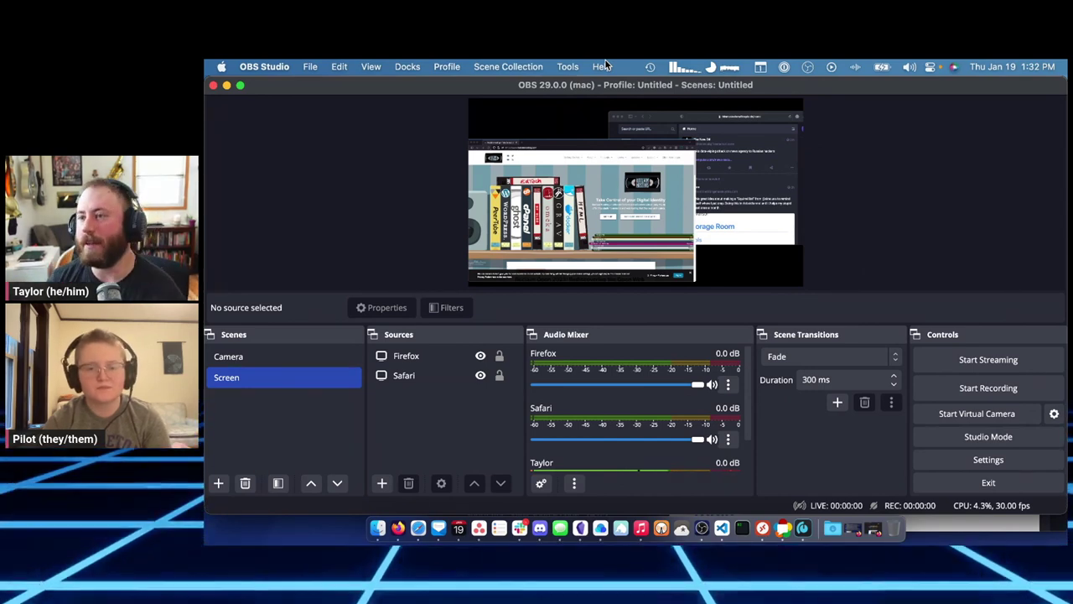
# Step: Align the Safari capture with the canvas's upper-right corner and shrink it slightly, and enlarge the Firefox capture a little
pyautogui.moveTo(737, 137); pyautogui.dragTo(737, 128)
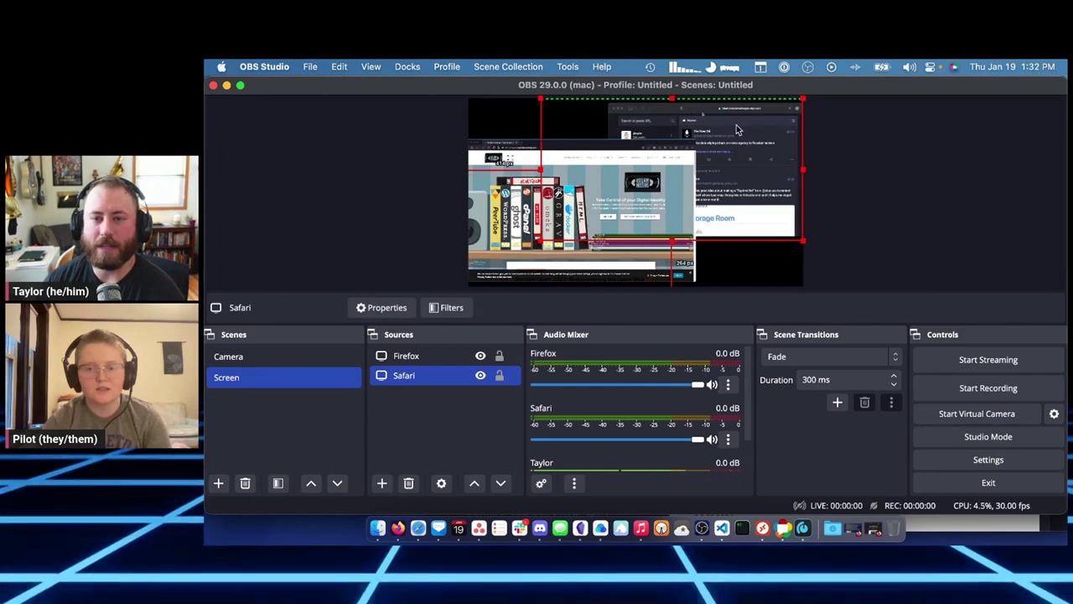
pyautogui.click(539, 241)
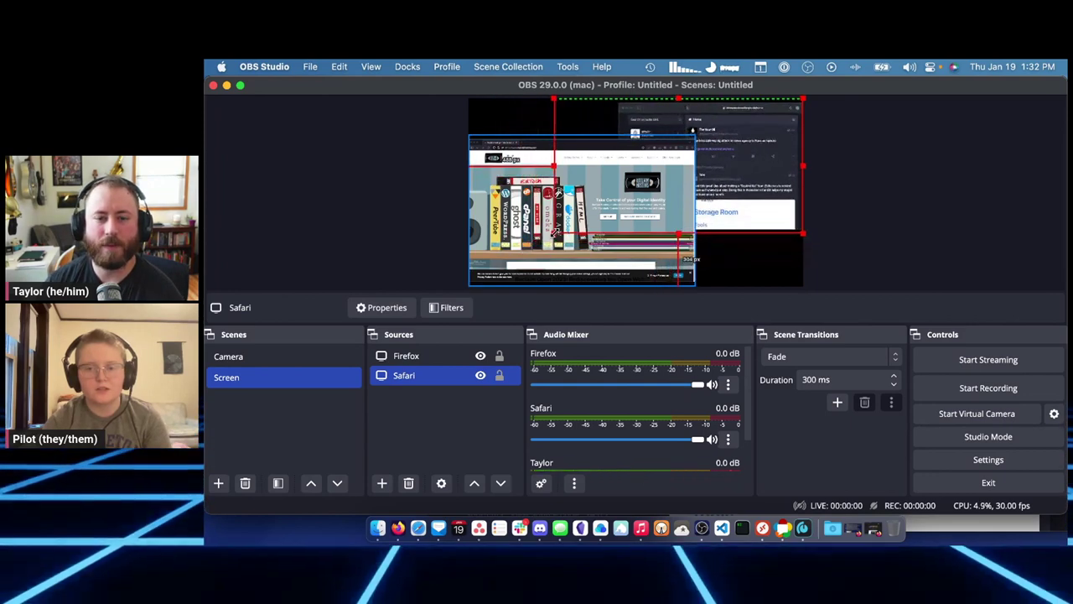
pyautogui.moveTo(695, 286)
pyautogui.mouseDown()
pyautogui.moveTo(642, 255)
pyautogui.moveTo(702, 285)
pyautogui.mouseUp()
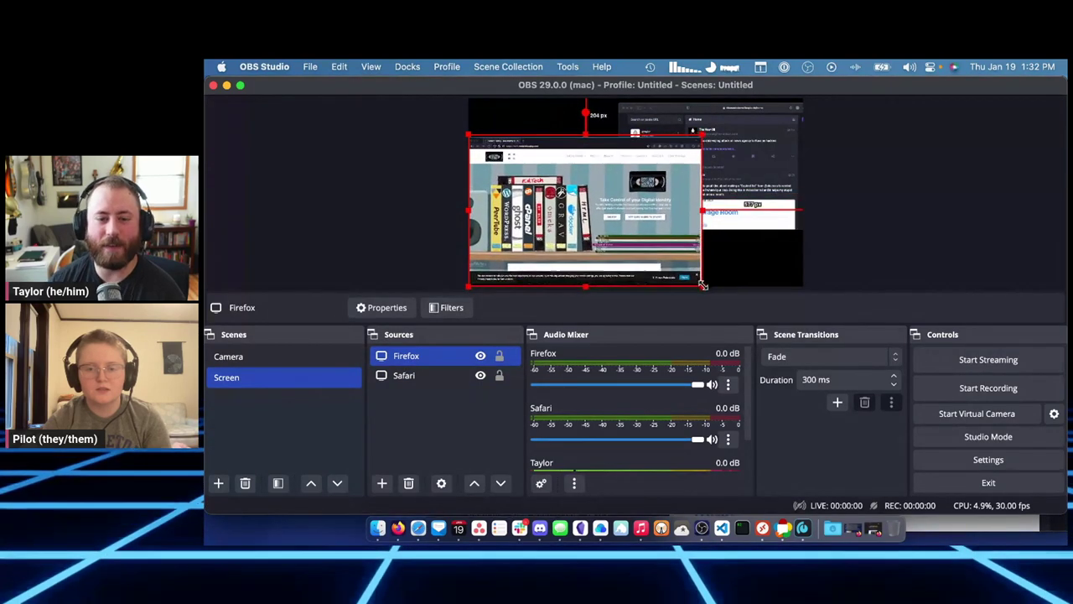
pyautogui.click(733, 278)
pyautogui.click(746, 194)
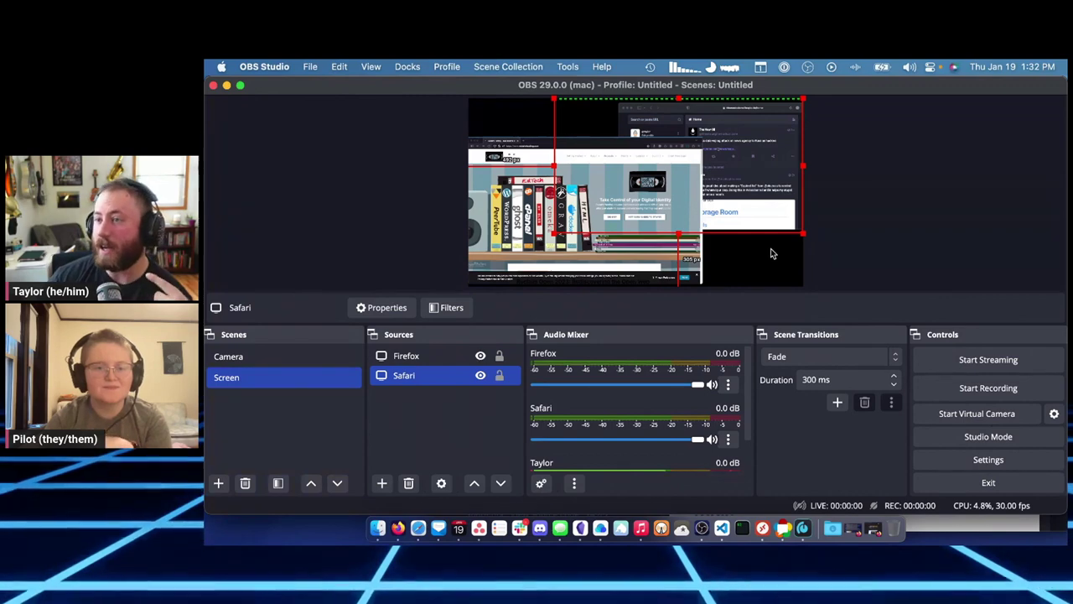
pyautogui.click(886, 192)
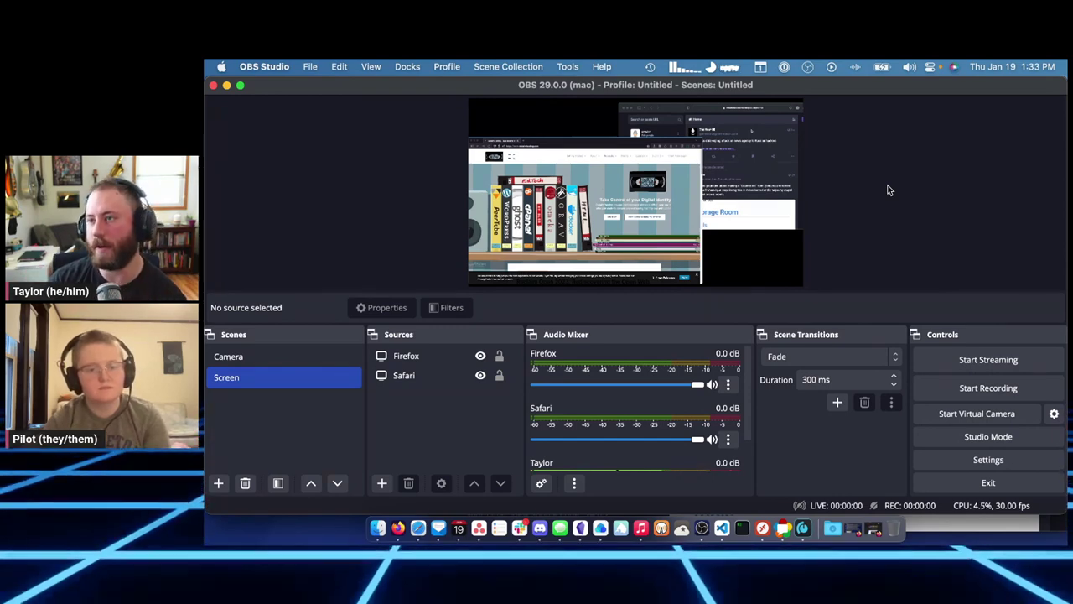
# Step: Minimize the OBS window and switch to the Windows OBS session in Microsoft Remote Desktop, with macOS Dock hiding turned on
pyautogui.click(228, 86)
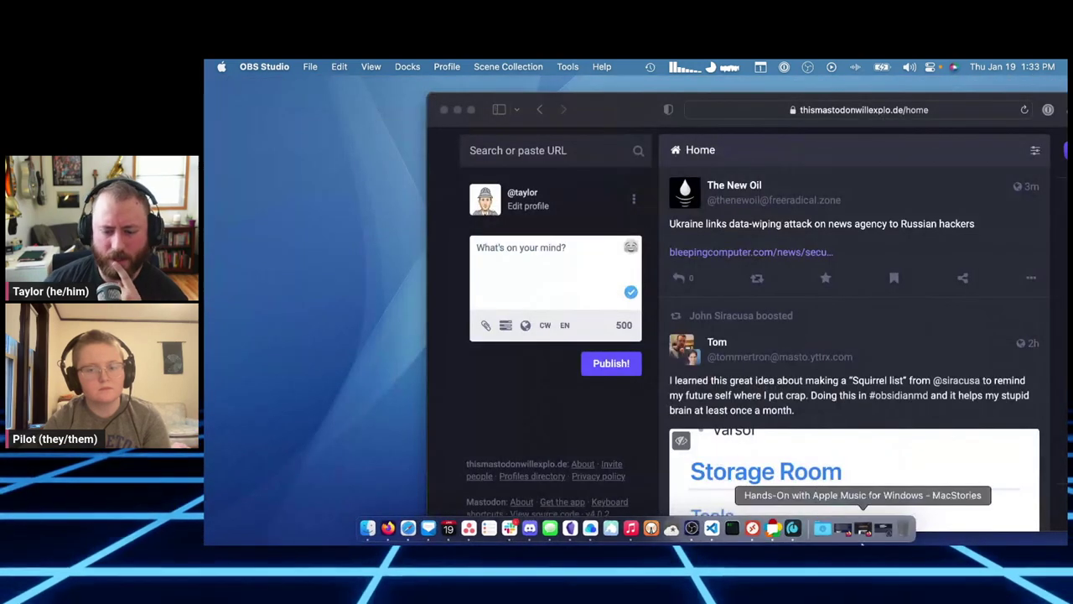
pyautogui.click(752, 529)
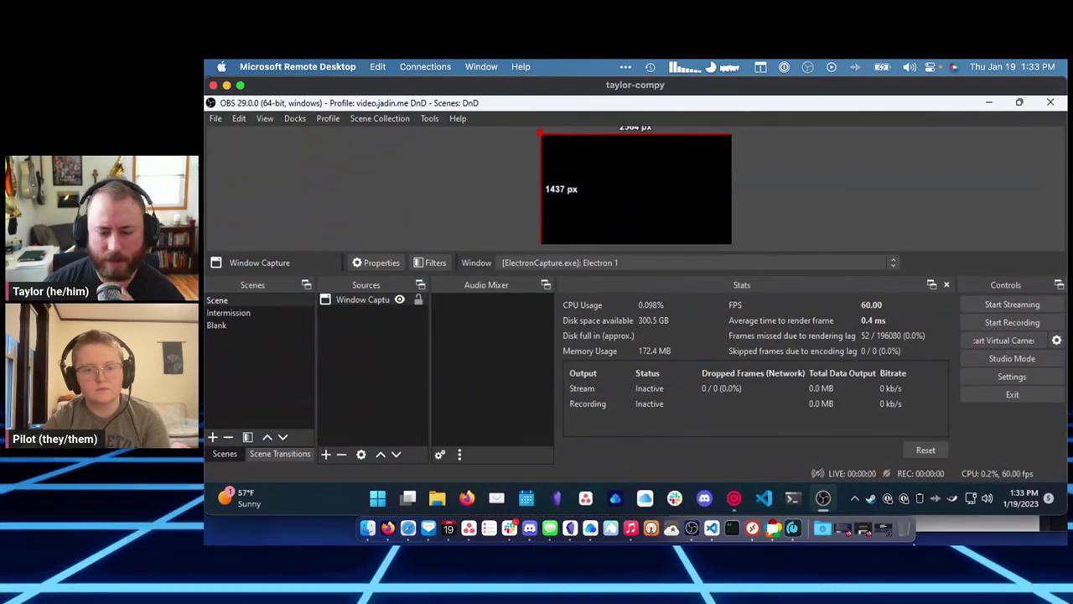
pyautogui.rightClick(845, 533)
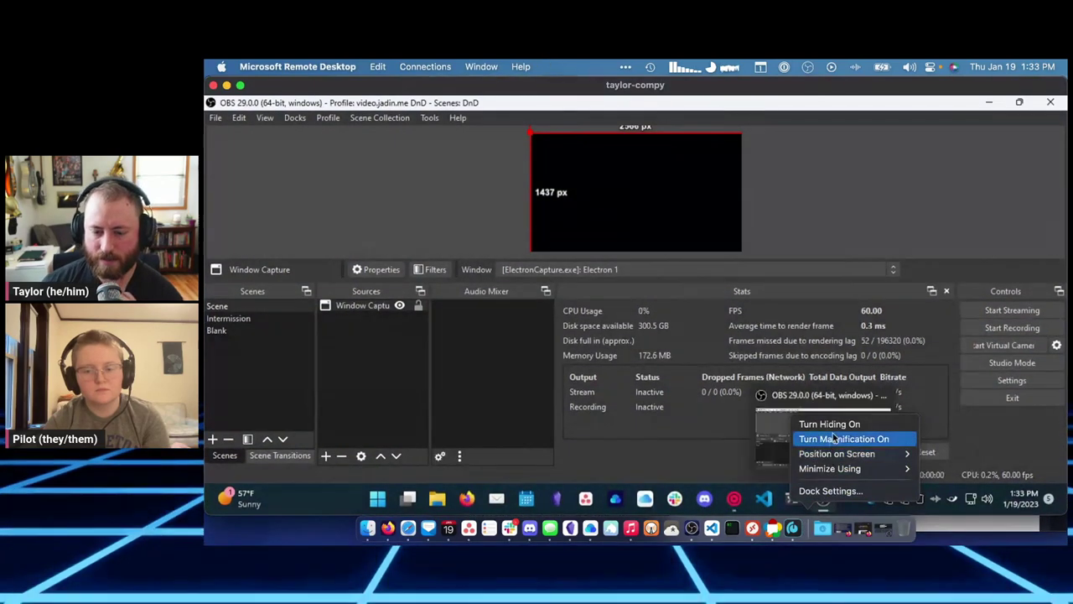
pyautogui.click(841, 424)
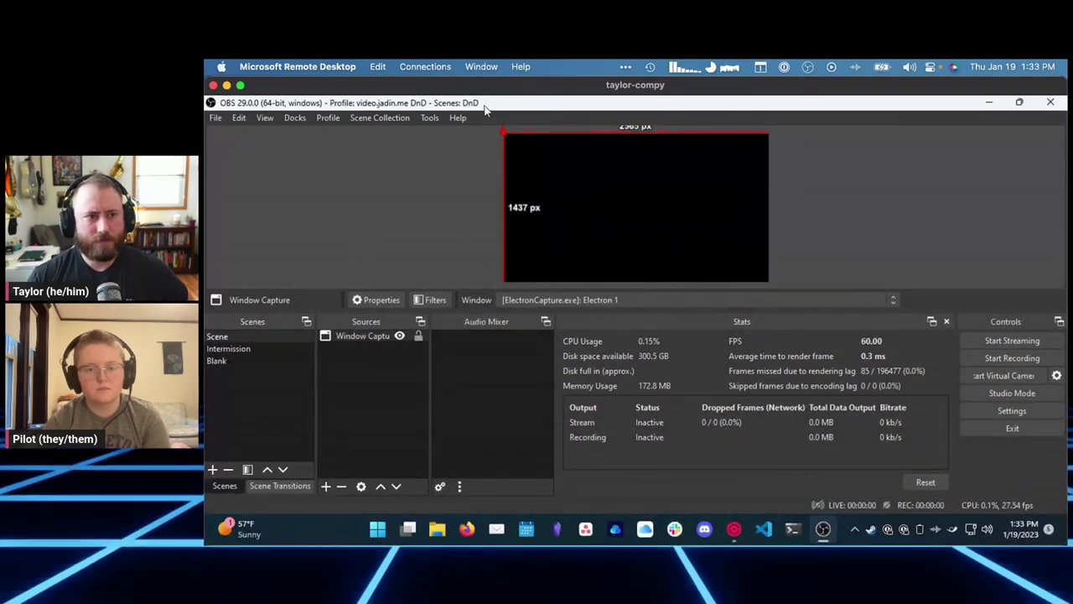
# Step: Widen the Controls dock slightly, and create a new scene collection named demo
pyautogui.click(451, 250)
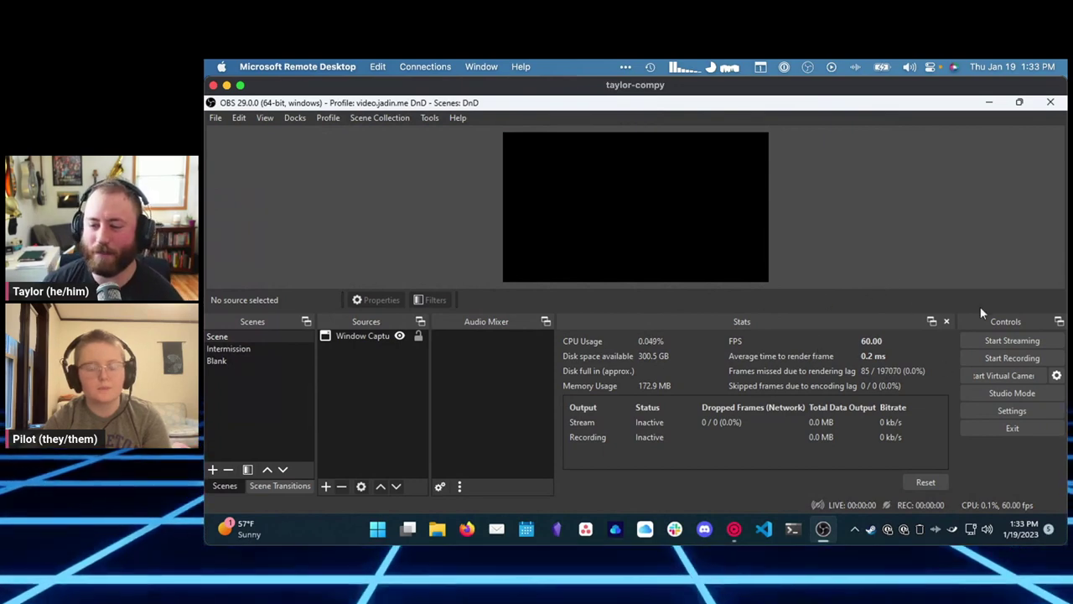
pyautogui.moveTo(954, 320); pyautogui.dragTo(943, 318)
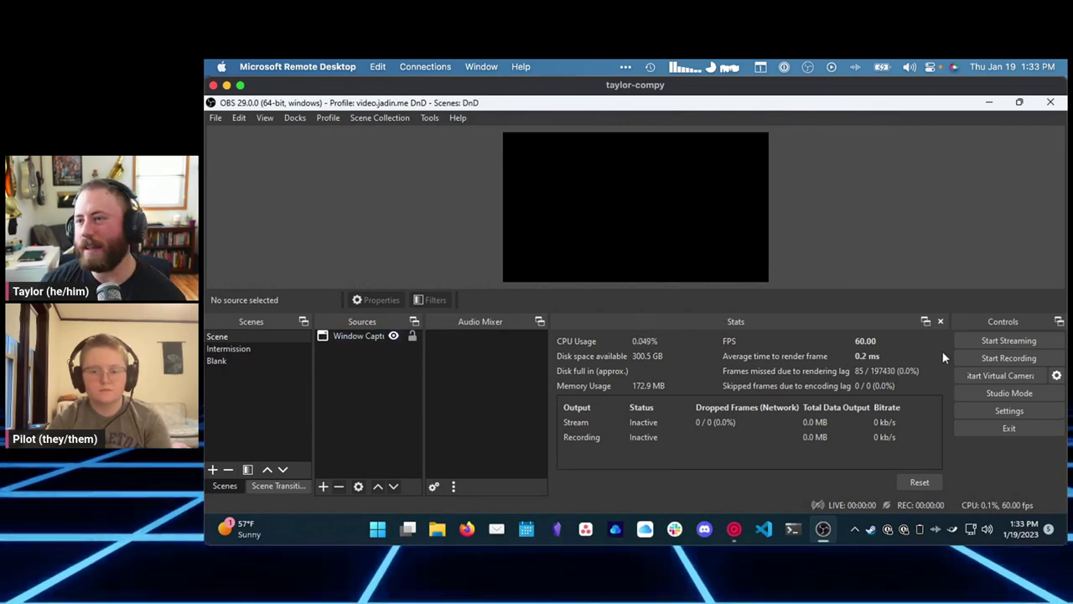
pyautogui.click(360, 118)
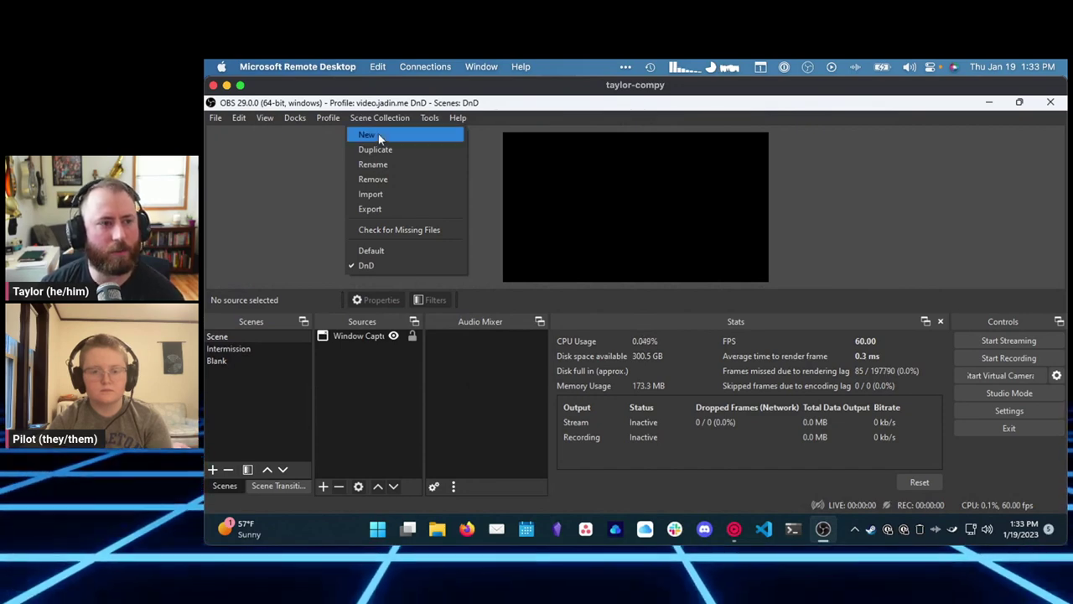
pyautogui.click(378, 134)
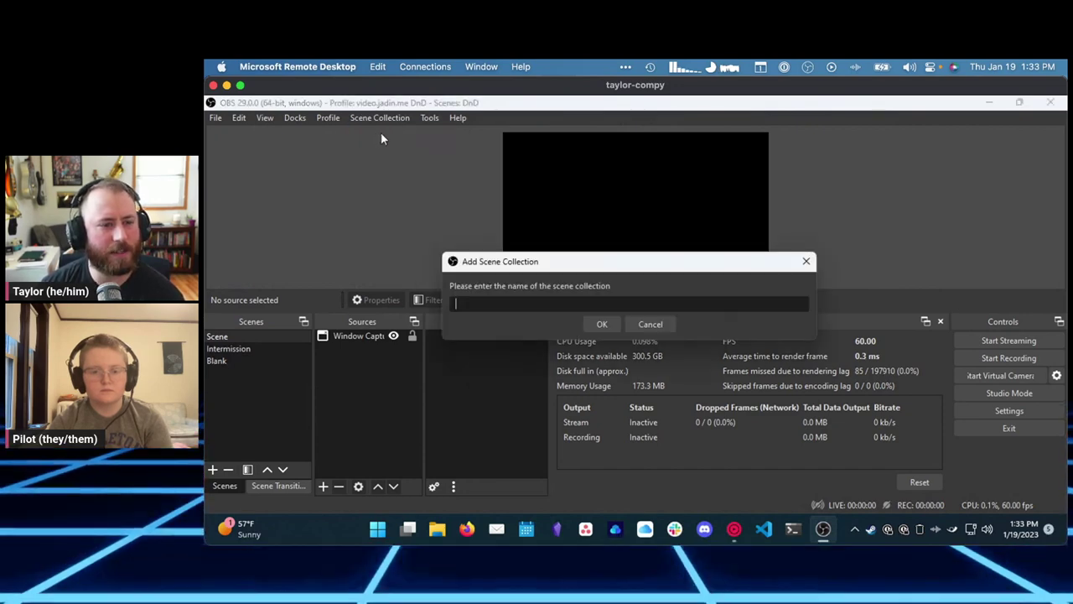
pyautogui.write('demo')
pyautogui.click(616, 322)
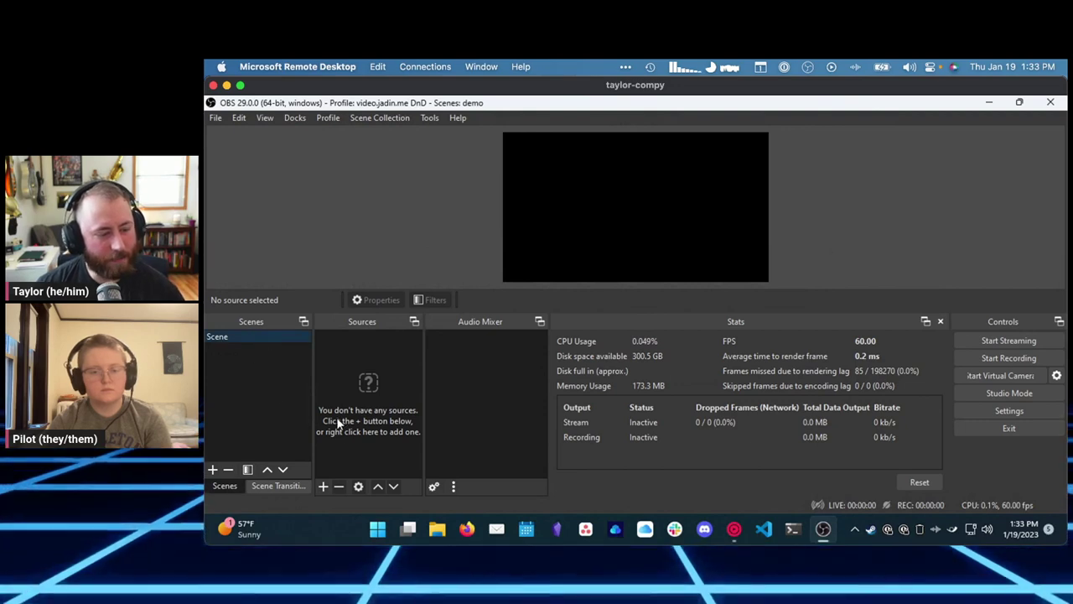
# Step: Add a new Display Capture source for the primary monitor, with Automatic as the capture method
pyautogui.click(323, 487)
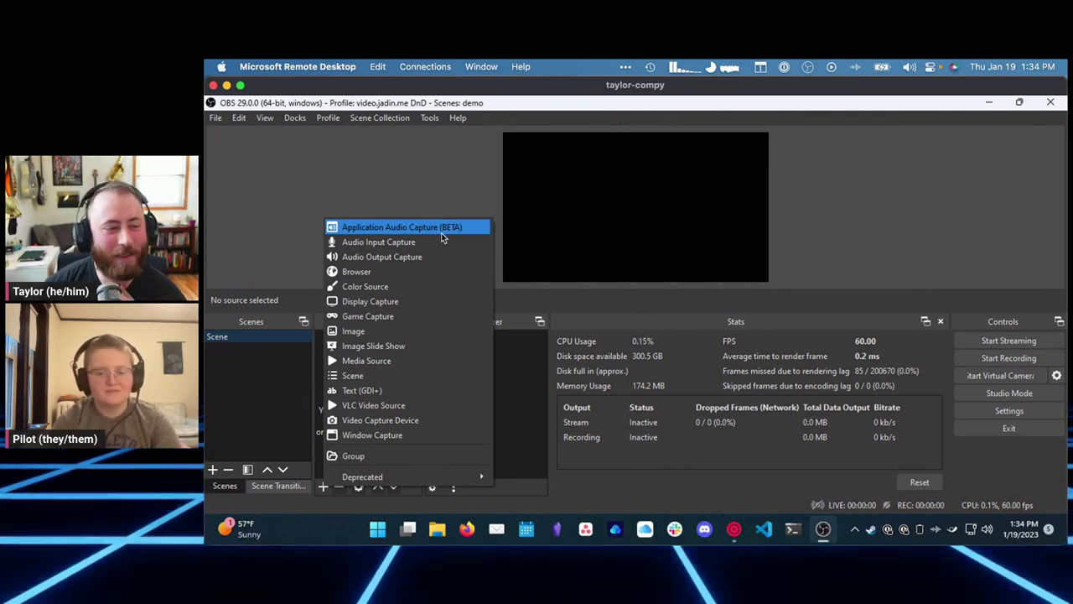
pyautogui.click(394, 301)
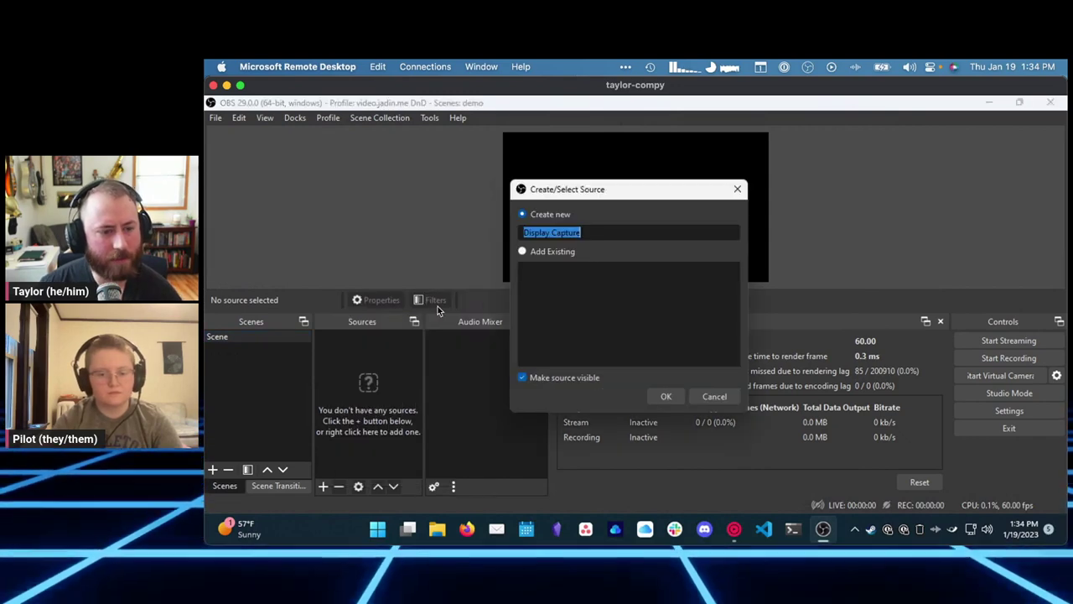
pyautogui.click(666, 396)
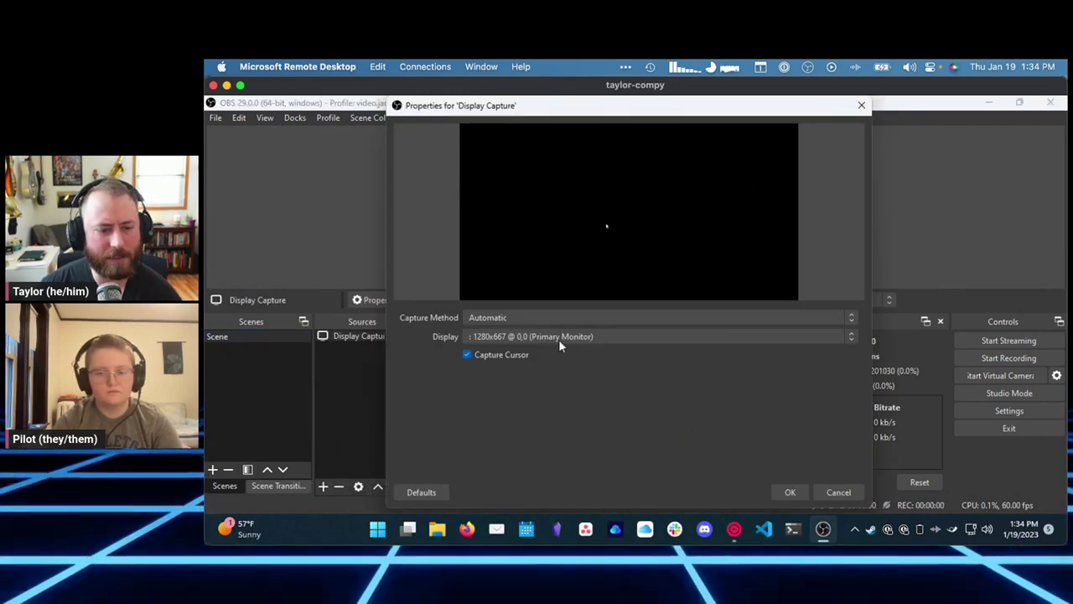
pyautogui.click(540, 317)
pyautogui.click(540, 317)
pyautogui.click(540, 317)
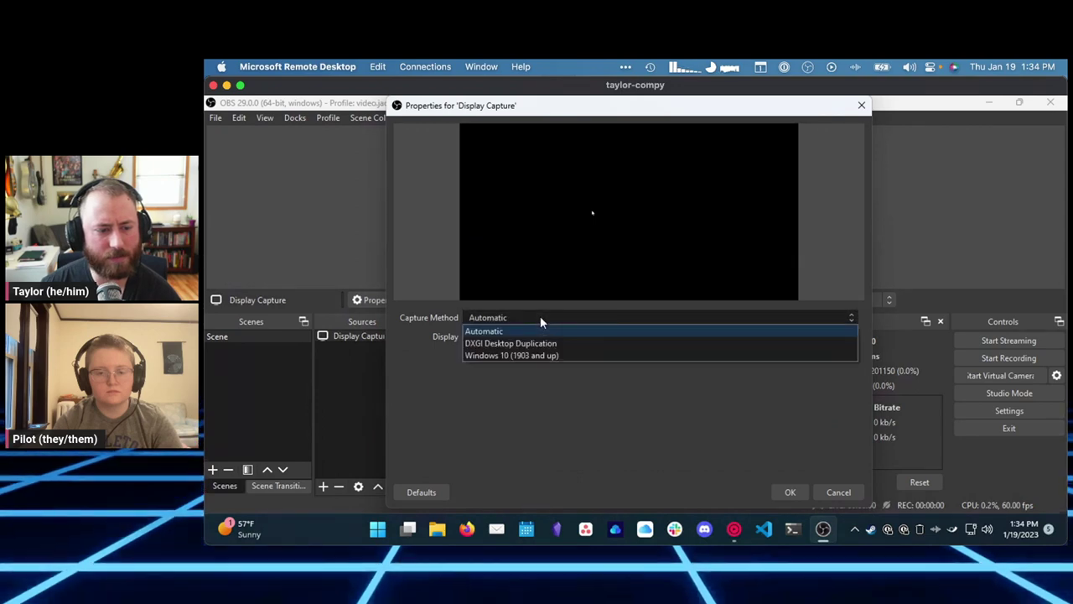
pyautogui.click(501, 331)
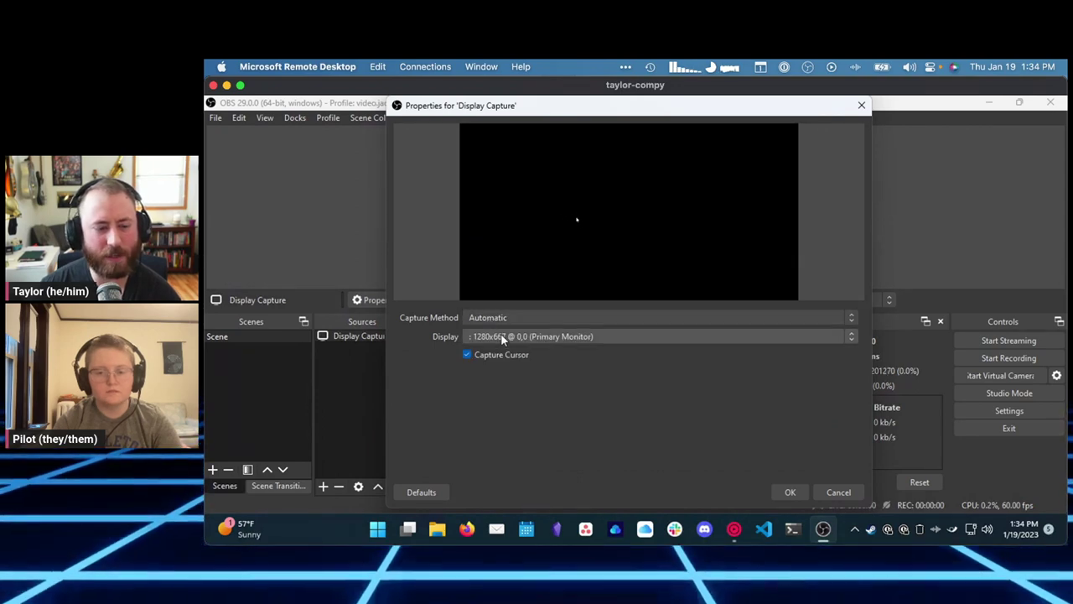
pyautogui.click(500, 335)
pyautogui.click(527, 337)
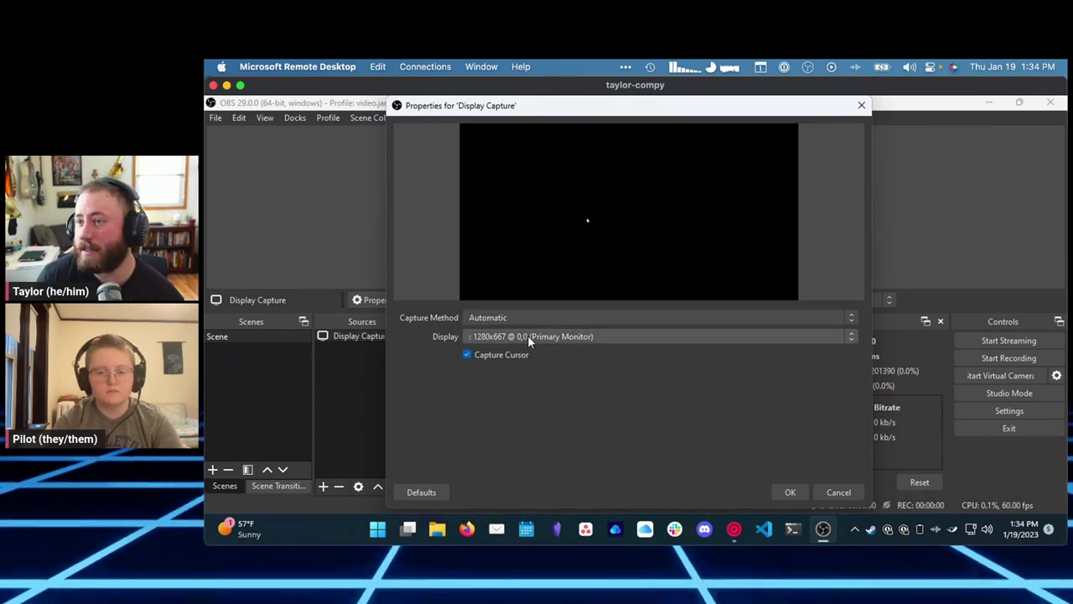
pyautogui.click(804, 493)
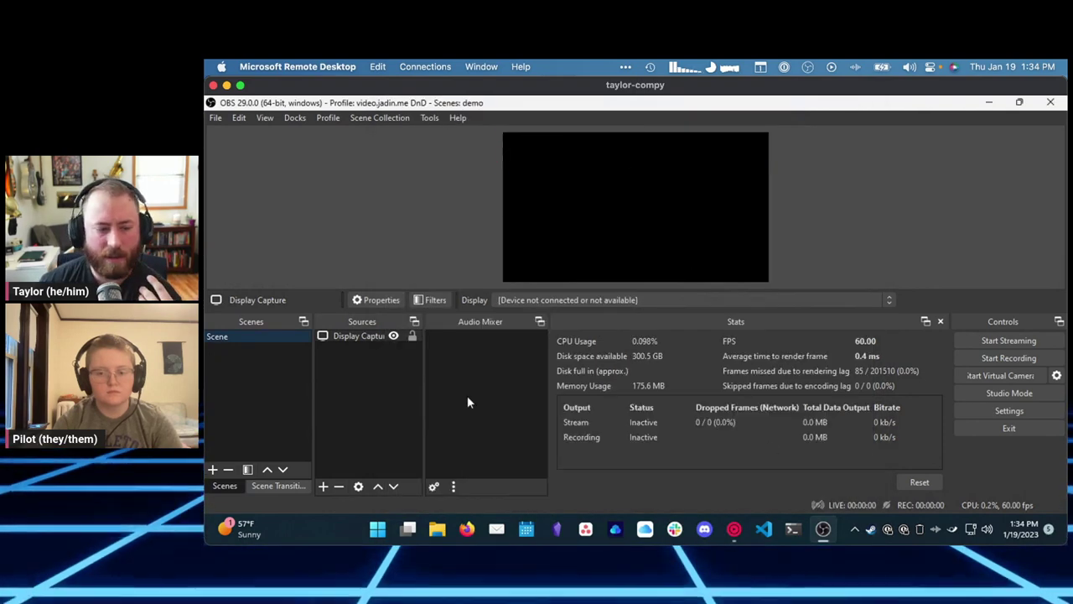
# Step: Remove the Display Capture source from the scene
pyautogui.rightClick(357, 337)
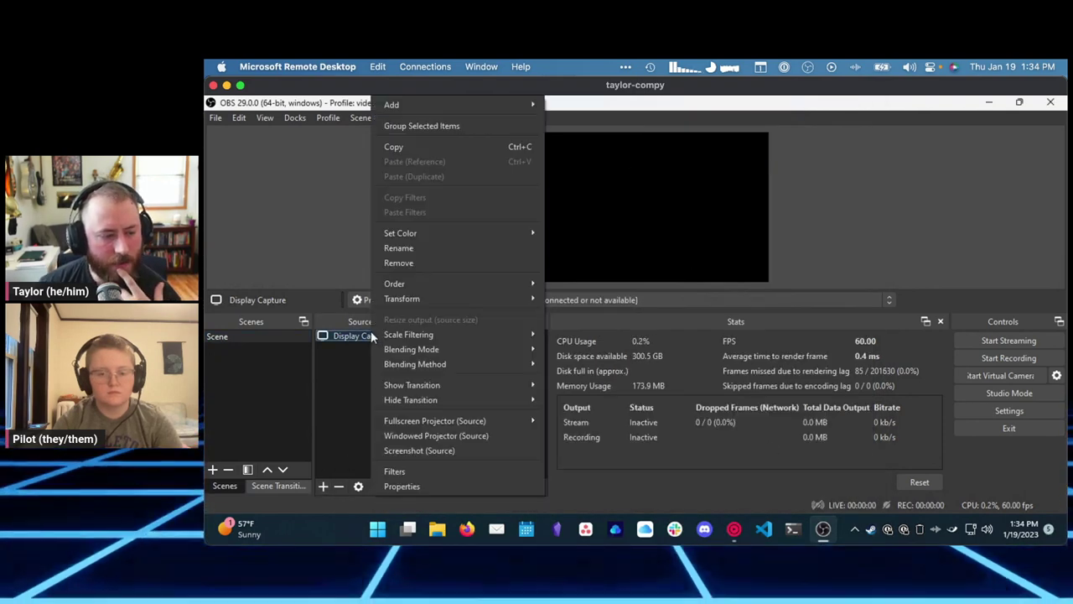
pyautogui.click(339, 486)
pyautogui.click(339, 486)
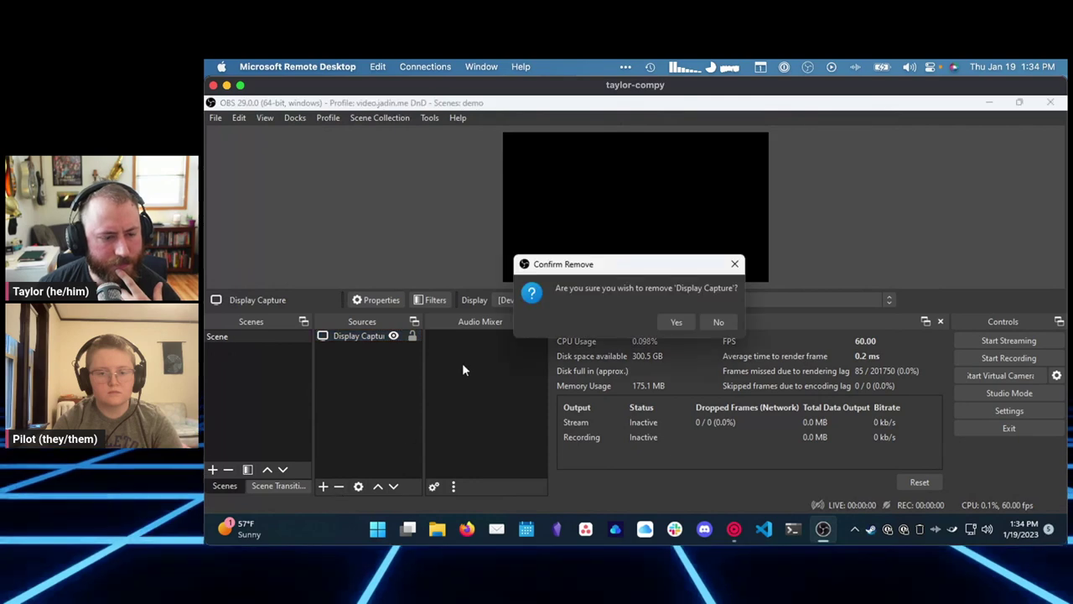
pyautogui.click(663, 325)
# Step: Add a new Window Capture source to view its properties, cancel its properties dialog, and remove the source from the scene
pyautogui.click(323, 486)
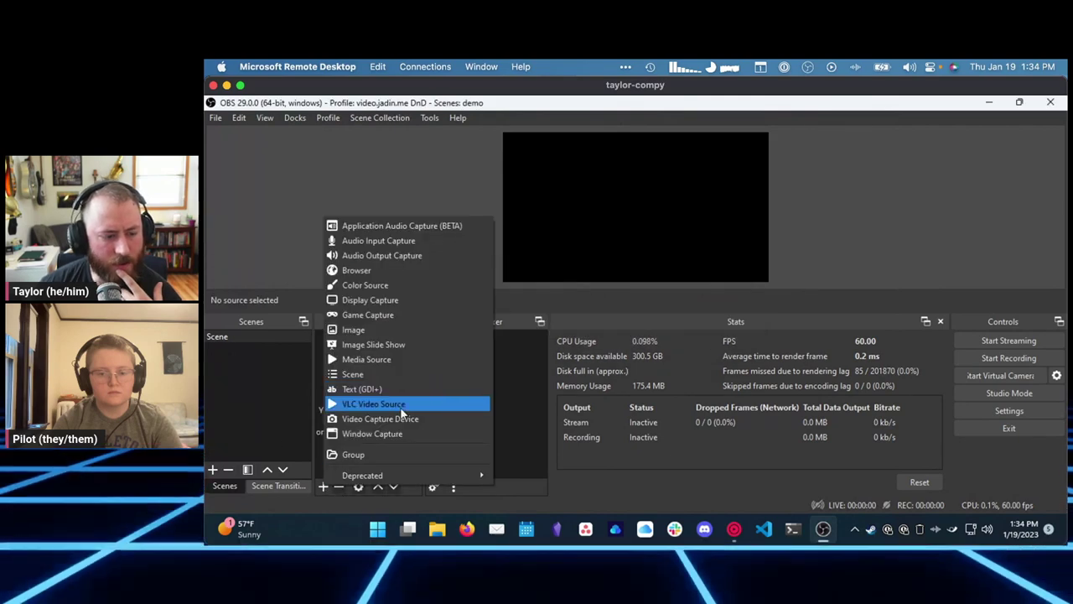
pyautogui.click(392, 436)
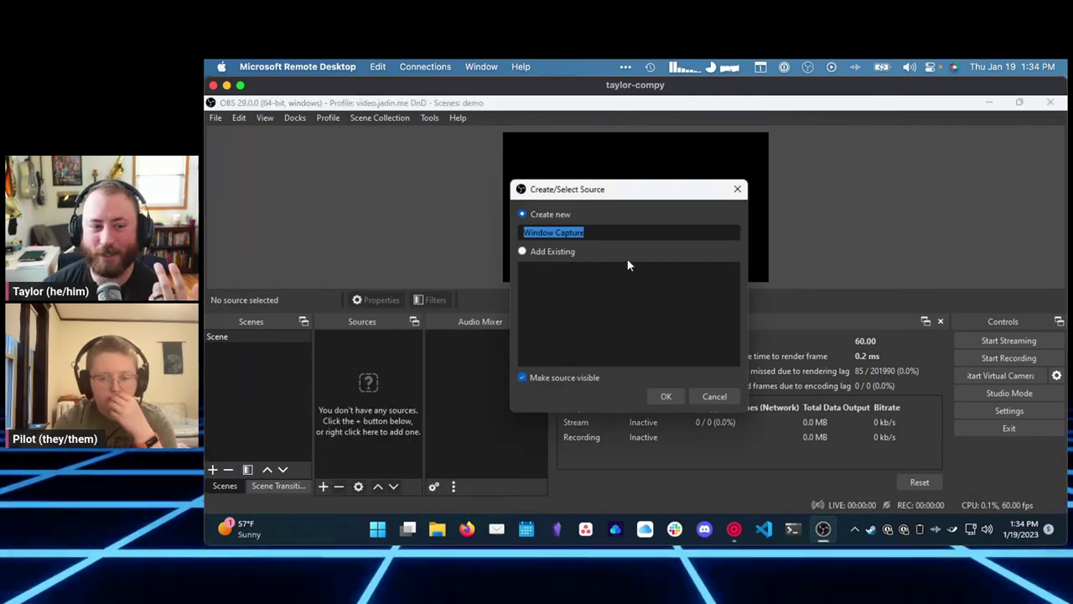
pyautogui.click(671, 396)
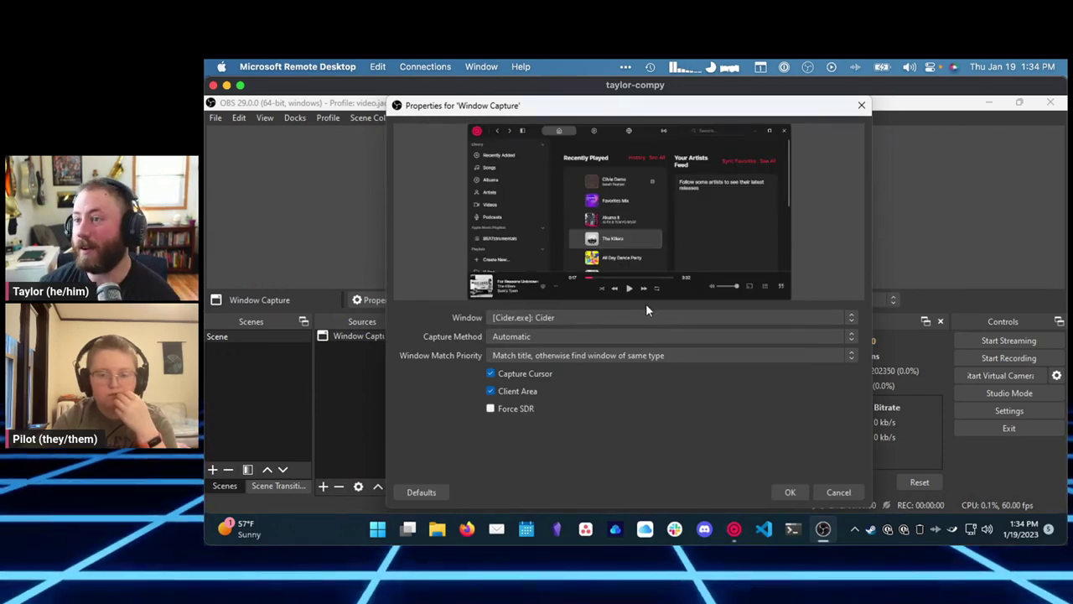
pyautogui.click(839, 492)
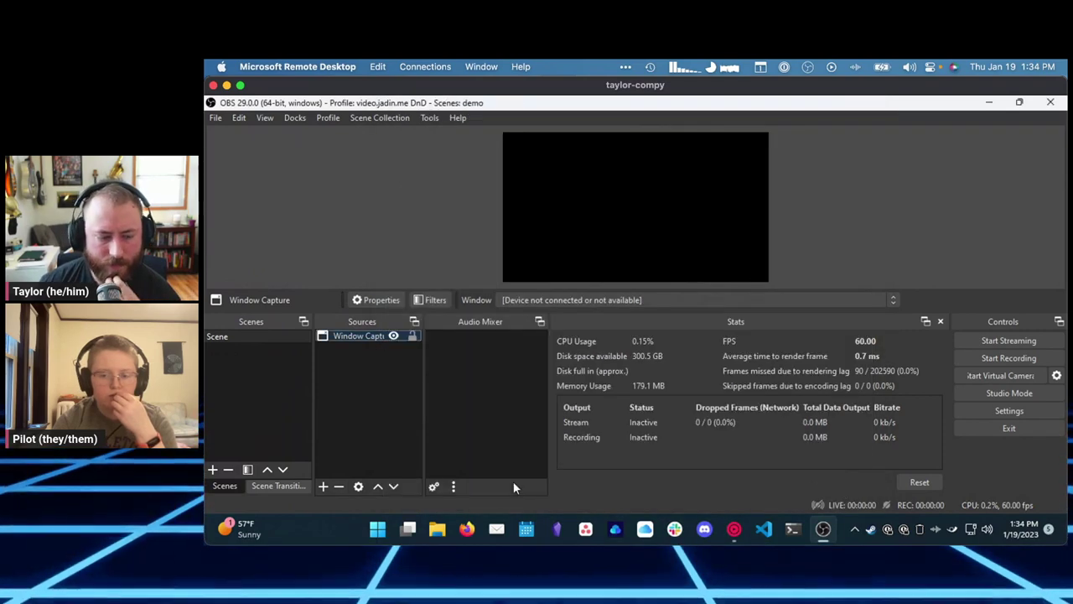
pyautogui.click(338, 487)
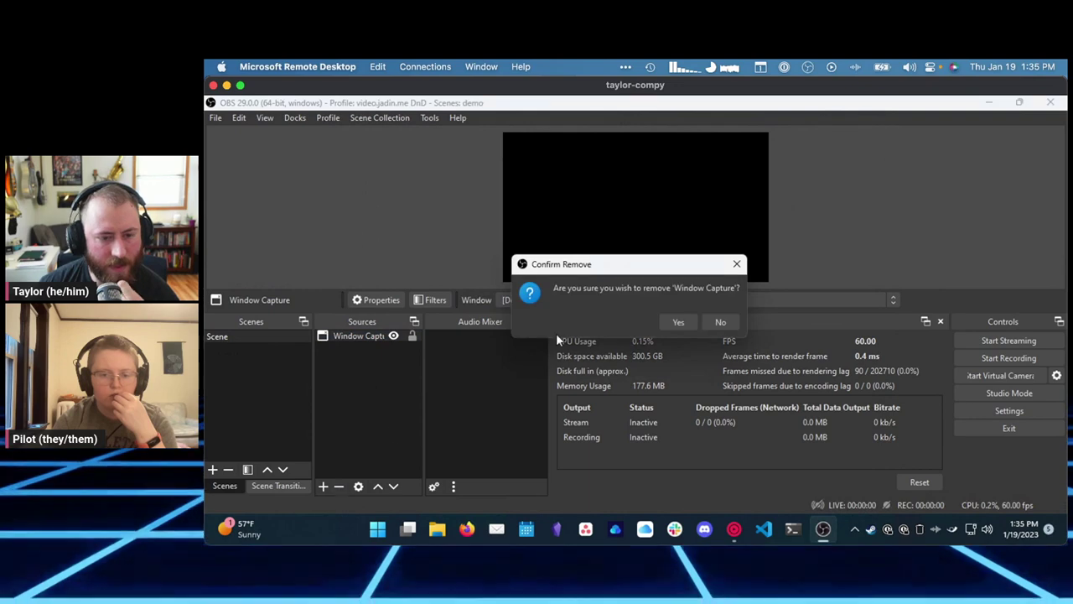
pyautogui.click(676, 323)
# Step: Add a new Game Capture source, view its properties, and close them without changes
pyautogui.click(323, 487)
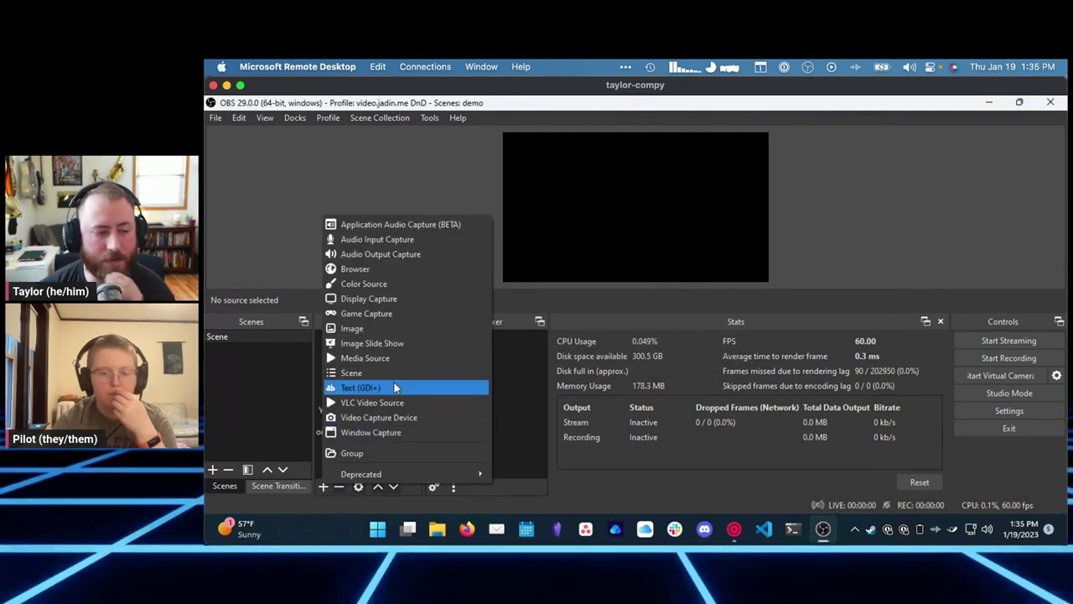
pyautogui.click(379, 314)
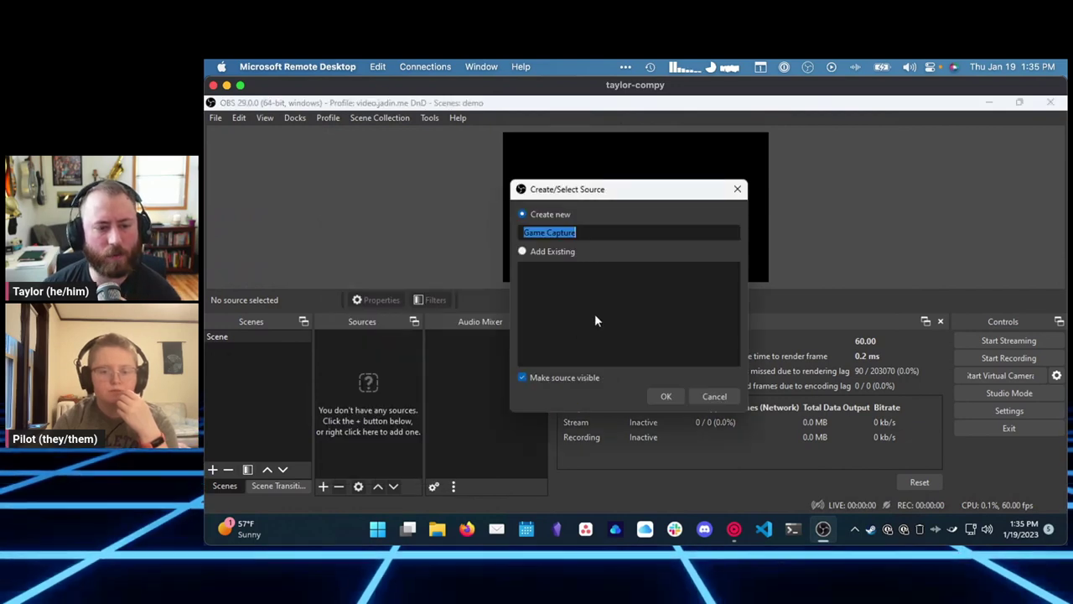
pyautogui.click(672, 392)
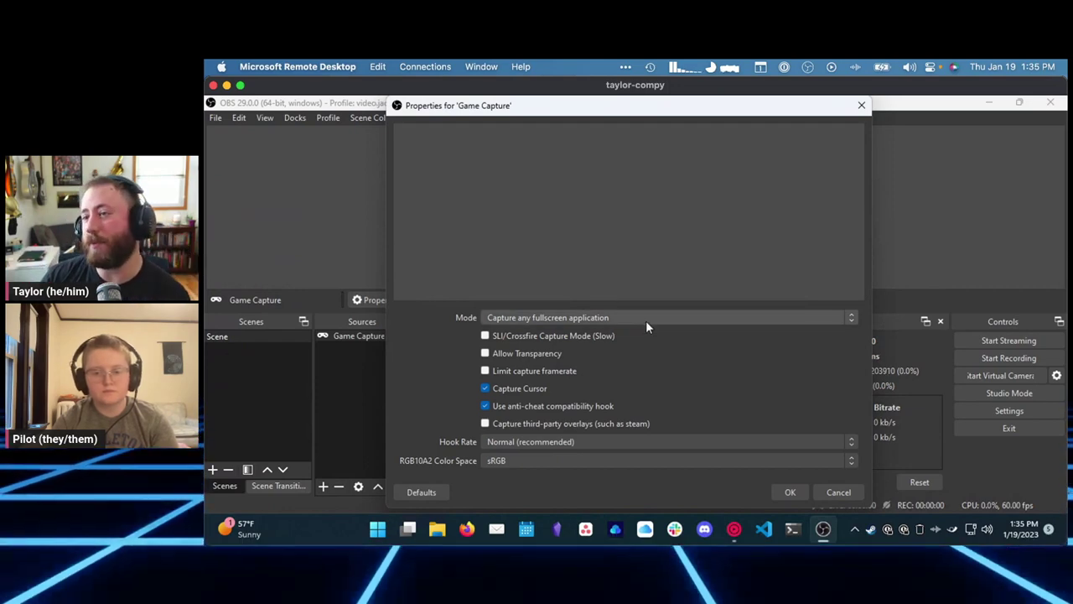
pyautogui.click(861, 106)
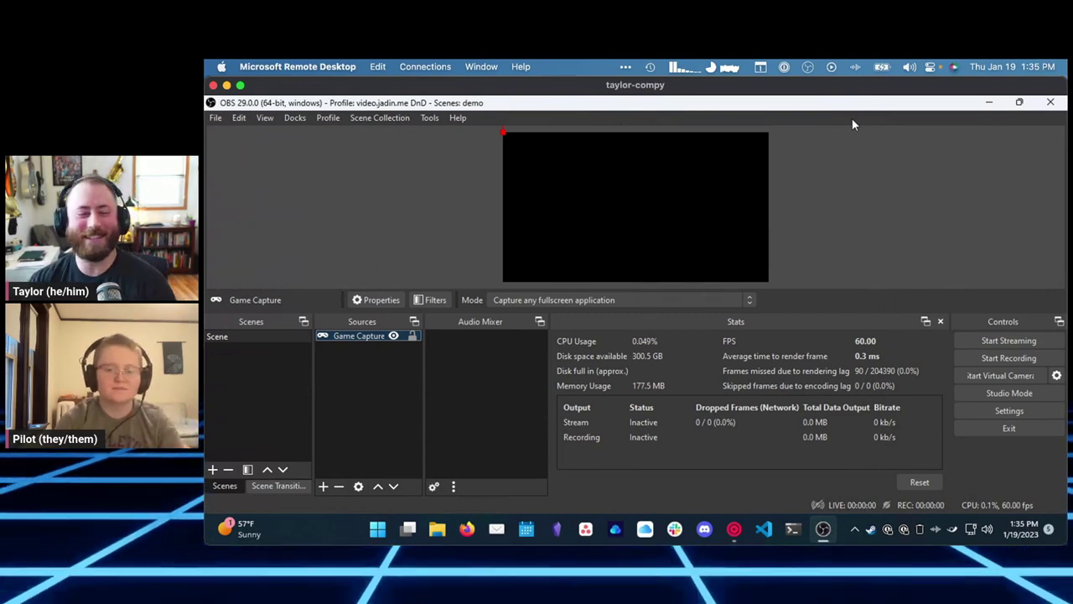
# Step: Remove the Game Capture source from the scene
pyautogui.click(350, 372)
pyautogui.click(355, 335)
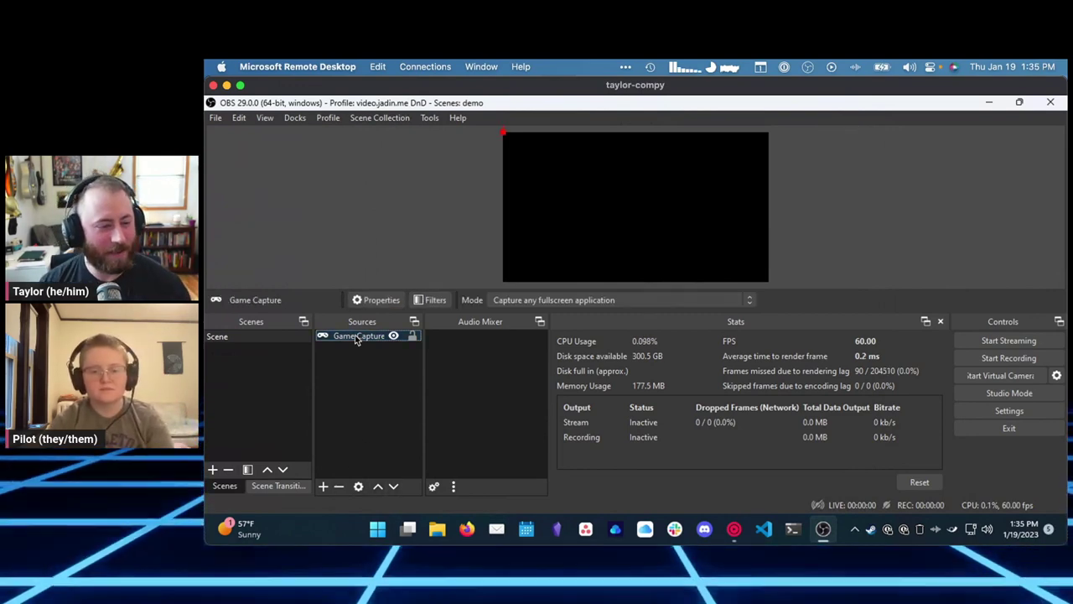
pyautogui.click(339, 487)
pyautogui.click(673, 323)
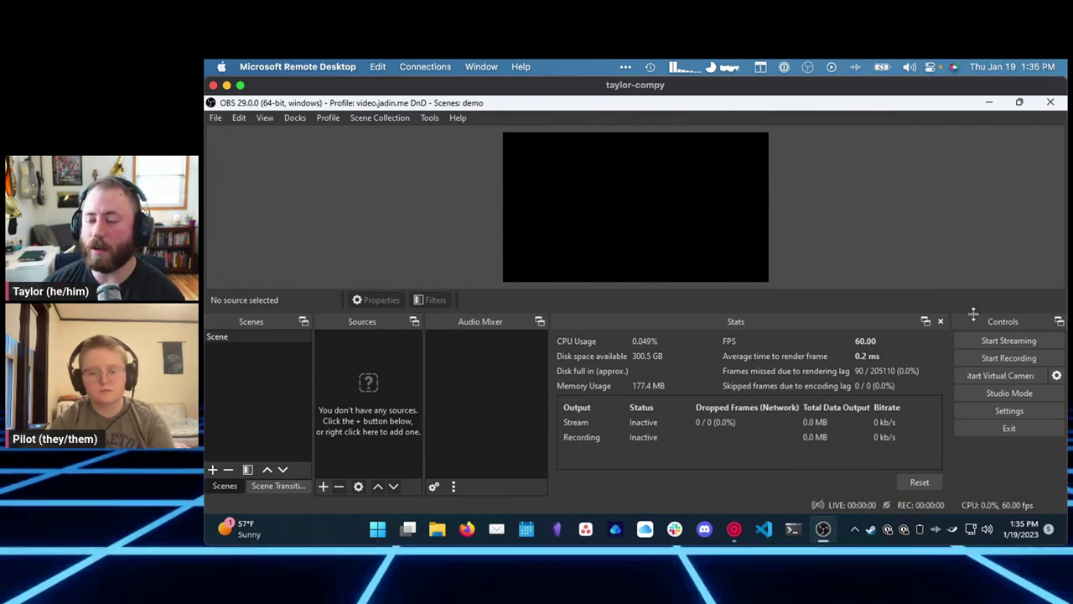
# Step: Set the global Desktop Audio device to Default in the audio settings, leaving Mic/Auxiliary Audio disabled, and apply the change
pyautogui.click(1000, 410)
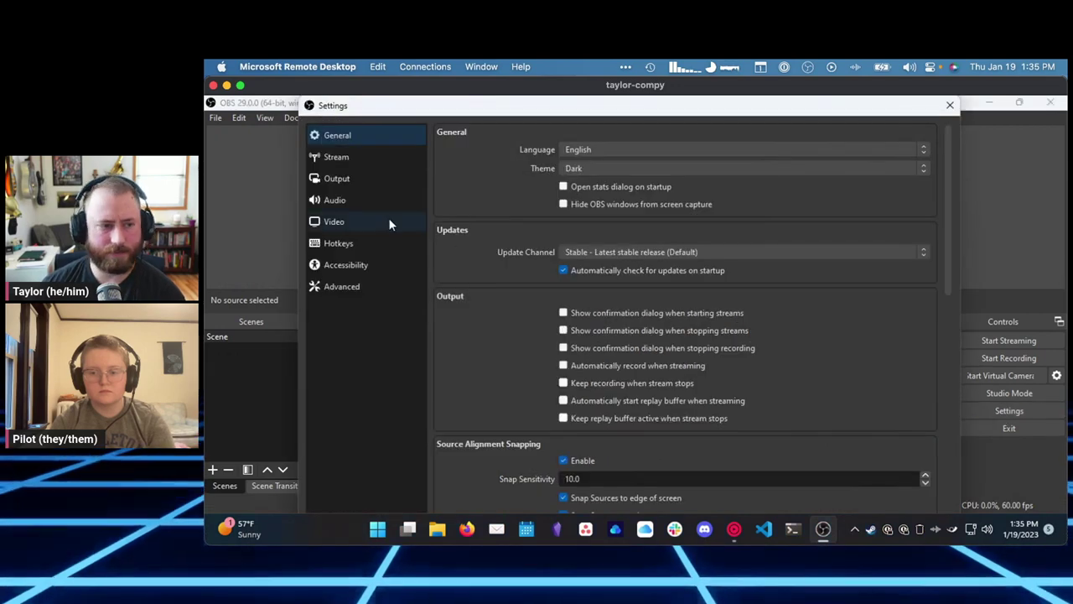
pyautogui.click(357, 207)
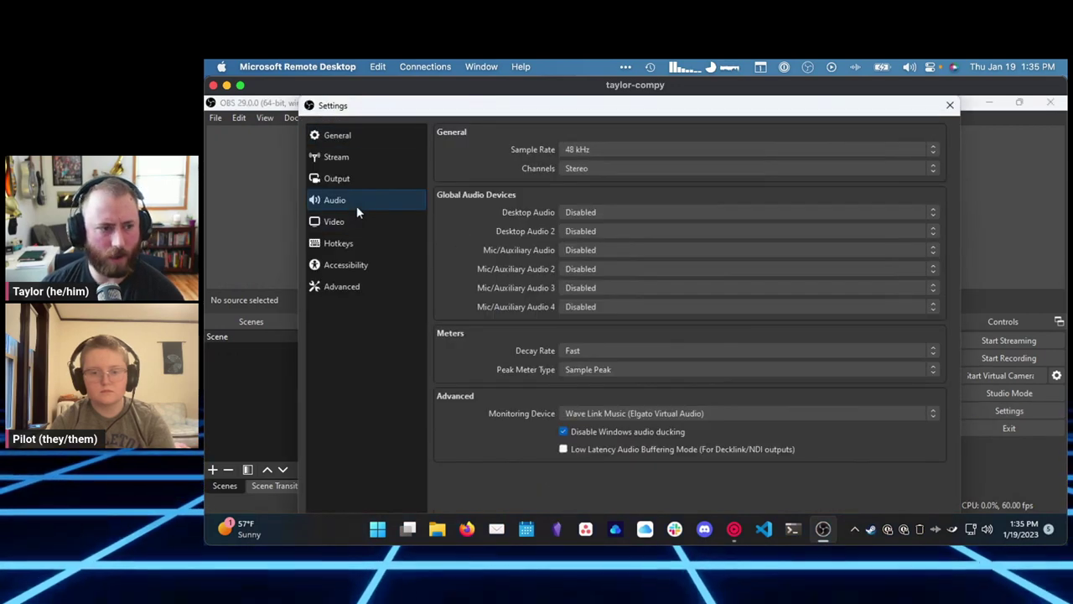
pyautogui.click(599, 248)
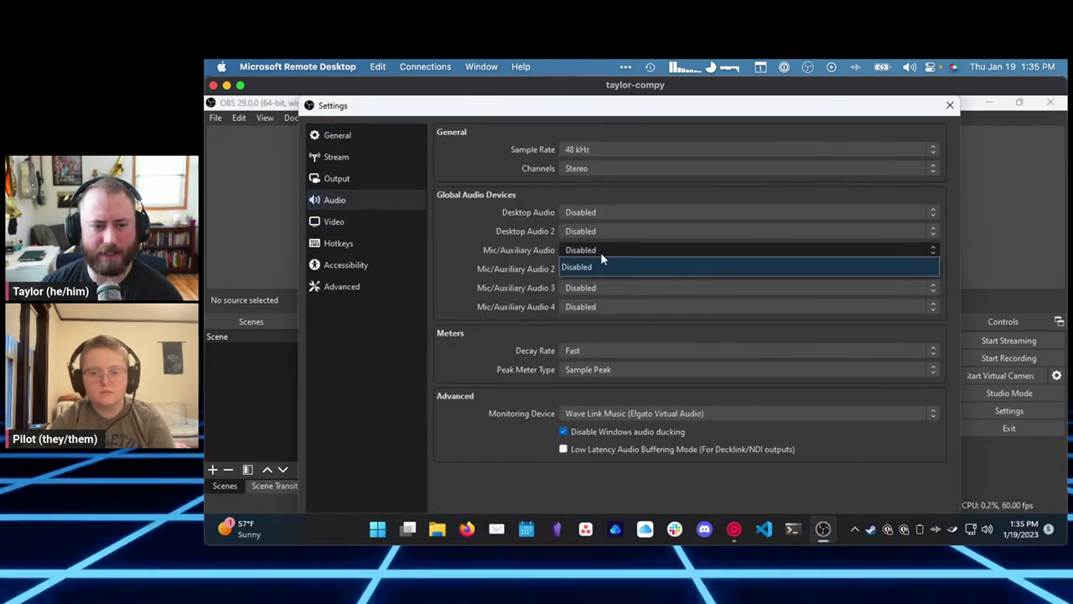
pyautogui.click(601, 263)
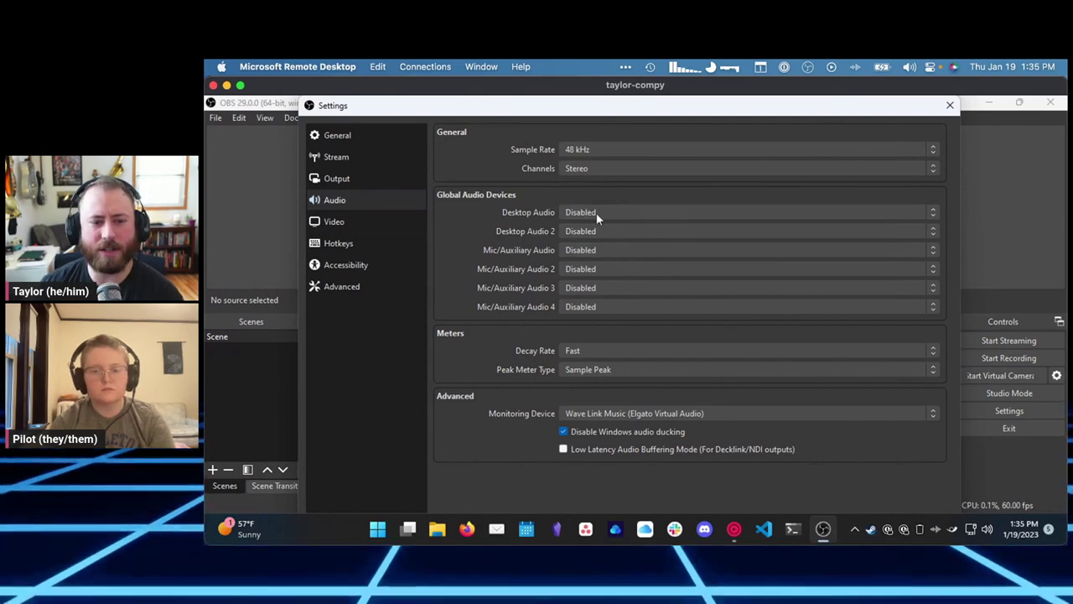
pyautogui.click(613, 212)
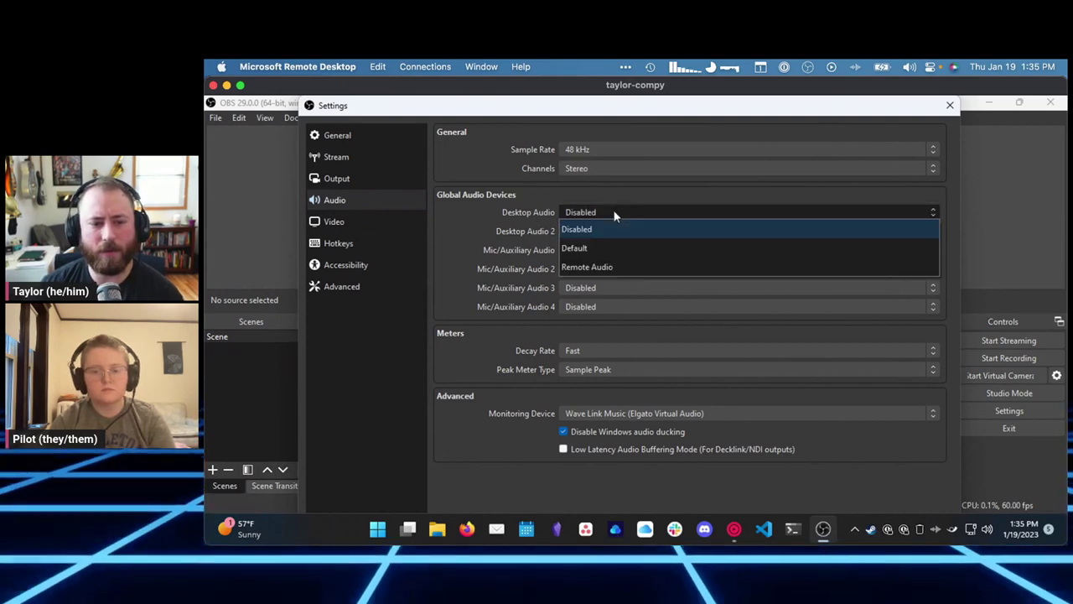
pyautogui.click(585, 248)
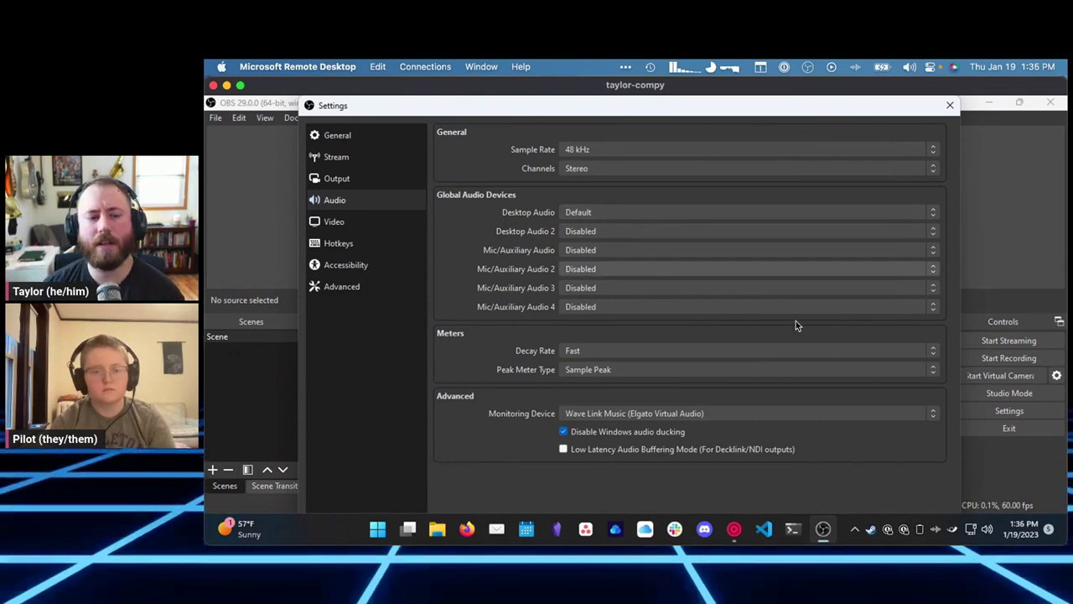
pyautogui.moveTo(712, 102); pyautogui.dragTo(699, 100)
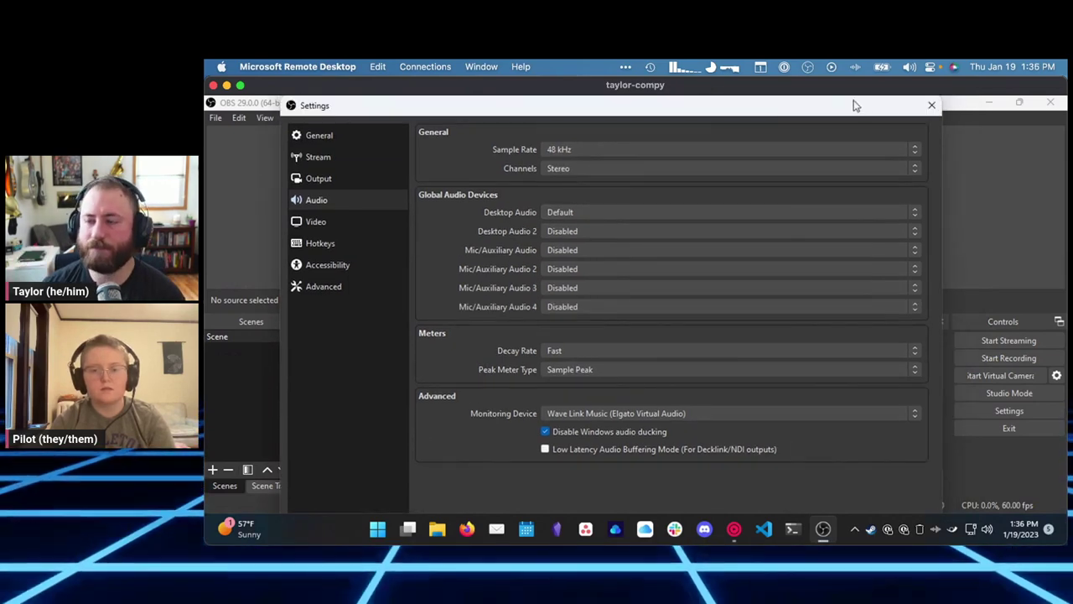
pyautogui.moveTo(856, 104); pyautogui.dragTo(798, 110)
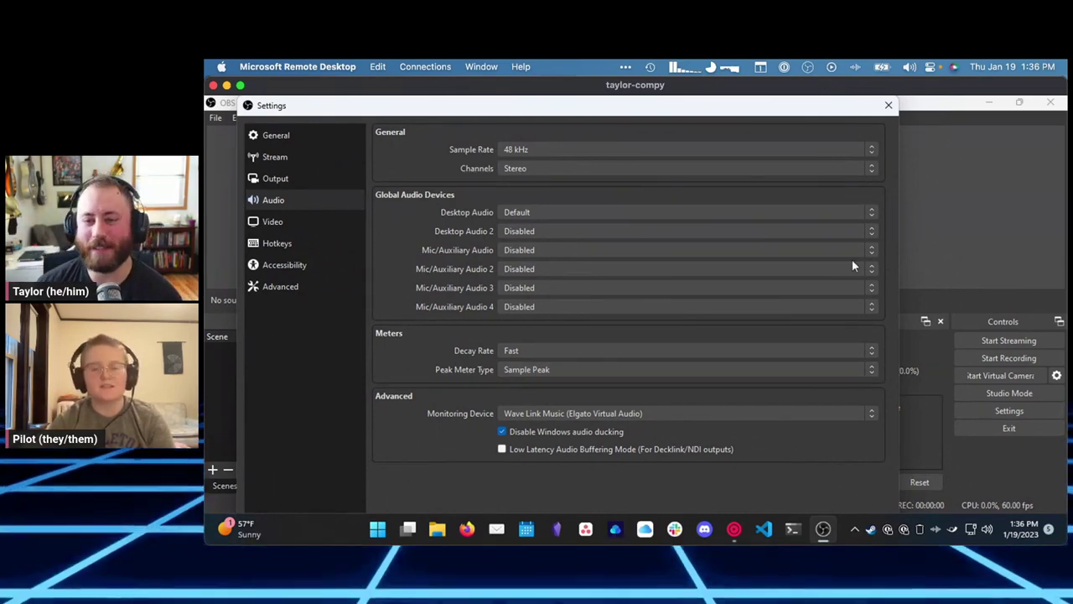
pyautogui.moveTo(814, 110); pyautogui.dragTo(729, 139)
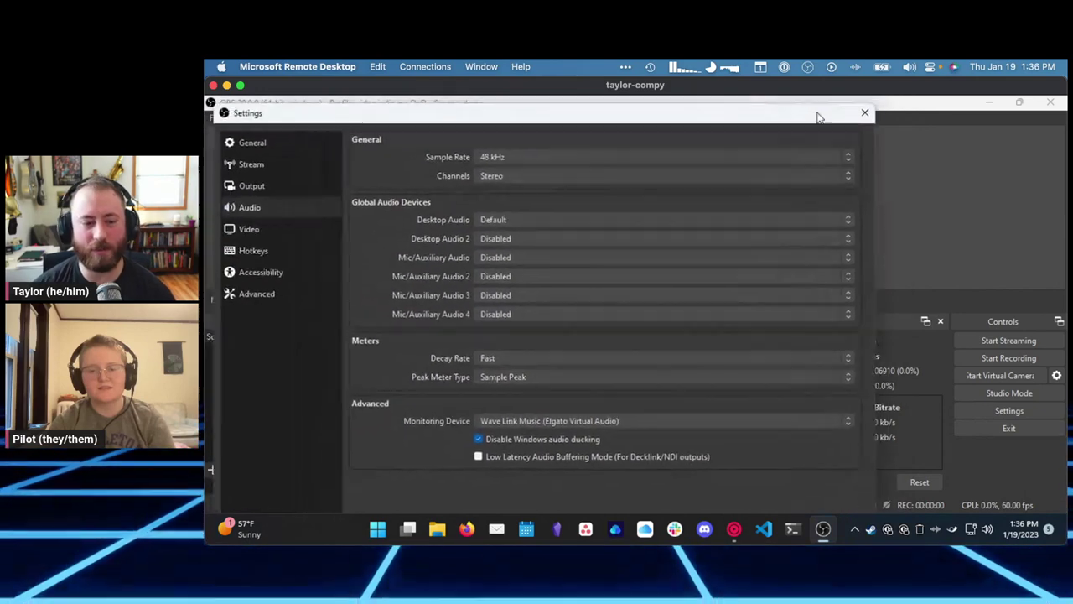
pyautogui.click(856, 107)
# Step: Play The Killers in Cider, minimize it, and test the Desktop Audio volume in the mixer, ending at 0.0 dB
pyautogui.moveTo(460, 361); pyautogui.dragTo(459, 403)
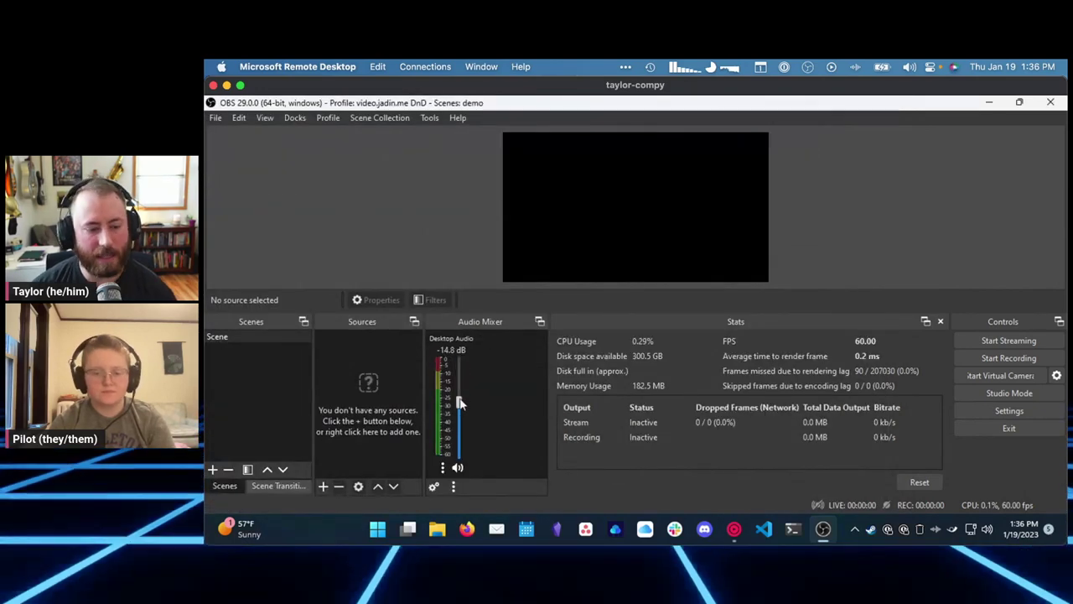
pyautogui.click(734, 528)
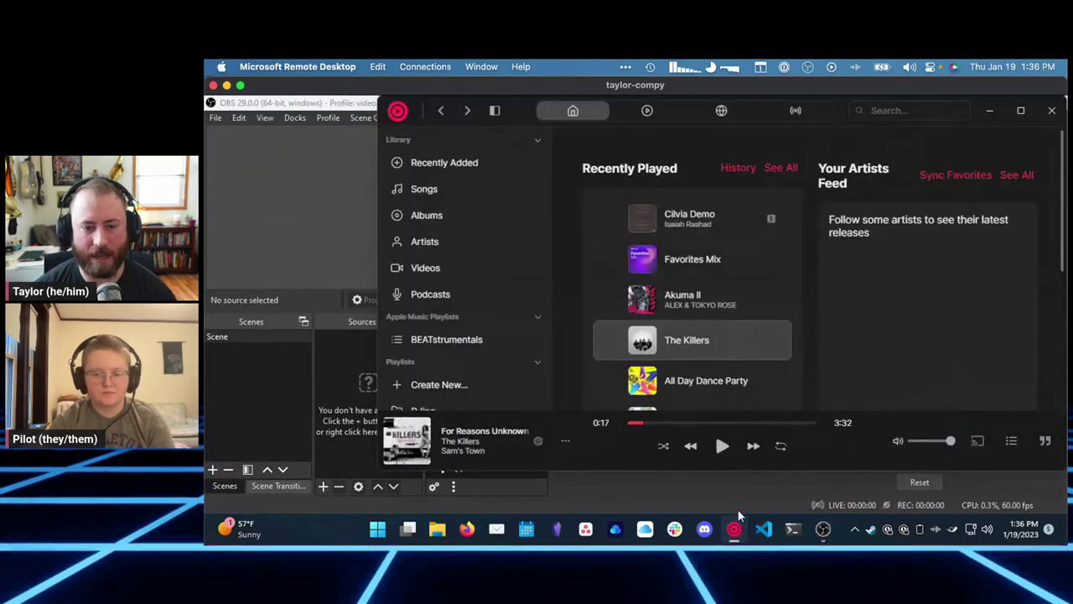
pyautogui.click(641, 341)
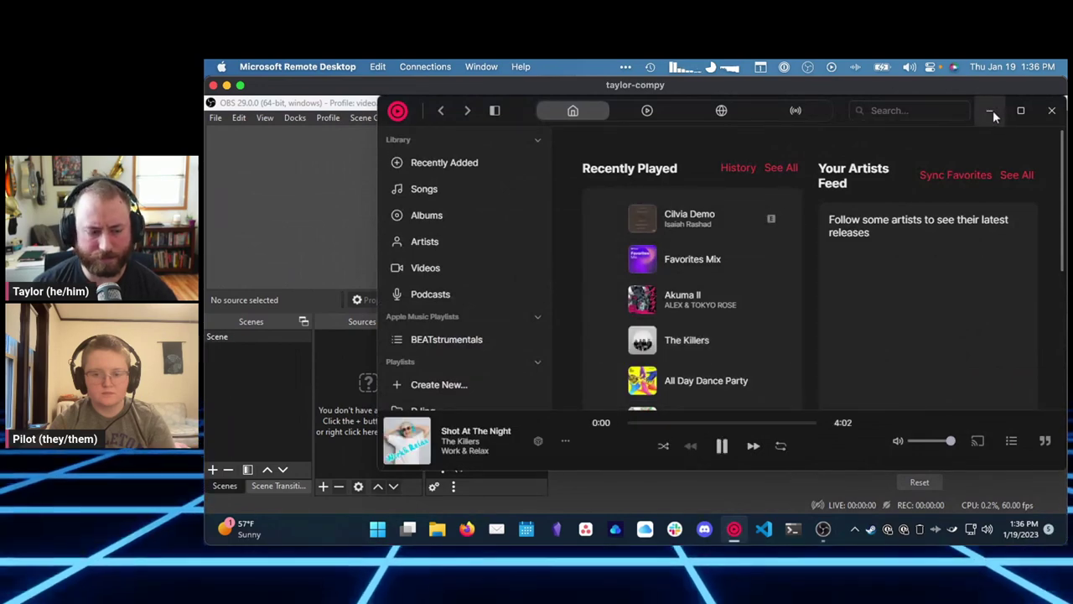
pyautogui.click(993, 110)
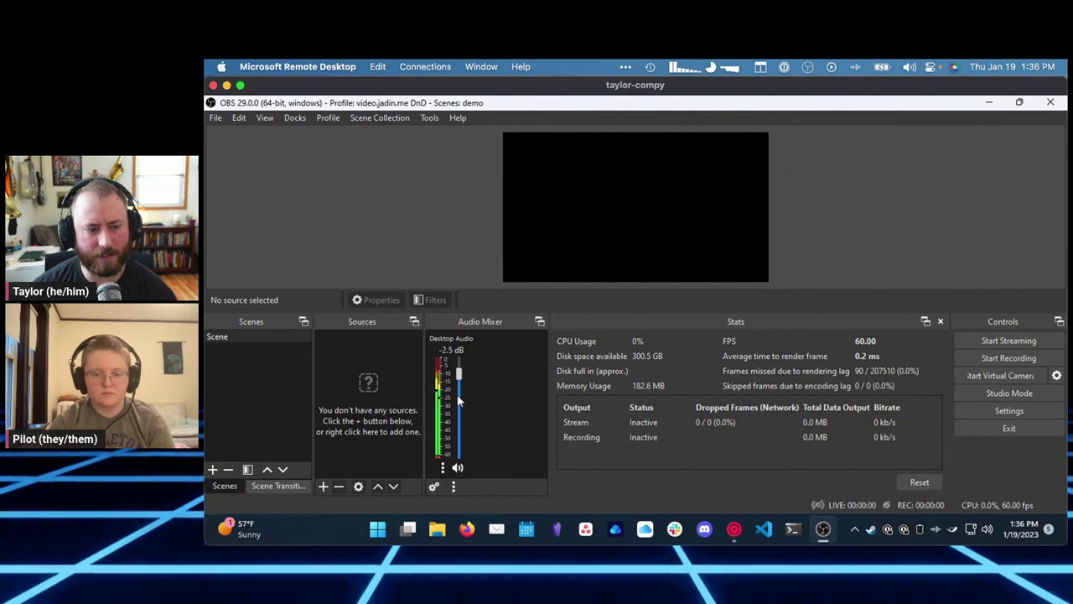
pyautogui.moveTo(459, 361); pyautogui.dragTo(458, 415)
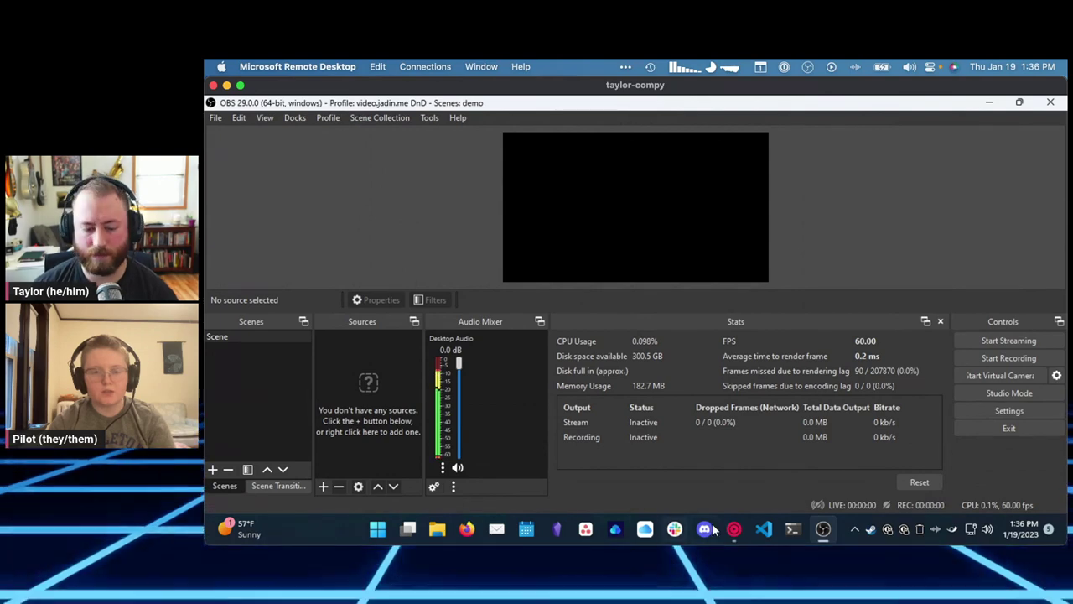
# Step: Close Cider and test the Desktop Audio volume in the mixer, returning it to 0.0 dB
pyautogui.moveTo(732, 520)
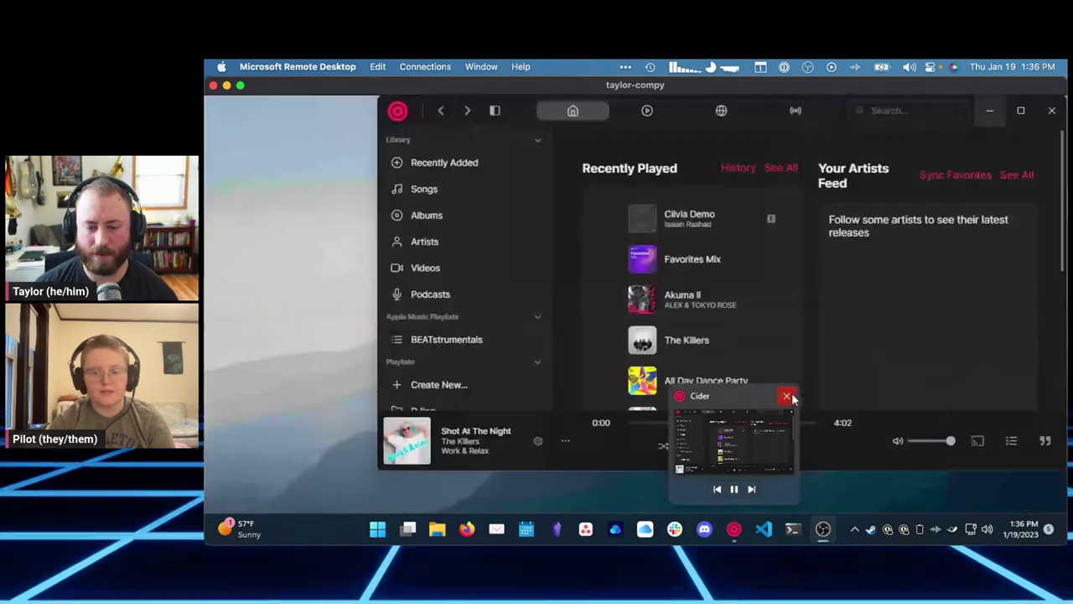
pyautogui.click(788, 396)
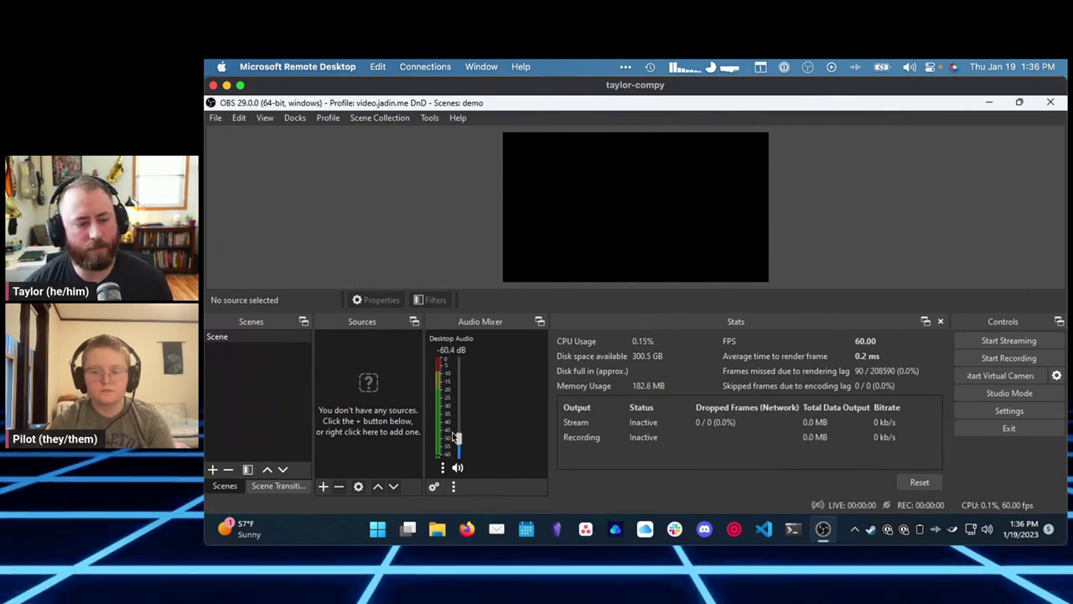
pyautogui.moveTo(458, 361); pyautogui.dragTo(457, 402)
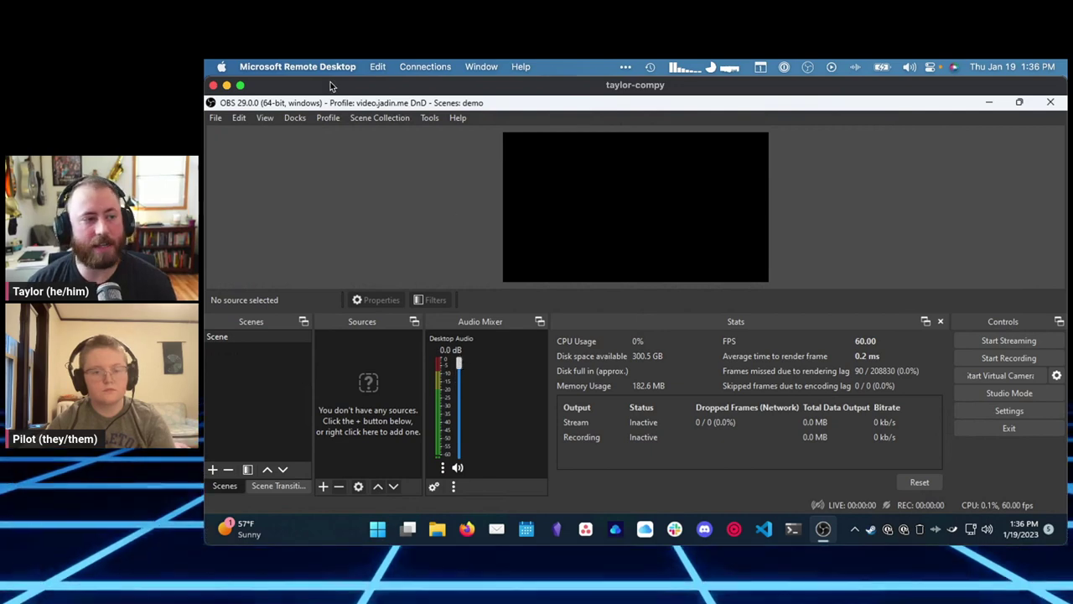
# Step: Minimize the remote desktop window and restore the minimized macOS OBS window
pyautogui.click(227, 85)
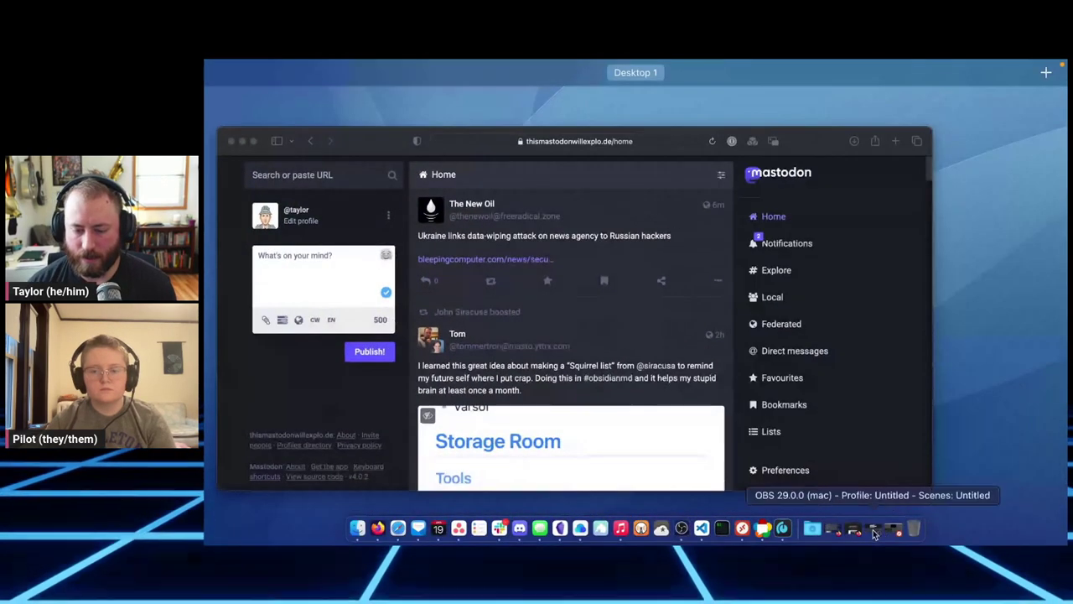
pyautogui.click(872, 533)
pyautogui.click(872, 532)
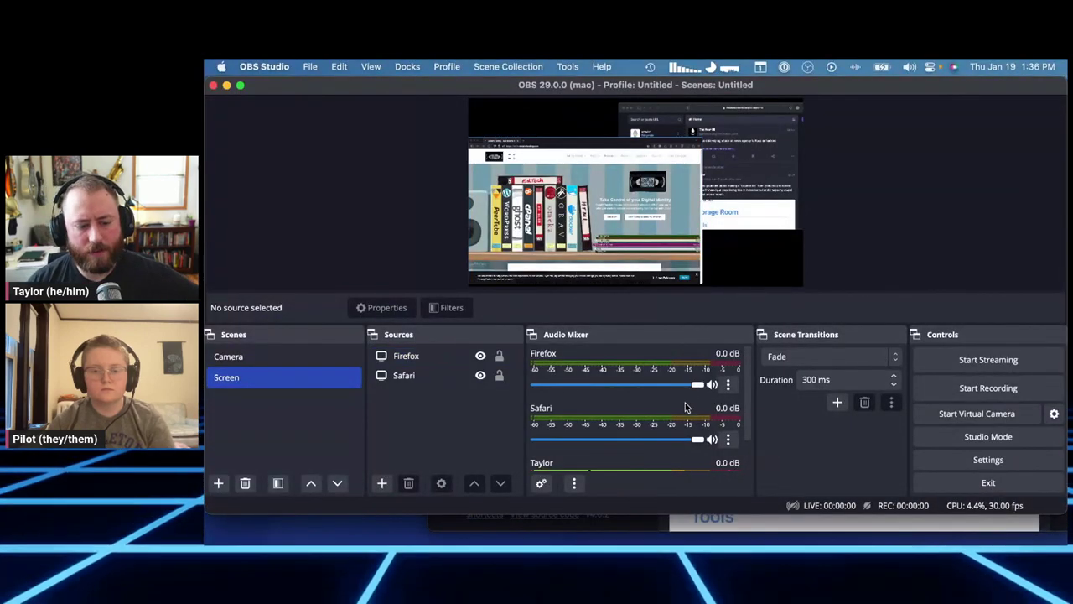
# Step: Test the Safari volume in the Screen scene's audio mixer, returning it to 0.0 dB
pyautogui.scroll(-2, 685, 408)
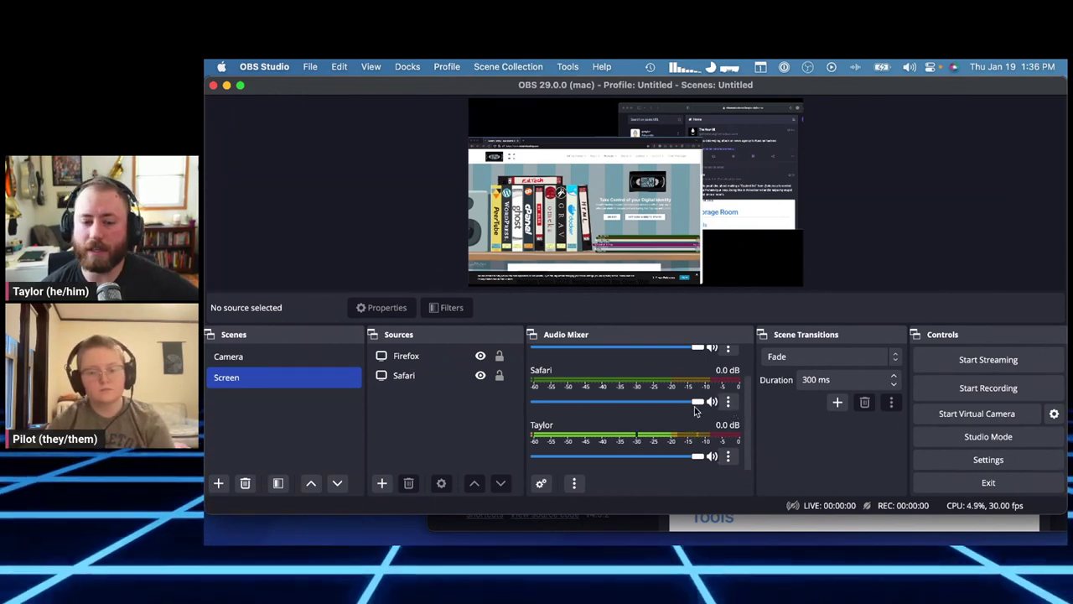
pyautogui.moveTo(623, 401); pyautogui.dragTo(698, 403)
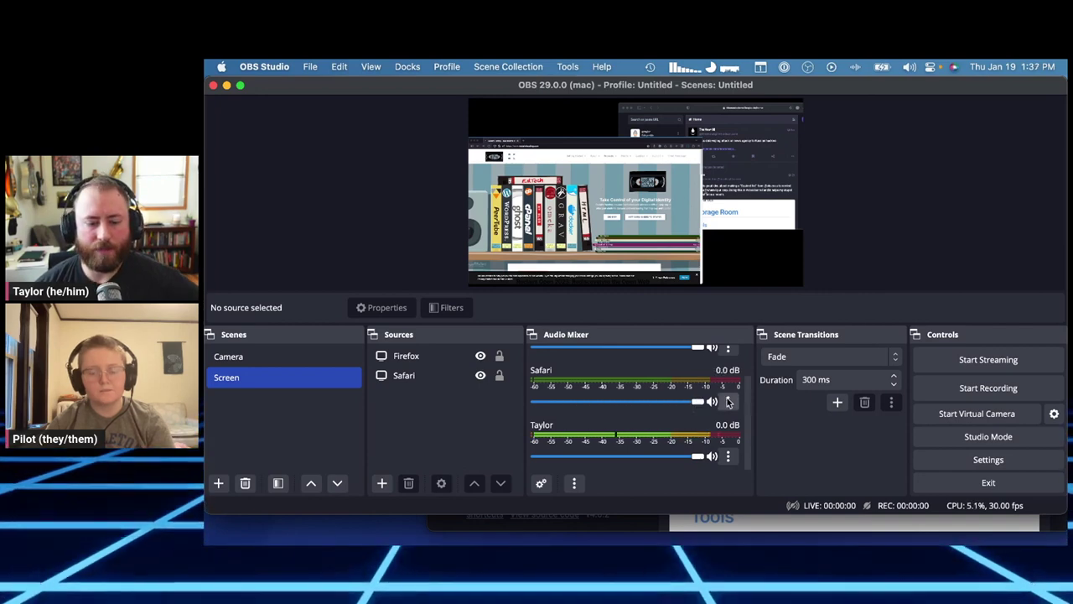
pyautogui.scroll(2, 666, 419)
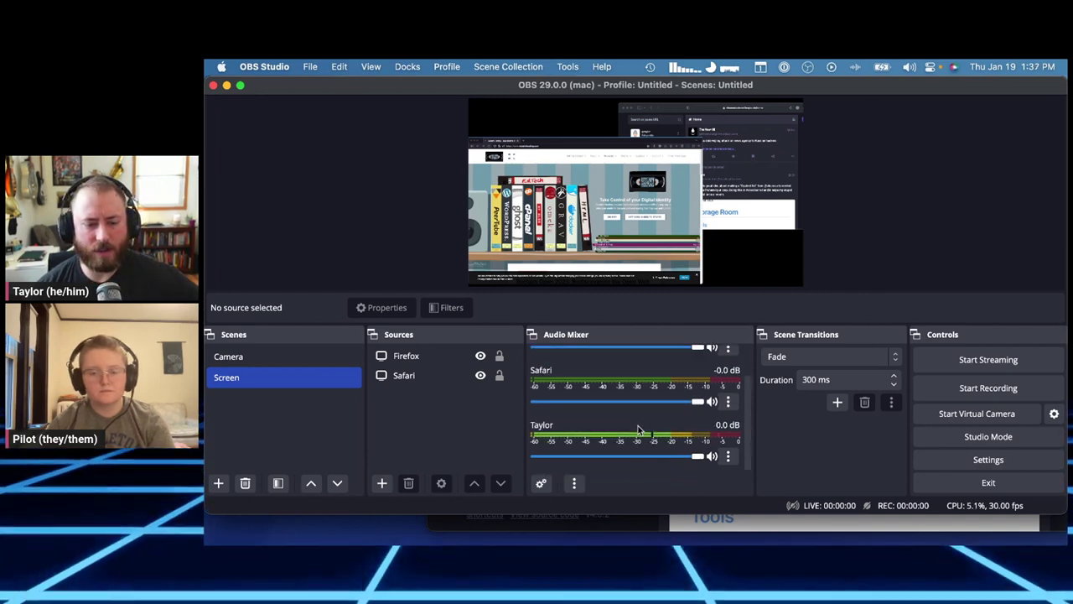
# Step: Switch between the Camera and Screen scenes to compare the audio channels in each scene's mixer
pyautogui.click(244, 357)
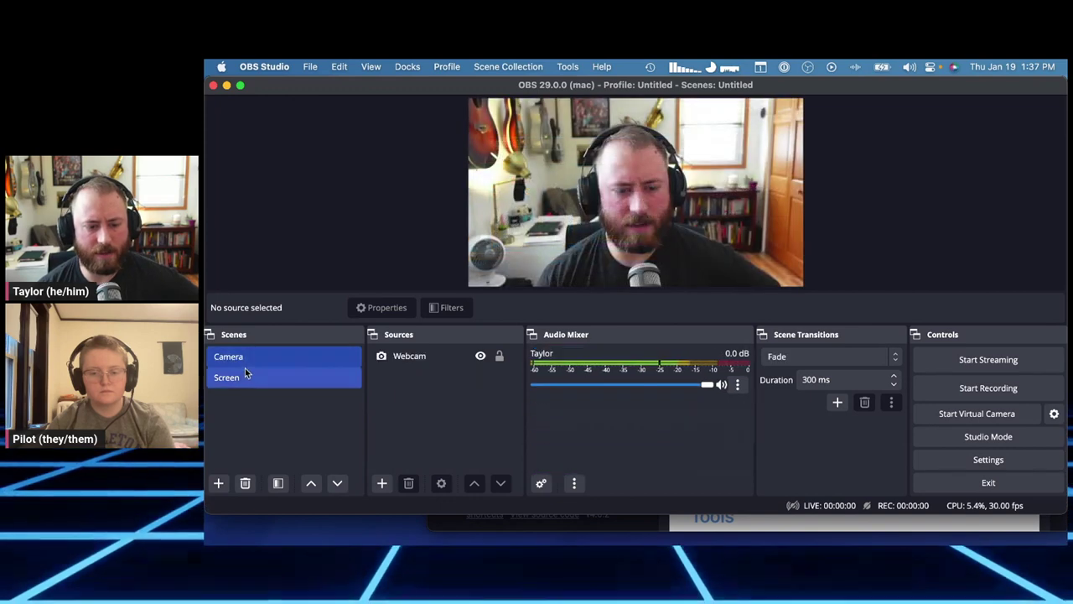
pyautogui.click(255, 377)
pyautogui.scroll(-2, 676, 381)
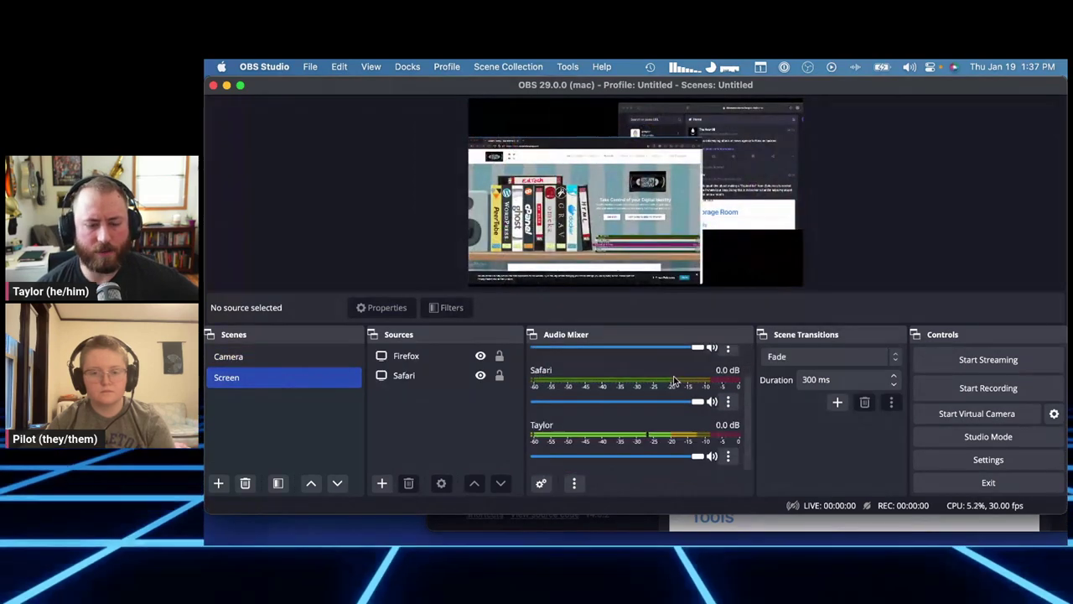
pyautogui.scroll(2, 676, 382)
pyautogui.scroll(-2, 669, 378)
pyautogui.scroll(2, 654, 407)
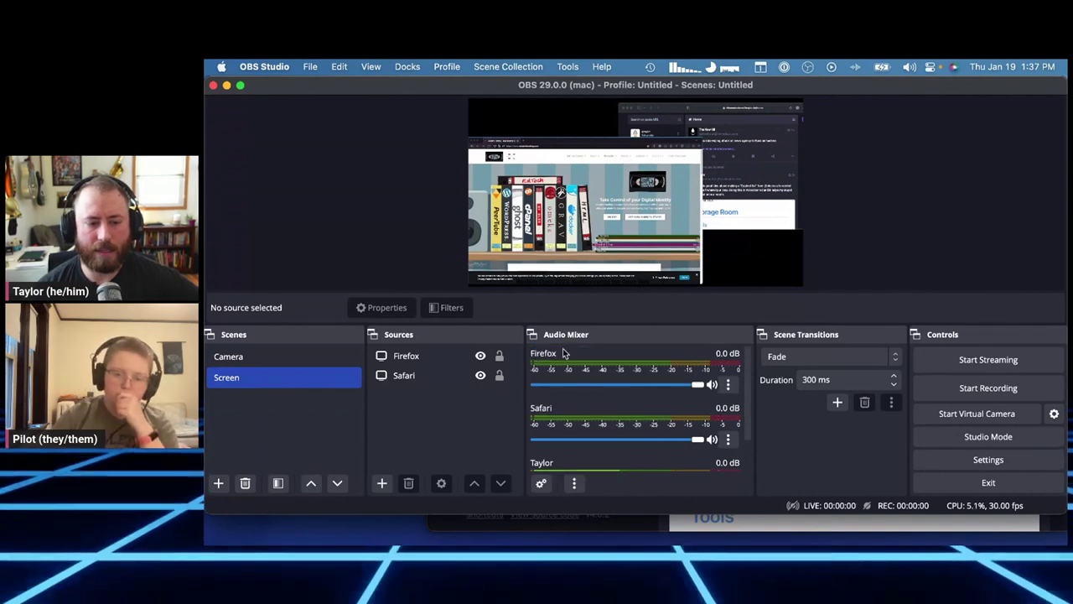
pyautogui.click(250, 359)
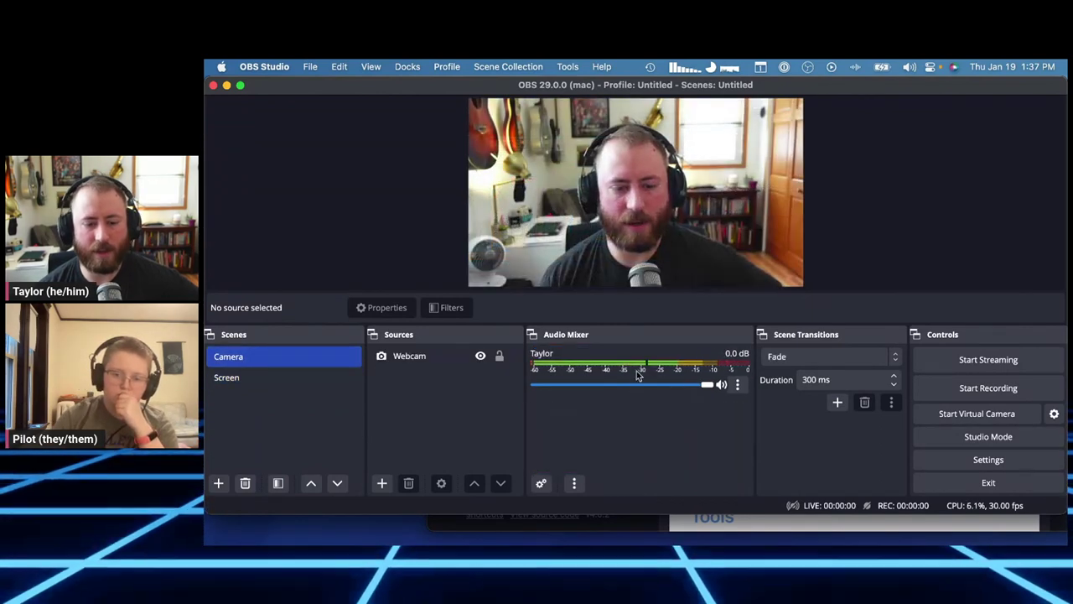
pyautogui.click(327, 377)
# Step: Examine the Firefox channel's mixer options, select the Firefox source, and dismiss the options without changes
pyautogui.click(726, 384)
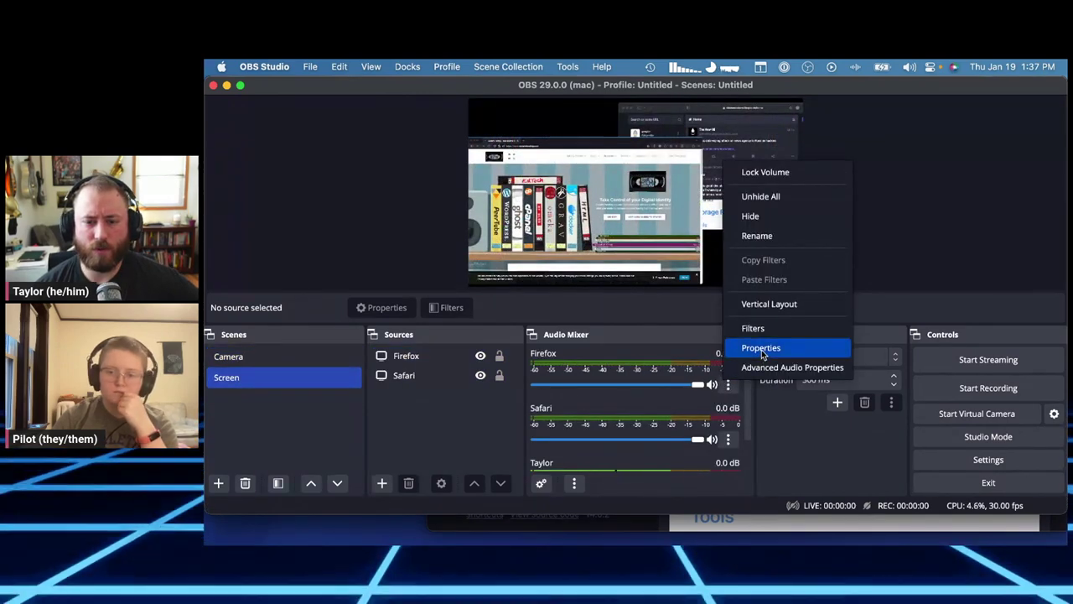
pyautogui.click(480, 366)
pyautogui.click(453, 362)
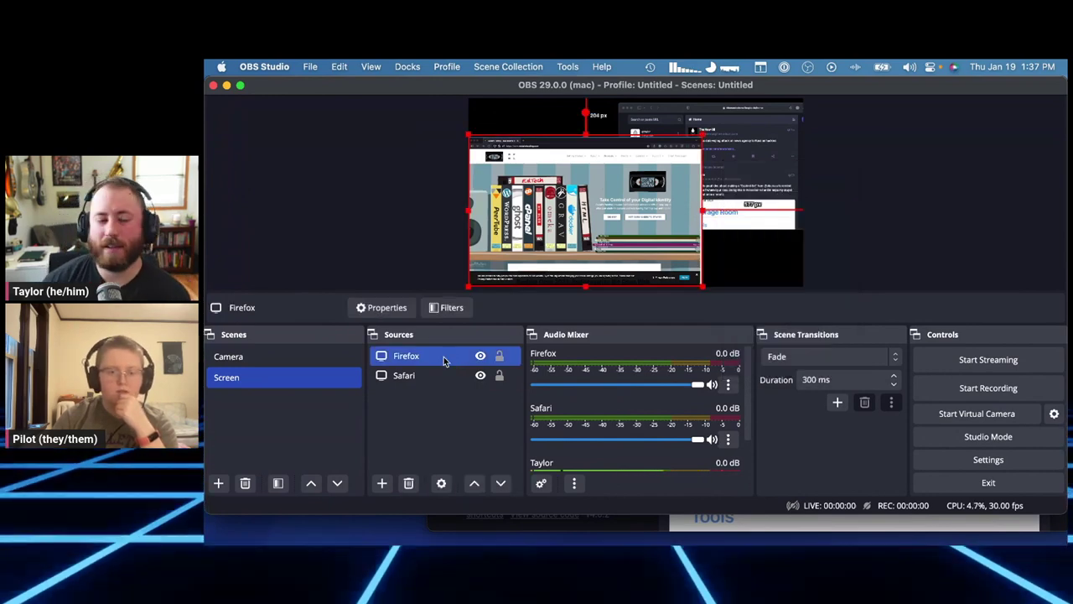
pyautogui.click(726, 384)
pyautogui.press('Escape')
# Step: Switch through the open windows, hide Safari, and bring the Firefox browser to the front
pyautogui.hotkey('ctrl', 'Up')
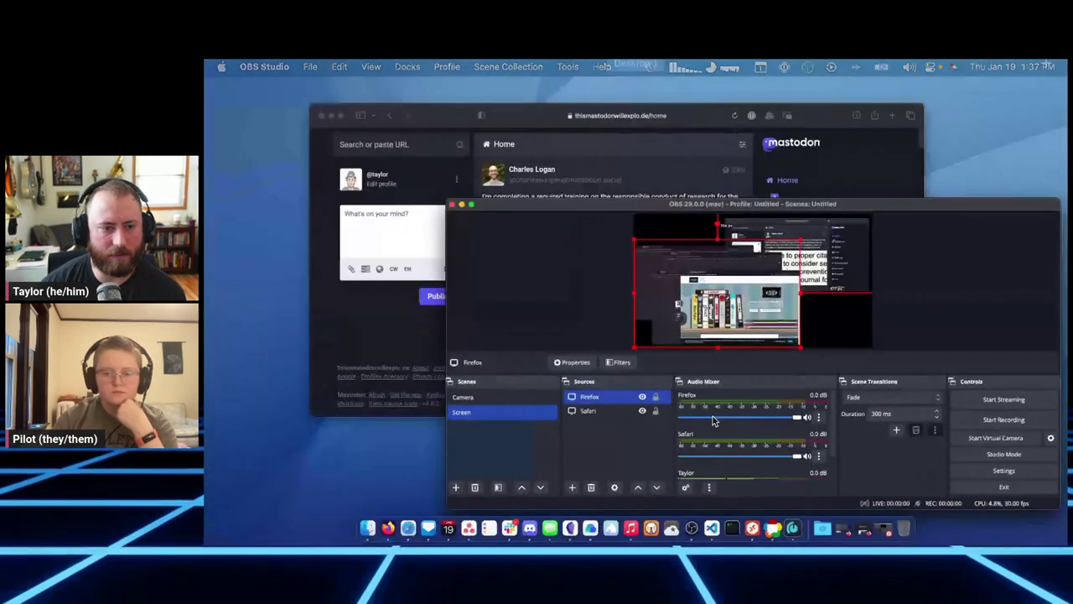
pyautogui.click(451, 287)
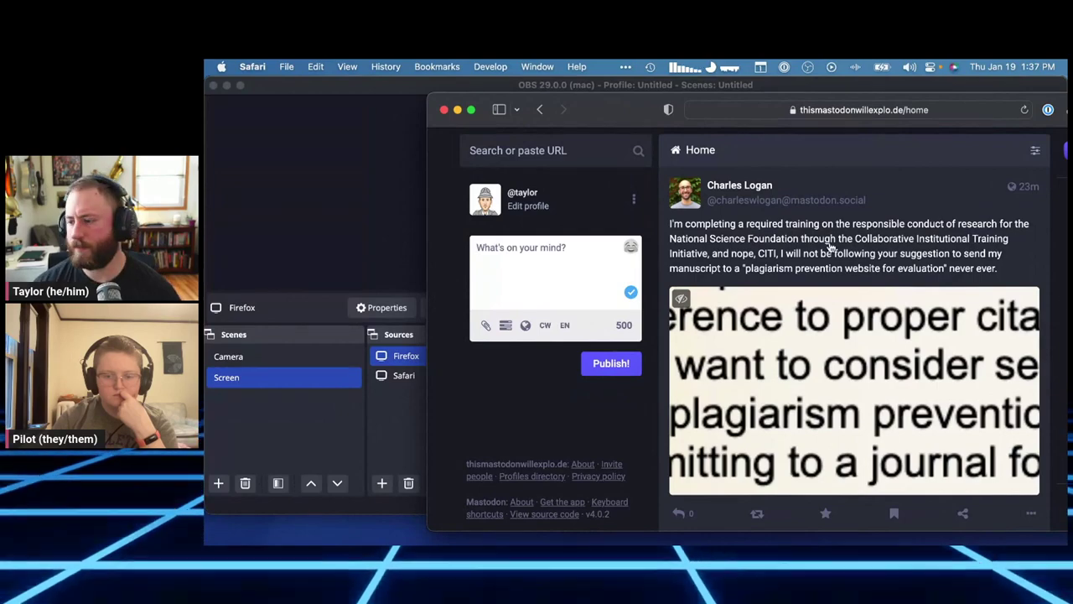
pyautogui.hotkey('ctrl', 'Up')
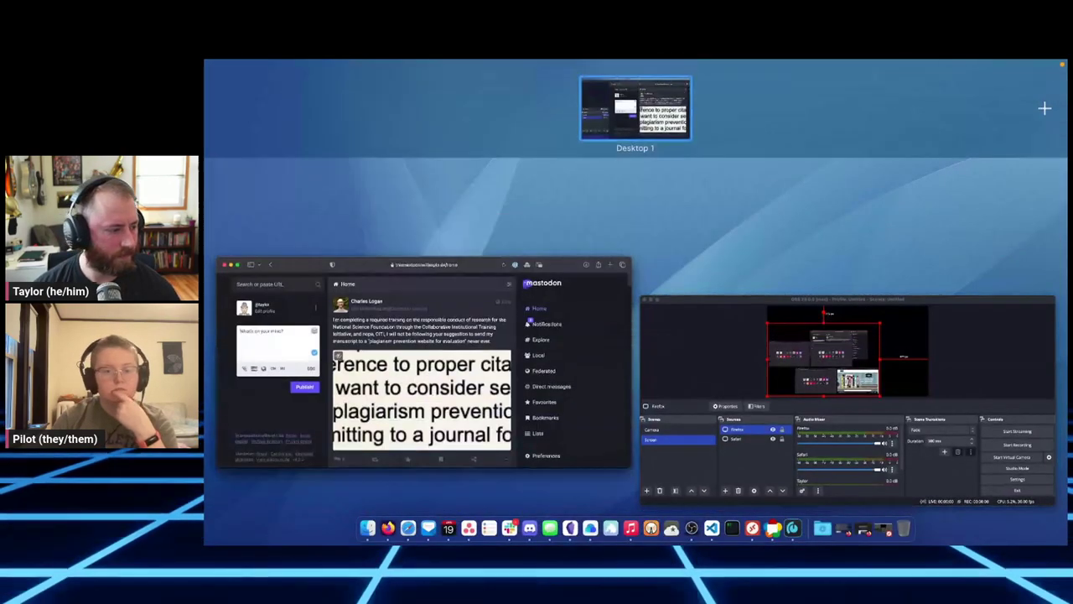
pyautogui.hotkey('ctrl', 'Up')
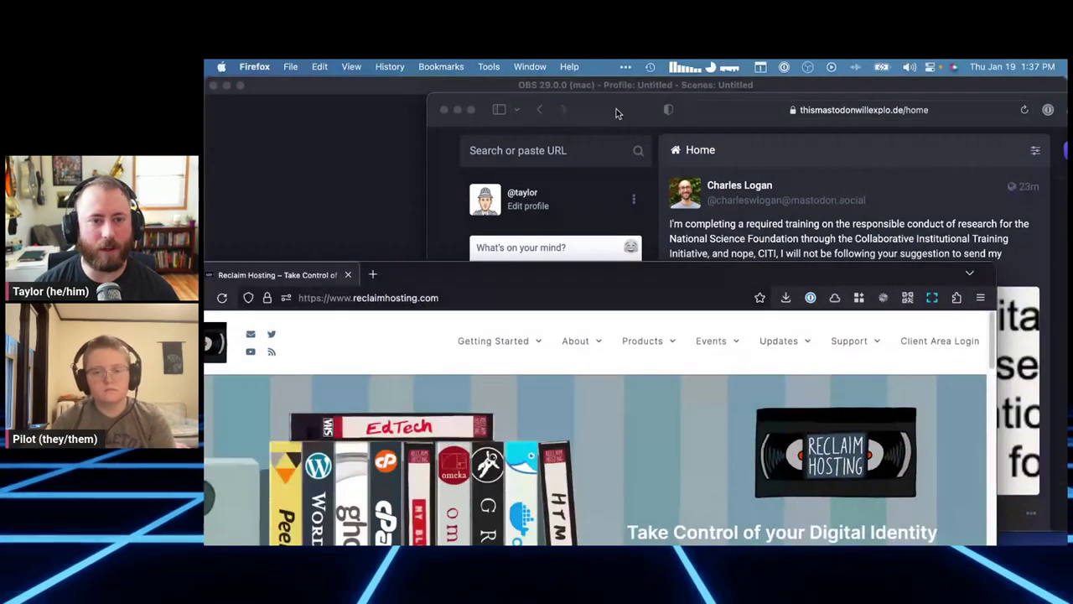
pyautogui.click(615, 118)
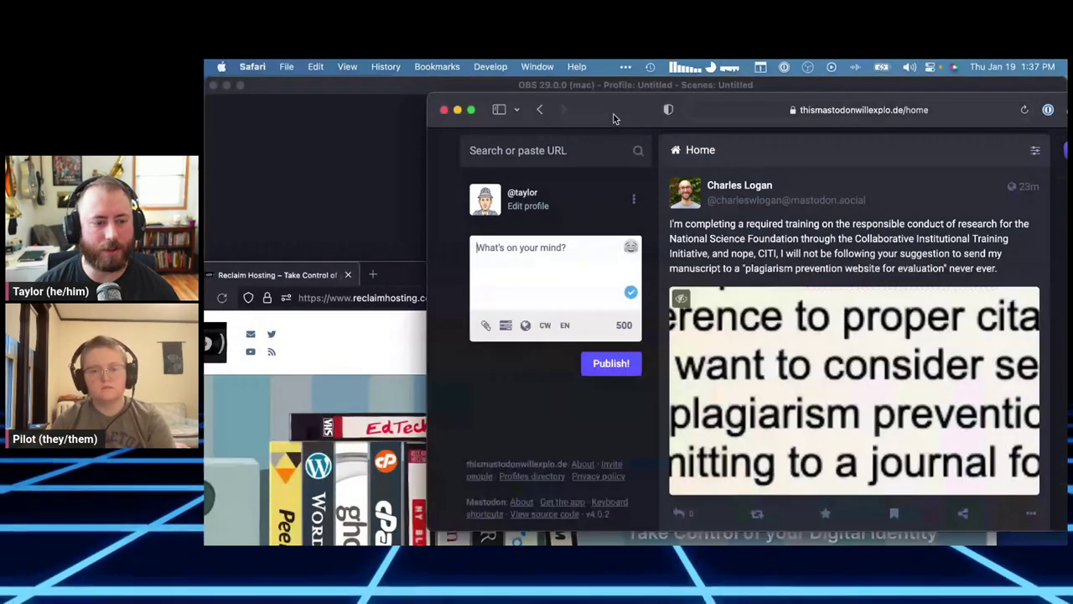
pyautogui.press('super+h')
# Step: Search for "obs macos audio capture" in a new Firefox tab and open the macOS Desktop Audio Capture Guide
pyautogui.press('super+t')
pyautogui.write('obs ma')
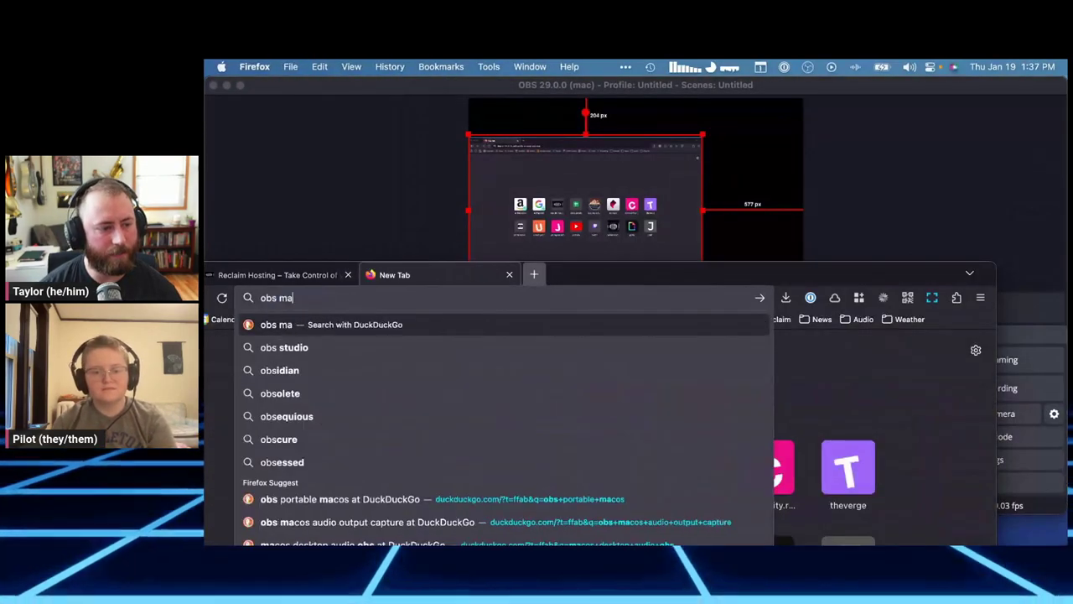
pyautogui.write('cos audio capture')
pyautogui.press('Return')
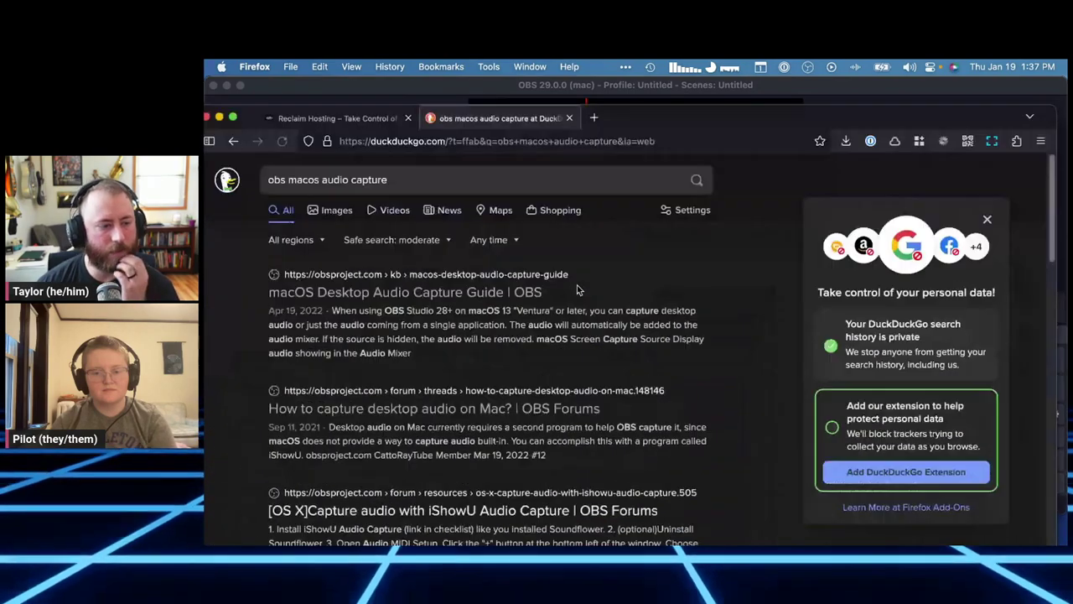
pyautogui.click(460, 272)
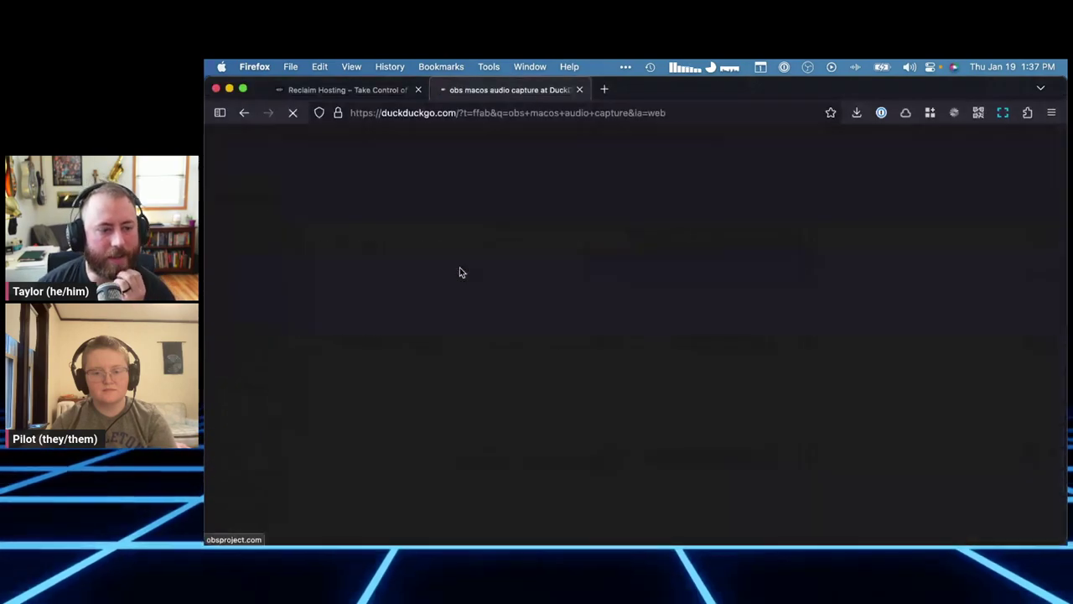
# Step: Read how the guide says to capture all desktop audio with Display Capture, highlighting the relevant sentences
pyautogui.scroll(-10, 498, 331)
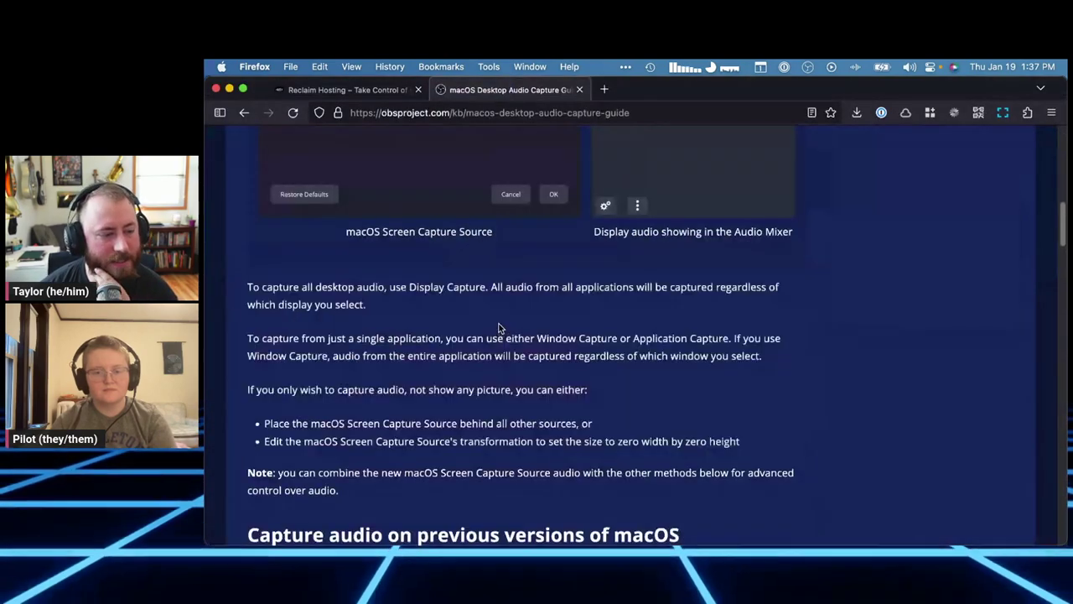
pyautogui.scroll(-5, 499, 325)
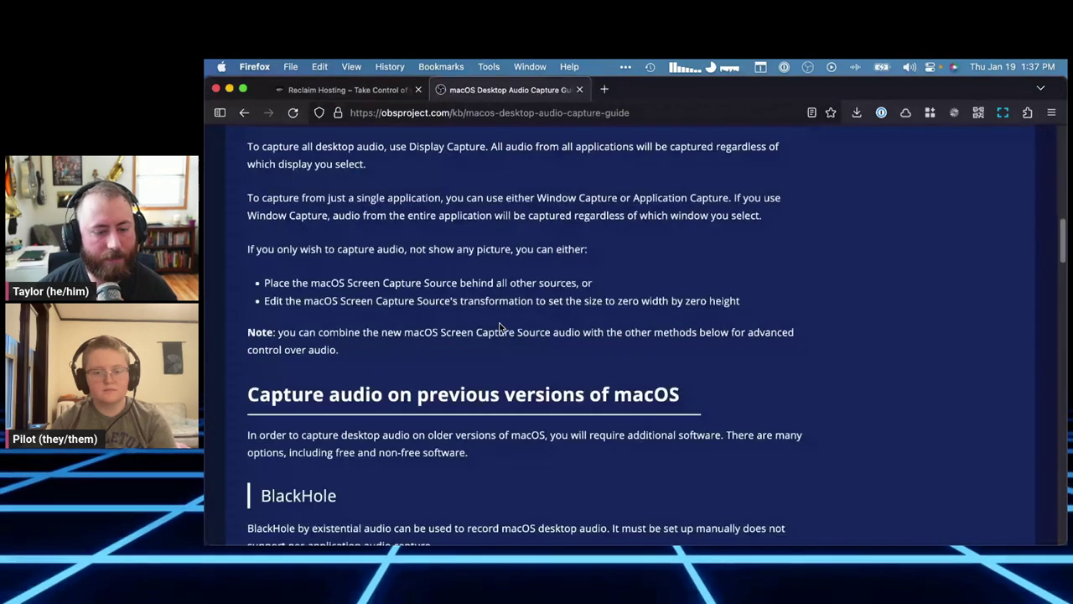
pyautogui.scroll(4, 500, 325)
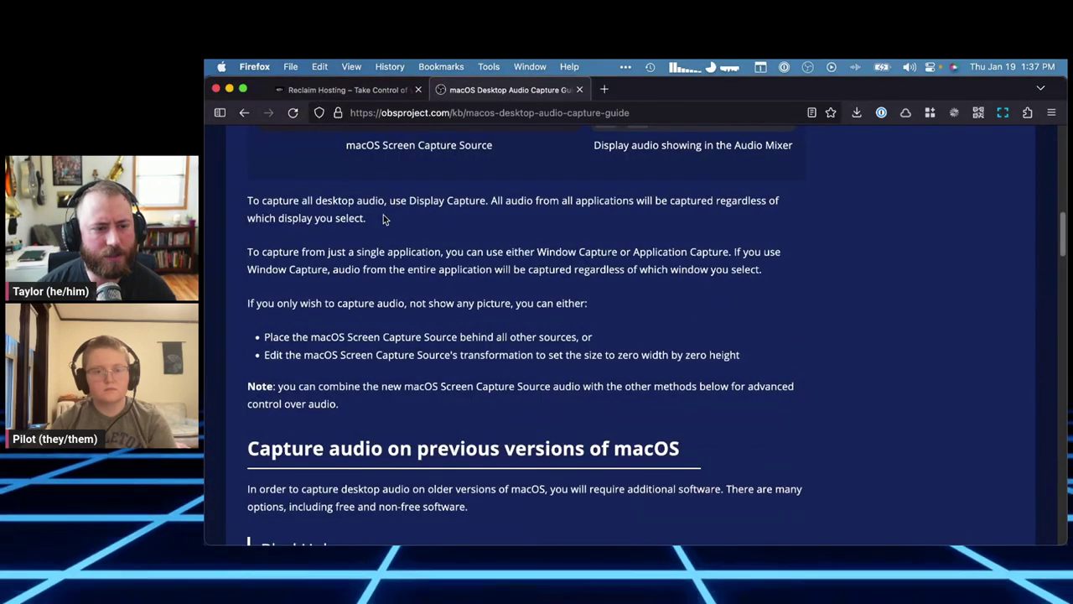
pyautogui.moveTo(374, 196); pyautogui.dragTo(384, 202)
pyautogui.scroll(1, 379, 218)
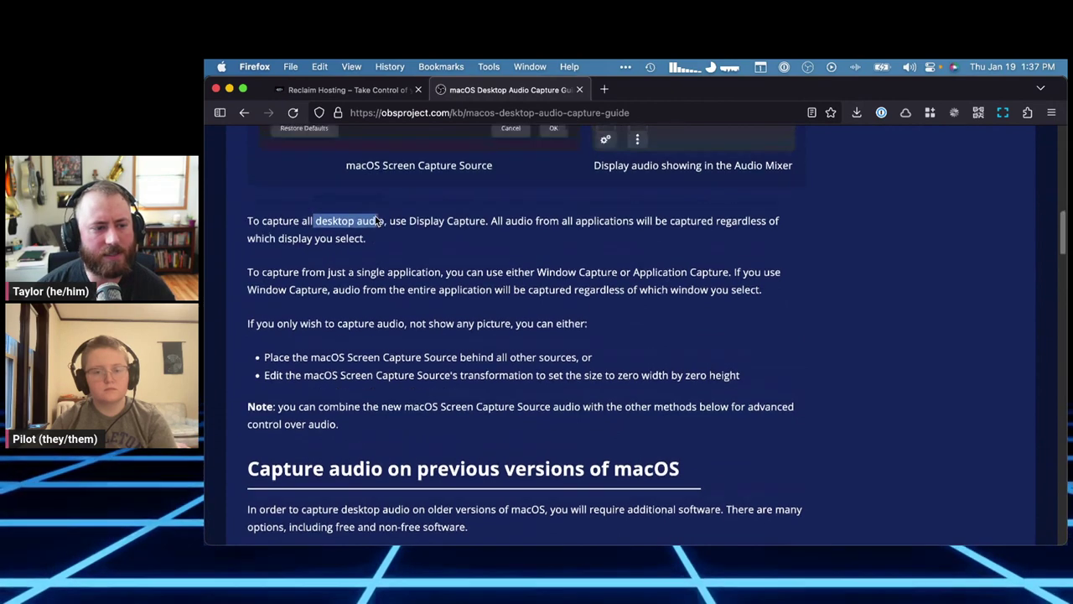
pyautogui.click(559, 259)
pyautogui.moveTo(513, 258); pyautogui.dragTo(565, 257)
pyautogui.scroll(1, 560, 270)
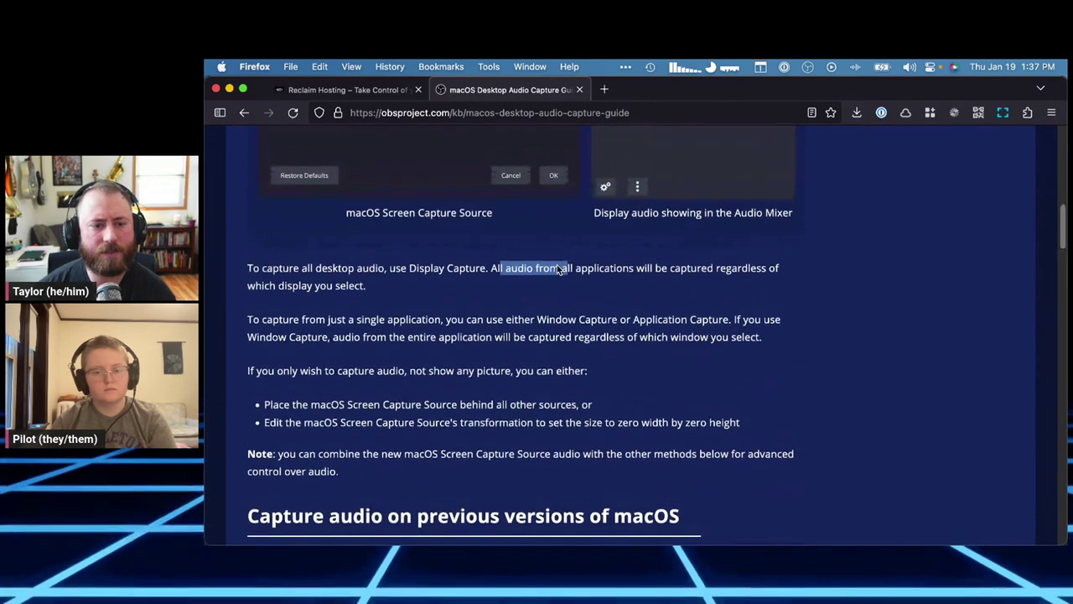
pyautogui.click(492, 297)
pyautogui.moveTo(563, 298); pyautogui.dragTo(435, 323)
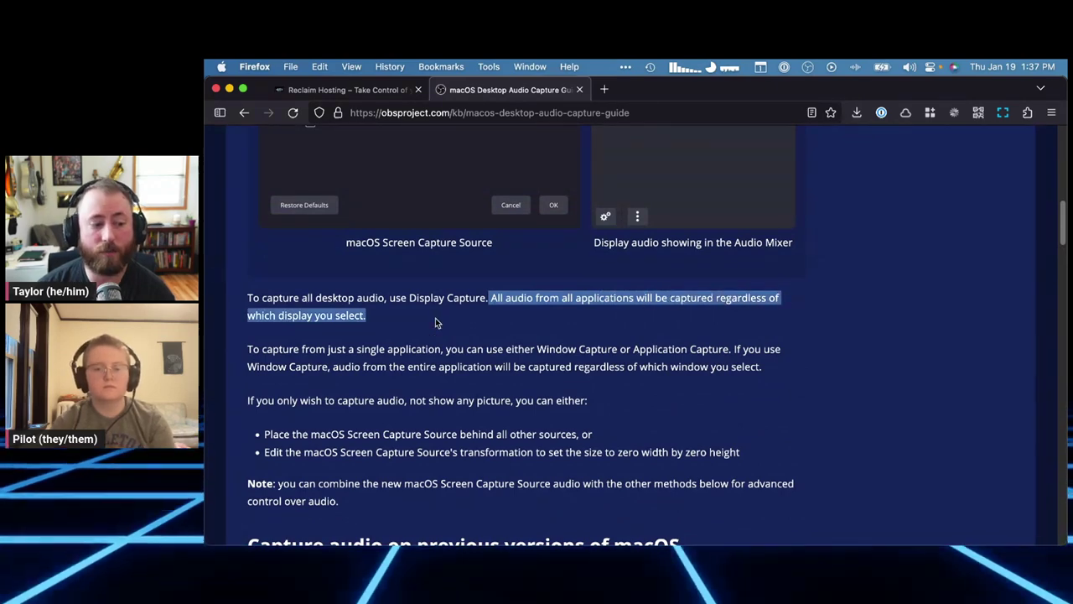
pyautogui.click(434, 319)
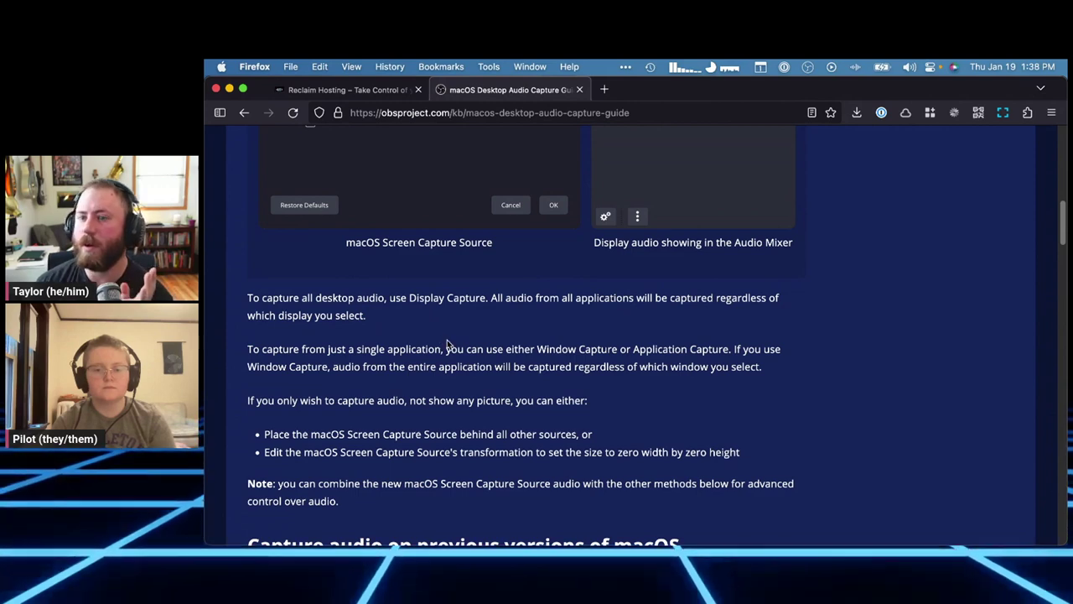
# Step: Return to OBS, view the Camera scene's audio channels, and switch back to the Screen scene
pyautogui.hotkey('ctrl', 'Up')
pyautogui.click(477, 326)
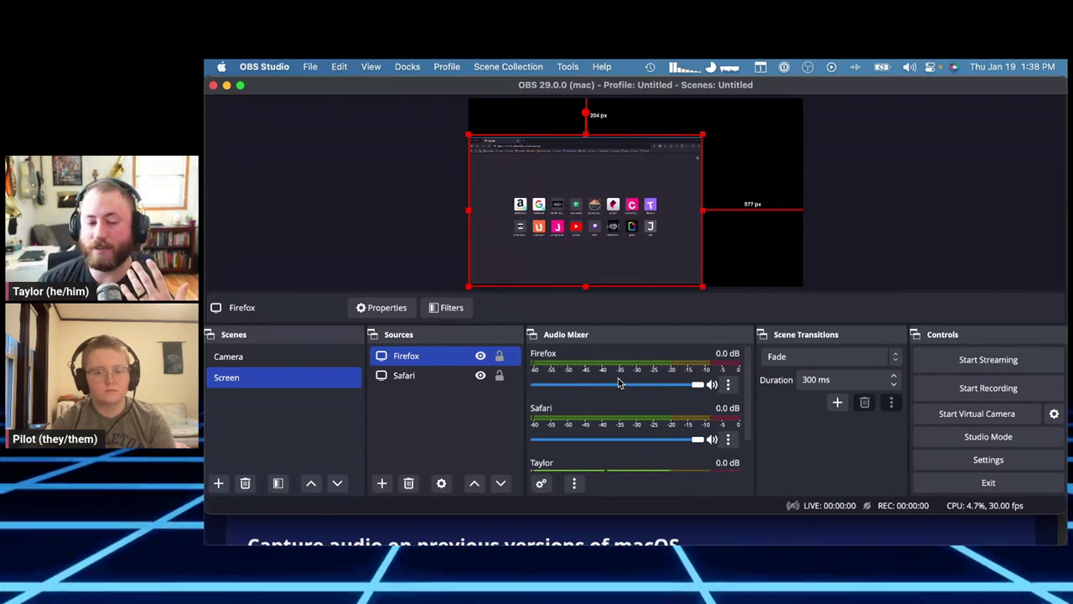
pyautogui.click(342, 355)
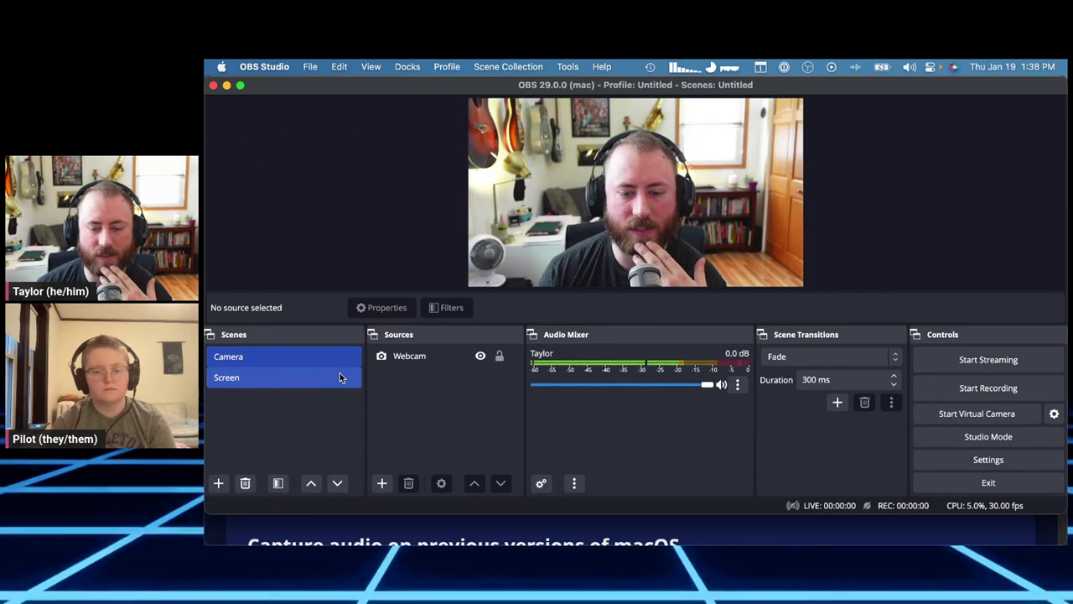
pyautogui.click(339, 377)
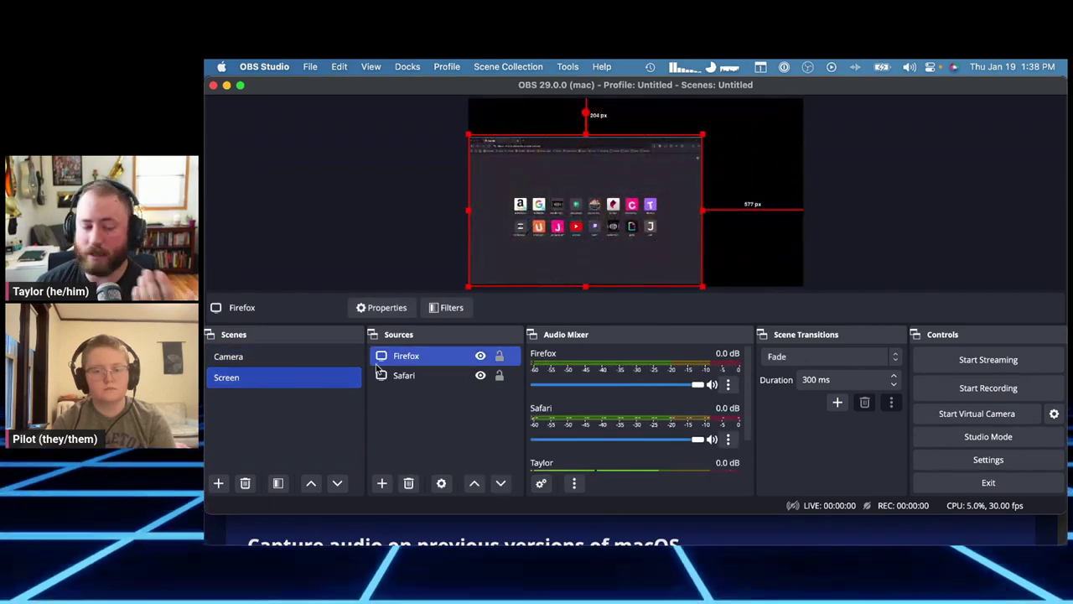
# Step: Remove the Safari and Firefox sources from the Screen scene
pyautogui.click(430, 375)
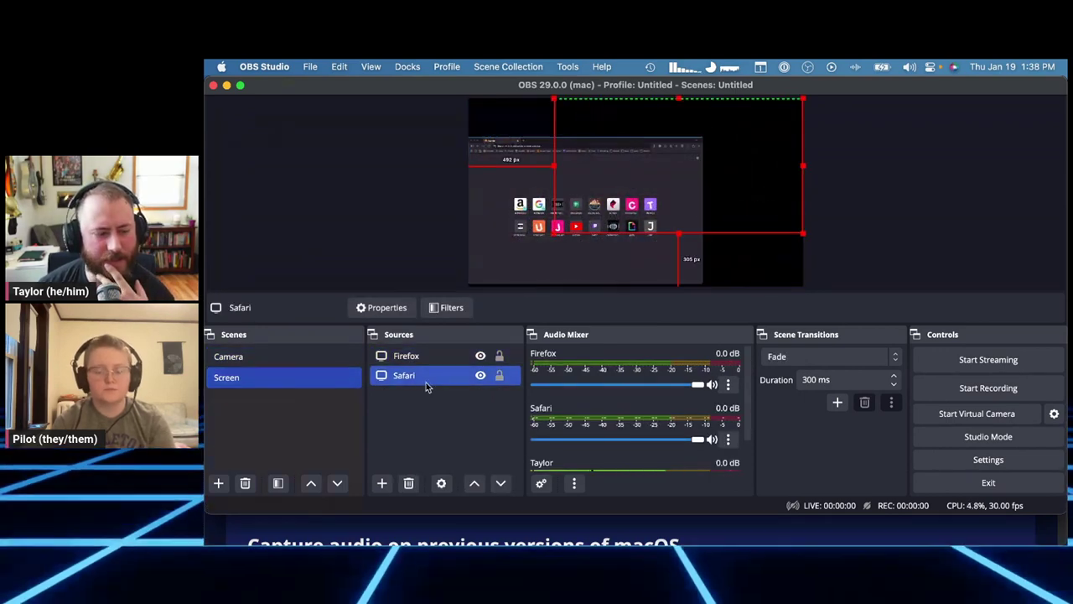
pyautogui.click(408, 483)
pyautogui.click(720, 314)
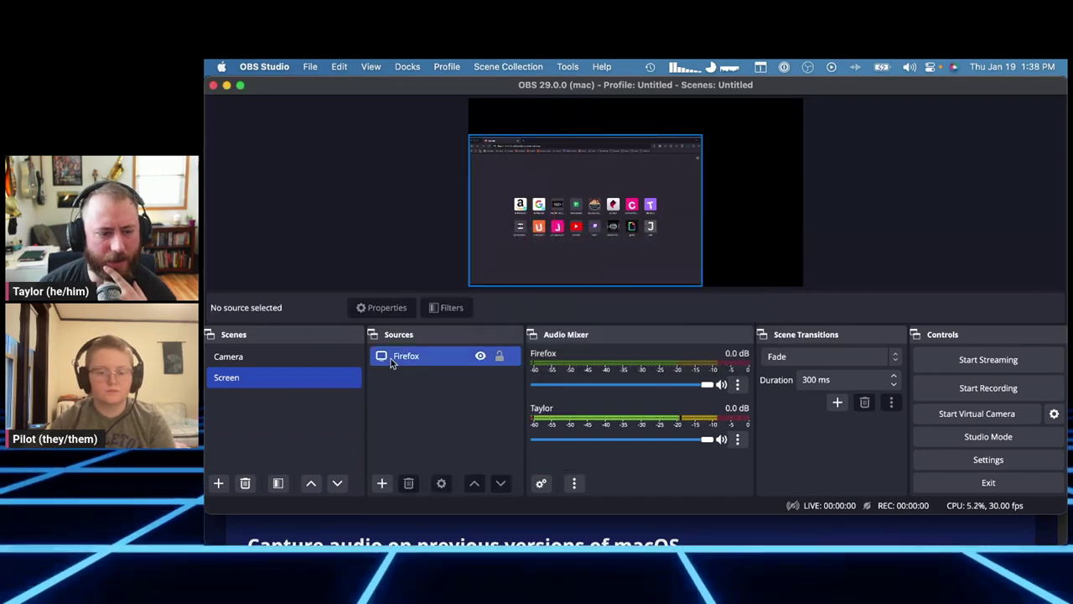
pyautogui.click(395, 358)
pyautogui.click(408, 483)
pyautogui.click(721, 316)
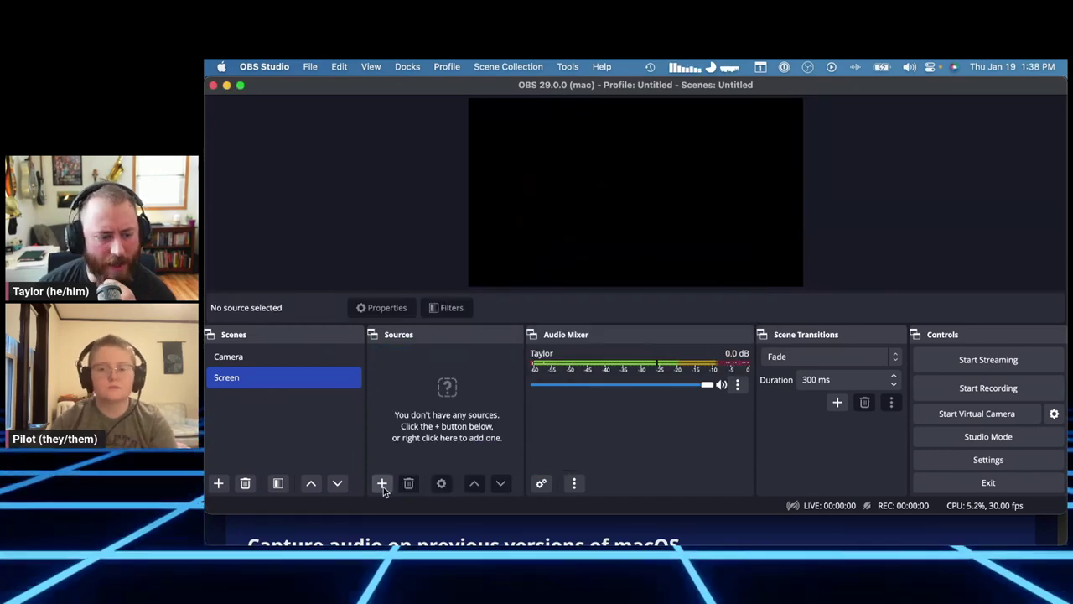
# Step: Add a macOS Screen Capture source to the Screen scene, using Display Capture of the Built-in Retina Display
pyautogui.click(382, 484)
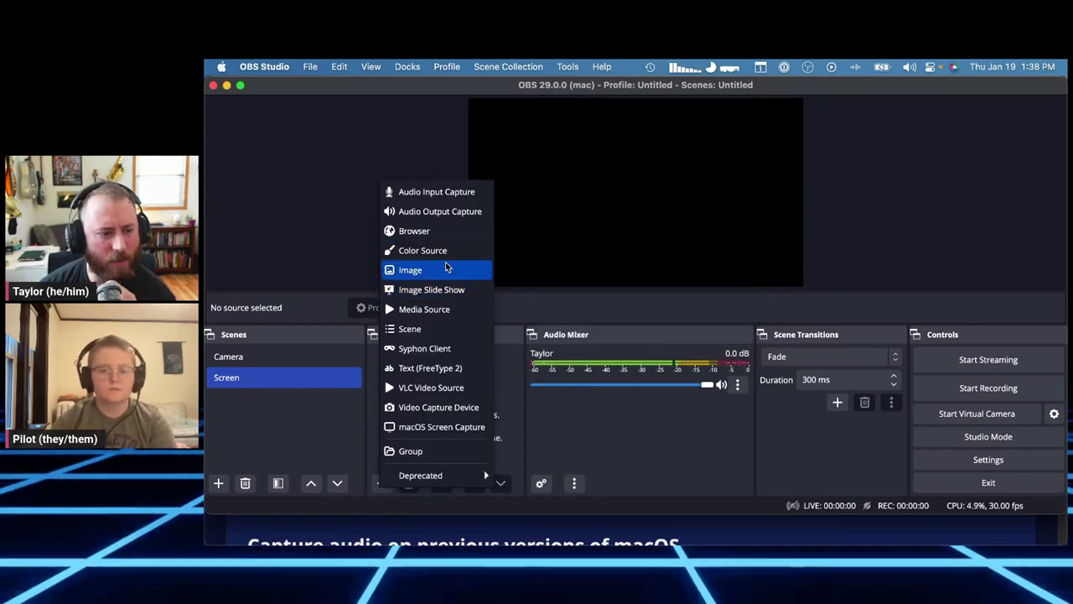
pyautogui.click(445, 427)
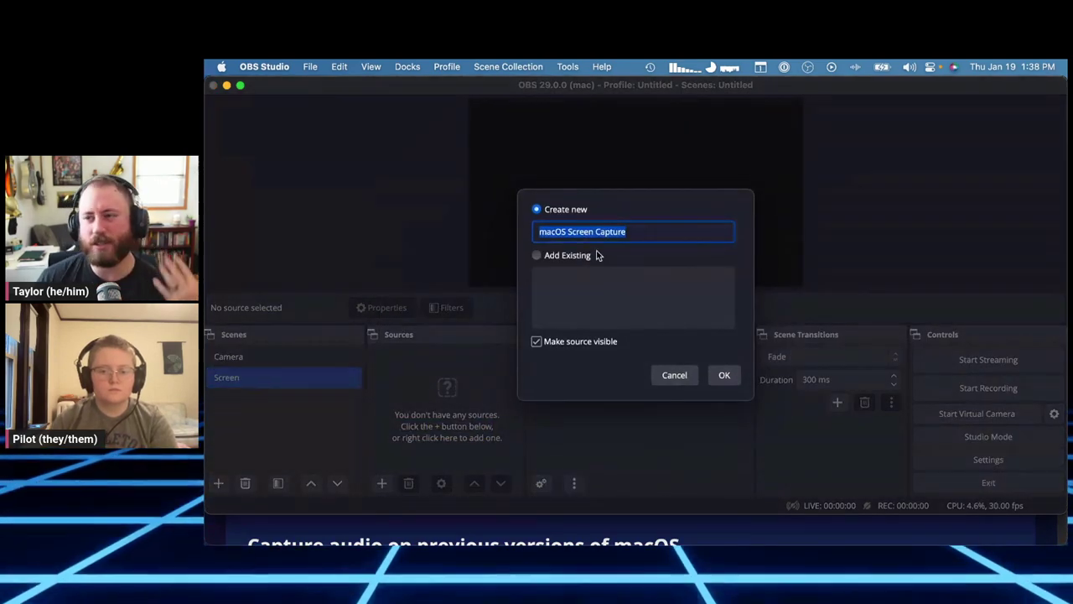
pyautogui.click(724, 375)
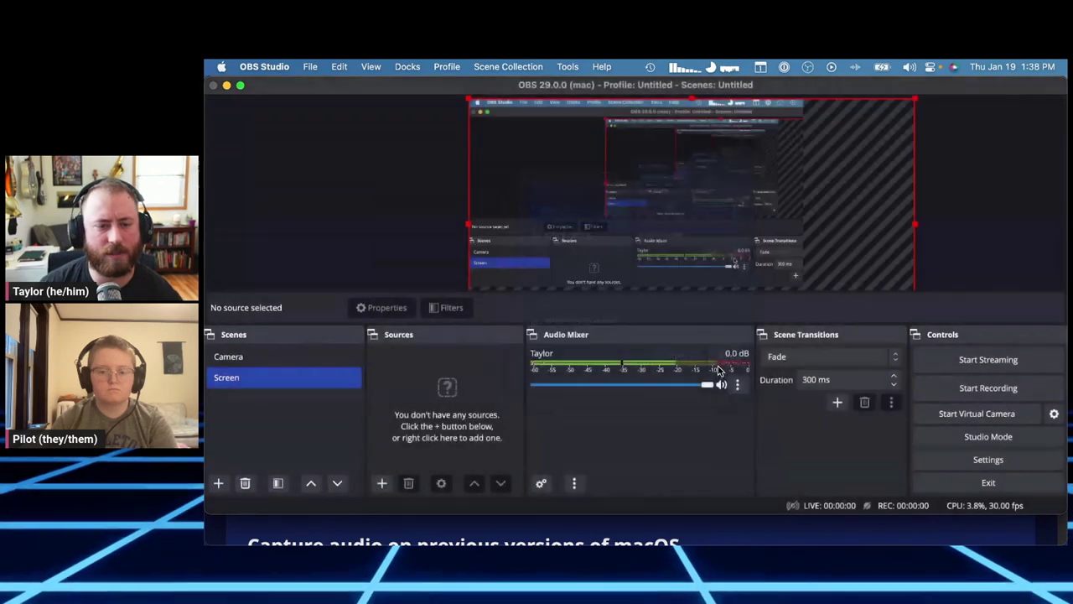
pyautogui.click(528, 327)
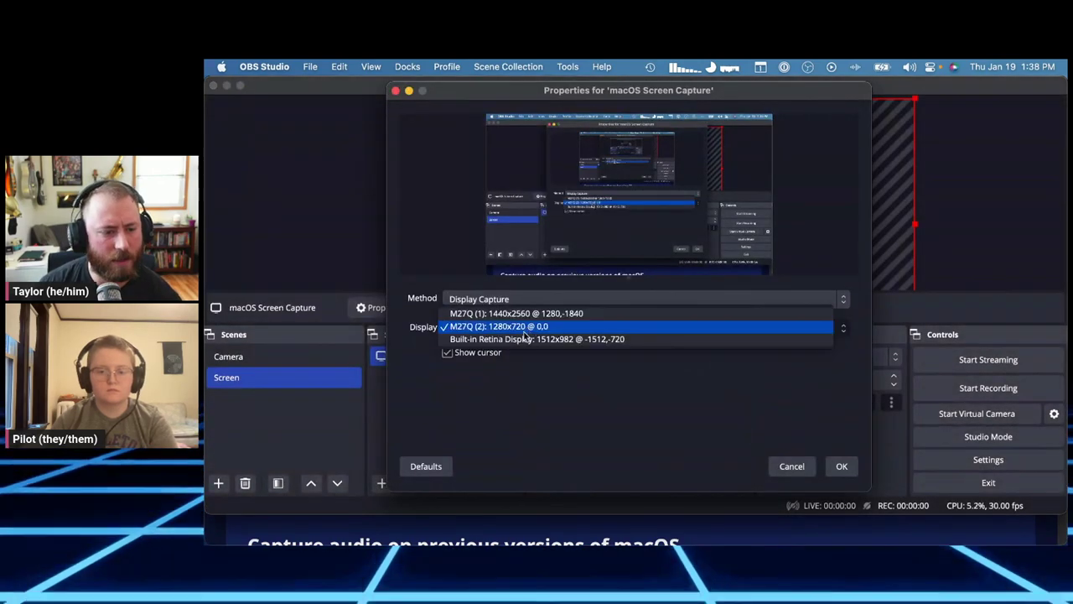
pyautogui.click(528, 338)
pyautogui.click(842, 468)
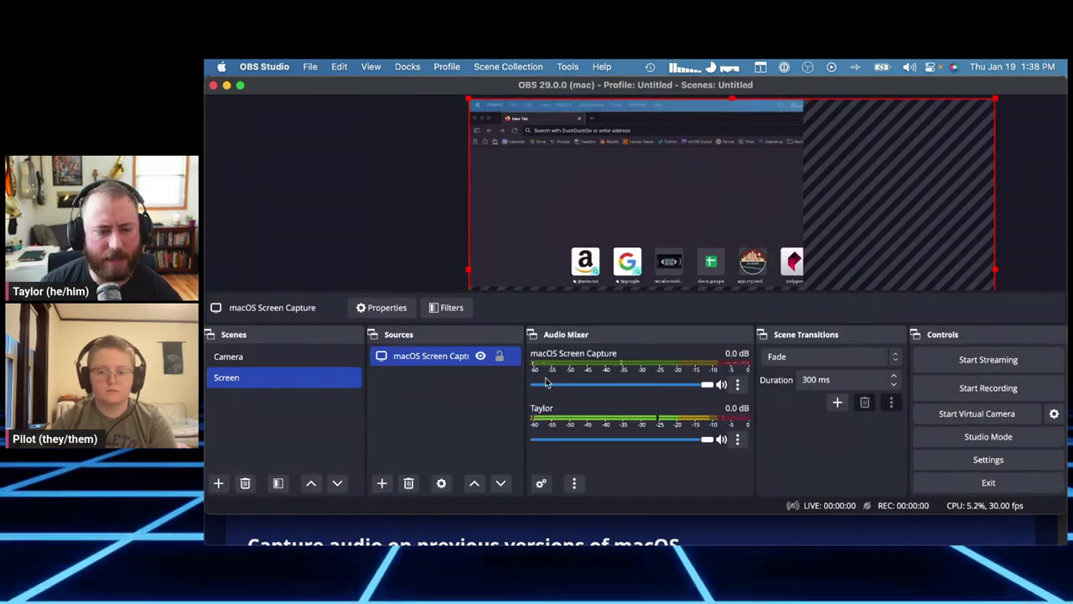
# Step: Compare the audio mixer channels of the Camera and Screen scenes, ending on the Screen scene
pyautogui.click(342, 358)
pyautogui.click(330, 374)
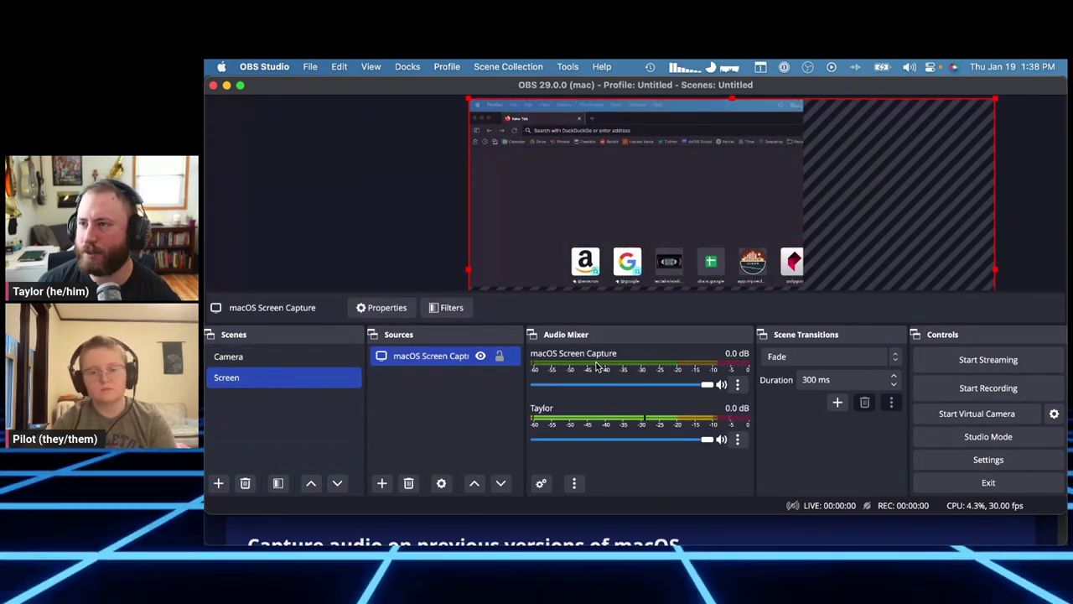
pyautogui.click(288, 361)
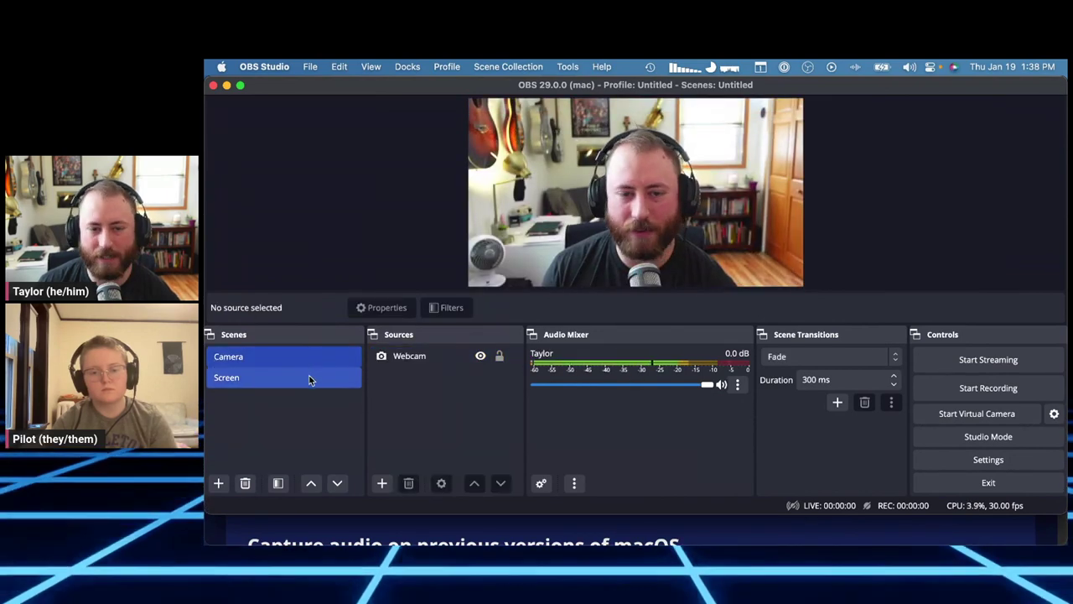
pyautogui.click(310, 378)
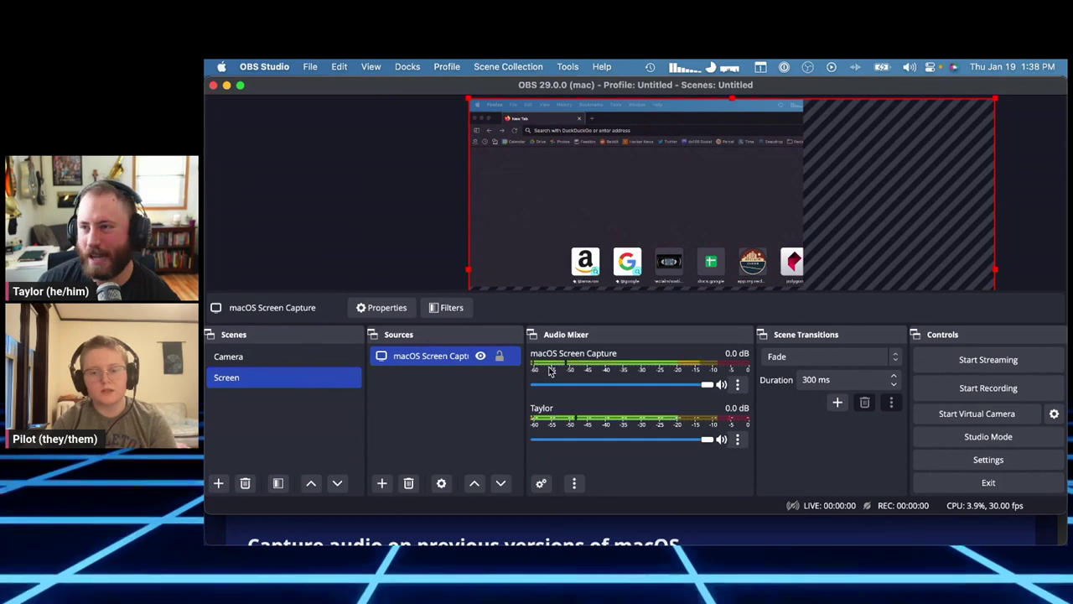
# Step: Switch to Firefox to read the guide's notes on single-application and audio-only capture, and return to OBS
pyautogui.press('super+Tab')
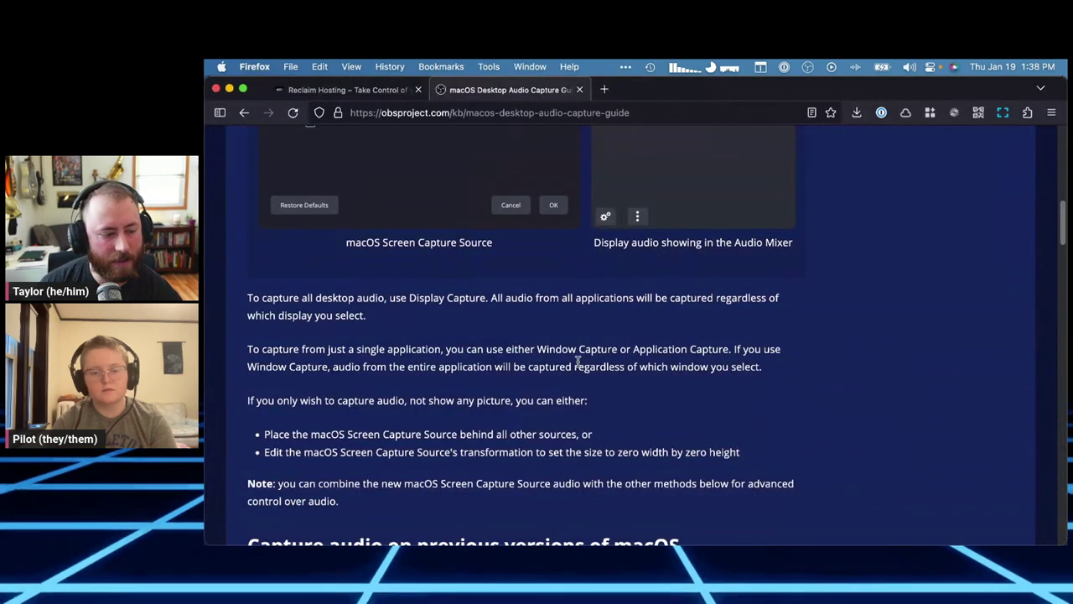
pyautogui.scroll(-3, 578, 361)
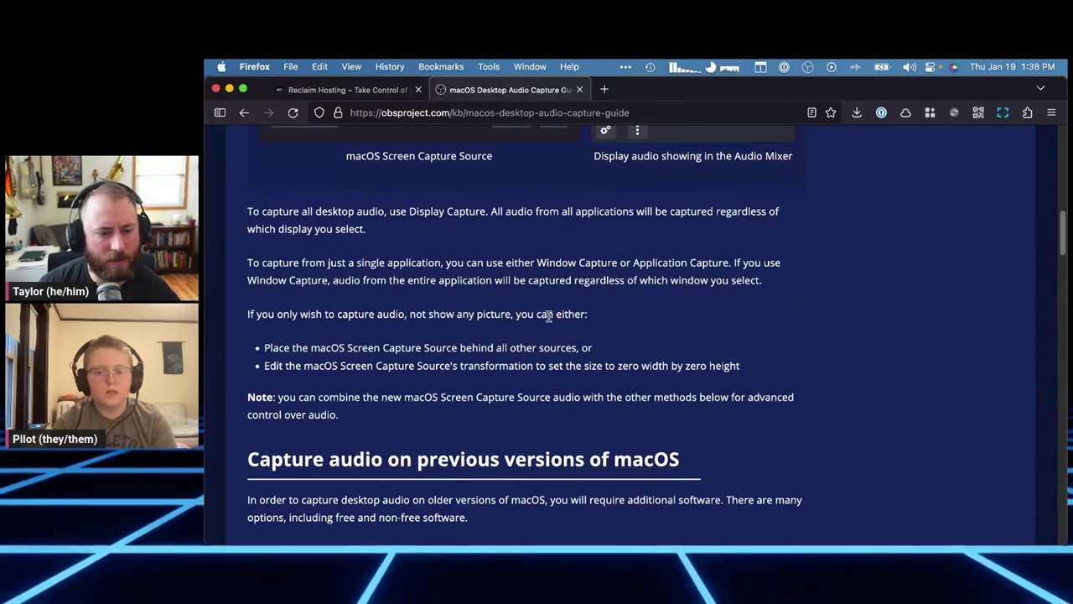
pyautogui.press('super+Tab')
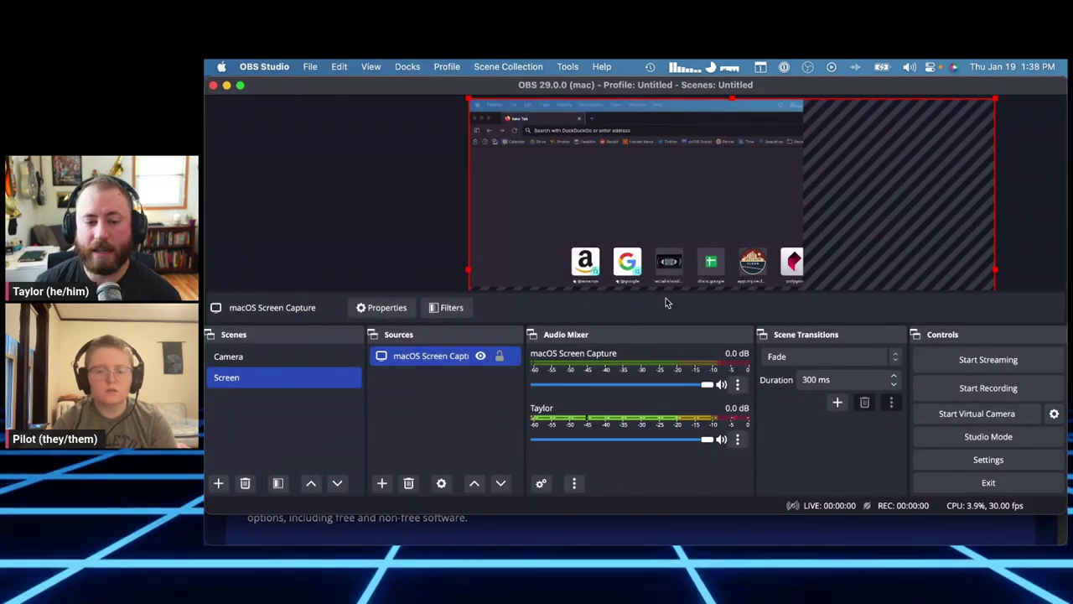
# Step: Scale the screen capture down by hand in the preview and align it with the canvas edges
pyautogui.moveTo(474, 109); pyautogui.dragTo(506, 132)
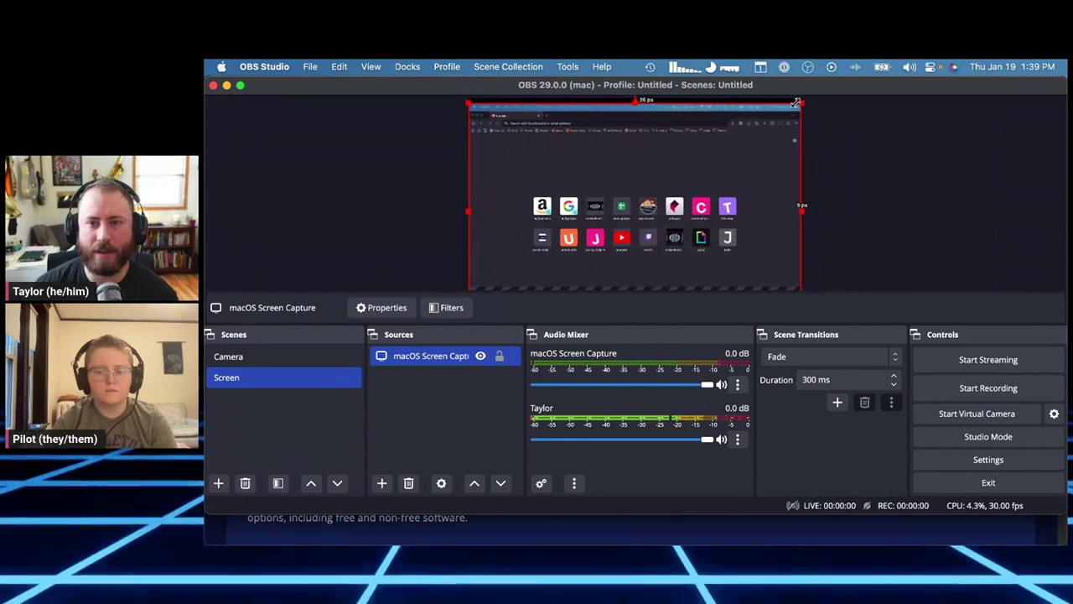
pyautogui.moveTo(749, 130); pyautogui.dragTo(740, 126)
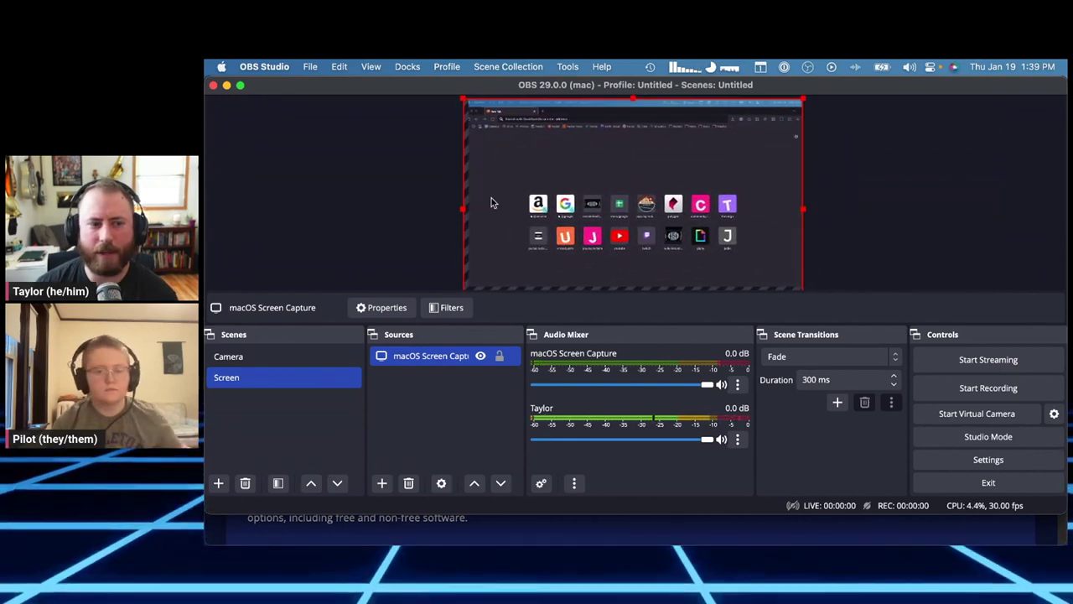
pyautogui.moveTo(464, 209); pyautogui.dragTo(467, 205)
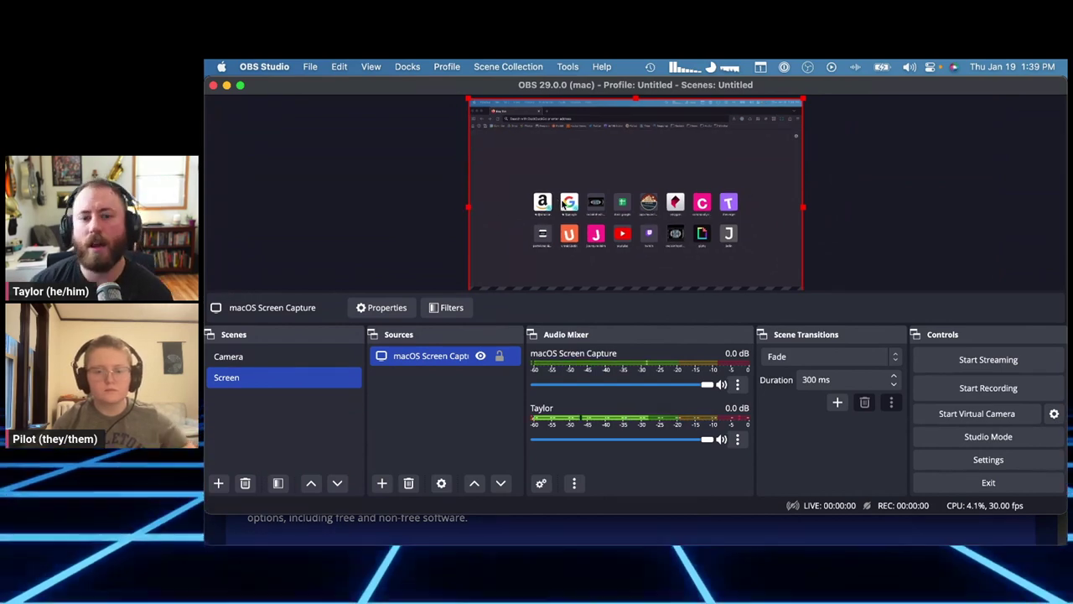
# Step: Fit the macOS Screen Capture source to the screen and deselect it
pyautogui.rightClick(641, 209)
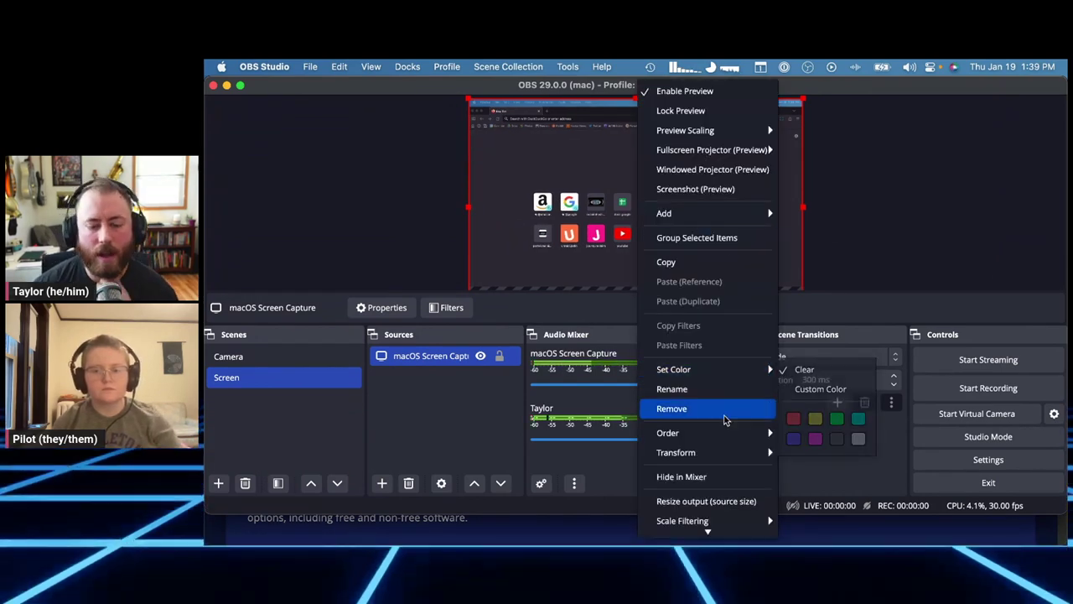
pyautogui.moveTo(726, 452)
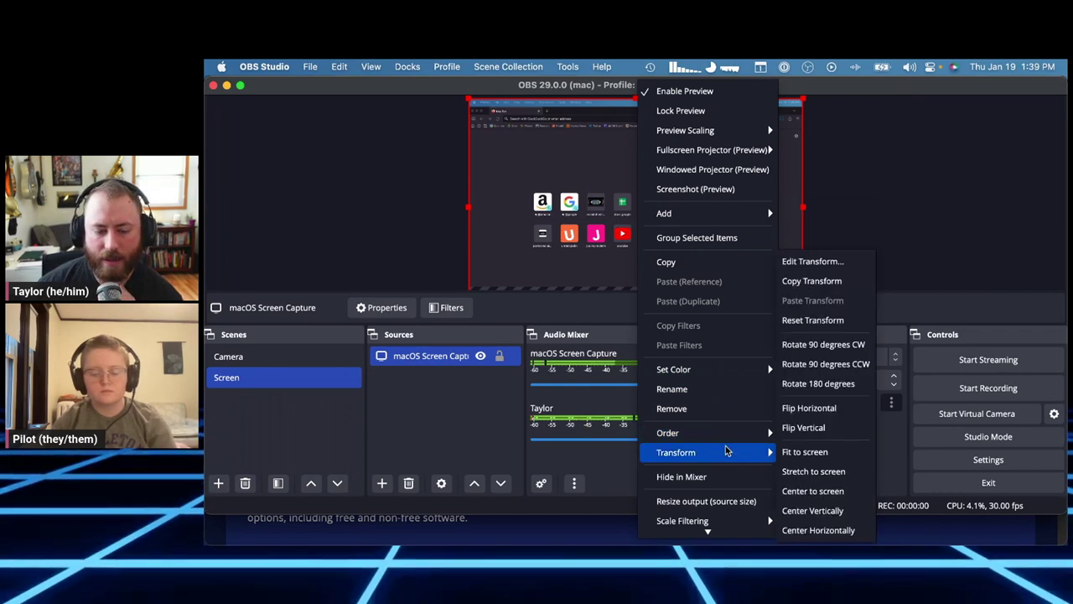
pyautogui.click(805, 452)
pyautogui.click(421, 243)
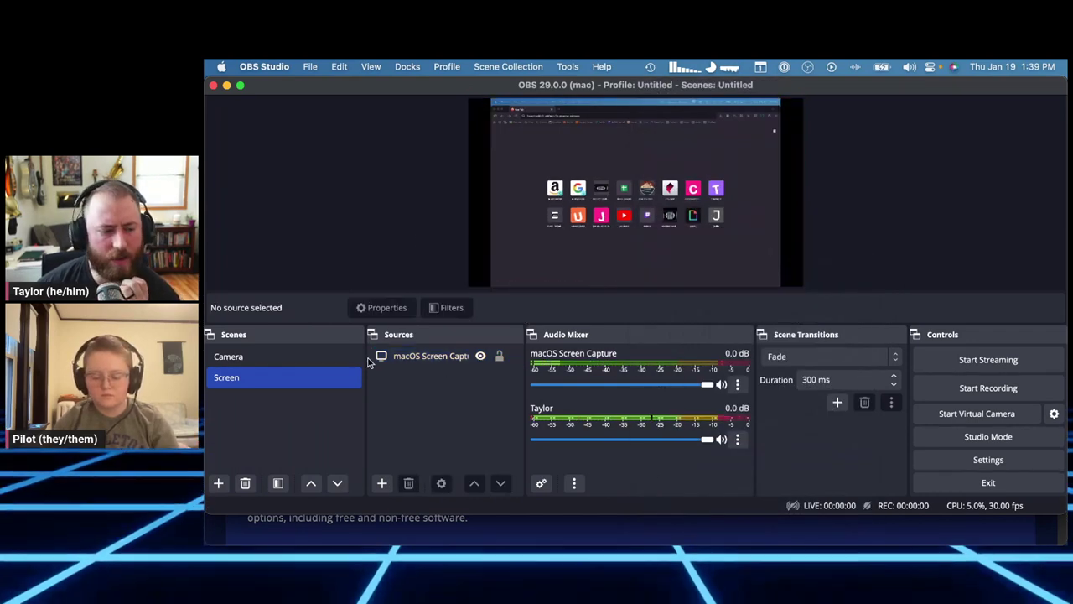
# Step: Copy the macOS Screen Capture source from the Screen scene and paste it as a reference into the Camera scene
pyautogui.click(411, 357)
pyautogui.rightClick(414, 361)
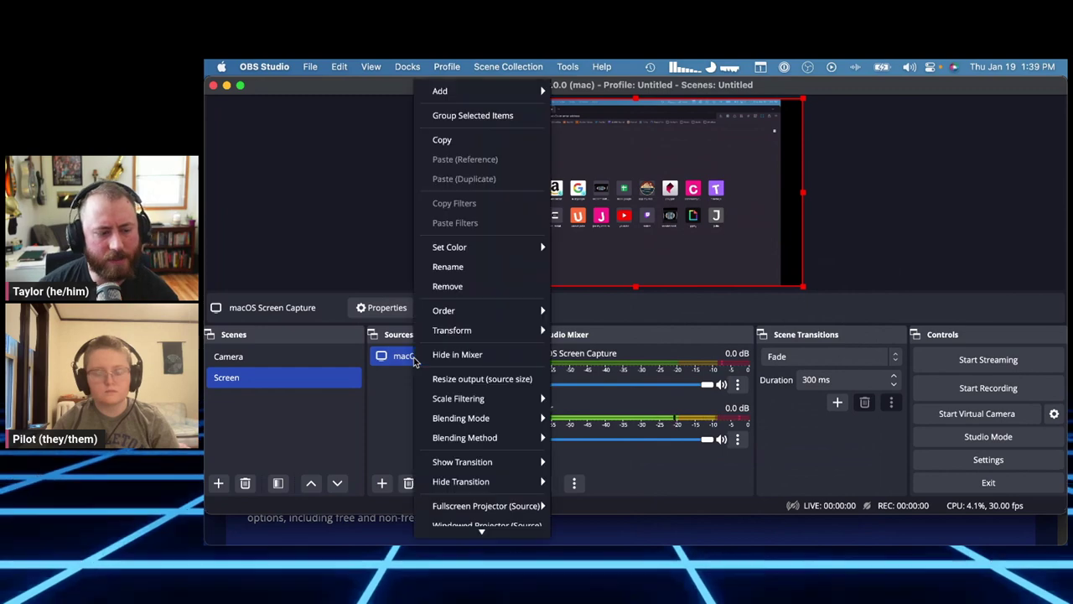
pyautogui.click(362, 423)
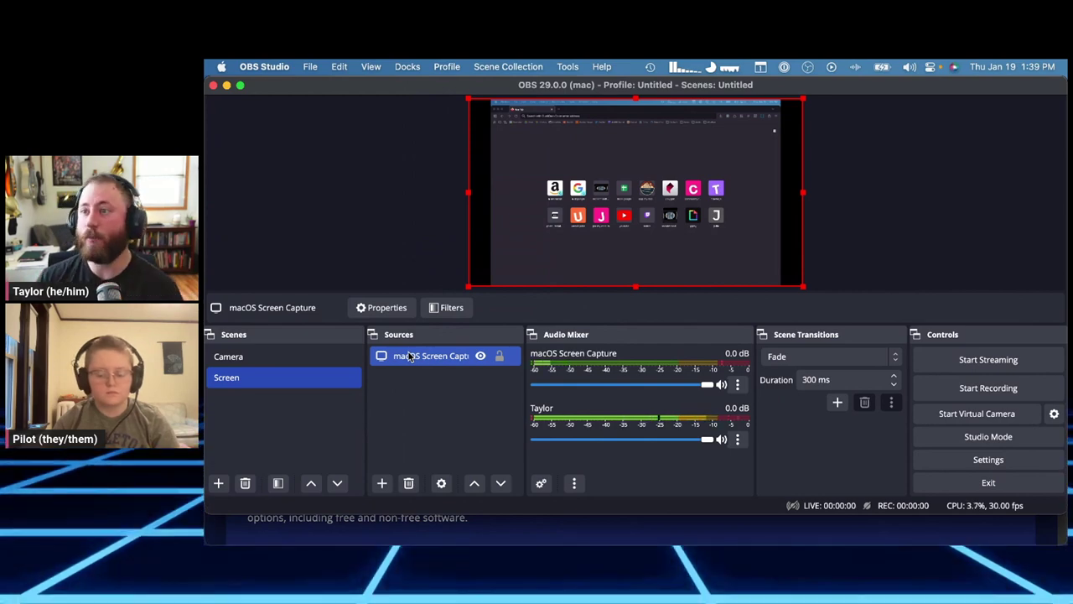
pyautogui.rightClick(414, 358)
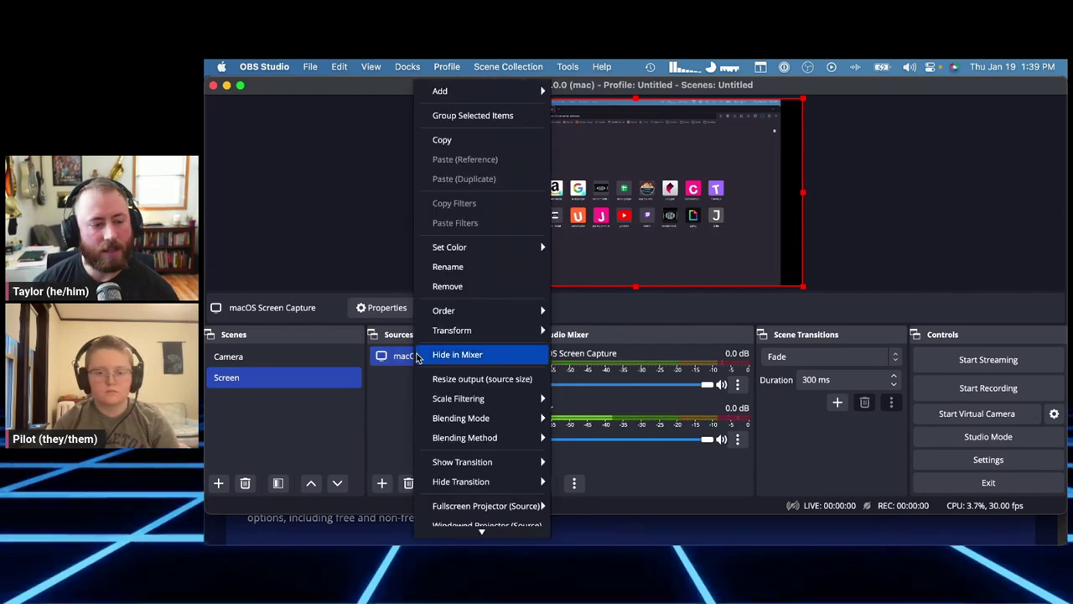
pyautogui.click(443, 140)
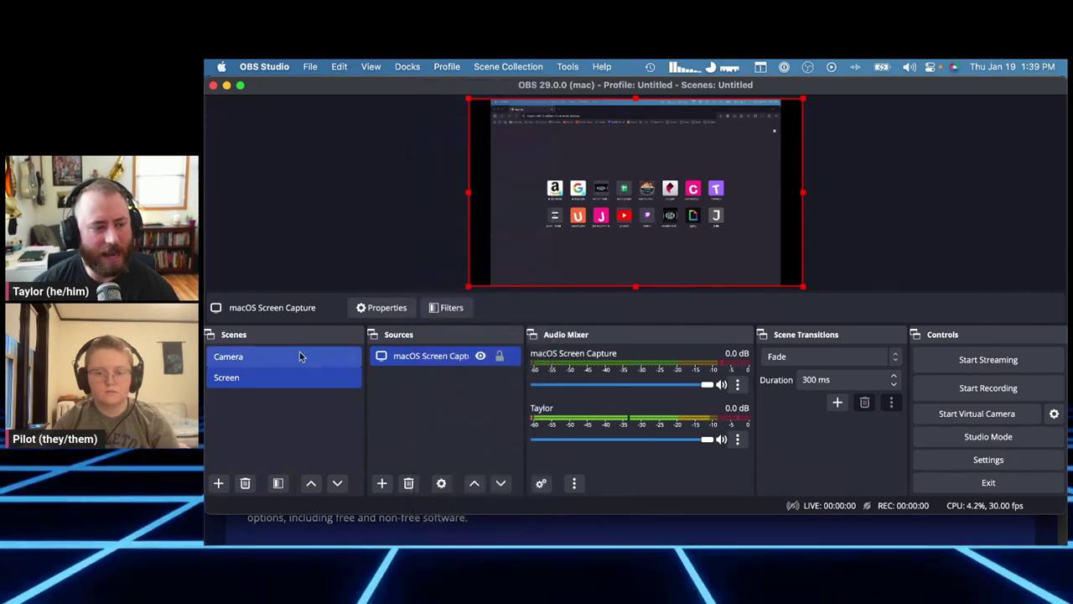
pyautogui.click(299, 352)
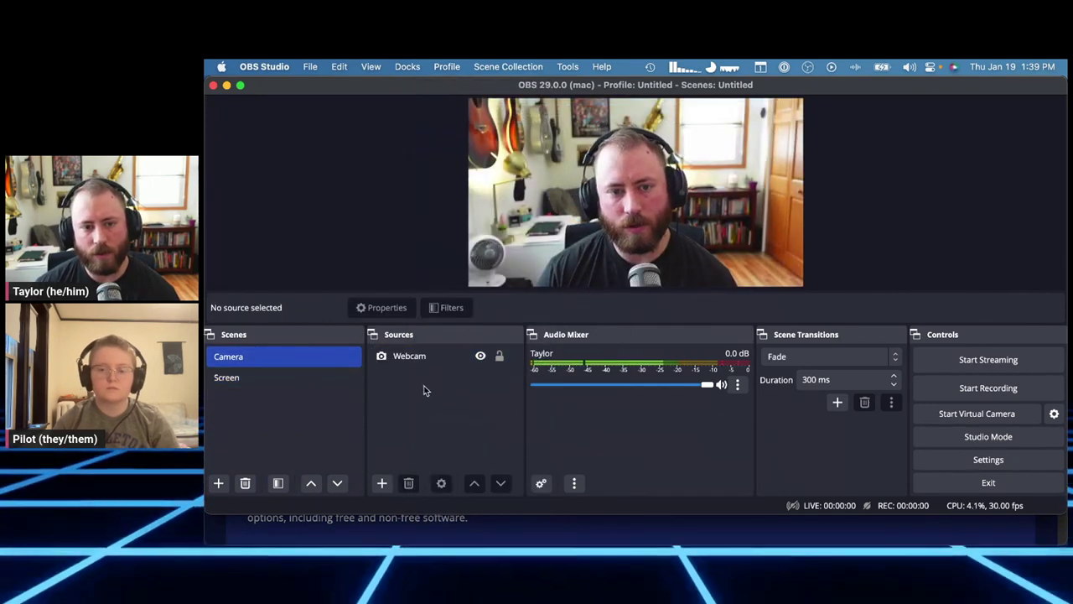
pyautogui.rightClick(423, 391)
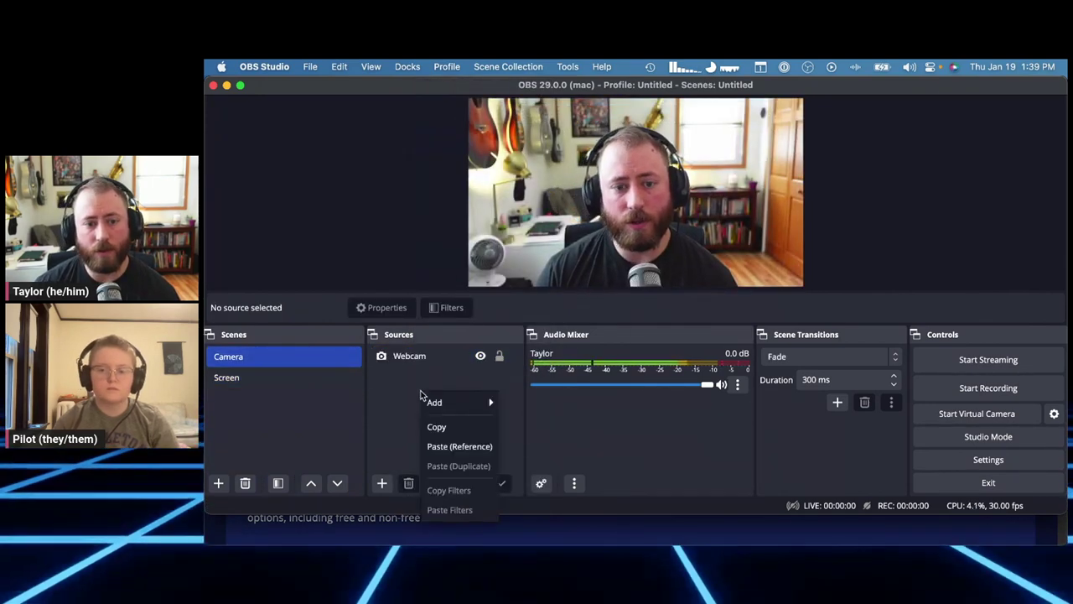
pyautogui.click(461, 447)
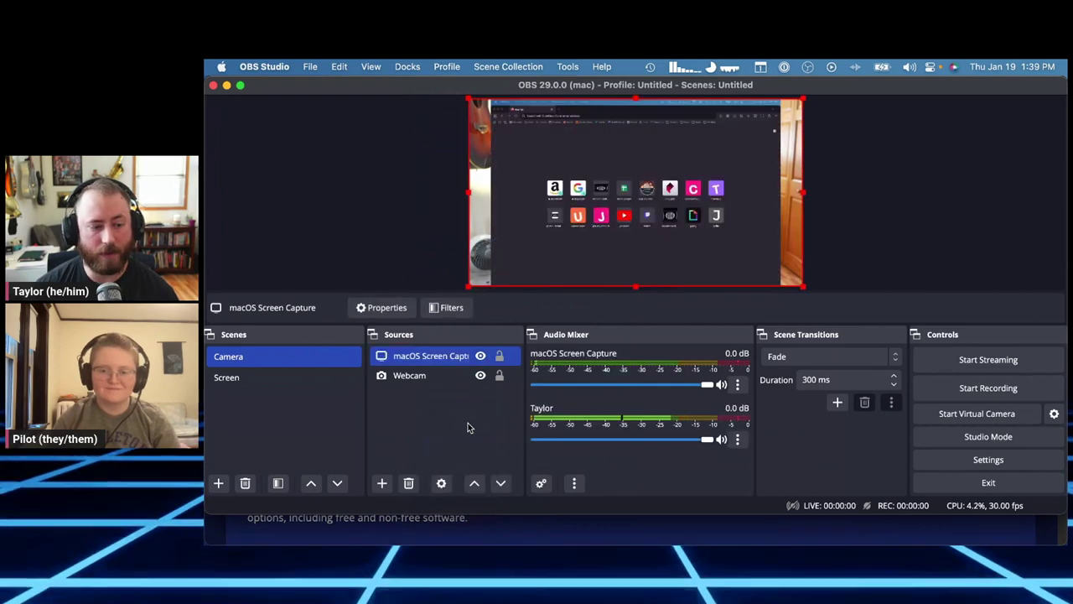
# Step: Hide the macOS Screen Capture source in the Camera scene and show it again to compare the audio mixer channels
pyautogui.keyDown('shift'); pyautogui.click(479, 379); pyautogui.keyUp('shift')
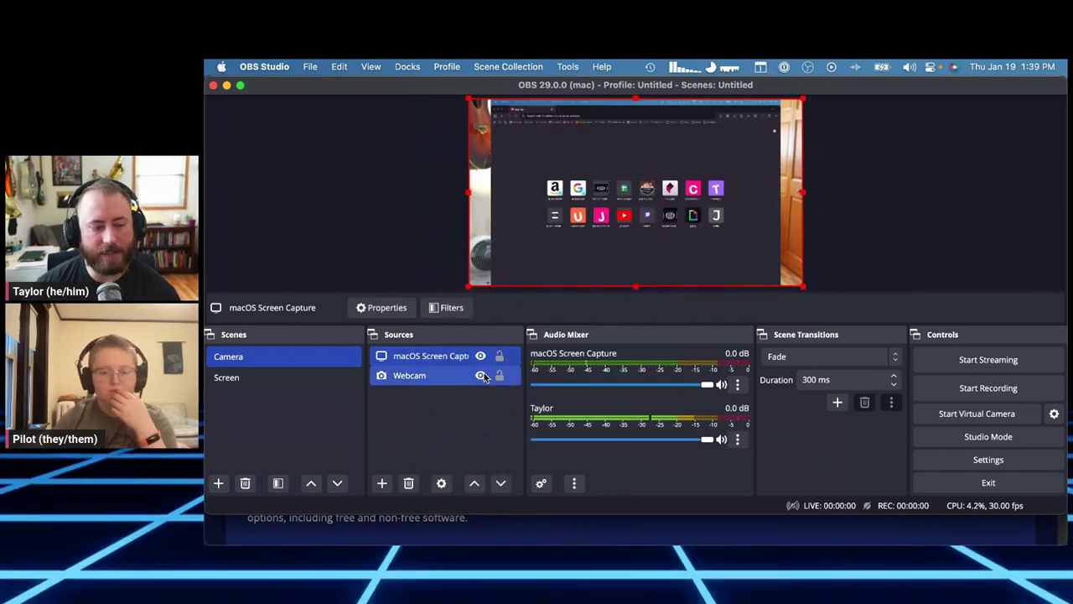
pyautogui.click(482, 359)
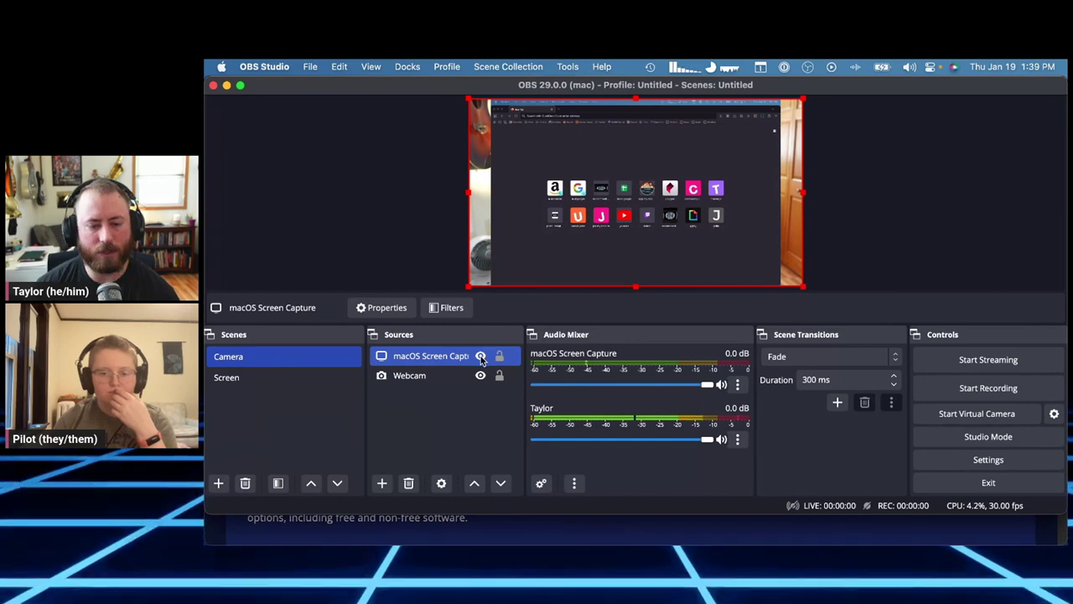
pyautogui.click(481, 356)
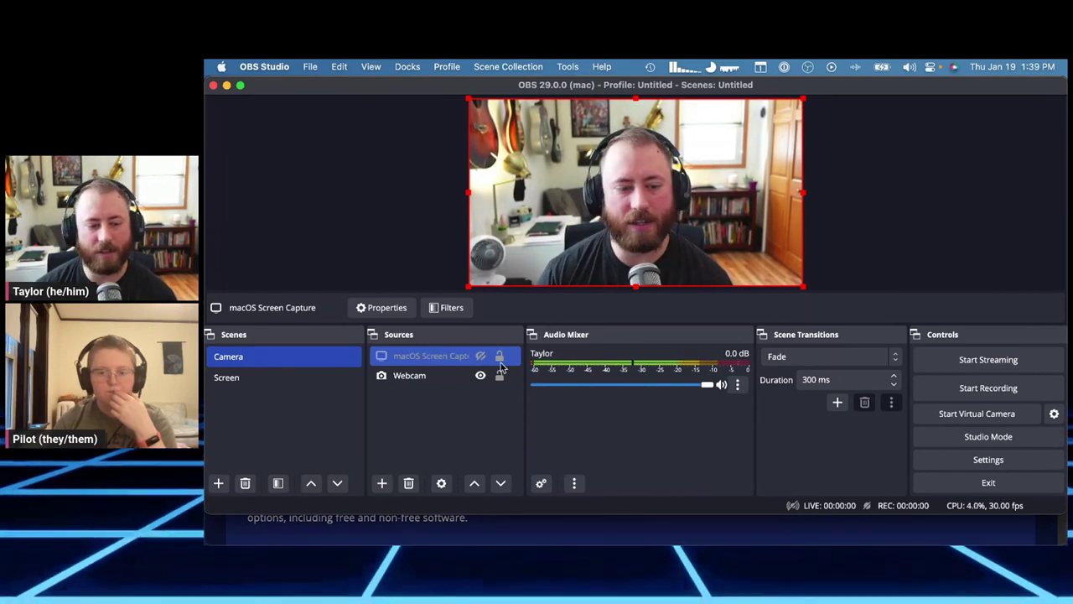
pyautogui.click(481, 357)
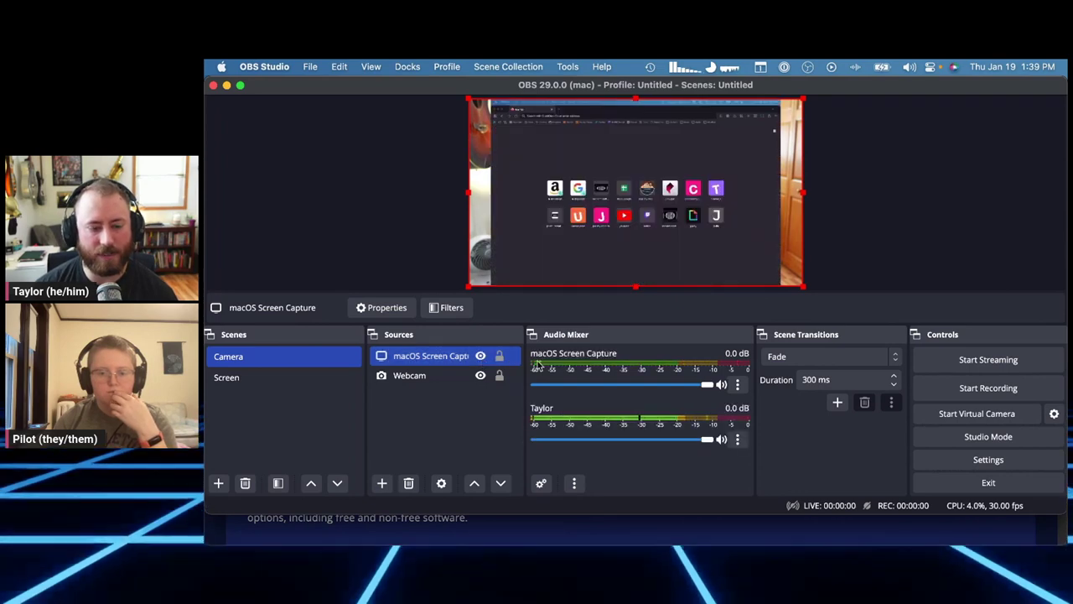
# Step: View the available options for the macOS Screen Capture channel in the audio mixer, and close them without changes
pyautogui.click(738, 385)
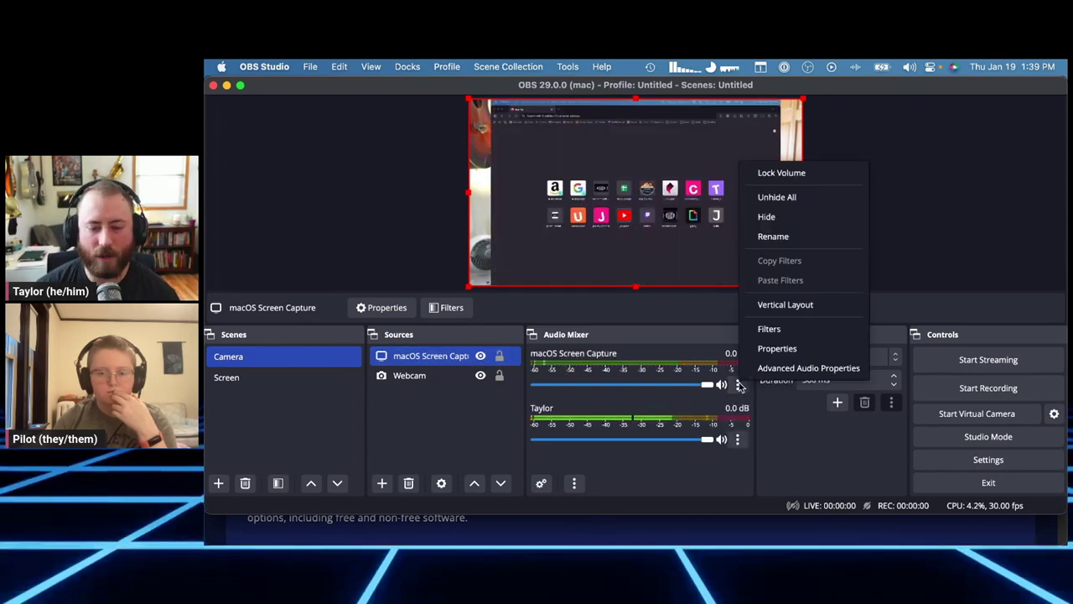
pyautogui.click(738, 385)
pyautogui.click(737, 385)
pyautogui.click(423, 347)
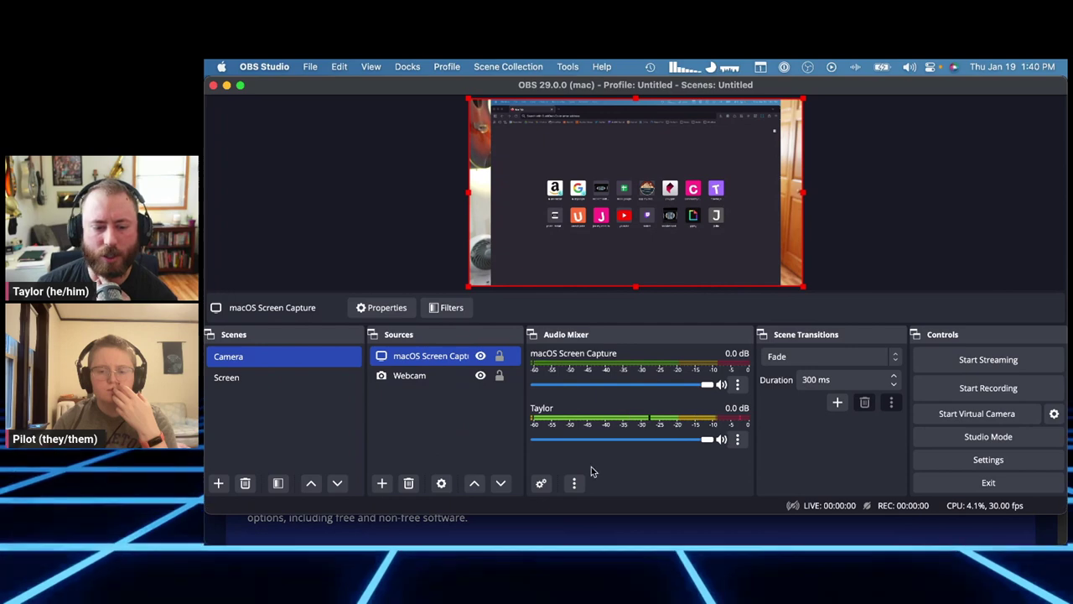
# Step: Remove the macOS Screen Capture source from the Camera scene and switch back to the Screen scene
pyautogui.rightClick(432, 356)
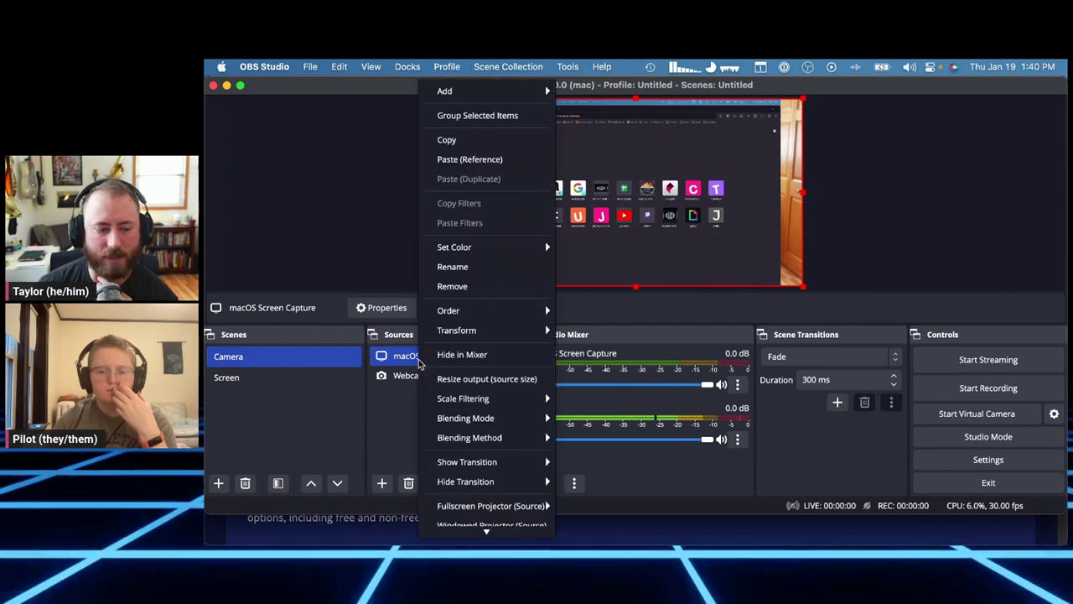
pyautogui.click(467, 260)
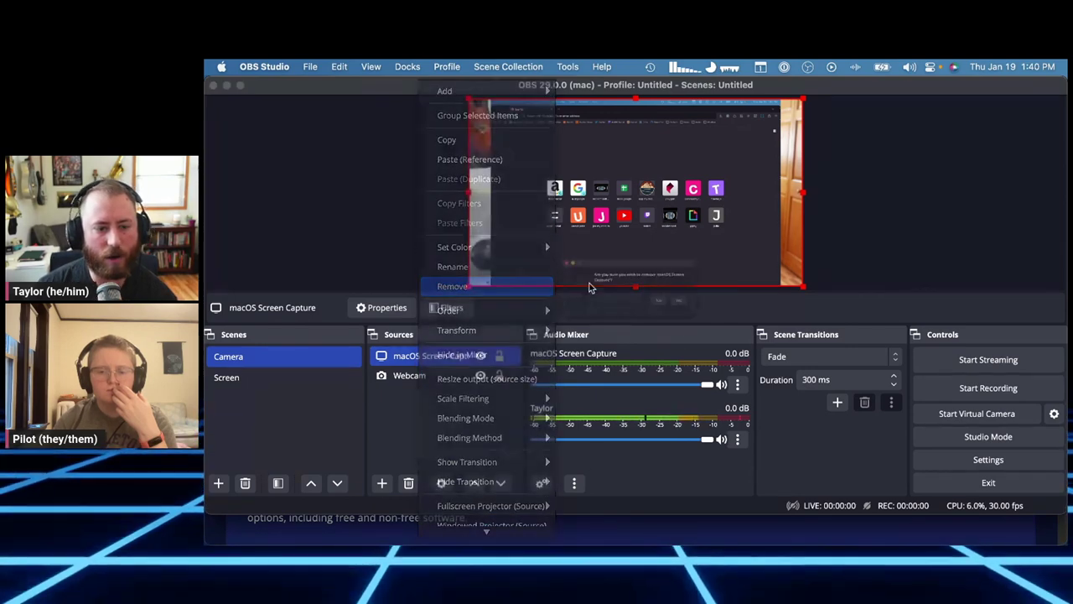
pyautogui.press('Return')
pyautogui.click(269, 382)
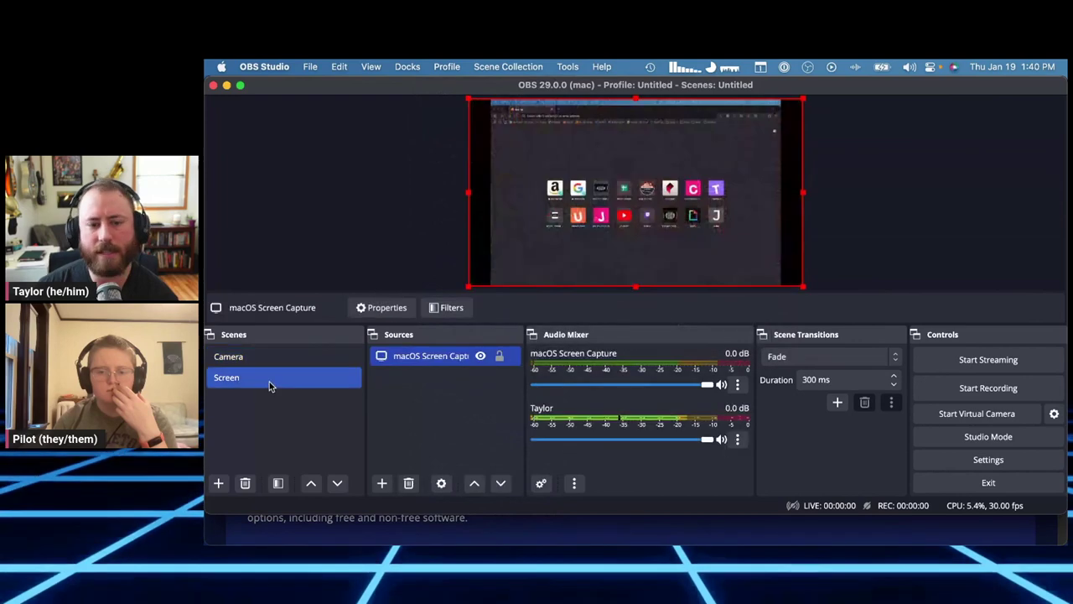
pyautogui.click(444, 358)
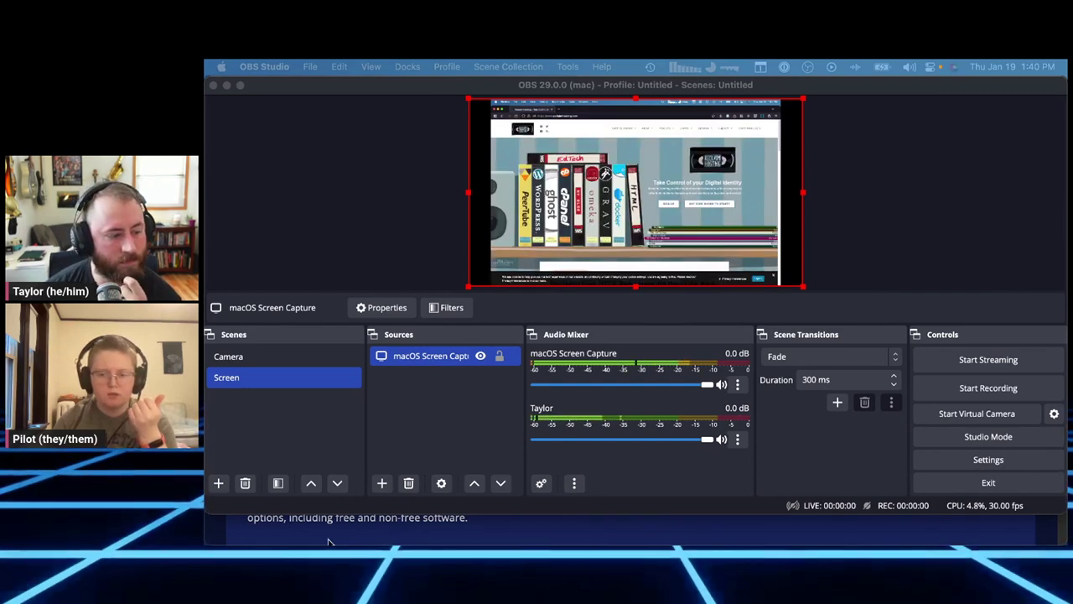
pyautogui.click(413, 404)
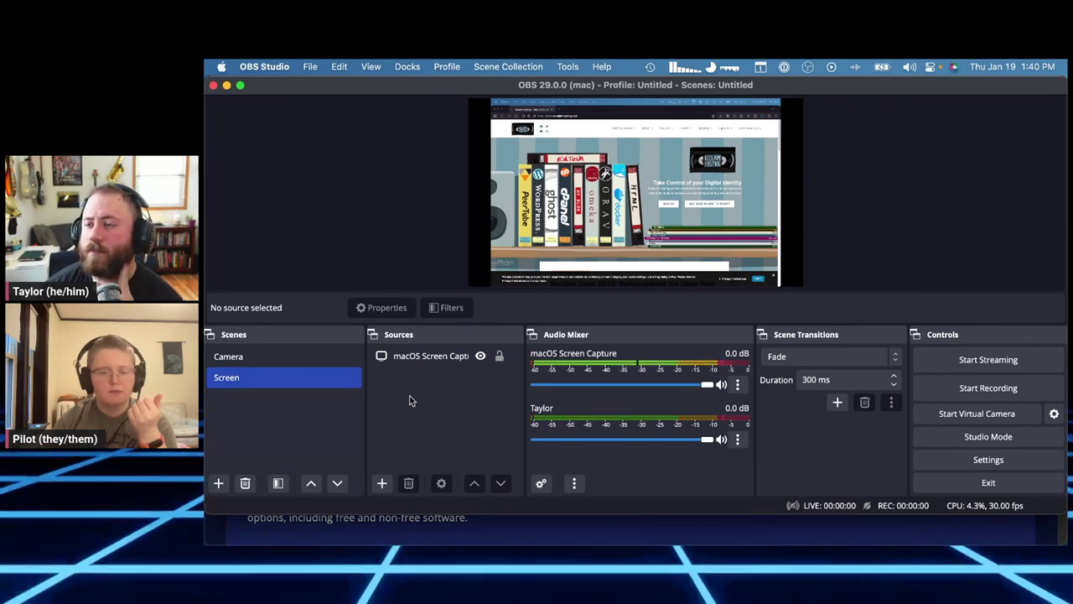
# Step: Hide the macOS Screen Capture source in the Screen scene and show it again to compare the audio mixer channels
pyautogui.click(344, 359)
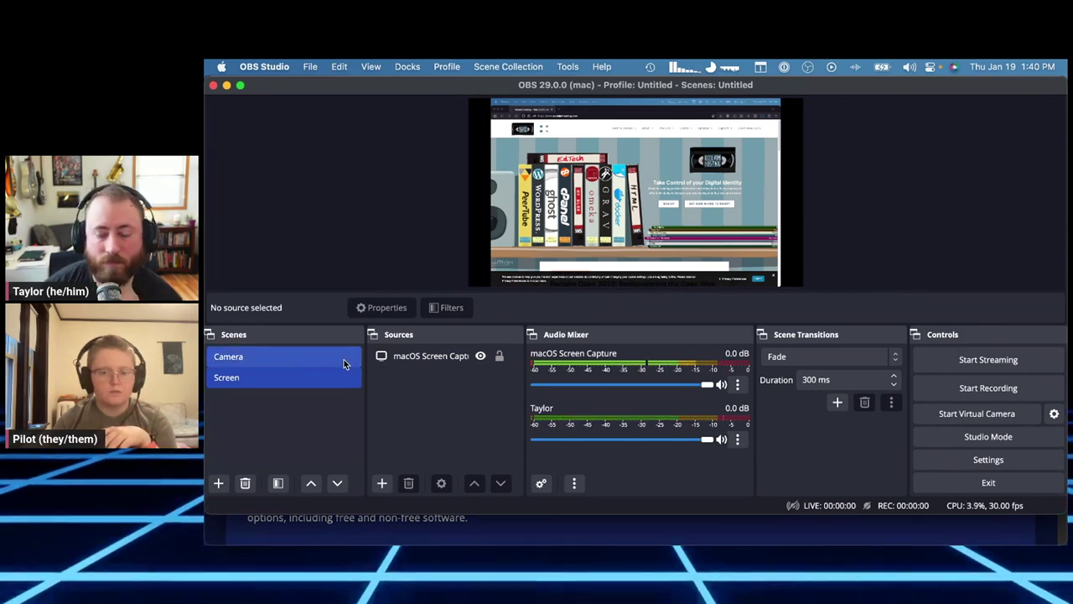
pyautogui.click(341, 358)
pyautogui.click(333, 383)
pyautogui.click(480, 362)
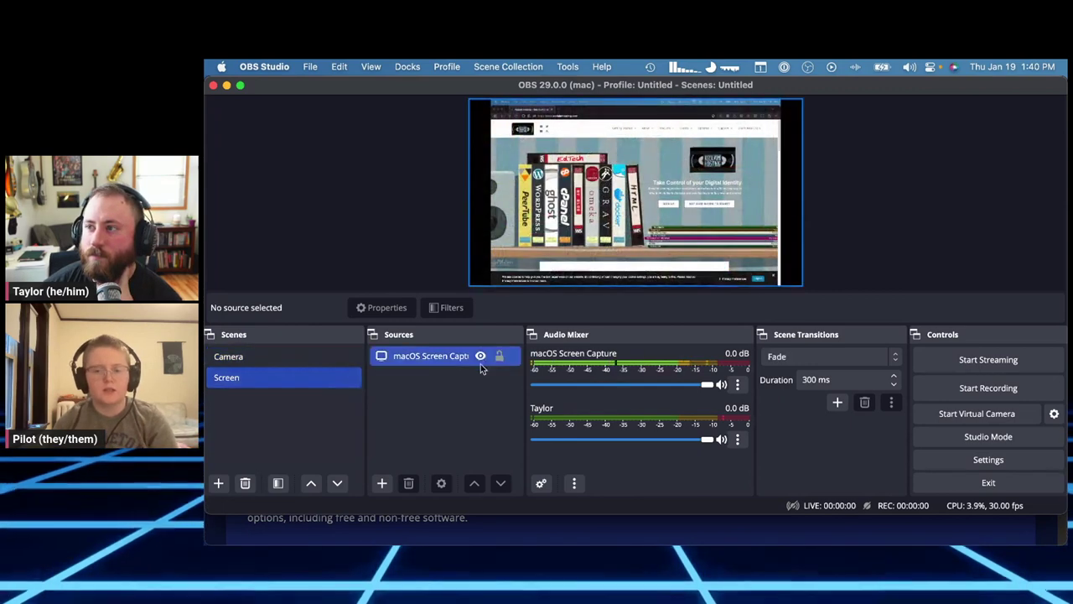
pyautogui.click(480, 357)
pyautogui.click(480, 357)
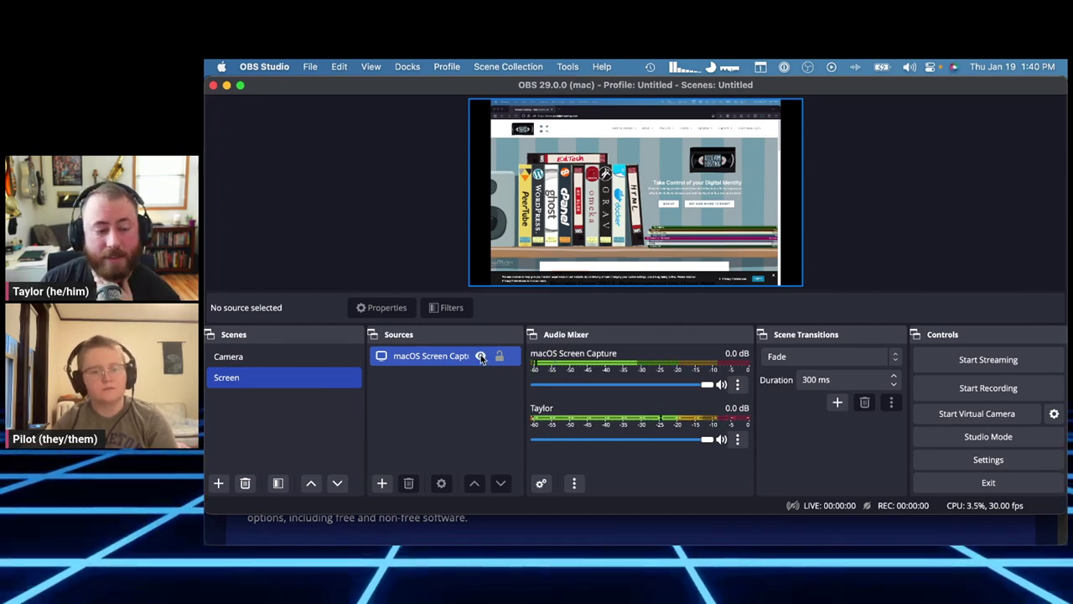
pyautogui.click(481, 356)
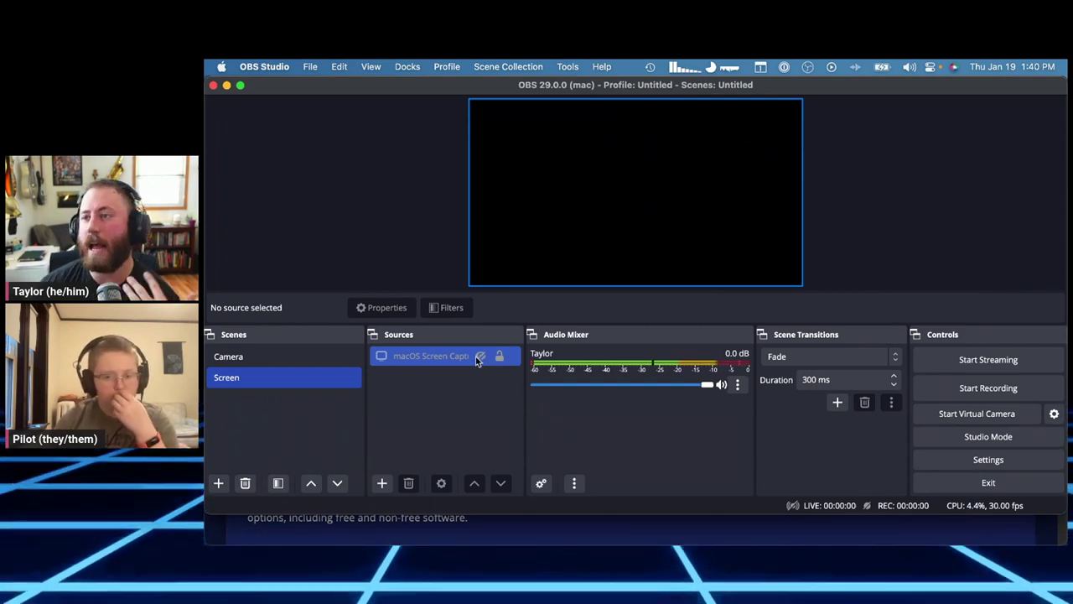
pyautogui.click(481, 356)
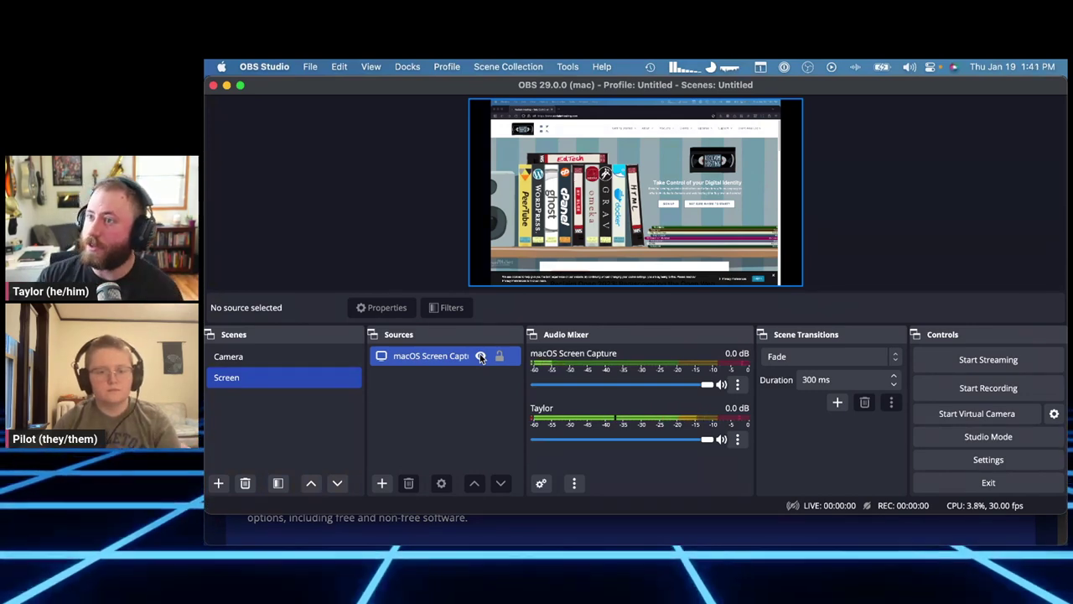
pyautogui.click(484, 408)
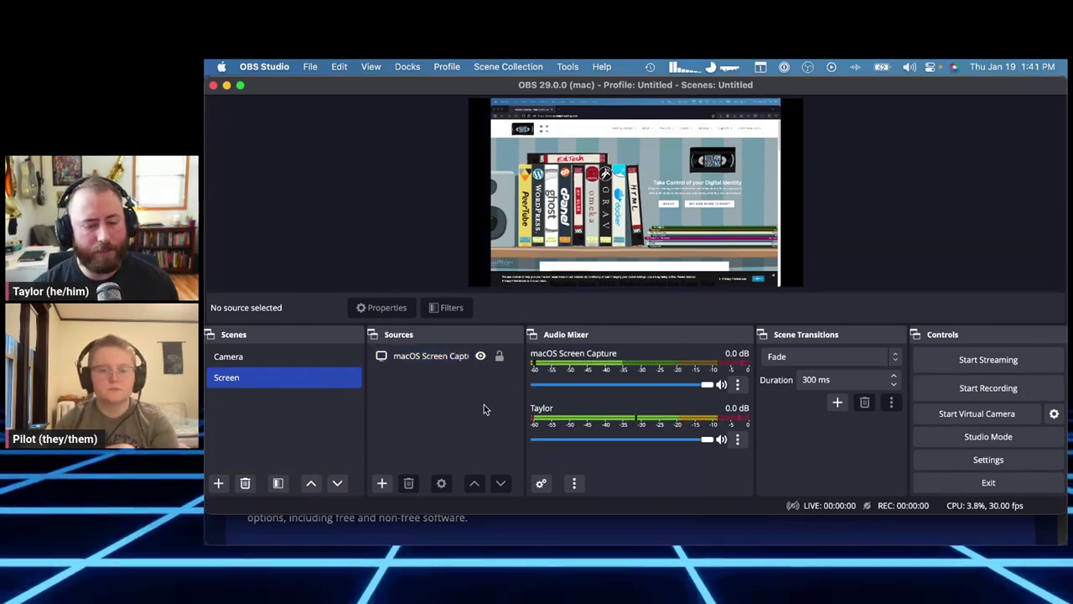
pyautogui.click(424, 360)
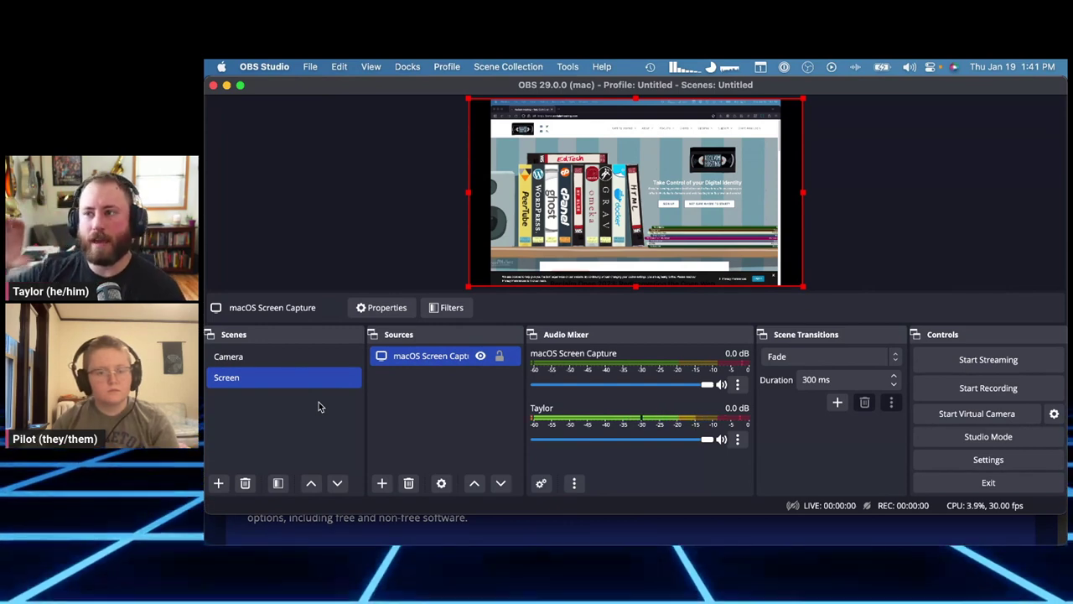
# Step: Create a new scene named "Screen + Camera"
pyautogui.click(220, 484)
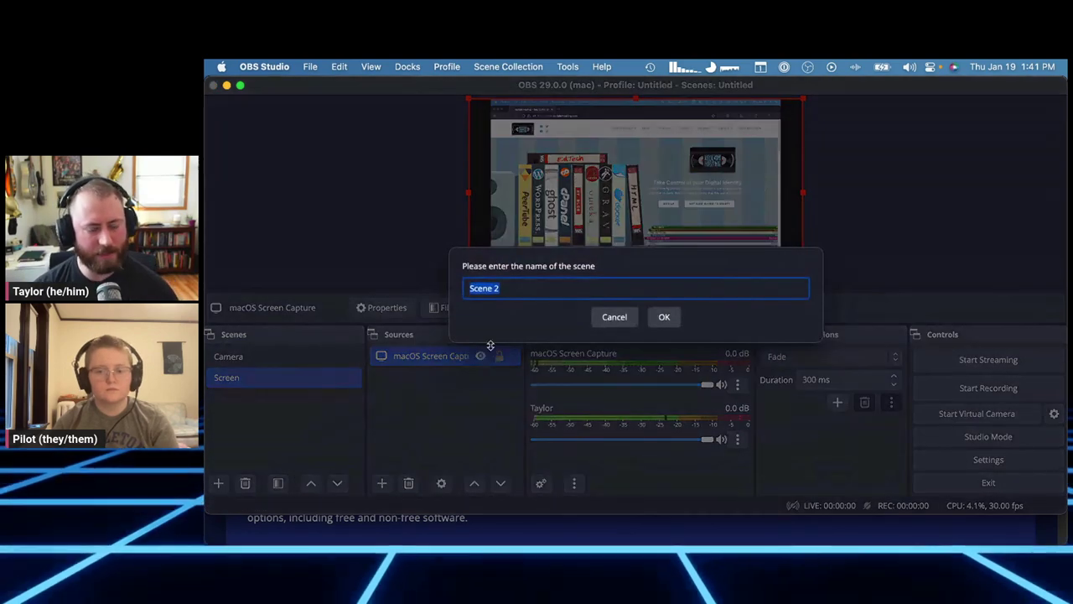
pyautogui.write('Screen ')
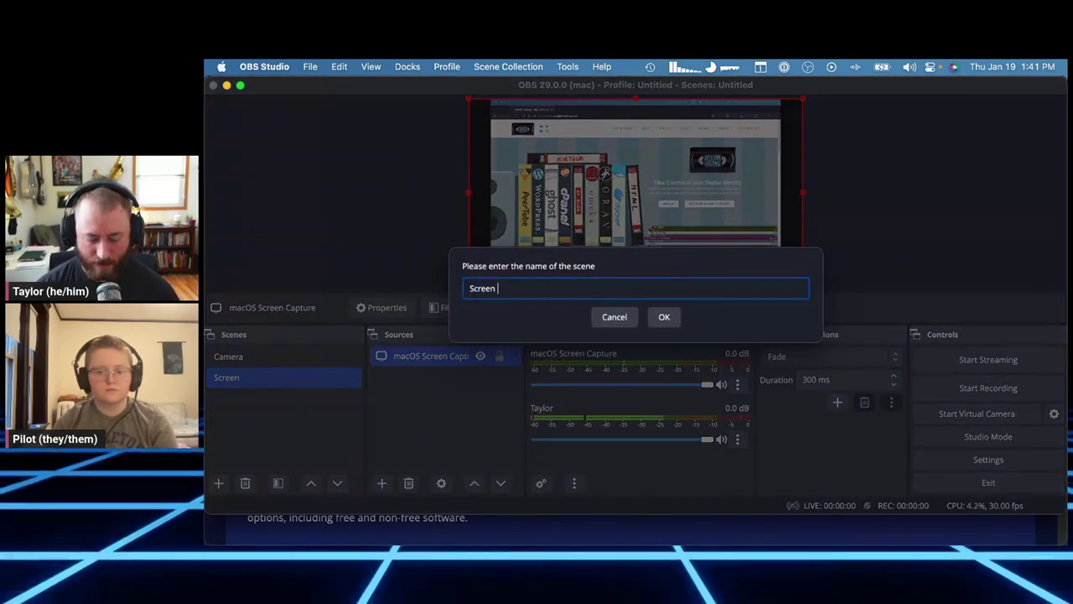
pyautogui.write('+ Camera')
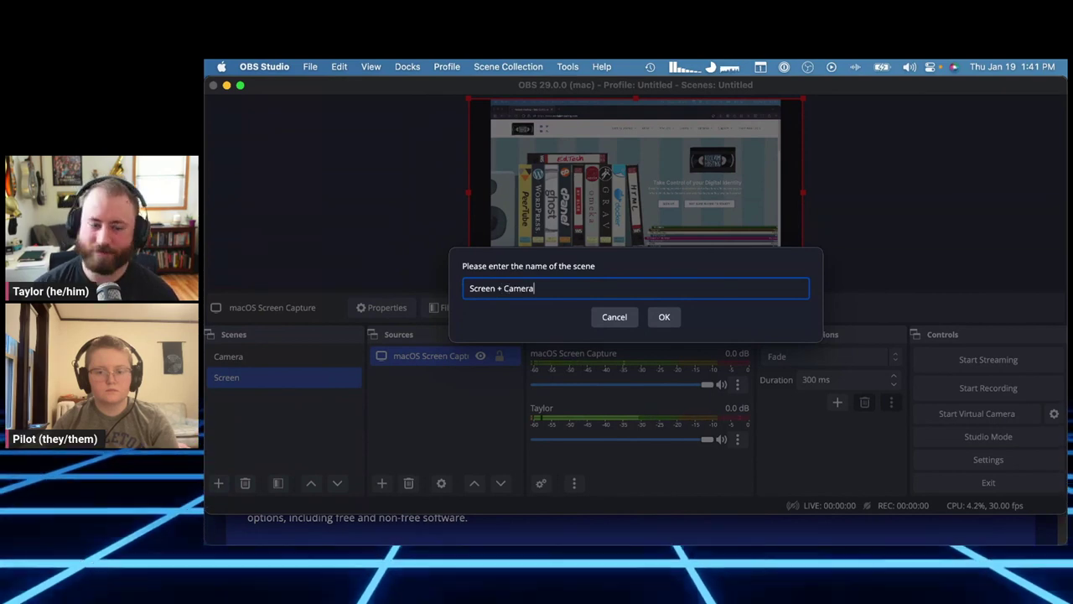
pyautogui.click(664, 326)
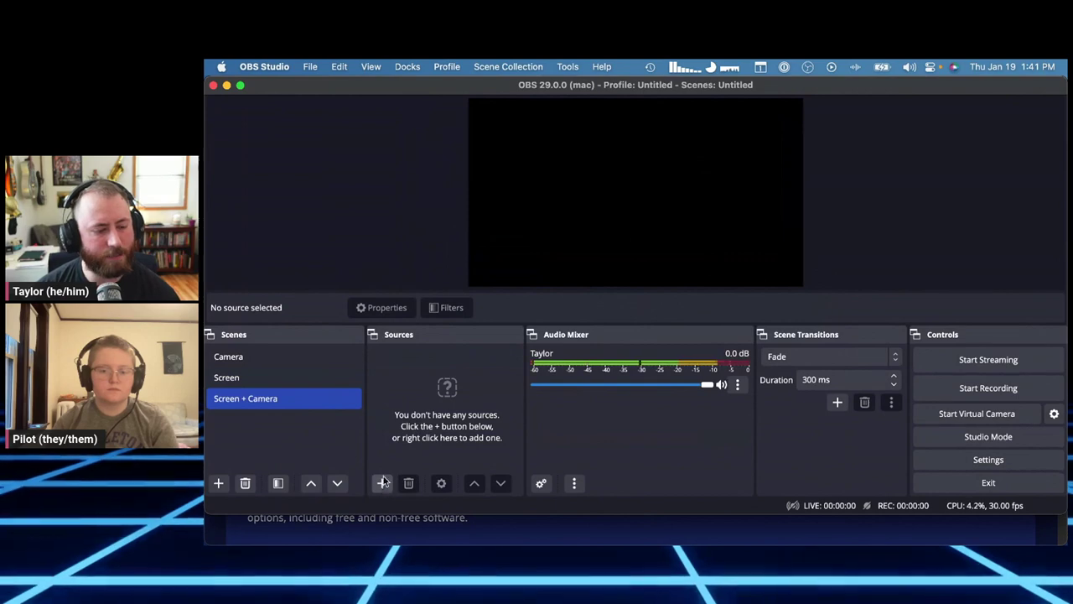
# Step: Copy the macOS Screen Capture source from the Screen scene and paste it as a reference into the Screen + Camera scene
pyautogui.click(323, 379)
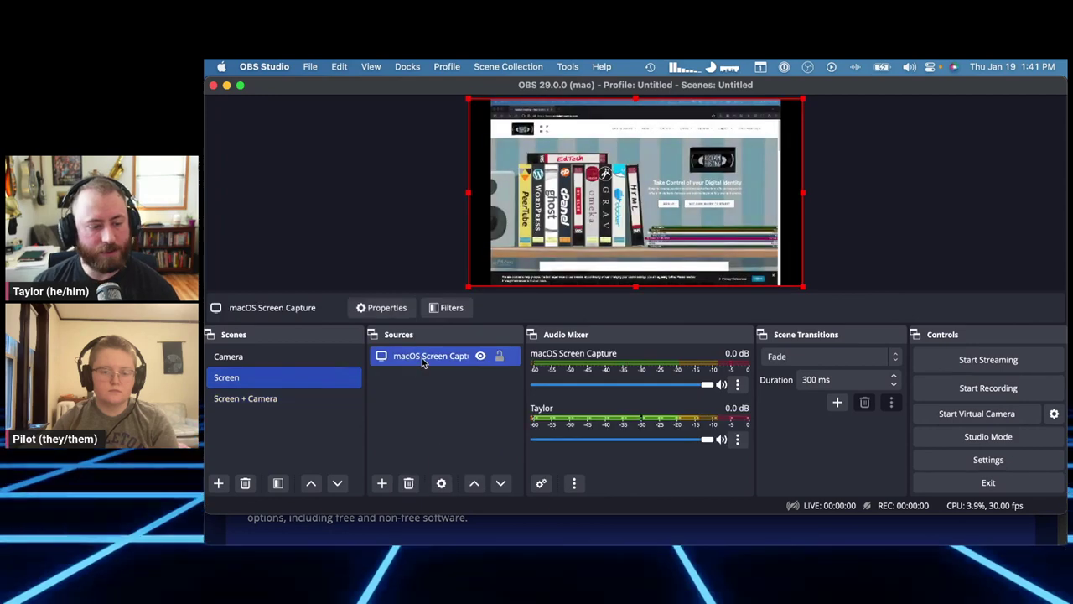
pyautogui.rightClick(422, 358)
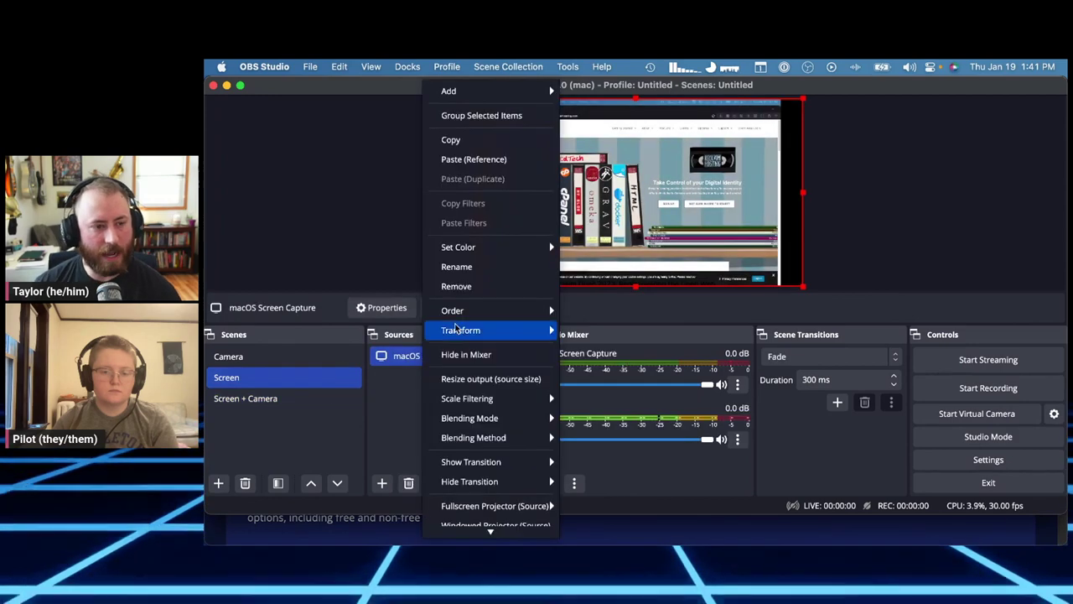
pyautogui.click(469, 141)
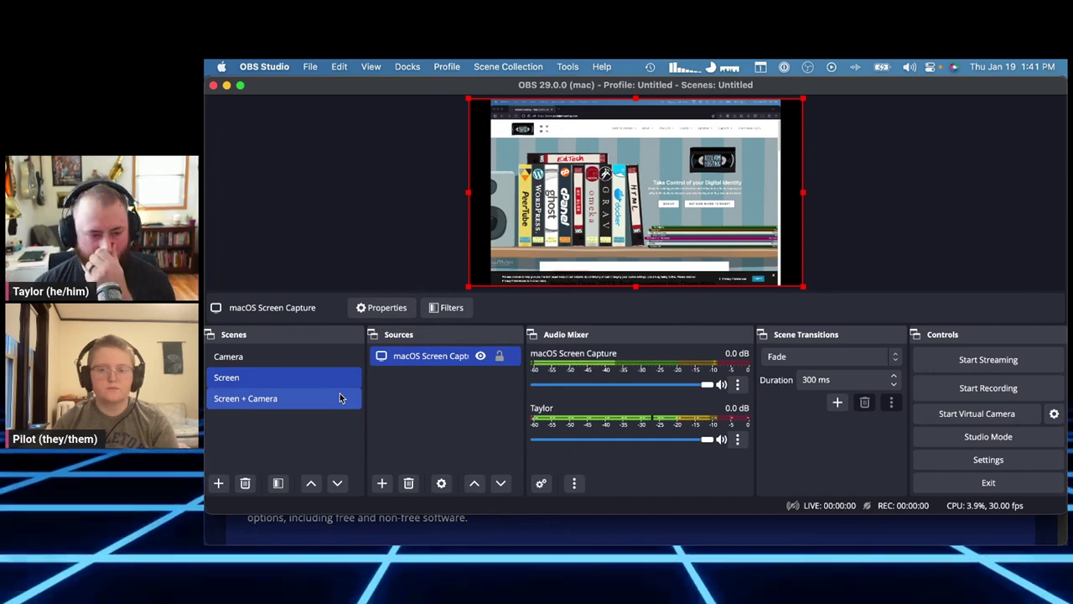
pyautogui.click(332, 402)
pyautogui.rightClick(389, 385)
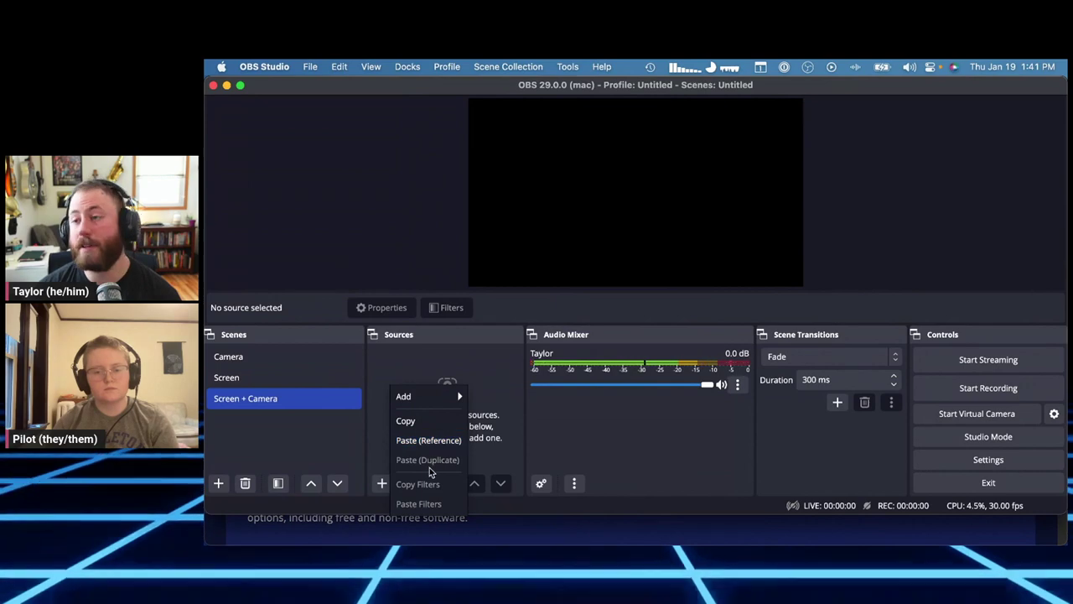
pyautogui.click(424, 441)
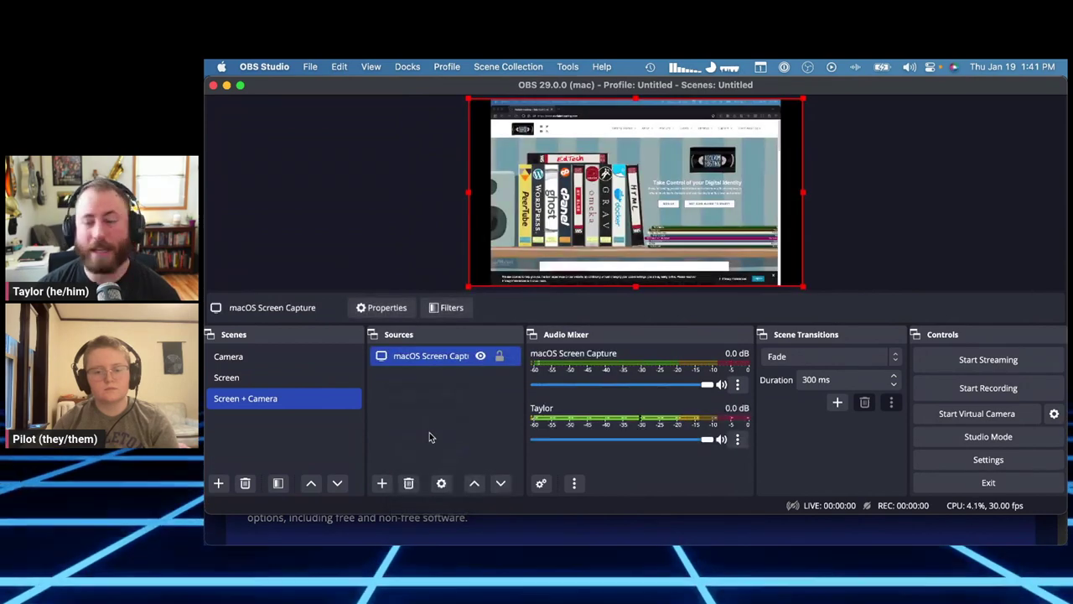
pyautogui.click(430, 423)
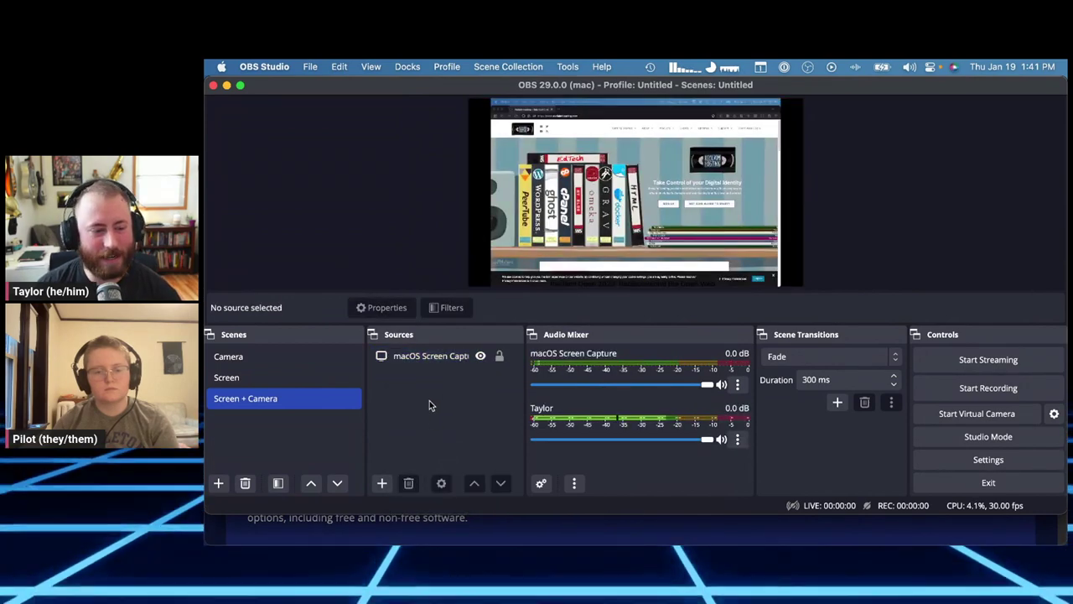
# Step: Copy the Webcam source from the Camera scene and paste it as a reference into the Screen + Camera scene
pyautogui.click(317, 365)
pyautogui.click(404, 361)
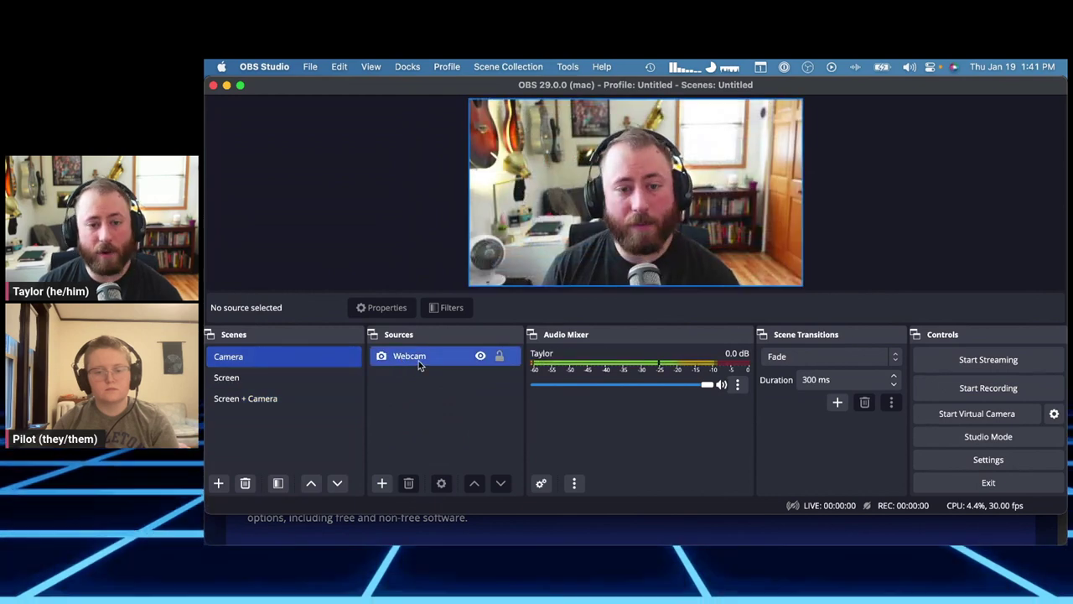
pyautogui.rightClick(419, 361)
pyautogui.click(408, 213)
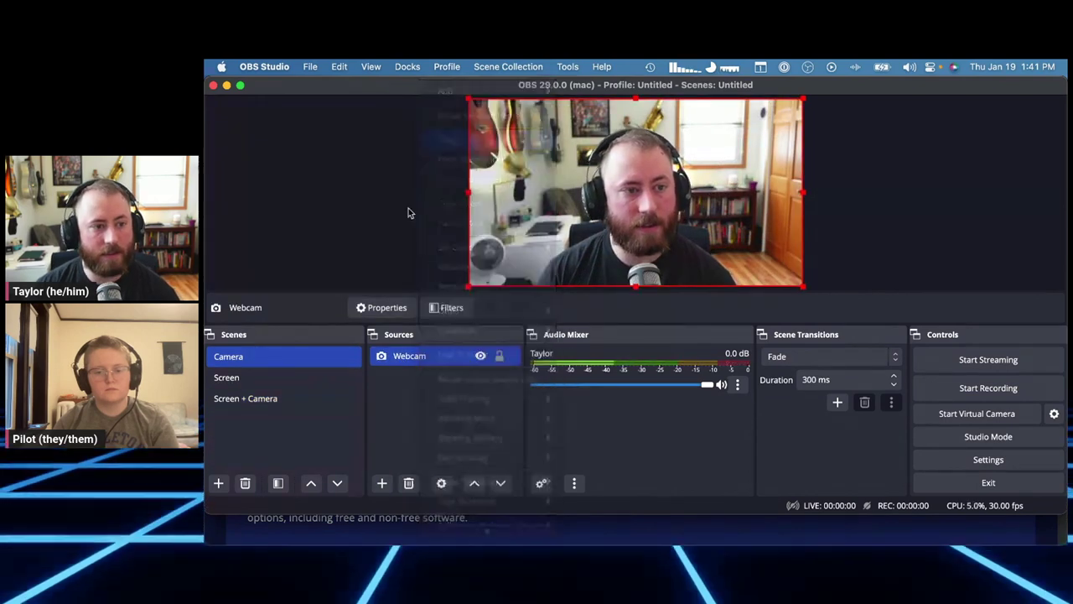
pyautogui.click(296, 402)
pyautogui.rightClick(466, 394)
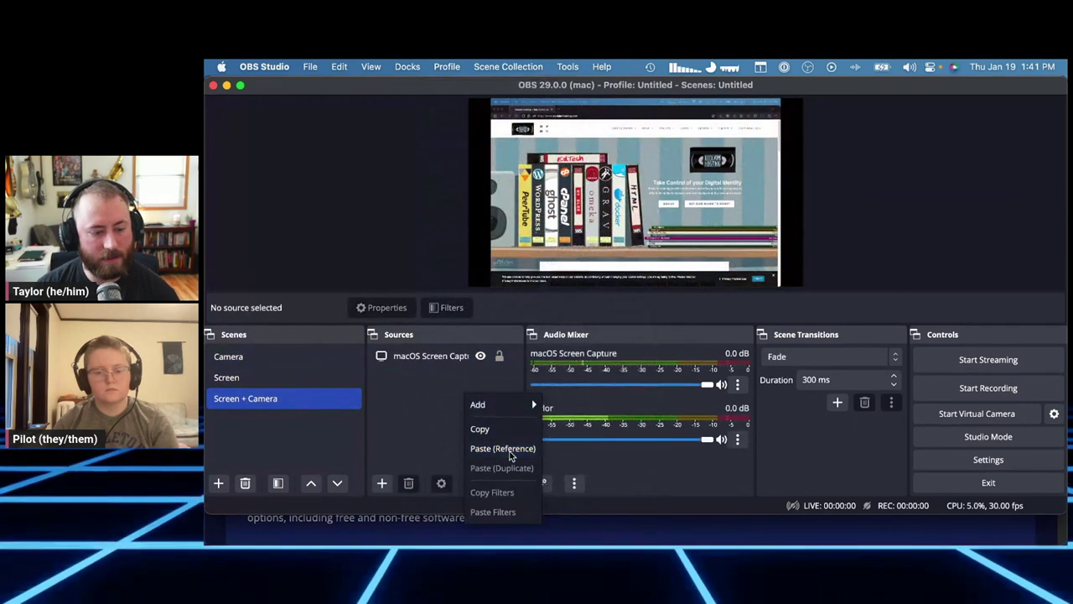
pyautogui.click(503, 448)
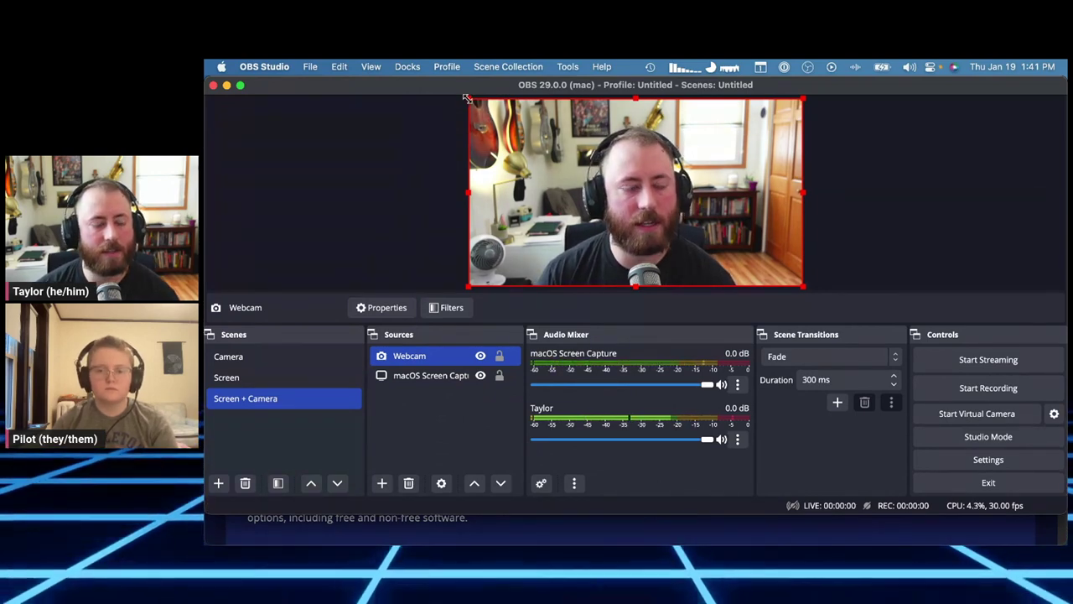
# Step: Shrink the Webcam source to a small inset in the canvas's lower-right corner and shift it slightly inward from the edges
pyautogui.moveTo(467, 98); pyautogui.dragTo(724, 246)
pyautogui.click(807, 243)
pyautogui.click(795, 265)
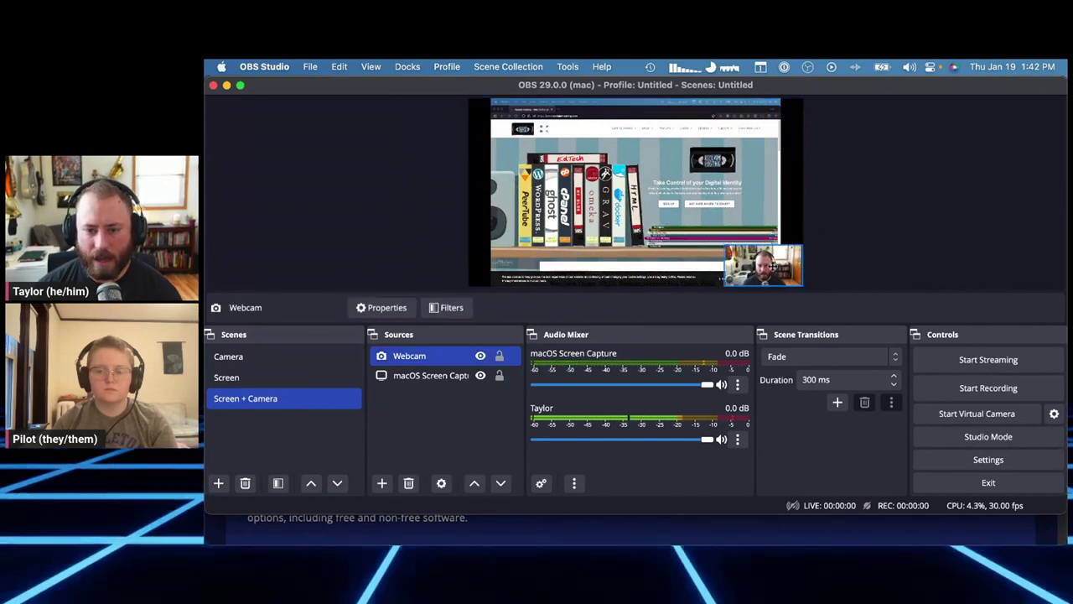
pyautogui.moveTo(795, 265); pyautogui.dragTo(817, 265)
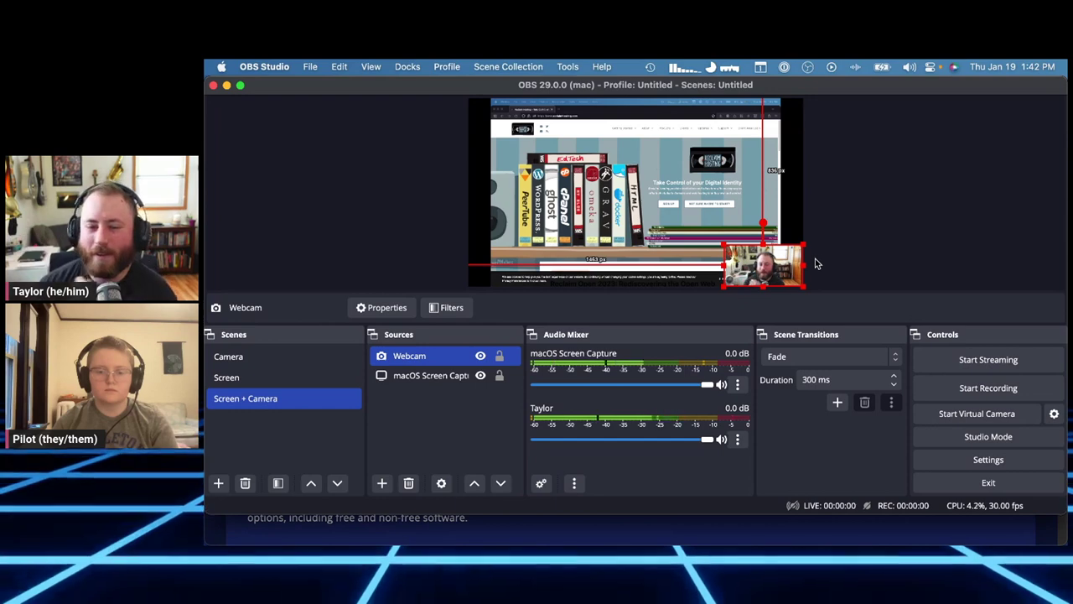
pyautogui.click(818, 264)
pyautogui.click(766, 271)
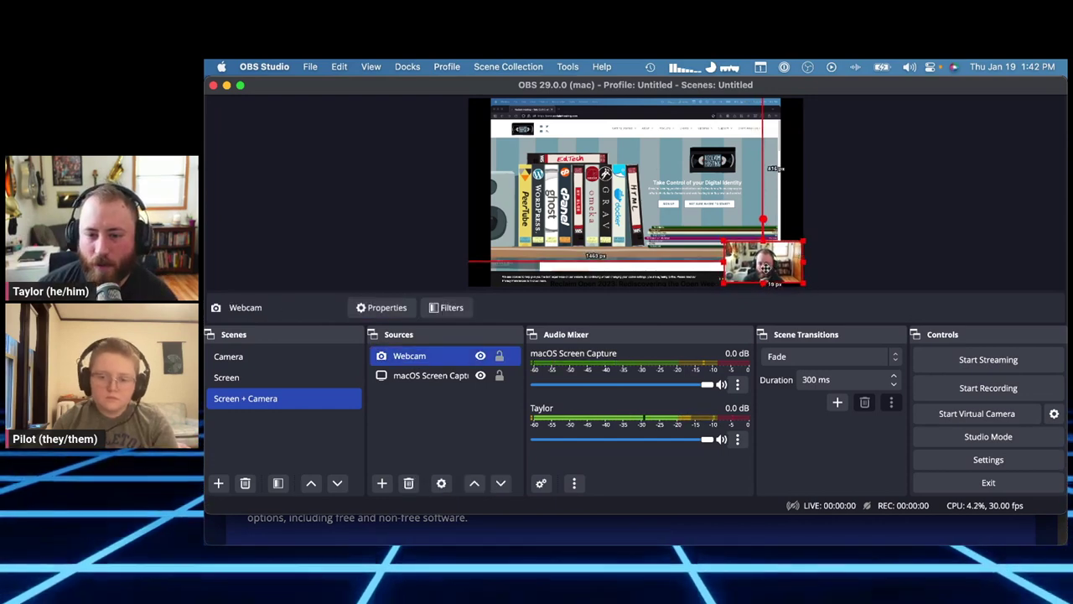
pyautogui.moveTo(766, 269); pyautogui.dragTo(761, 266)
pyautogui.click(859, 270)
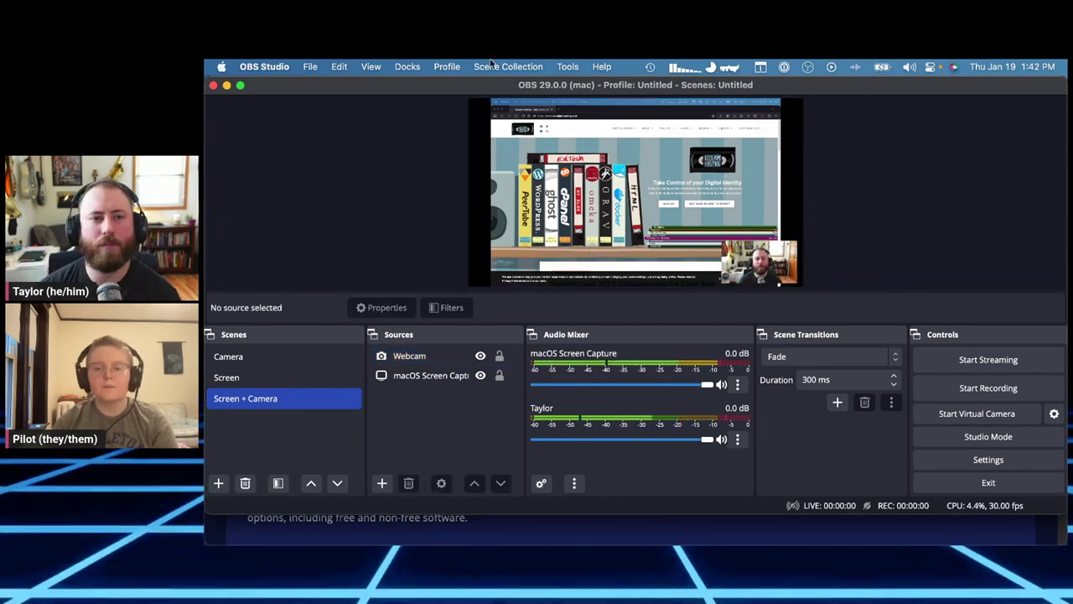
# Step: Fine-tune the webcam inset's position in the lower-right corner, leaving about 30 px to the canvas's right edge and 24 px below
pyautogui.click(373, 67)
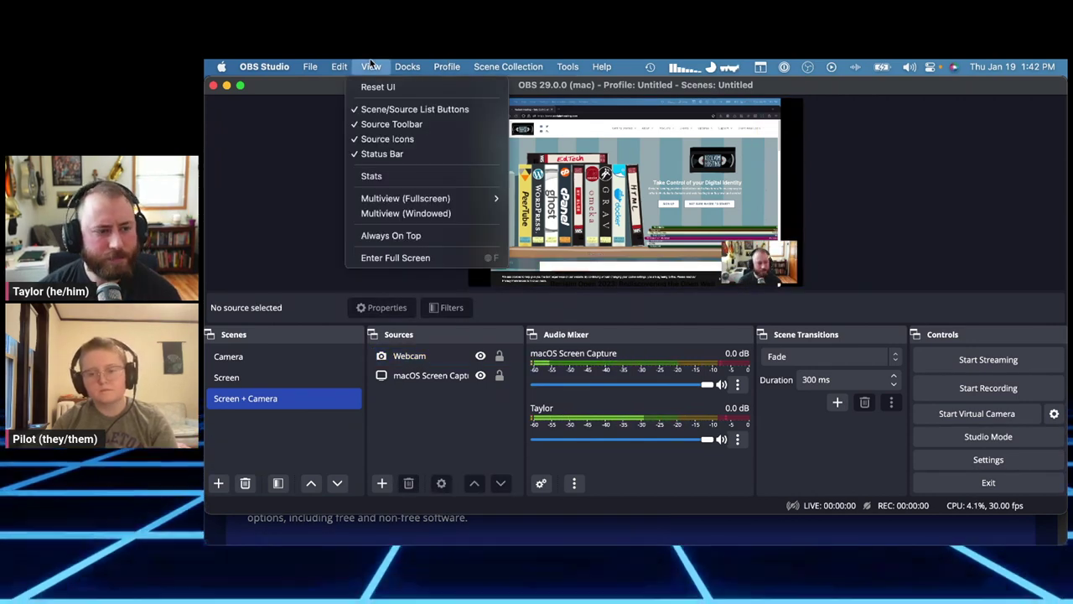
pyautogui.click(761, 268)
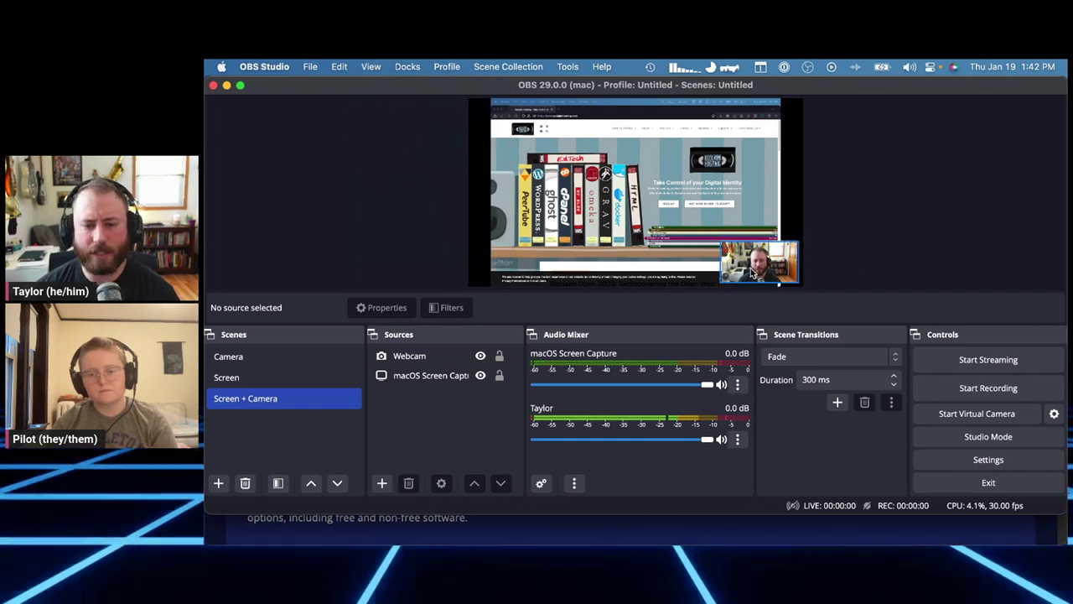
pyautogui.click(754, 270)
pyautogui.moveTo(755, 270); pyautogui.dragTo(782, 270)
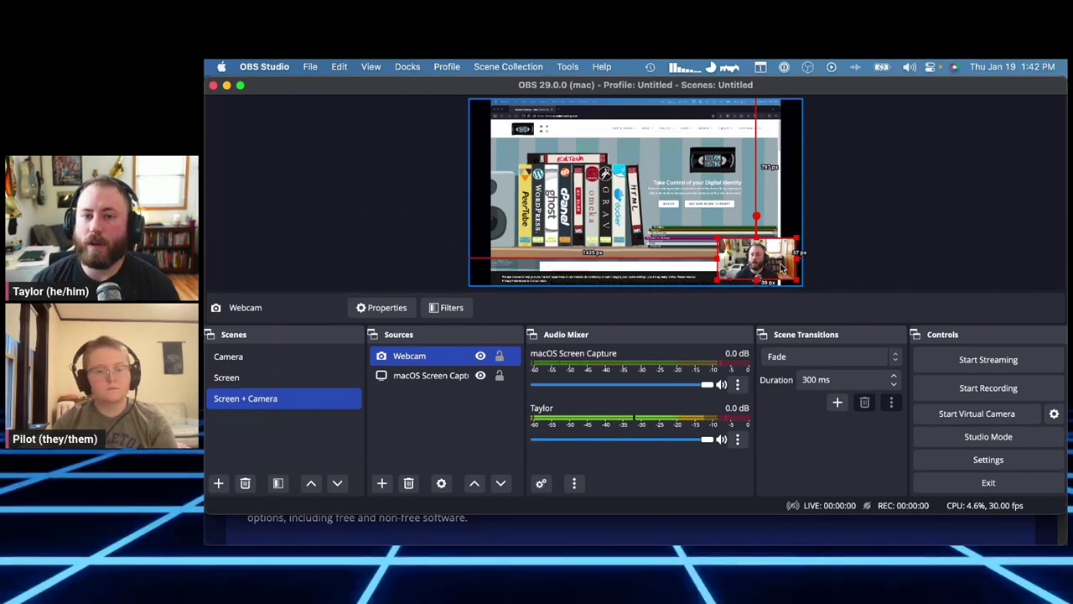
pyautogui.click(846, 257)
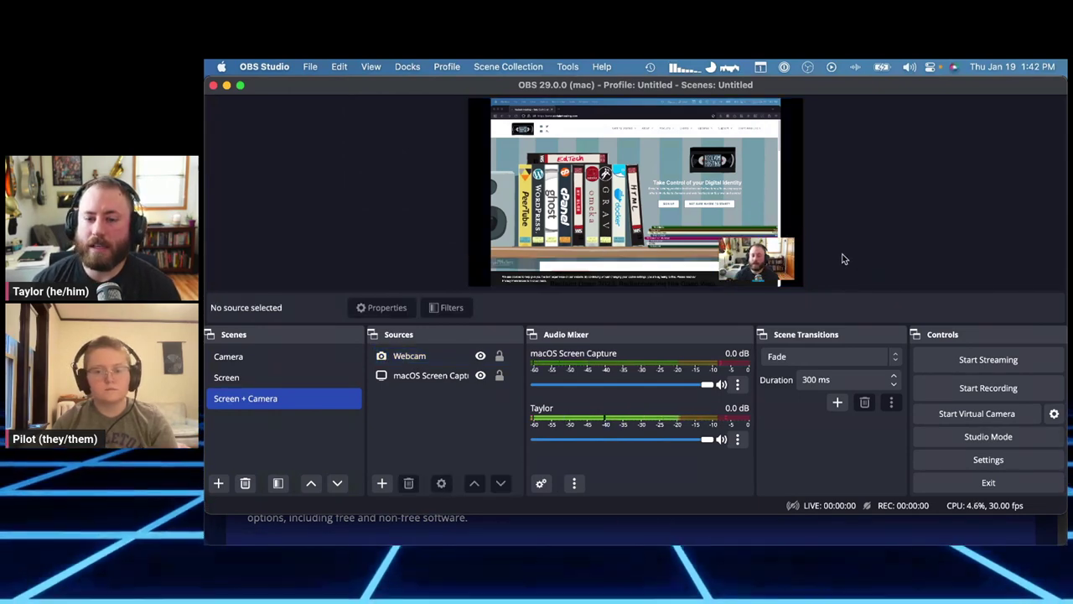
pyautogui.click(764, 262)
pyautogui.moveTo(758, 254); pyautogui.dragTo(768, 263)
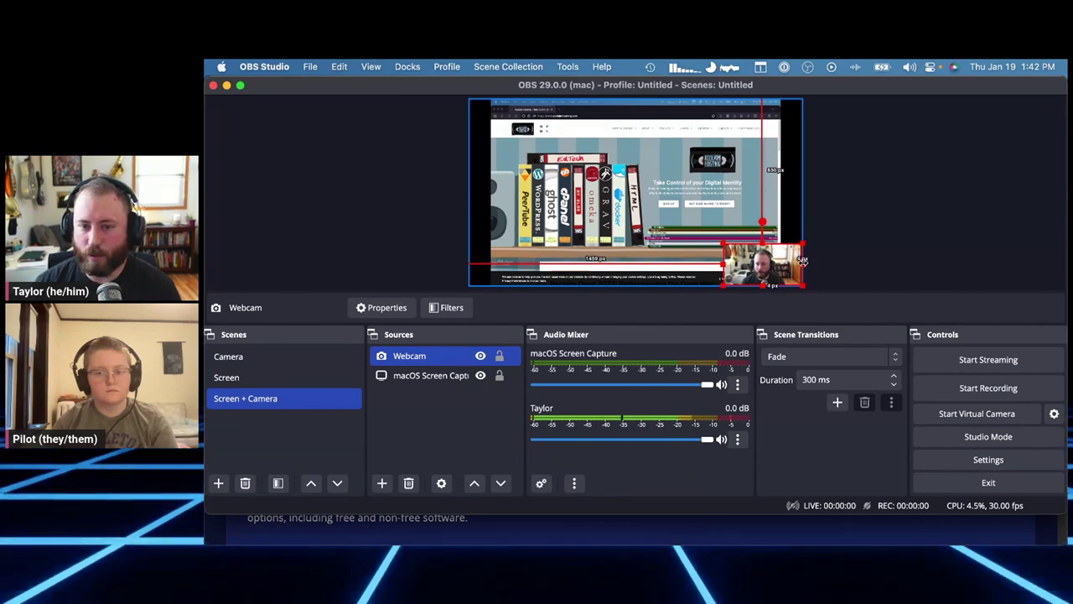
pyautogui.click(864, 265)
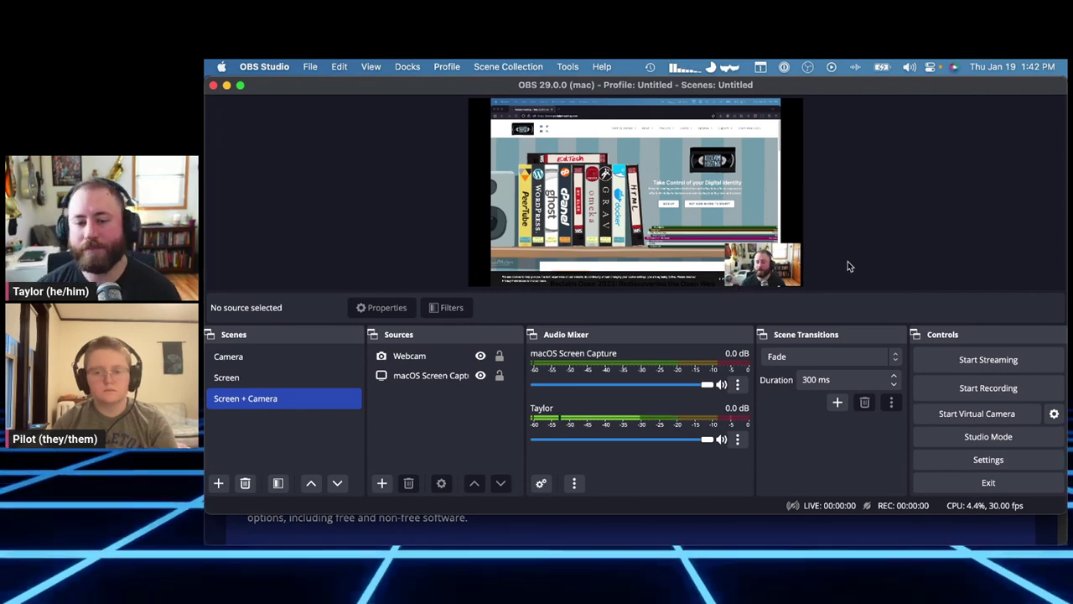
pyautogui.moveTo(771, 265)
pyautogui.mouseDown()
pyautogui.moveTo(783, 274)
pyautogui.moveTo(773, 267)
pyautogui.mouseUp()
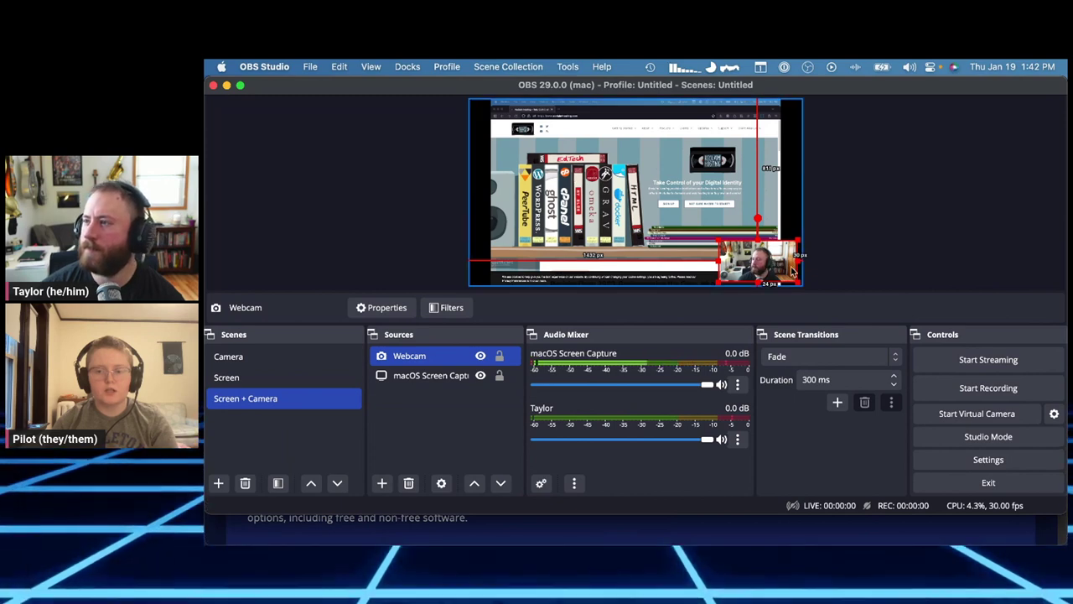
pyautogui.click(887, 256)
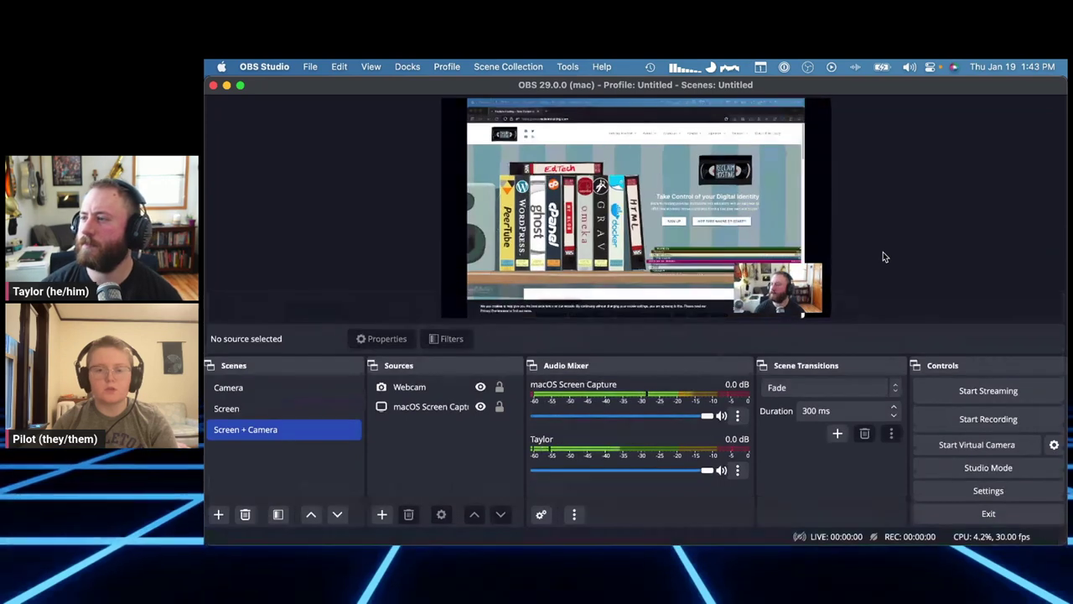
# Step: Stretch the macOS Screen Capture source past the canvas's lower edge so that the captured desktop fills the full canvas width
pyautogui.hotkey('ctrl', 'alt', 'Return')
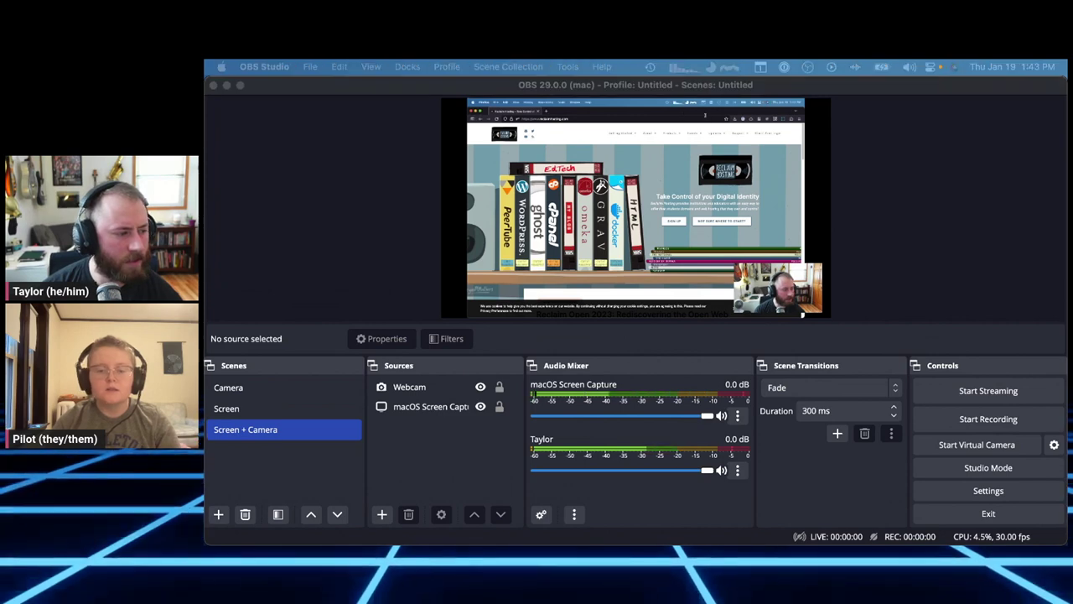
pyautogui.click(625, 309)
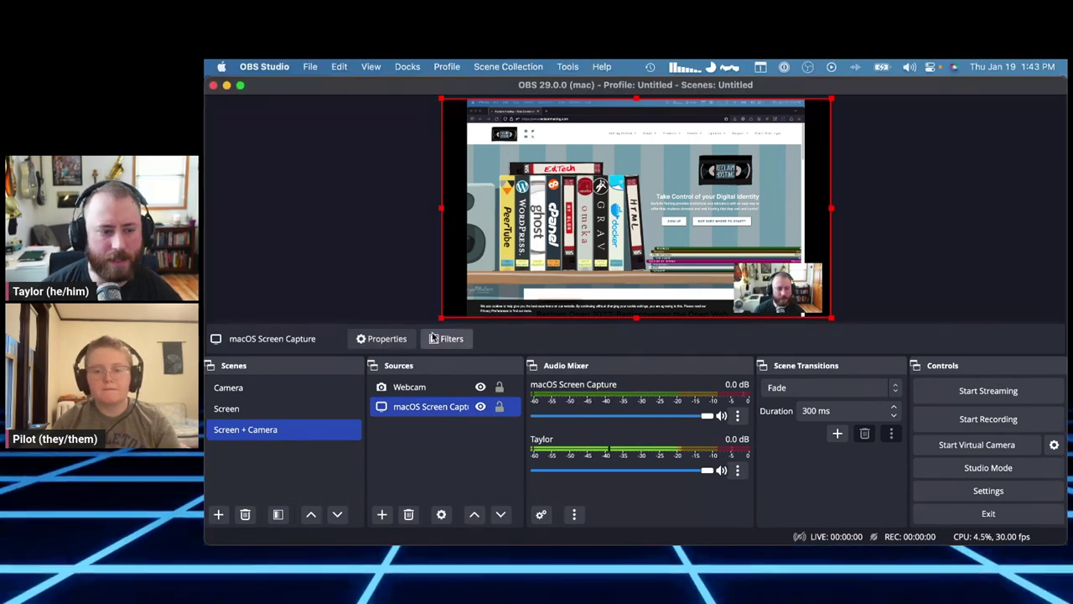
pyautogui.moveTo(633, 318); pyautogui.dragTo(638, 351)
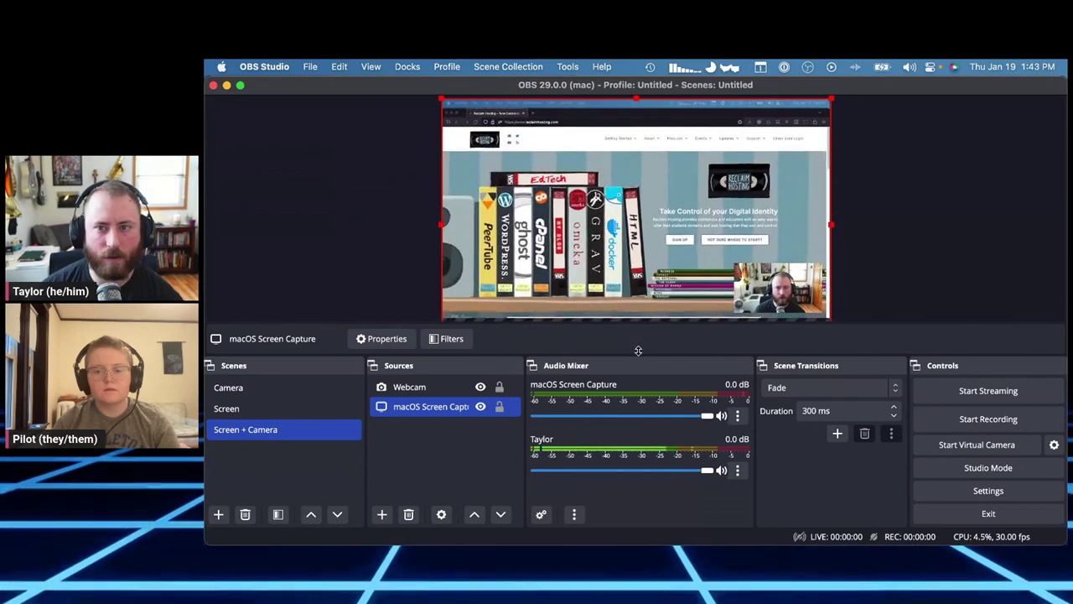
pyautogui.click(993, 284)
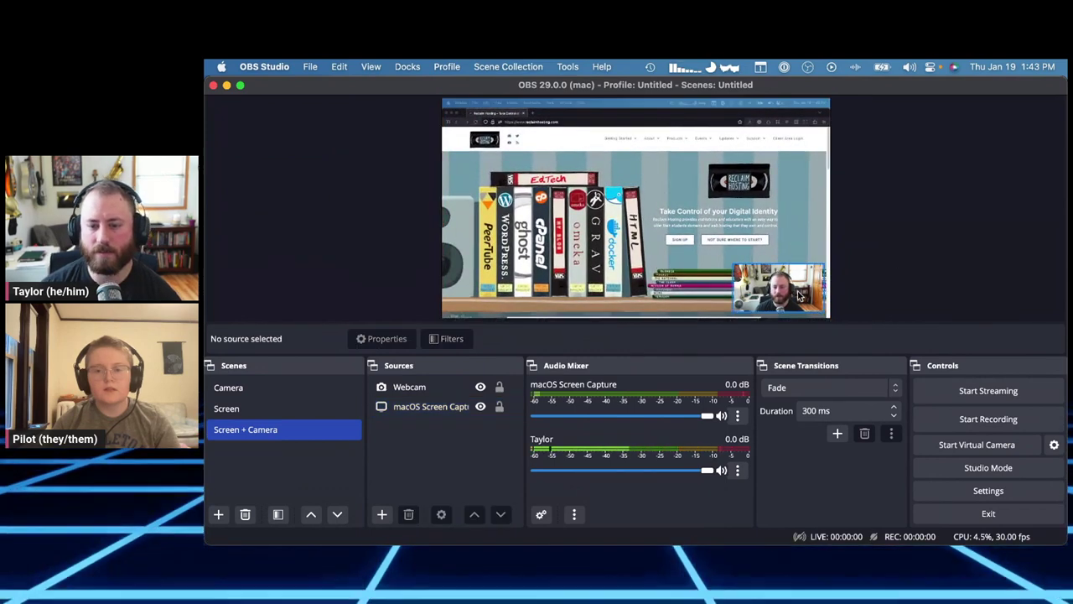
# Step: Move the Webcam inset closer to the canvas's lower-right corner
pyautogui.click(780, 290)
pyautogui.click(805, 296)
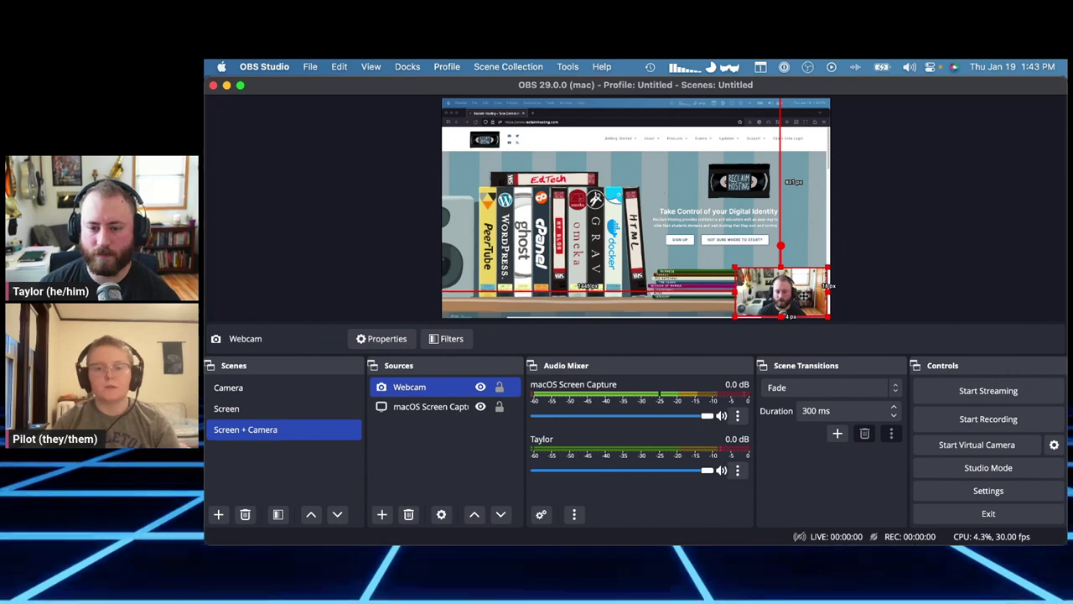
pyautogui.click(976, 268)
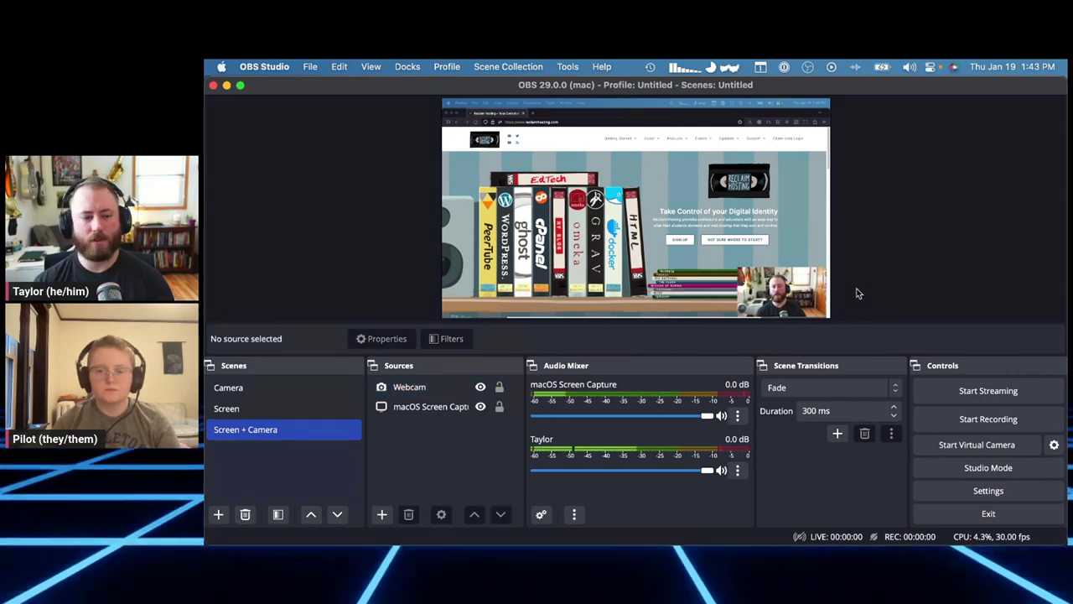
# Step: Move the Webcam inset flush into the canvas's lower-left corner and narrow it slightly
pyautogui.moveTo(812, 295); pyautogui.dragTo(503, 293)
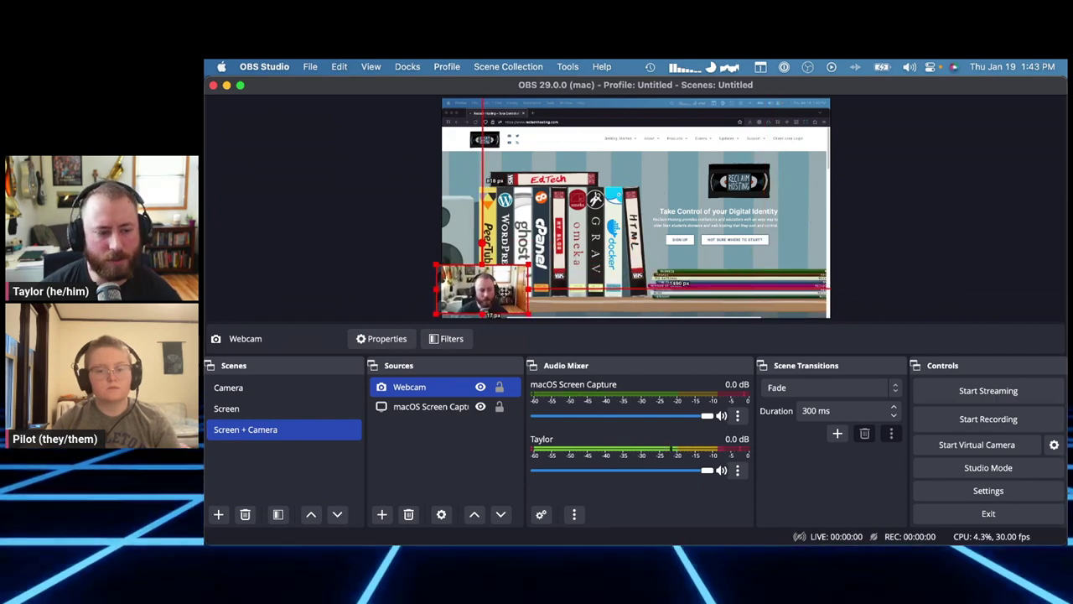
pyautogui.click(437, 288)
pyautogui.click(519, 295)
pyautogui.moveTo(534, 292); pyautogui.dragTo(530, 291)
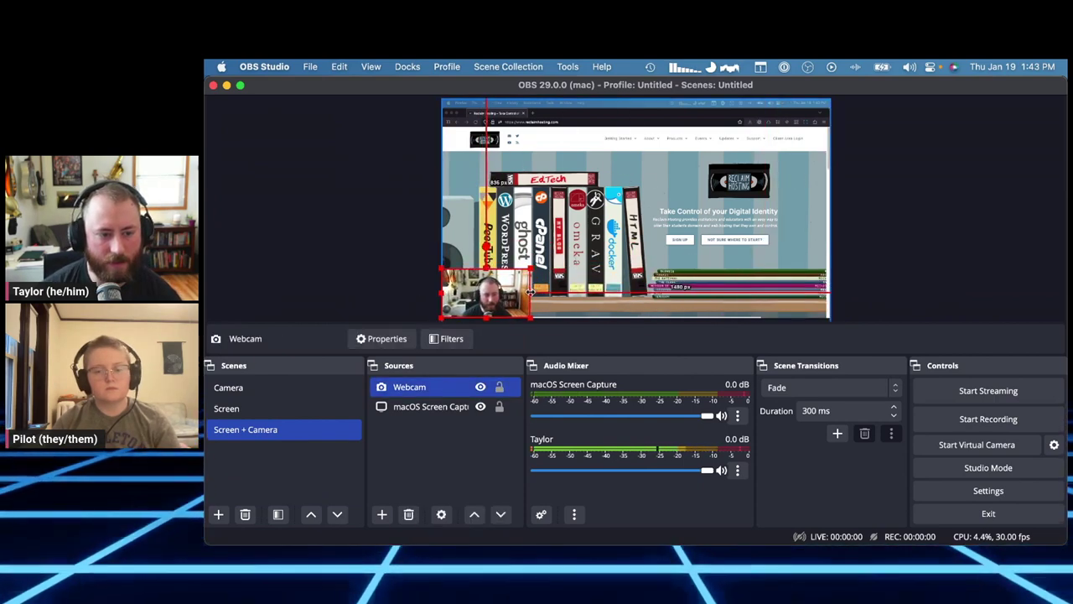
pyautogui.click(425, 312)
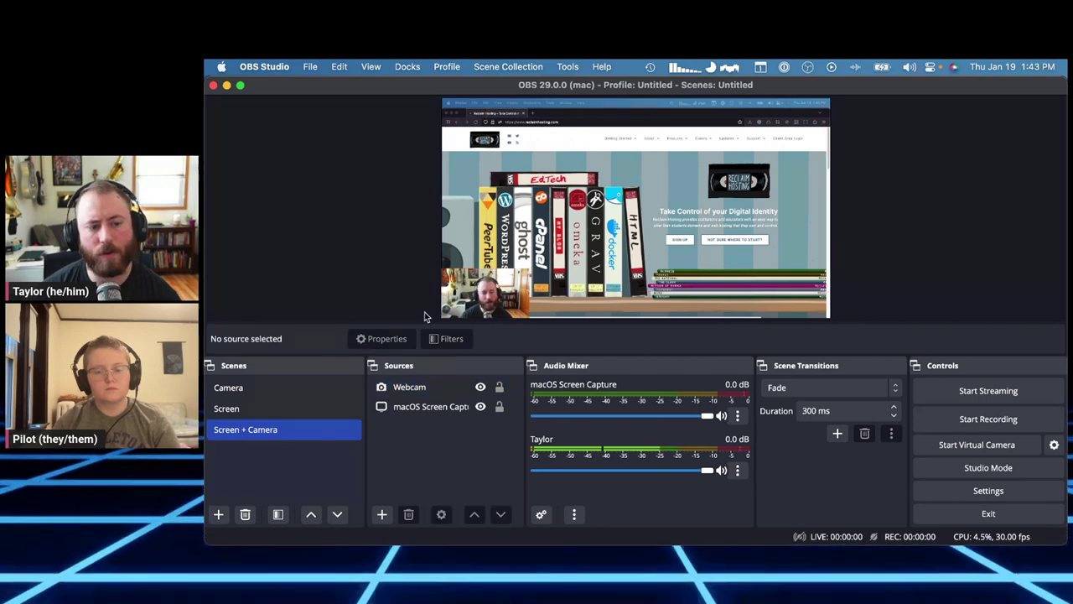
# Step: Place the Webcam inset flush in the canvas's lower-right corner and crop its side for a narrower picture
pyautogui.moveTo(503, 297); pyautogui.dragTo(830, 312)
pyautogui.click(866, 266)
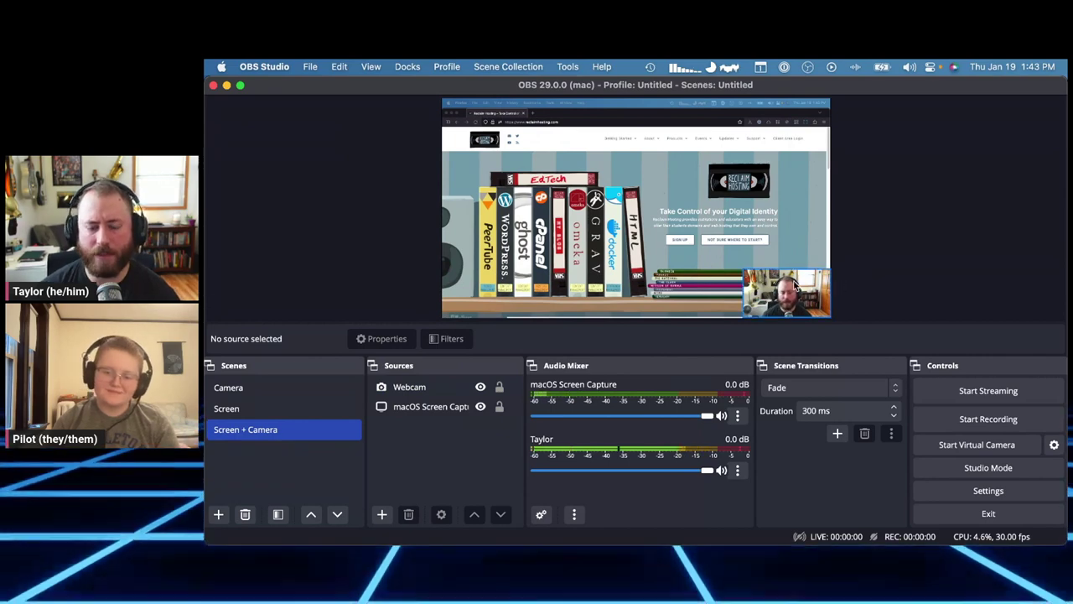
pyautogui.moveTo(796, 286); pyautogui.dragTo(788, 301)
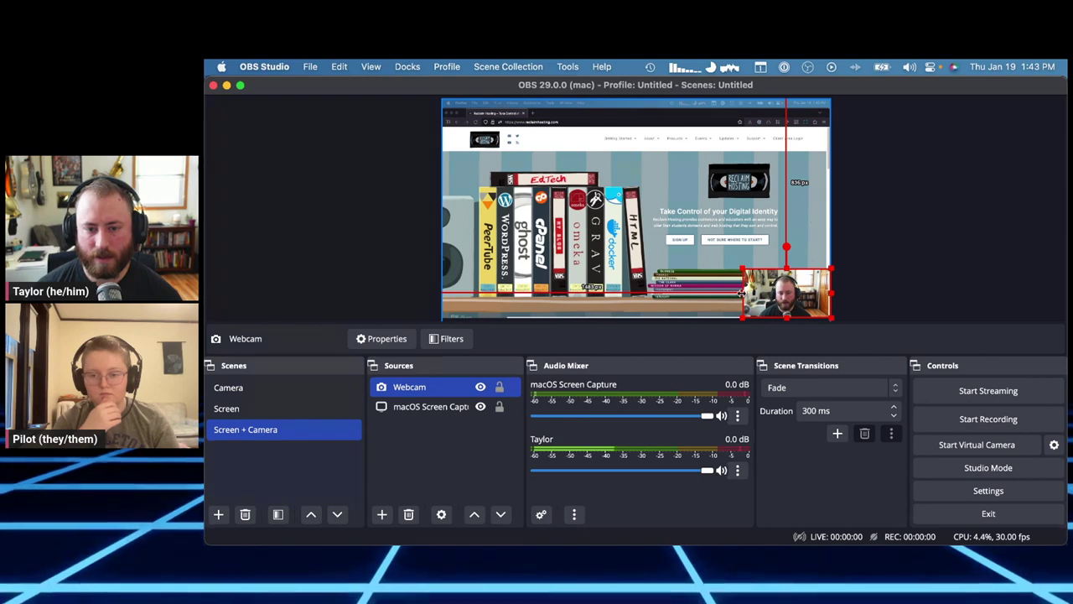
pyautogui.moveTo(742, 292)
pyautogui.mouseDown()
pyautogui.moveTo(758, 295)
pyautogui.moveTo(744, 295)
pyautogui.mouseUp()
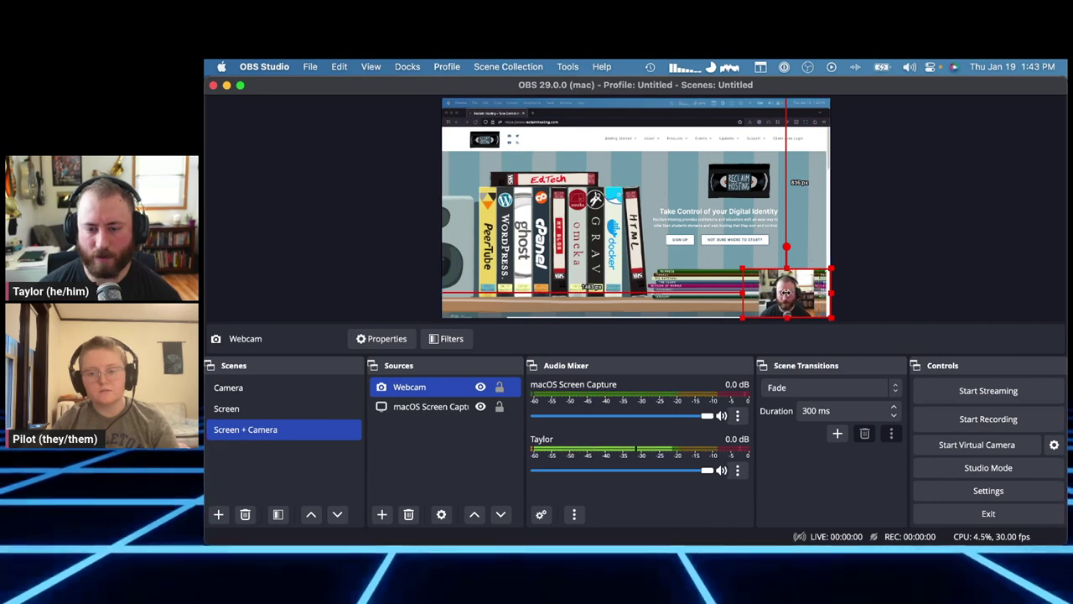
# Step: Shift the cropped Webcam inset sideways until its visible picture meets the canvas's right edge
pyautogui.click(872, 287)
pyautogui.moveTo(784, 294); pyautogui.dragTo(789, 295)
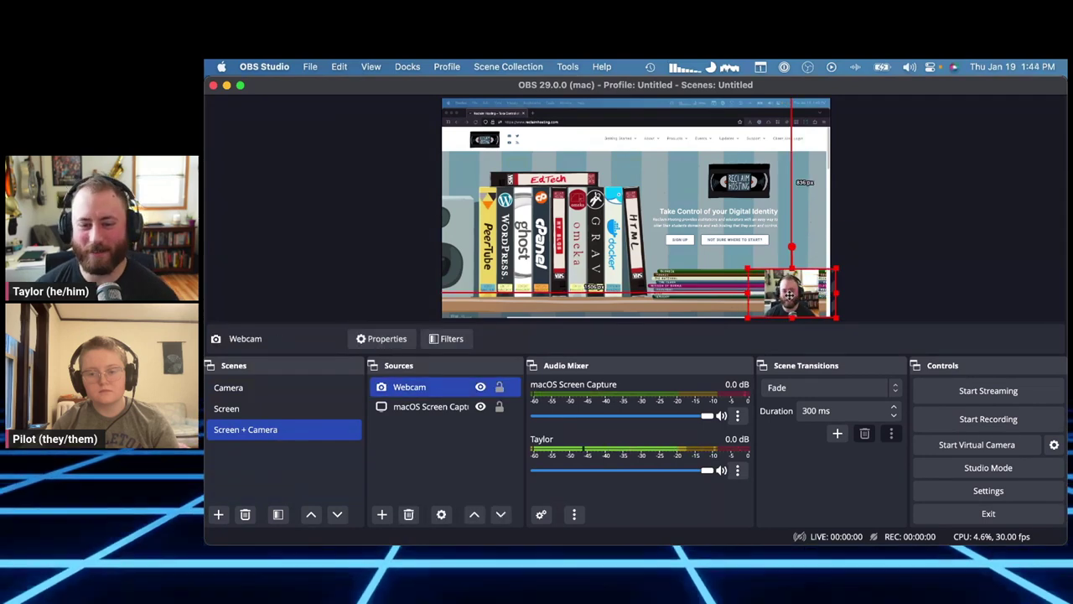
pyautogui.click(897, 296)
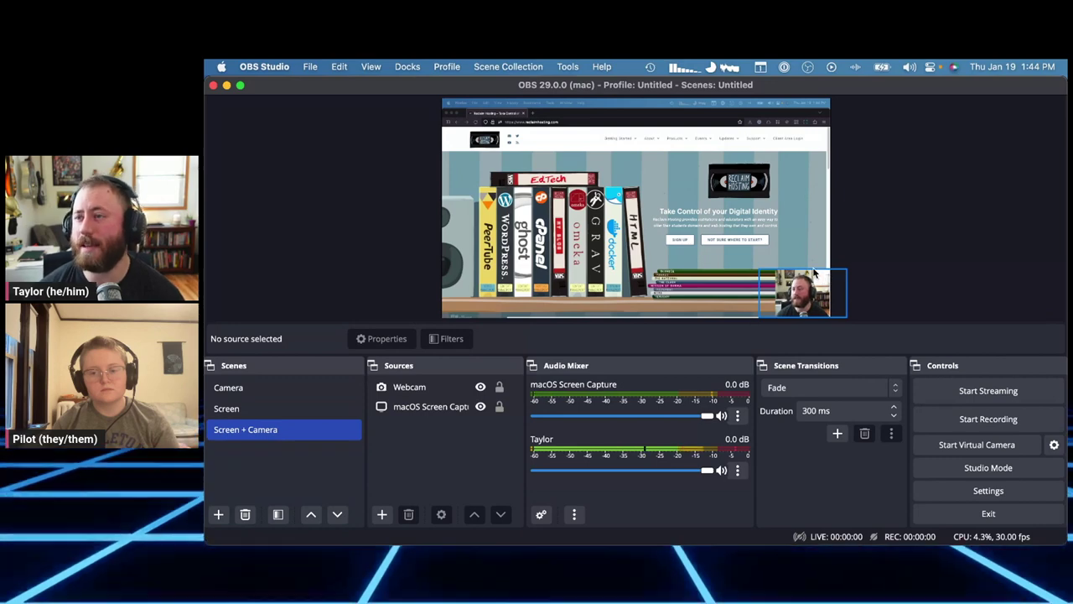
# Step: Review the Camera and Screen scenes, then return to the Screen + Camera scene to compare how their shared sources are laid out
pyautogui.click(310, 397)
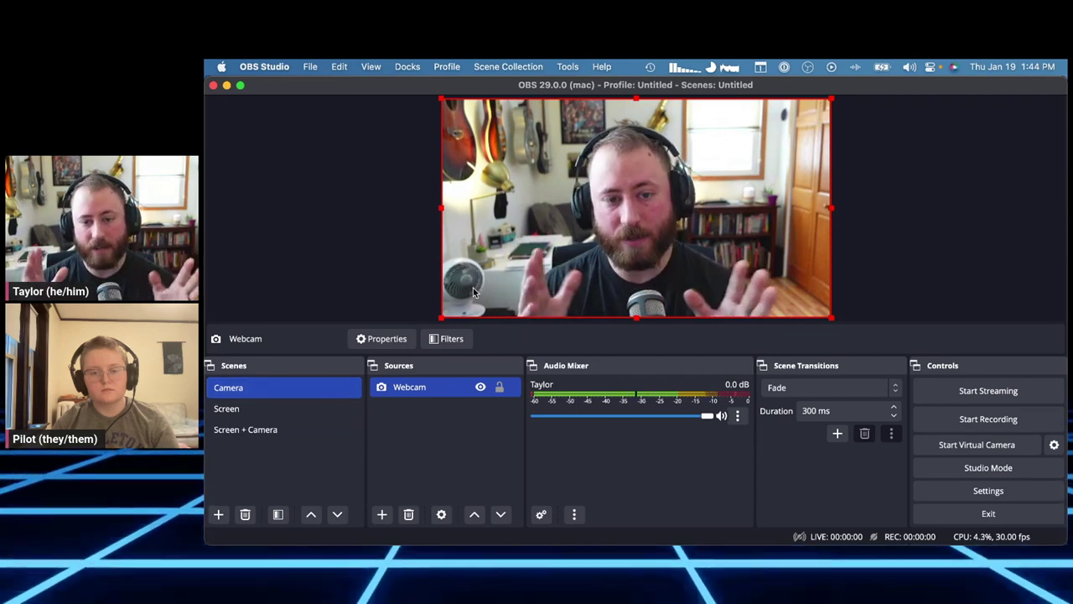
pyautogui.click(685, 249)
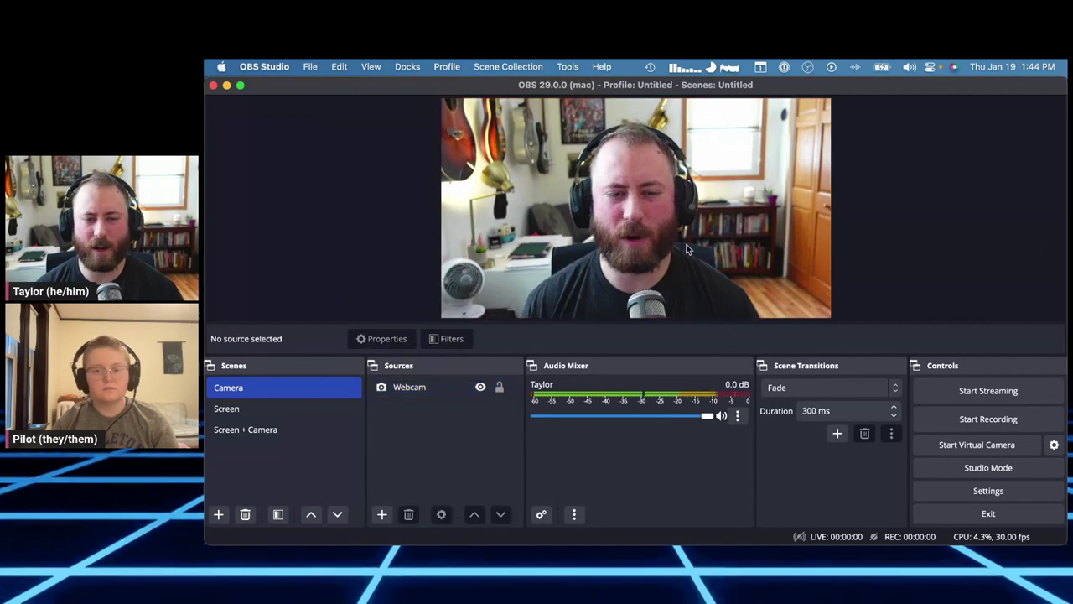
pyautogui.click(240, 408)
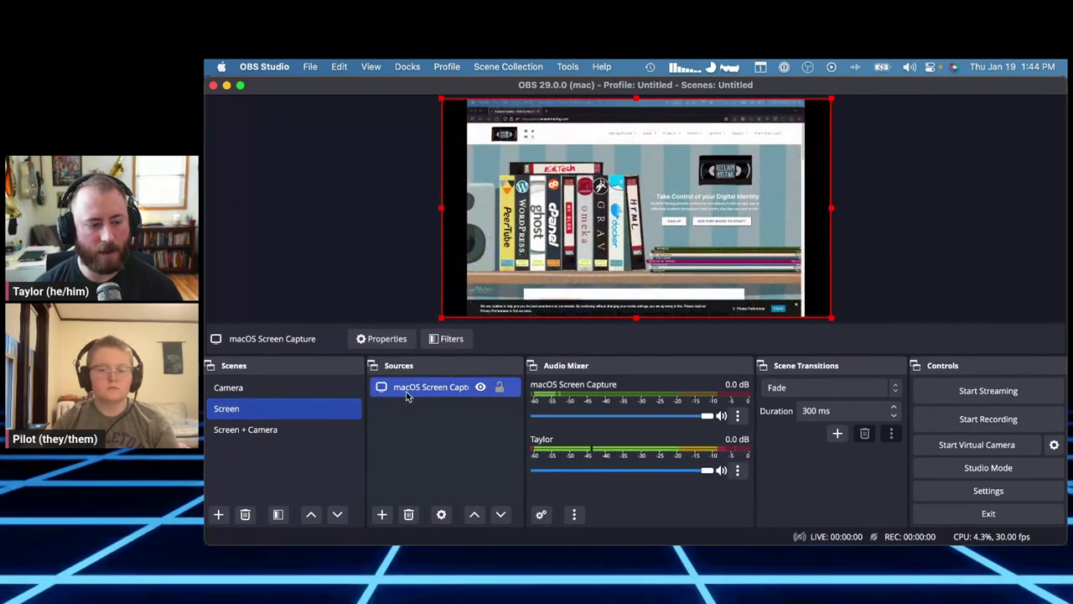
pyautogui.press('Down')
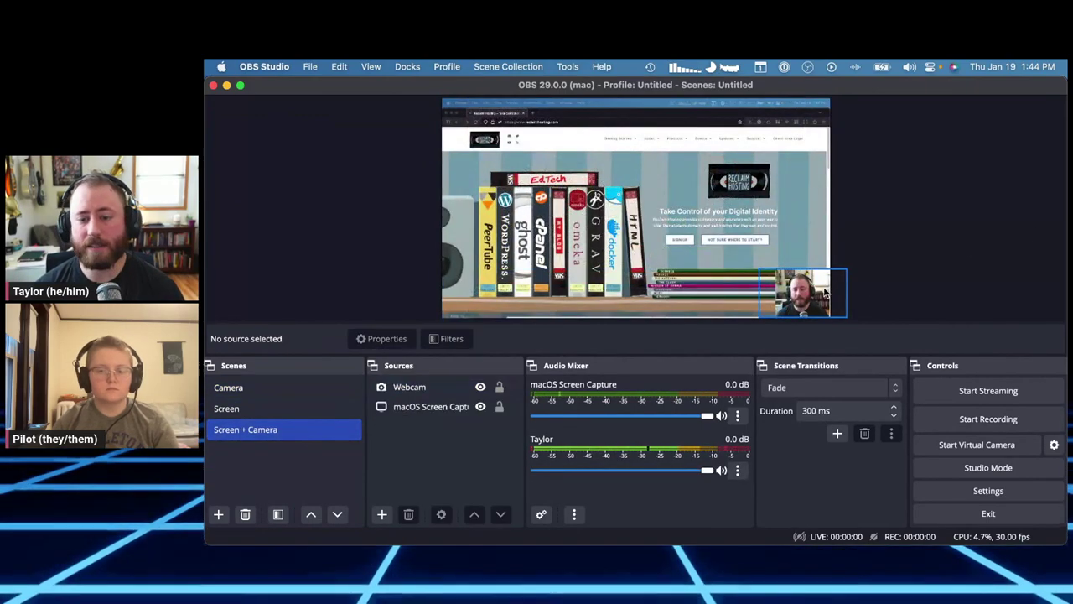
pyautogui.click(826, 290)
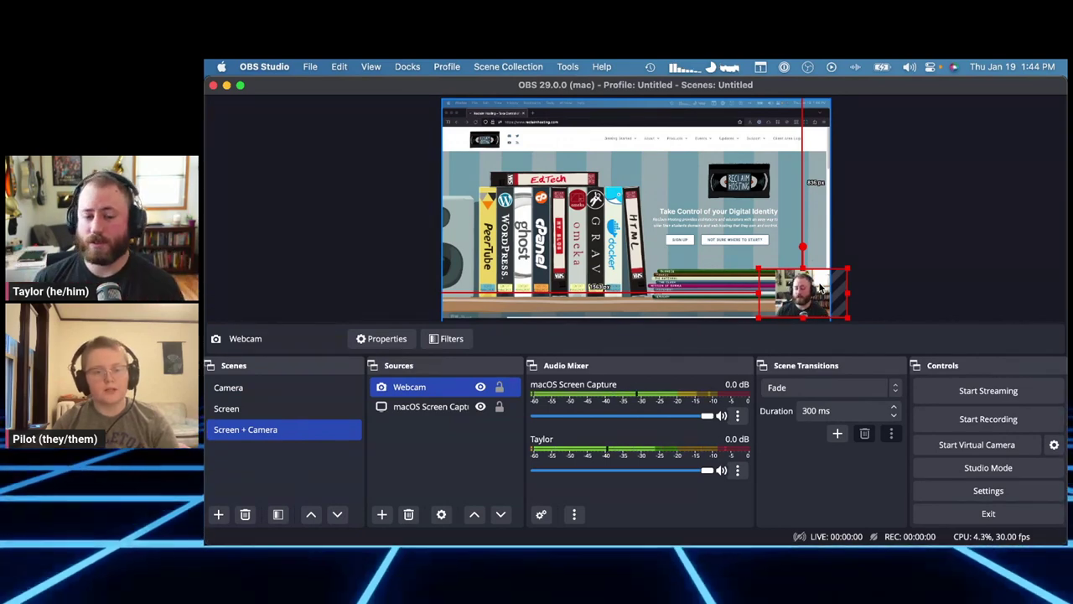
pyautogui.click(921, 263)
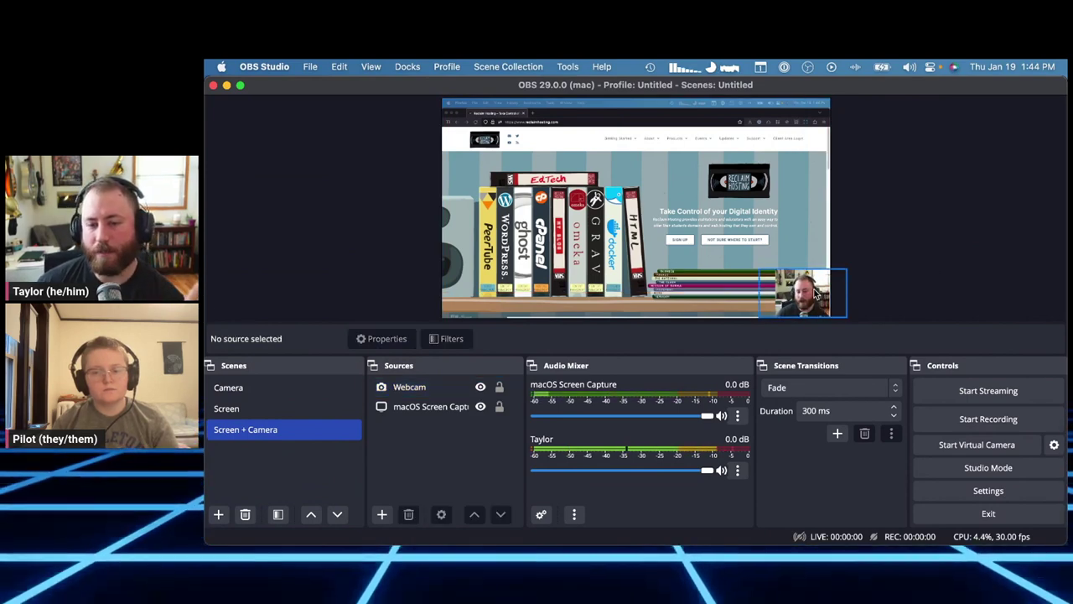
pyautogui.click(815, 293)
pyautogui.click(939, 268)
pyautogui.click(810, 300)
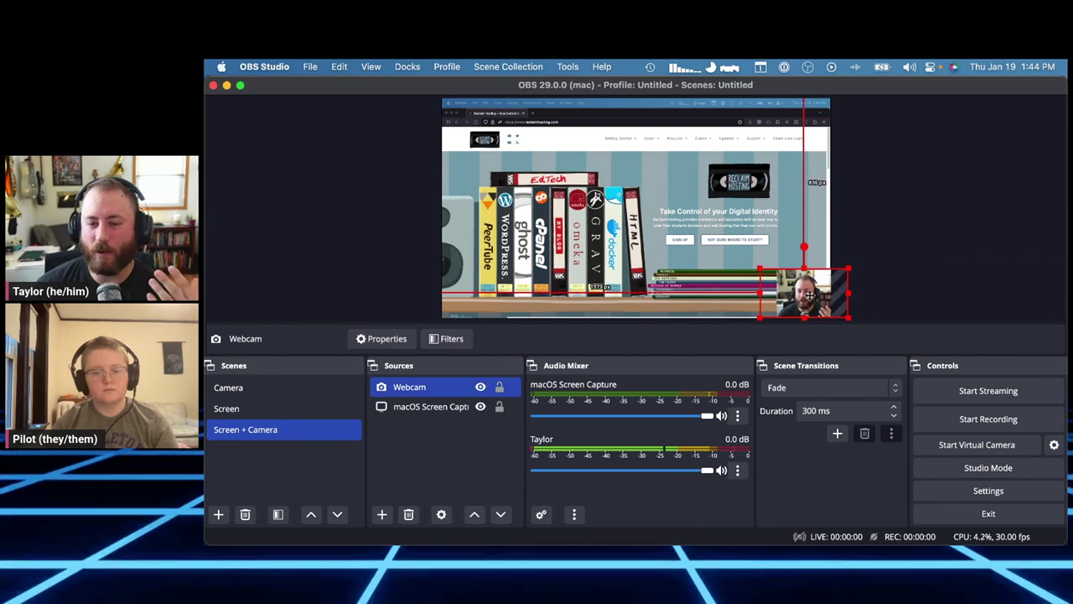
pyautogui.click(912, 277)
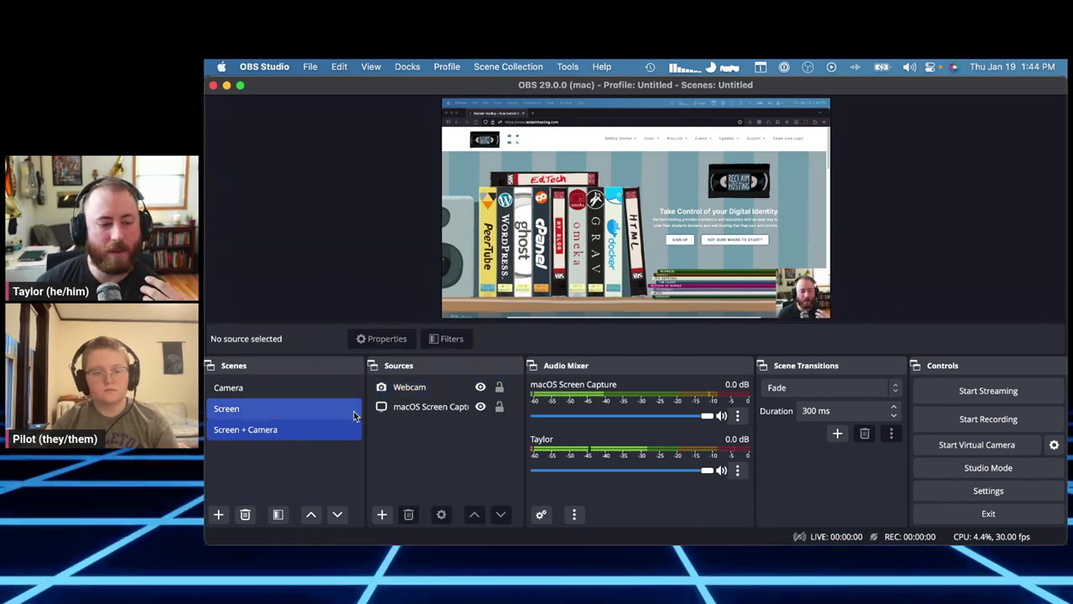
pyautogui.click(391, 405)
pyautogui.click(390, 395)
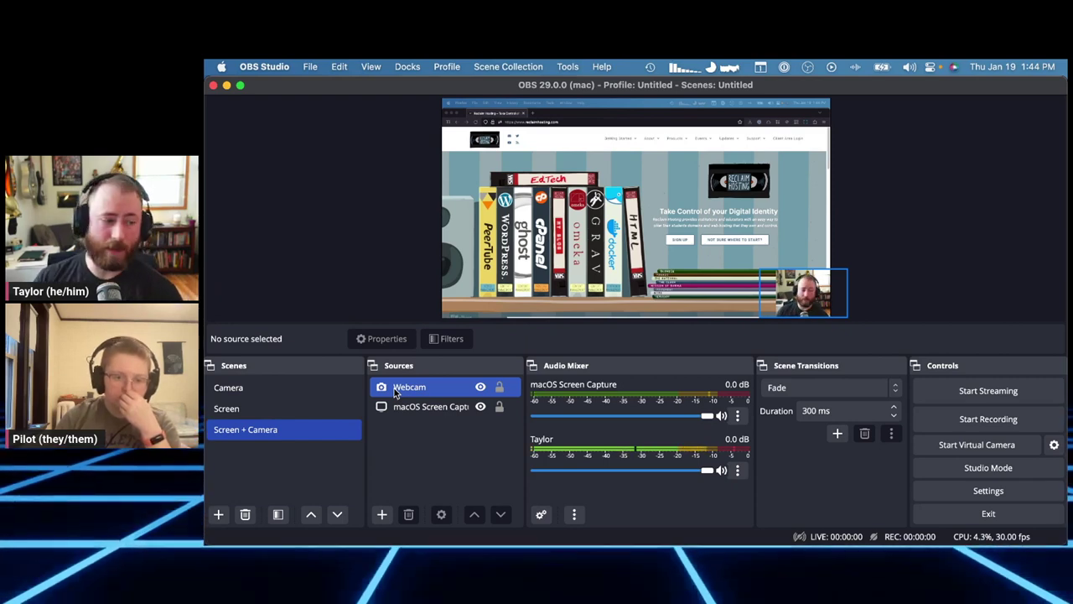
pyautogui.keyDown('super'); pyautogui.click(386, 390); pyautogui.keyUp('super')
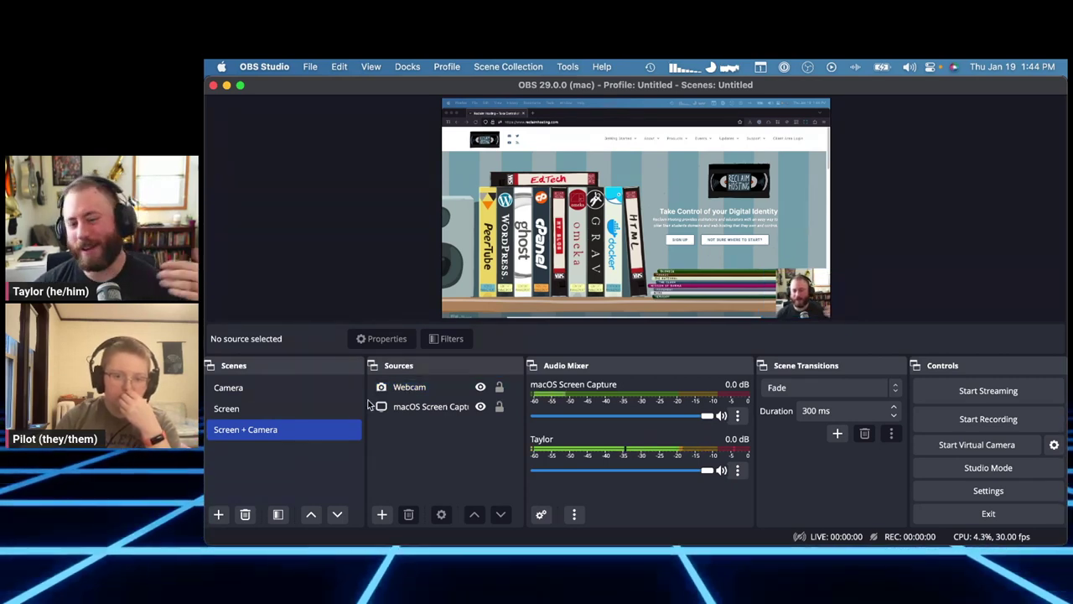
# Step: Set the Webcam source's device to FaceTime HD Camera from the Screen + Camera scene
pyautogui.click(377, 392)
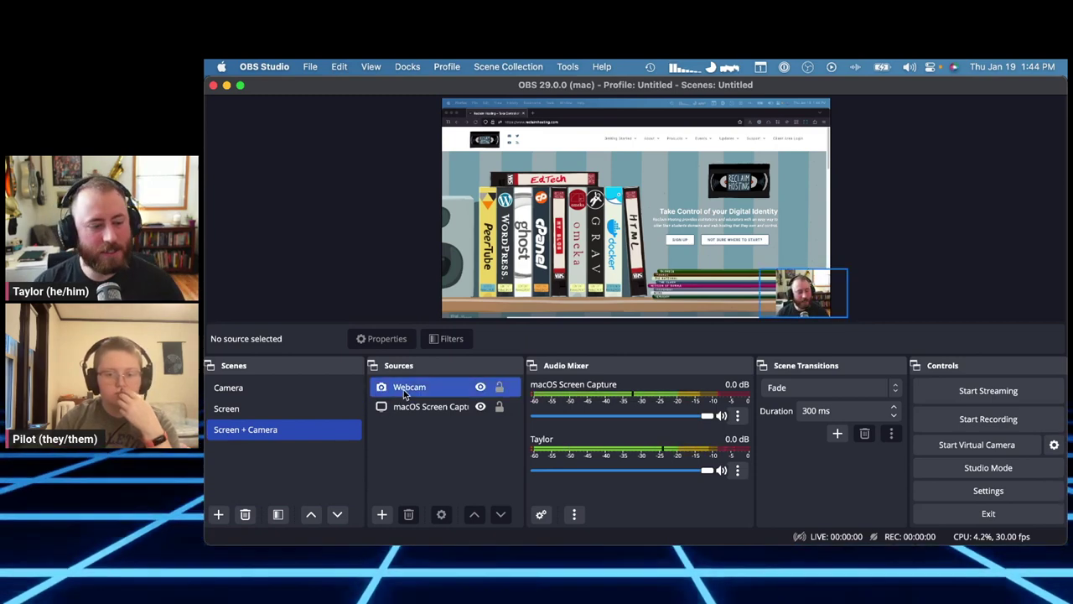
pyautogui.doubleClick(401, 390)
pyautogui.click(533, 312)
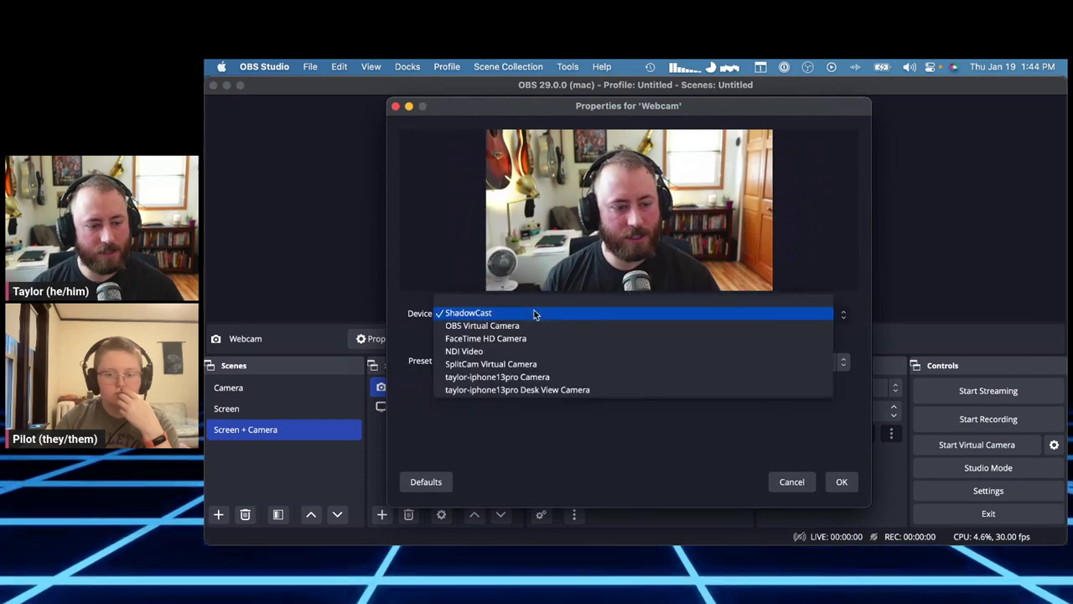
pyautogui.click(530, 339)
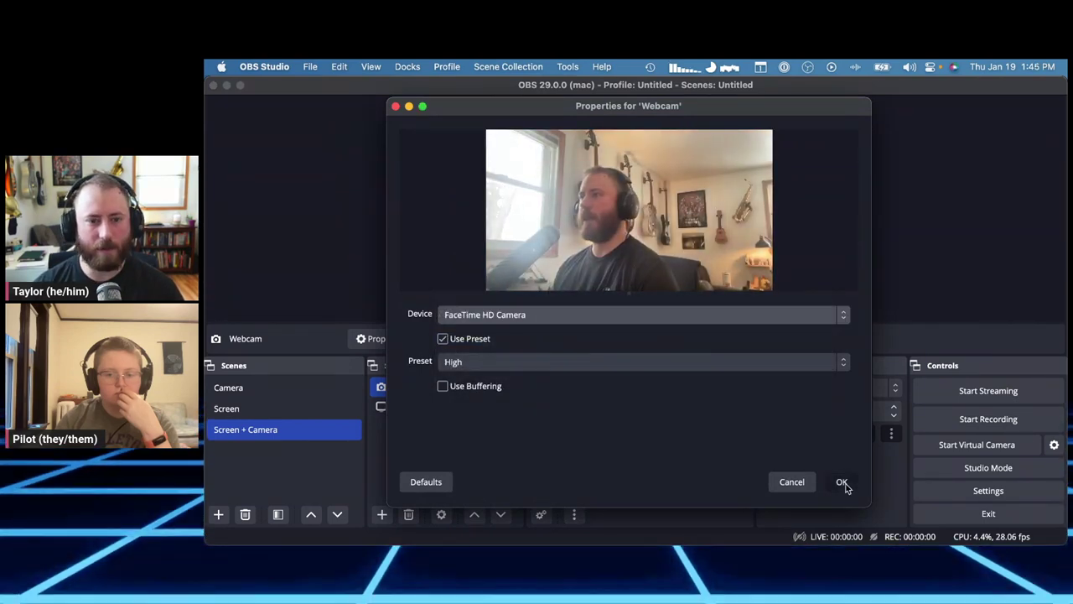
pyautogui.click(842, 482)
# Step: Check the Webcam source's picture in the Camera scene and in the Screen + Camera scene
pyautogui.click(284, 386)
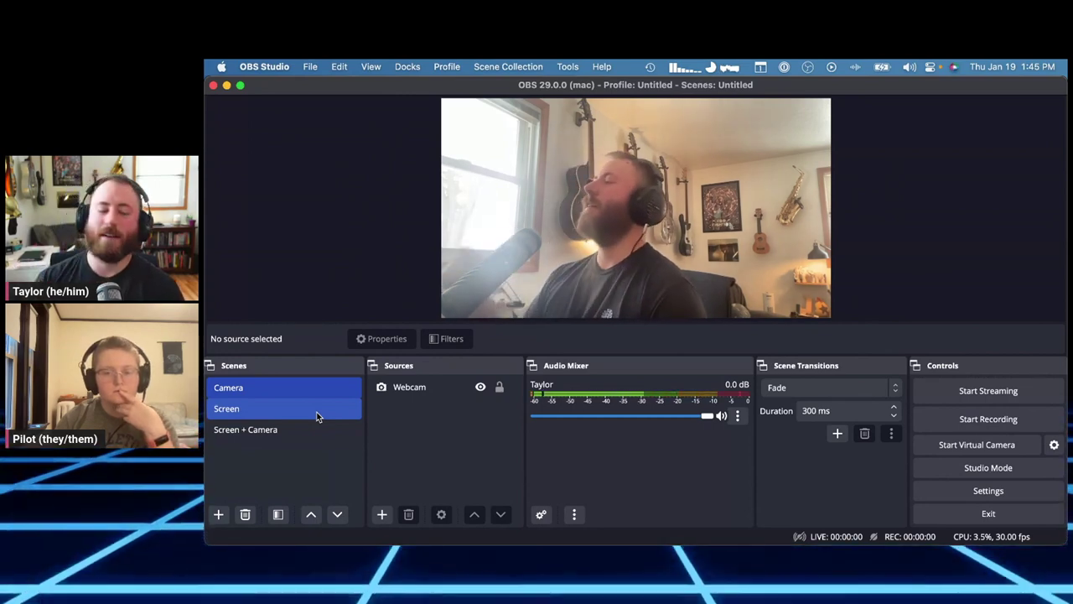
pyautogui.click(316, 428)
pyautogui.click(470, 388)
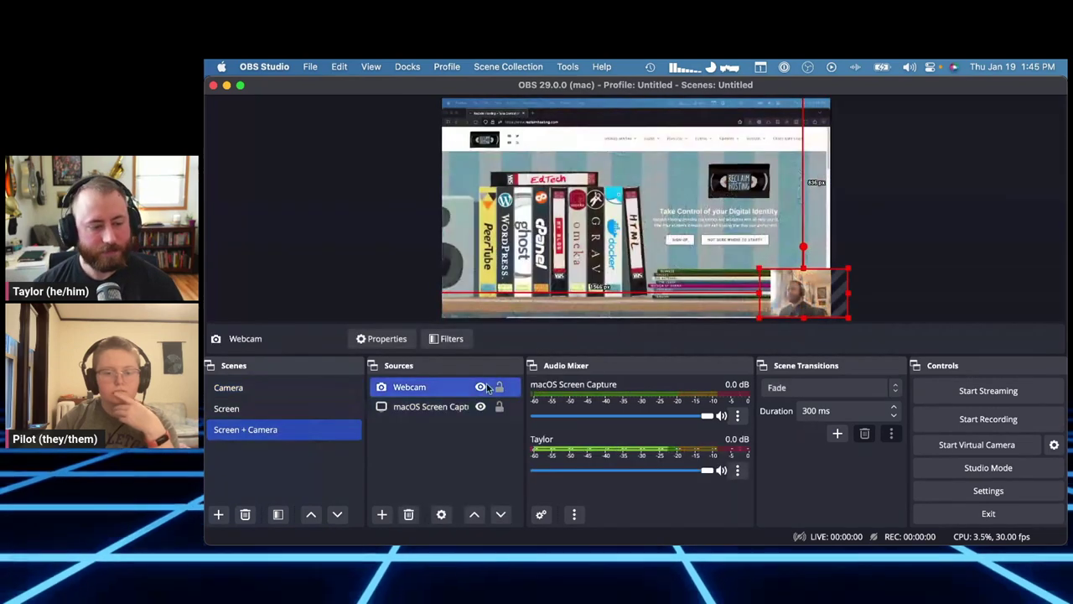
# Step: Set the Webcam source's device back to ShadowCast from the Camera scene
pyautogui.click(247, 391)
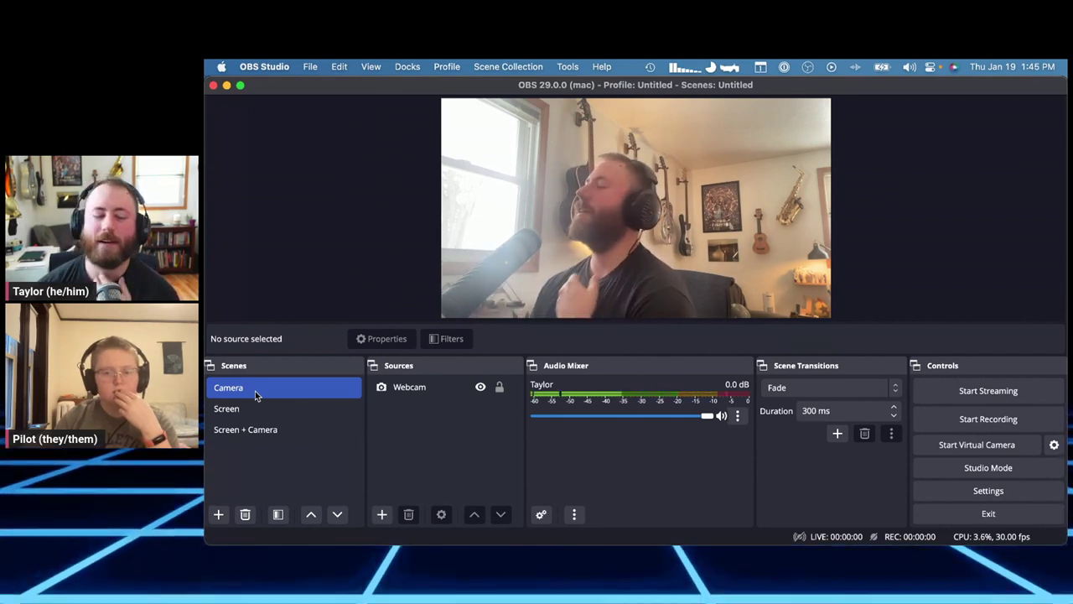
pyautogui.doubleClick(431, 388)
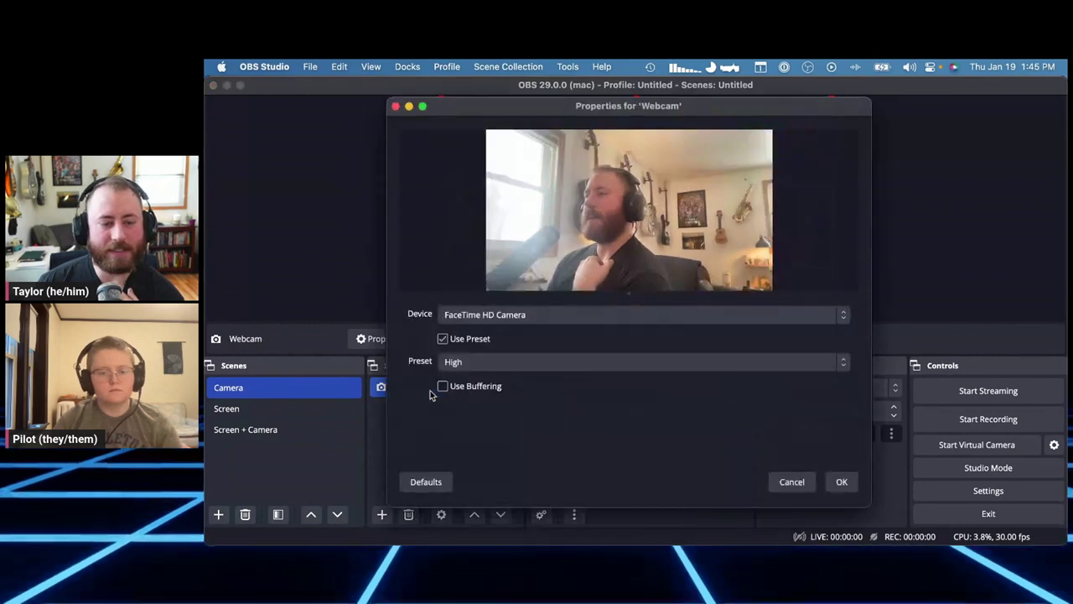
pyautogui.click(491, 315)
pyautogui.click(493, 325)
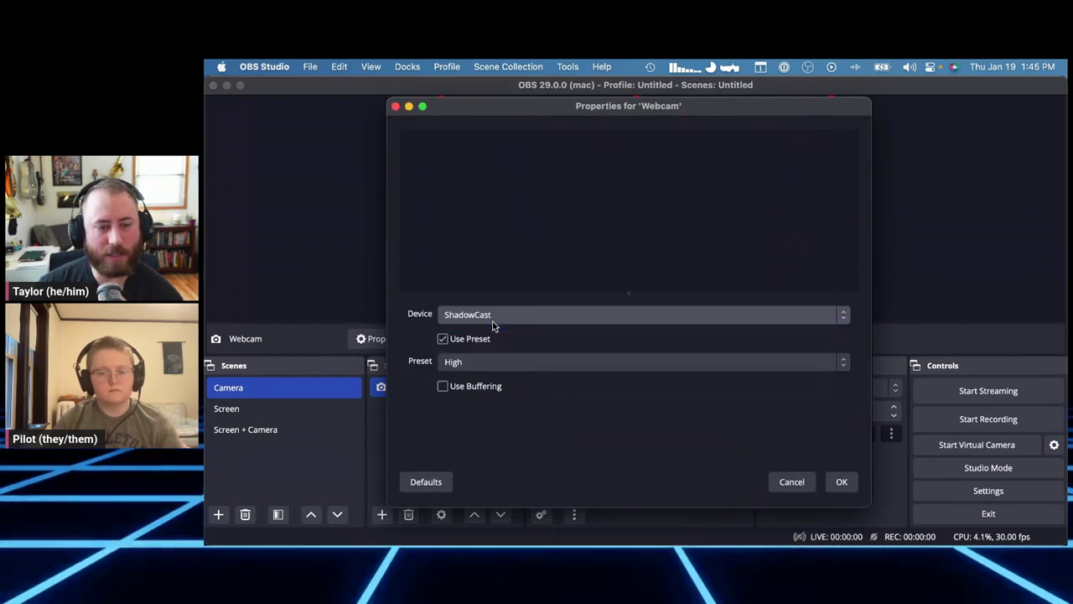
pyautogui.click(842, 481)
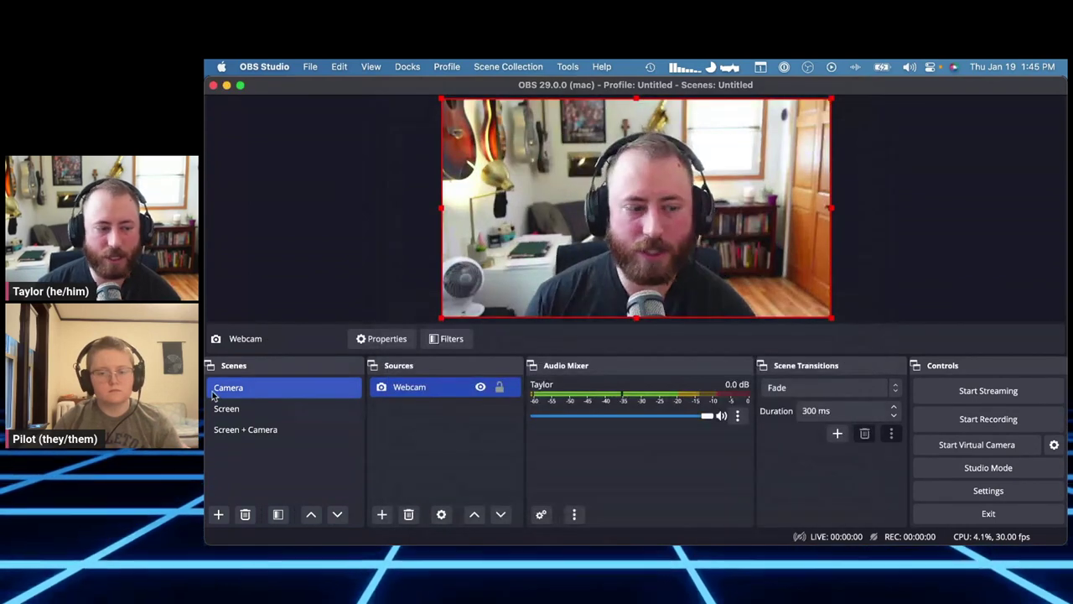
# Step: Hide the Webcam source in the Screen + Camera scene
pyautogui.click(244, 428)
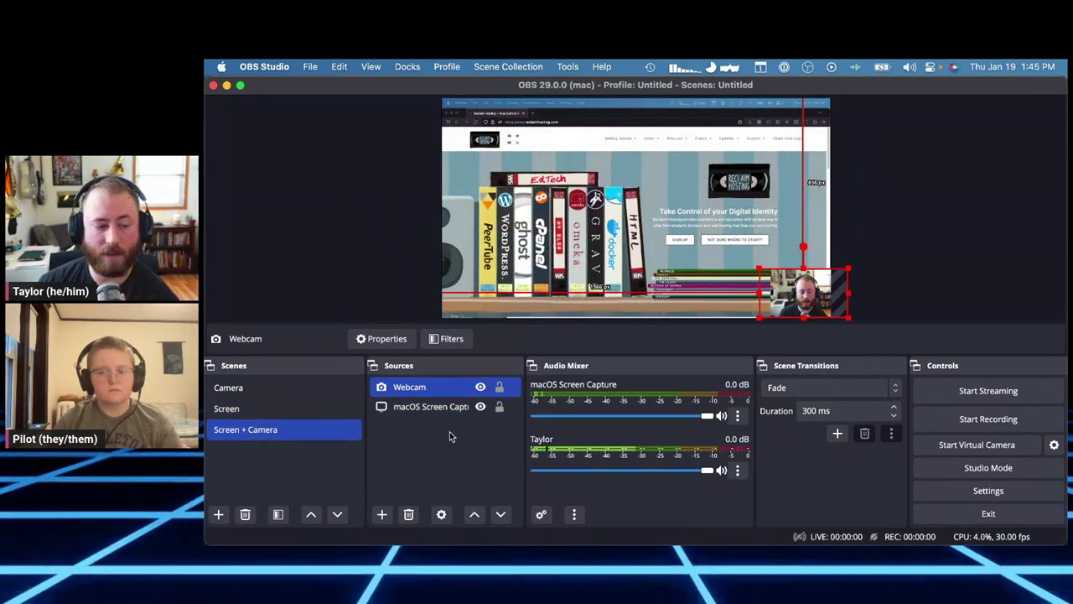
pyautogui.click(480, 387)
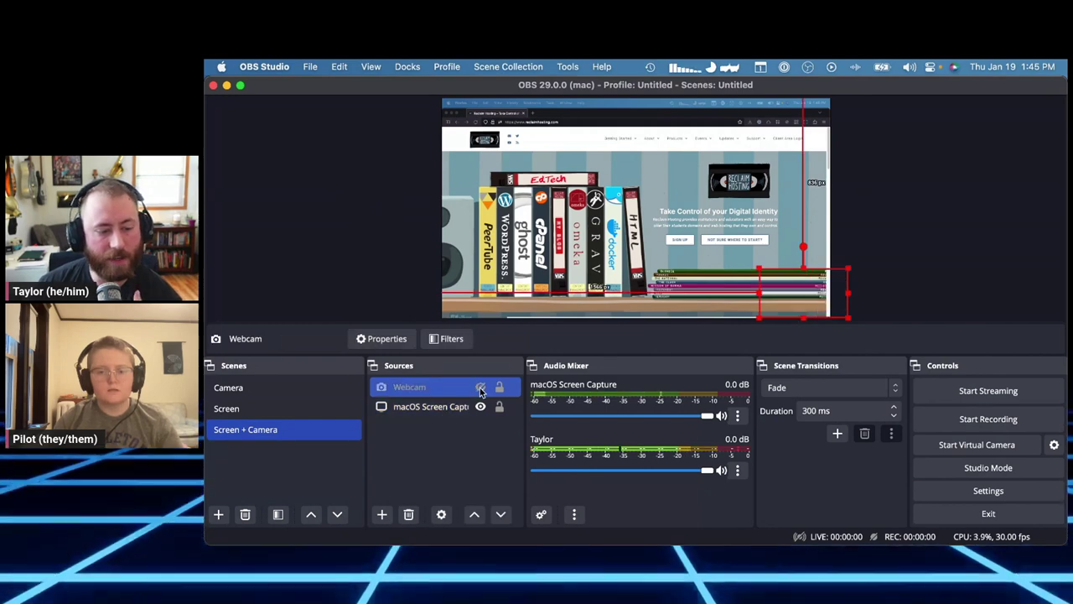
# Step: Create a new video capture device source named "webcam 2" in the Screen + Camera scene
pyautogui.click(410, 484)
pyautogui.click(384, 517)
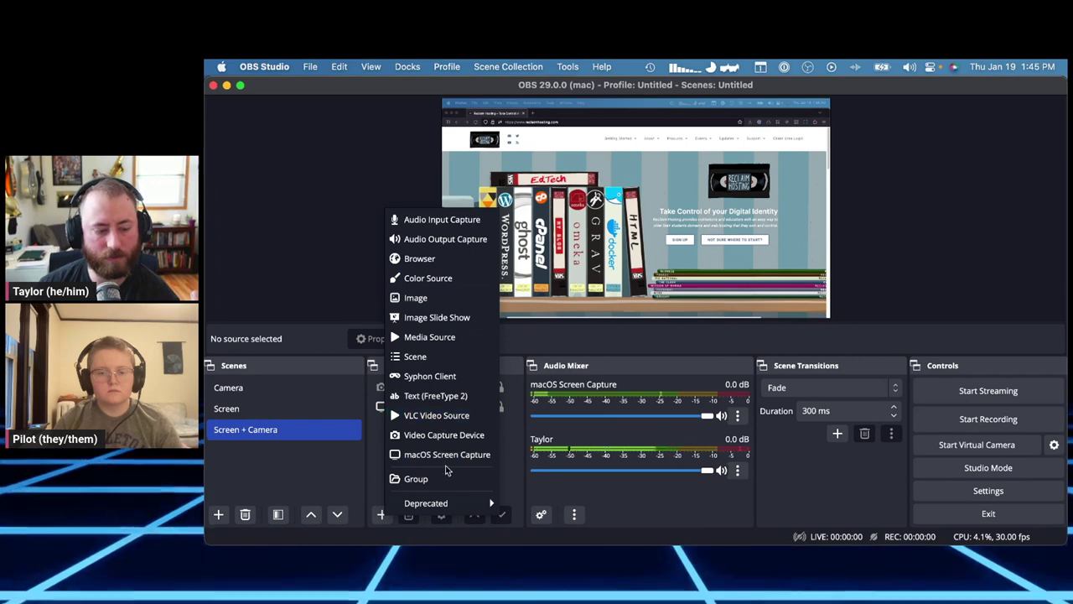
pyautogui.click(443, 434)
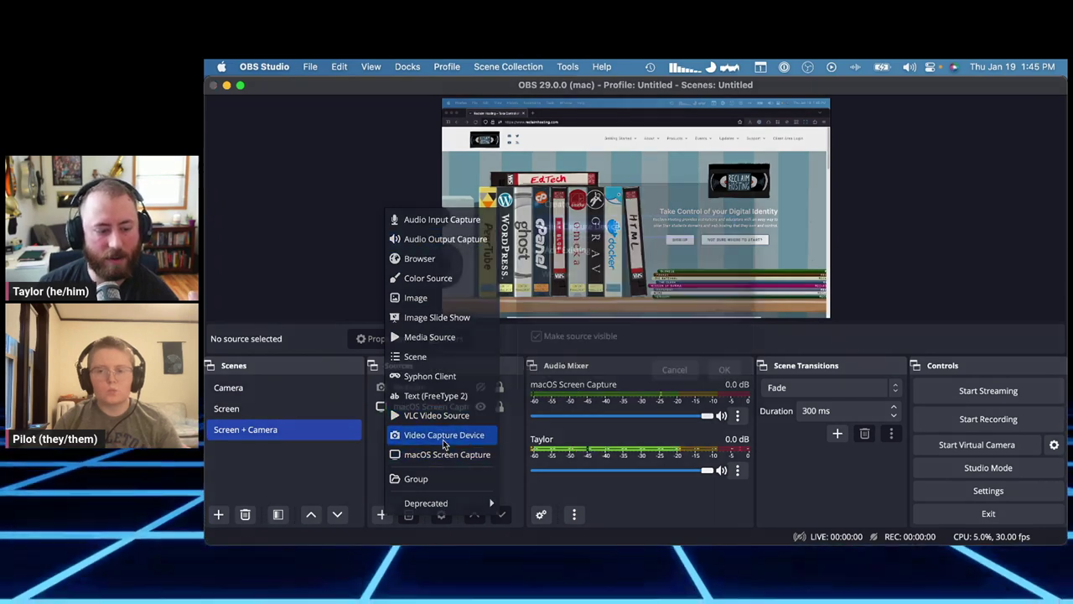
pyautogui.write('we')
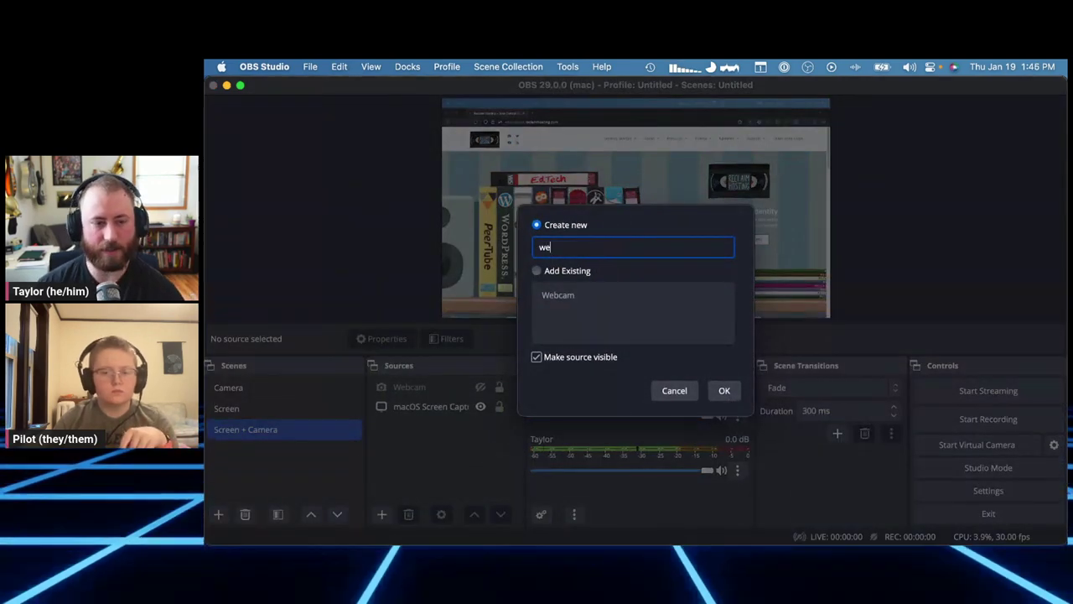
pyautogui.write('bcam 2')
pyautogui.click(724, 386)
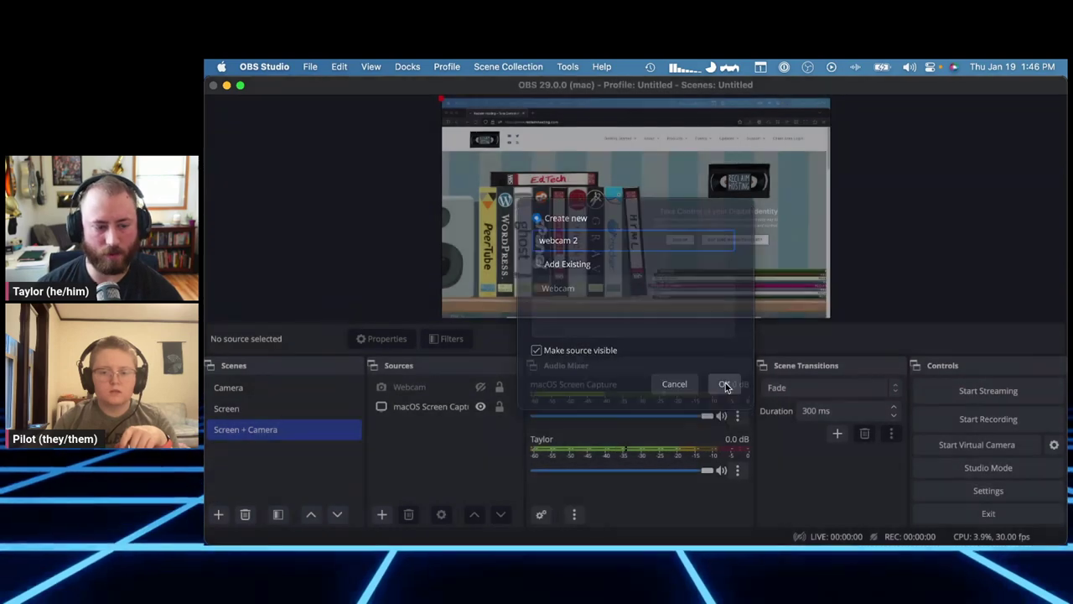
# Step: Try ShadowCast and FaceTime HD Camera as the webcam 2 source's device, and cancel its properties
pyautogui.click(526, 315)
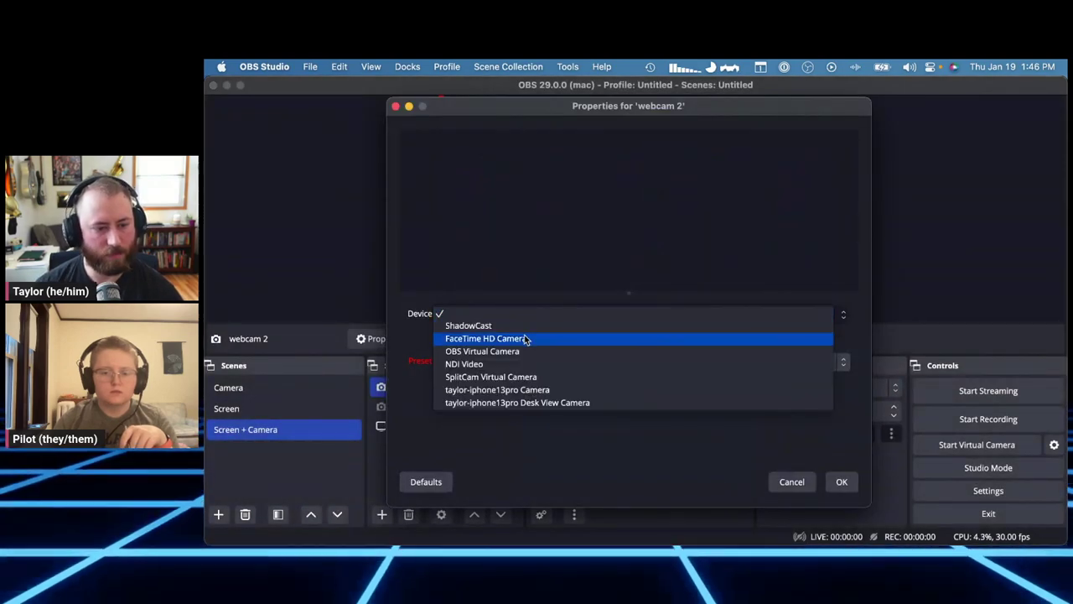
pyautogui.click(523, 326)
pyautogui.click(565, 310)
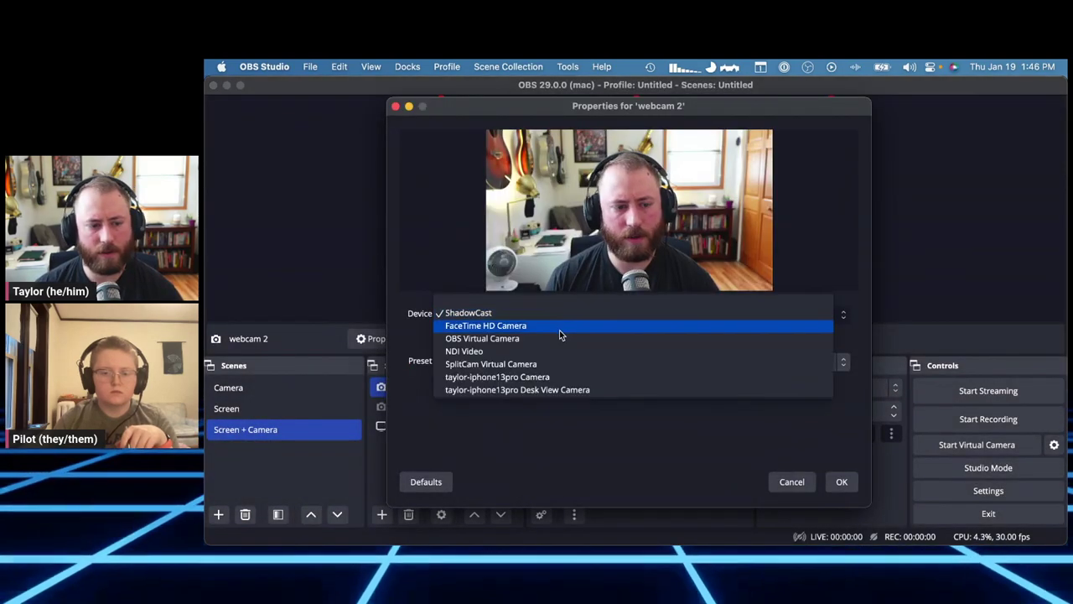
pyautogui.click(559, 329)
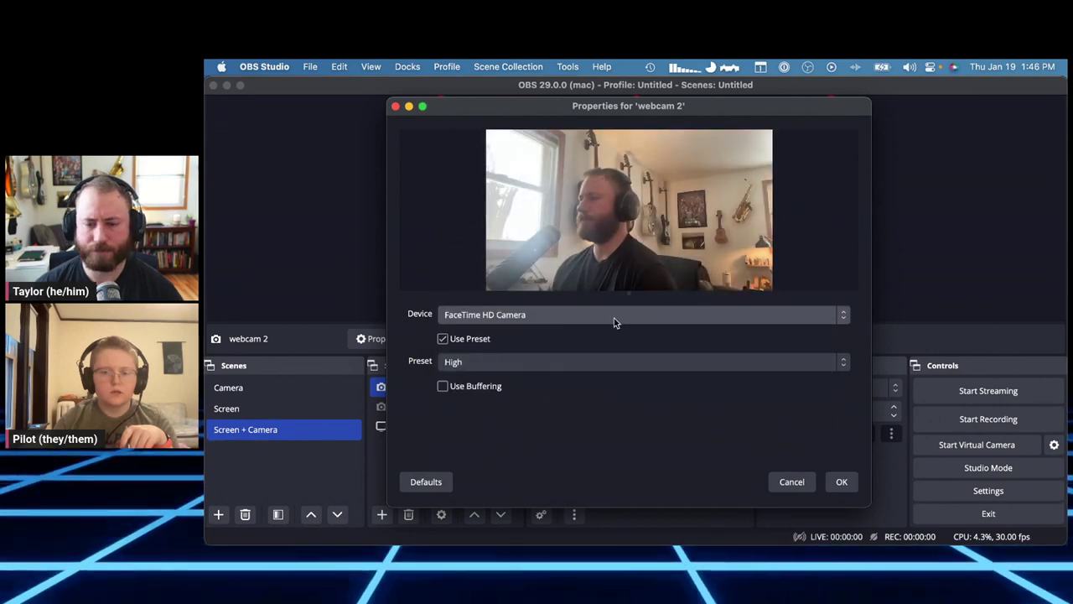
pyautogui.click(796, 487)
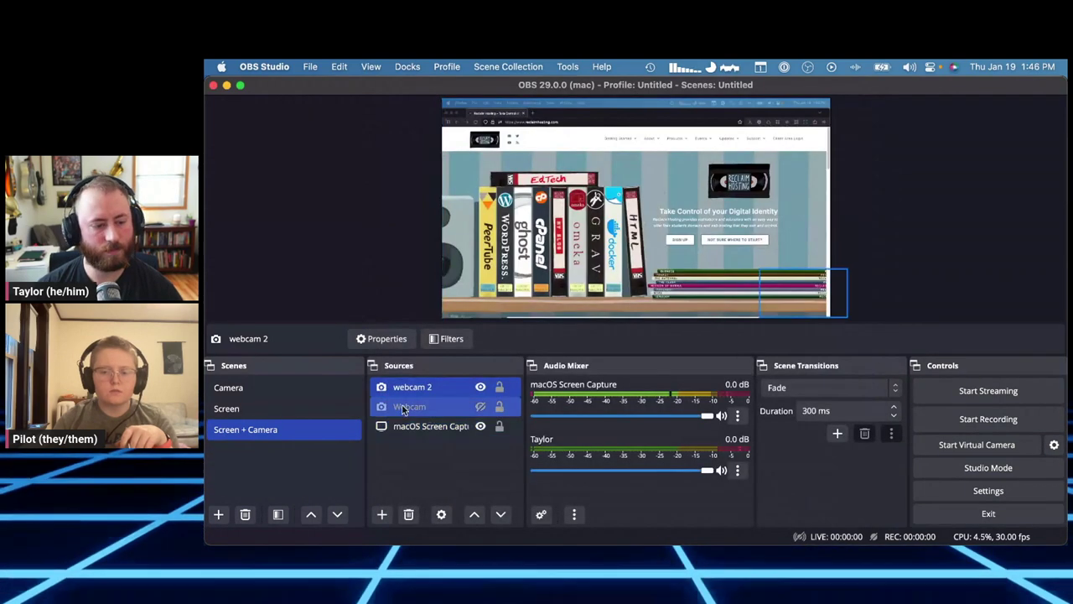
# Step: Remove the webcam 2 source and make the Webcam source visible in the Screen + Camera scene
pyautogui.press('Delete')
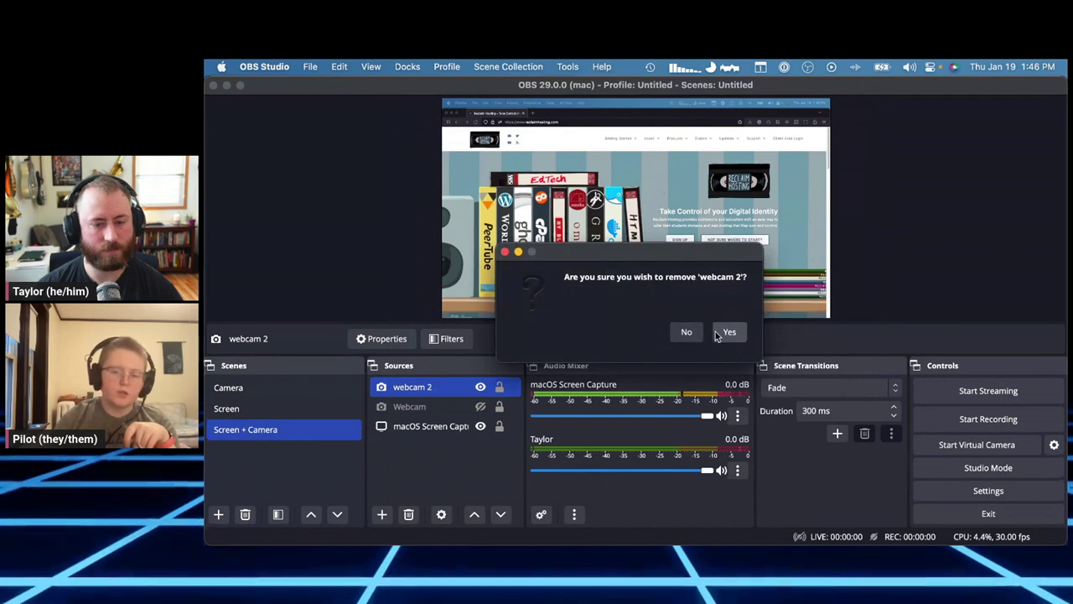
pyautogui.click(727, 332)
pyautogui.click(428, 388)
pyautogui.click(480, 386)
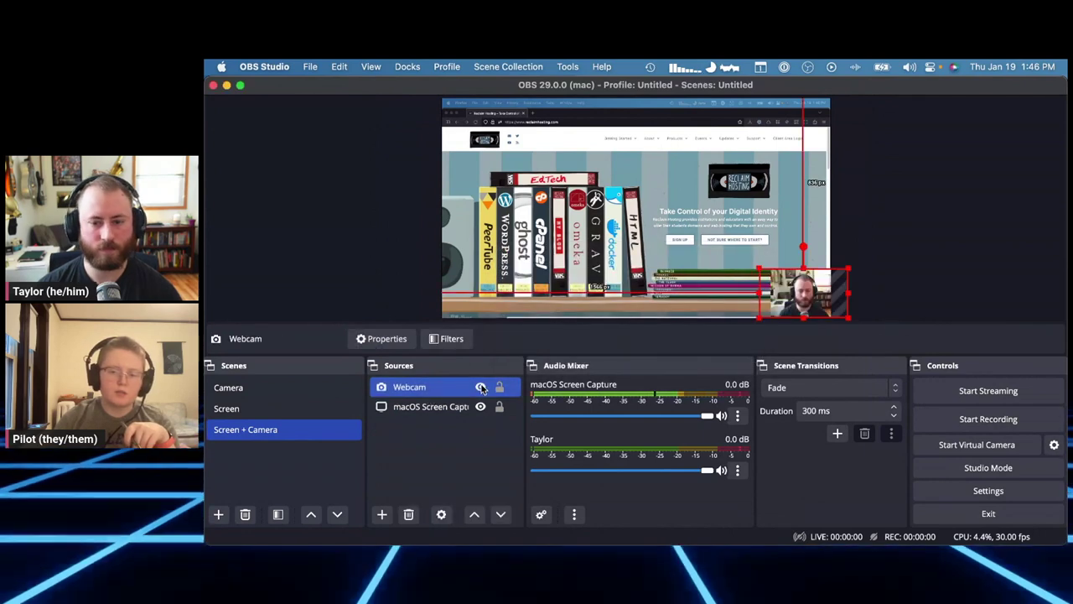
pyautogui.click(929, 253)
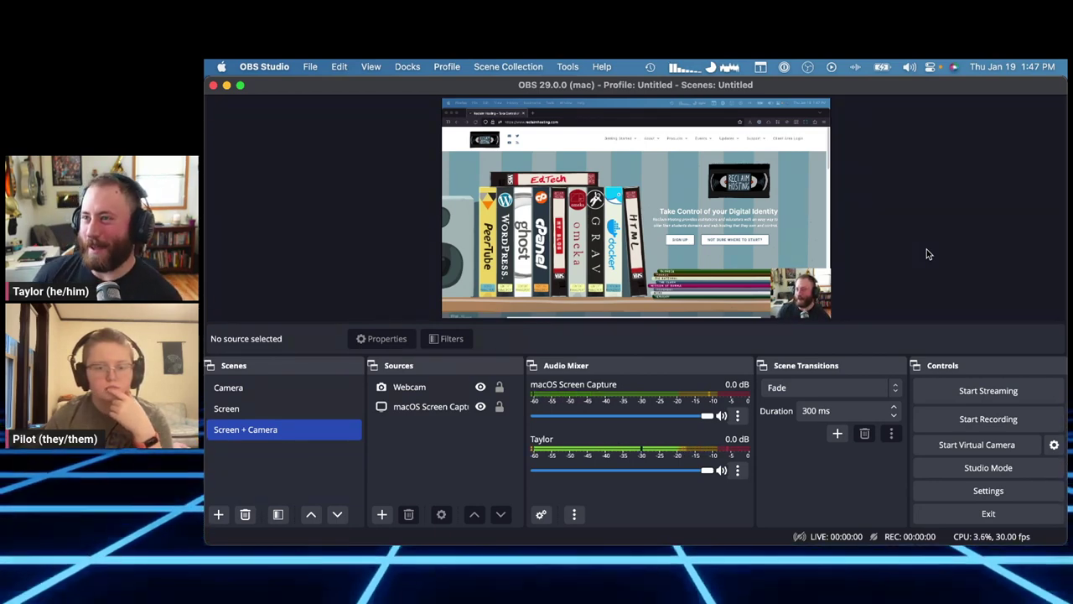
# Step: Create a new video capture device source with the default name and set its device to ShadowCast
pyautogui.click(378, 518)
pyautogui.click(435, 435)
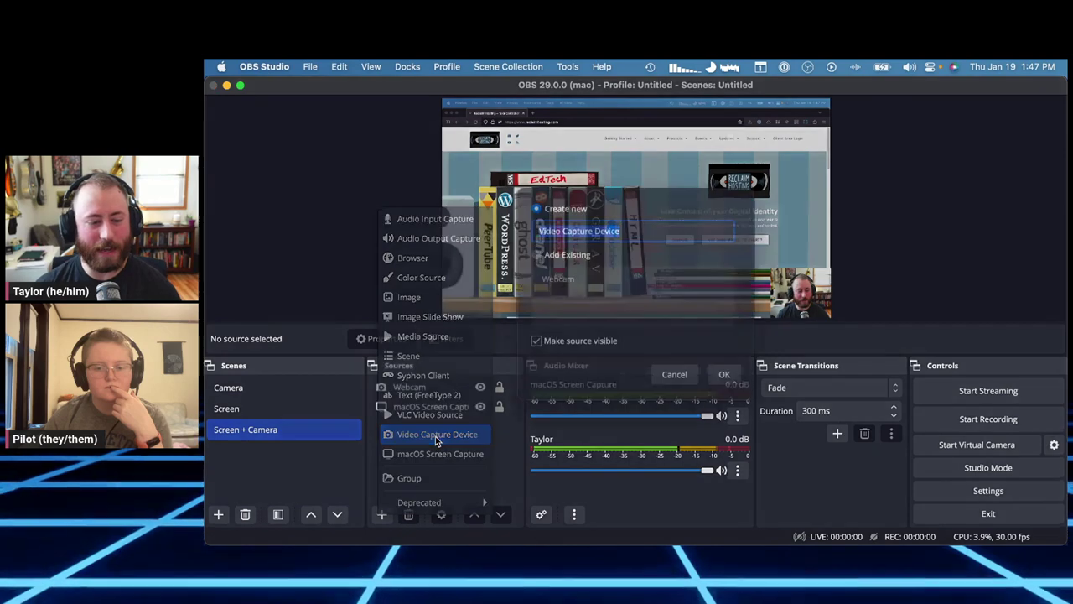
pyautogui.click(722, 390)
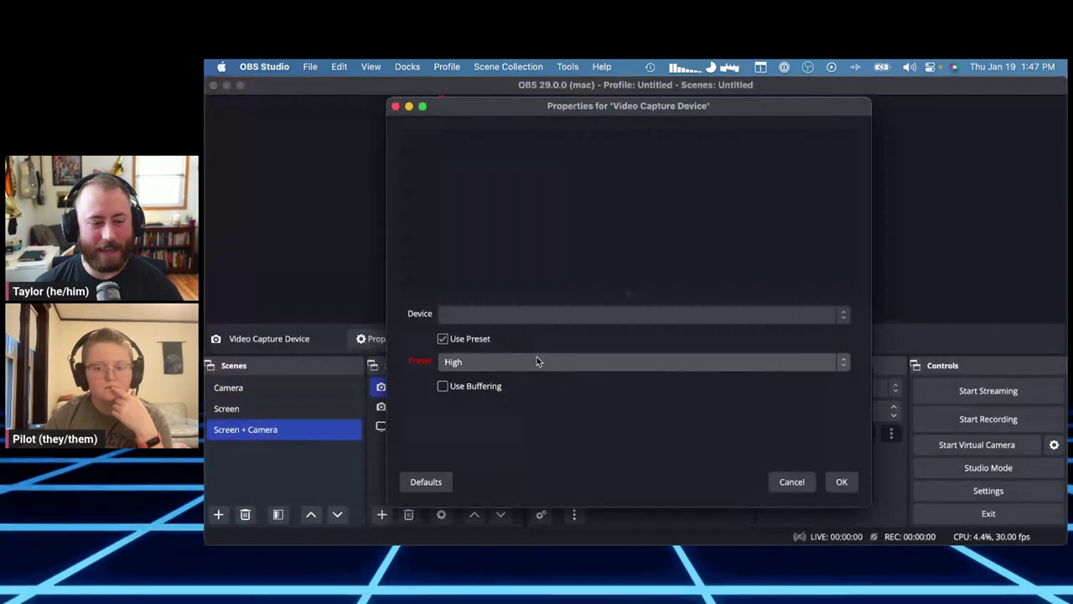
pyautogui.click(520, 314)
pyautogui.click(494, 338)
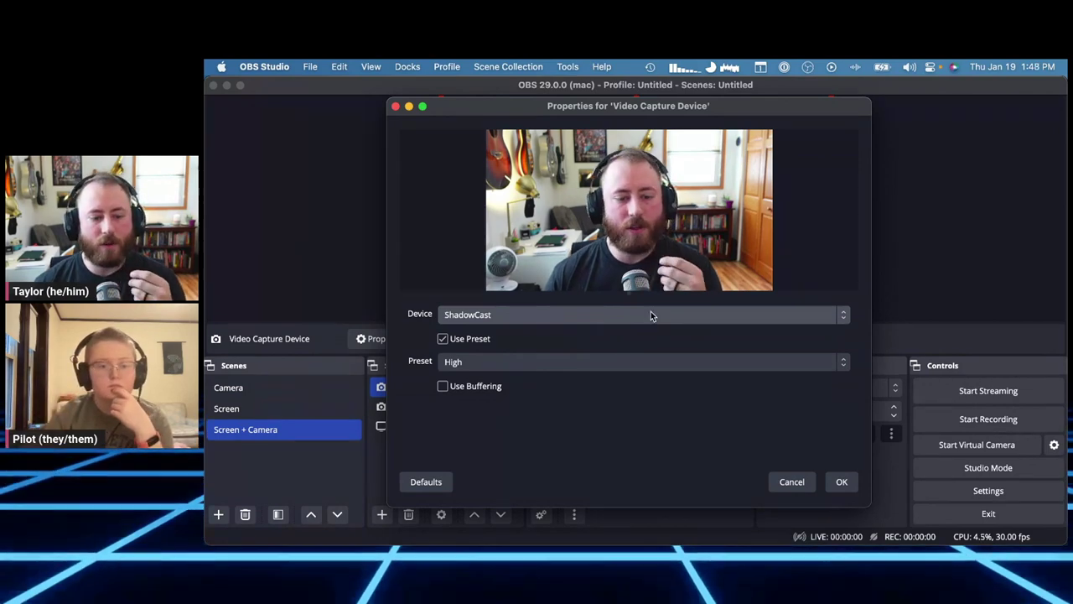
# Step: Review the available devices, cancel the properties and remove the Video Capture Device source from the Screen + Camera scene
pyautogui.click(650, 313)
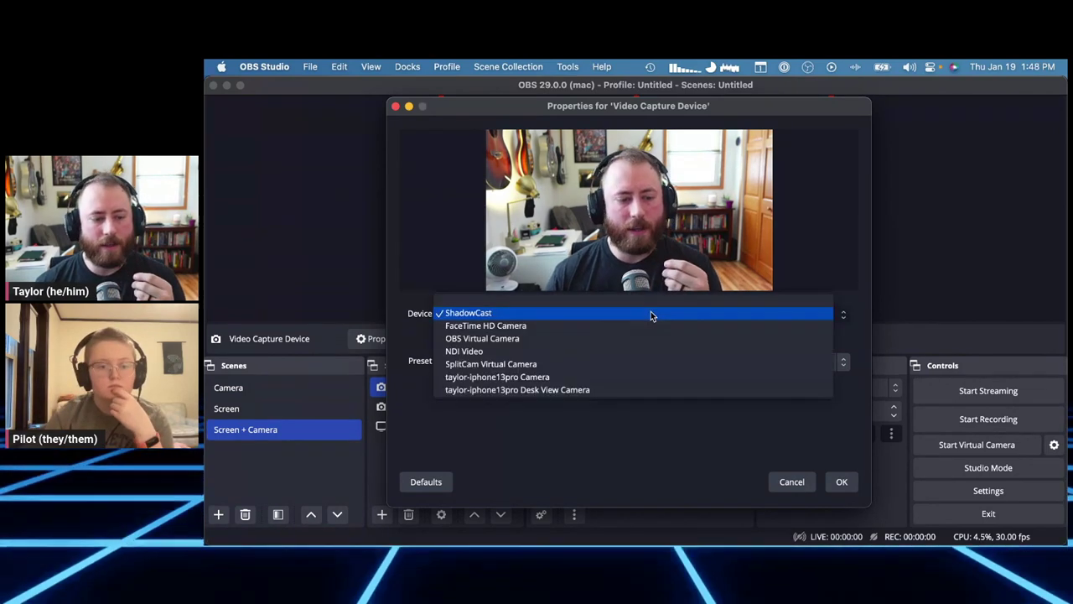
pyautogui.click(784, 313)
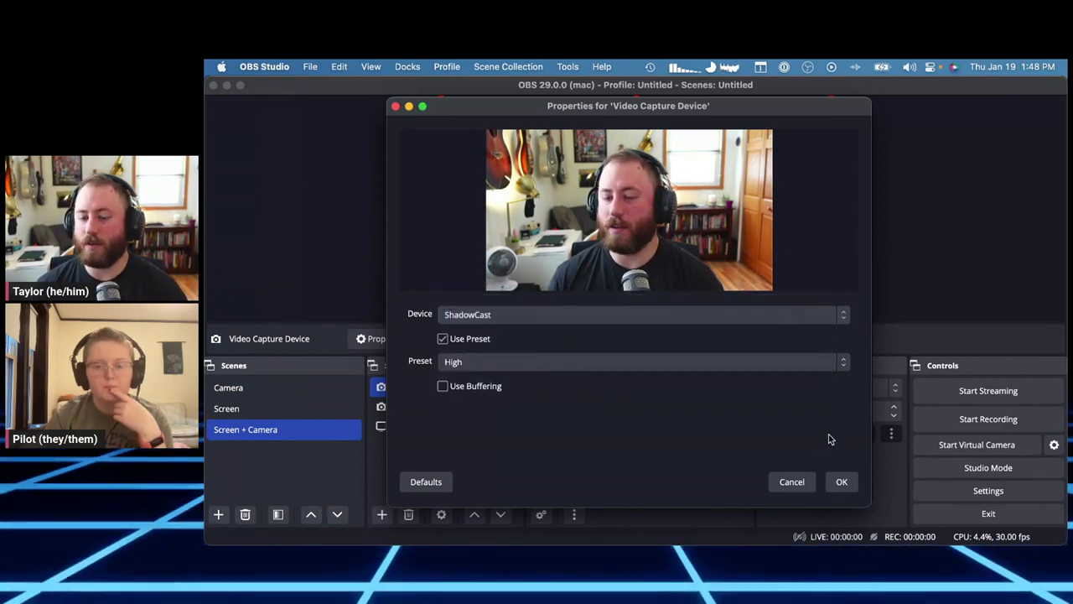
pyautogui.click(790, 482)
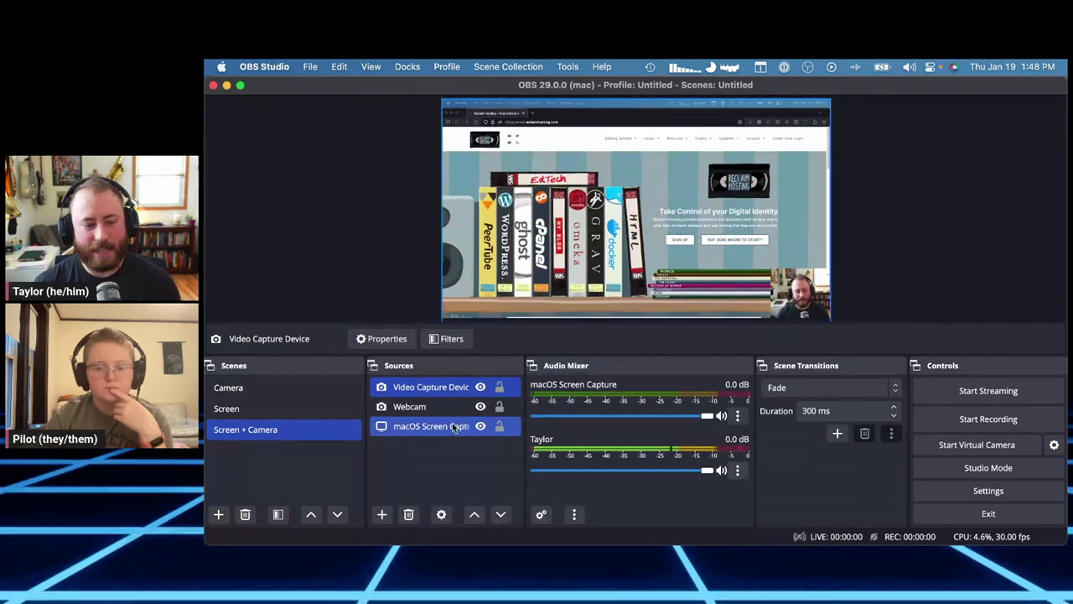
pyautogui.press('BackSpace')
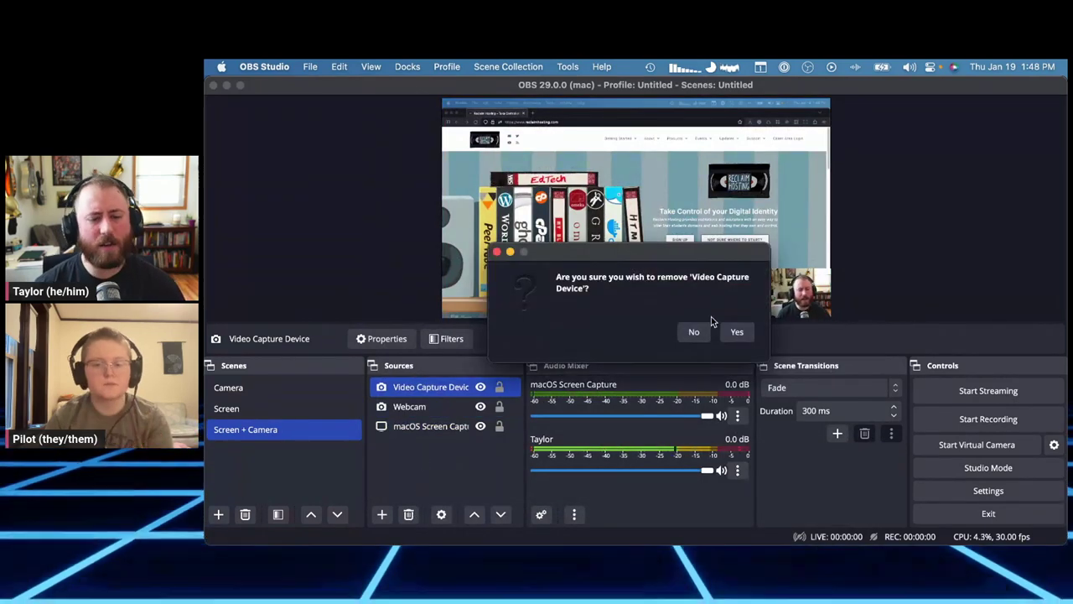
pyautogui.click(721, 331)
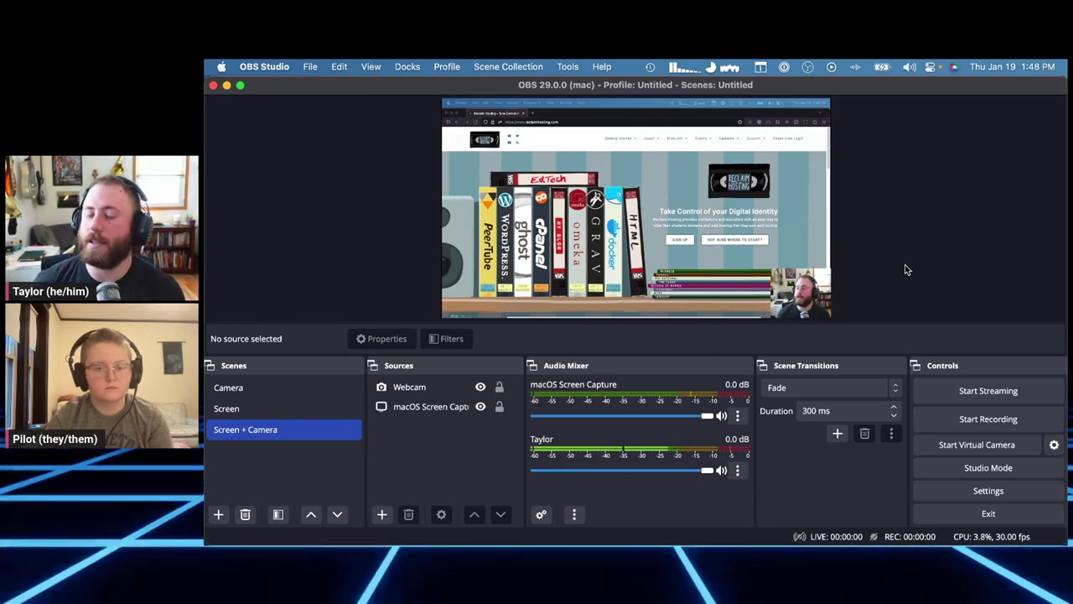
# Step: Compare the sources and layout of the Camera, Screen and Screen + Camera scenes
pyautogui.click(431, 408)
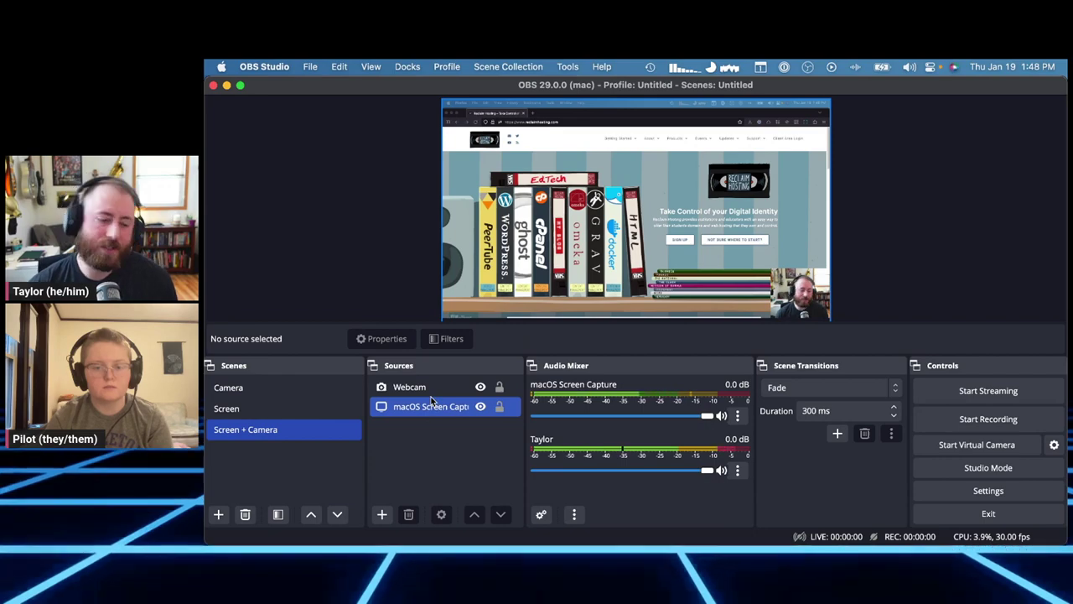
pyautogui.click(322, 412)
pyautogui.press('Up')
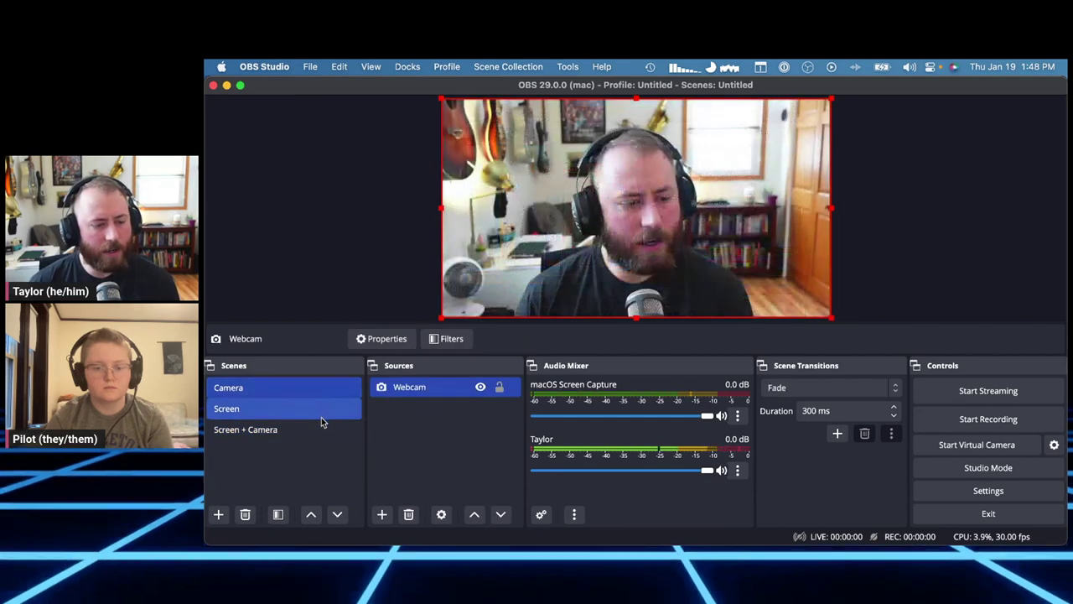
pyautogui.click(320, 430)
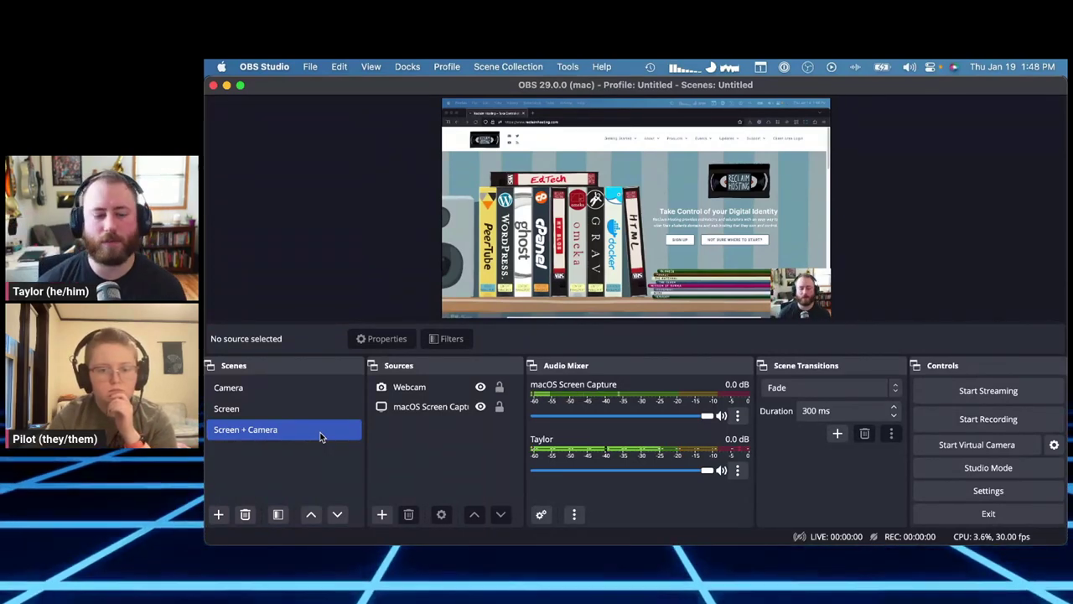
pyautogui.click(428, 406)
pyautogui.click(317, 411)
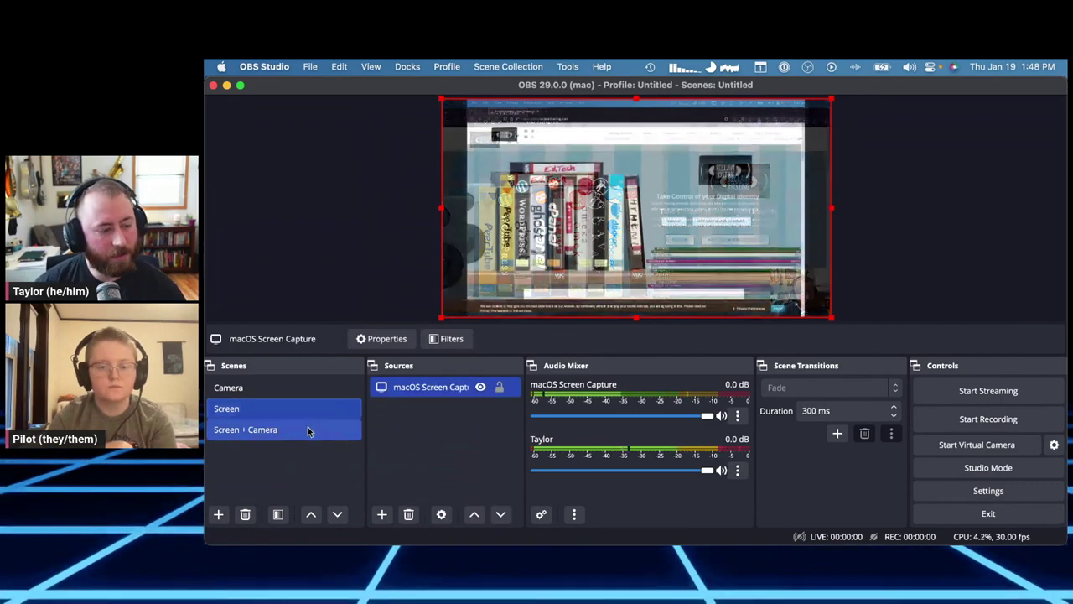
pyautogui.click(309, 390)
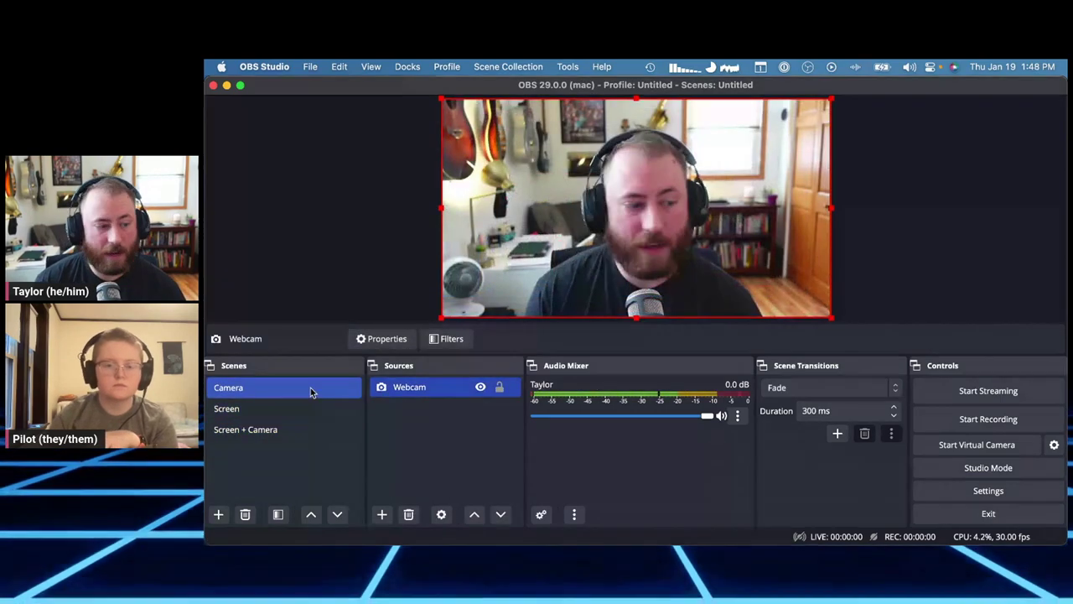
pyautogui.click(310, 409)
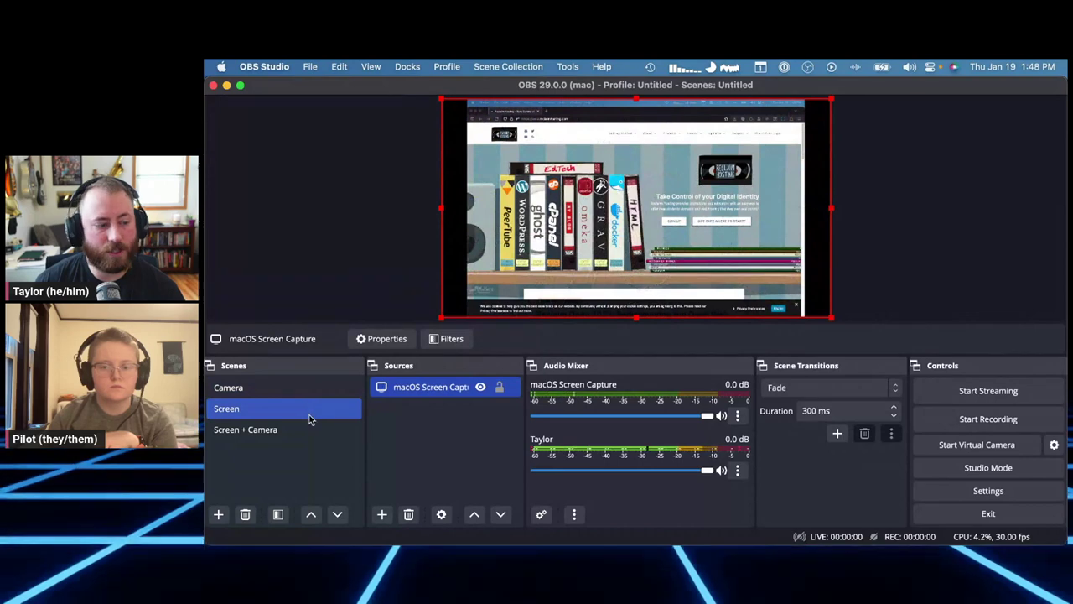
pyautogui.click(308, 431)
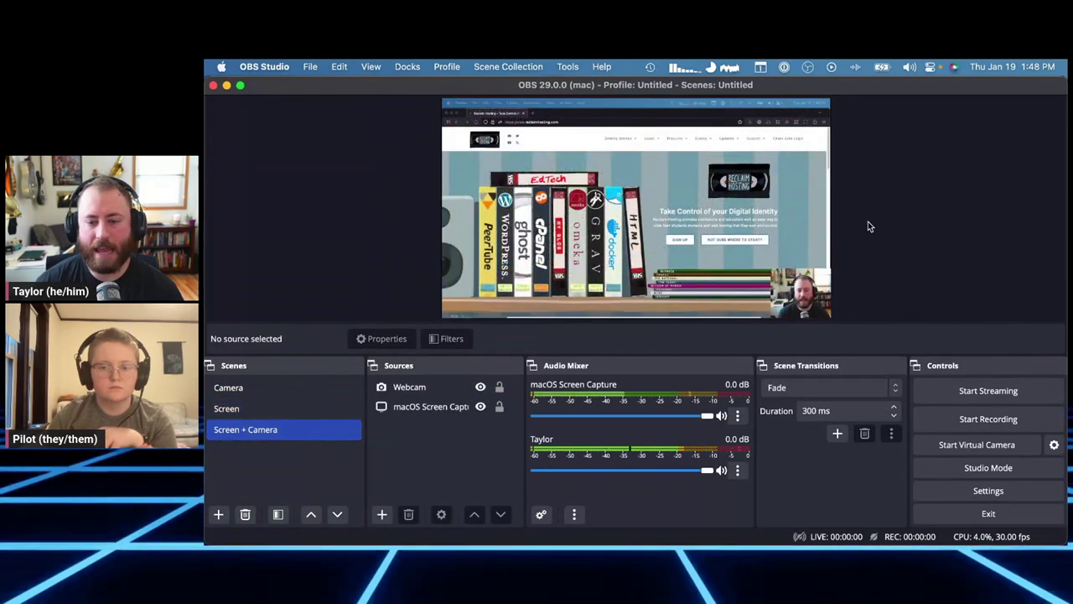
# Step: Stretch the macOS Screen Capture source downward in the Screen scene so its picture fills the canvas width, matching the Screen + Camera scene
pyautogui.click(667, 244)
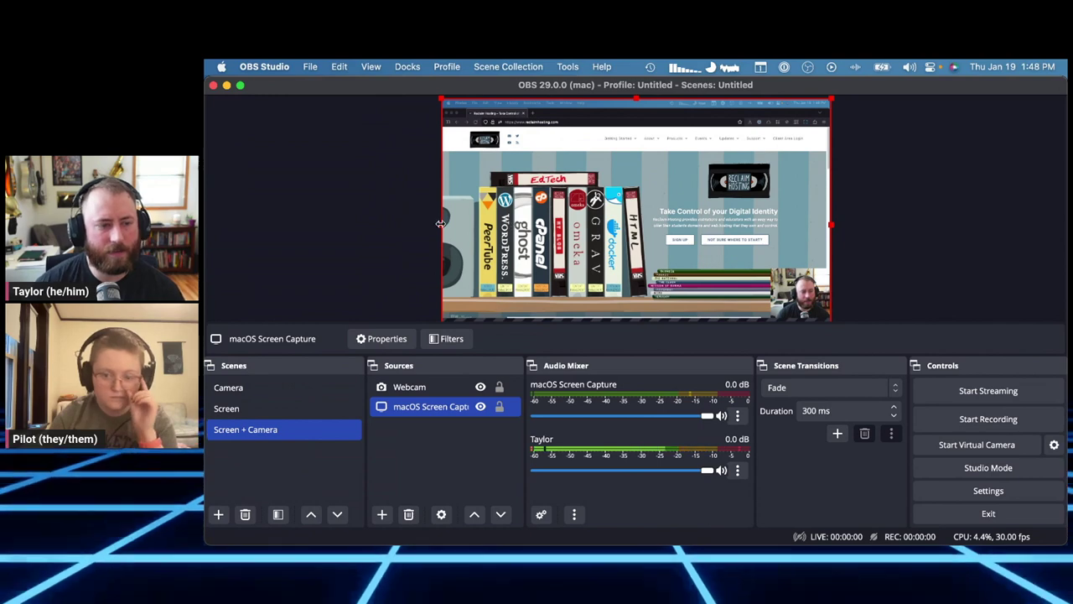
pyautogui.click(249, 410)
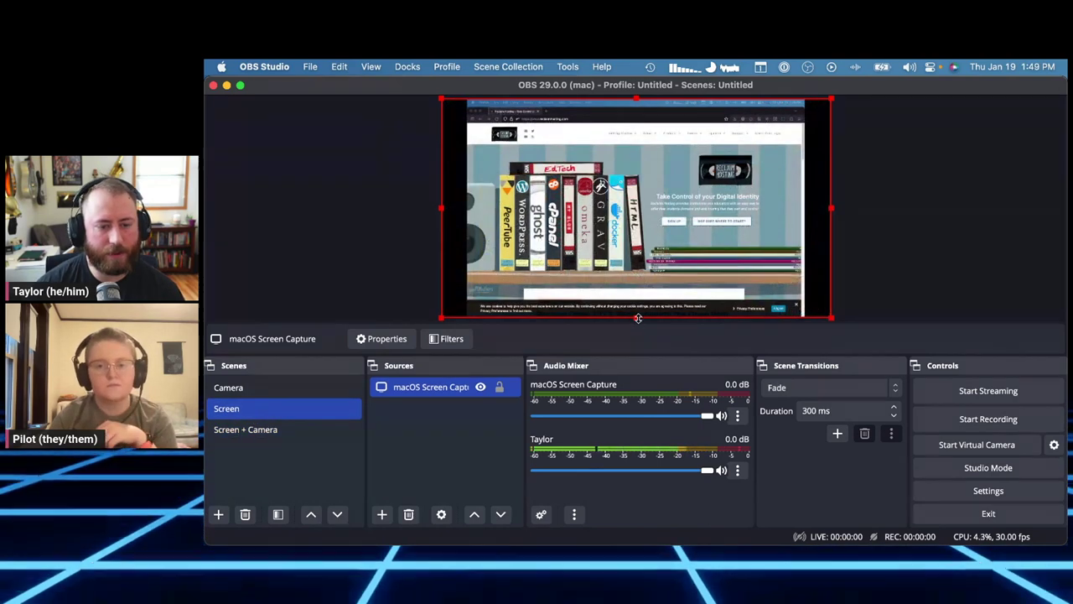
pyautogui.moveTo(637, 318); pyautogui.dragTo(637, 349)
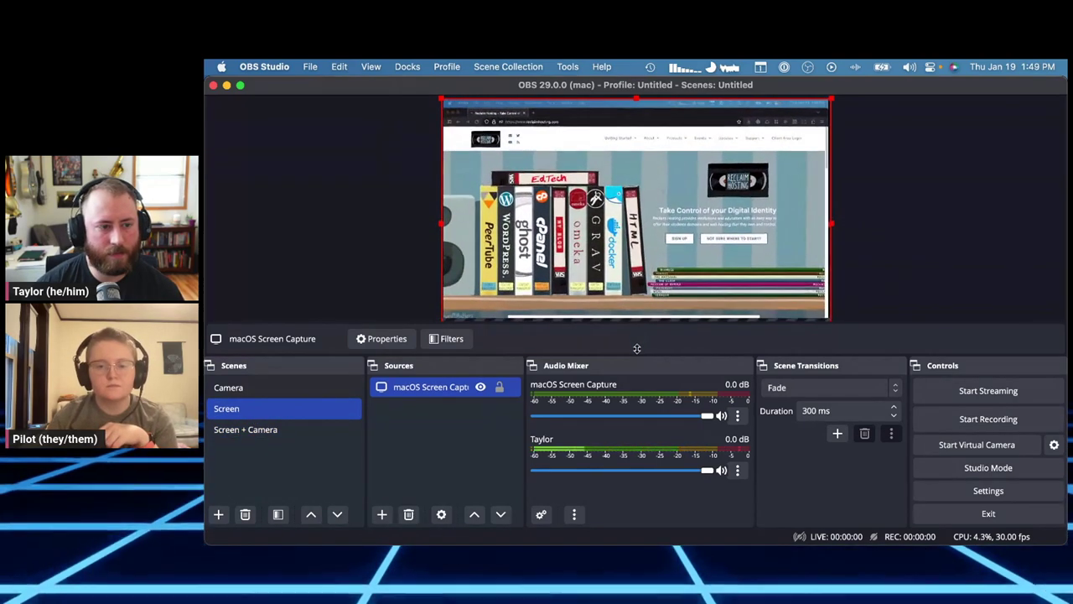
pyautogui.click(435, 267)
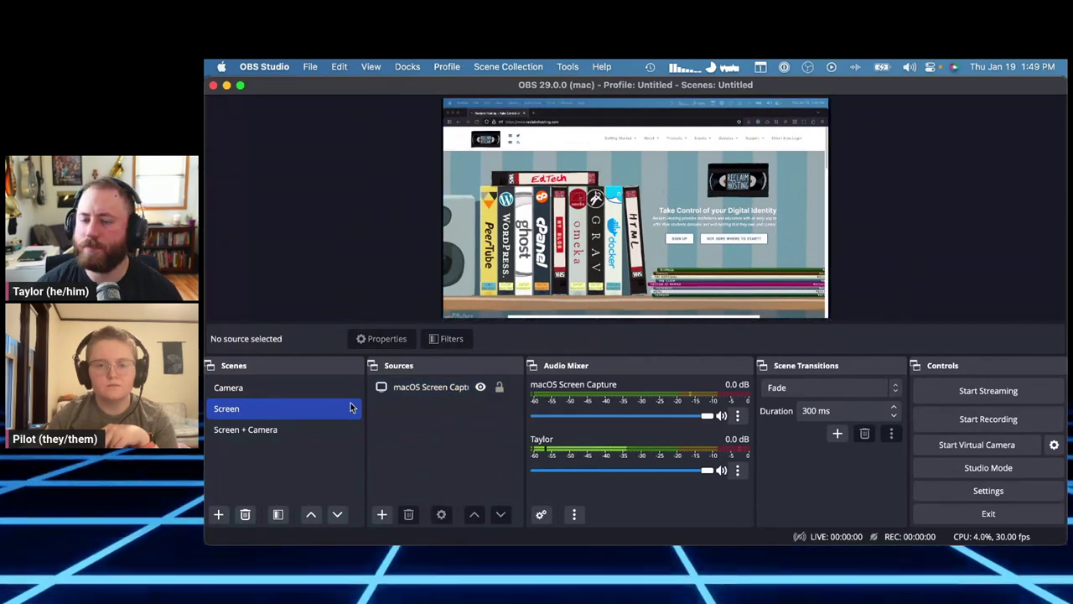
pyautogui.click(263, 433)
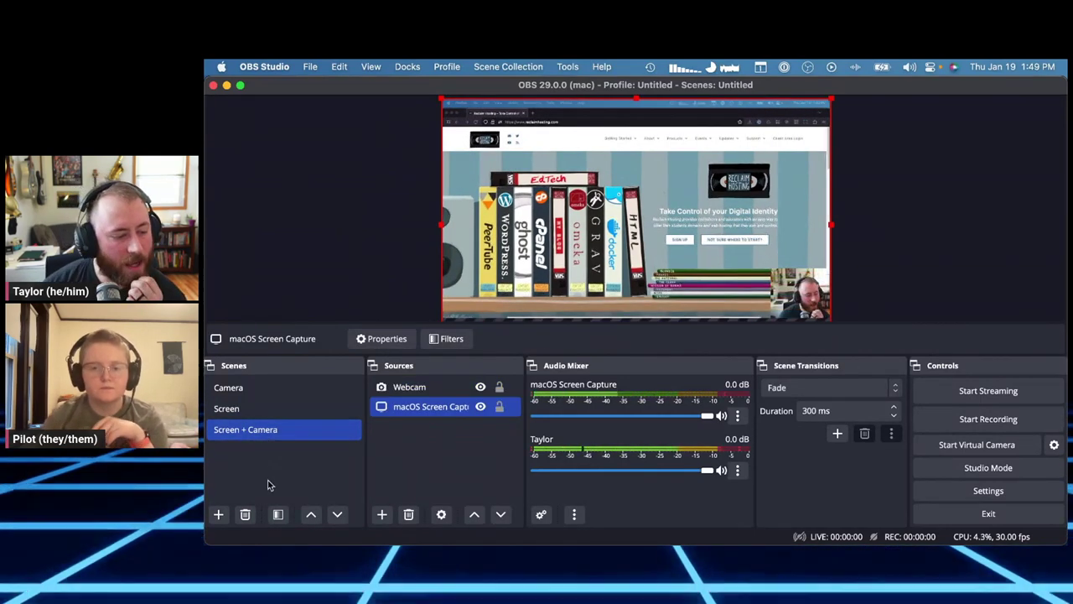
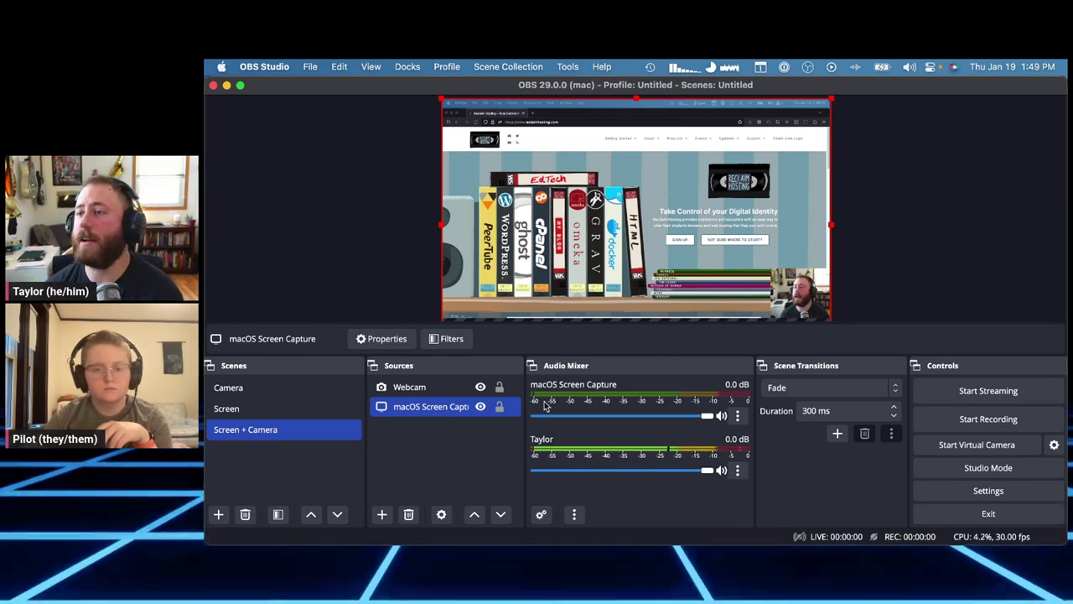
# Step: Add a new scene named "Getting started"
pyautogui.click(219, 515)
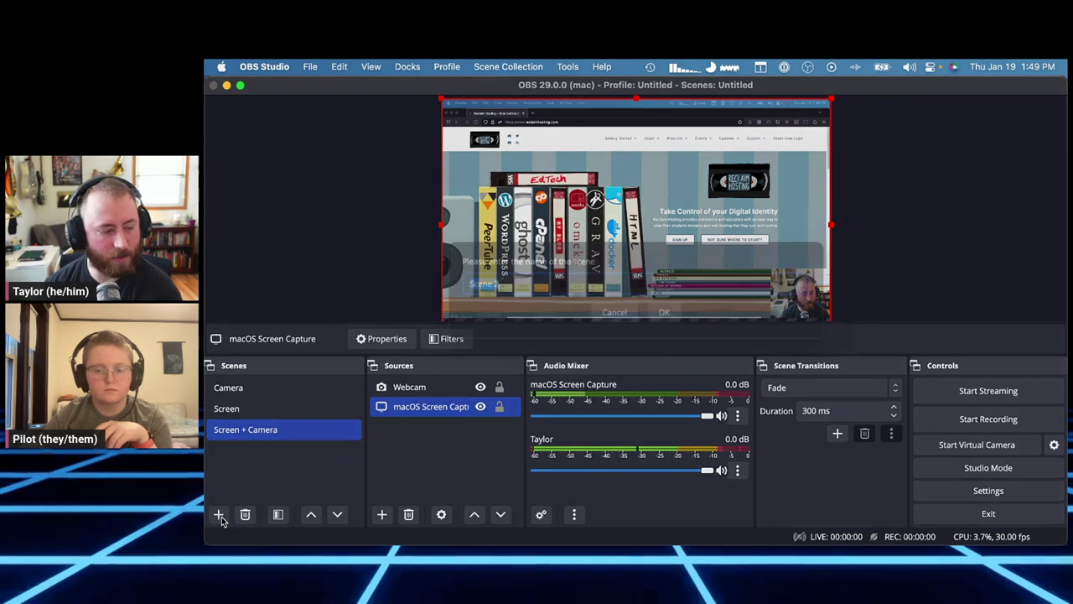
pyautogui.write('Getting started')
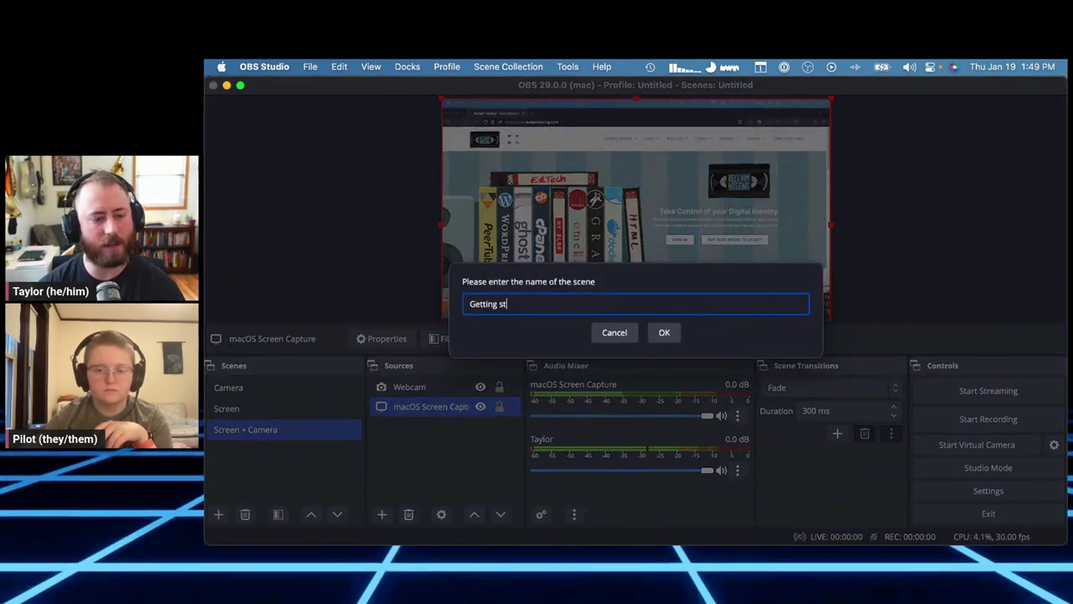
pyautogui.click(664, 332)
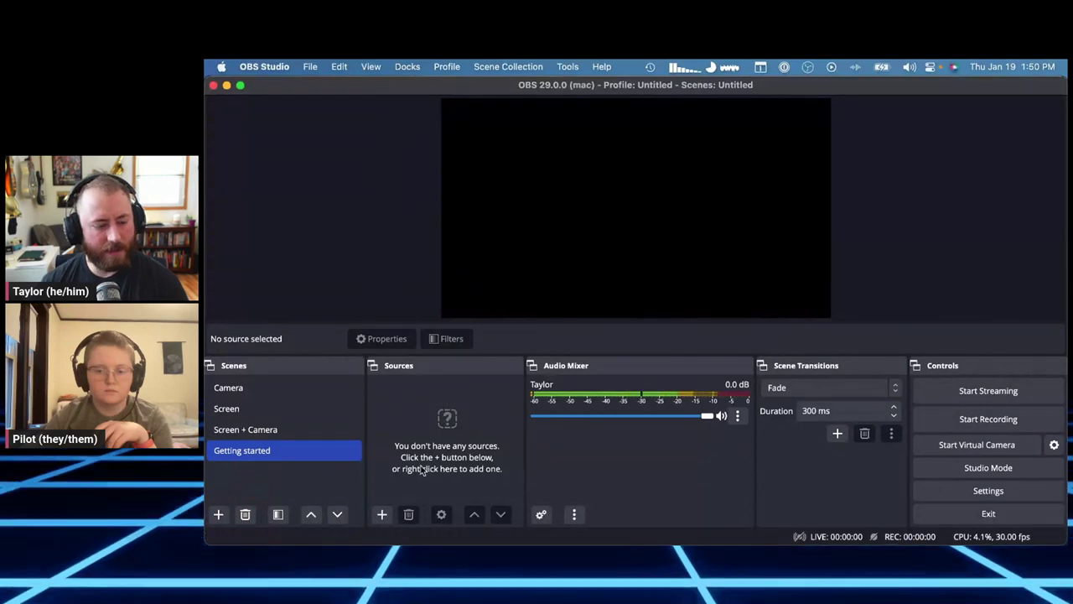
# Step: Add a new Text (FreeType 2) source named "Getting started text" to the Getting started scene
pyautogui.click(382, 514)
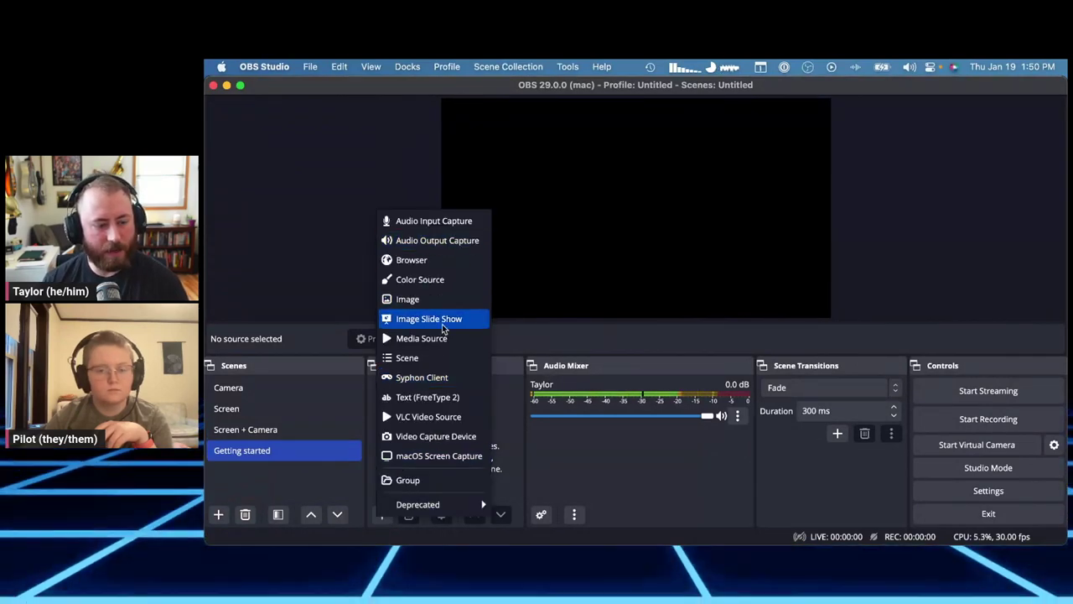
pyautogui.click(452, 398)
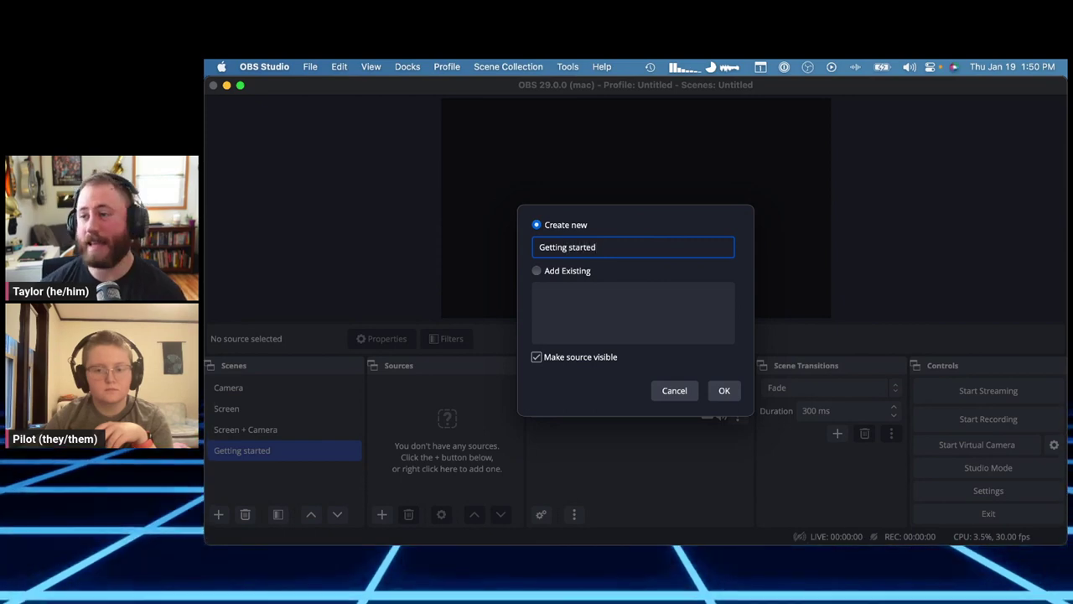
pyautogui.click(724, 392)
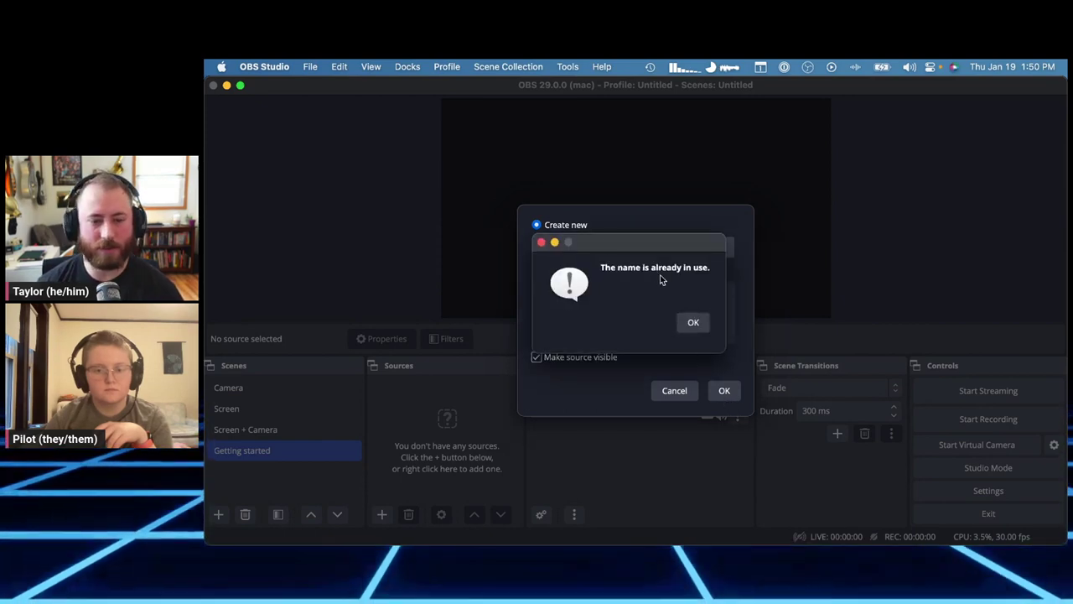
pyautogui.click(694, 323)
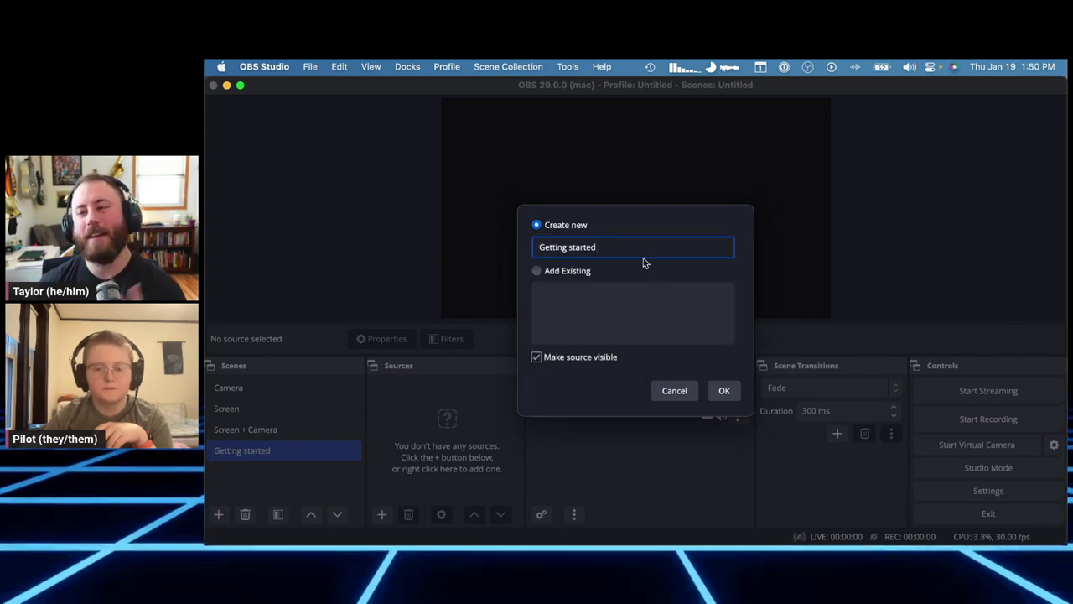
pyautogui.write('text')
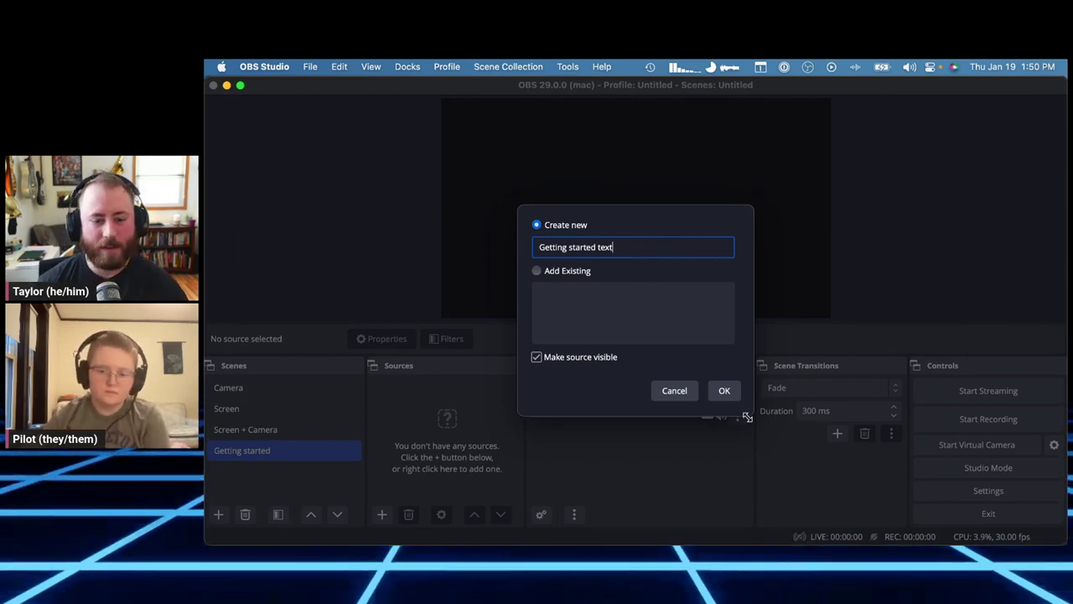
pyautogui.click(726, 394)
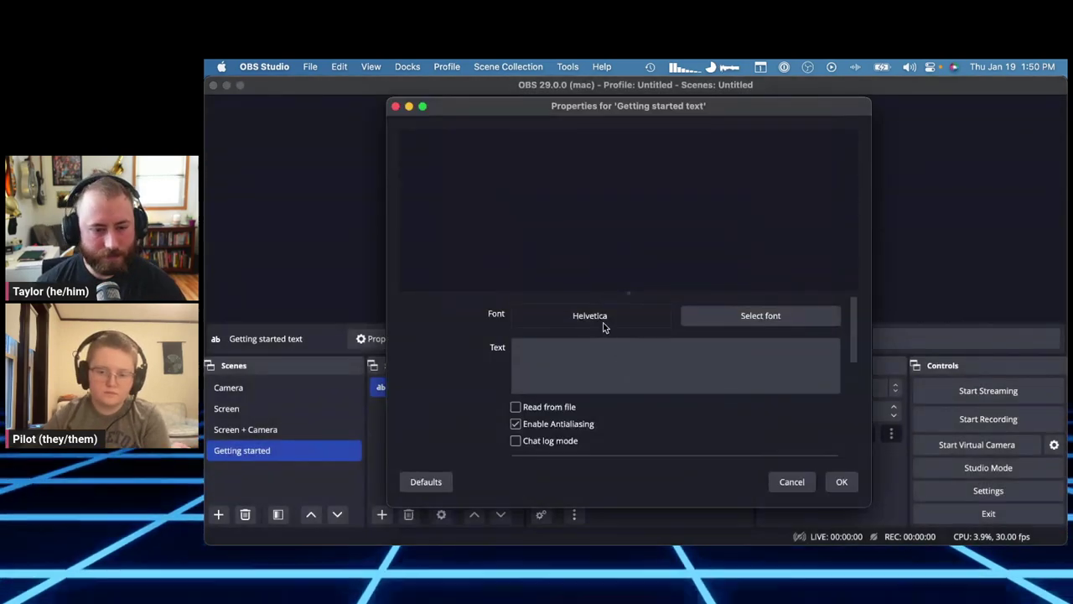
# Step: Set the text source's font to VCR OSD Mono Regular
pyautogui.click(776, 322)
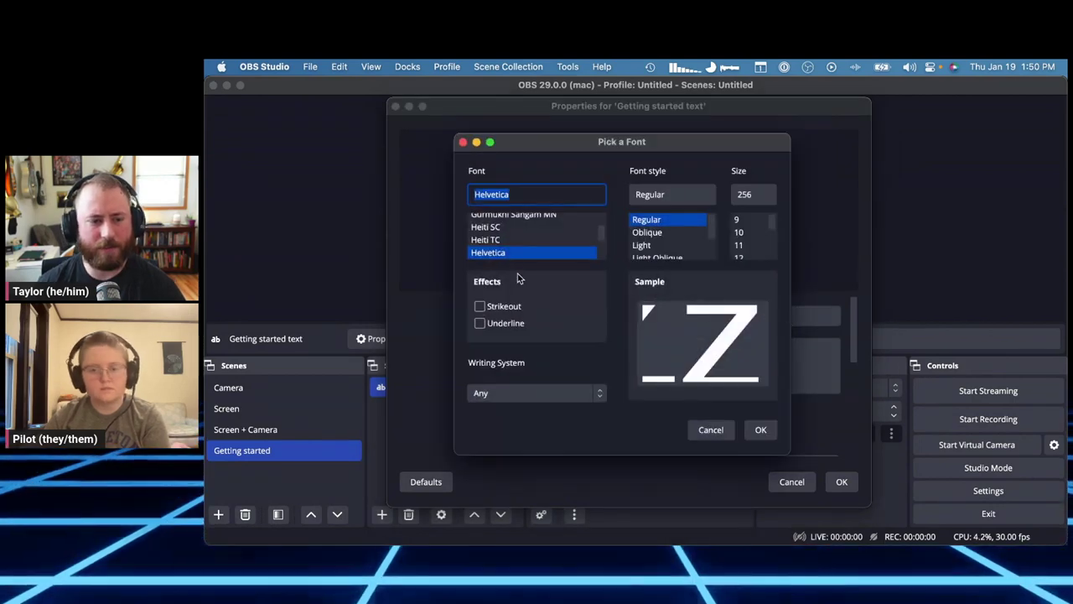
pyautogui.scroll(-3, 492, 223)
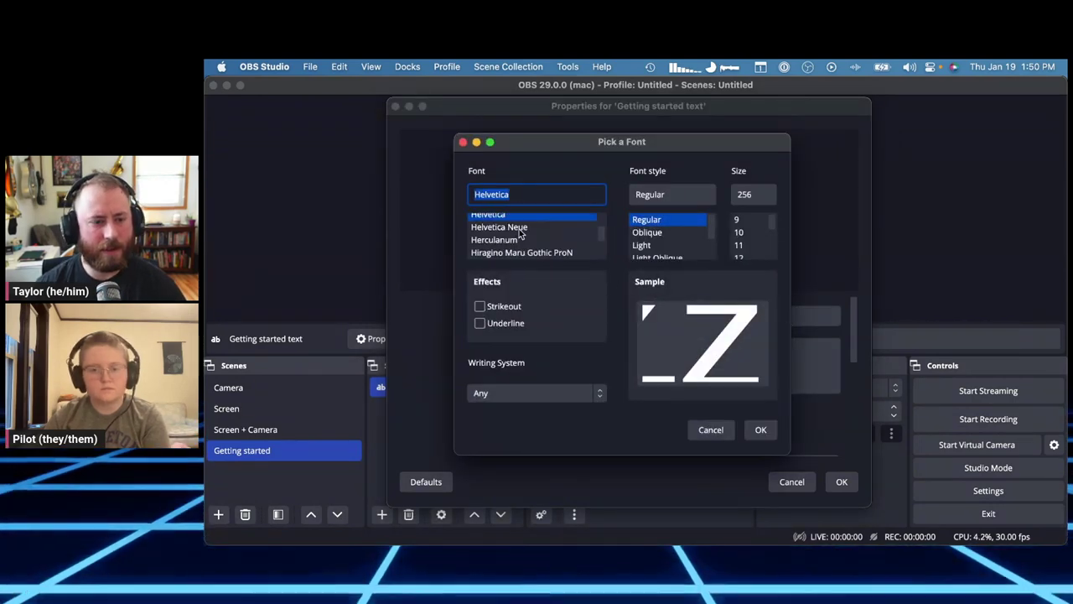
pyautogui.click(511, 197)
pyautogui.press('super+a')
pyautogui.write('V')
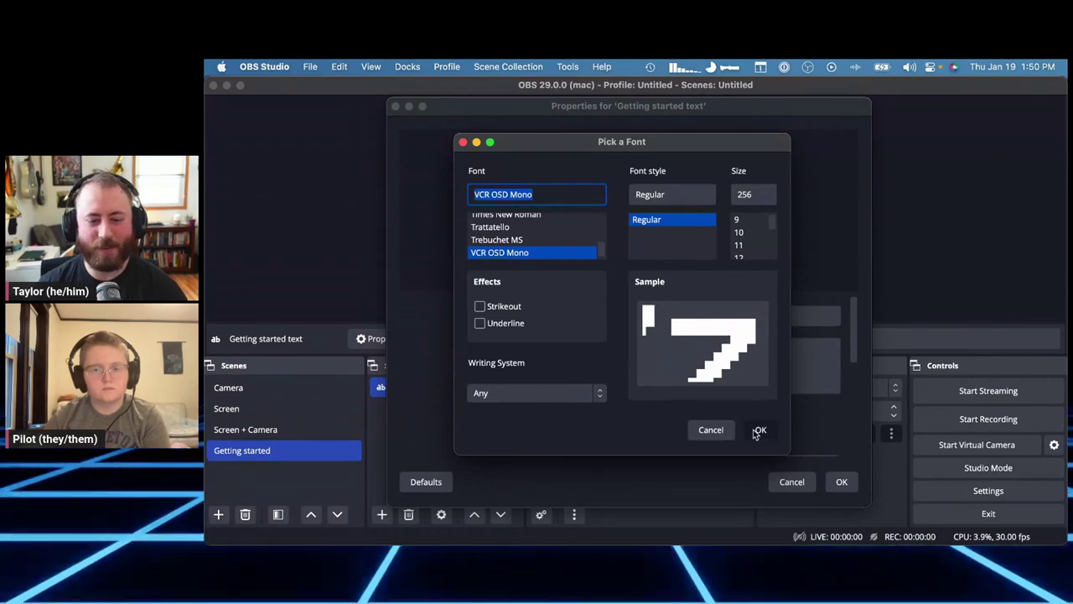
pyautogui.click(757, 431)
# Step: Enter "Getting started!" as the displayed text of the source
pyautogui.click(650, 367)
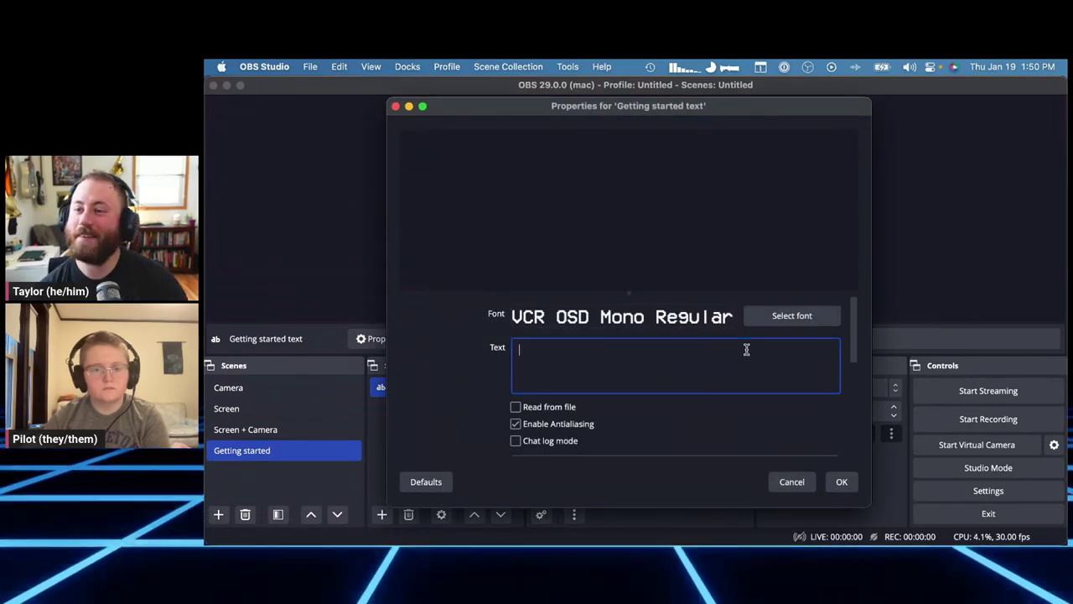
pyautogui.write('Geetting')
pyautogui.press('BackSpace')
pyautogui.press('BackSpace')
pyautogui.press('BackSpace')
pyautogui.press('BackSpace')
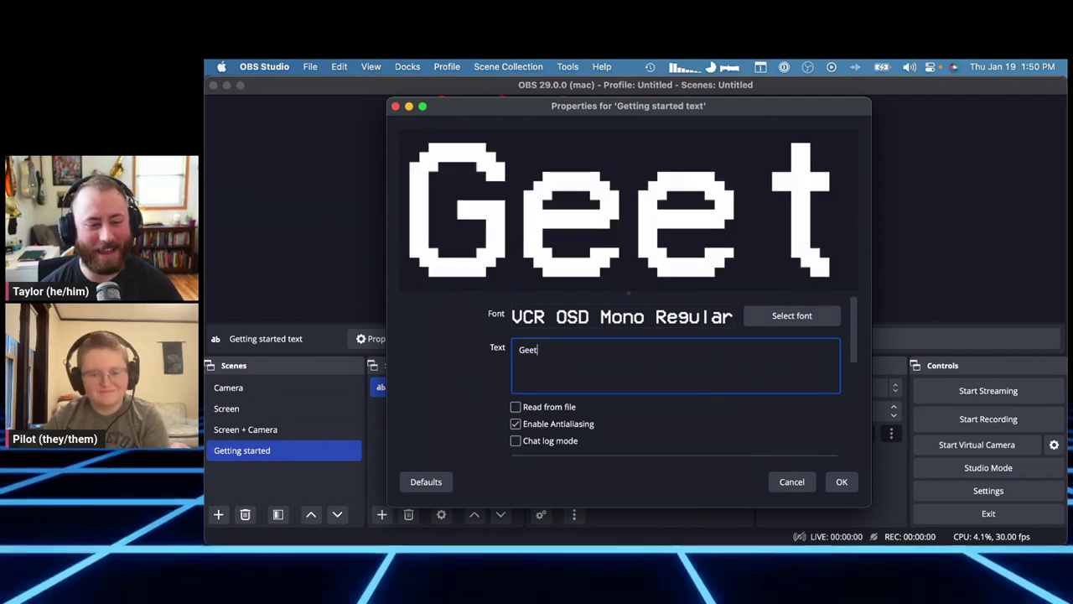
pyautogui.press('BackSpace')
pyautogui.write('ting started!')
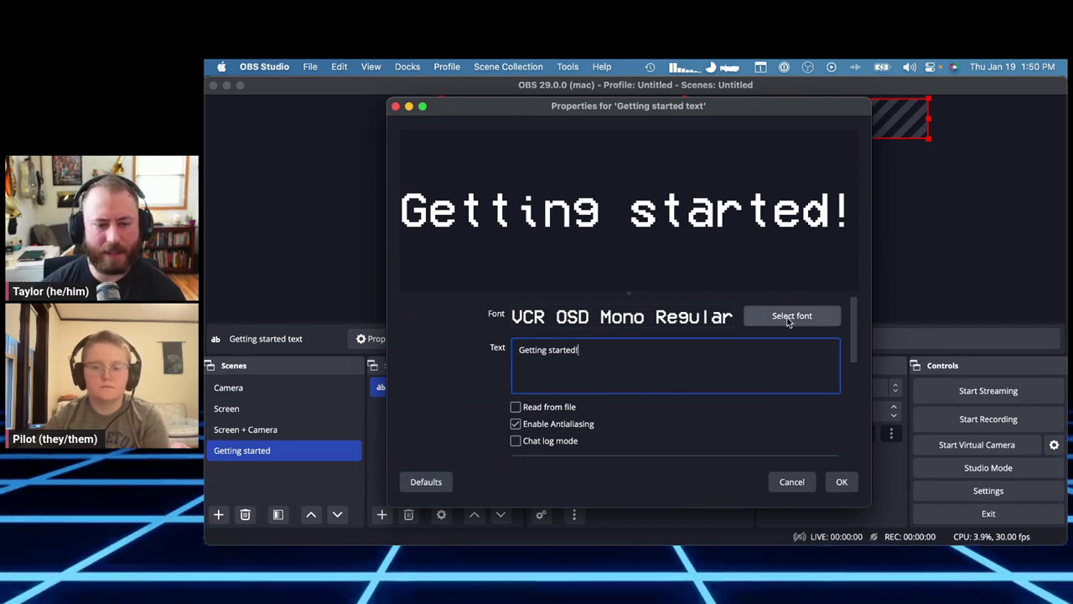
# Step: Examine the text source's remaining properties, including chat log, text file, color, outline, drop shadow and text width options
pyautogui.scroll(-5, 836, 446)
pyautogui.scroll(5, 836, 446)
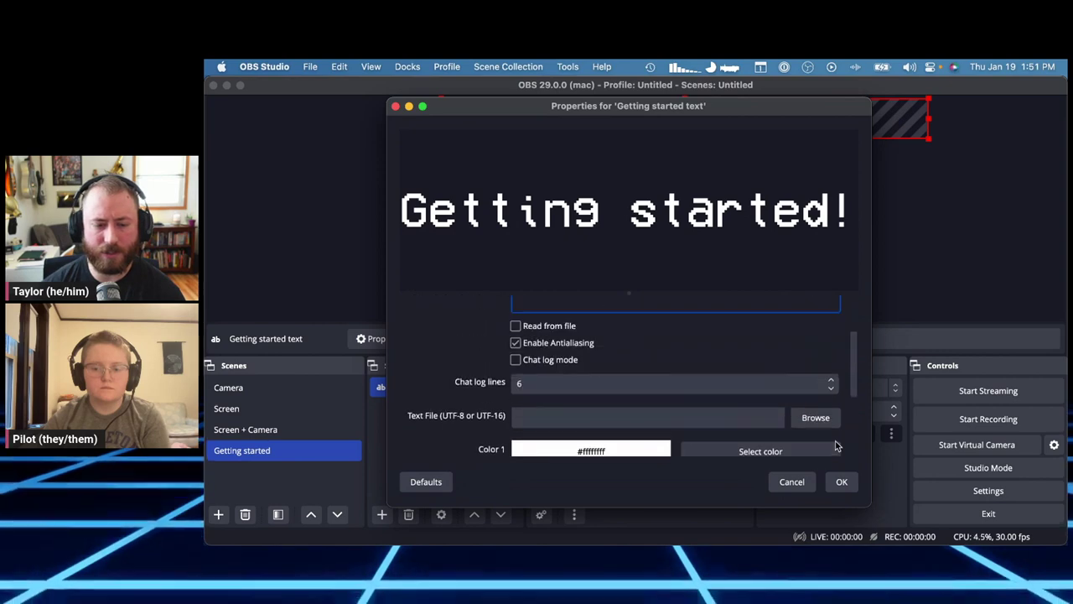
pyautogui.scroll(-4, 690, 383)
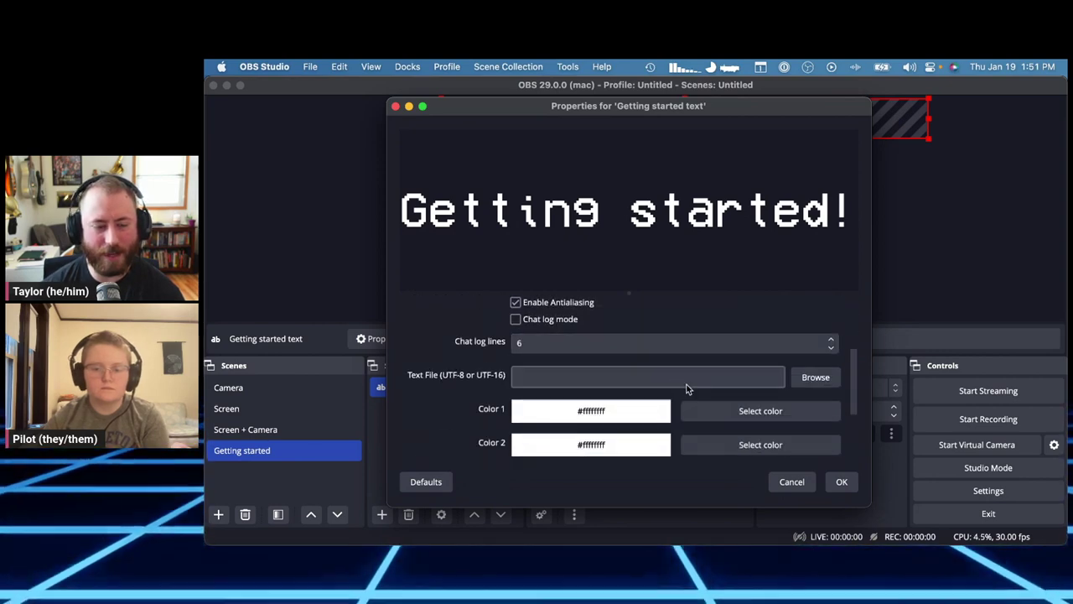
pyautogui.scroll(-1, 482, 383)
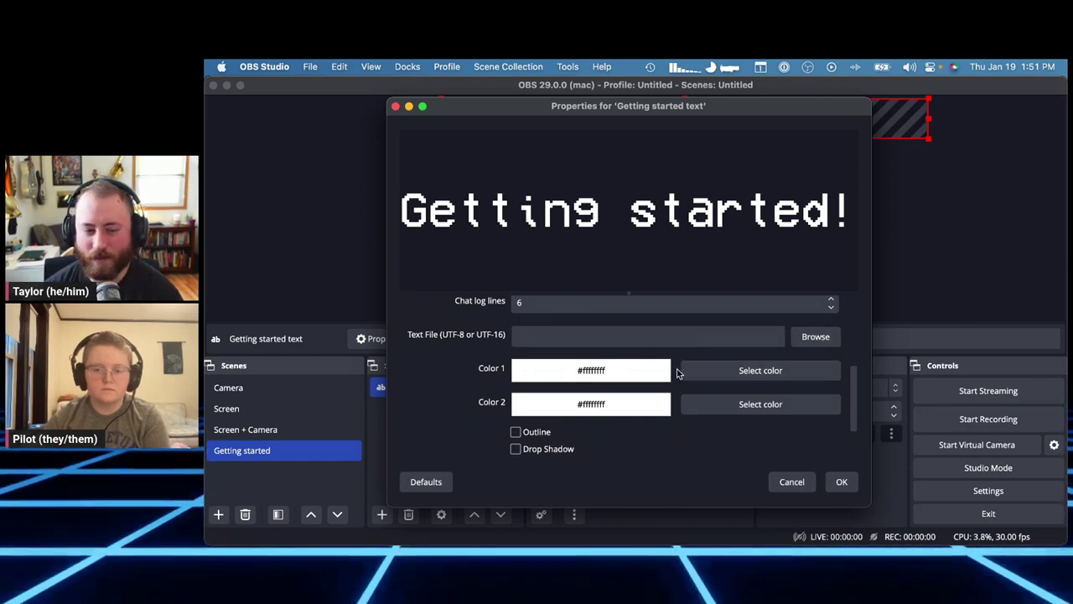
pyautogui.scroll(-1, 612, 332)
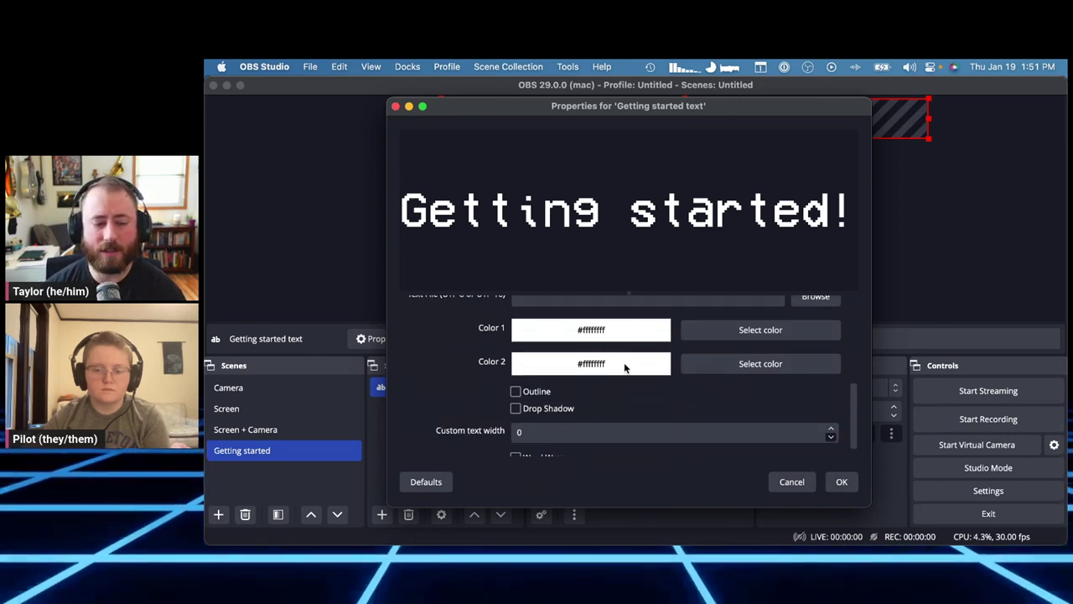
pyautogui.scroll(-1, 627, 366)
pyautogui.scroll(5, 626, 366)
pyautogui.scroll(-5, 627, 366)
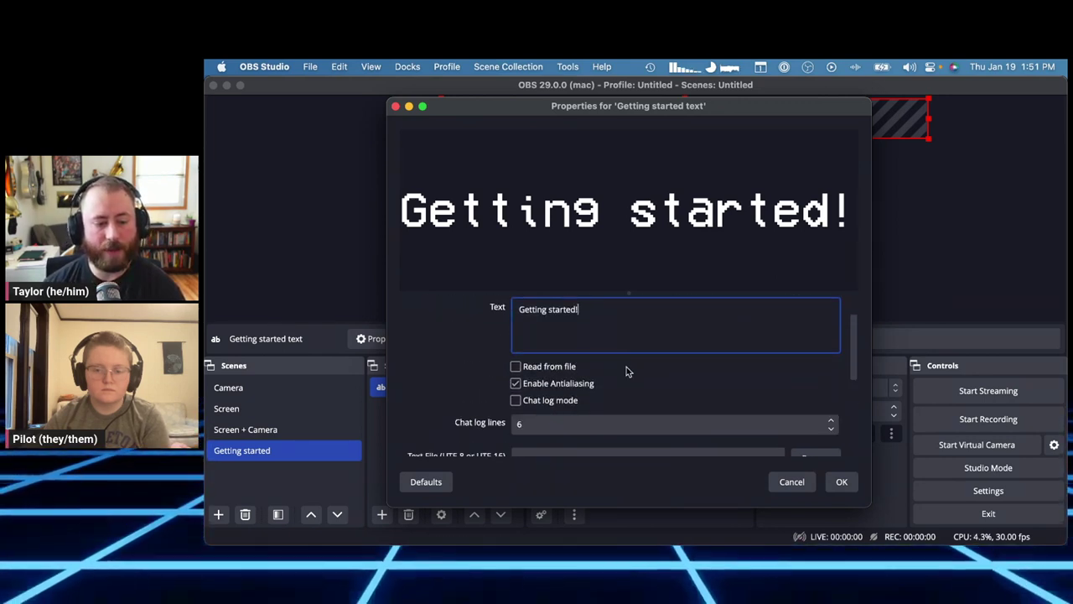
pyautogui.scroll(4, 650, 373)
pyautogui.scroll(1, 659, 367)
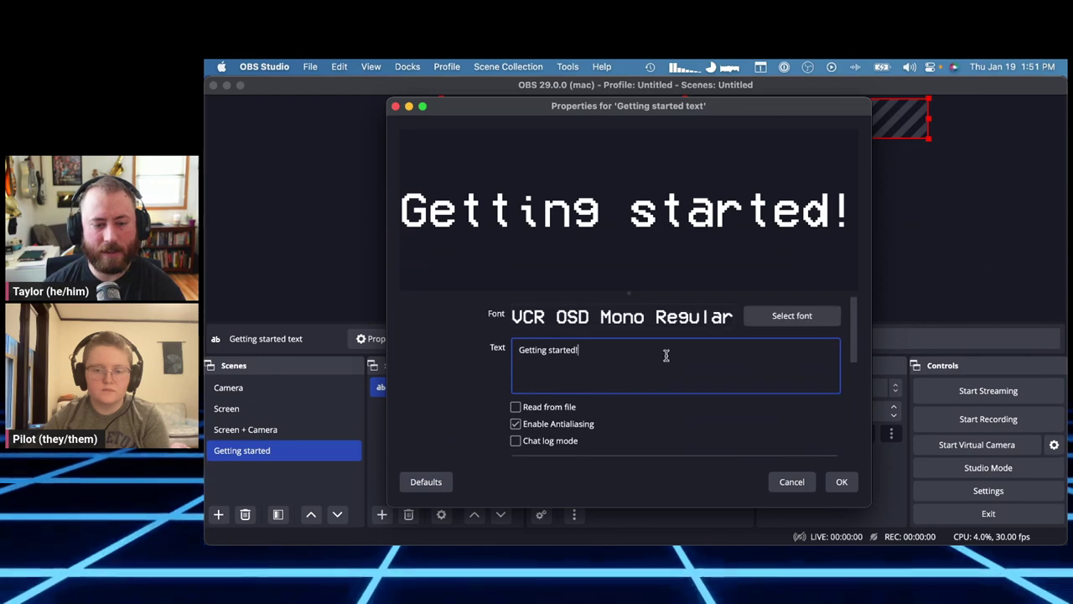
# Step: Check the text's font size and confirm the text source's properties
pyautogui.click(796, 315)
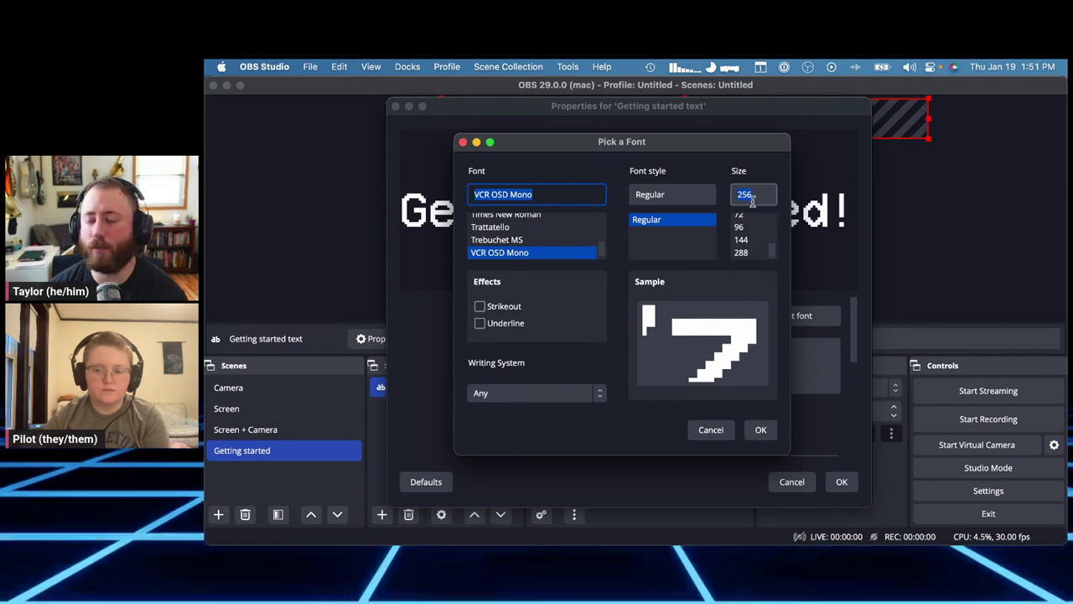
pyautogui.press('Return')
pyautogui.click(841, 481)
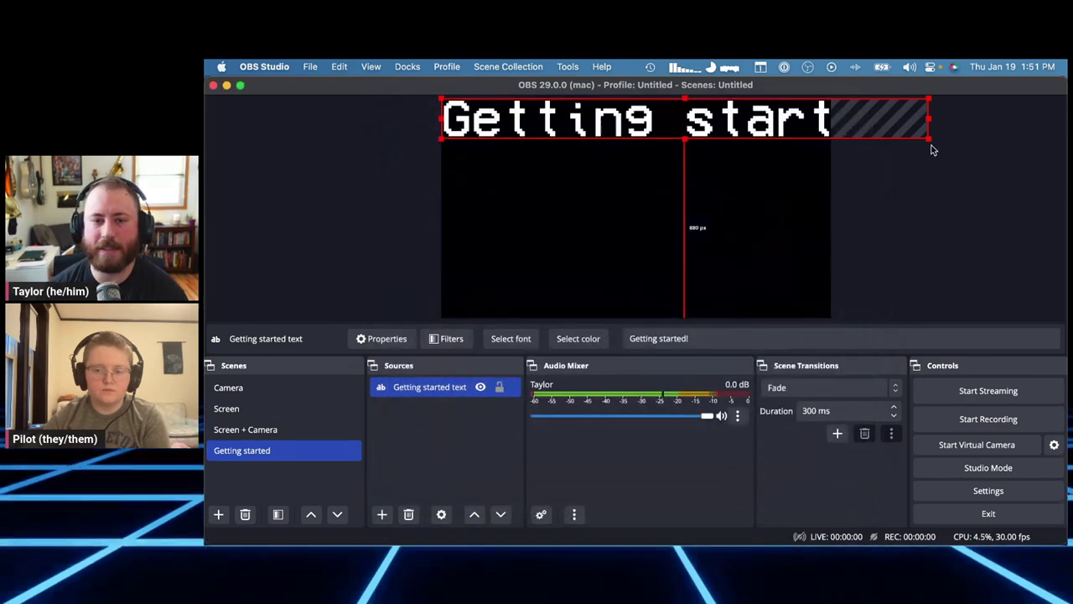
# Step: Scale the "Getting started!" text down to a bit over half the canvas width and place it near the canvas's upper edge
pyautogui.moveTo(929, 141); pyautogui.dragTo(791, 130)
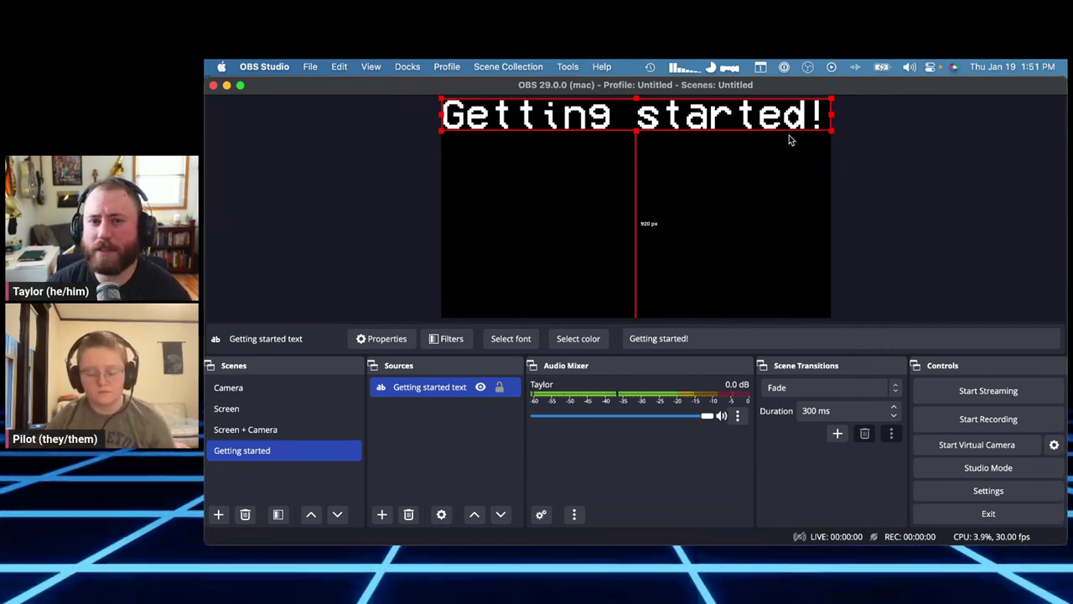
pyautogui.moveTo(832, 131); pyautogui.dragTo(719, 146)
pyautogui.moveTo(625, 149); pyautogui.dragTo(662, 122)
pyautogui.rightClick(663, 121)
pyautogui.moveTo(715, 443)
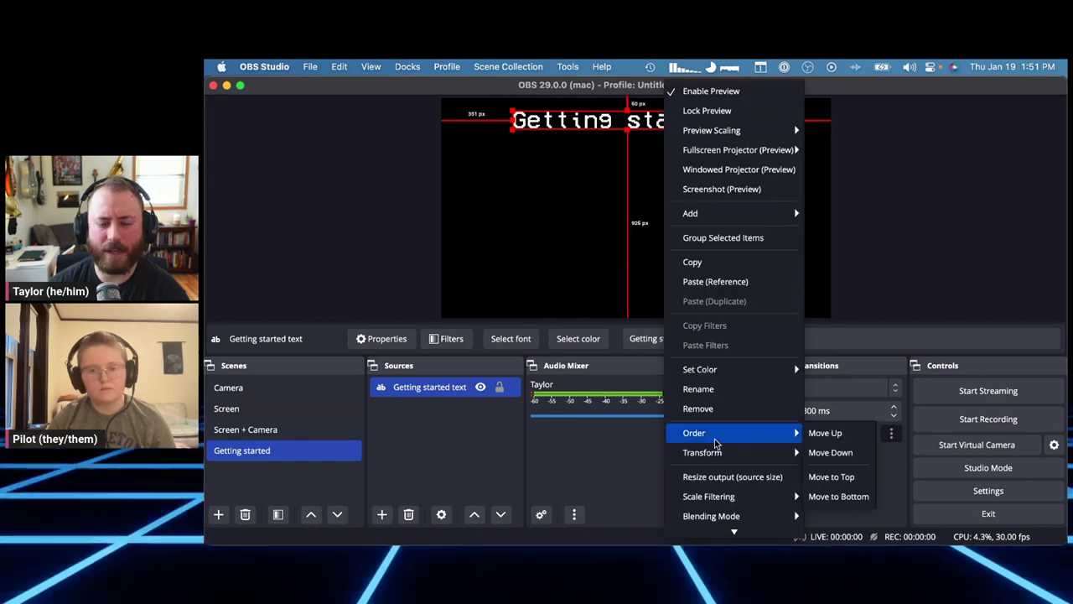
pyautogui.click(570, 175)
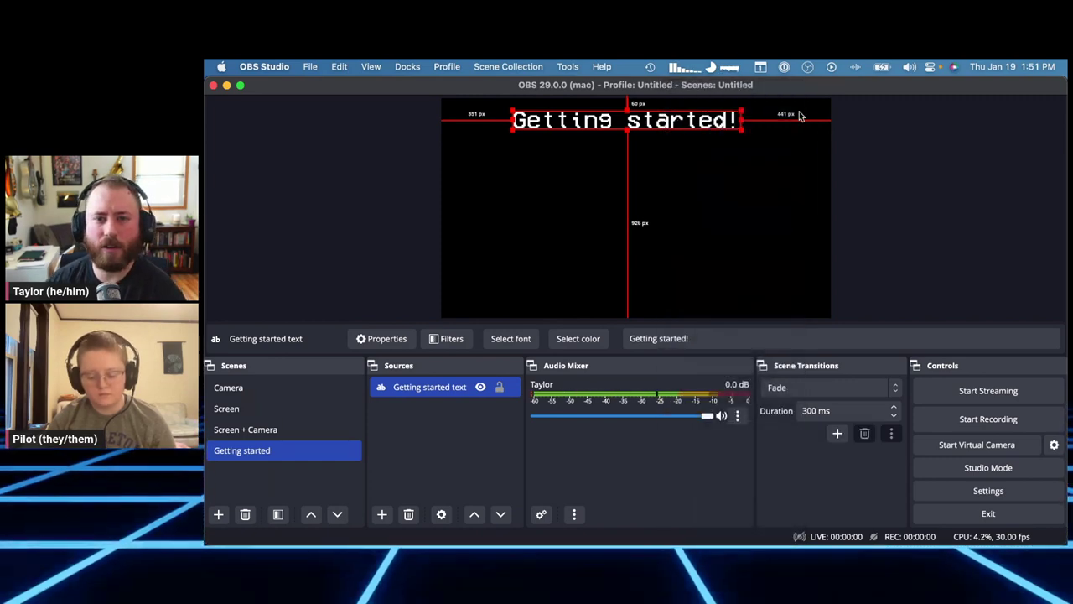
# Step: Center the "Getting started!" text horizontally on the canvas with a transform and deselect it
pyautogui.moveTo(592, 124); pyautogui.dragTo(597, 124)
pyautogui.rightClick(597, 124)
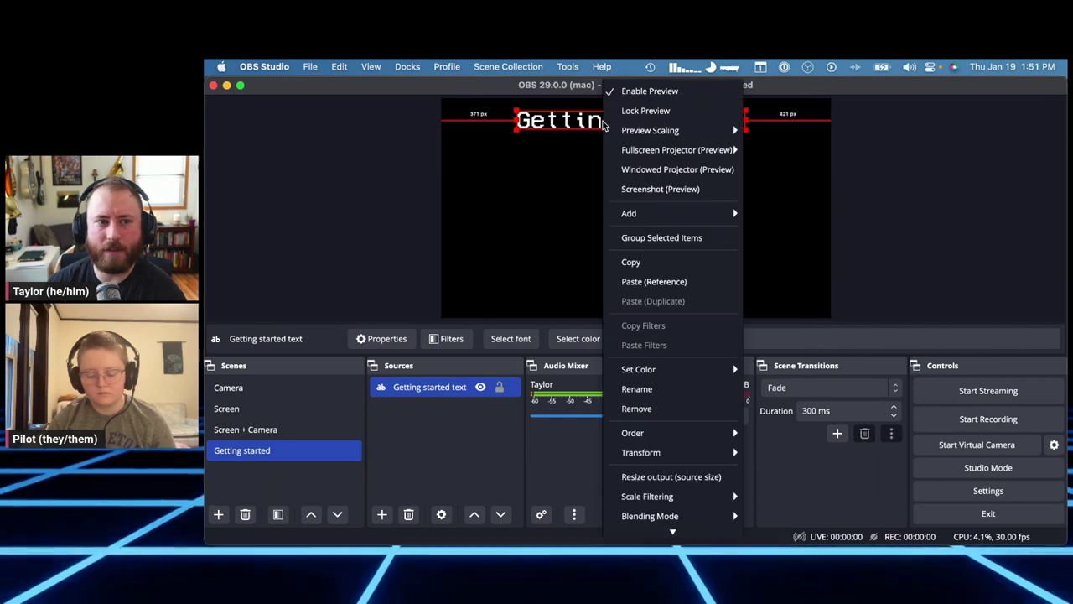
pyautogui.moveTo(666, 453)
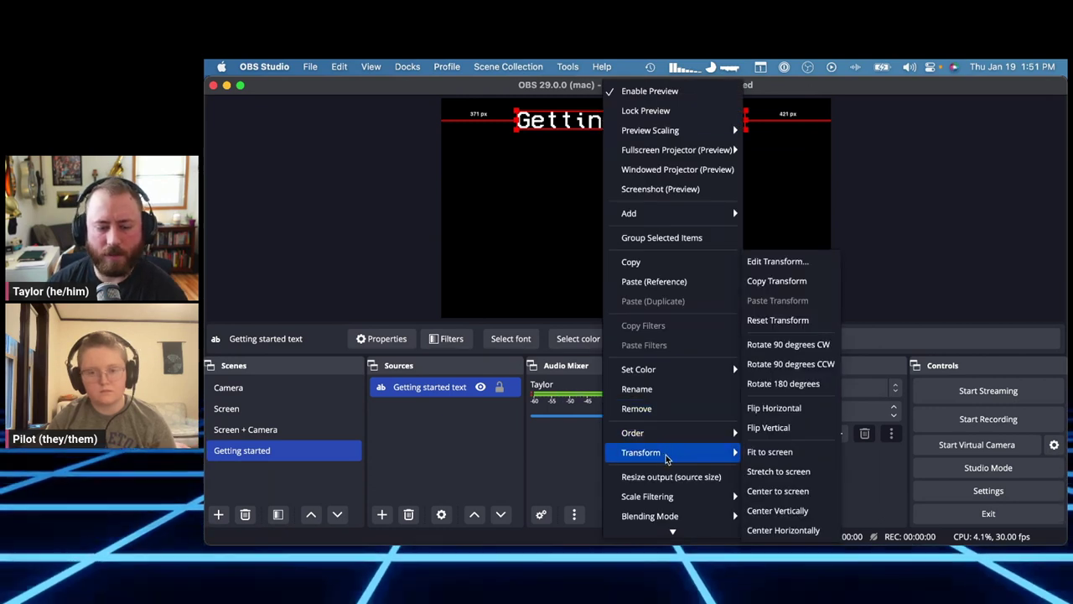
pyautogui.click(813, 530)
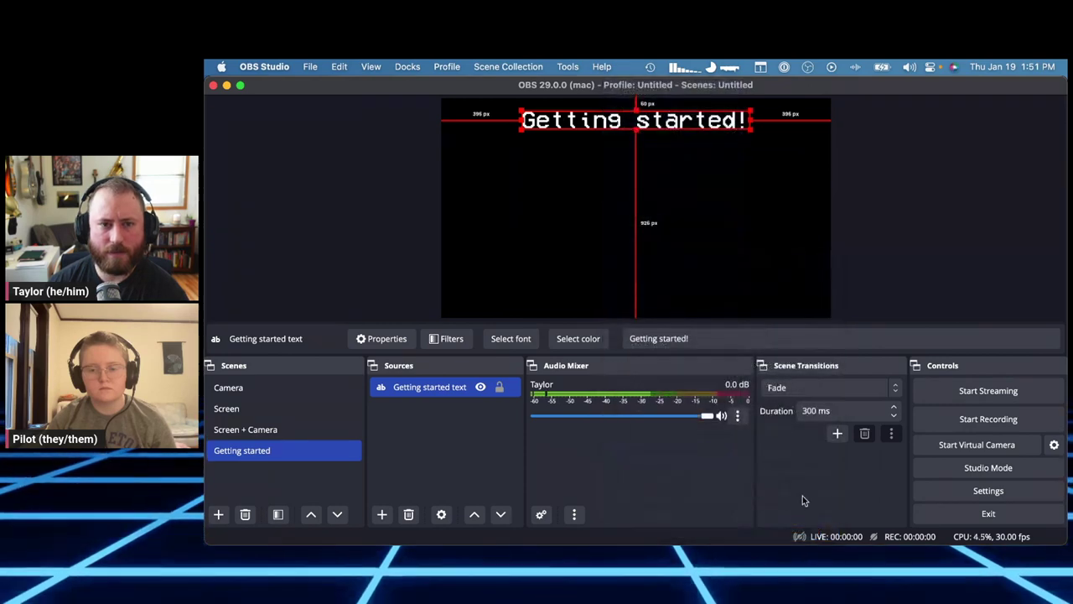
pyautogui.click(887, 158)
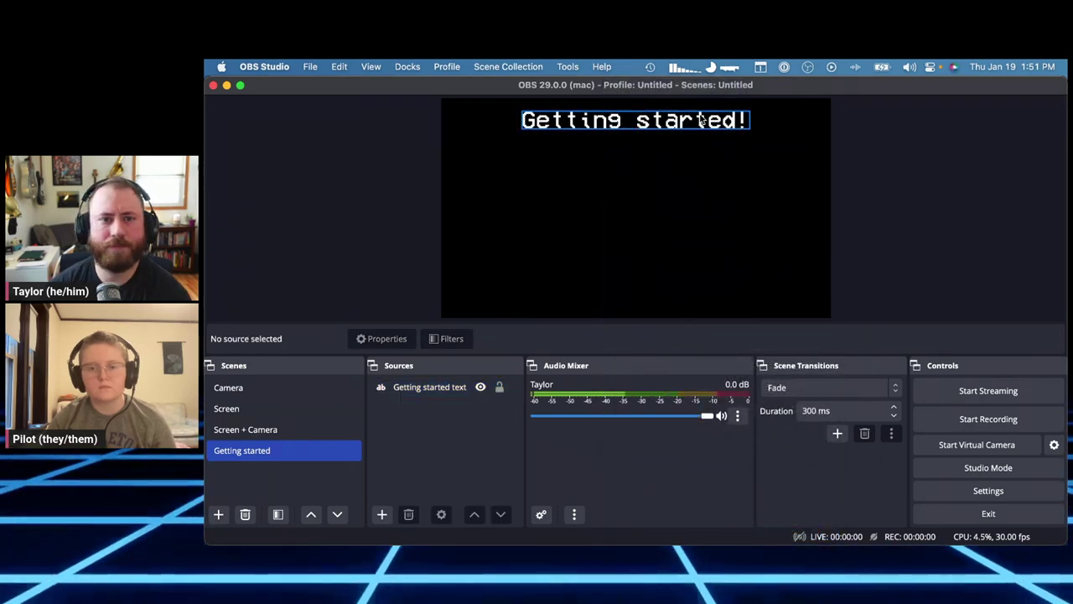
# Step: Switch to Finder and open the images folder inside the OBS folder on iCloud Drive
pyautogui.click(382, 514)
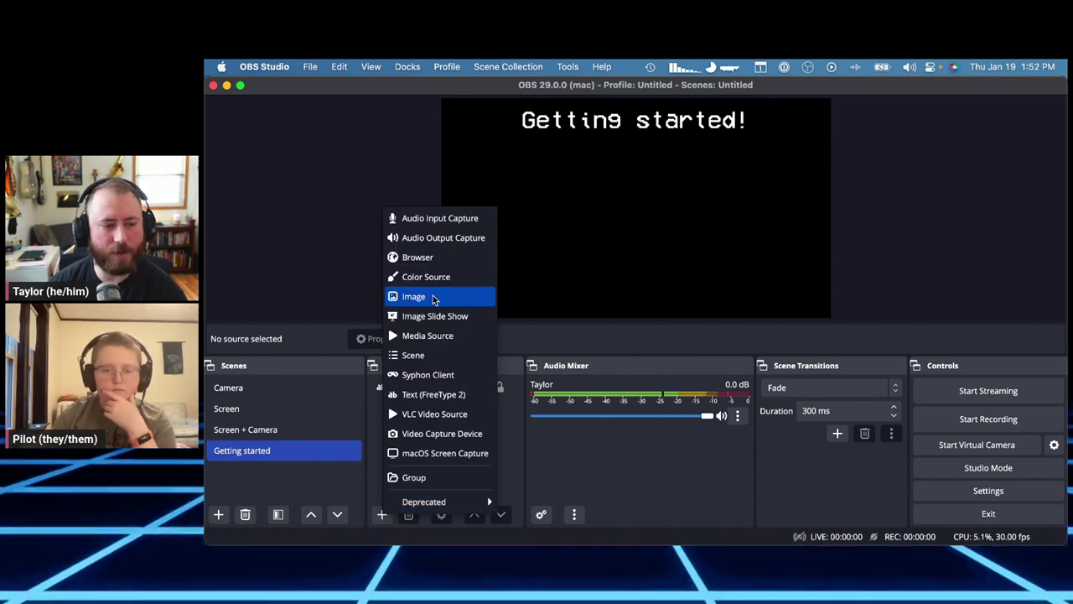
pyautogui.click(566, 338)
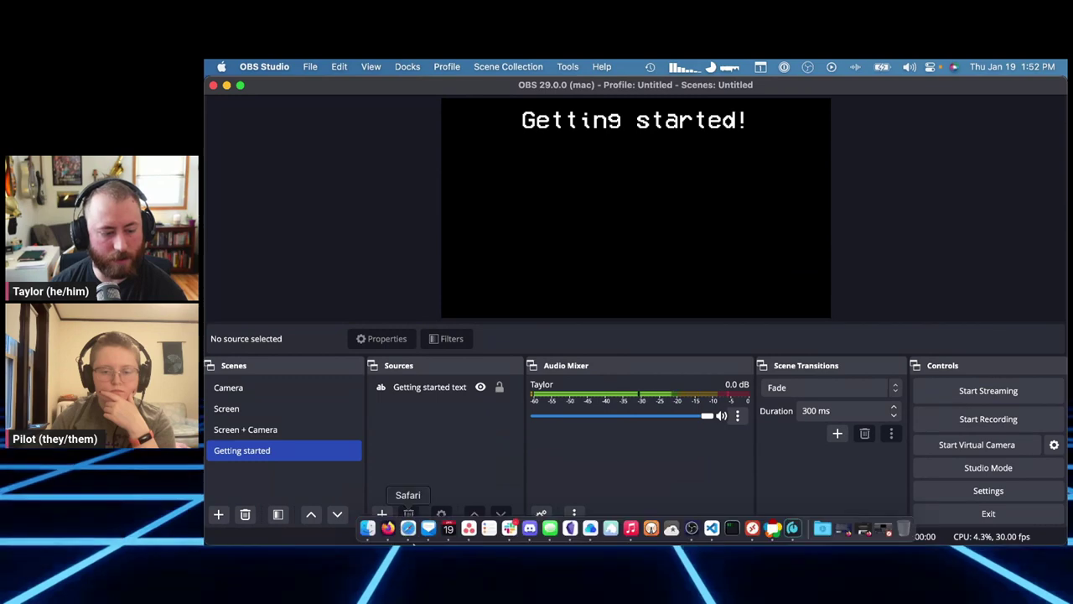
pyautogui.click(366, 528)
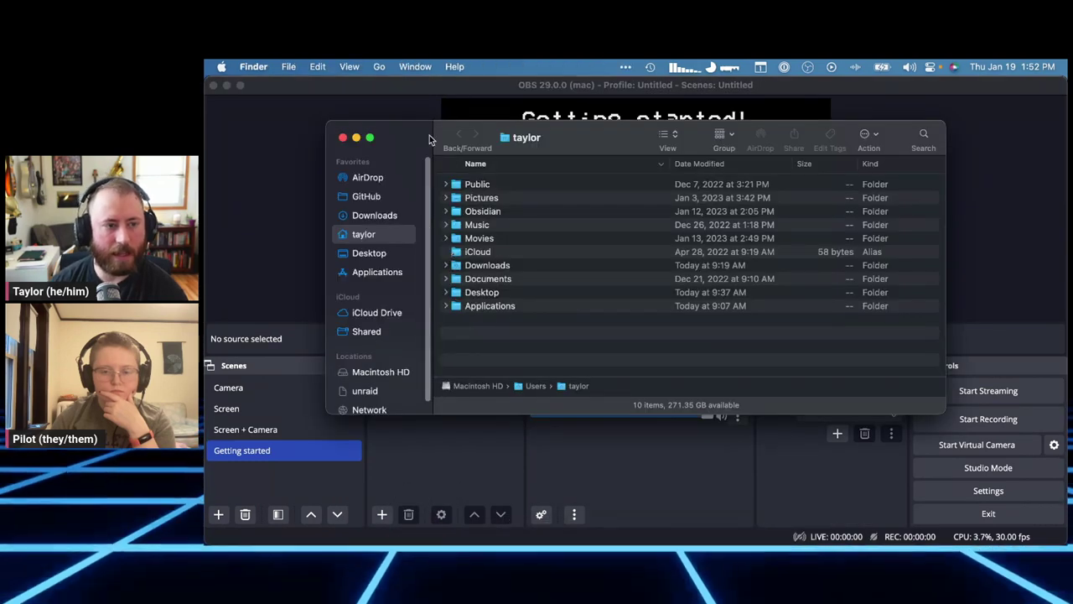
pyautogui.moveTo(429, 135); pyautogui.dragTo(538, 165)
pyautogui.doubleClick(587, 278)
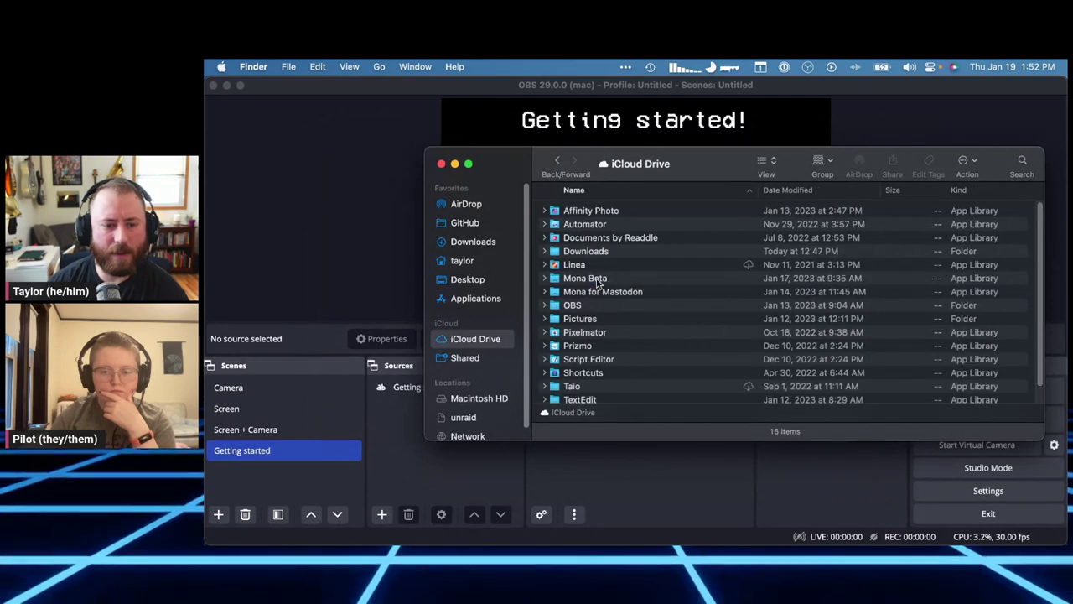
pyautogui.doubleClick(586, 305)
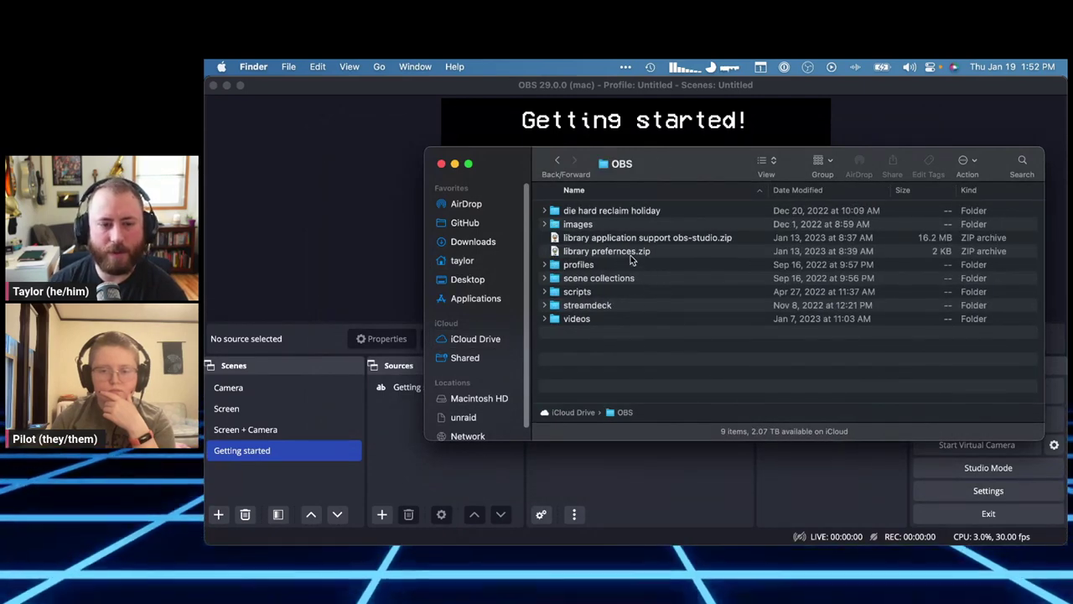
pyautogui.doubleClick(581, 224)
pyautogui.scroll(-1, 620, 268)
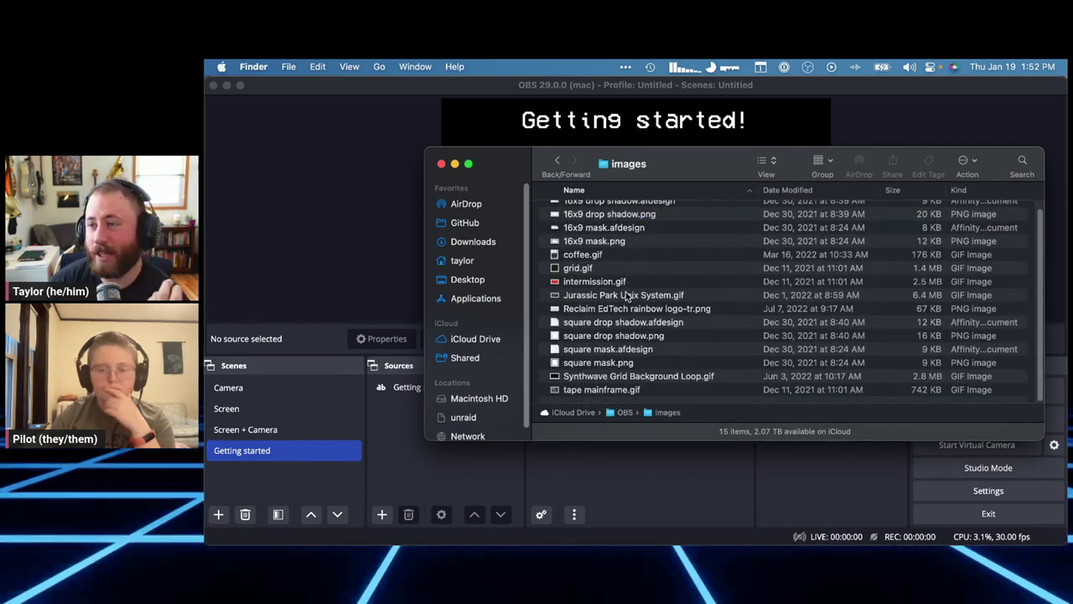
# Step: Add Jurassic Park Unix System.gif from the images folder to the Getting started scene as a source in OBS
pyautogui.moveTo(671, 166)
pyautogui.mouseDown()
pyautogui.moveTo(681, 145)
pyautogui.moveTo(669, 173)
pyautogui.mouseUp()
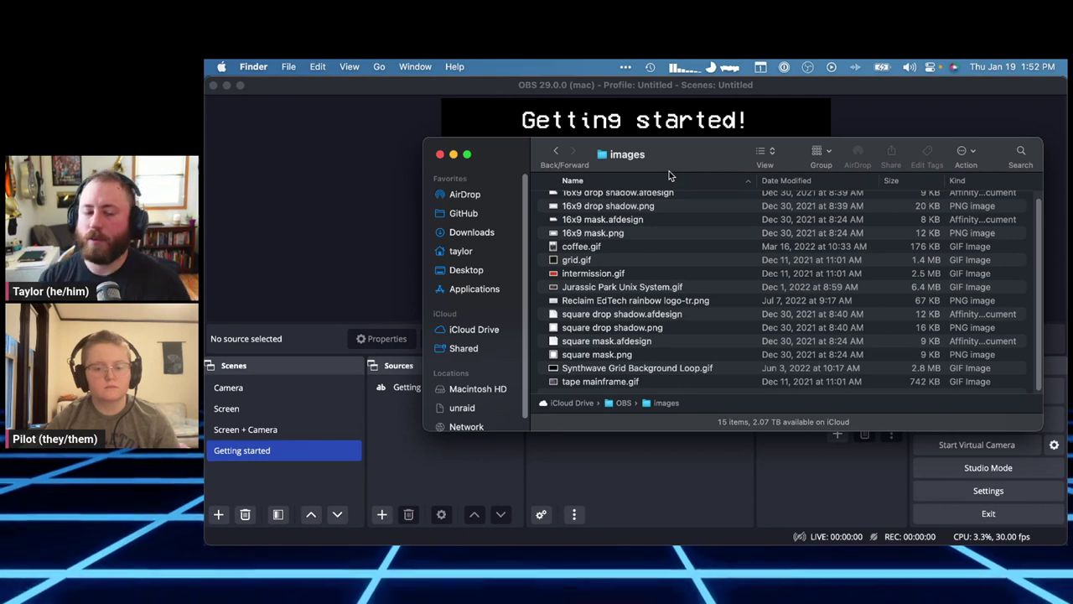
pyautogui.click(620, 286)
pyautogui.click(620, 274)
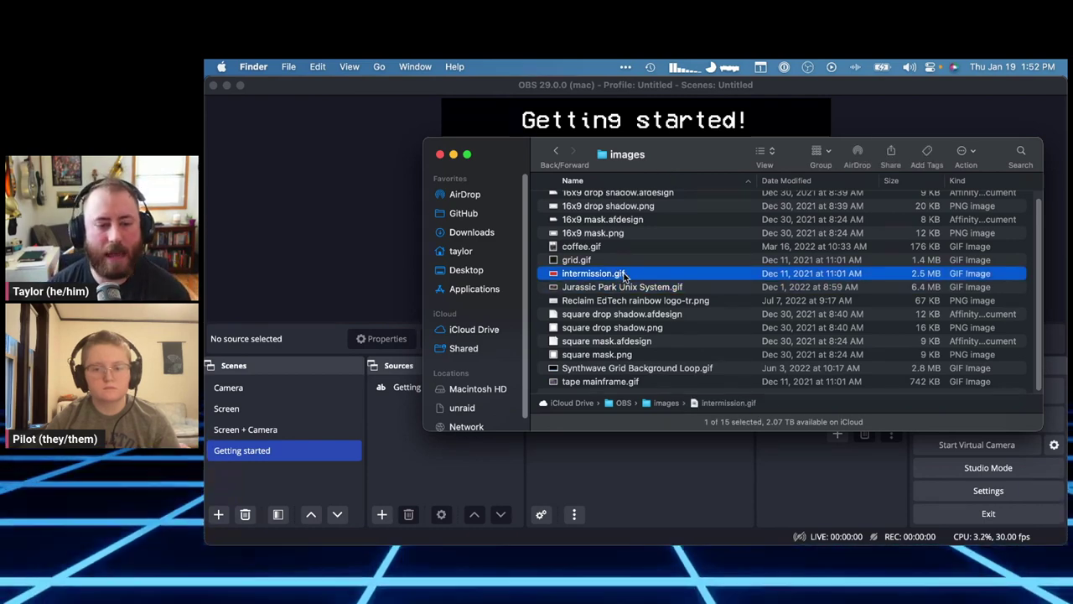
pyautogui.click(639, 288)
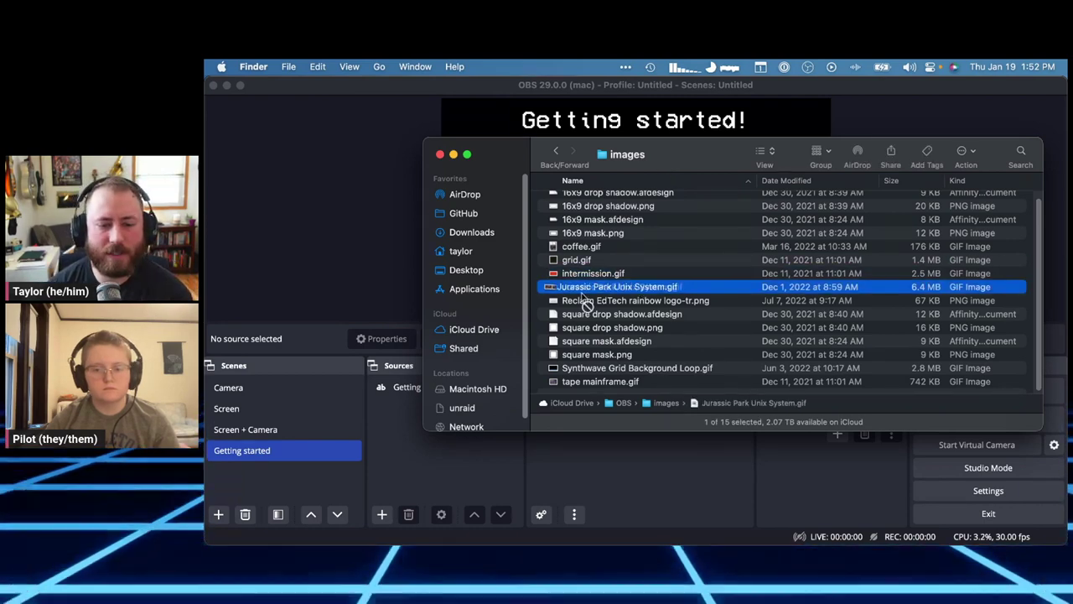
pyautogui.moveTo(446, 419); pyautogui.dragTo(445, 466)
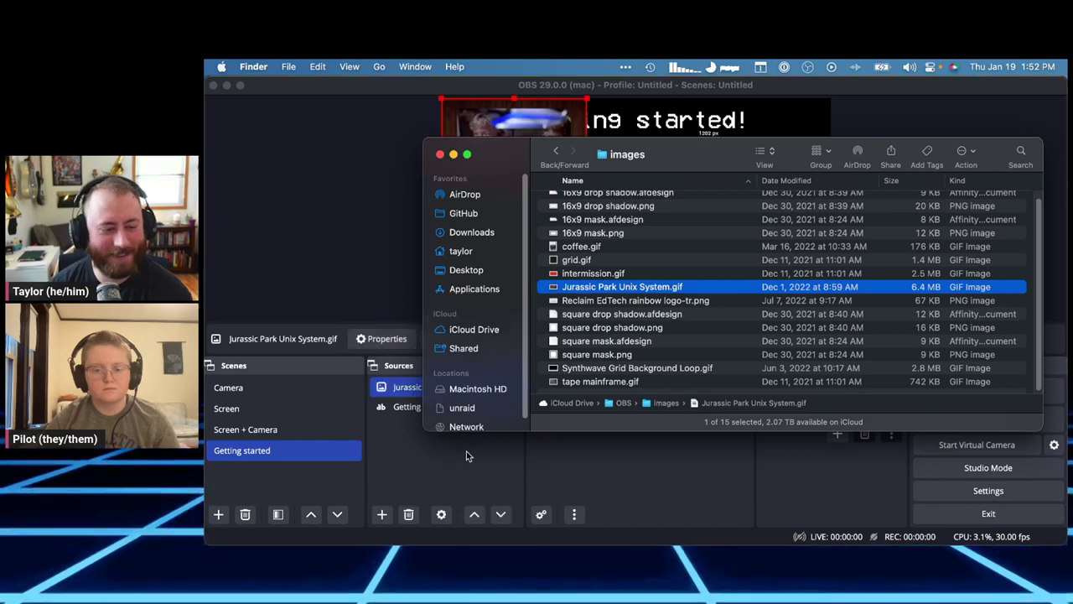
# Step: Return to OBS, enlarge the Jurassic Park GIF to about four fifths of the canvas width and place it below the title
pyautogui.click(466, 451)
pyautogui.moveTo(516, 142); pyautogui.dragTo(520, 186)
pyautogui.moveTo(591, 223); pyautogui.dragTo(755, 290)
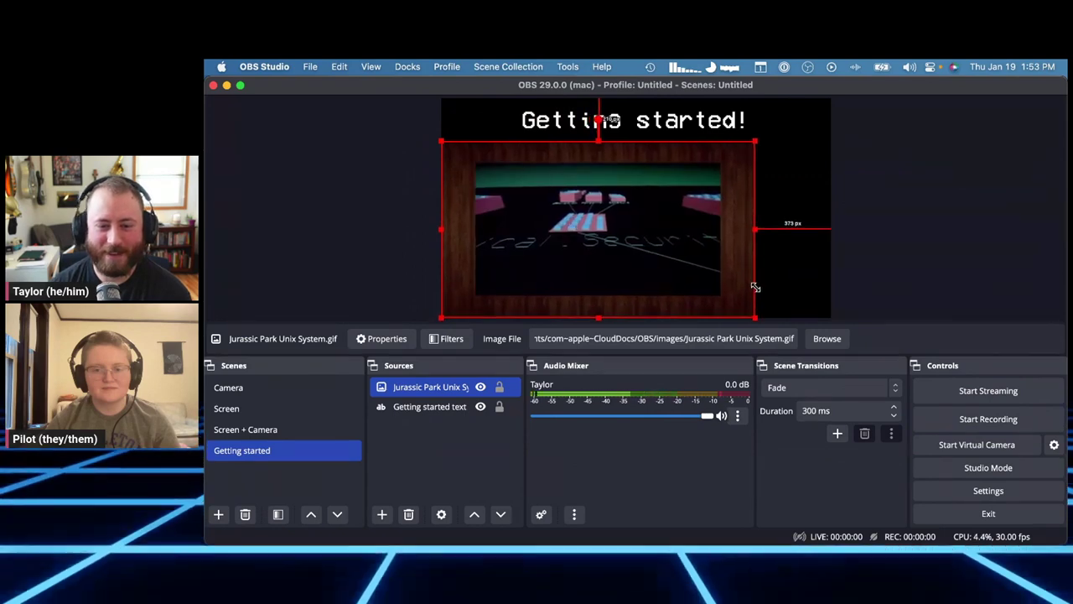
pyautogui.moveTo(695, 261); pyautogui.dragTo(725, 254)
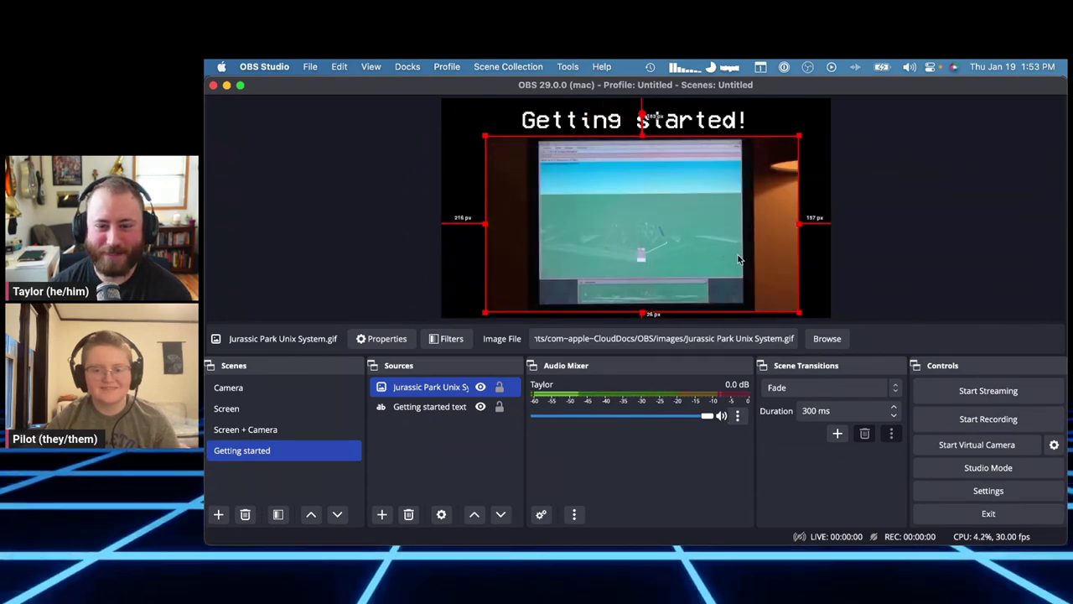
pyautogui.click(898, 259)
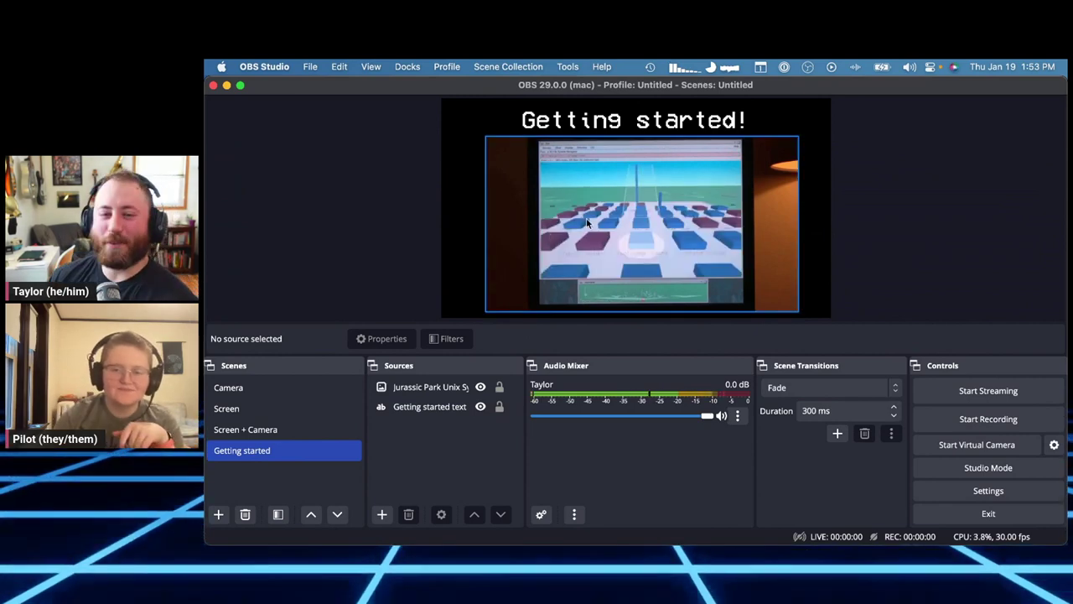
pyautogui.click(587, 220)
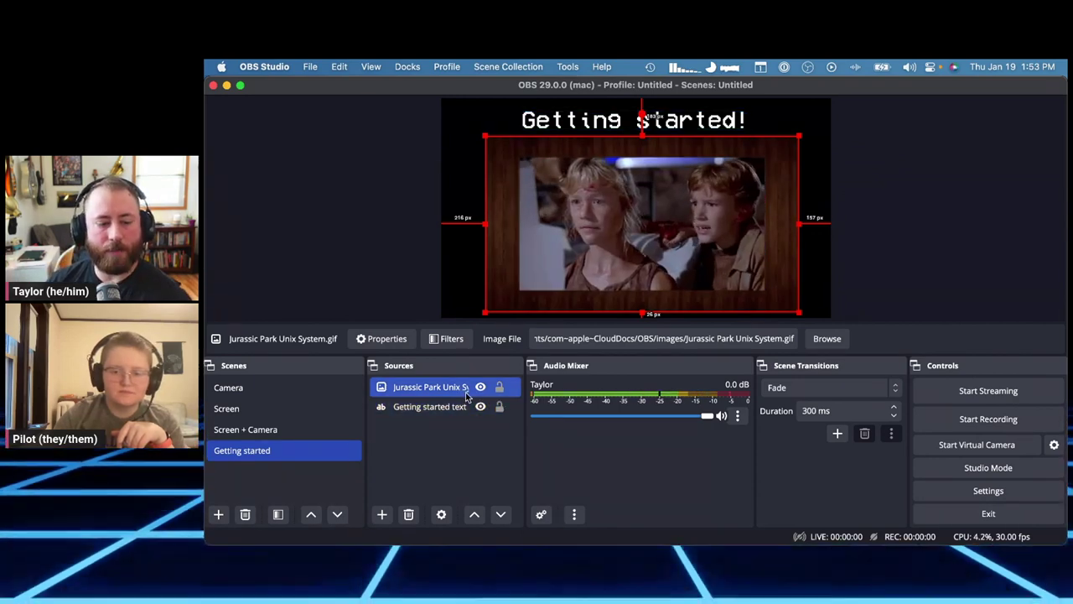
# Step: Switch to Finder and open the videos folder inside the OBS folder
pyautogui.press('super+Tab')
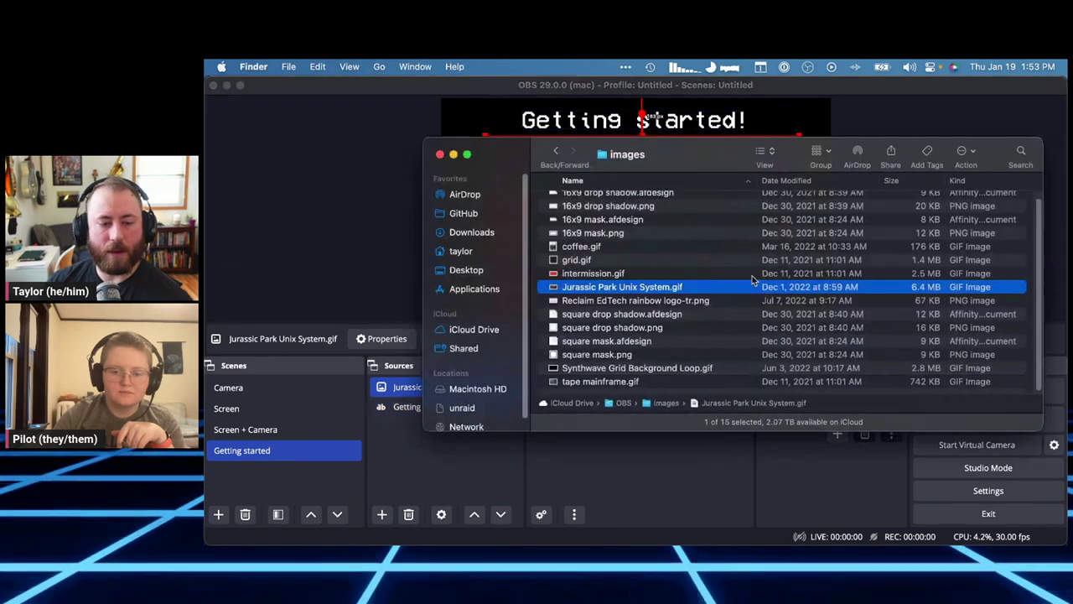
pyautogui.click(552, 152)
pyautogui.doubleClick(591, 312)
pyautogui.scroll(-1, 609, 314)
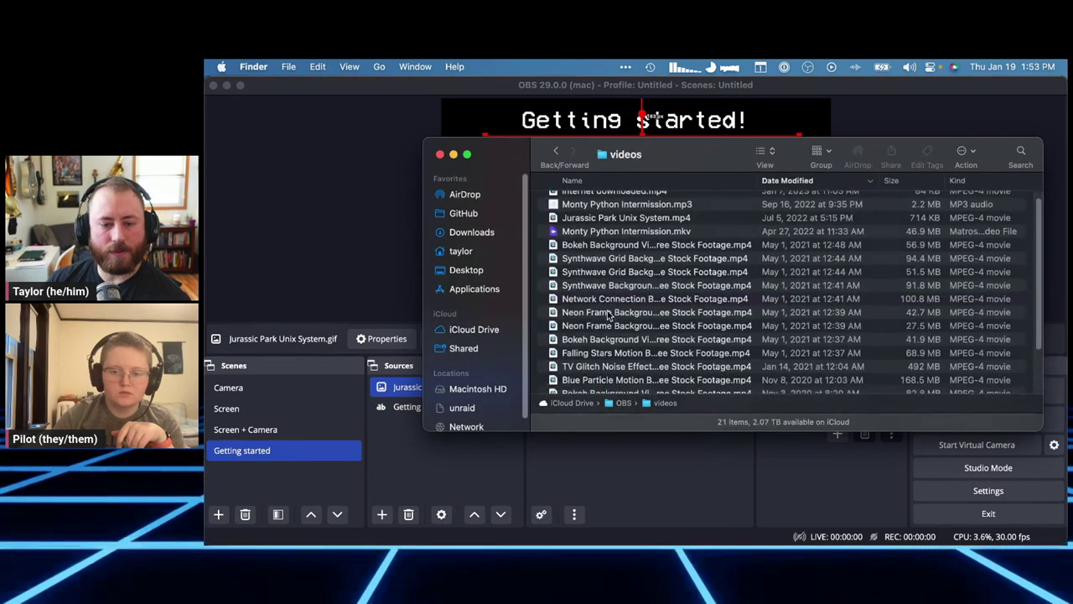
# Step: Add internet downloaded.mp4 to the Getting started scene and move it over the GIF's upper-left corner in OBS
pyautogui.scroll(1, 604, 289)
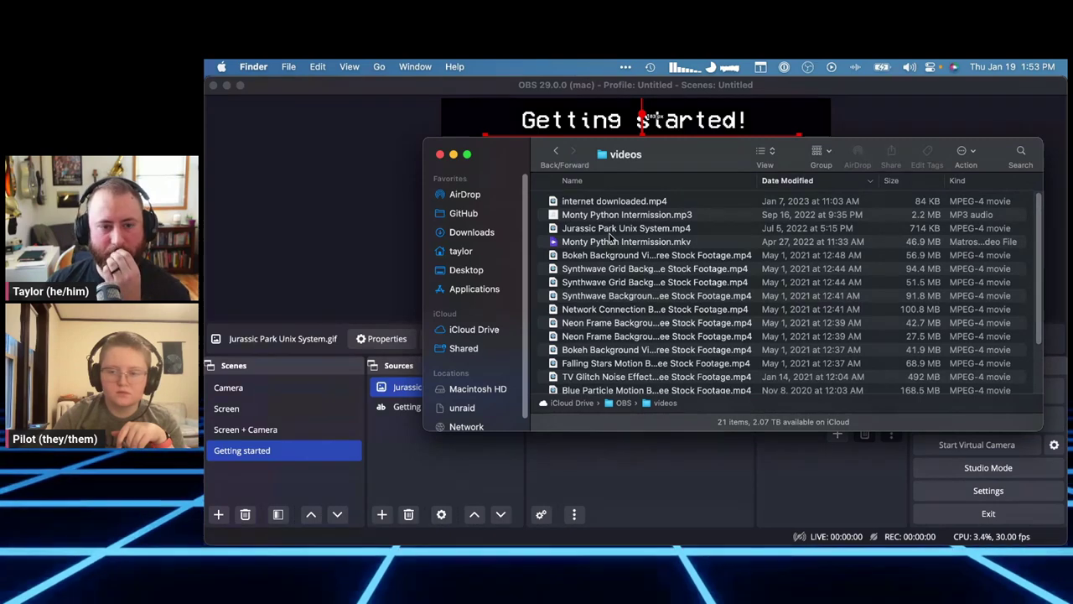
pyautogui.moveTo(611, 206); pyautogui.dragTo(599, 183)
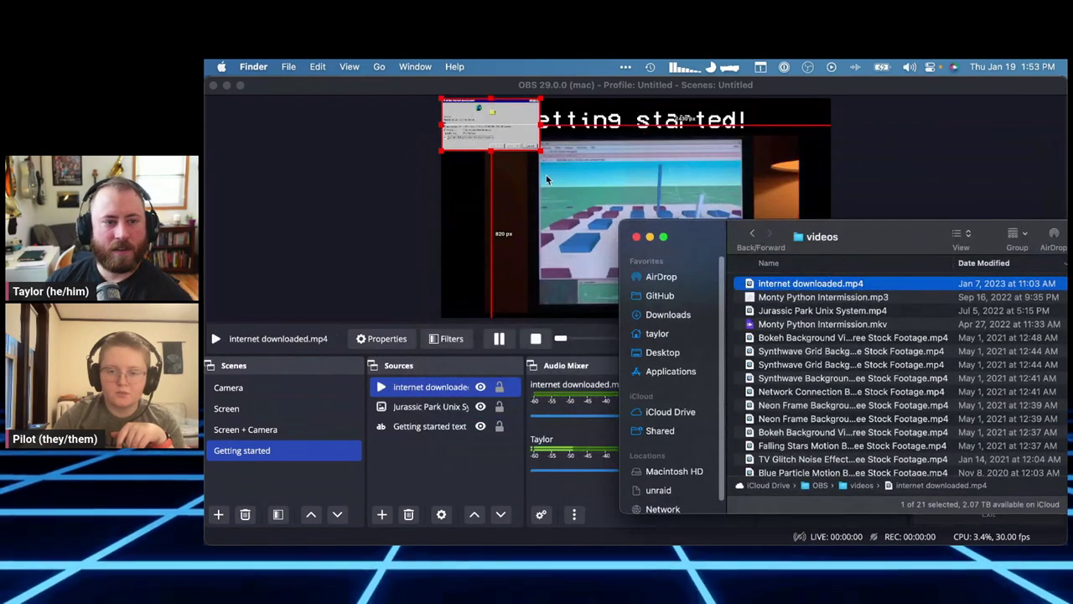
pyautogui.click(464, 159)
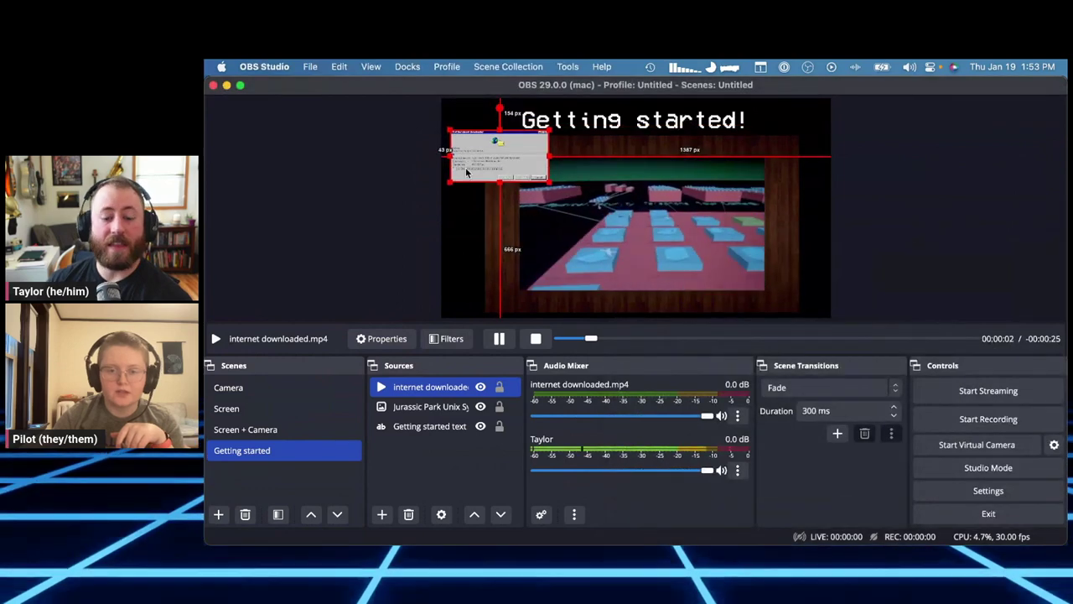
# Step: Hide the Jurassic Park Unix System.gif source in the Getting started scene
pyautogui.moveTo(464, 159); pyautogui.dragTo(466, 170)
pyautogui.click(611, 216)
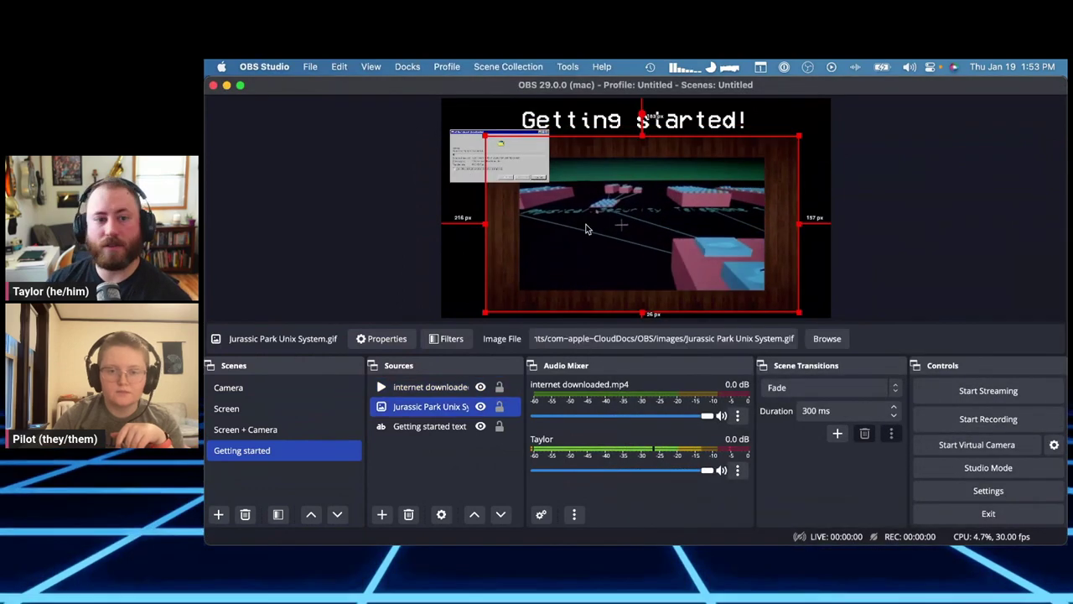
pyautogui.click(480, 406)
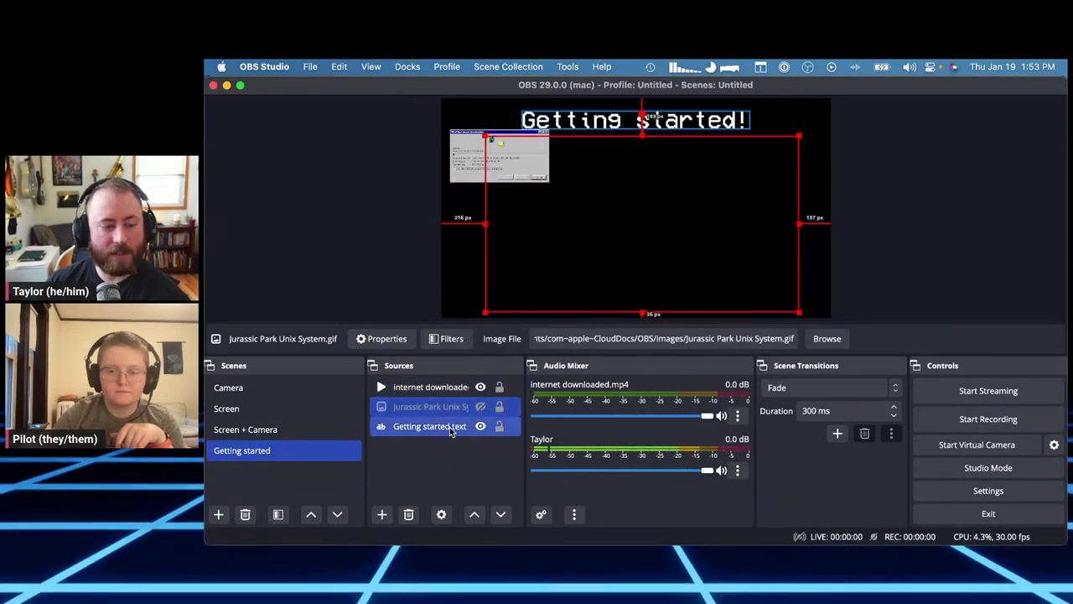
# Step: Enlarge the internet downloaded.mp4 video and place it below the title, about 78 px from the canvas's left edge and 210 px above its bottom
pyautogui.click(499, 150)
pyautogui.moveTo(549, 182); pyautogui.dragTo(674, 248)
pyautogui.moveTo(458, 176)
pyautogui.mouseDown()
pyautogui.moveTo(493, 190)
pyautogui.moveTo(467, 189)
pyautogui.mouseUp()
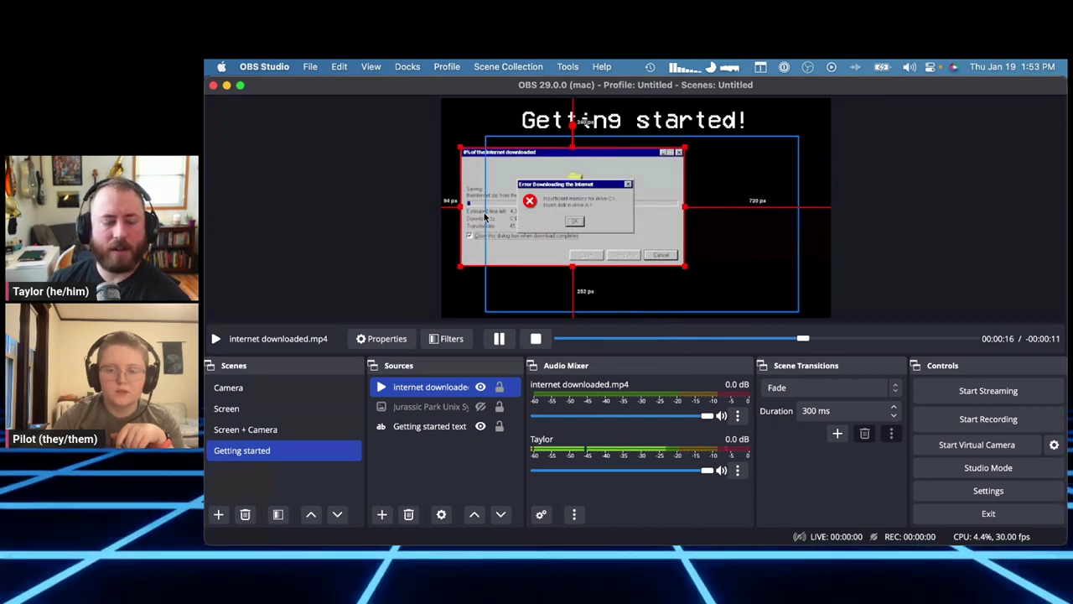
pyautogui.moveTo(478, 177); pyautogui.dragTo(474, 187)
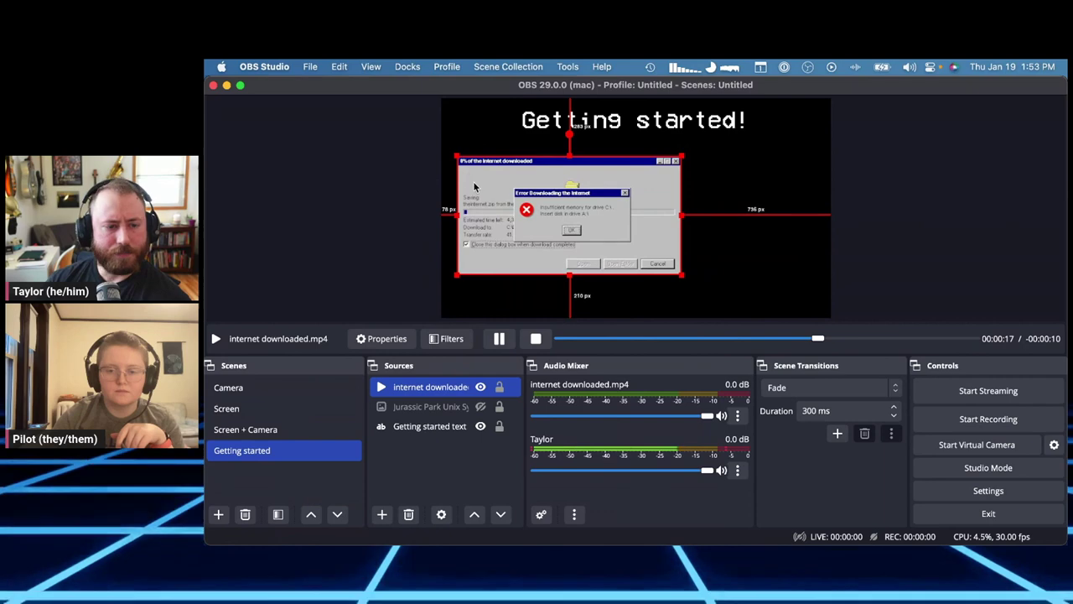
# Step: Turn on looping for the internet downloaded.mp4 source and toggle its option to show nothing when playback ends
pyautogui.doubleClick(455, 390)
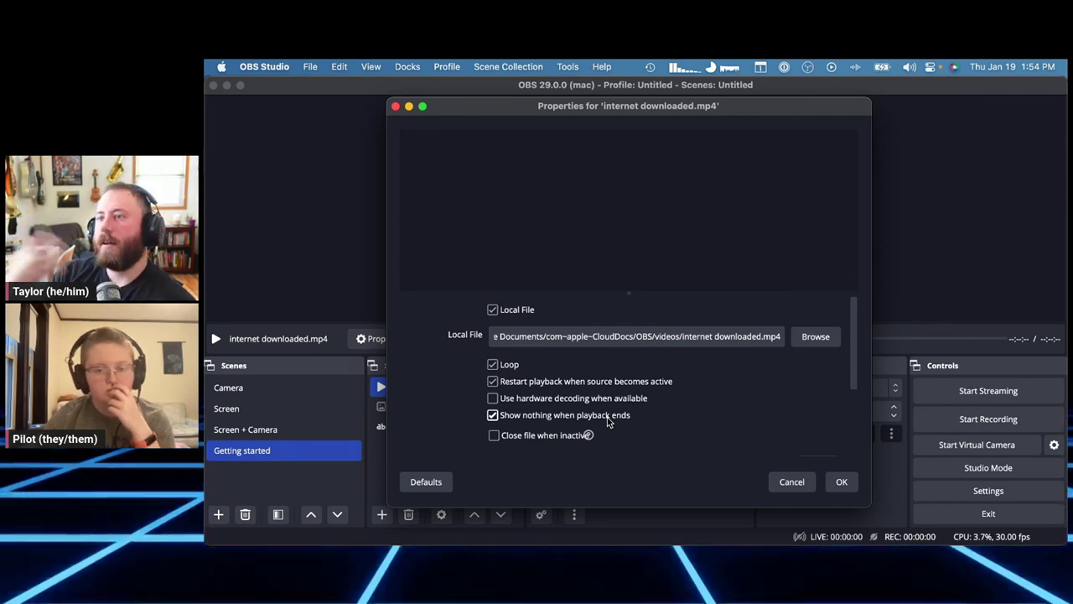
pyautogui.click(590, 416)
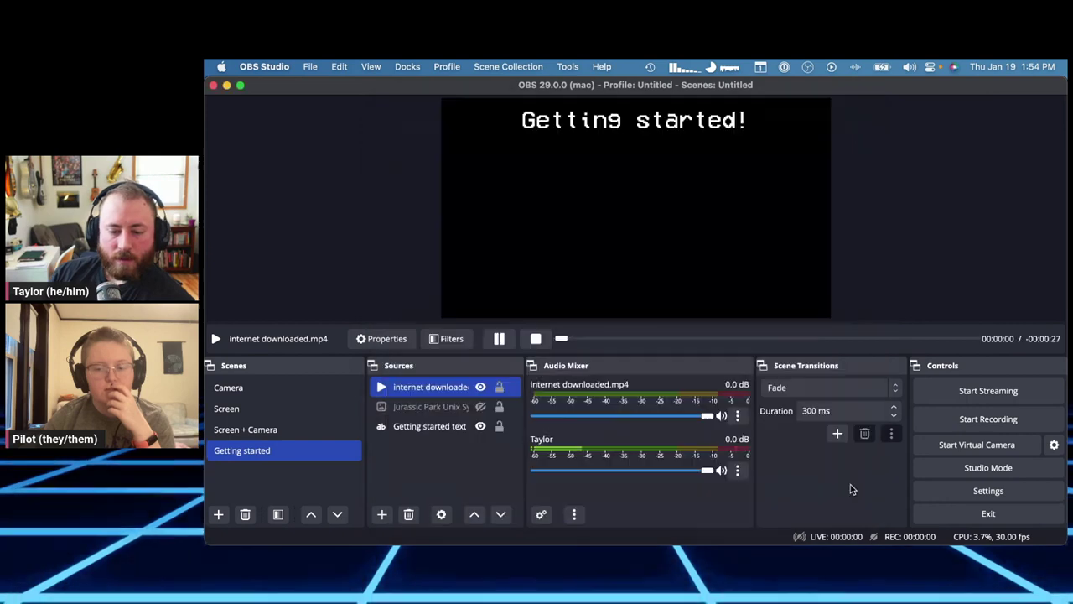
pyautogui.click(842, 481)
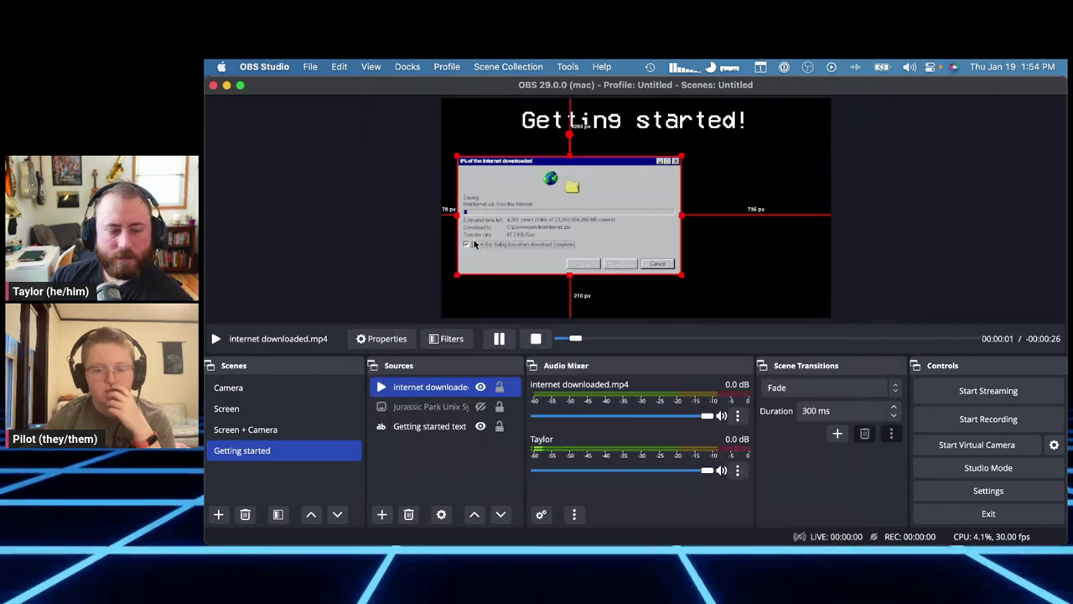
# Step: Move the internet downloaded.mp4 video down to about 77 px above the canvas's bottom edge and hide the source
pyautogui.moveTo(472, 244); pyautogui.dragTo(491, 244)
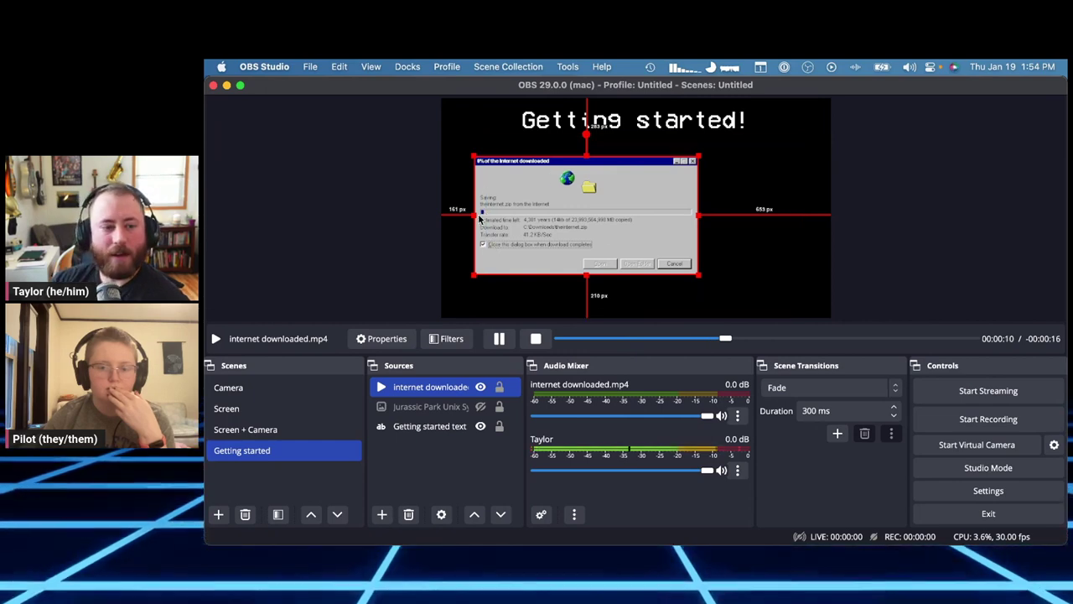
pyautogui.moveTo(482, 223); pyautogui.dragTo(473, 251)
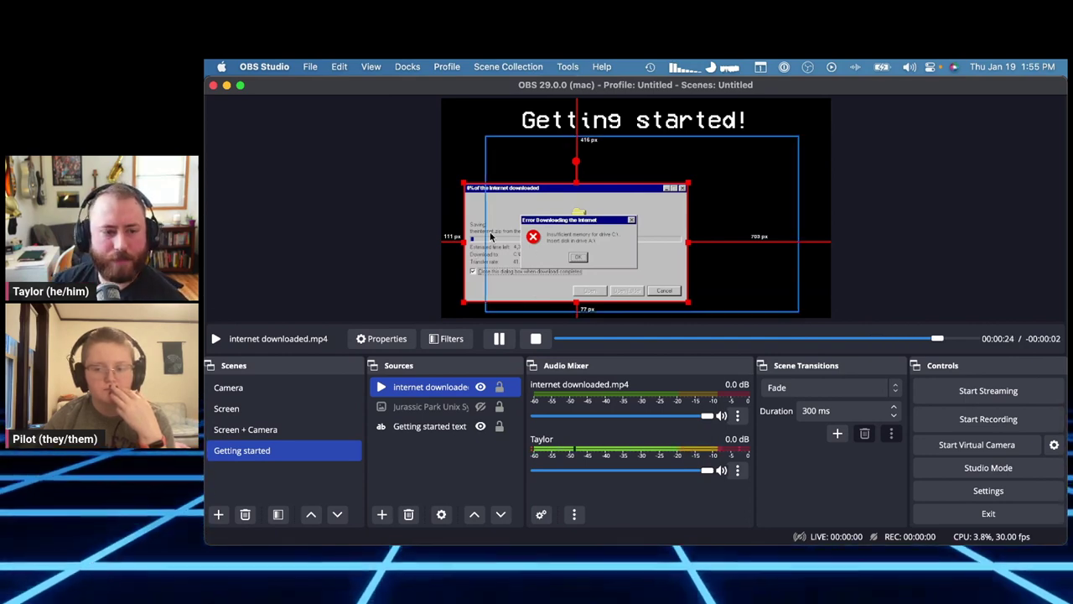
pyautogui.click(480, 388)
pyautogui.click(453, 426)
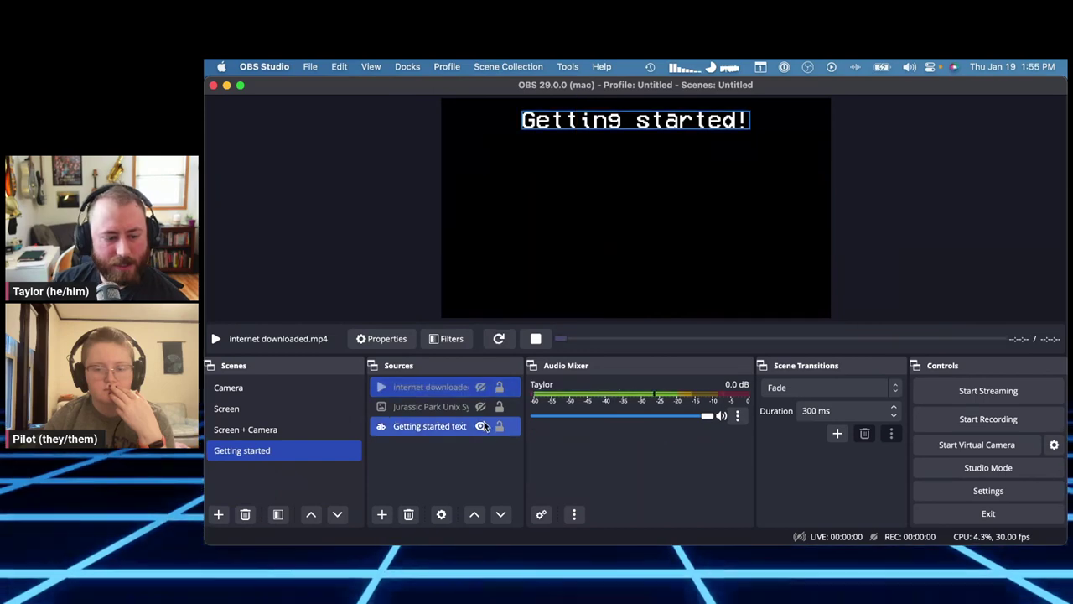
pyautogui.click(486, 469)
# Step: Switch to Finder and add Monty Python Intermission.mkv from the videos folder as a source in the Getting started scene
pyautogui.press('super+Tab')
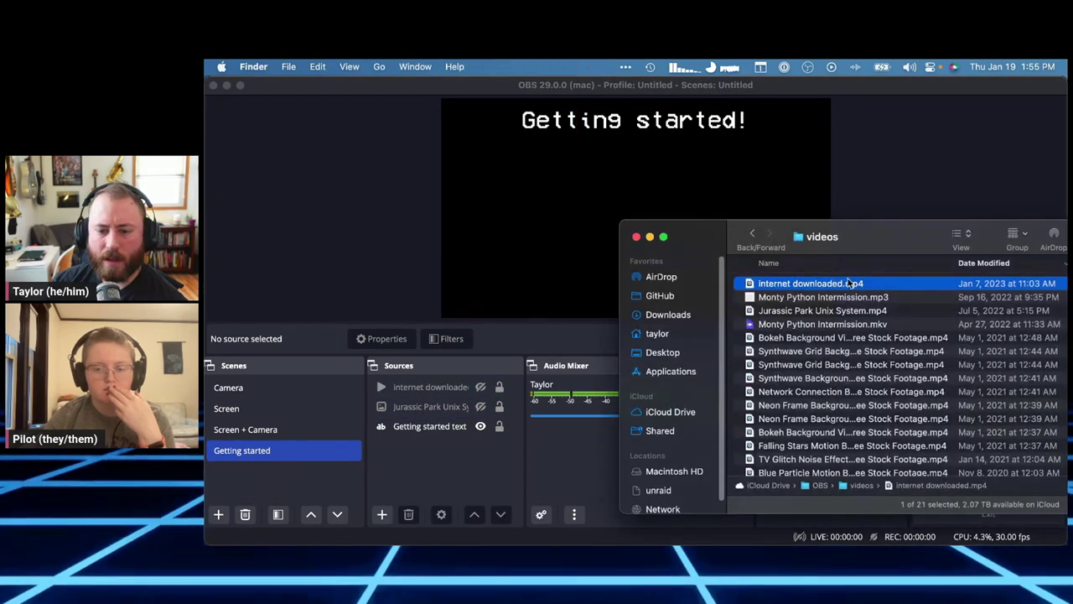
pyautogui.moveTo(892, 226); pyautogui.dragTo(757, 207)
pyautogui.click(756, 306)
pyautogui.press('Up')
pyautogui.press('Up')
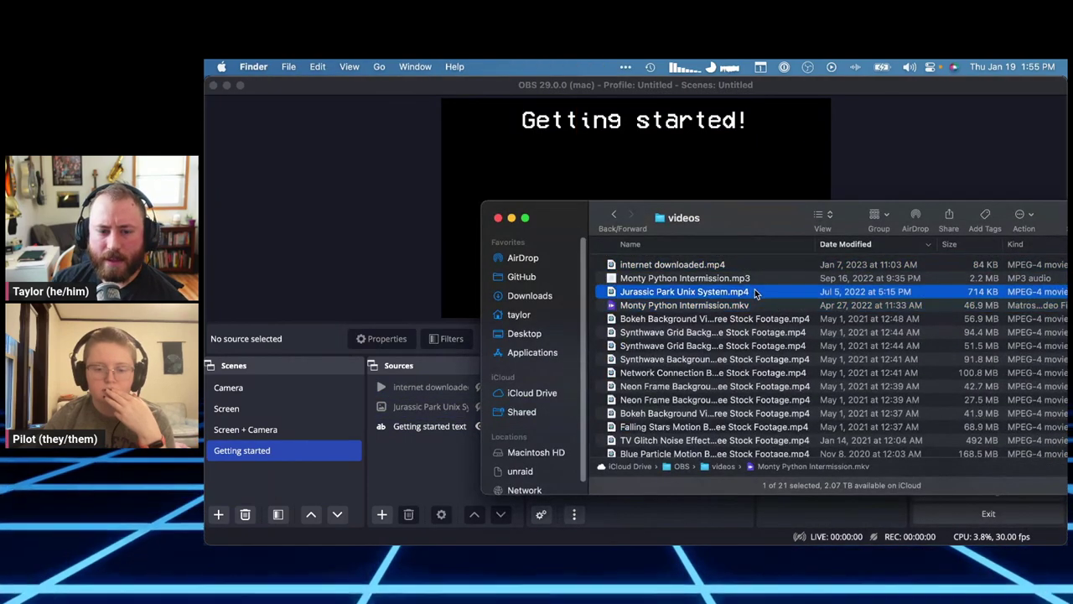
pyautogui.press('Down')
pyautogui.click(759, 306)
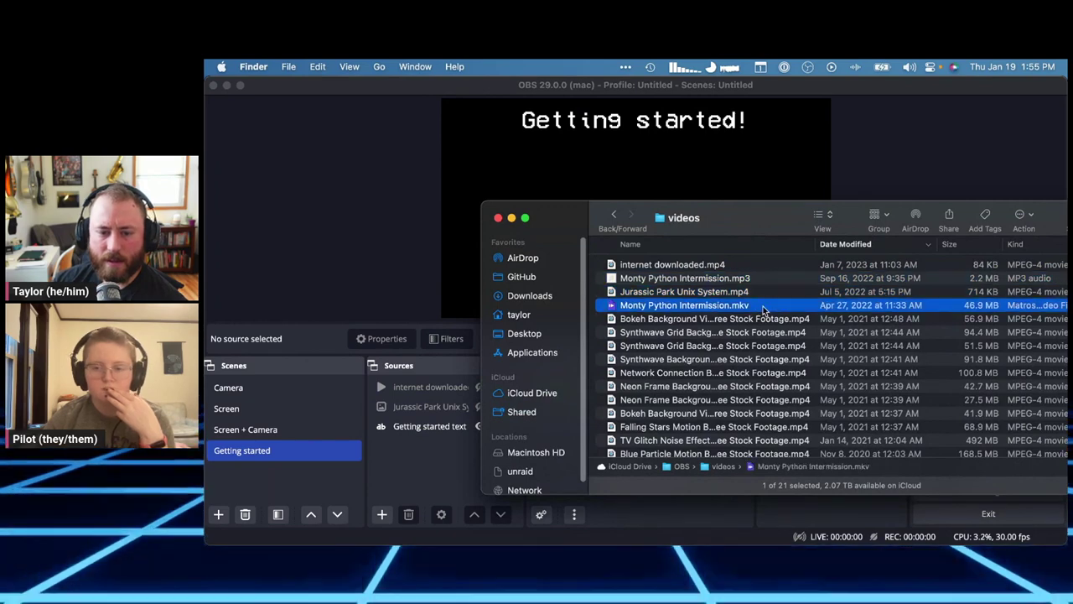
pyautogui.moveTo(759, 307); pyautogui.dragTo(450, 450)
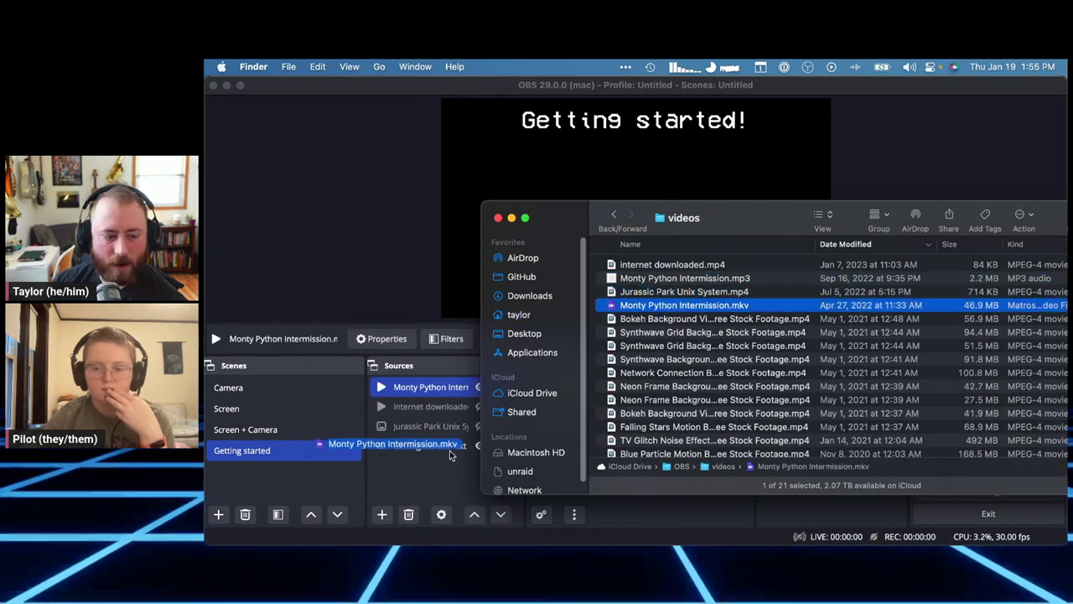
pyautogui.click(453, 457)
pyautogui.click(564, 196)
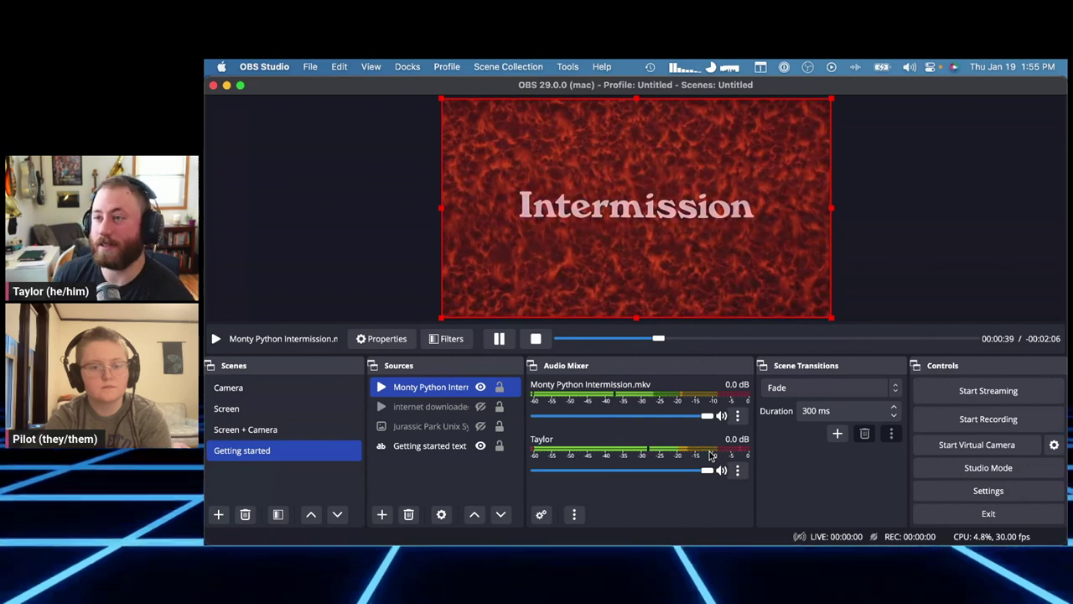
# Step: Set the audio monitoring of Monty Python Intermission.mkv to Monitor and Output in the advanced audio properties
pyautogui.click(737, 415)
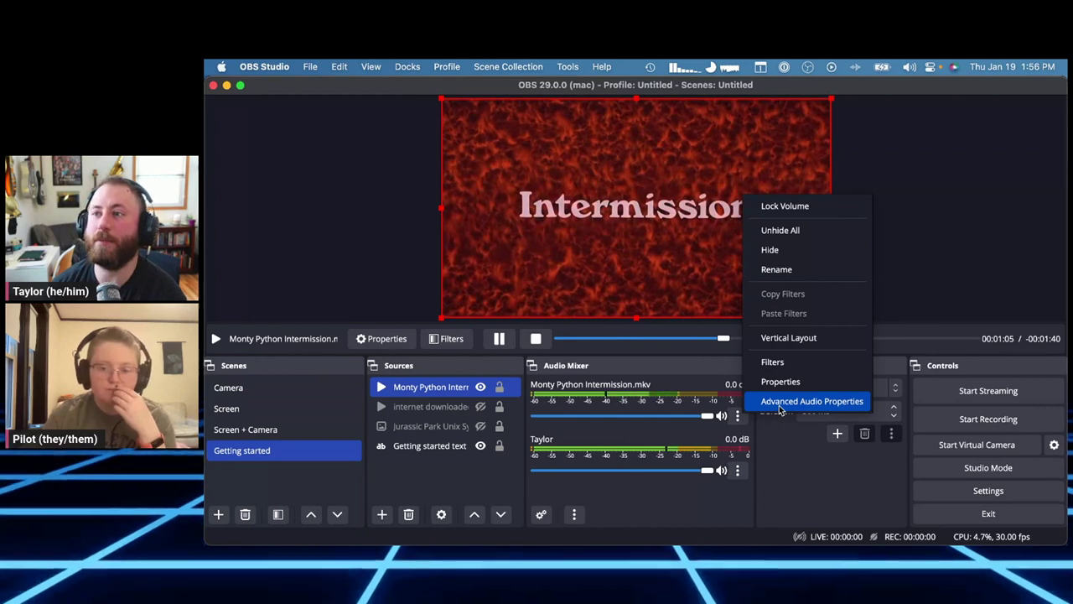
pyautogui.click(828, 408)
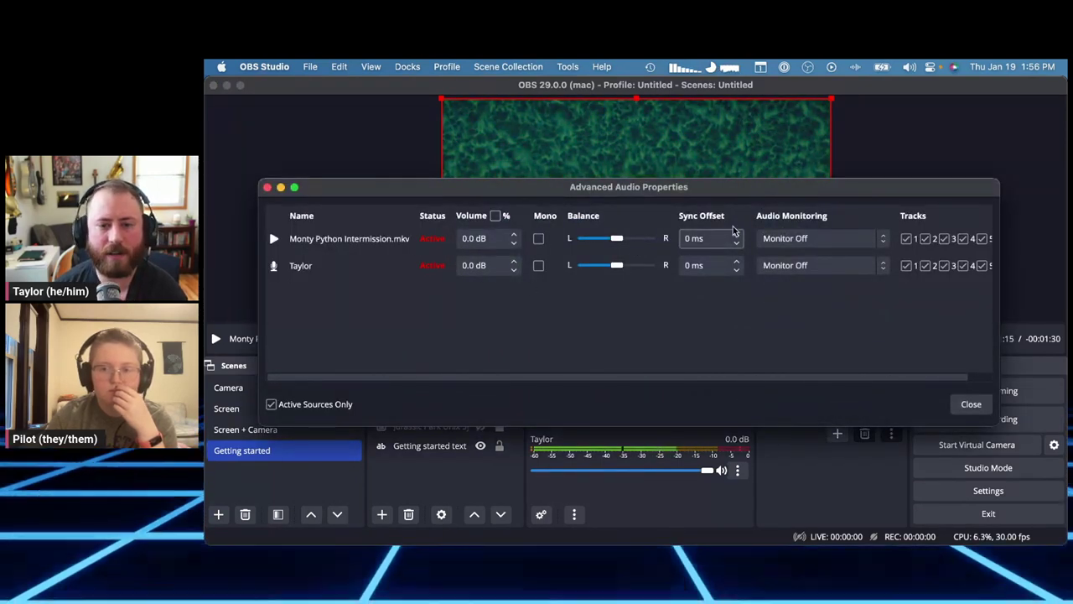
pyautogui.click(886, 239)
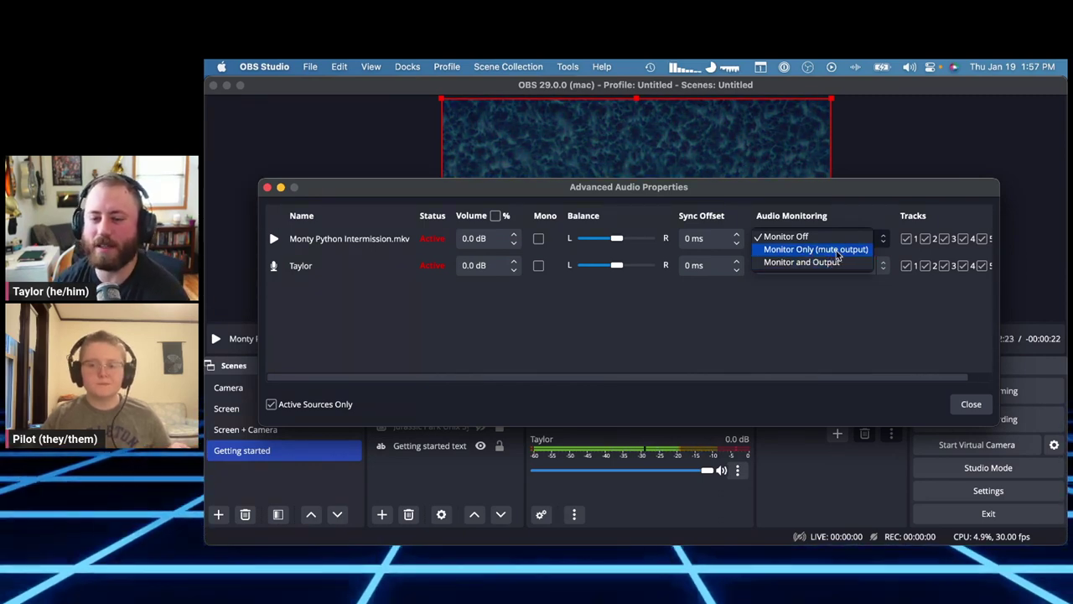
pyautogui.click(783, 262)
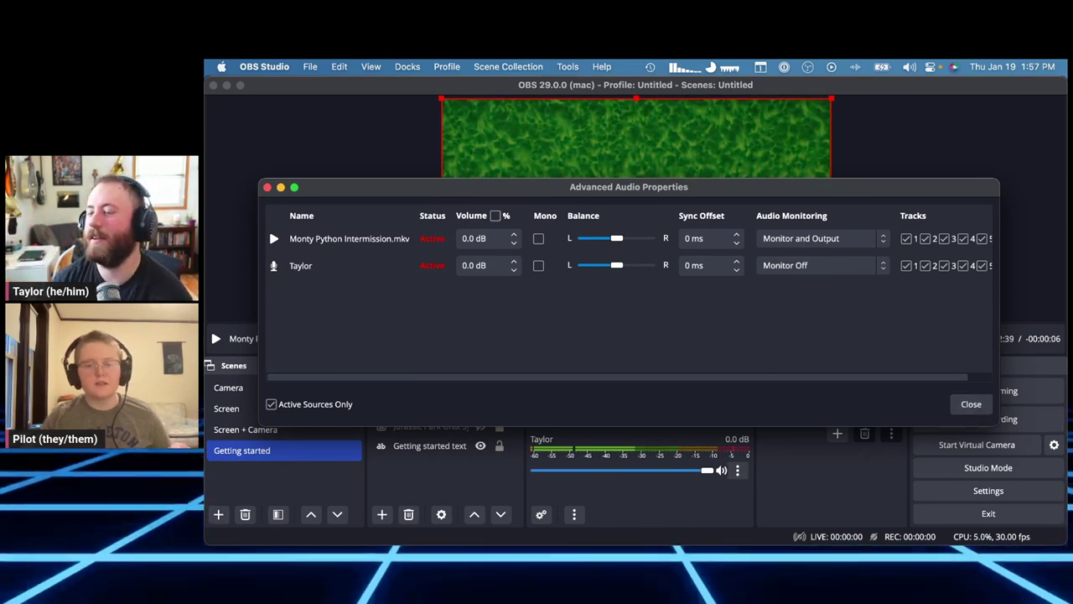
pyautogui.press('super+Tab')
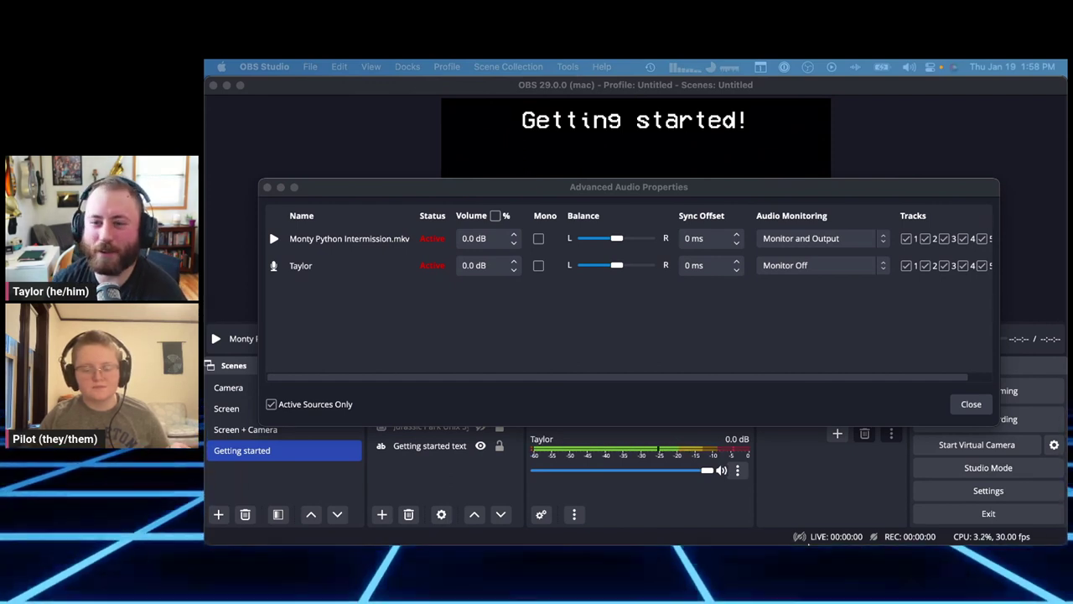
pyautogui.click(971, 404)
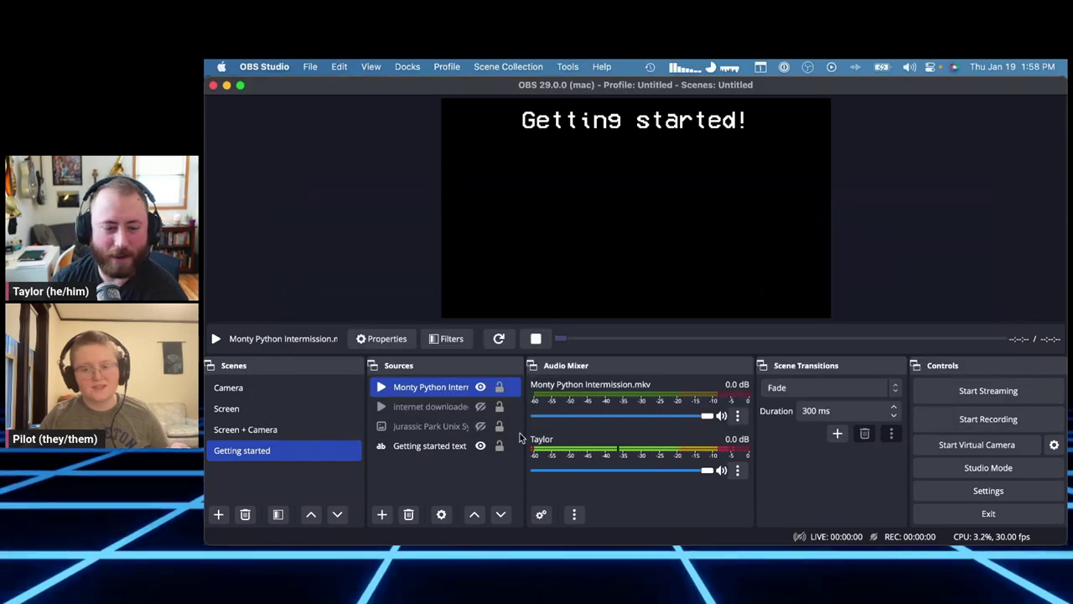
pyautogui.doubleClick(455, 389)
pyautogui.click(506, 365)
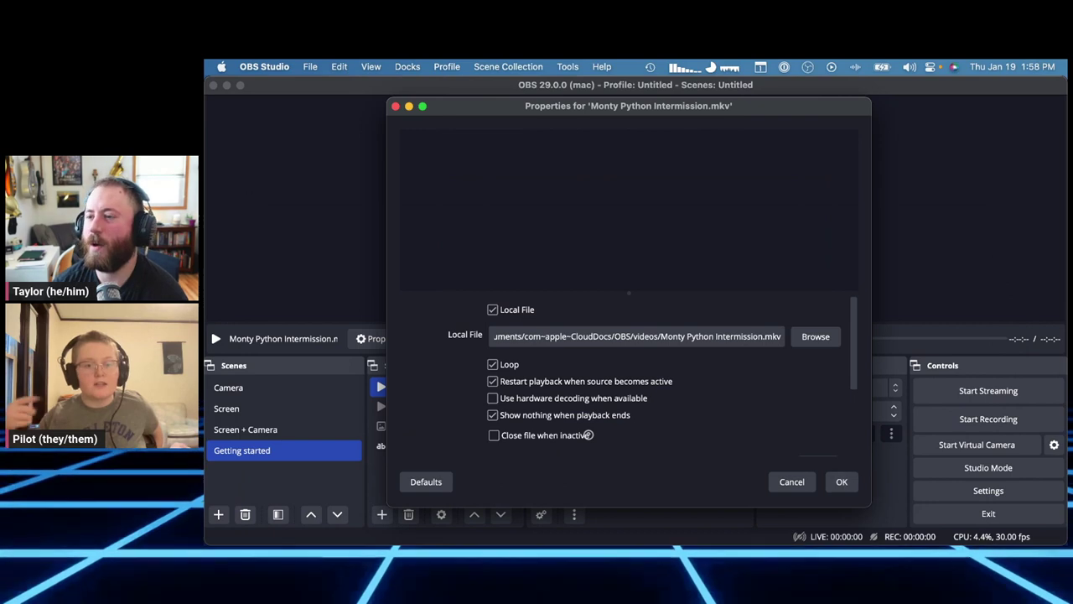
pyautogui.press('super+Tab')
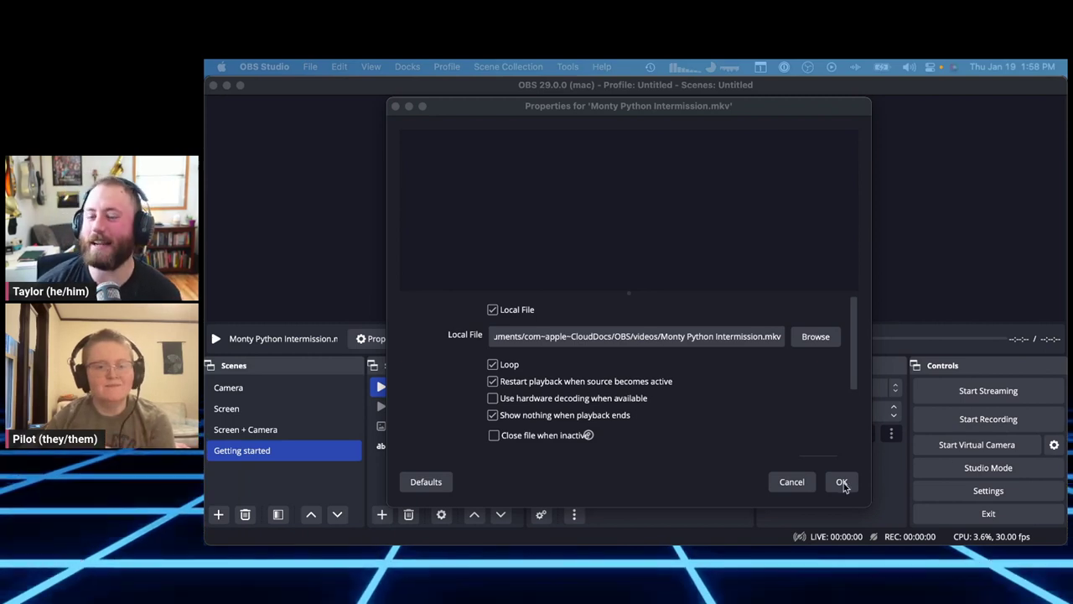
pyautogui.click(778, 467)
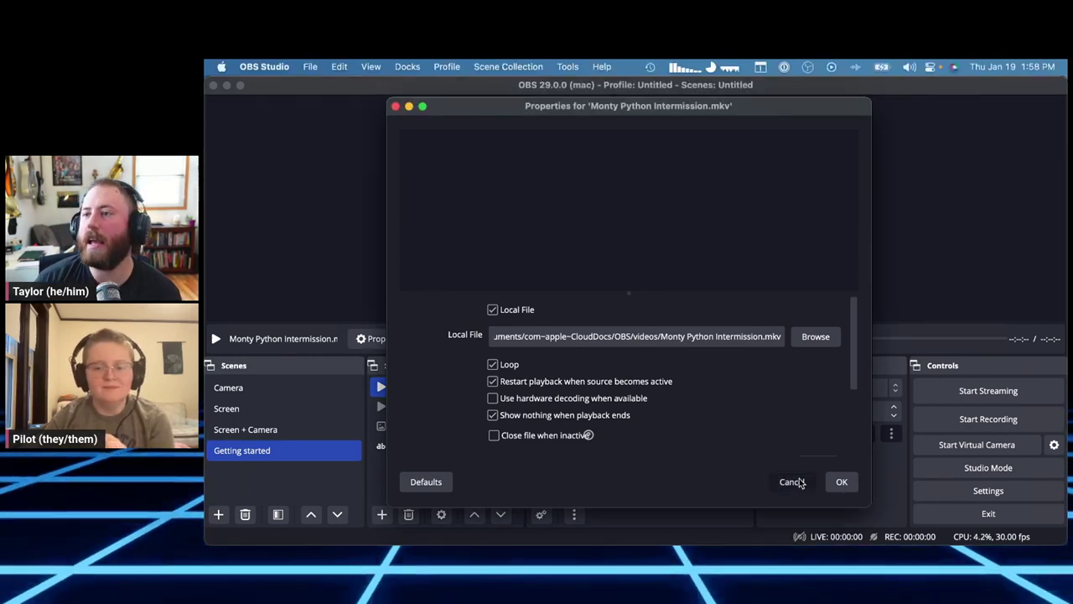
pyautogui.click(799, 483)
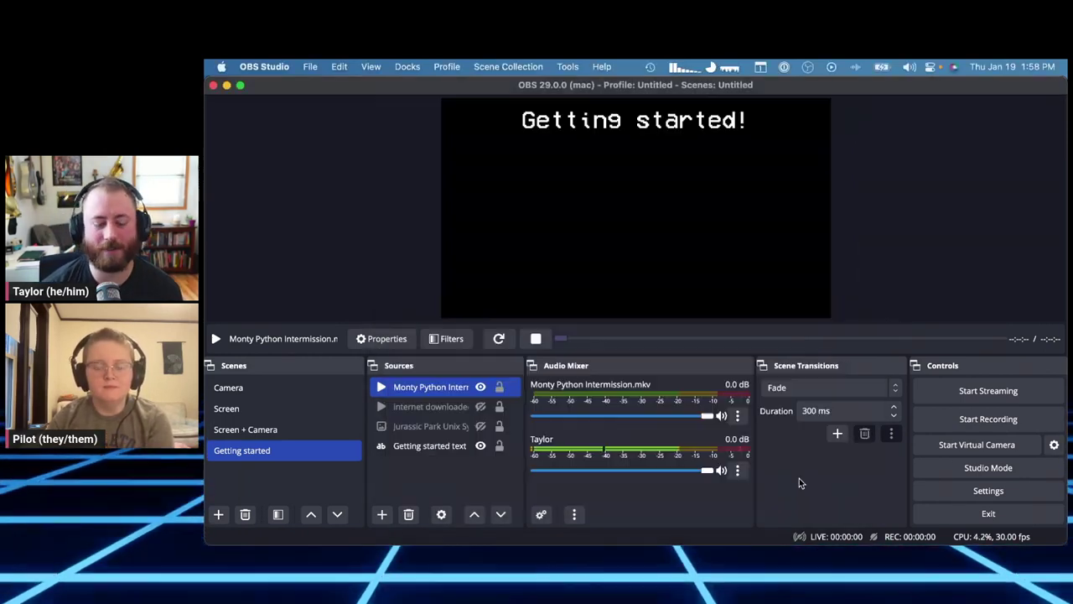
pyautogui.click(601, 234)
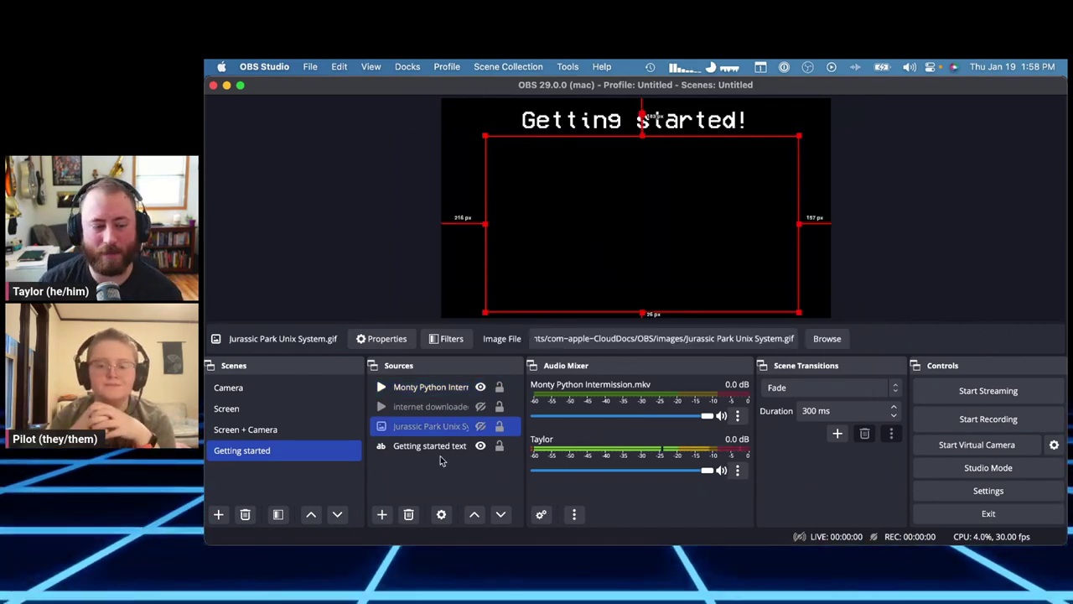
# Step: Reapply the Monty Python Intermission.mkv properties and switch to the Screen + Camera scene and back to Getting started to replay the video
pyautogui.doubleClick(431, 386)
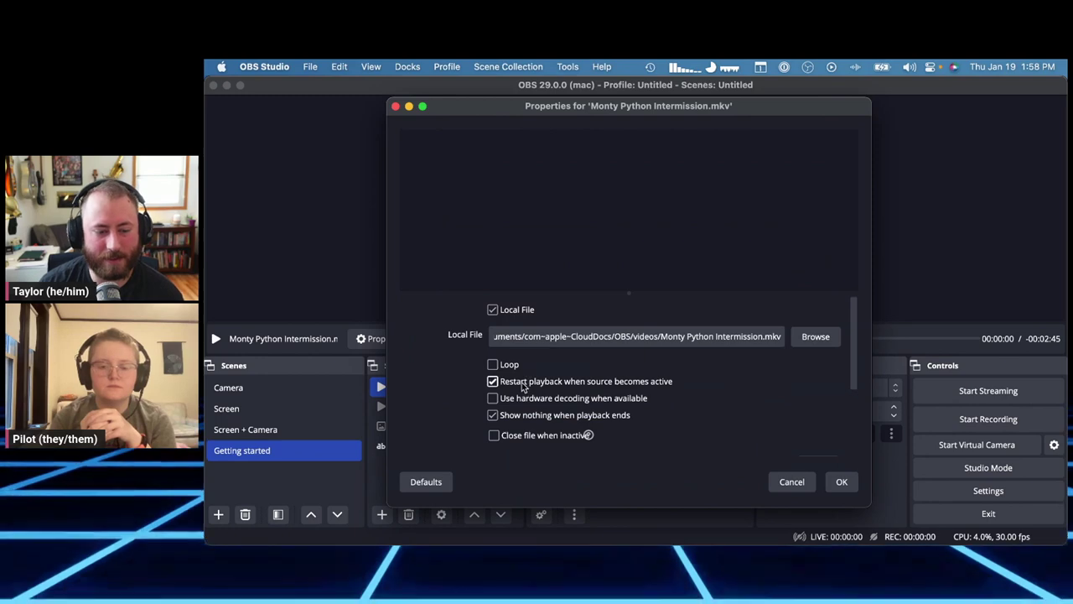
pyautogui.click(842, 483)
pyautogui.click(277, 429)
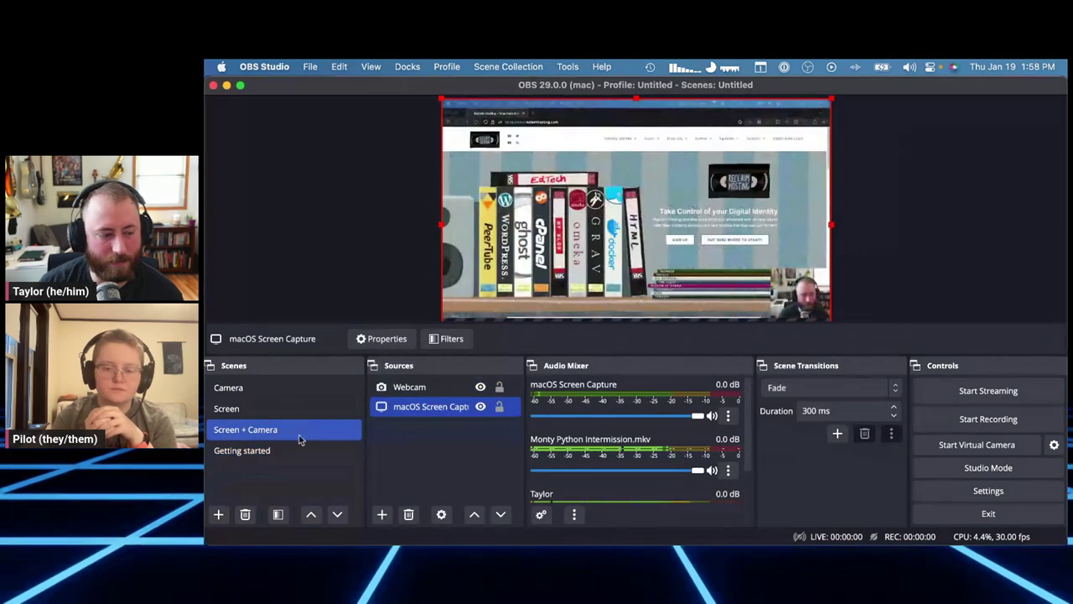
pyautogui.click(268, 451)
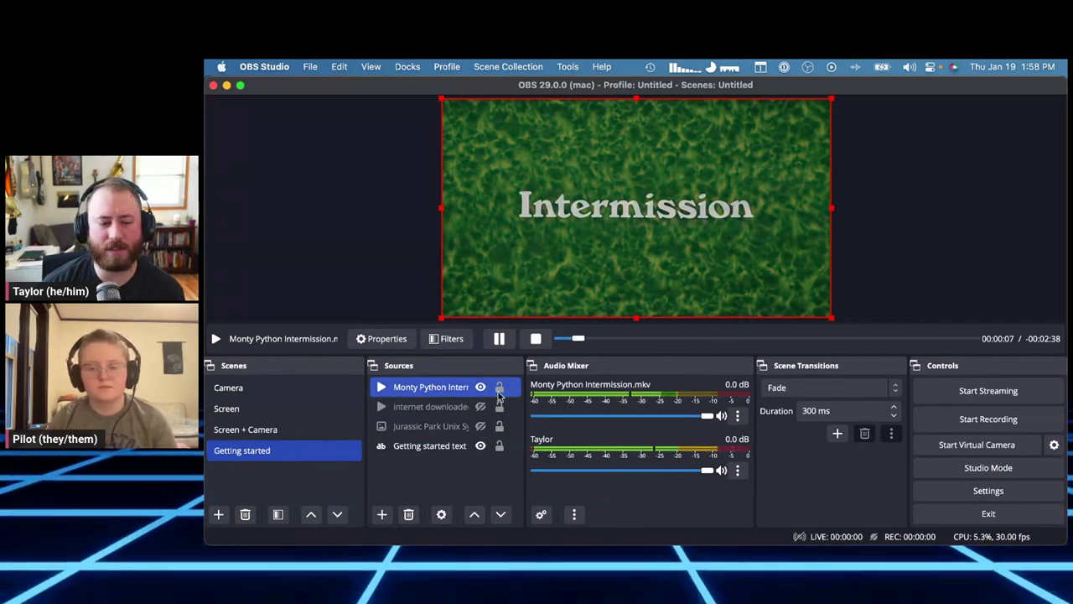
pyautogui.doubleClick(469, 388)
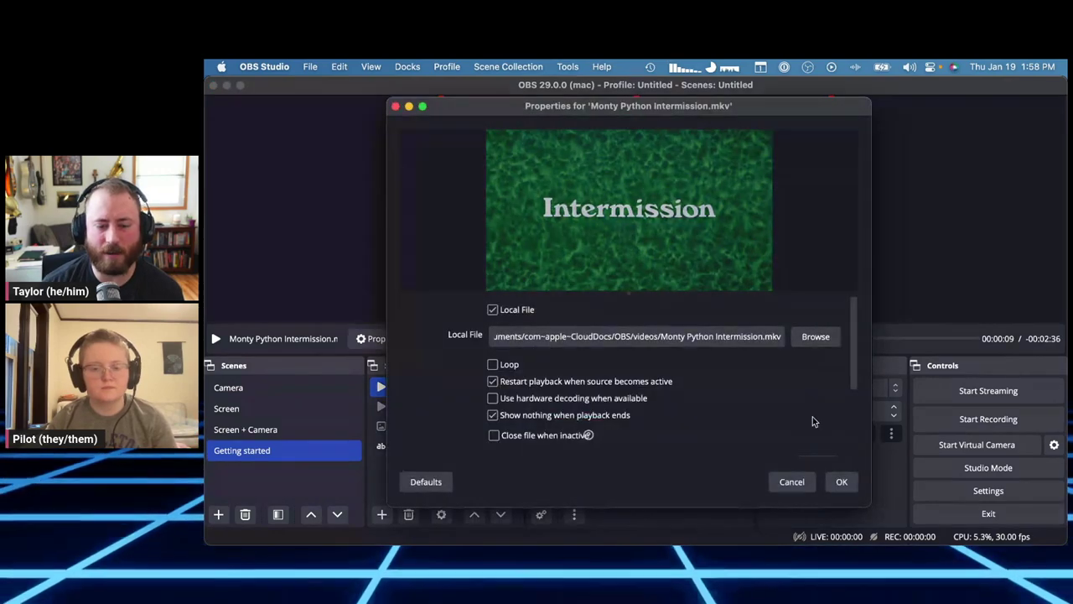
pyautogui.click(790, 481)
pyautogui.rightClick(469, 388)
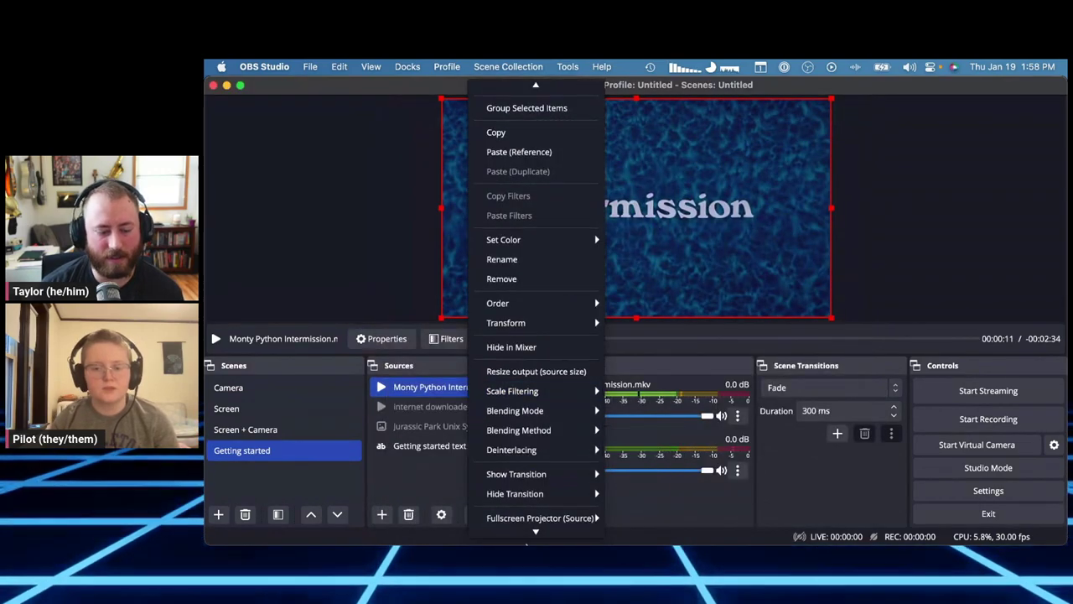
pyautogui.press('Escape')
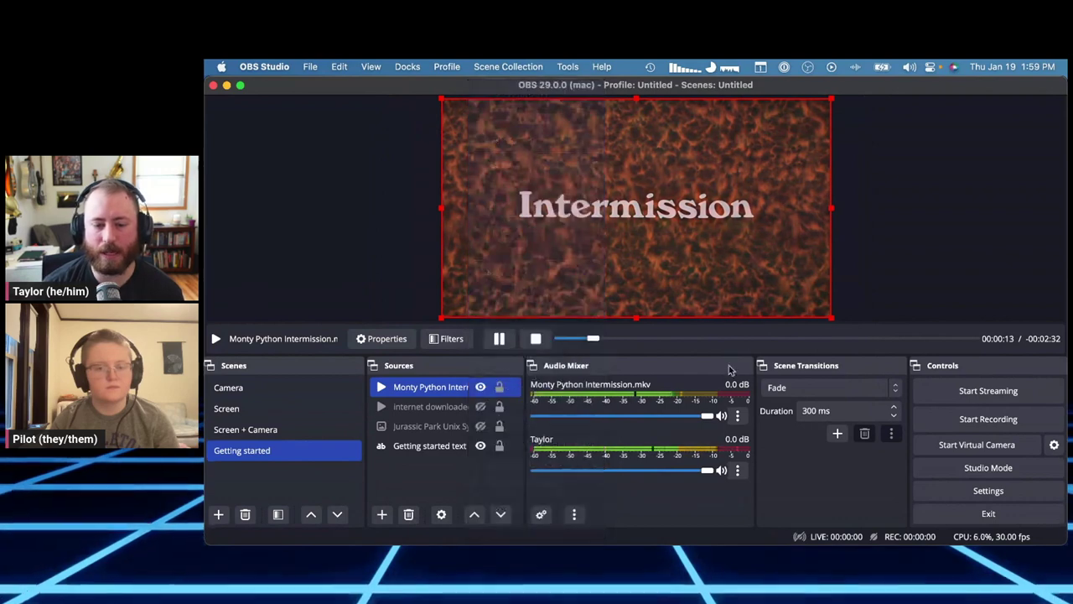
# Step: Lower the volume of Monty Python Intermission.mkv to -24.3 dB and shrink the video to fit below the title, about 119 px above the canvas's bottom
pyautogui.moveTo(707, 416); pyautogui.dragTo(623, 416)
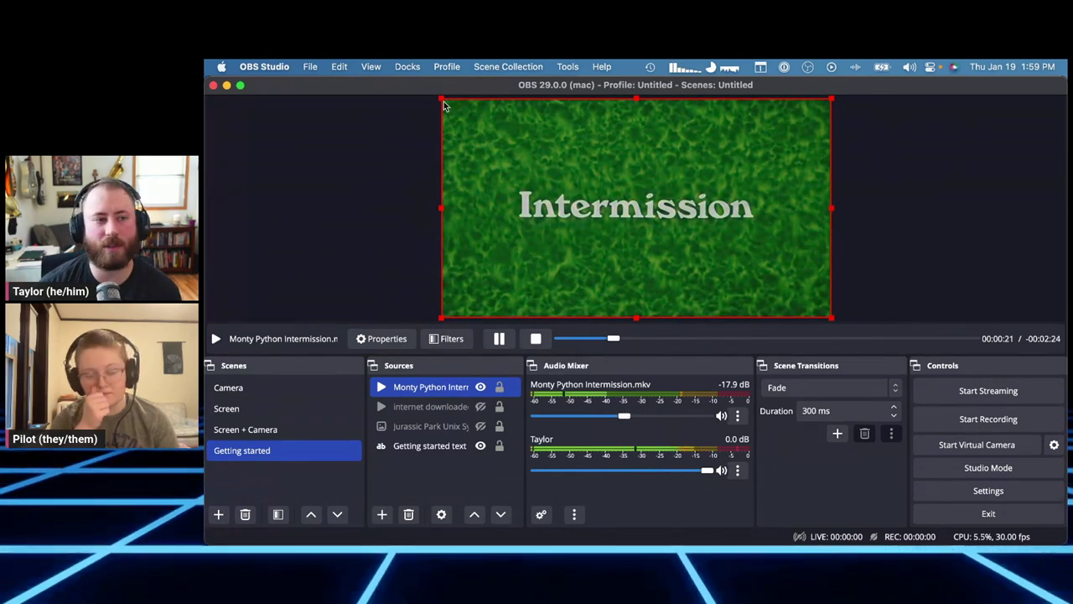
pyautogui.moveTo(442, 99); pyautogui.dragTo(580, 176)
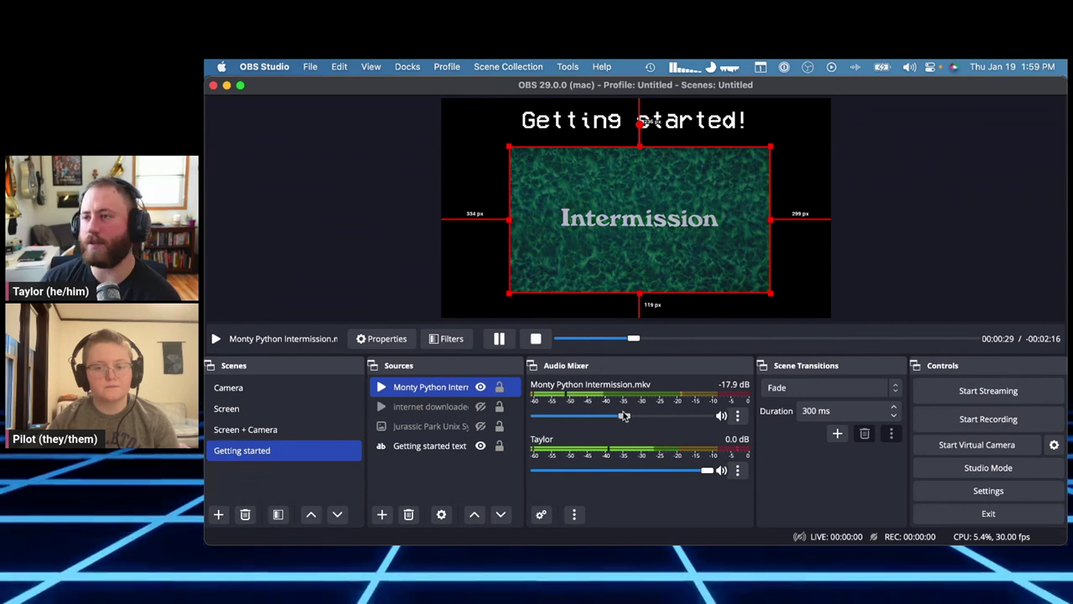
pyautogui.moveTo(623, 417); pyautogui.dragTo(609, 418)
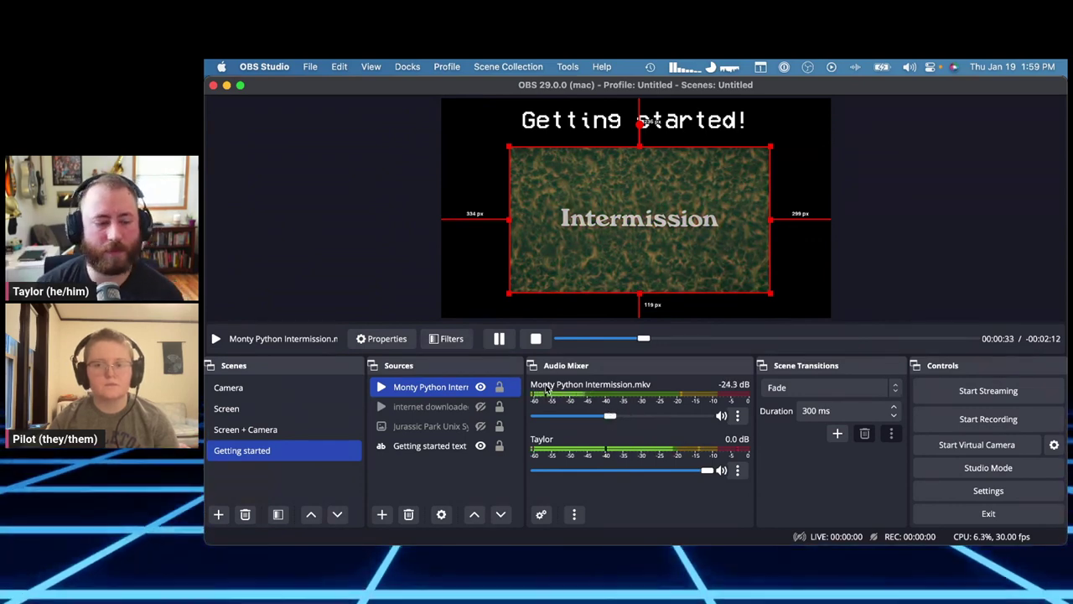
# Step: Show internet downloaded.mp4 instead of Monty Python Intermission.mkv and enlarge it below the title, about 174 px from the left and 17 px from the bottom
pyautogui.click(480, 386)
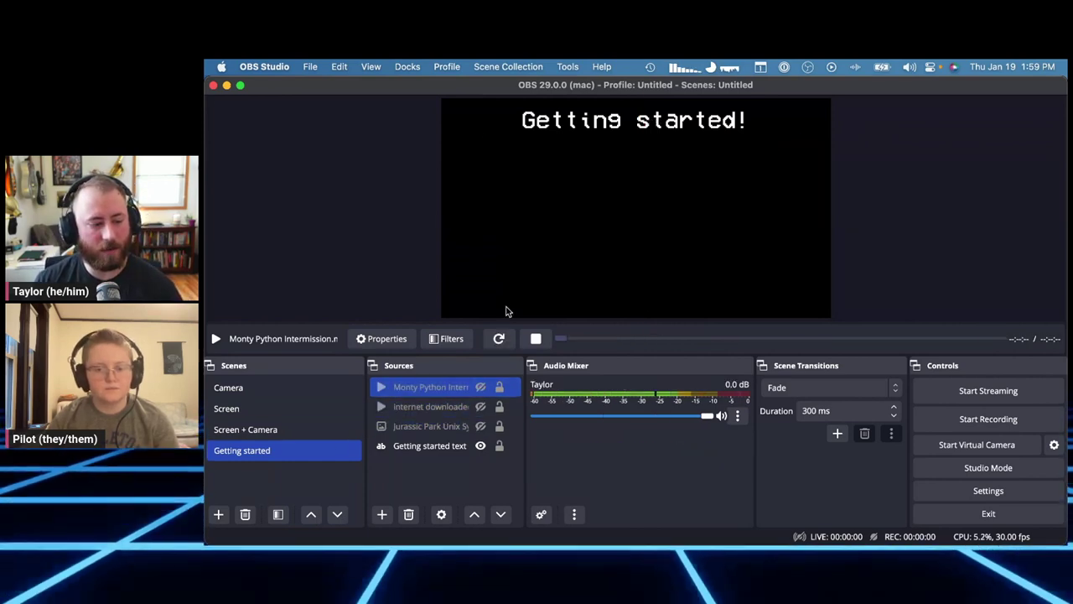
pyautogui.keyDown('shift'); pyautogui.click(483, 408); pyautogui.keyUp('shift')
pyautogui.click(480, 406)
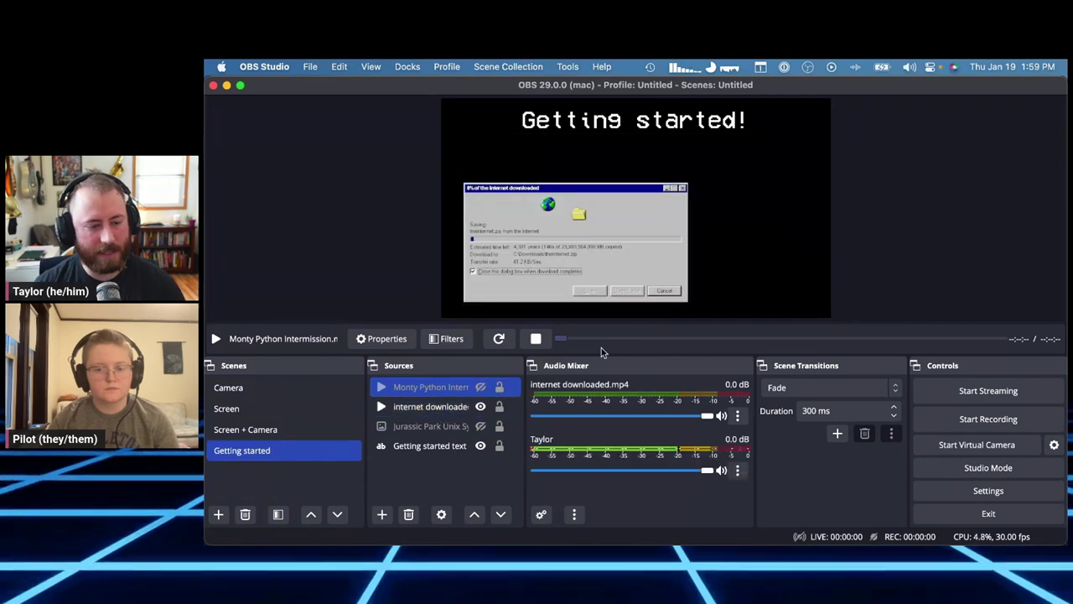
pyautogui.click(486, 226)
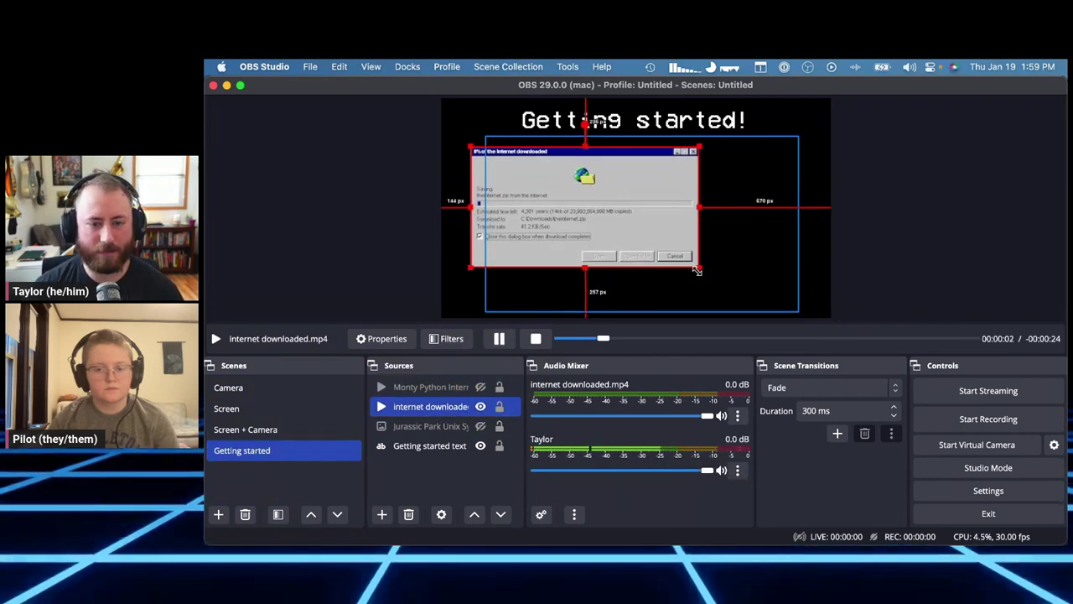
pyautogui.moveTo(703, 278); pyautogui.dragTo(790, 312)
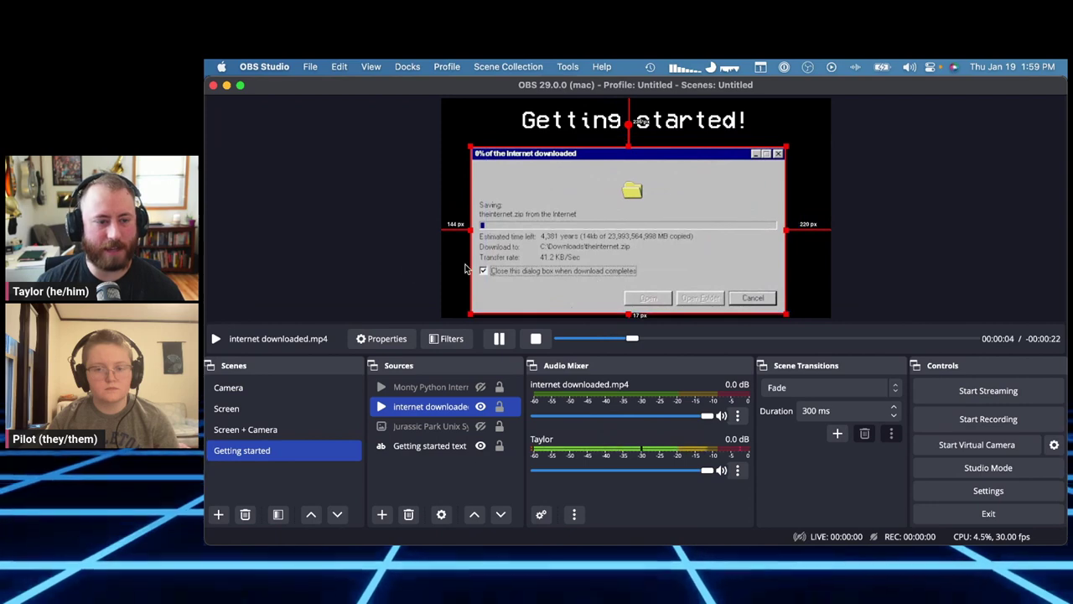
pyautogui.moveTo(467, 268); pyautogui.dragTo(477, 269)
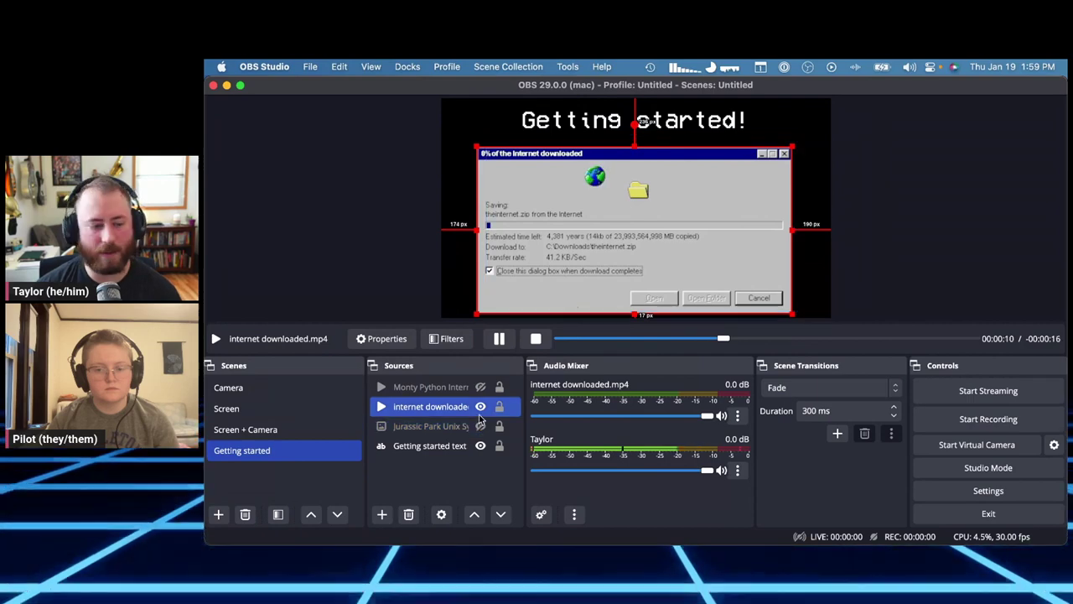
# Step: Show Jurassic Park Unix System.gif filling the canvas instead of internet downloaded.mp4, and reorder the sources with the Getting started text on top
pyautogui.click(481, 426)
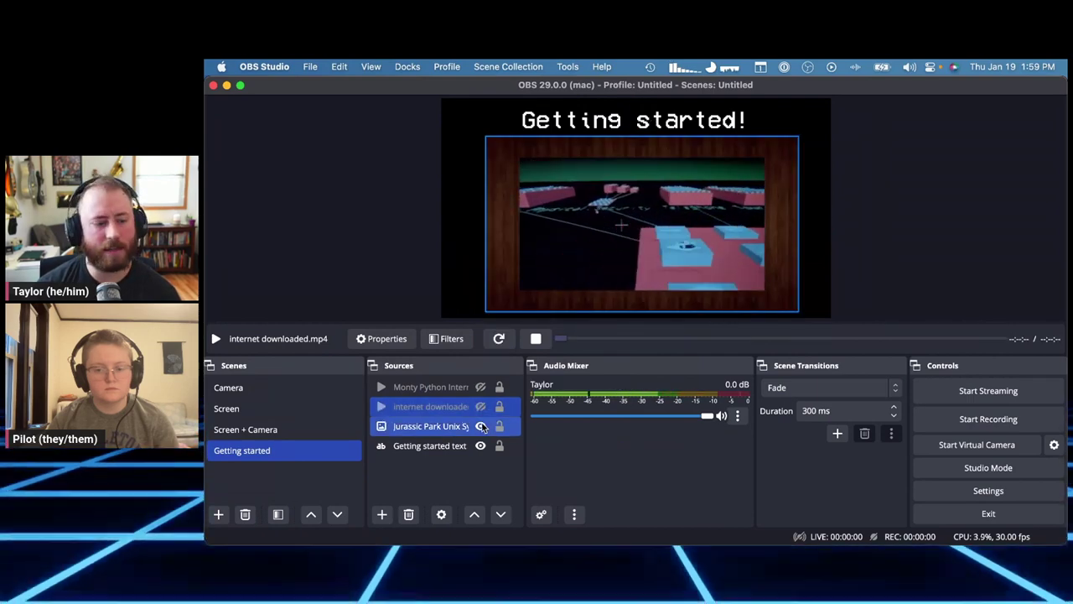
pyautogui.moveTo(793, 138); pyautogui.dragTo(830, 109)
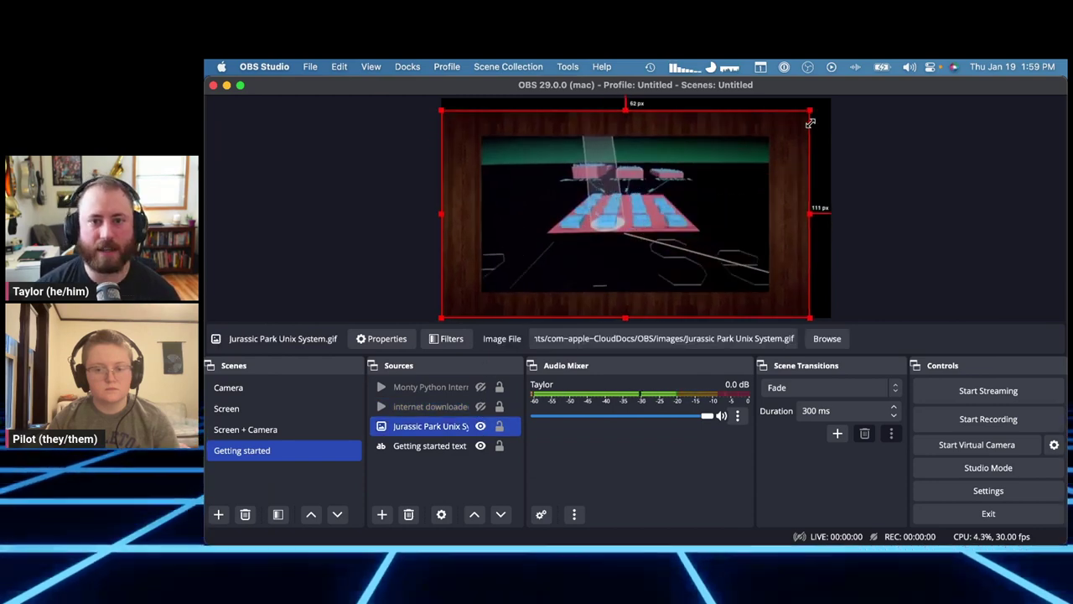
pyautogui.moveTo(415, 446); pyautogui.dragTo(435, 387)
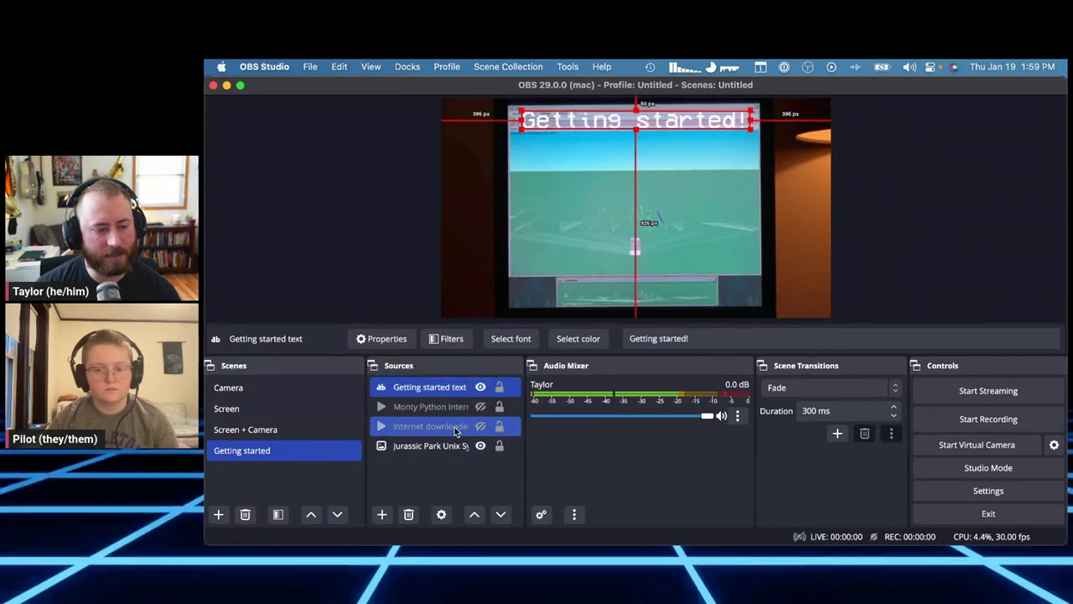
pyautogui.moveTo(461, 446); pyautogui.dragTo(450, 398)
# Step: Show Monty Python Intermission.mkv beneath the title text and enlarge it to fill the whole canvas
pyautogui.click(481, 426)
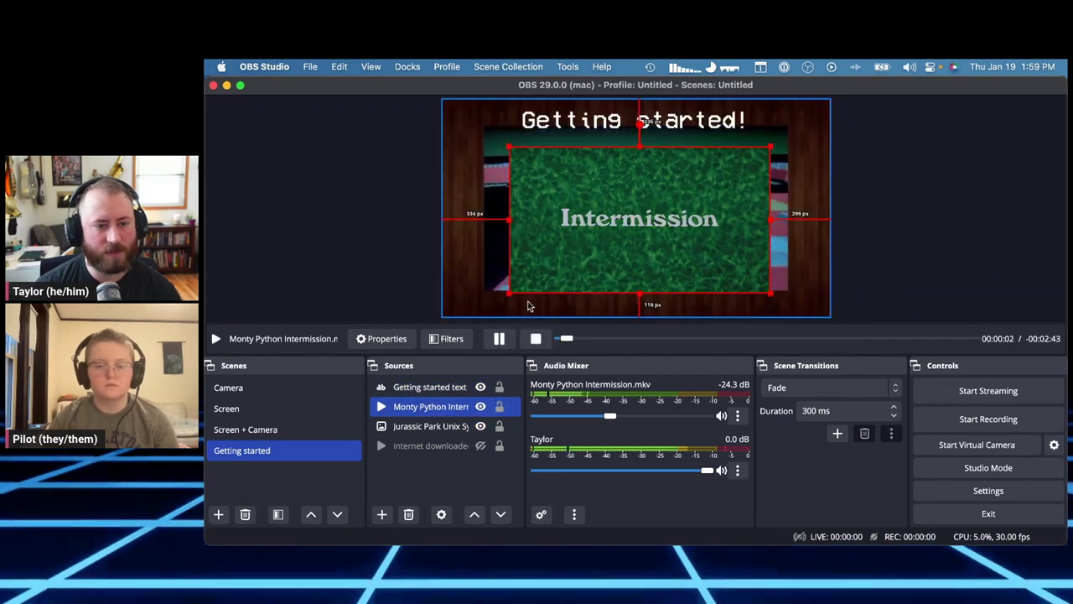
pyautogui.moveTo(511, 293); pyautogui.dragTo(472, 316)
pyautogui.moveTo(499, 276); pyautogui.dragTo(467, 279)
pyautogui.moveTo(740, 151); pyautogui.dragTo(814, 101)
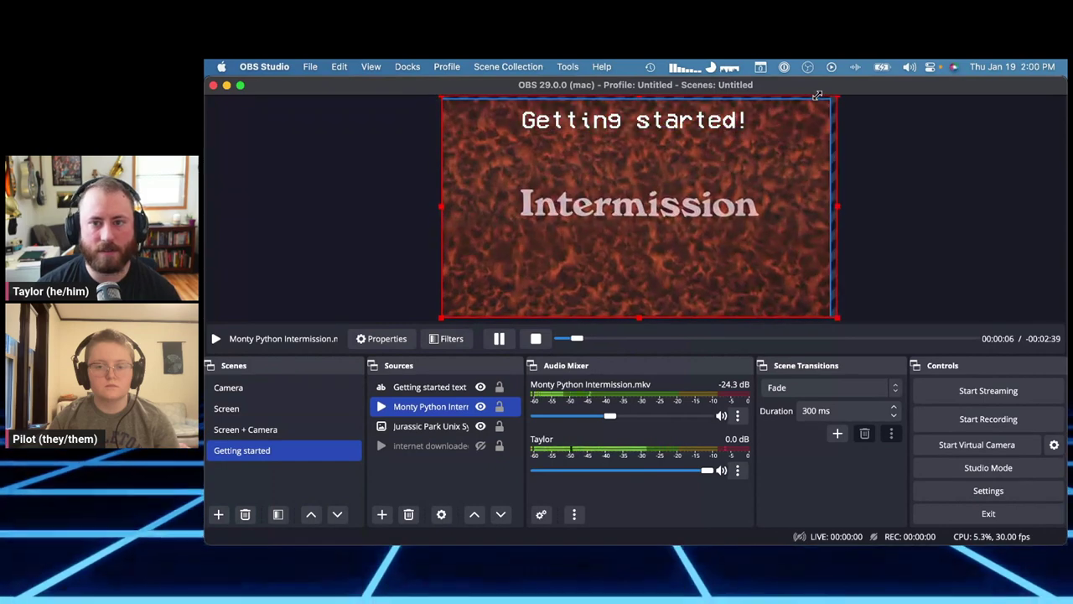
# Step: Show internet downloaded.mp4 at the bottom of the source stack and enlarge it to cover the whole canvas
pyautogui.click(430, 445)
pyautogui.click(480, 446)
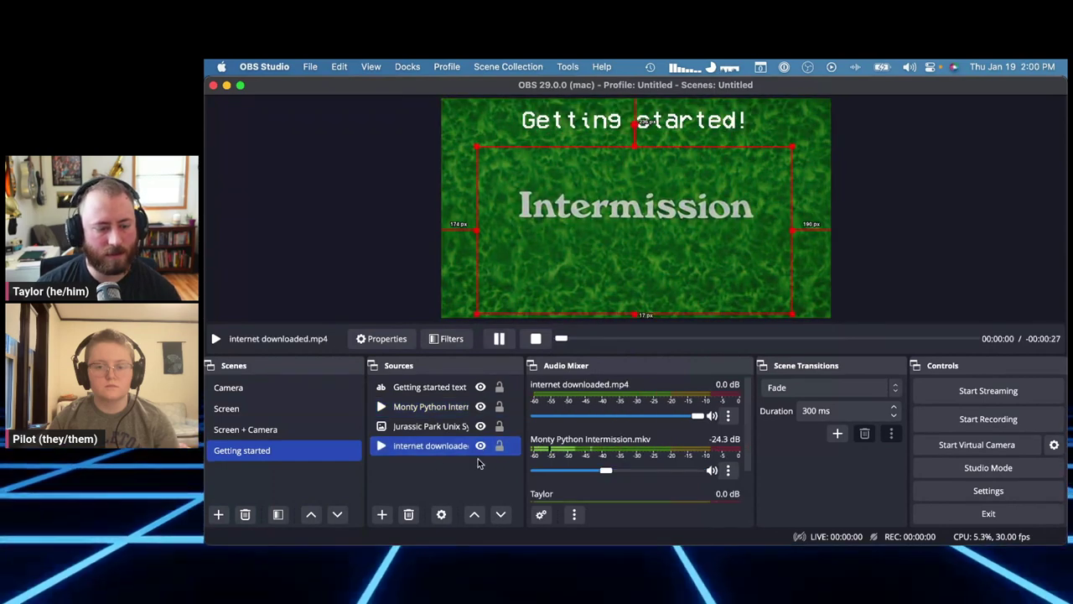
pyautogui.moveTo(493, 315); pyautogui.dragTo(475, 295)
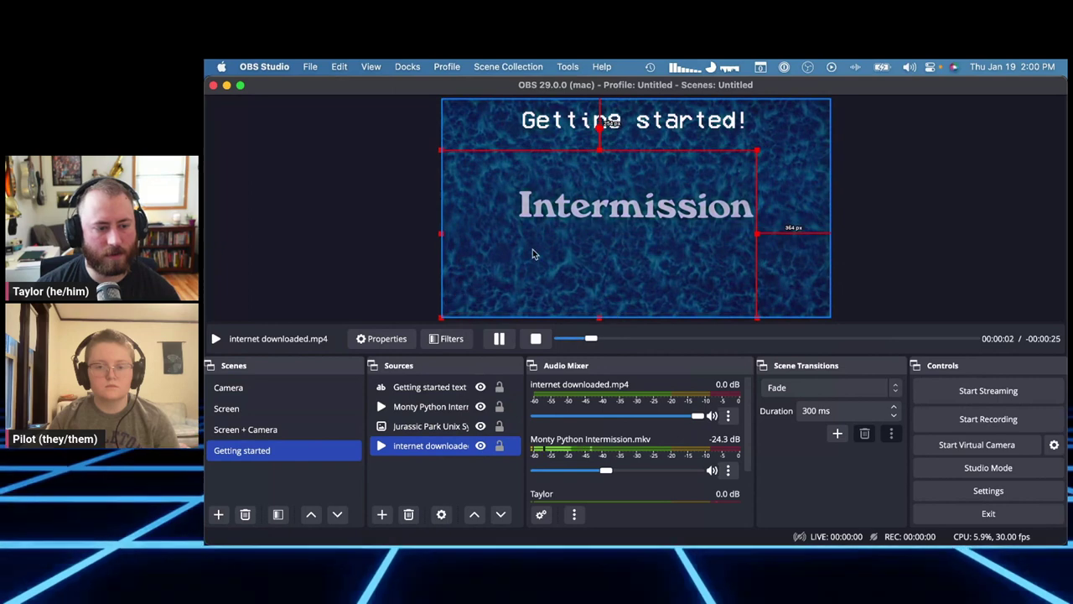
pyautogui.moveTo(797, 108); pyautogui.dragTo(855, 103)
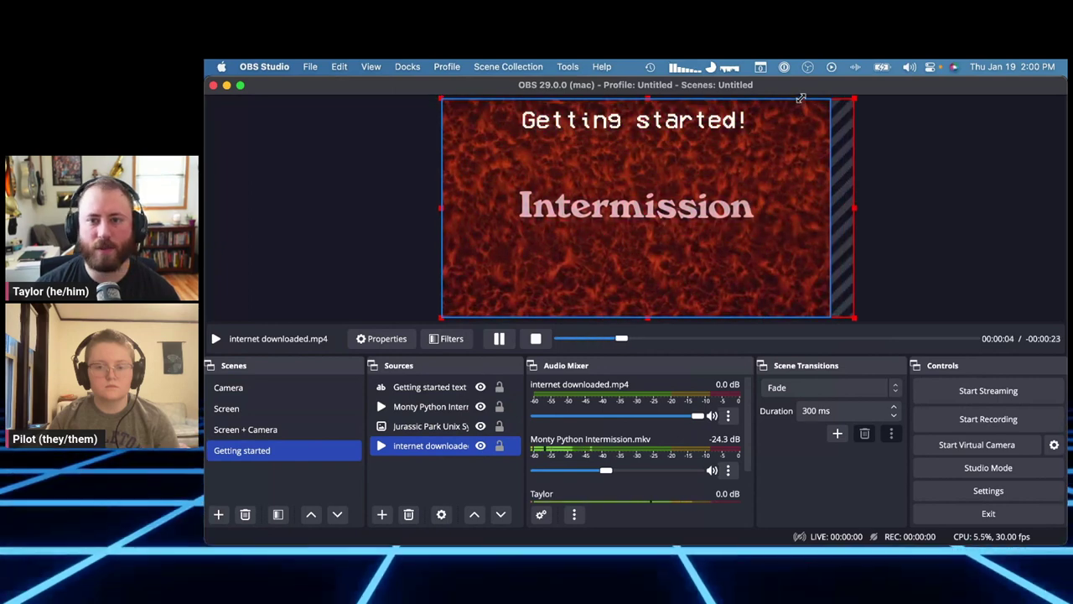
pyautogui.click(889, 209)
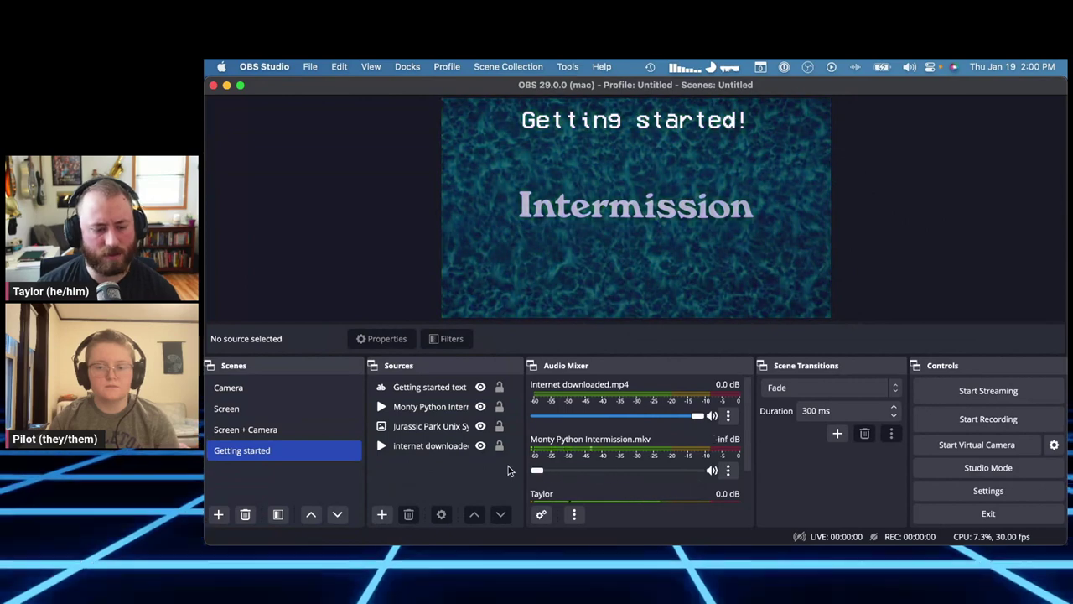
# Step: Hide Monty Python Intermission.mkv and Jurassic Park Unix System.gif one after the other to view the layers beneath, and show both again
pyautogui.click(480, 406)
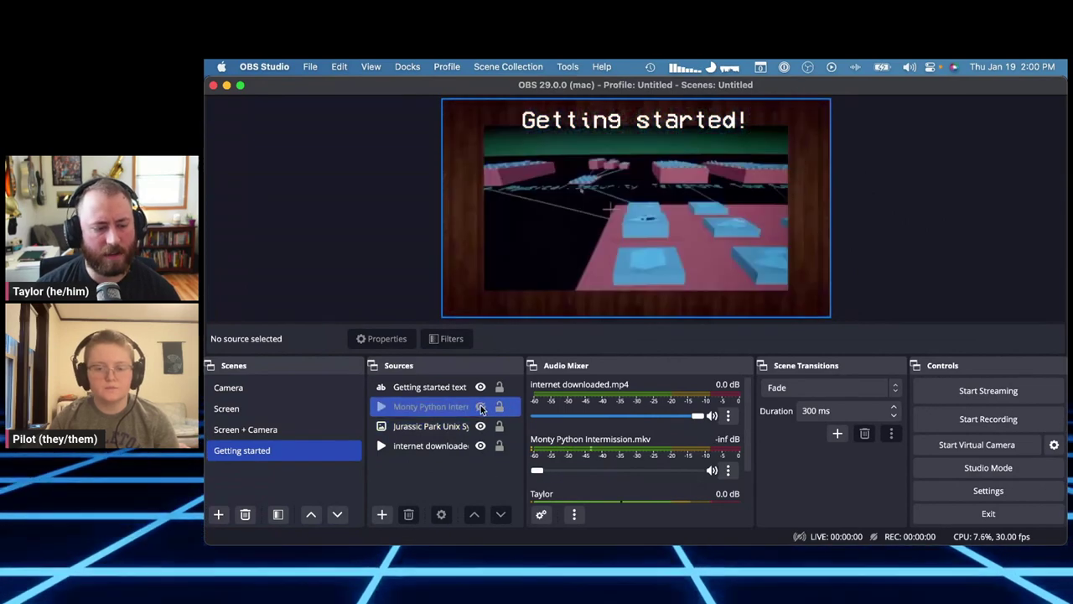
pyautogui.click(481, 426)
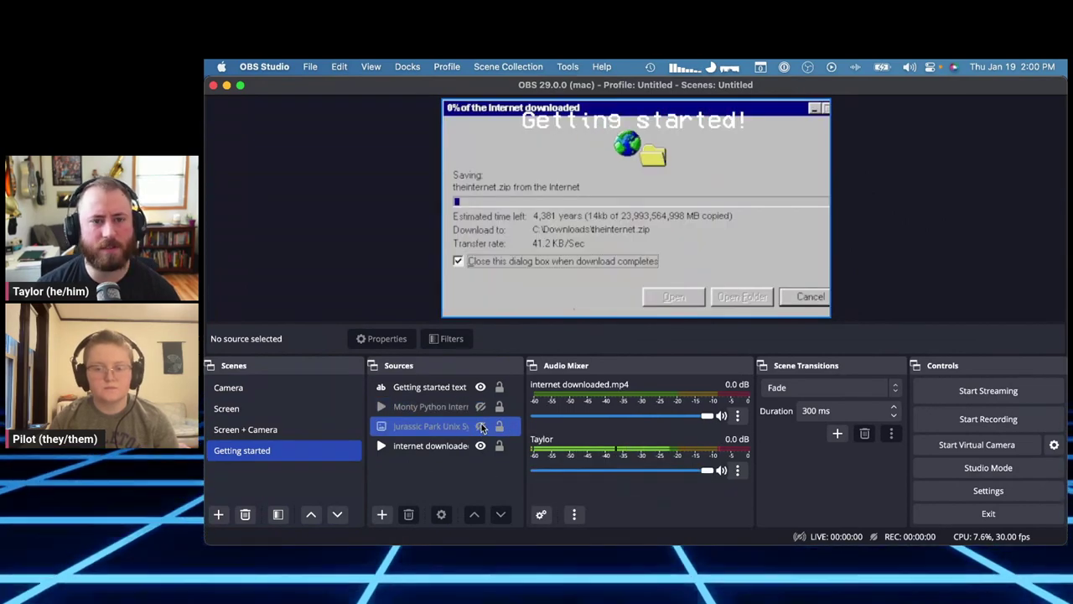
pyautogui.click(480, 427)
pyautogui.click(480, 405)
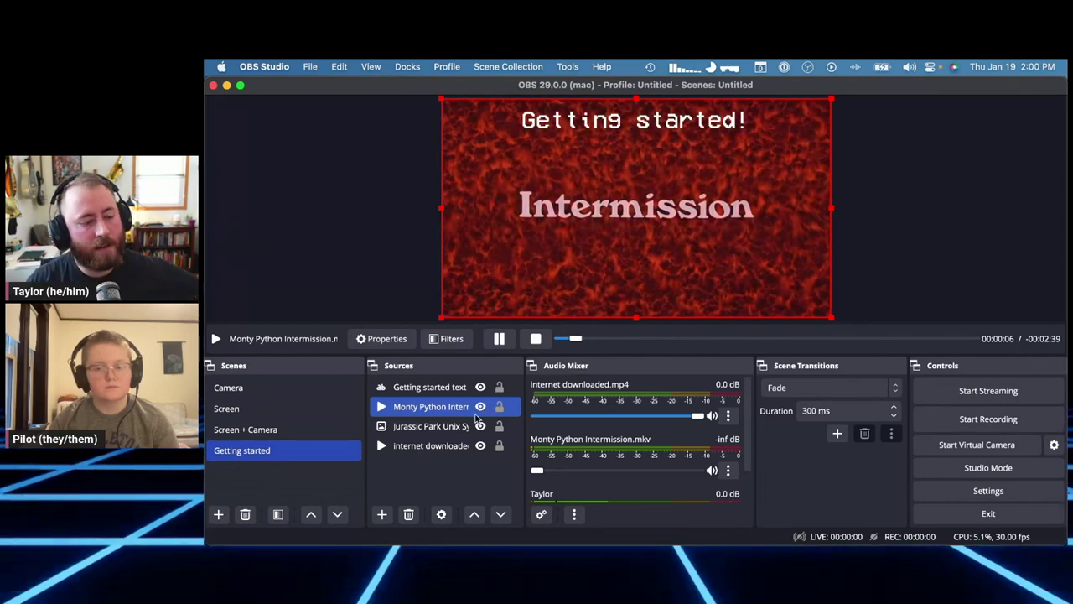
pyautogui.keyDown('super'); pyautogui.click(453, 387); pyautogui.keyUp('super')
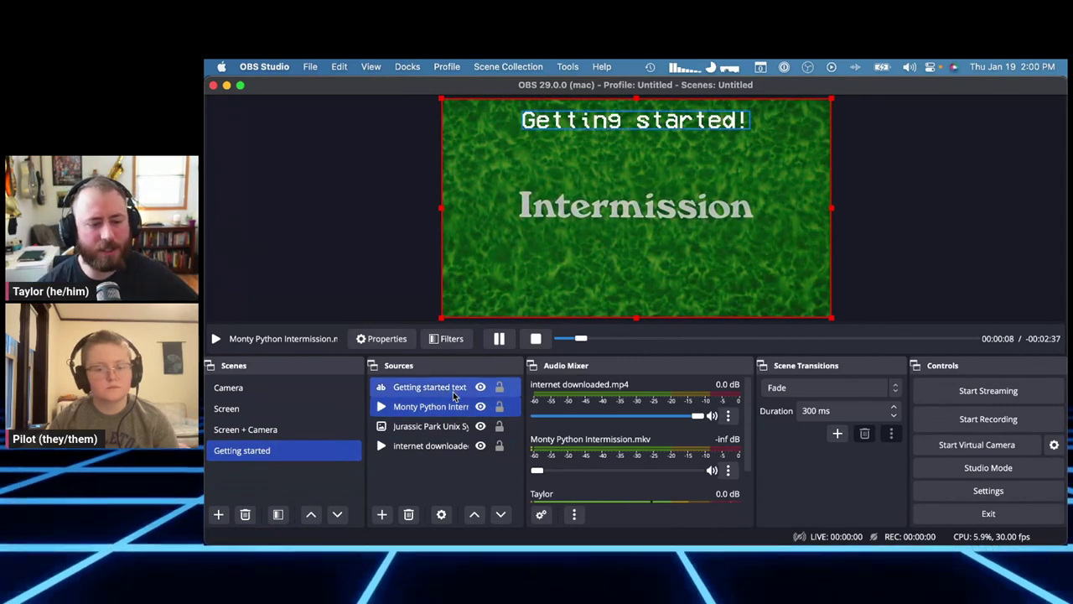
pyautogui.keyDown('super'); pyautogui.click(453, 391); pyautogui.keyUp('super')
pyautogui.keyDown('super'); pyautogui.click(447, 390); pyautogui.keyUp('super')
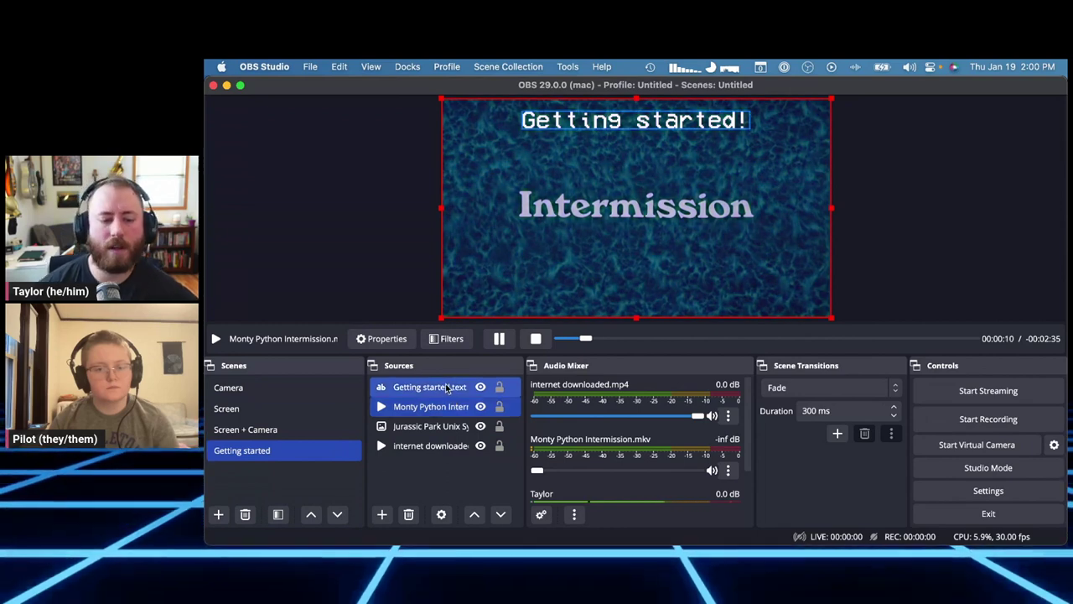
pyautogui.keyDown('super'); pyautogui.click(449, 388); pyautogui.keyUp('super')
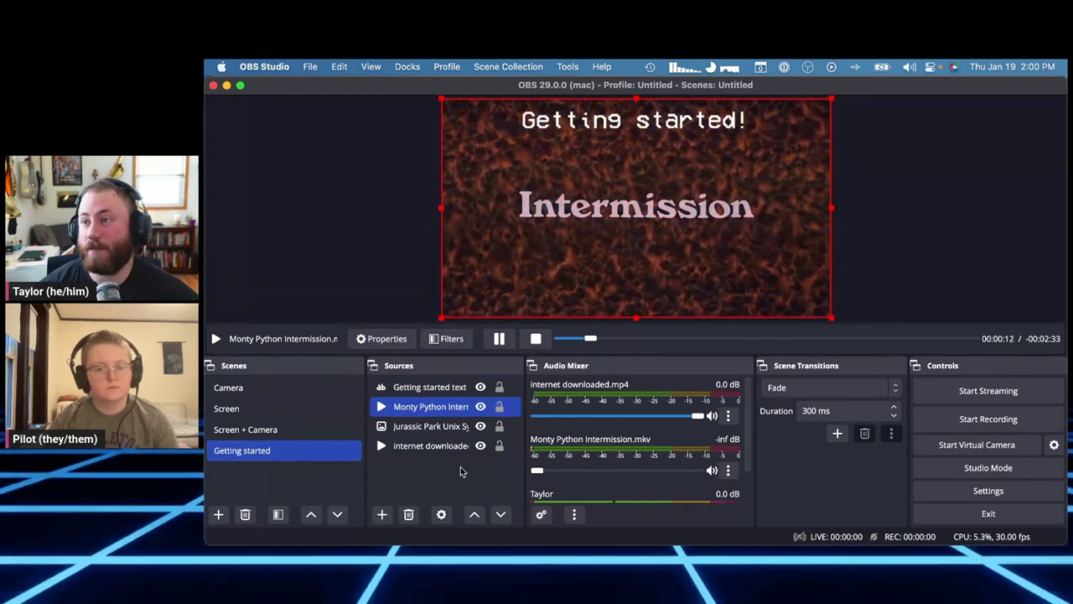
pyautogui.keyDown('super'); pyautogui.click(457, 445); pyautogui.keyUp('super')
pyautogui.keyDown('super'); pyautogui.click(460, 445); pyautogui.keyUp('super')
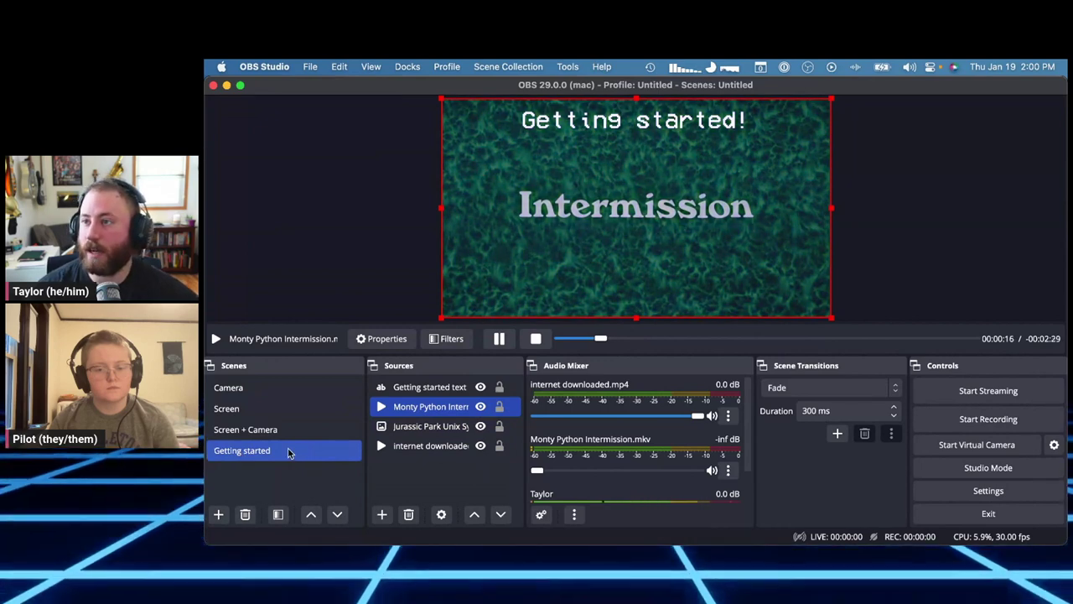
pyautogui.keyDown('super'); pyautogui.click(440, 426); pyautogui.keyUp('super')
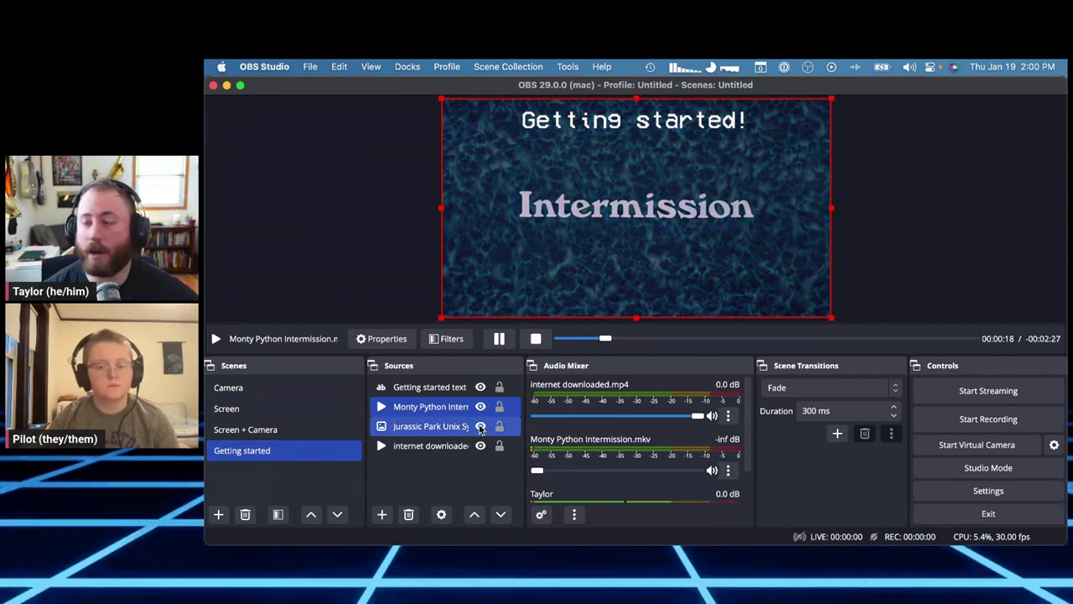
pyautogui.keyDown('super'); pyautogui.click(425, 437); pyautogui.keyUp('super')
pyautogui.keyDown('super'); pyautogui.click(315, 431); pyautogui.keyUp('super')
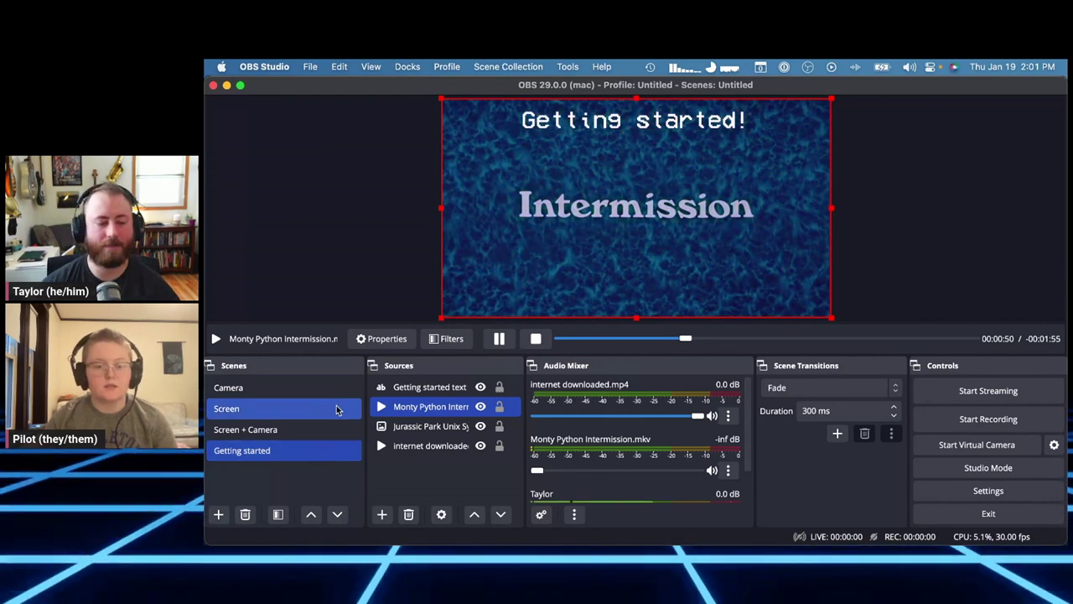
pyautogui.click(420, 387)
pyautogui.rightClick(426, 397)
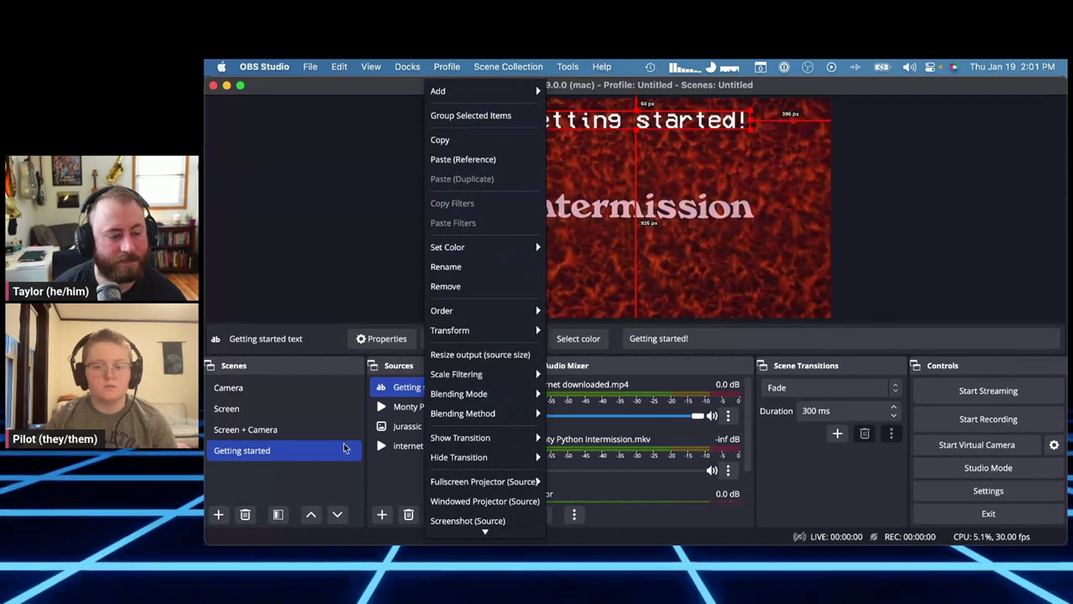
# Step: Remove the Monty Python Intermission.mkv and internet downloaded.mp4 sources from the Getting started scene
pyautogui.keyDown('super'); pyautogui.click(452, 408); pyautogui.keyUp('super')
pyautogui.click(456, 409)
pyautogui.rightClick(457, 409)
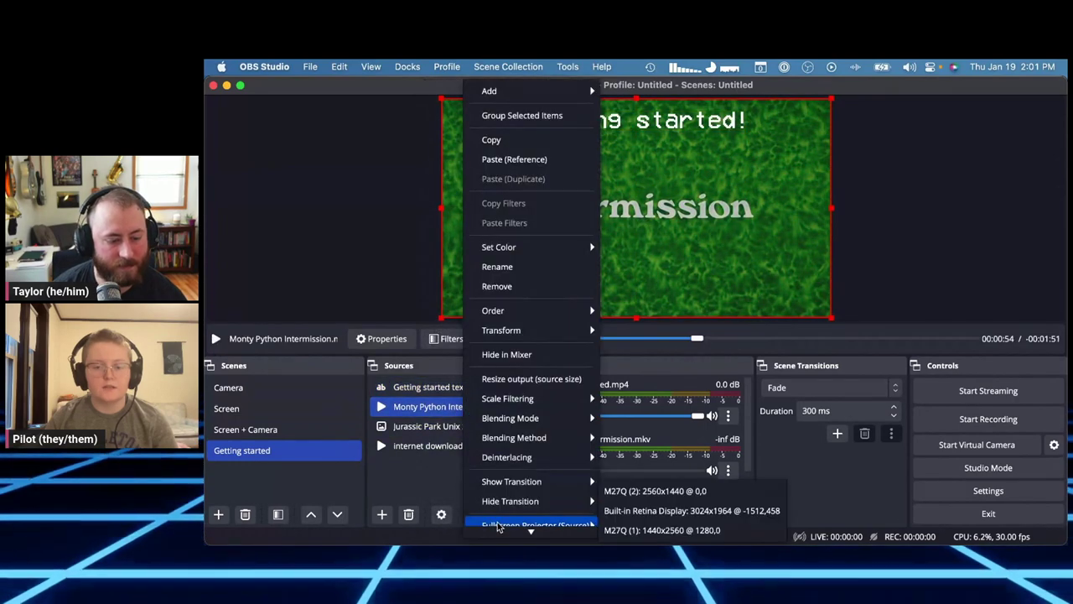
pyautogui.click(409, 515)
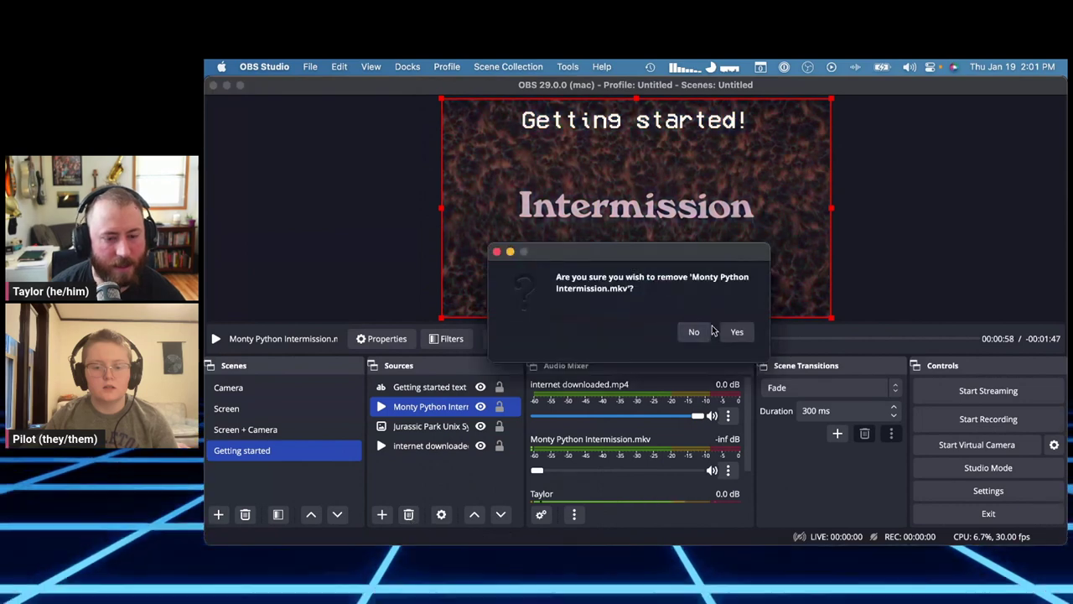
pyautogui.click(736, 332)
pyautogui.click(430, 426)
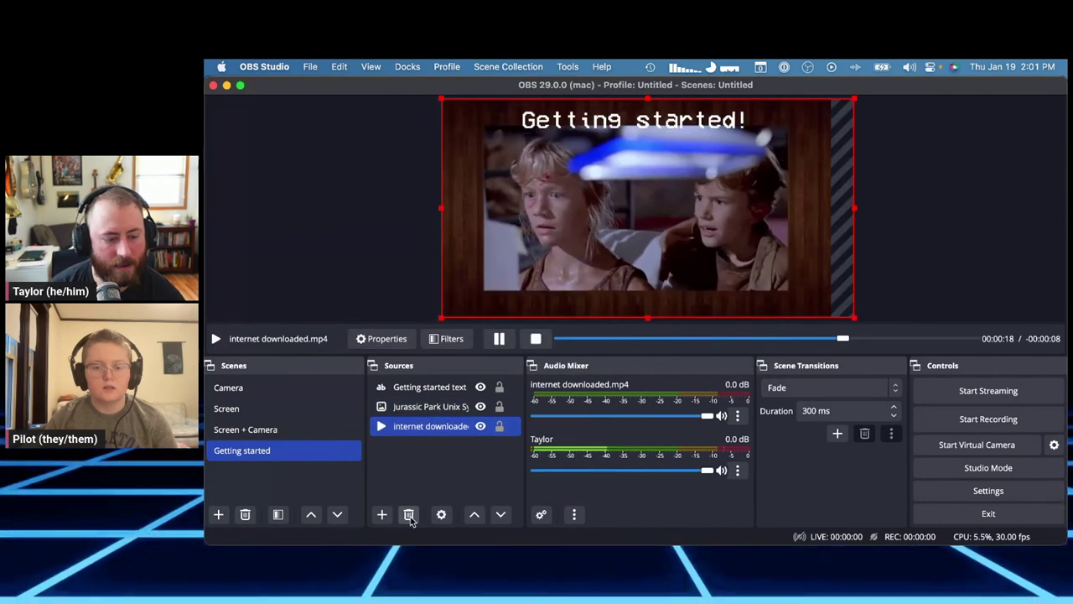
pyautogui.click(409, 516)
pyautogui.click(738, 333)
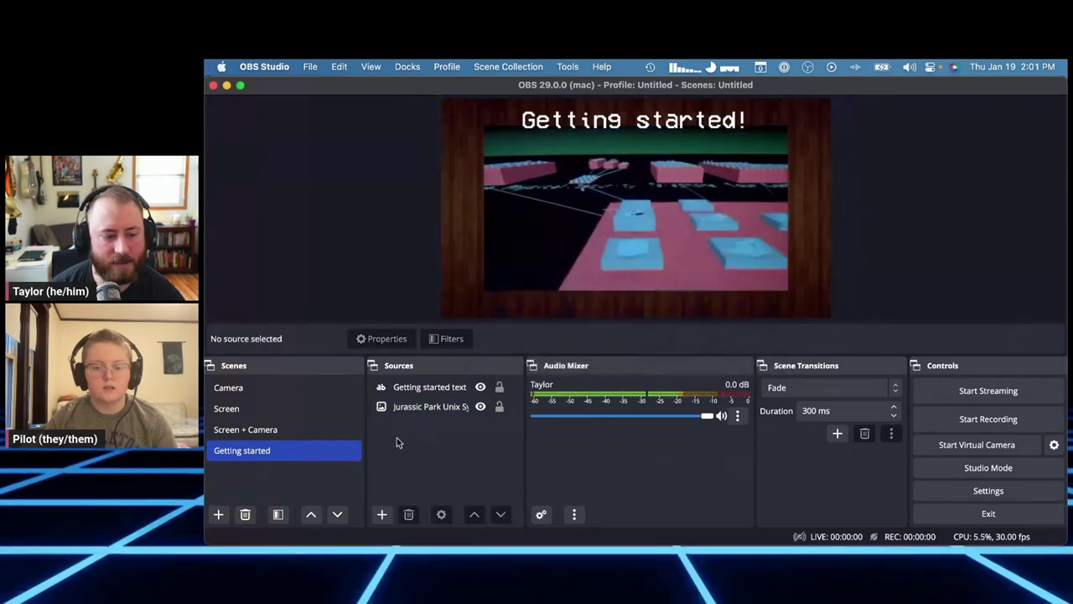
# Step: Rename the Getting started scene as "Getting started - jurassic park"
pyautogui.rightClick(316, 456)
pyautogui.click(346, 236)
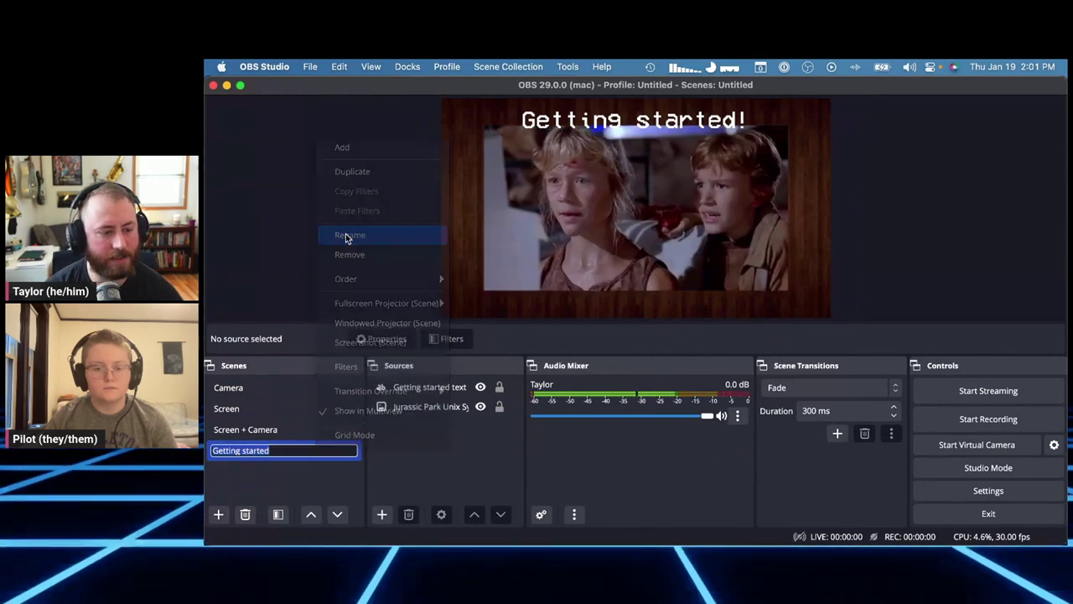
pyautogui.press('Right')
pyautogui.write('- Jur')
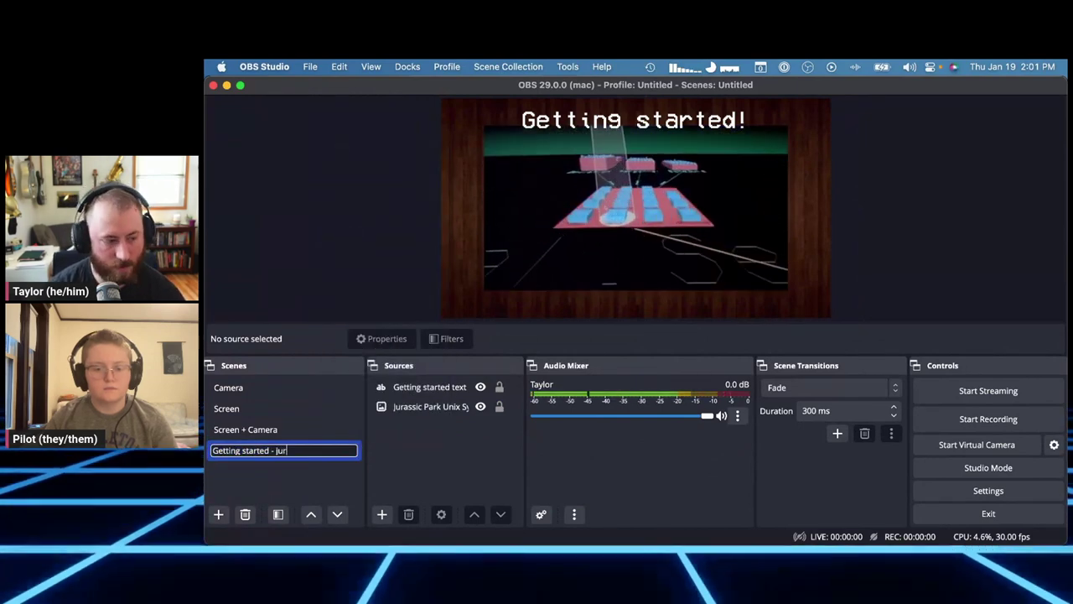
pyautogui.write('assic park')
pyautogui.press('Return')
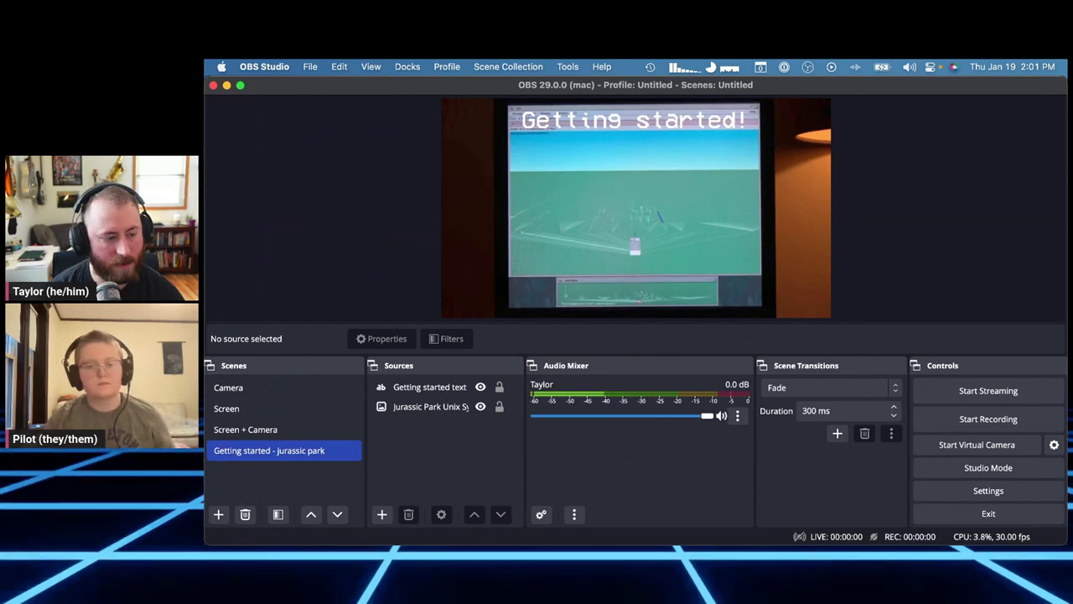
# Step: Create a new scene named "Getting started - download"
pyautogui.rightClick(329, 456)
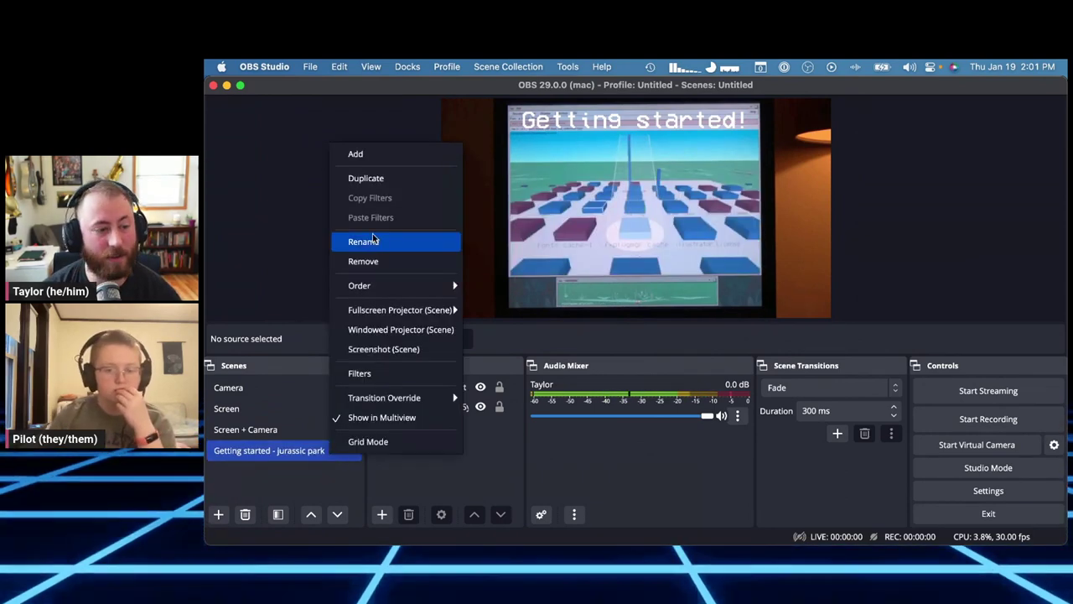
pyautogui.click(484, 473)
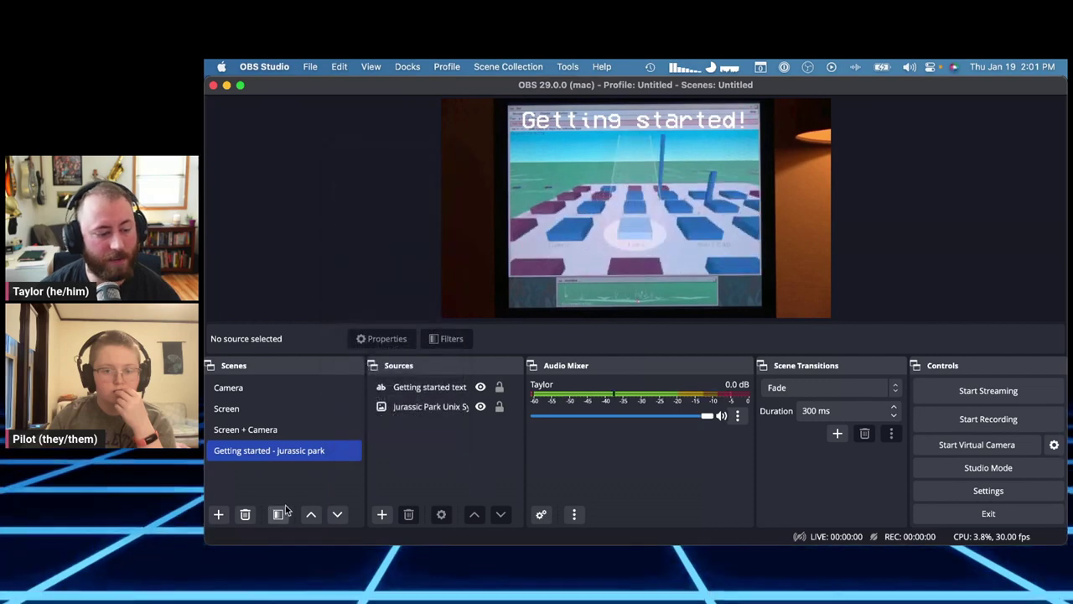
pyautogui.click(218, 515)
pyautogui.write('Getting')
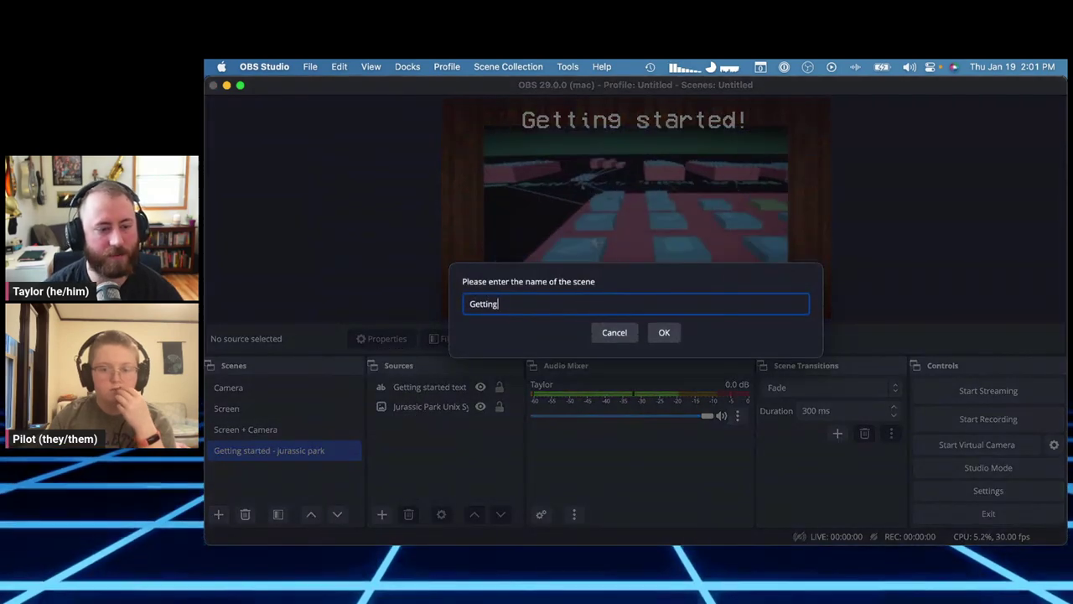
pyautogui.write(' started')
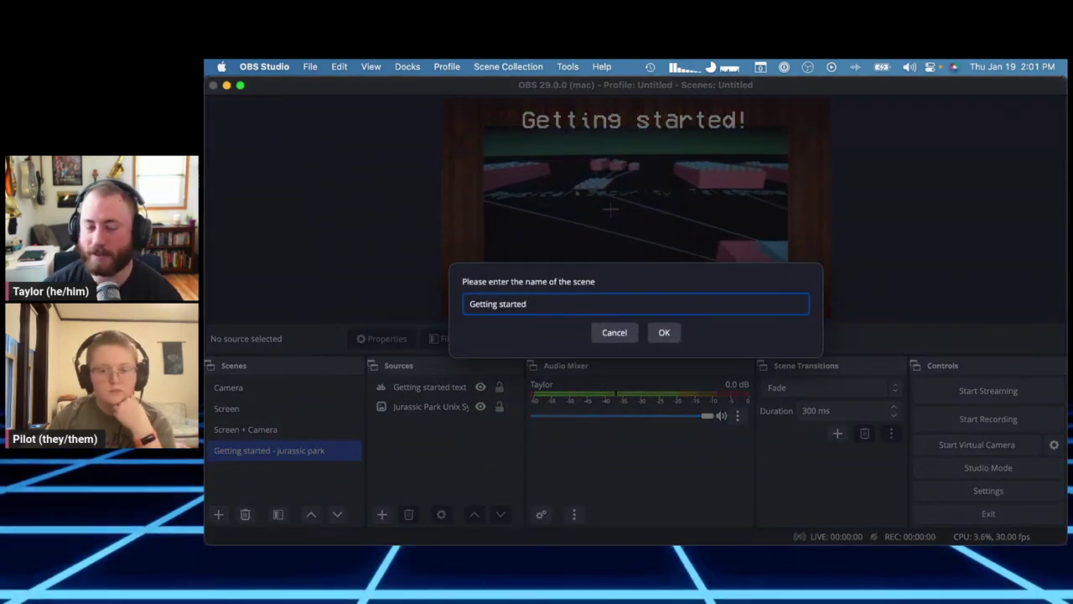
pyautogui.write(' - ')
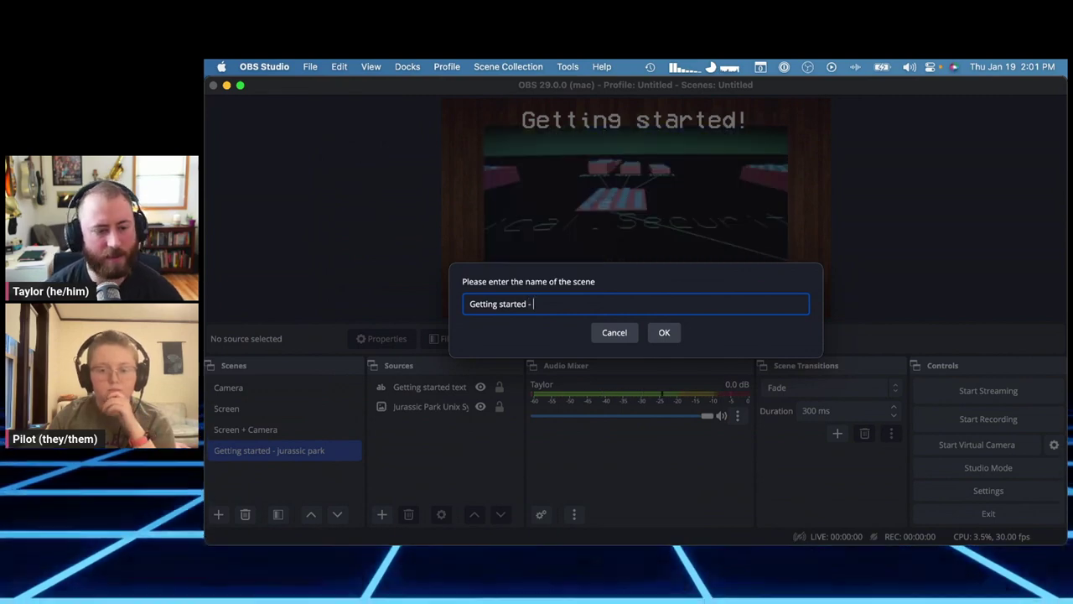
pyautogui.write('download')
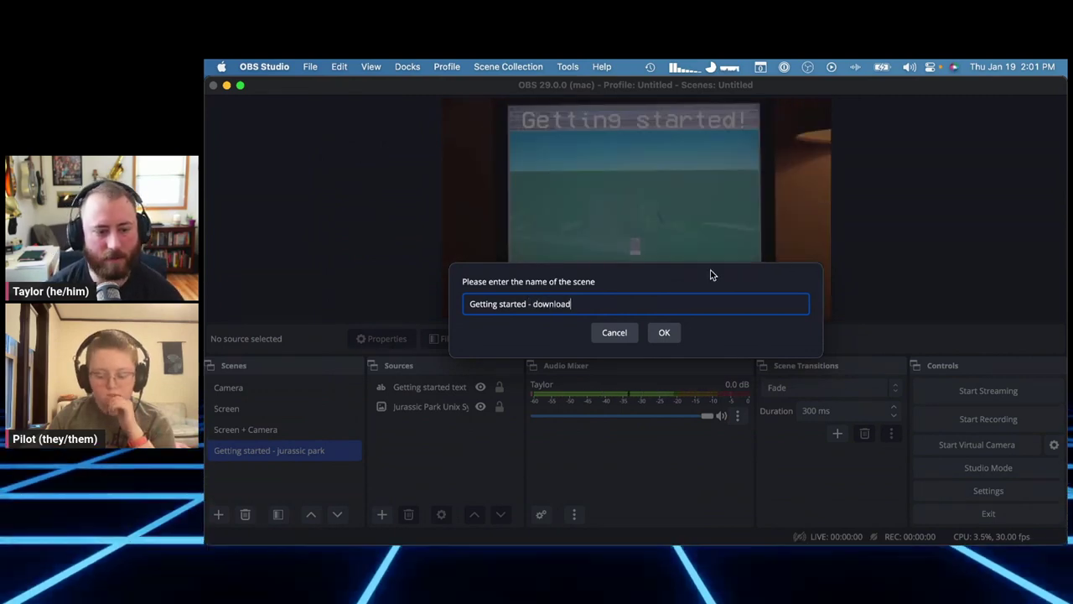
pyautogui.click(664, 332)
# Step: Copy the Getting started text source from the Jurassic Park scene and paste it as a duplicate into the Getting started - download scene
pyautogui.click(312, 450)
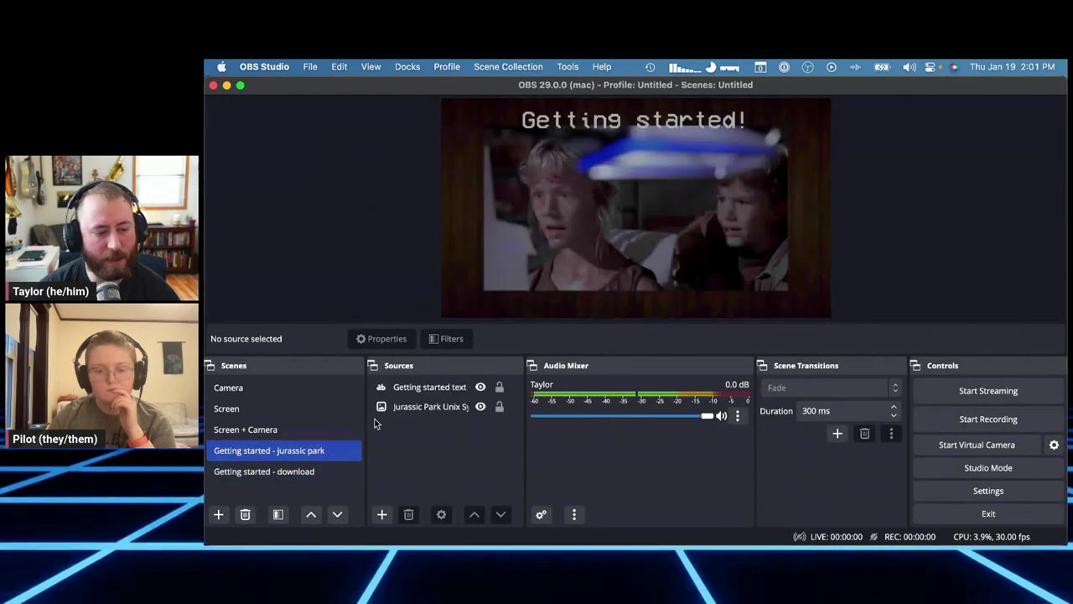
pyautogui.rightClick(422, 387)
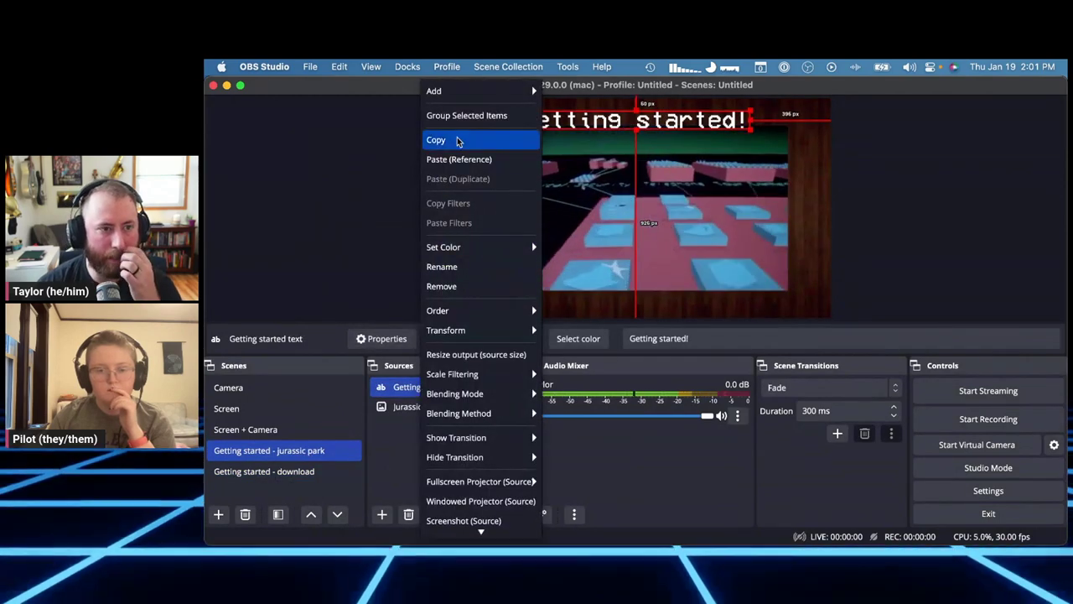
pyautogui.click(458, 140)
pyautogui.click(277, 471)
pyautogui.rightClick(408, 417)
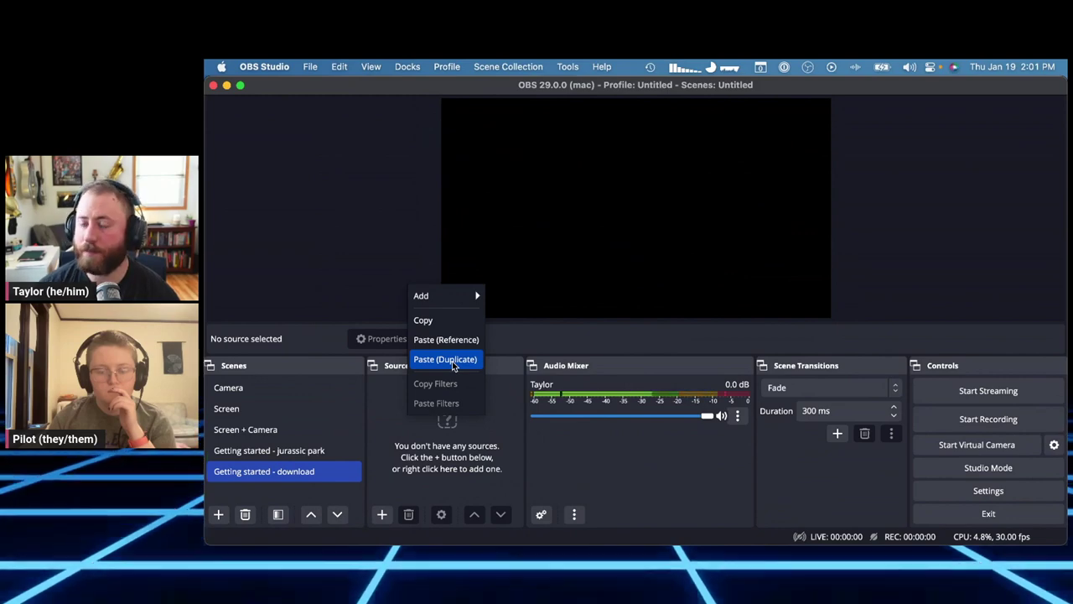
pyautogui.click(453, 361)
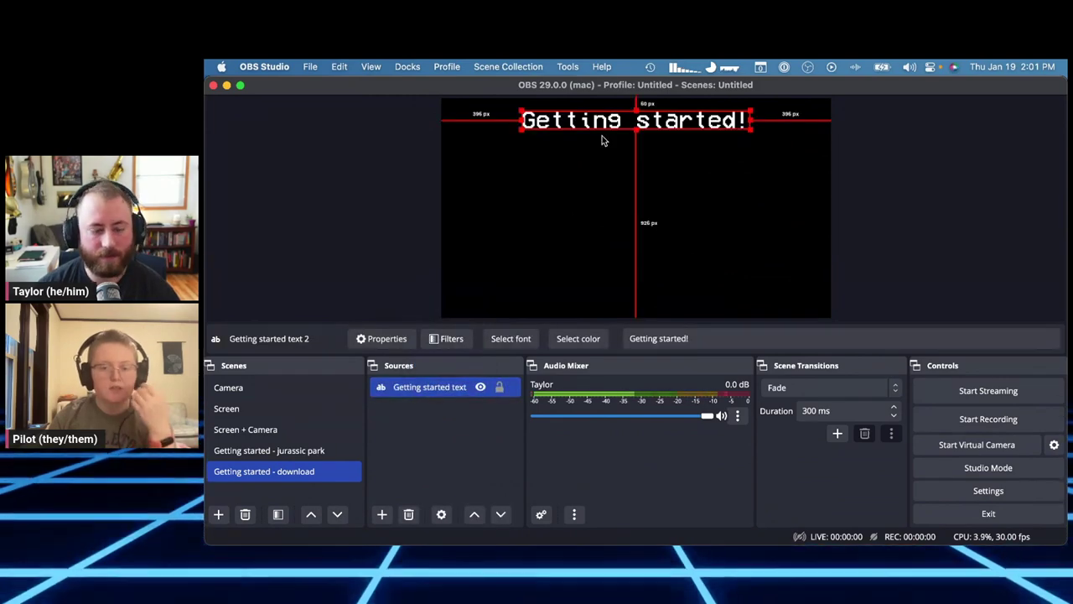
# Step: Set Color 1 of the duplicated title text to cyan #02ffff and enable its drop shadow
pyautogui.moveTo(591, 122); pyautogui.dragTo(581, 295)
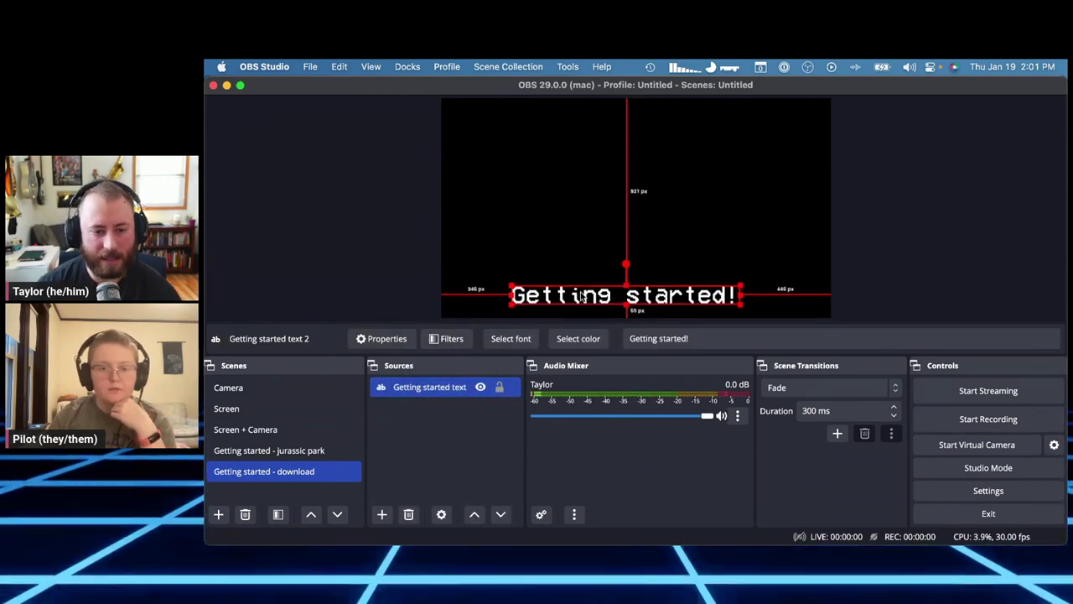
pyautogui.doubleClick(671, 298)
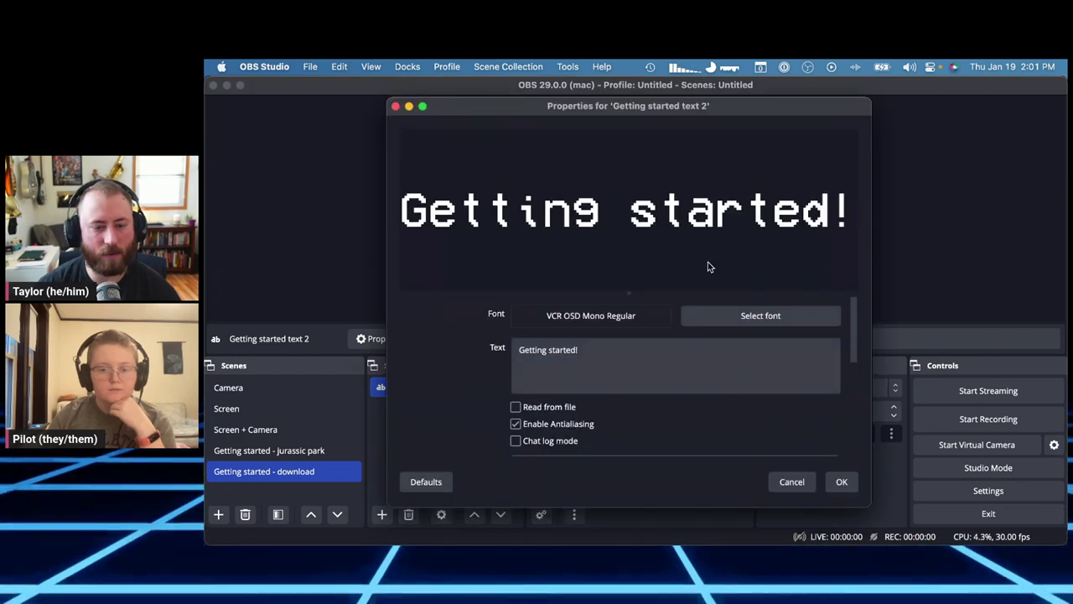
pyautogui.click(720, 316)
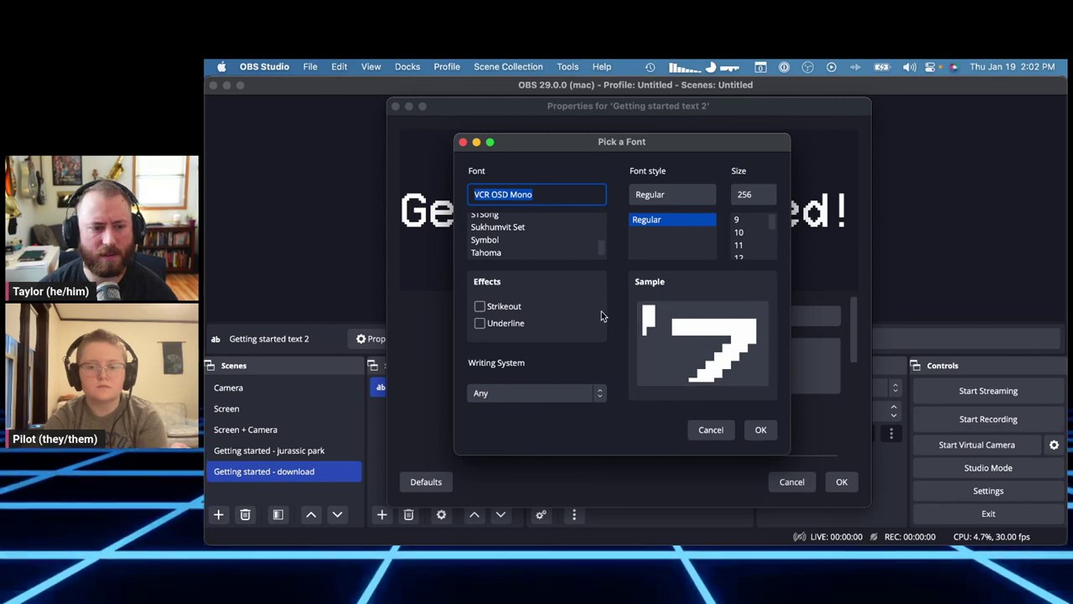
pyautogui.press('Return')
pyautogui.scroll(-4, 627, 379)
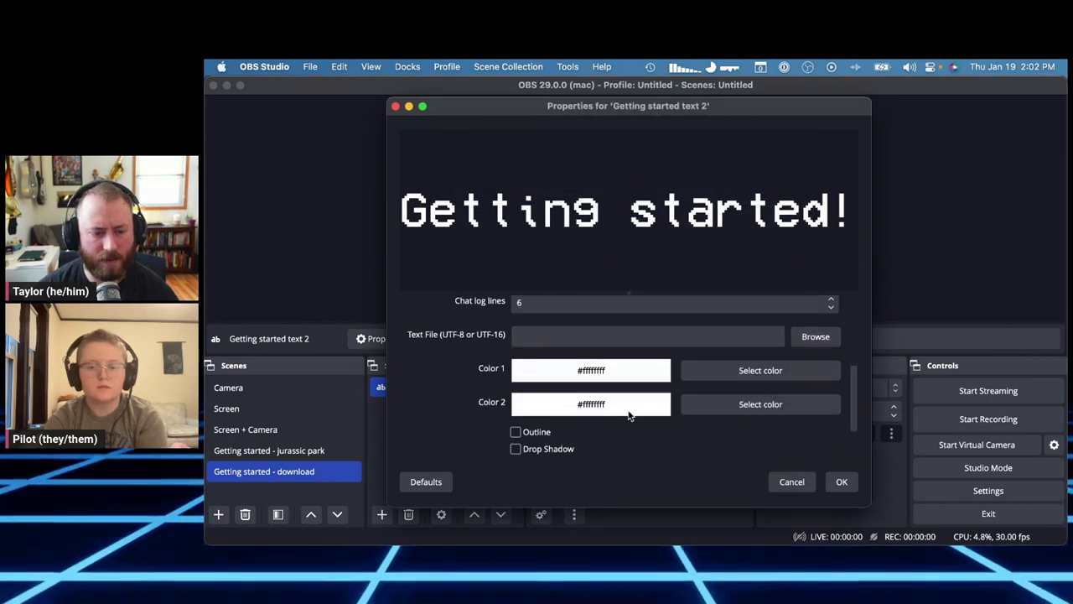
pyautogui.click(715, 372)
pyautogui.moveTo(624, 220); pyautogui.dragTo(686, 134)
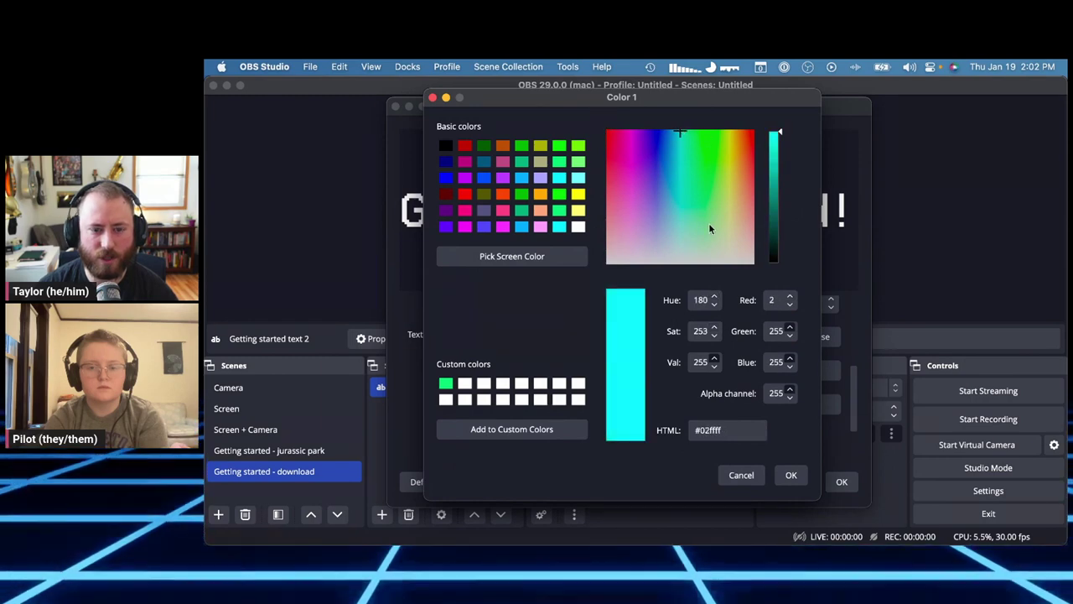
pyautogui.click(791, 475)
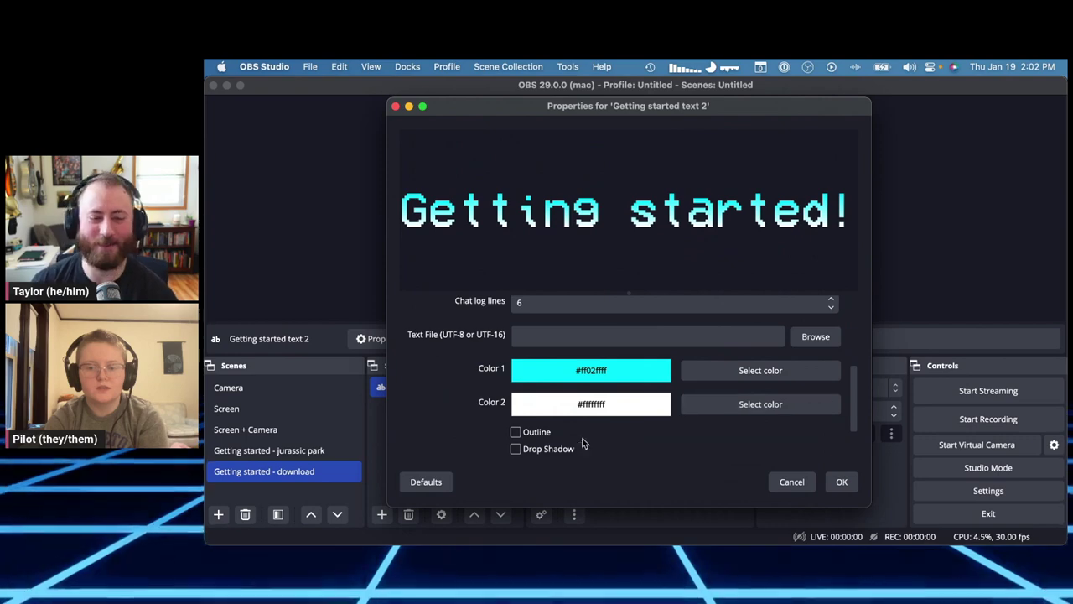
pyautogui.click(550, 450)
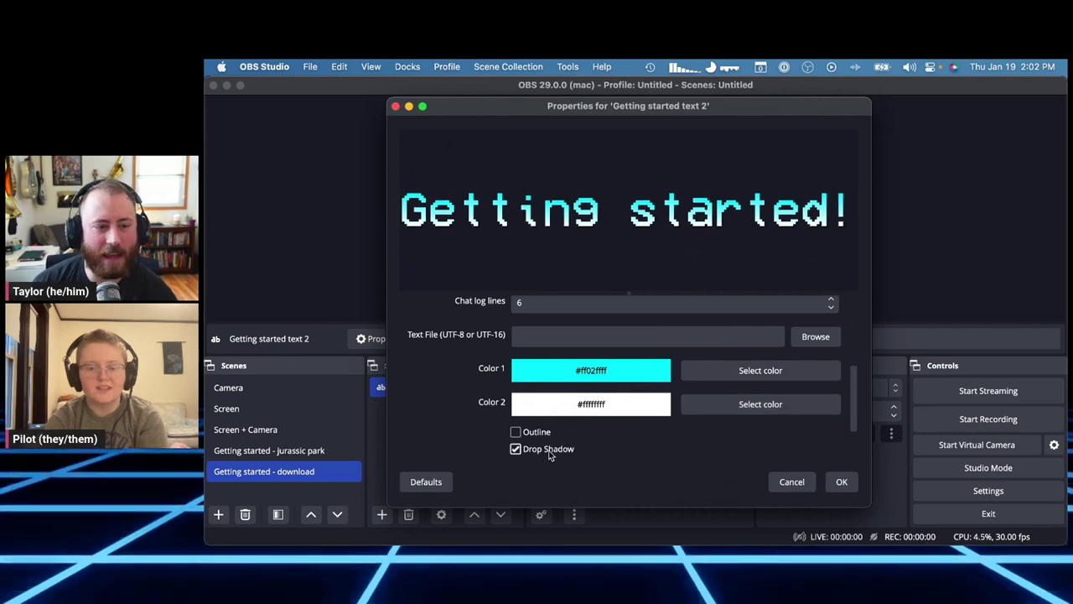
pyautogui.click(842, 483)
# Step: Enlarge the title text to nearly the full canvas width and centre it along the canvas's upper edge
pyautogui.moveTo(742, 180); pyautogui.dragTo(709, 136)
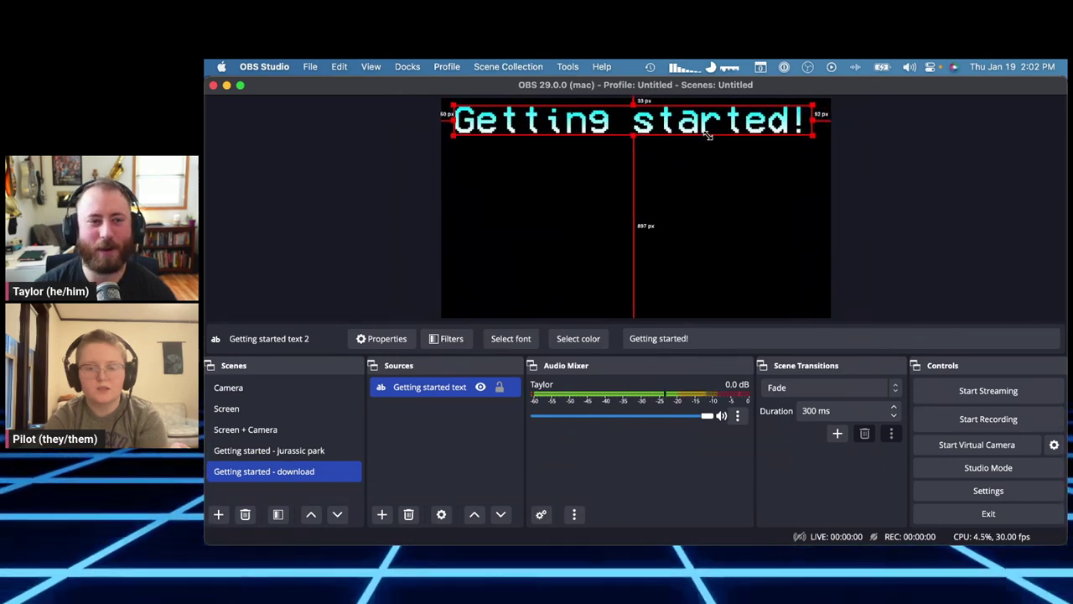
pyautogui.click(953, 162)
pyautogui.click(707, 130)
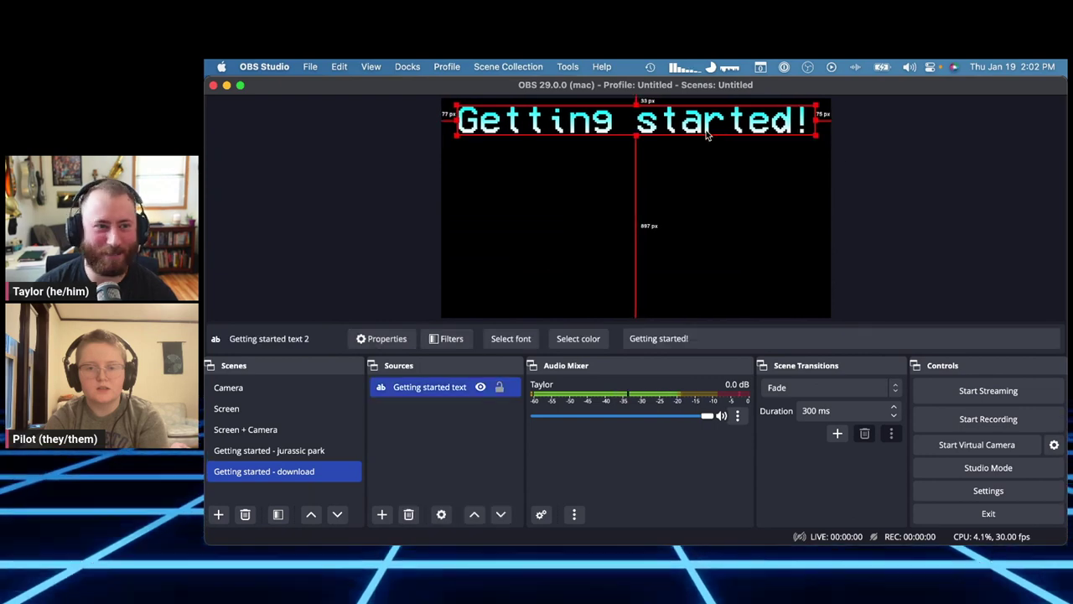
pyautogui.click(350, 285)
# Step: Switch to Finder, open the OBS images folder and preview Reclaim EdTech rainbow logo-tr.png
pyautogui.moveTo(527, 524)
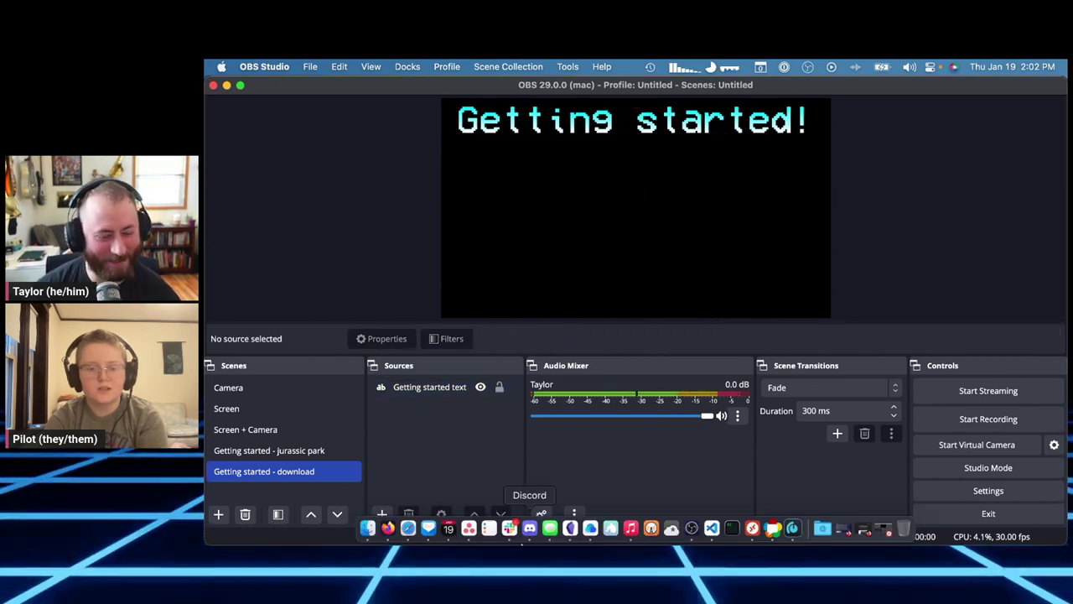
pyautogui.click(366, 523)
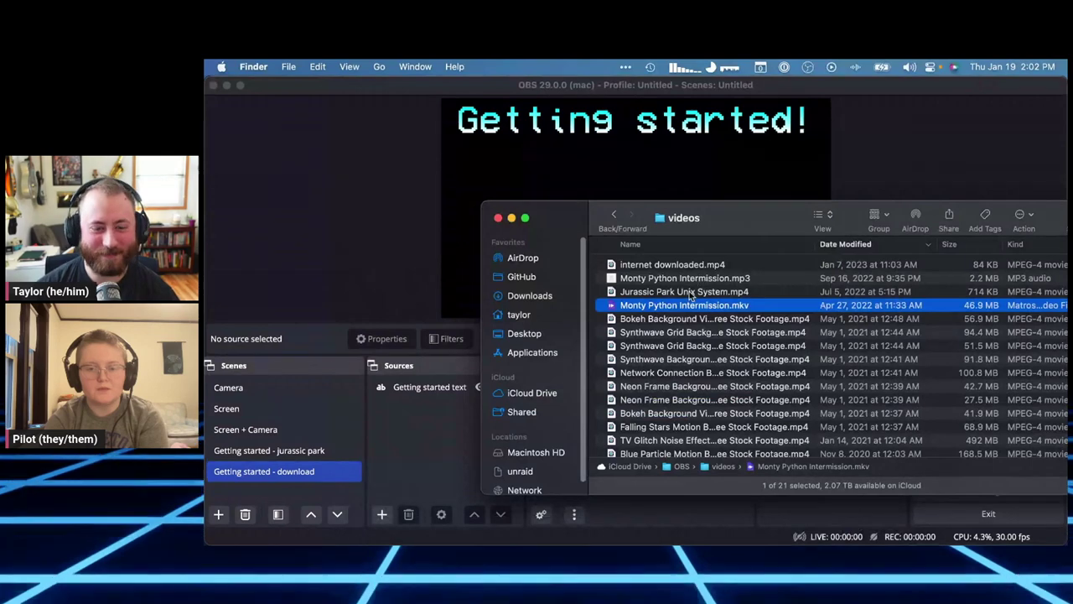
pyautogui.click(614, 215)
pyautogui.doubleClick(634, 280)
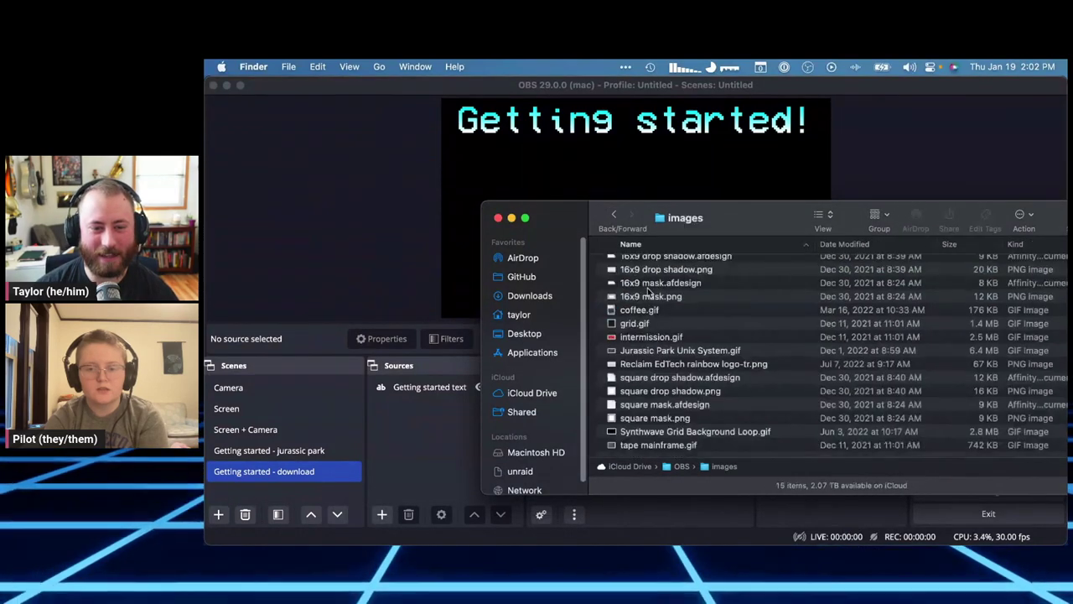
pyautogui.click(681, 363)
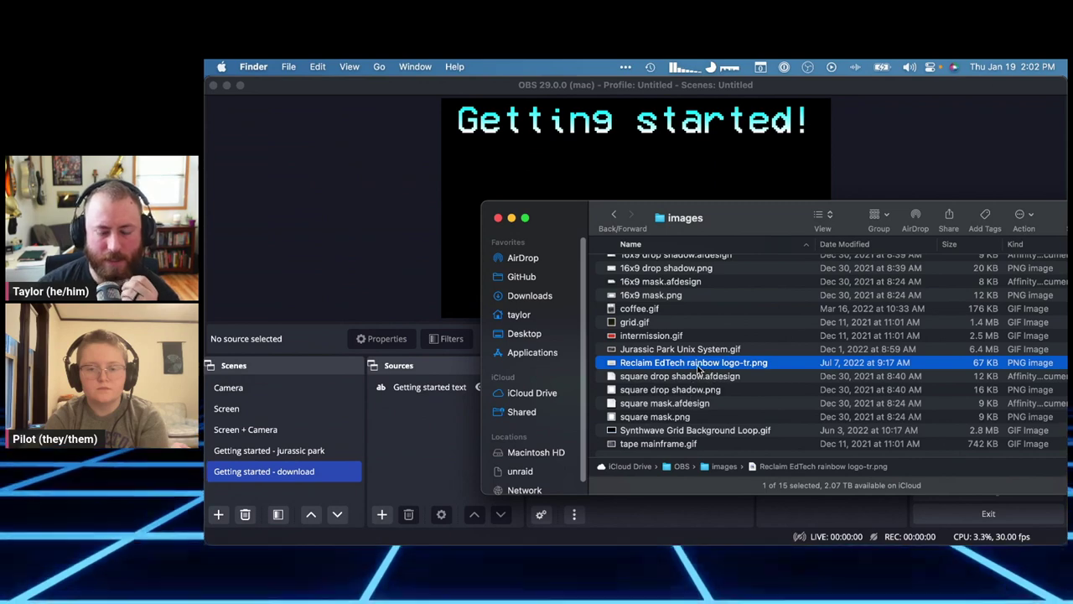
pyautogui.press('space')
pyautogui.press('space')
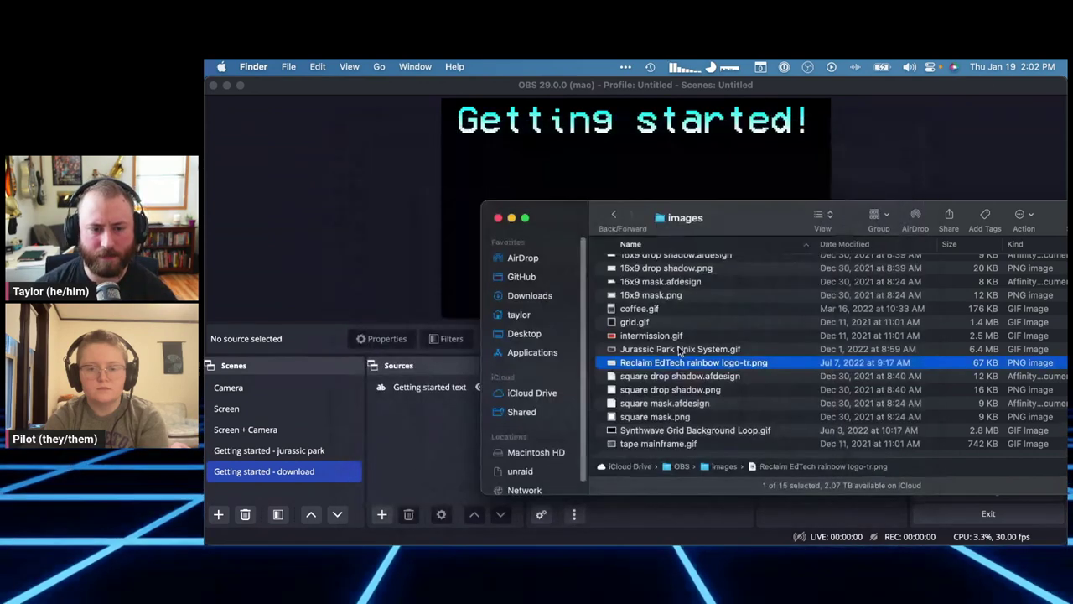
# Step: Add Reclaim EdTech rainbow logo-tr.png to the Getting started - download scene and place it in the canvas's lower-left corner
pyautogui.scroll(1, 673, 317)
pyautogui.moveTo(648, 371); pyautogui.dragTo(420, 413)
pyautogui.moveTo(489, 173); pyautogui.dragTo(489, 284)
# Step: Preview coffee.gif in the images folder, add it to the scene and fit it along the canvas's right edge at full height
pyautogui.press('super+Tab')
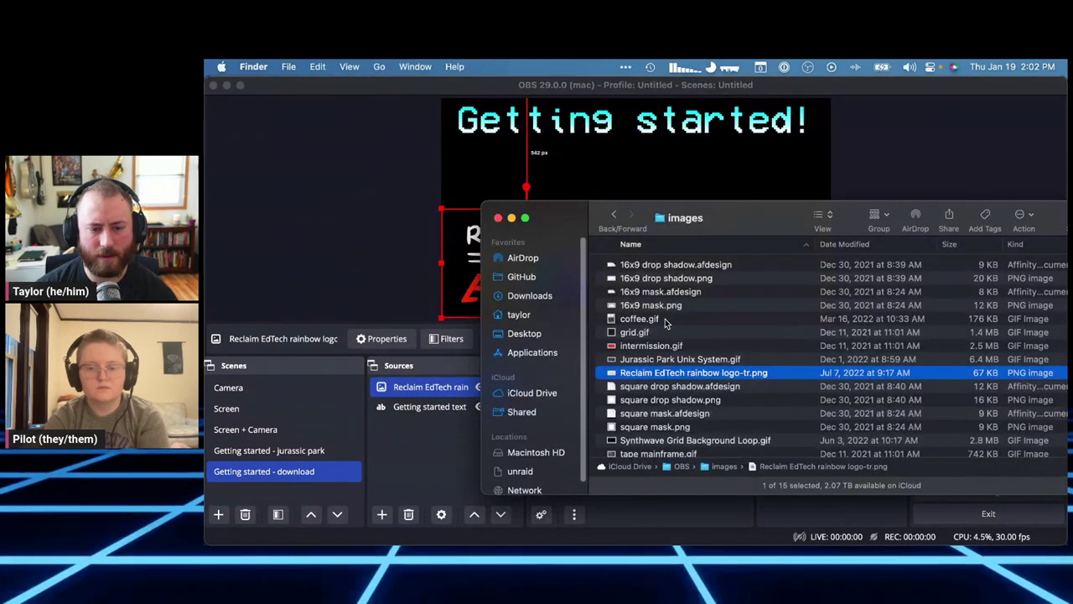
pyautogui.click(665, 319)
pyautogui.press('space')
pyautogui.press('space')
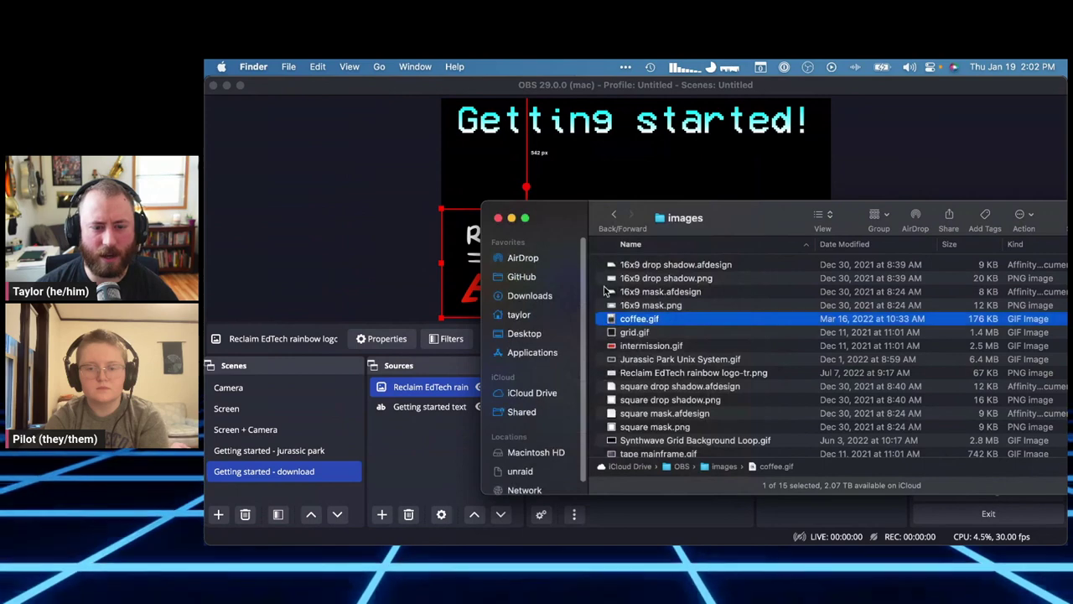
pyautogui.moveTo(665, 319); pyautogui.dragTo(764, 252)
pyautogui.click(493, 183)
pyautogui.click(493, 182)
pyautogui.moveTo(780, 187); pyautogui.dragTo(785, 136)
pyautogui.click(914, 141)
# Step: Move the Getting started text source above coffee.gif and the Reclaim EdTech logo in the source stack
pyautogui.click(425, 404)
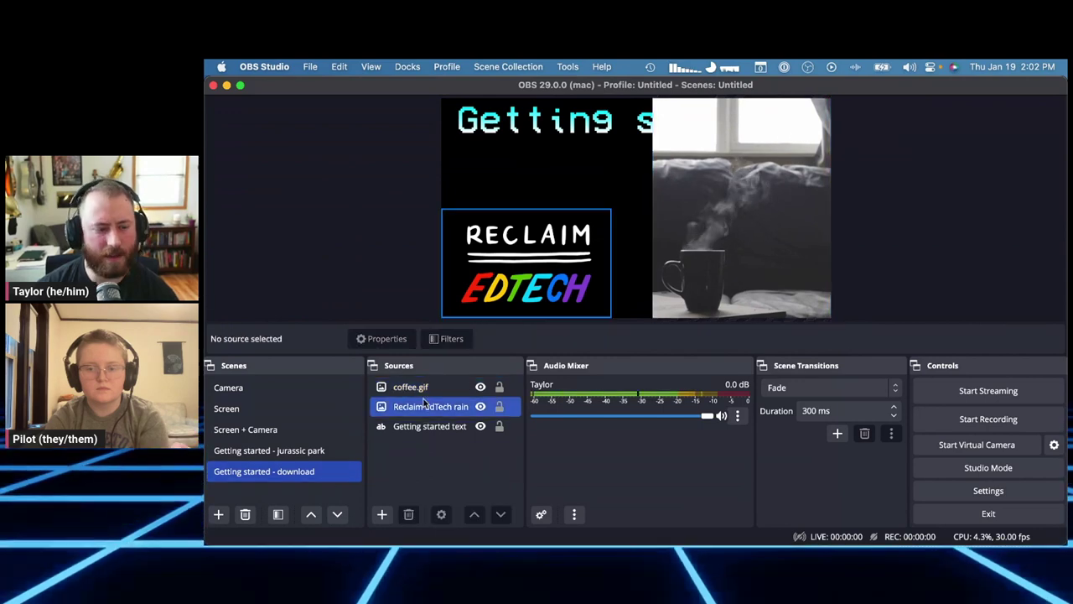
pyautogui.click(410, 386)
pyautogui.click(429, 425)
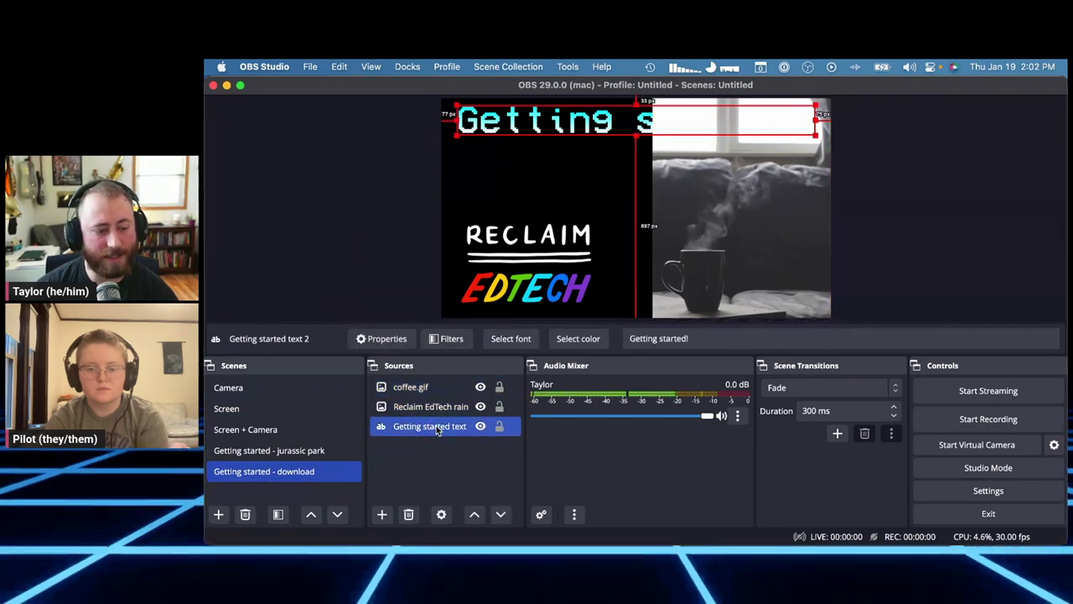
pyautogui.moveTo(429, 426); pyautogui.dragTo(446, 386)
pyautogui.click(872, 193)
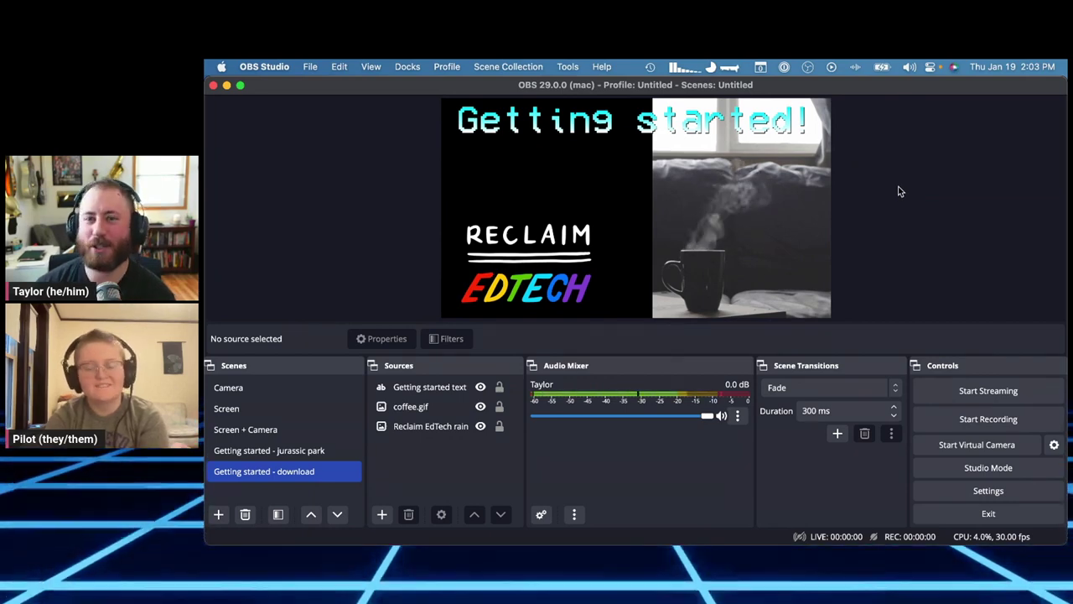
# Step: Open the title text's properties and move the dialog clear of the canvas to view the title over the images
pyautogui.doubleClick(721, 121)
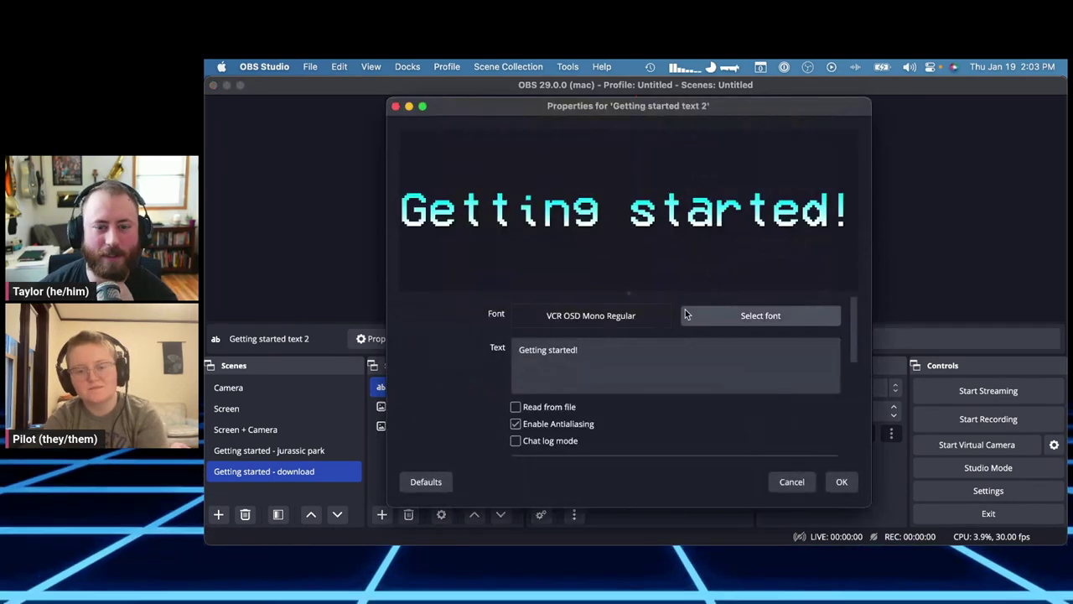
pyautogui.moveTo(396, 96); pyautogui.dragTo(515, 341)
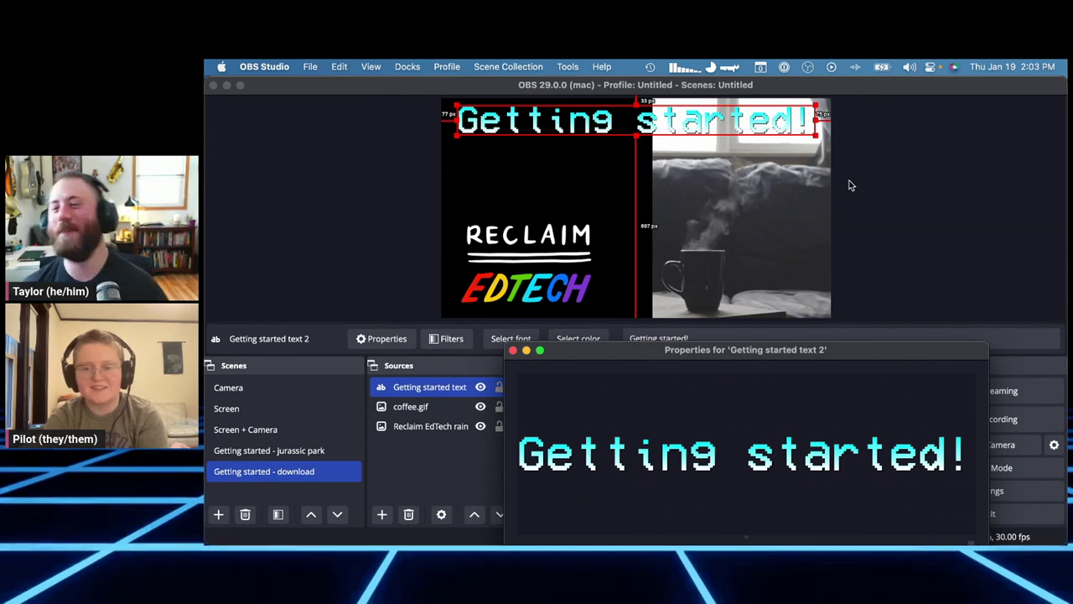
pyautogui.moveTo(749, 364)
pyautogui.mouseDown()
pyautogui.moveTo(695, 331)
pyautogui.moveTo(750, 335)
pyautogui.moveTo(763, 352)
pyautogui.mouseUp()
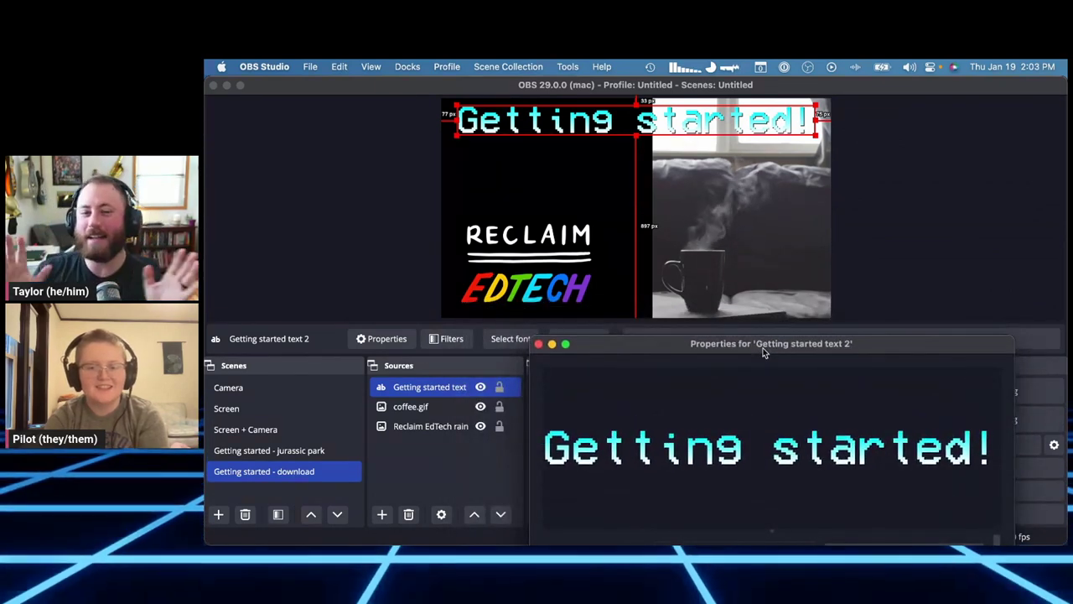
# Step: Select coffee.gif on the canvas and close the Finder window showing the images folder
pyautogui.click(742, 232)
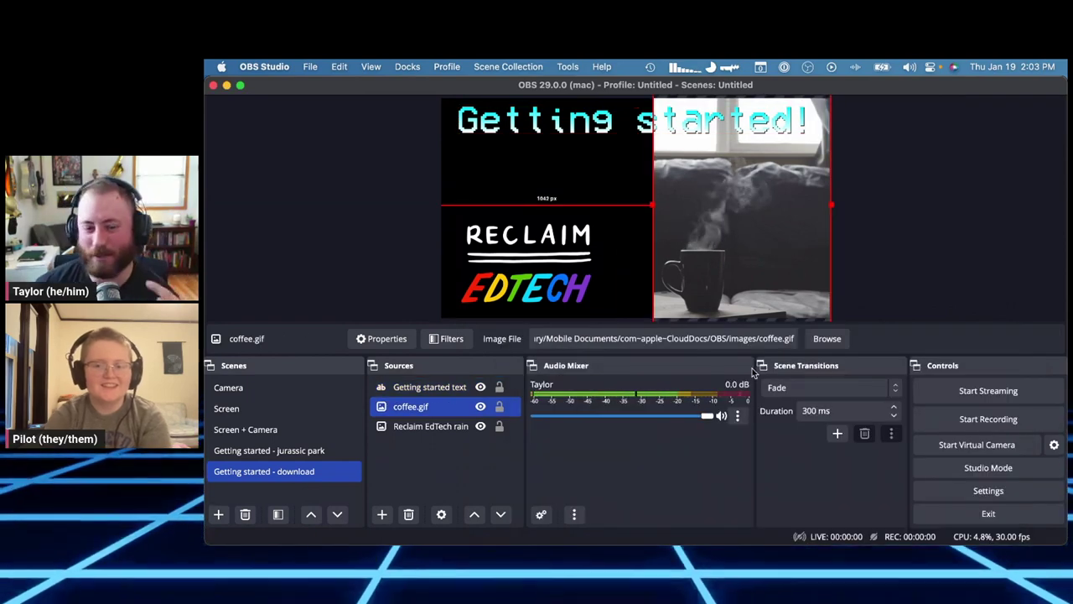
pyautogui.press('super+Tab')
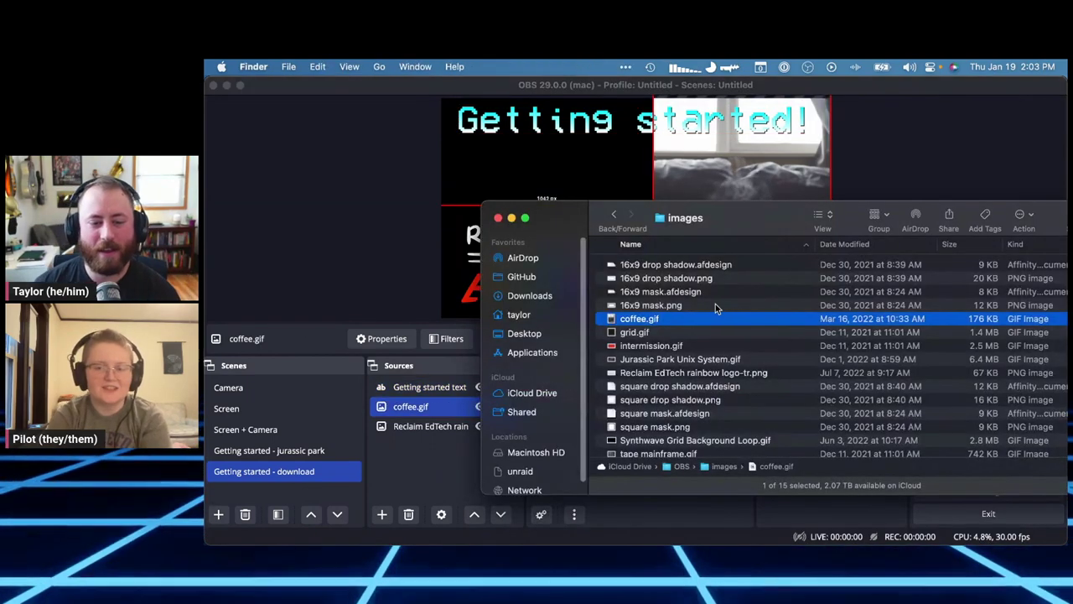
pyautogui.click(497, 218)
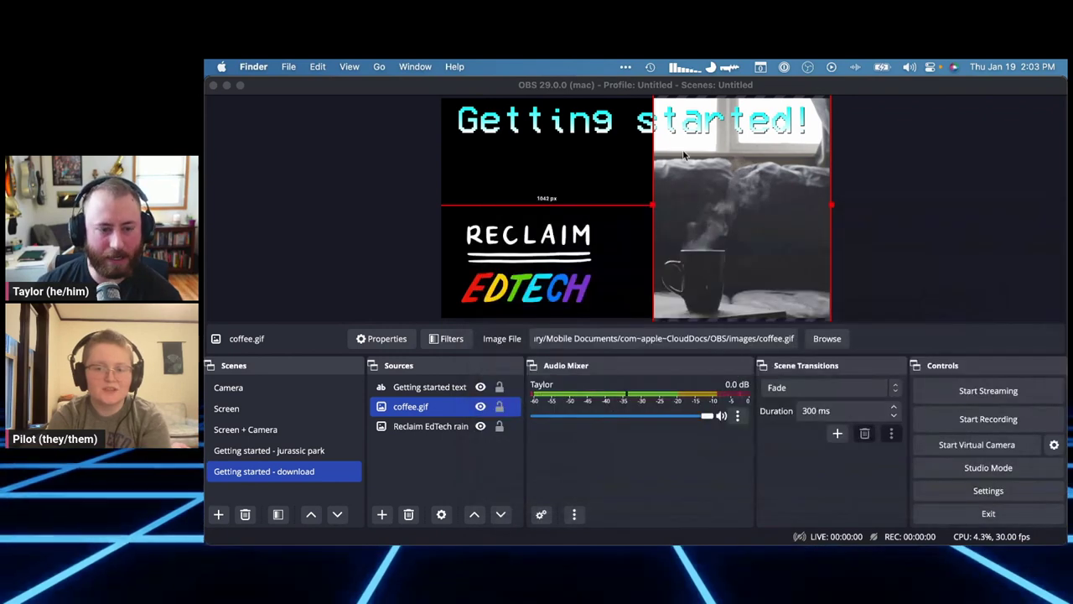
# Step: Enlarge coffee.gif to the full canvas width and shift it vertically so the steaming mug shows at the canvas's lower edge
pyautogui.click(592, 128)
pyautogui.click(681, 206)
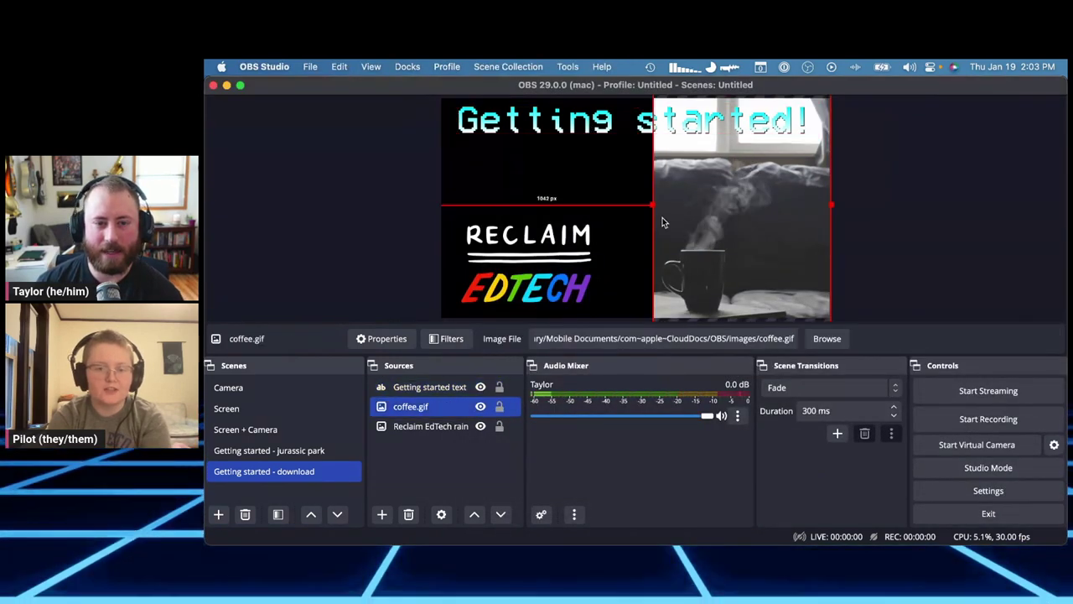
pyautogui.moveTo(654, 223); pyautogui.dragTo(442, 223)
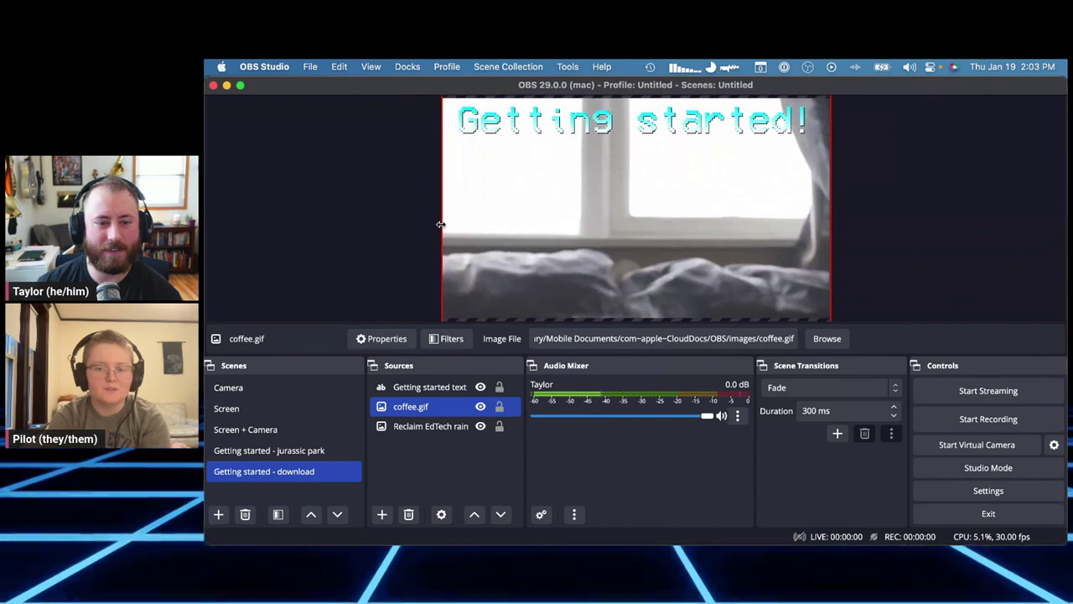
pyautogui.moveTo(780, 232); pyautogui.dragTo(780, 219)
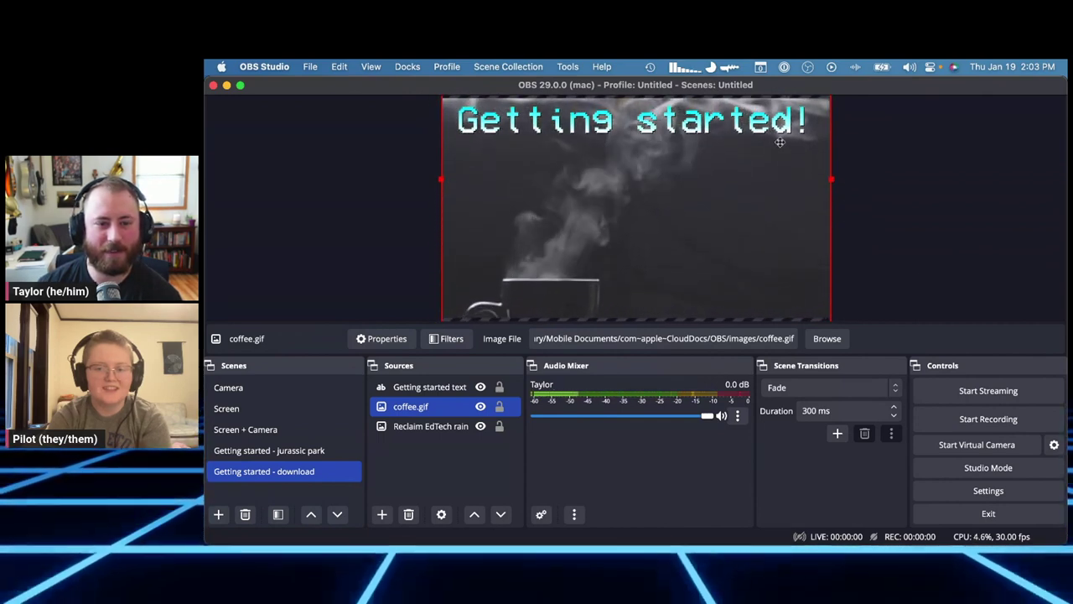
pyautogui.click(656, 249)
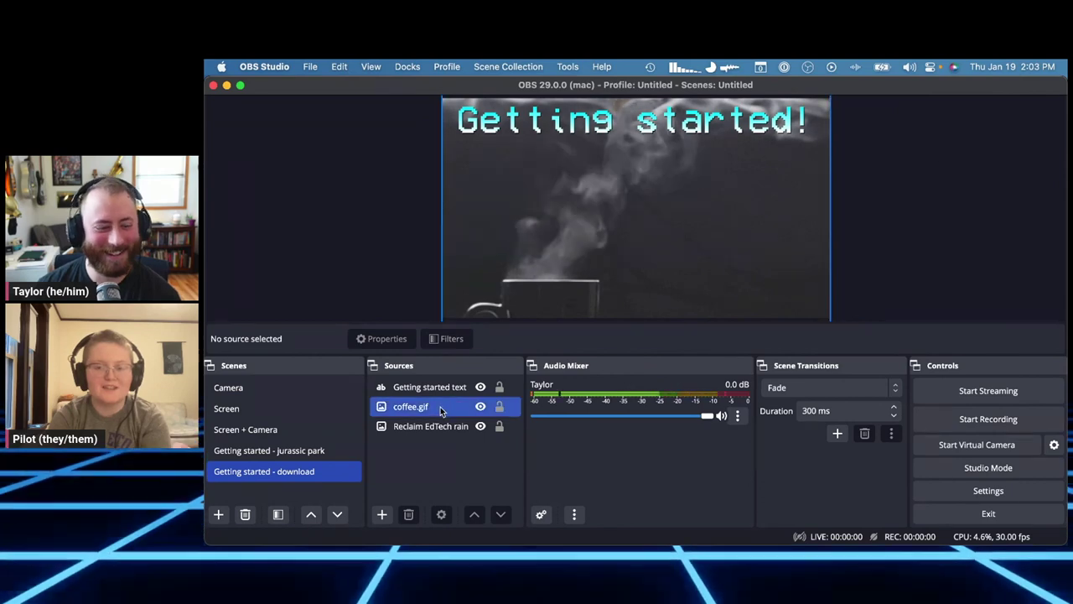
pyautogui.click(621, 236)
pyautogui.moveTo(621, 236); pyautogui.dragTo(440, 312)
pyautogui.click(436, 411)
# Step: Move the Reclaim EdTech logo above coffee.gif in the source stack, and shrink it to fit on the front of the mug
pyautogui.click(429, 387)
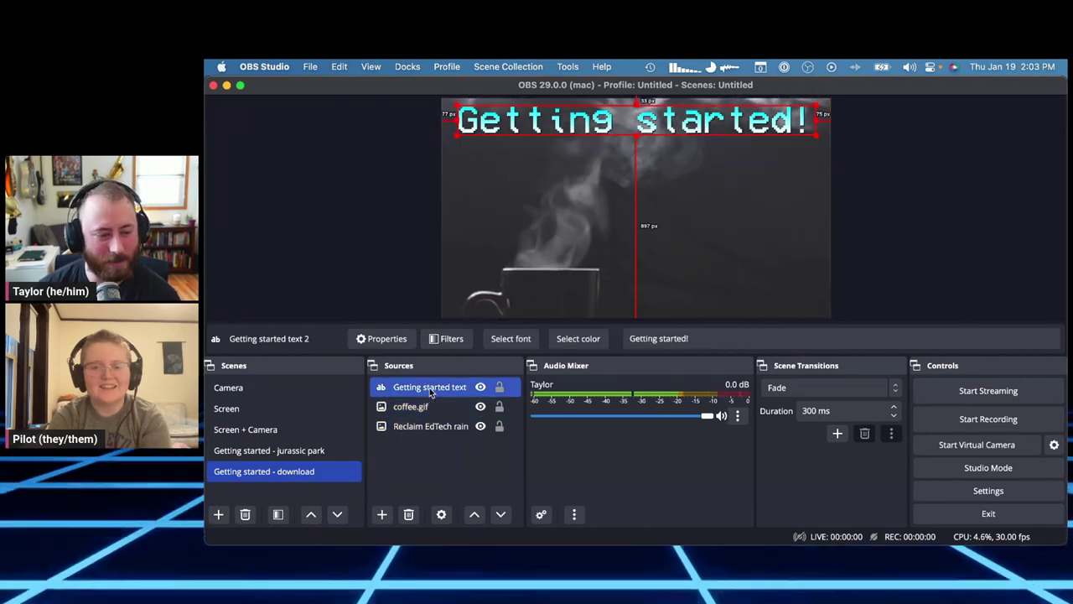
pyautogui.moveTo(430, 426); pyautogui.dragTo(443, 403)
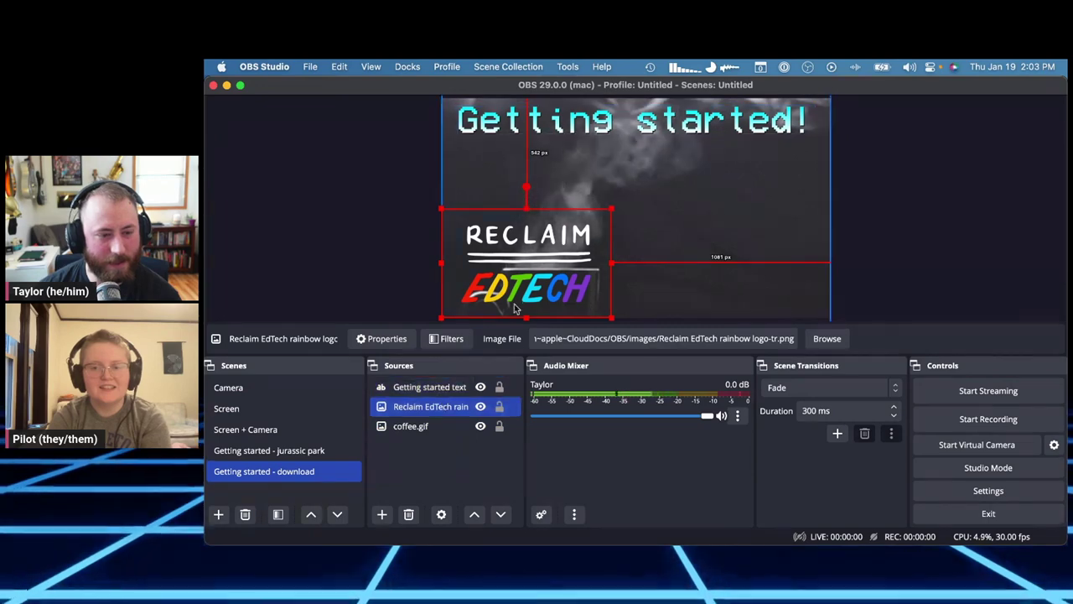
pyautogui.moveTo(442, 209); pyautogui.dragTo(523, 262)
pyautogui.moveTo(581, 239); pyautogui.dragTo(553, 298)
pyautogui.click(369, 237)
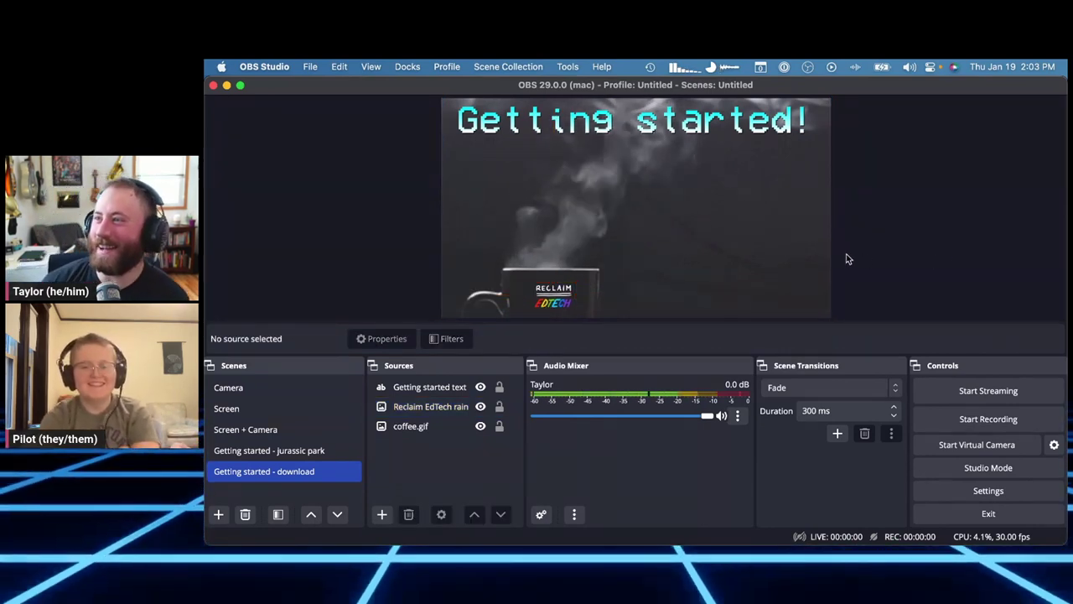
# Step: Examine the font, colour, outline, drop shadow and text width options in the Getting started text's properties
pyautogui.click(428, 407)
pyautogui.click(425, 386)
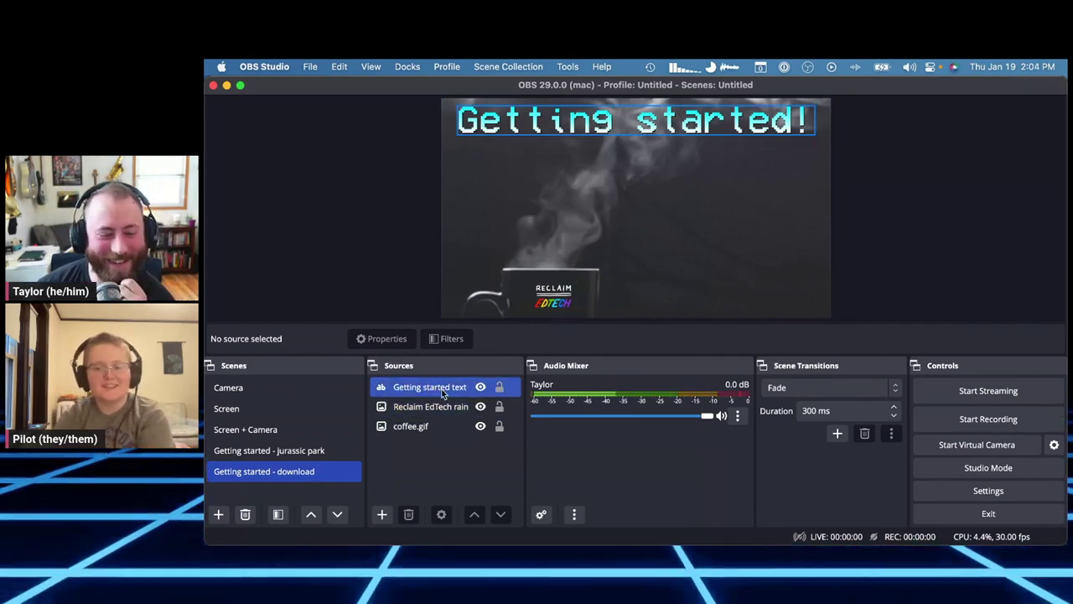
pyautogui.doubleClick(448, 390)
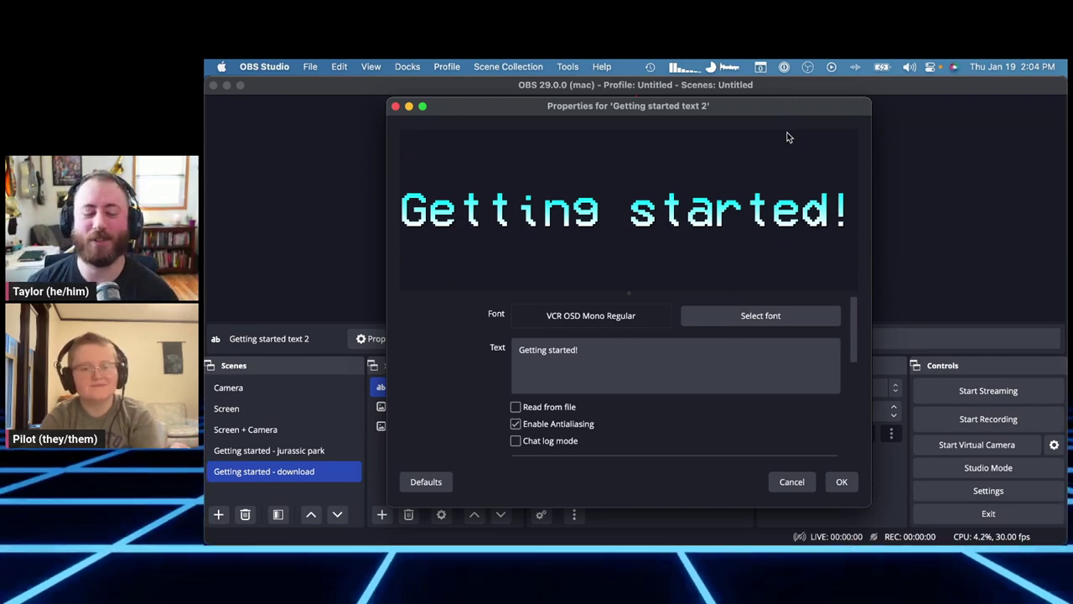
pyautogui.scroll(-5, 604, 418)
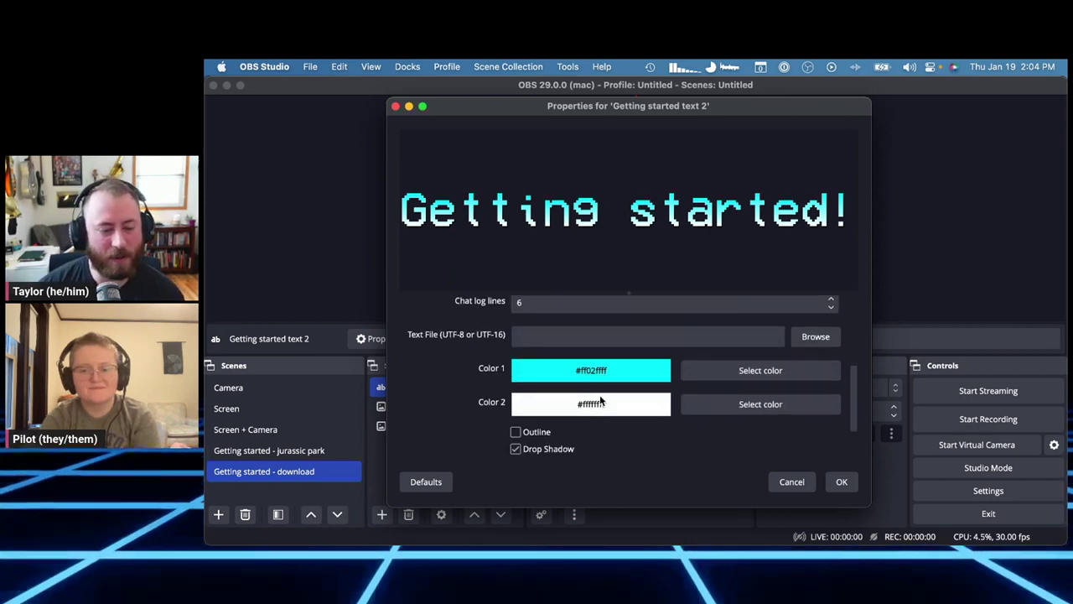
pyautogui.scroll(-3, 600, 402)
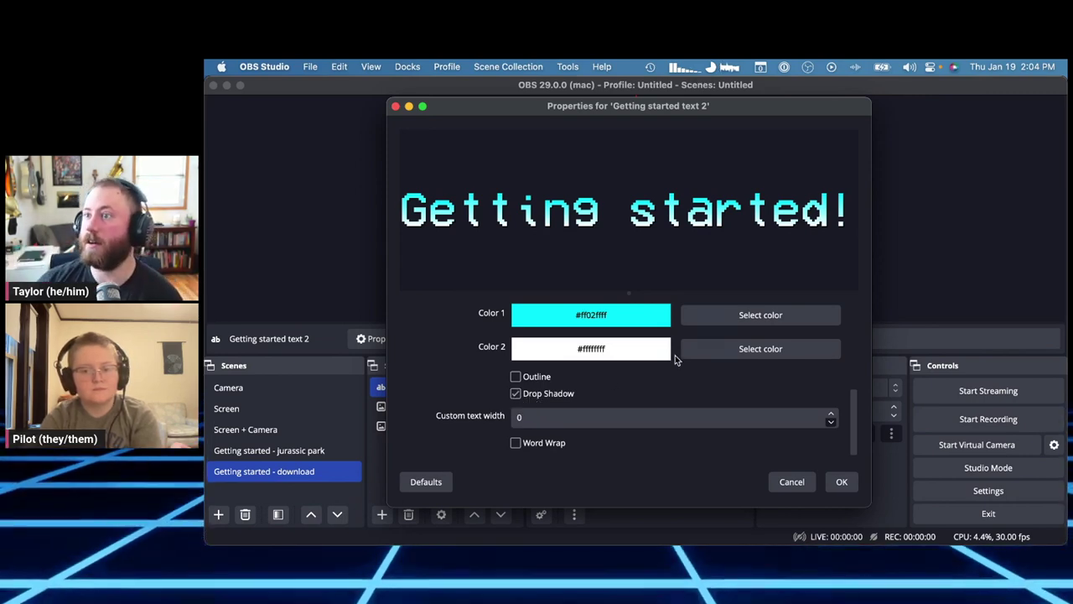
pyautogui.scroll(5, 735, 389)
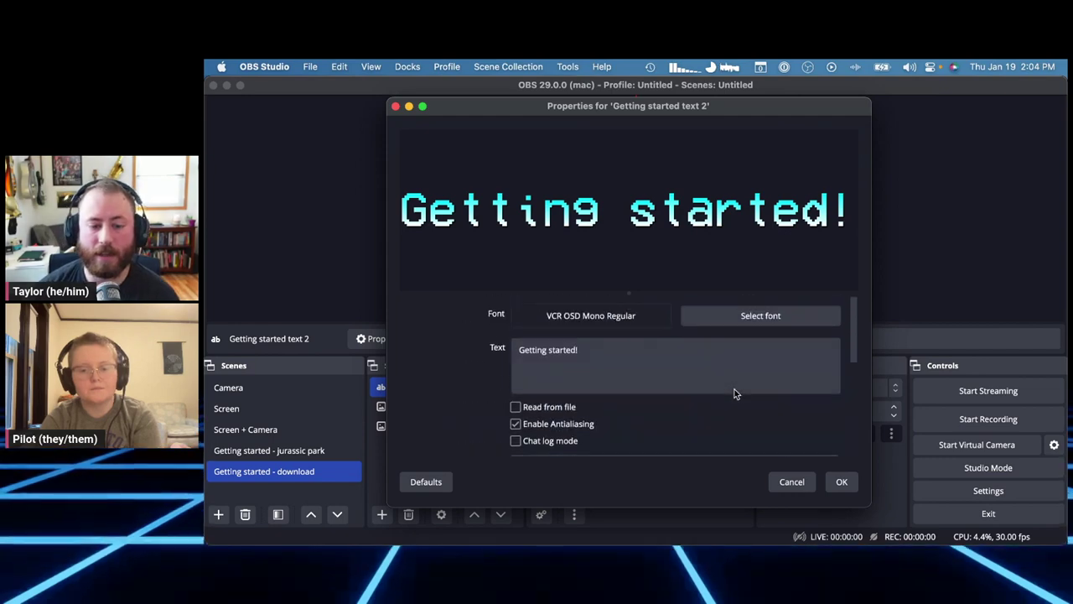
pyautogui.click(792, 482)
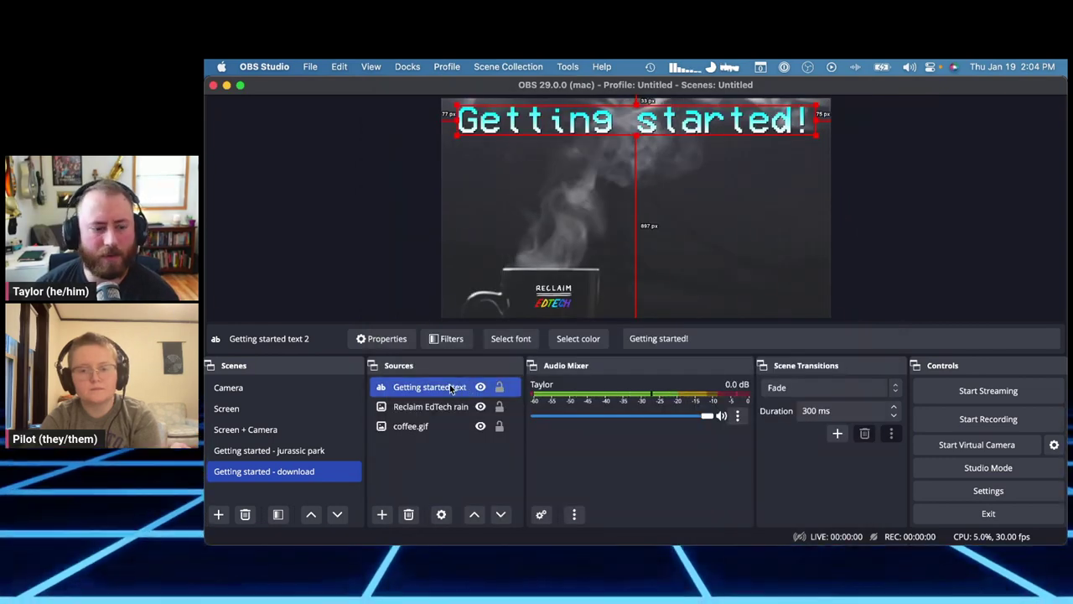
pyautogui.keyDown('shift'); pyautogui.click(483, 401); pyautogui.keyUp('shift')
pyautogui.click(462, 387)
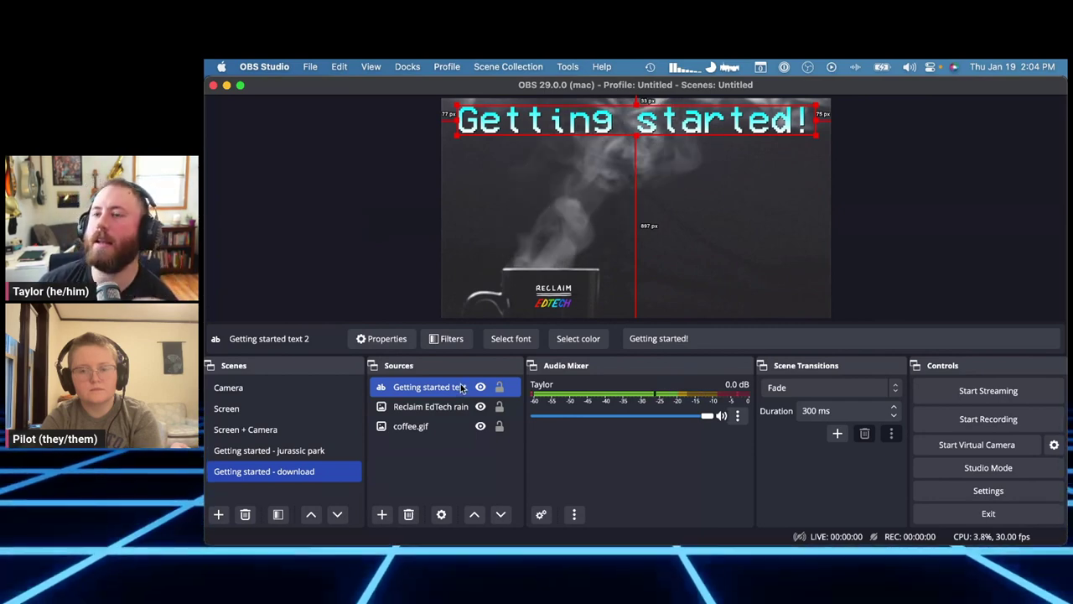
pyautogui.click(462, 410)
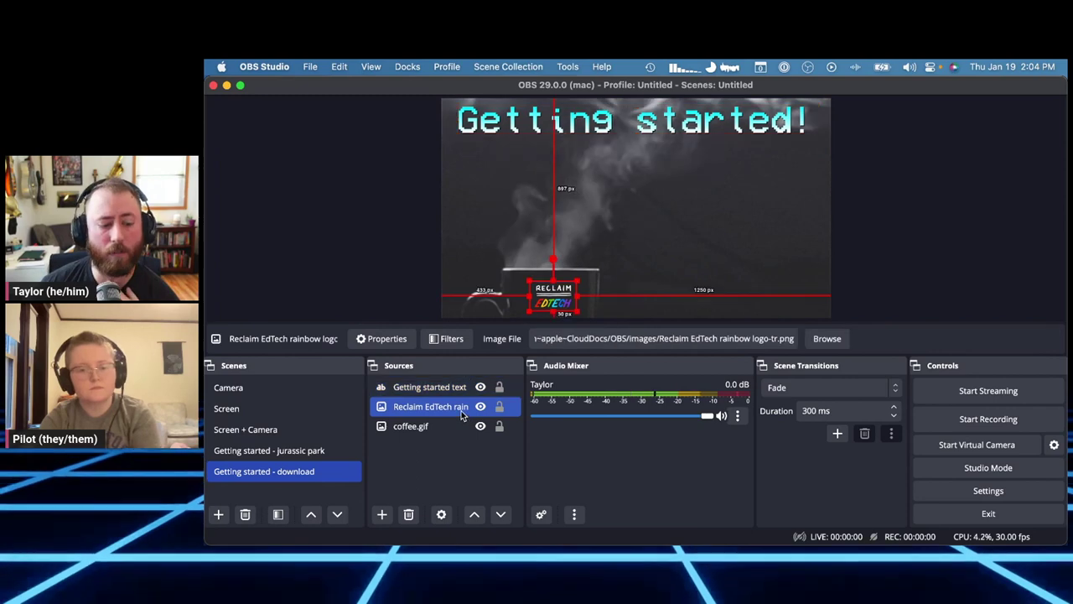
pyautogui.keyDown('shift'); pyautogui.click(452, 390); pyautogui.keyUp('shift')
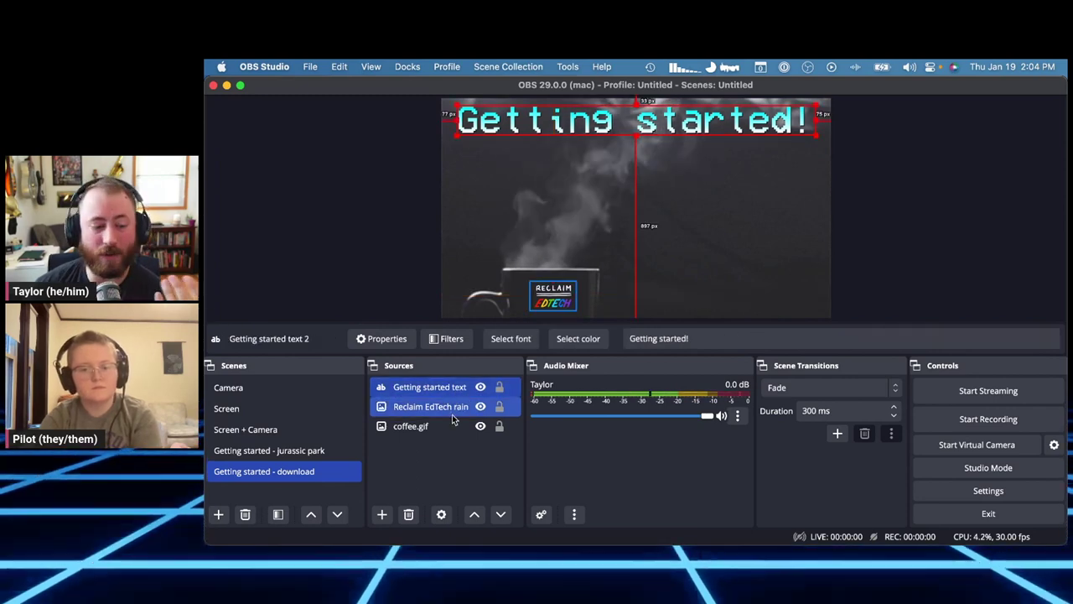
pyautogui.click(450, 411)
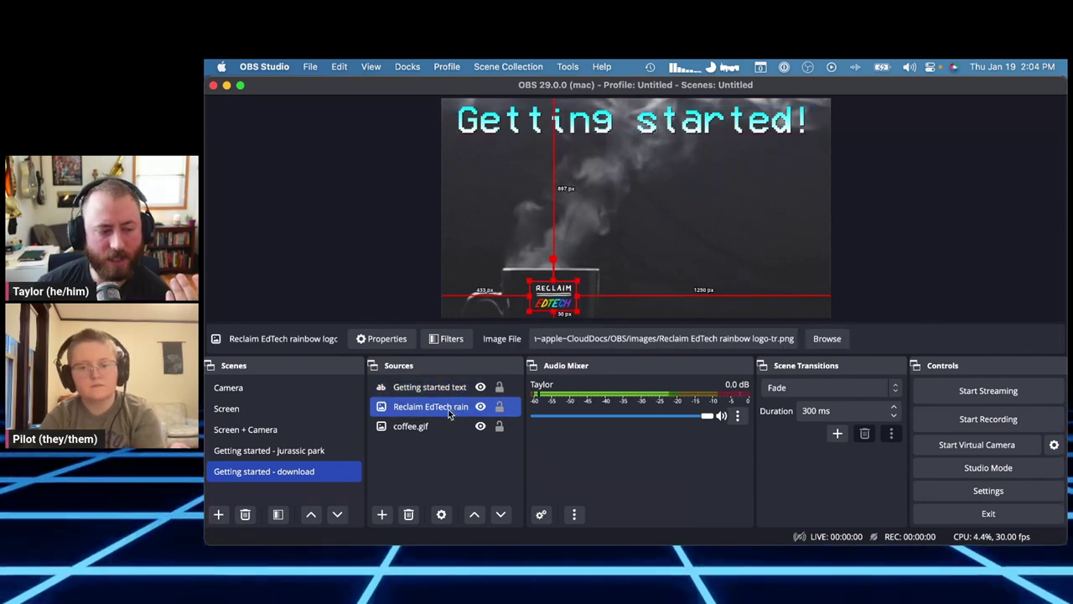
pyautogui.click(450, 387)
pyautogui.rightClick(450, 388)
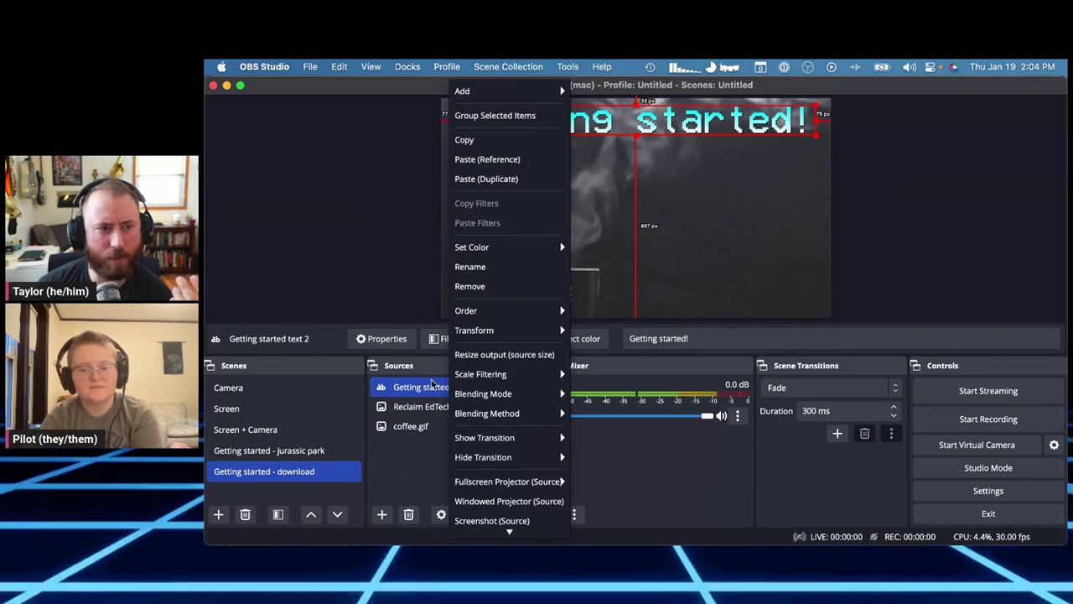
pyautogui.click(440, 391)
pyautogui.doubleClick(449, 393)
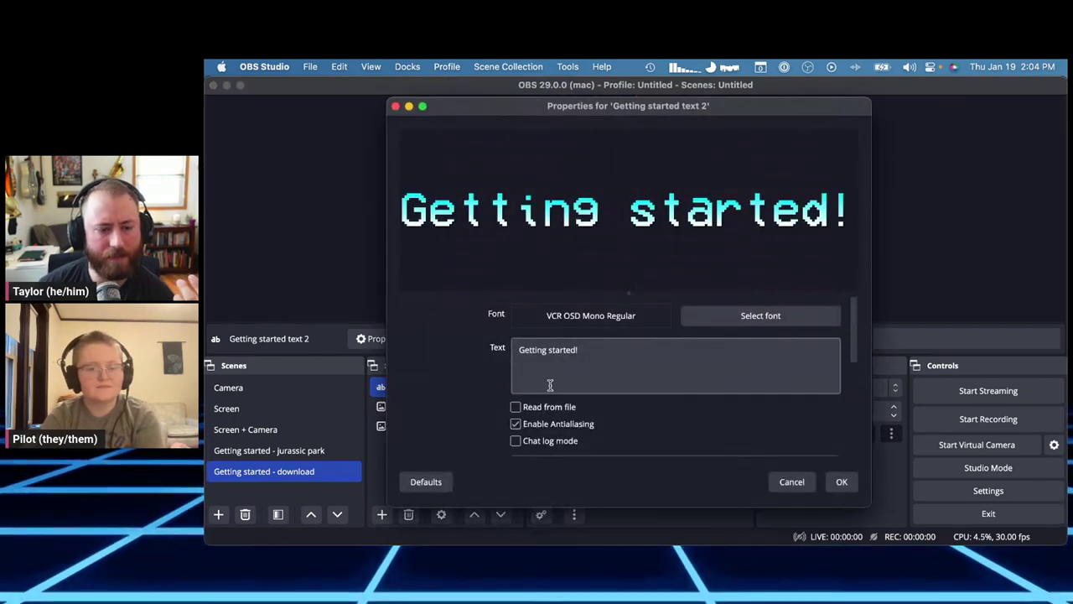
pyautogui.click(807, 483)
# Step: Examine the effect filters available for the Getting started text source, with the filters window resized to reveal the title on the canvas
pyautogui.rightClick(427, 384)
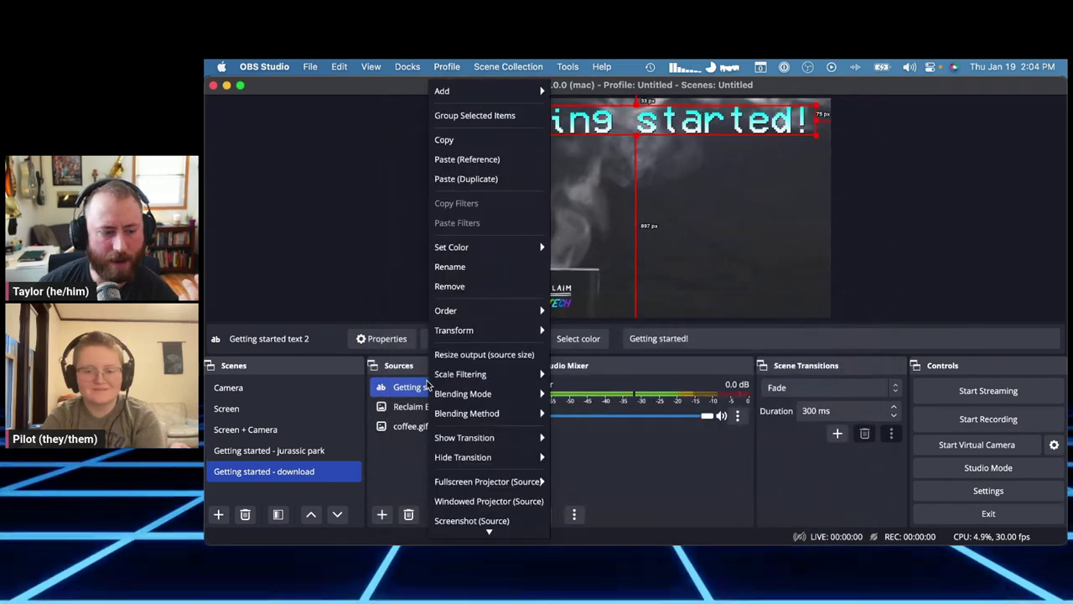
pyautogui.scroll(-2, 469, 503)
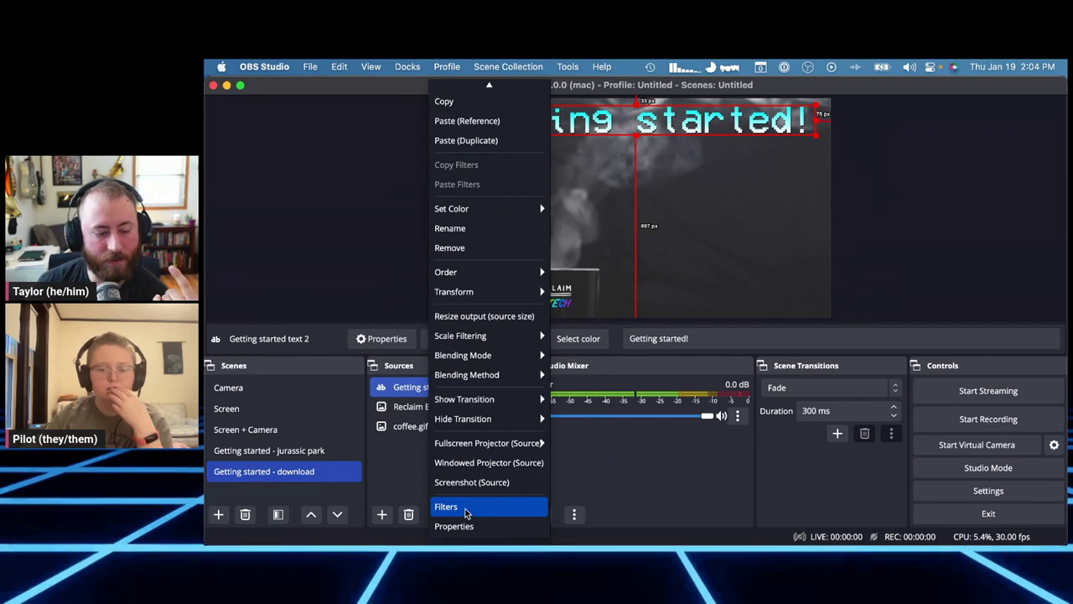
pyautogui.click(466, 509)
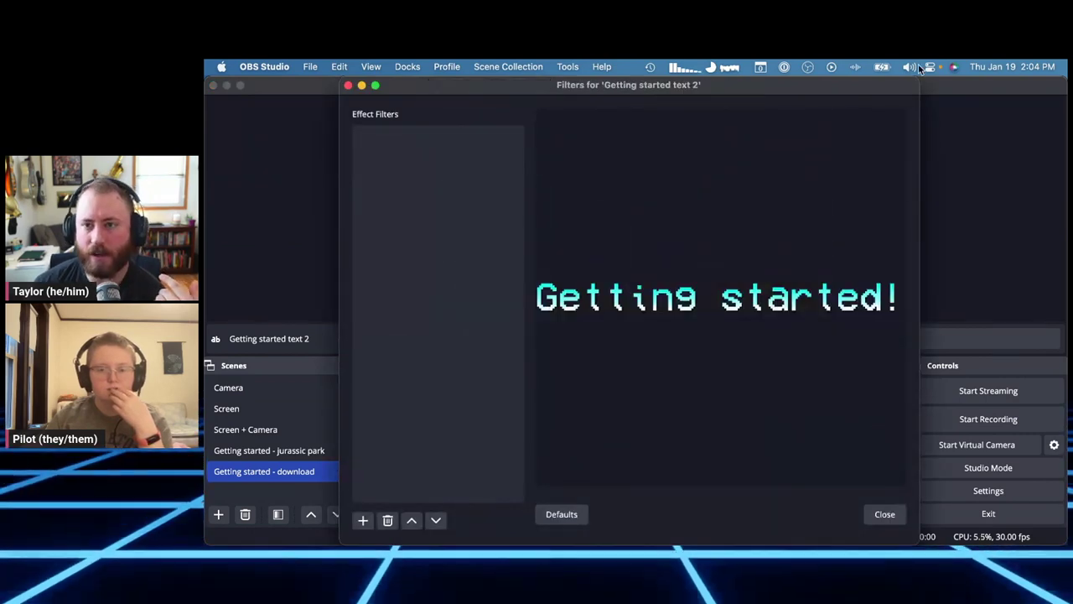
pyautogui.moveTo(917, 78); pyautogui.dragTo(695, 184)
pyautogui.moveTo(601, 198); pyautogui.dragTo(674, 172)
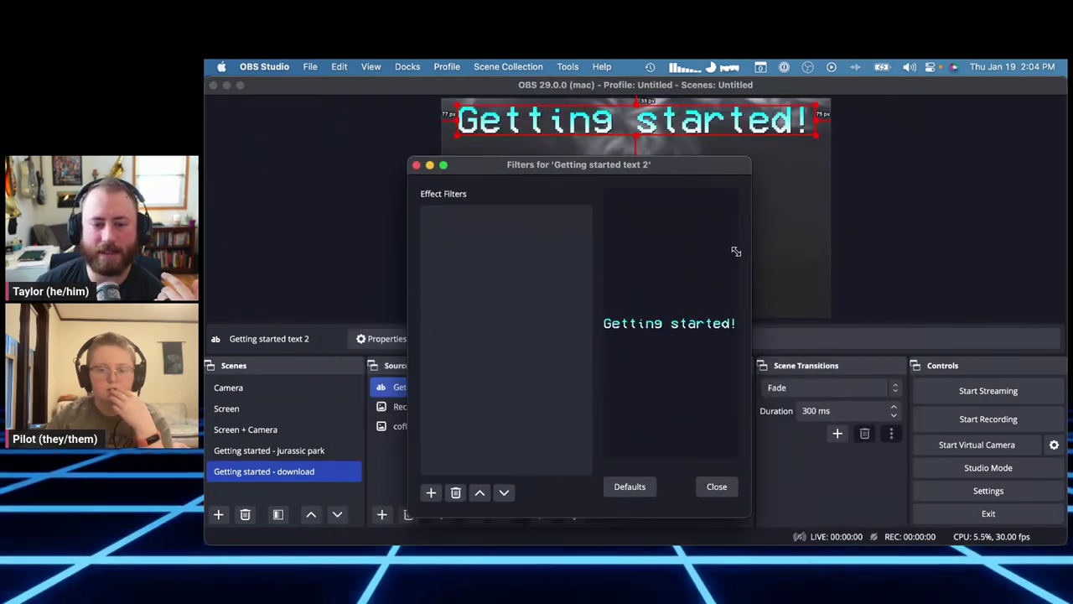
pyautogui.moveTo(754, 263); pyautogui.dragTo(965, 262)
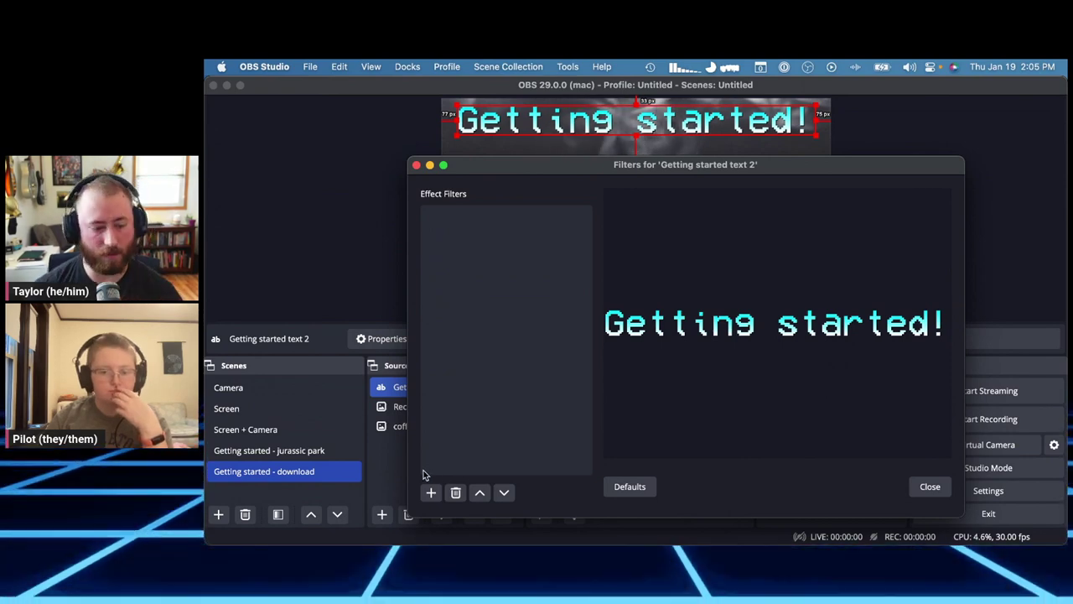
pyautogui.click(428, 495)
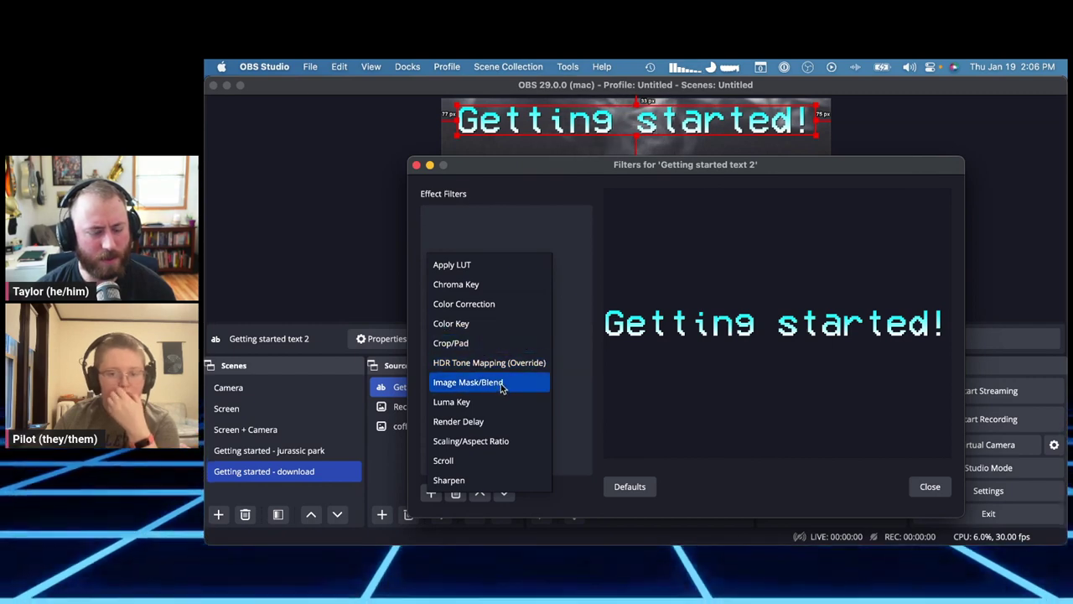
pyautogui.click(575, 410)
pyautogui.click(416, 165)
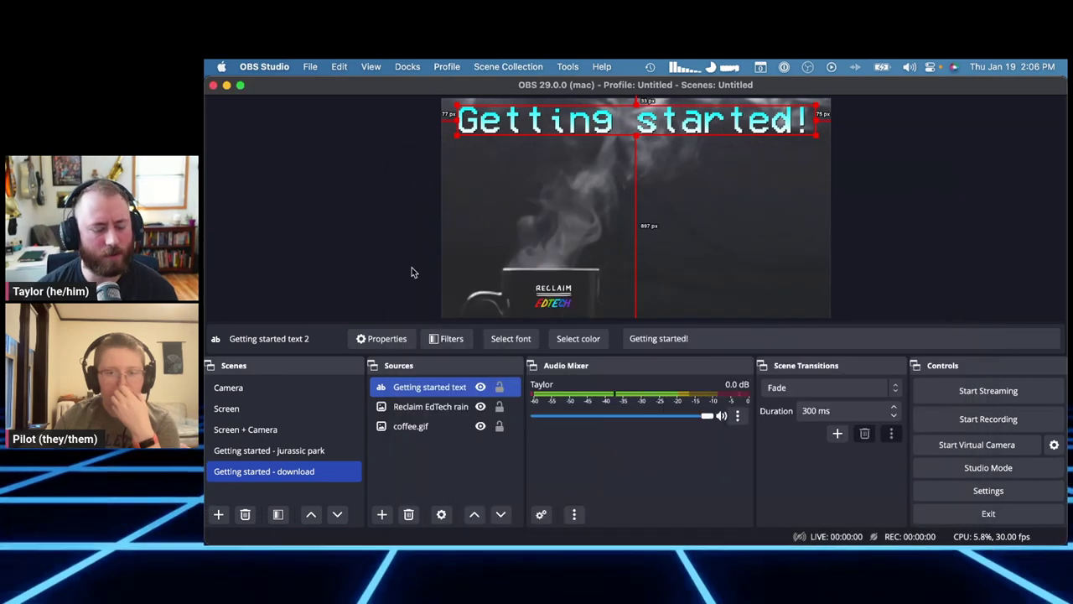
# Step: Add a Scroll filter to the Getting started text source with a horizontal speed of -446 and looping left on
pyautogui.rightClick(443, 387)
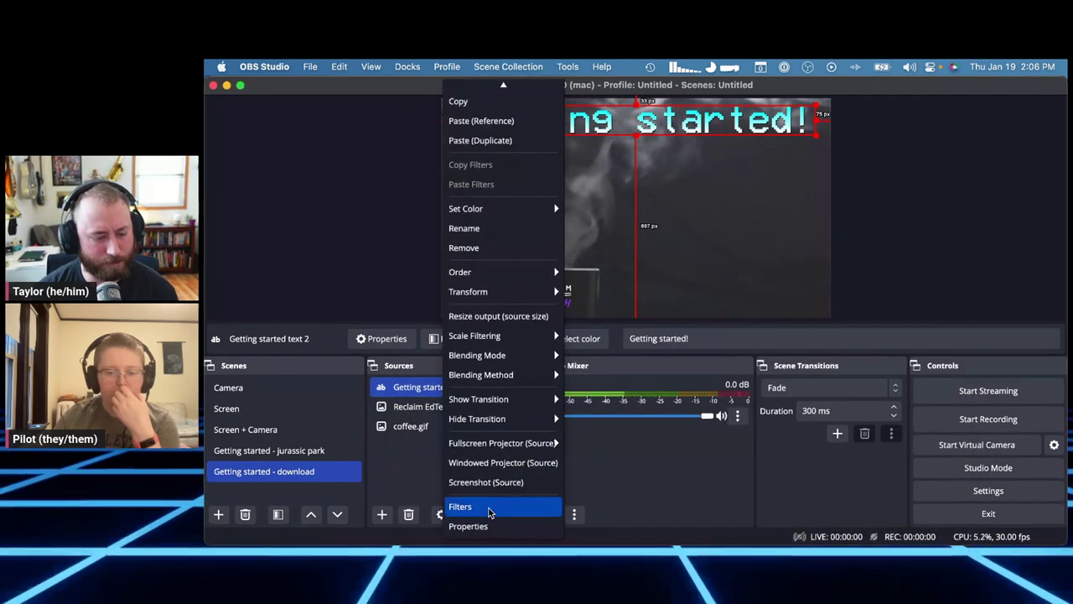
pyautogui.click(489, 509)
pyautogui.click(363, 520)
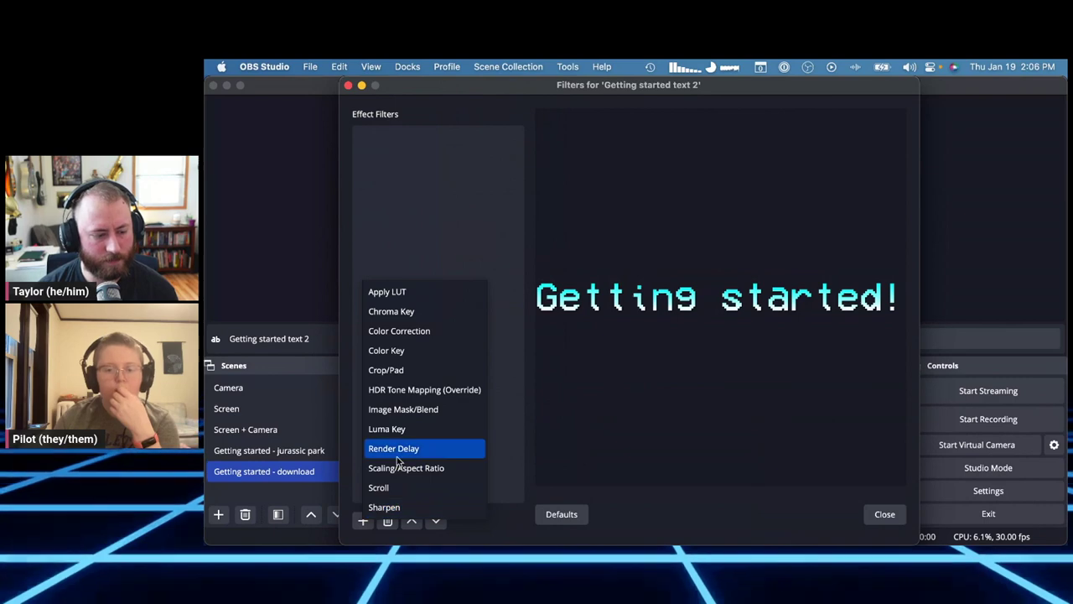
pyautogui.click(391, 486)
pyautogui.click(659, 333)
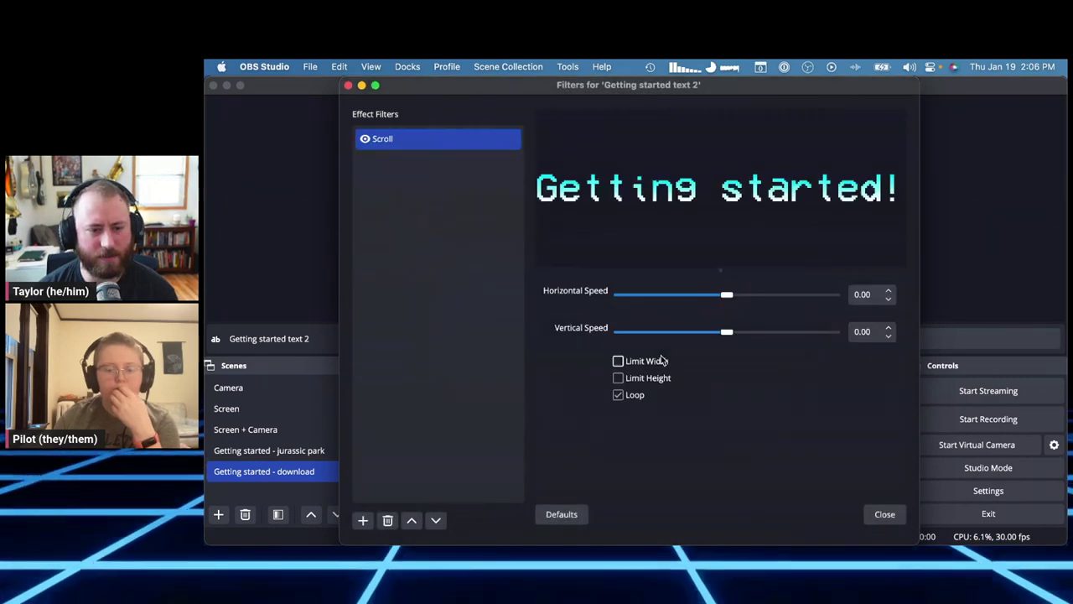
pyautogui.moveTo(726, 304); pyautogui.dragTo(631, 301)
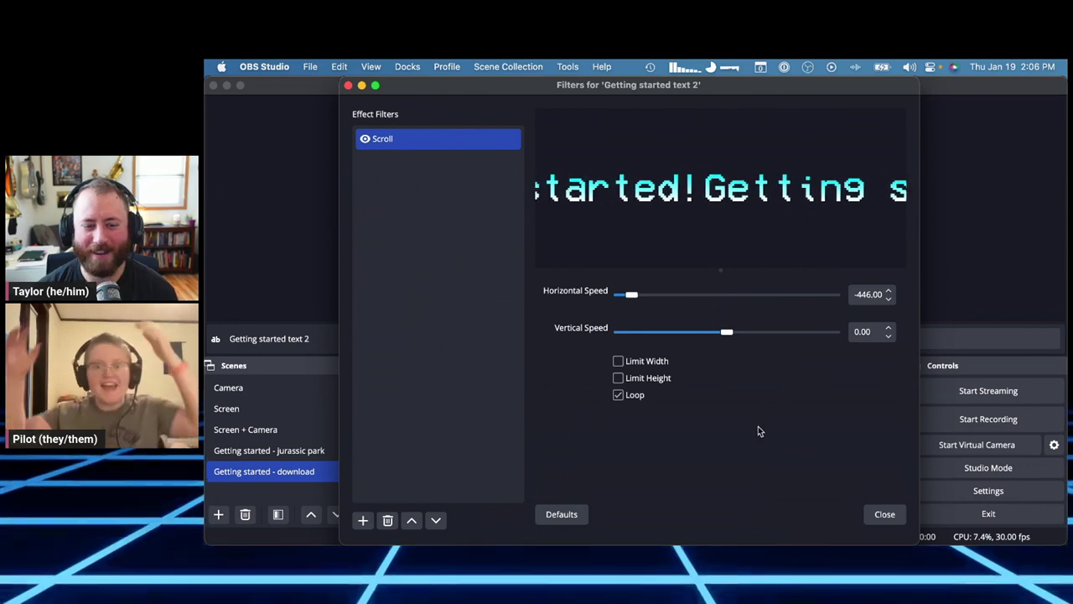
pyautogui.click(884, 514)
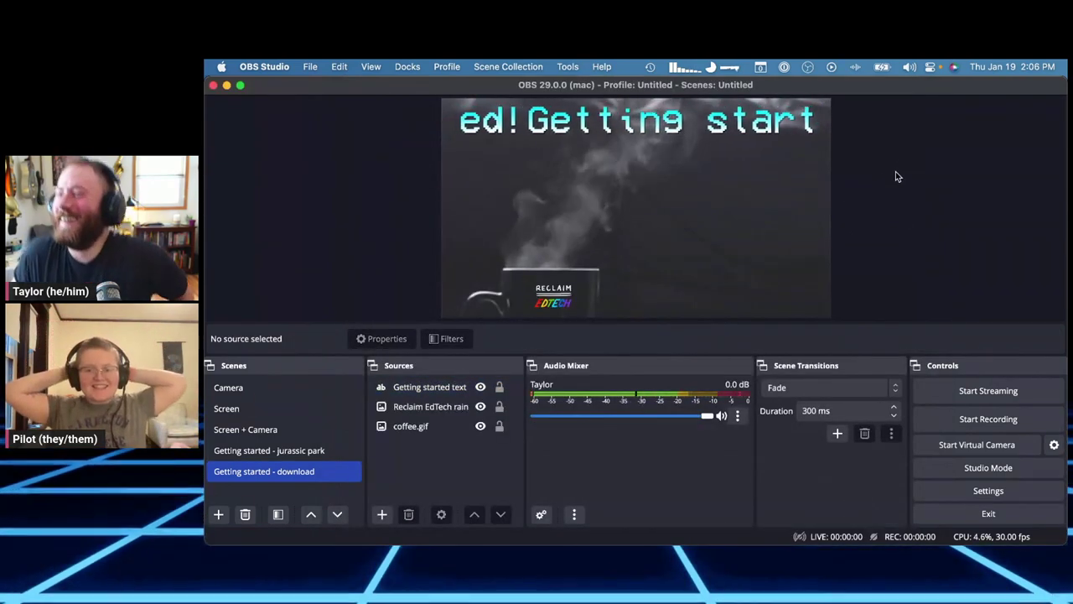
# Step: Change the title text to "Getting started!!" with trailing spaces that leave a gap between the scrolling repeats
pyautogui.doubleClick(429, 386)
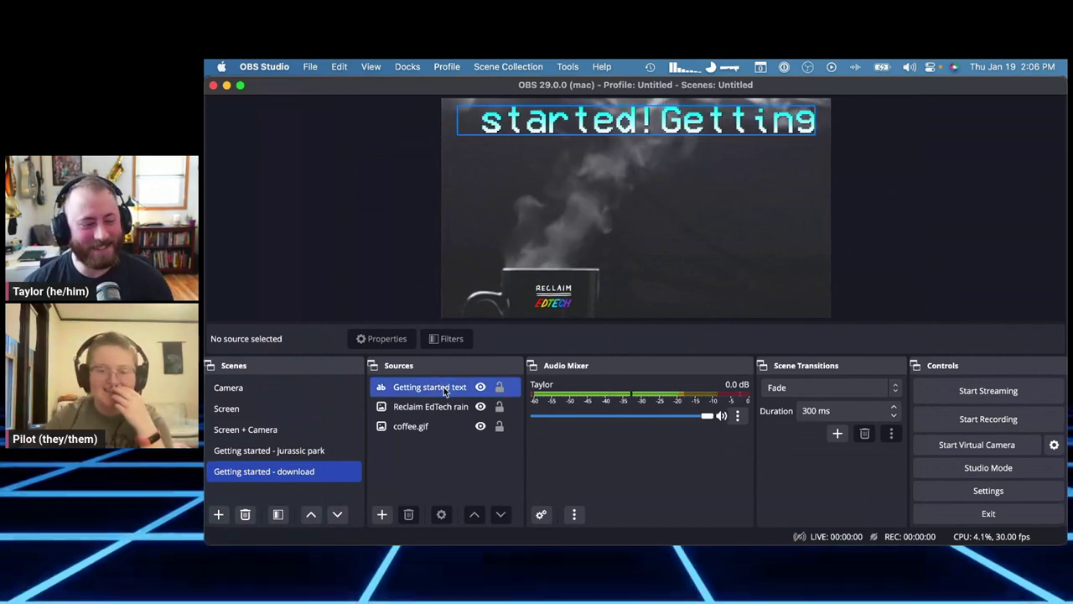
pyautogui.click(646, 346)
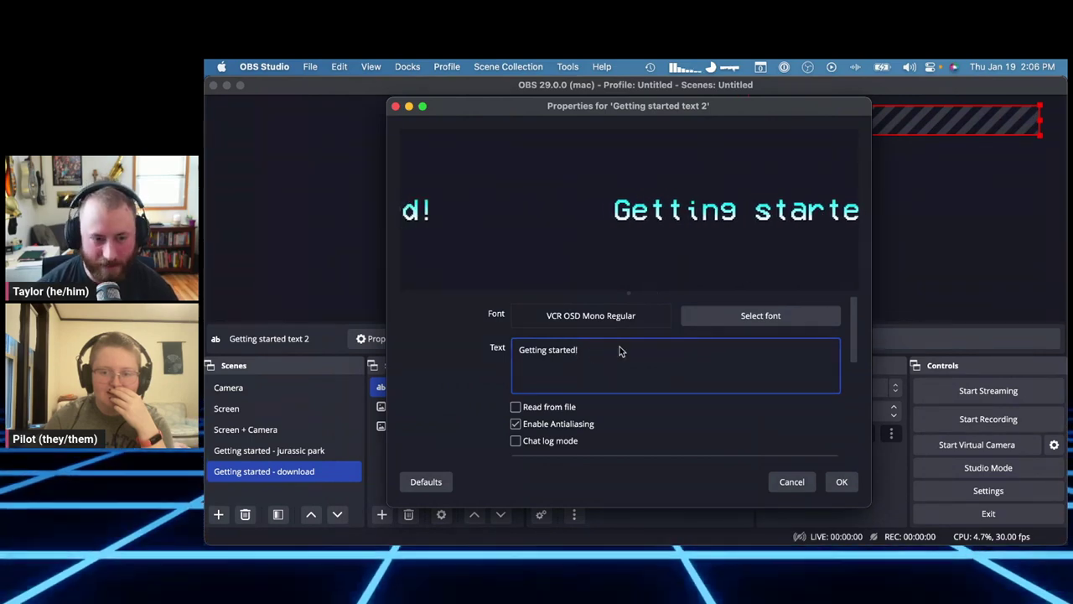
pyautogui.write('!!')
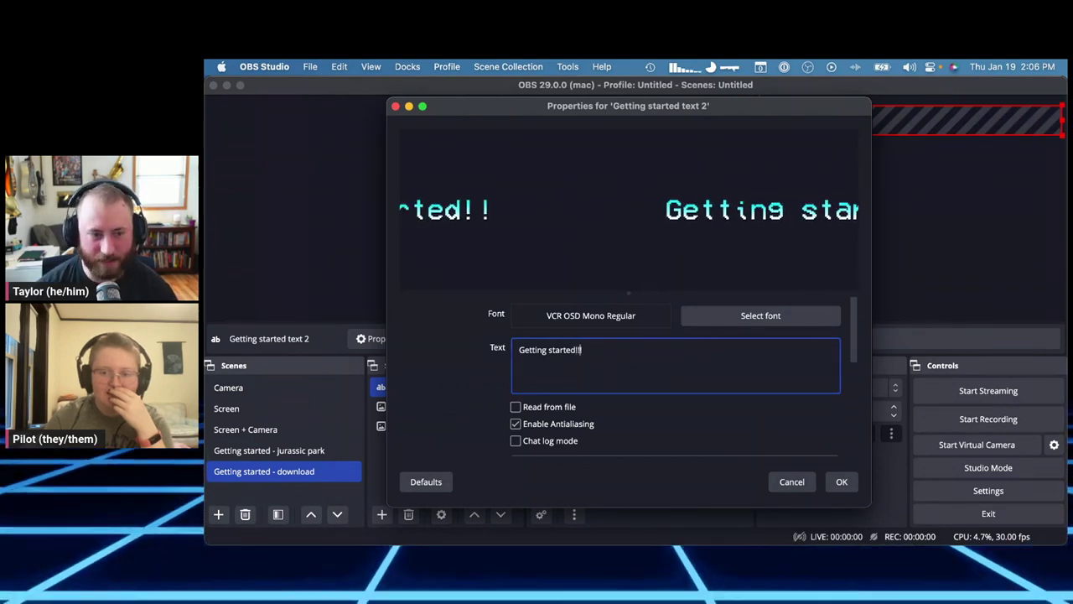
pyautogui.click(840, 481)
pyautogui.click(918, 264)
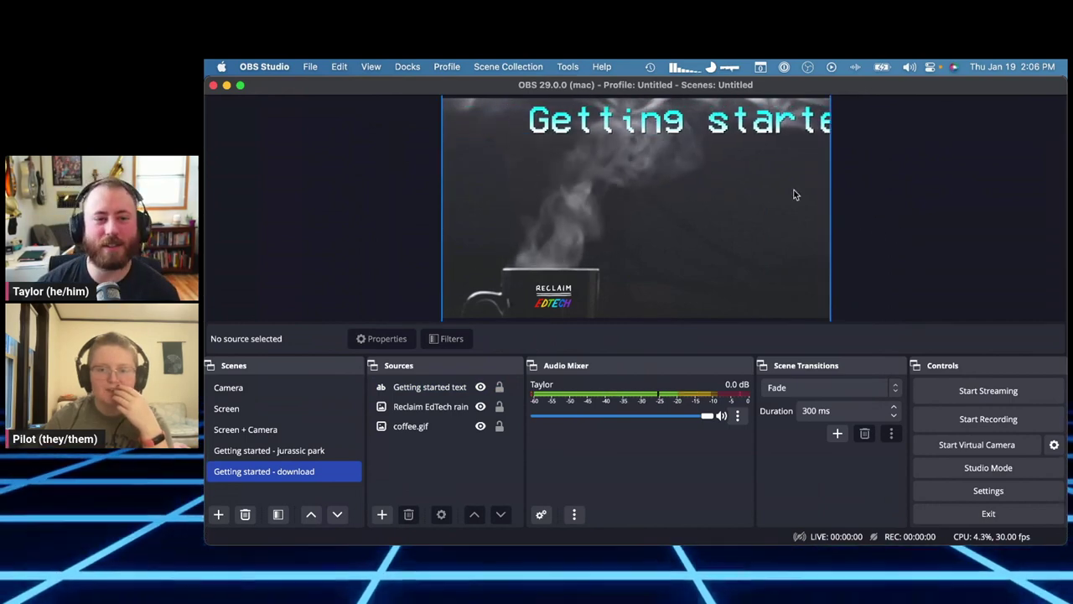
# Step: Check the title wording and its trailing spaces in the properties of the Getting started text source
pyautogui.click(474, 408)
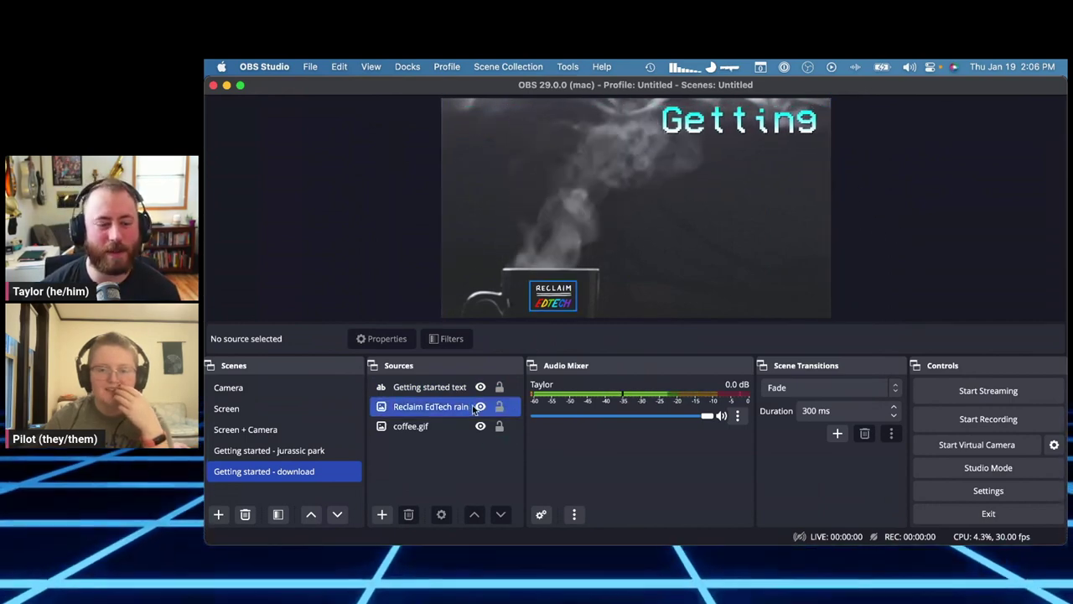
pyautogui.click(460, 387)
pyautogui.doubleClick(460, 387)
pyautogui.click(635, 348)
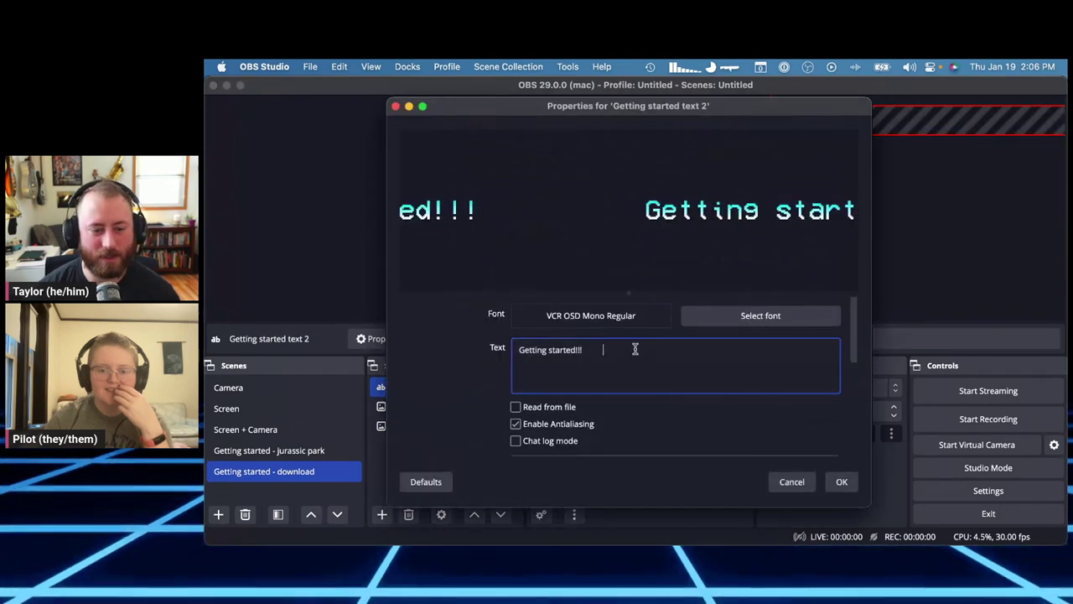
pyautogui.click(840, 484)
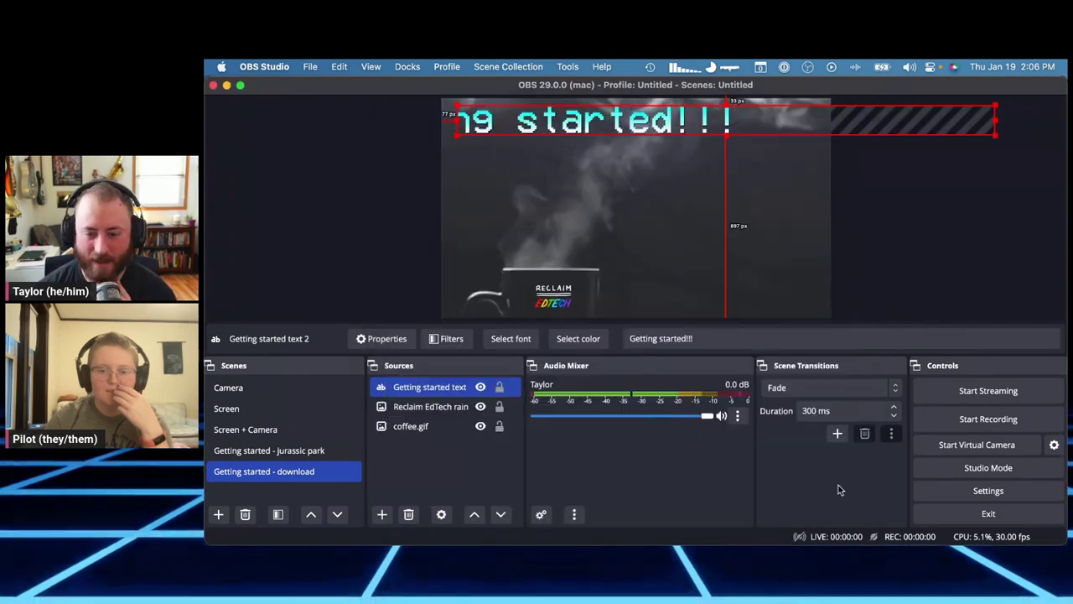
# Step: Align the scrolling title with the canvas's left edge, about 60 px below the top, and scale it to run past the right edge
pyautogui.moveTo(527, 126); pyautogui.dragTo(512, 118)
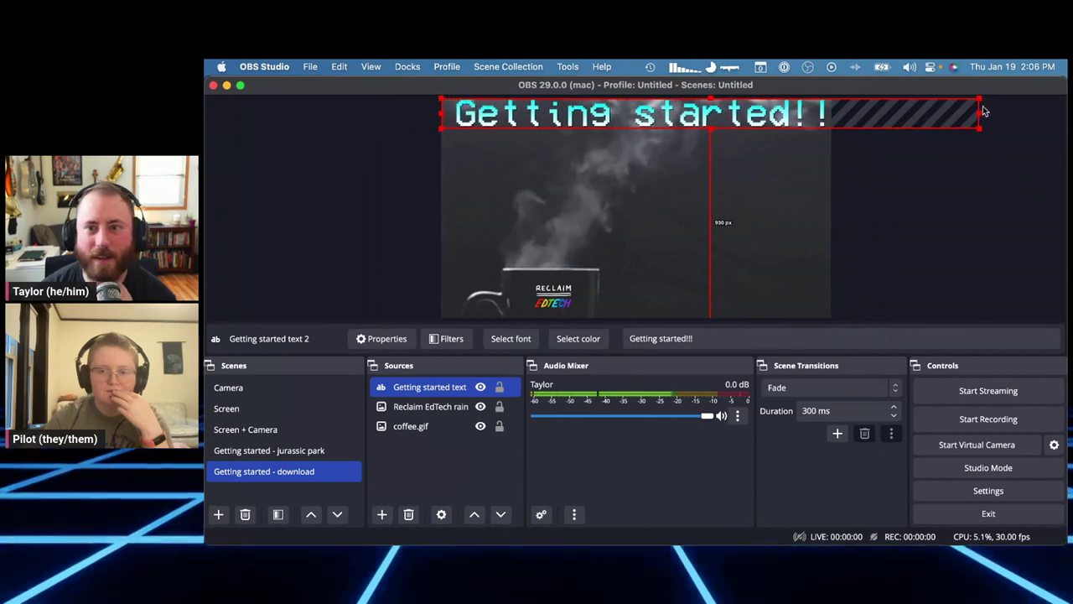
pyautogui.moveTo(977, 112); pyautogui.dragTo(906, 111)
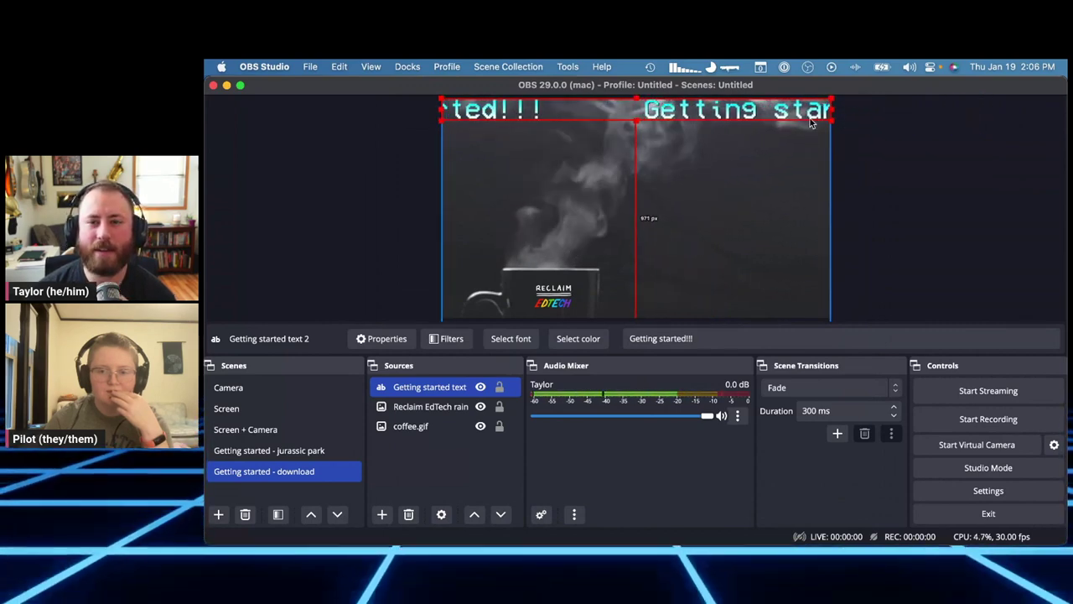
pyautogui.moveTo(830, 110); pyautogui.dragTo(959, 127)
pyautogui.click(910, 173)
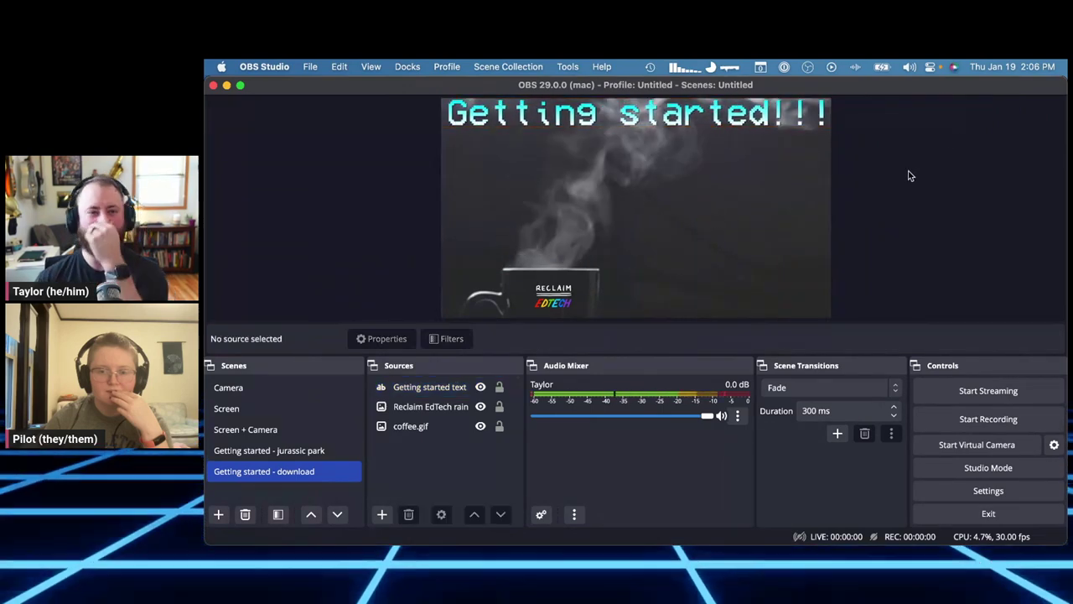
pyautogui.moveTo(722, 117); pyautogui.dragTo(722, 125)
pyautogui.click(894, 181)
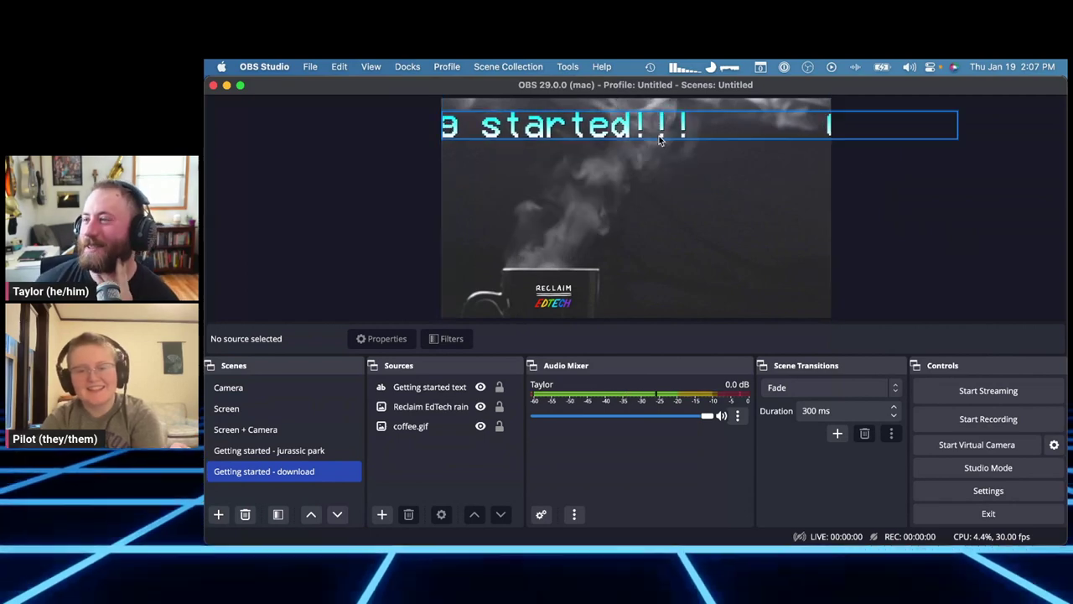
pyautogui.click(659, 136)
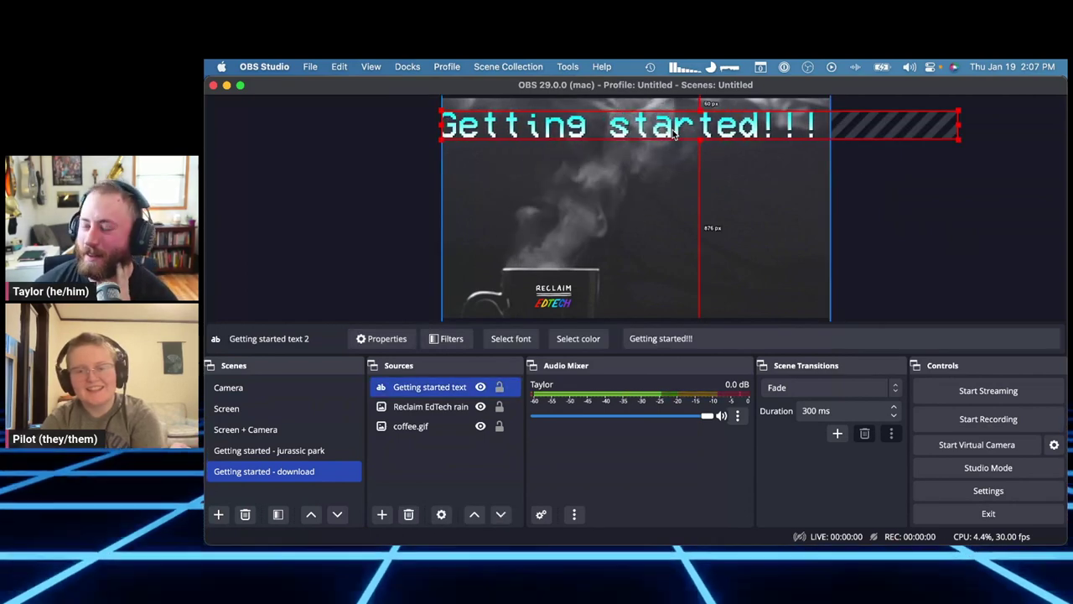
pyautogui.click(905, 180)
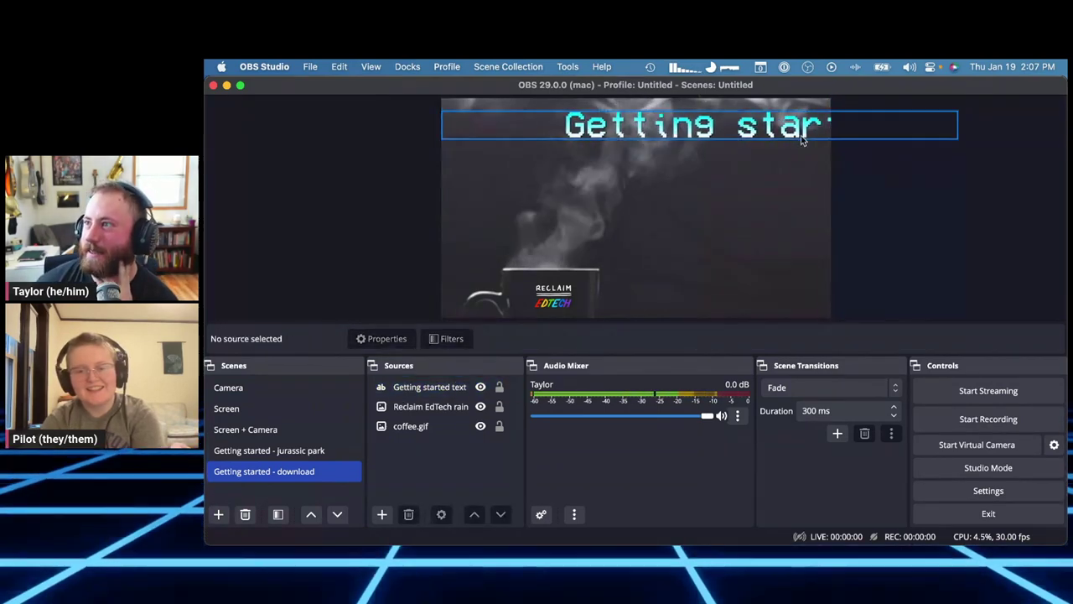
pyautogui.click(872, 126)
pyautogui.click(870, 177)
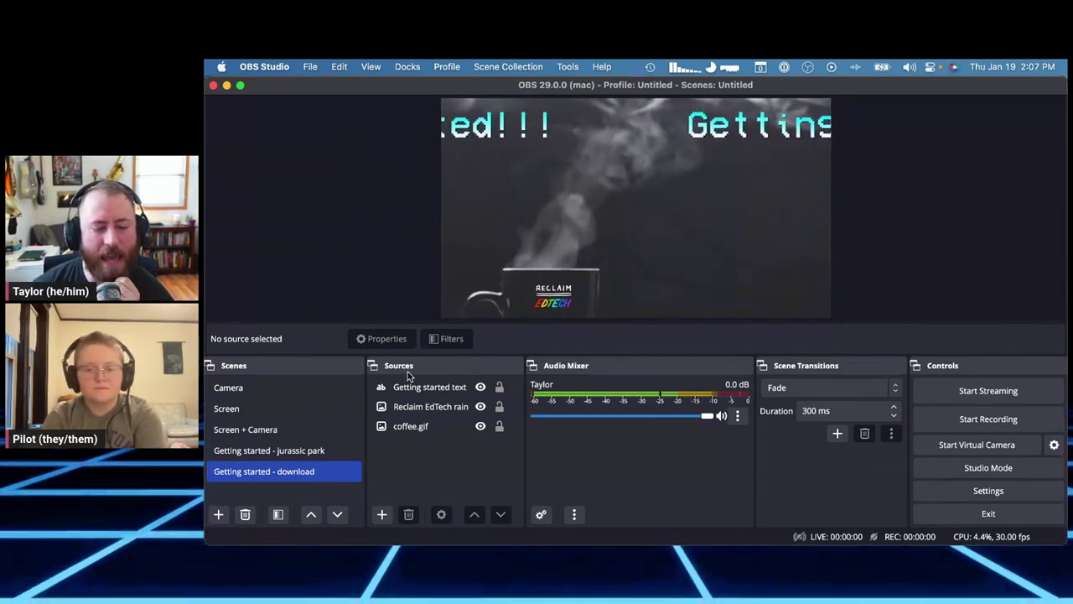
pyautogui.click(439, 399)
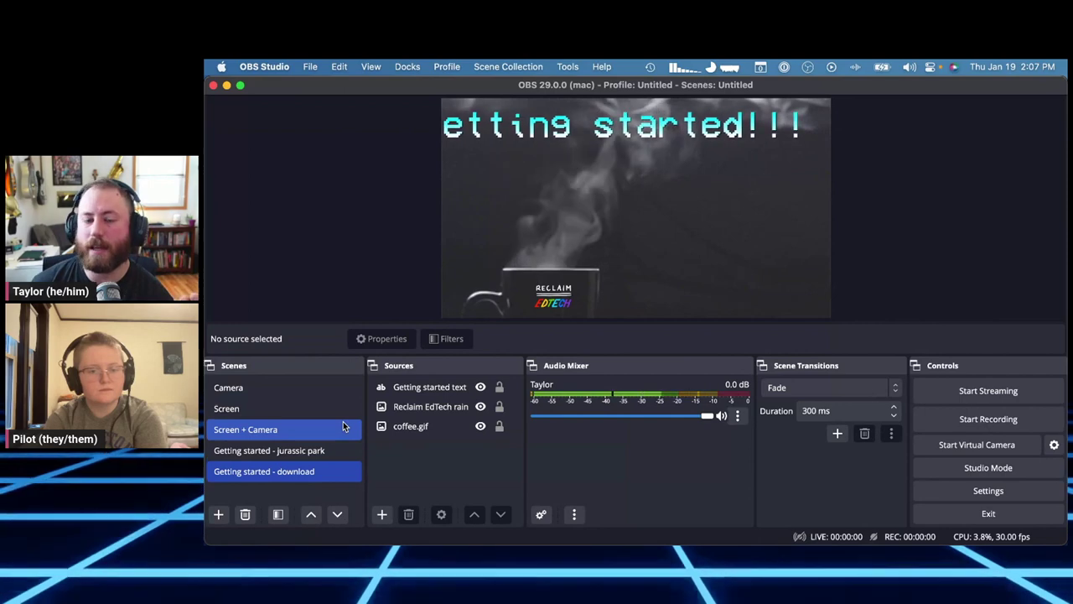
# Step: Switch to the Screen + Camera scene and move the webcam fully into the canvas's lower-right corner
pyautogui.click(332, 429)
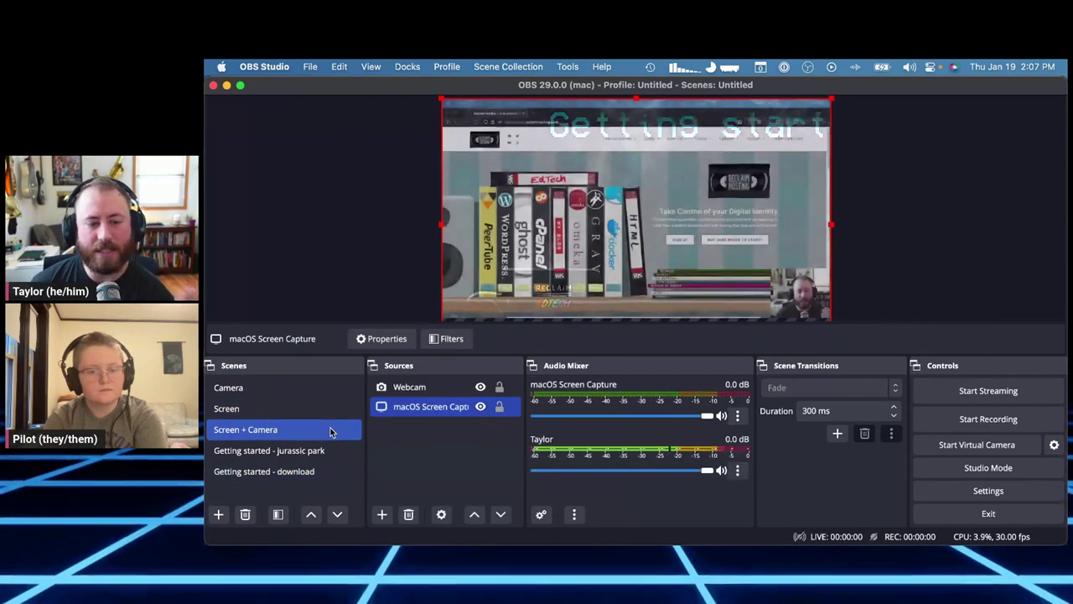
pyautogui.click(883, 286)
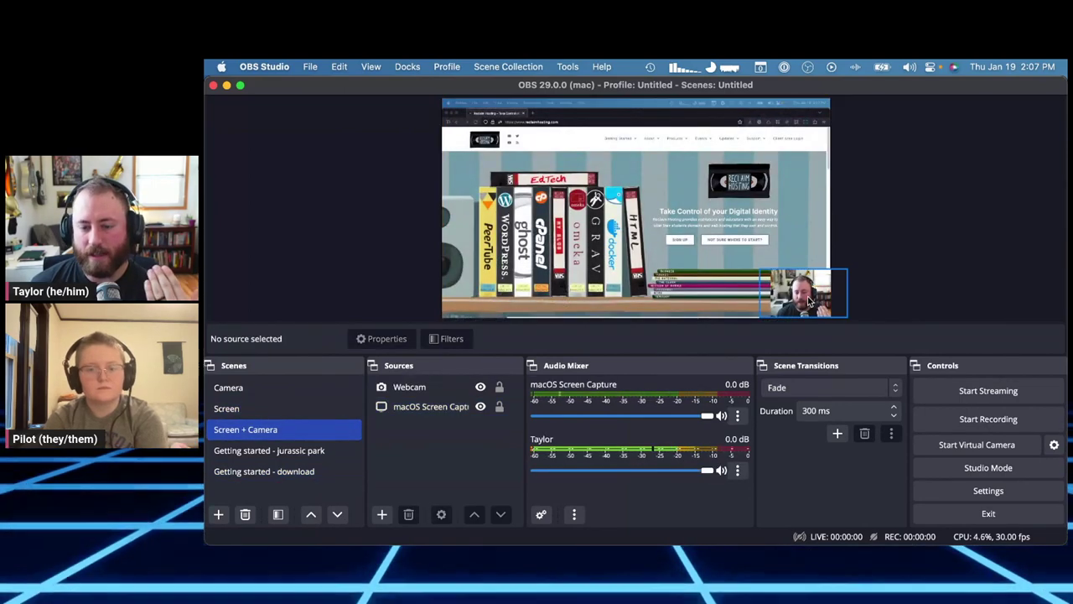
pyautogui.moveTo(809, 302); pyautogui.dragTo(788, 298)
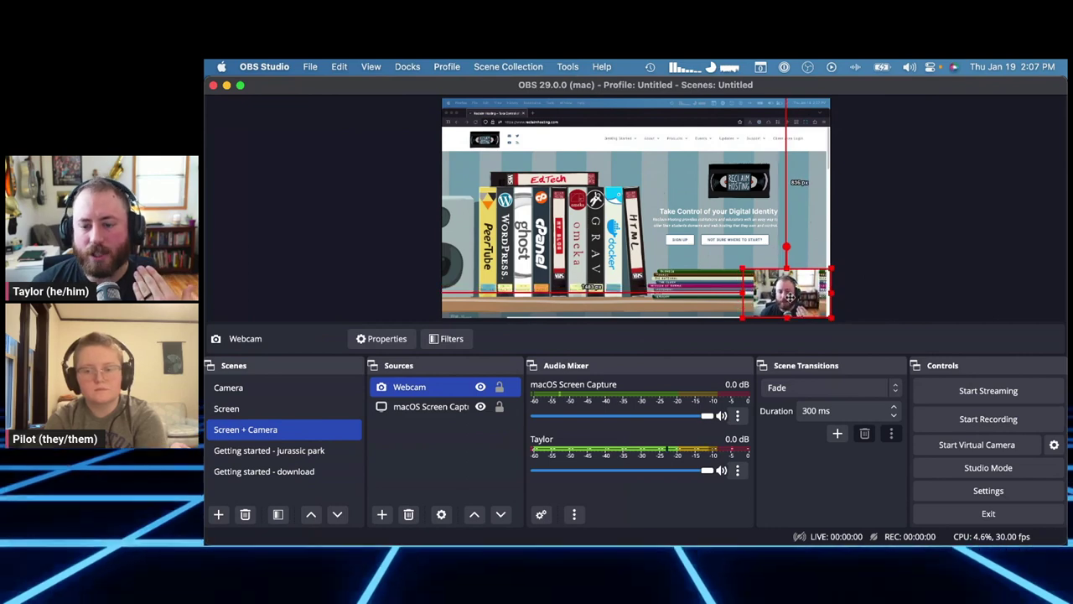
pyautogui.click(913, 279)
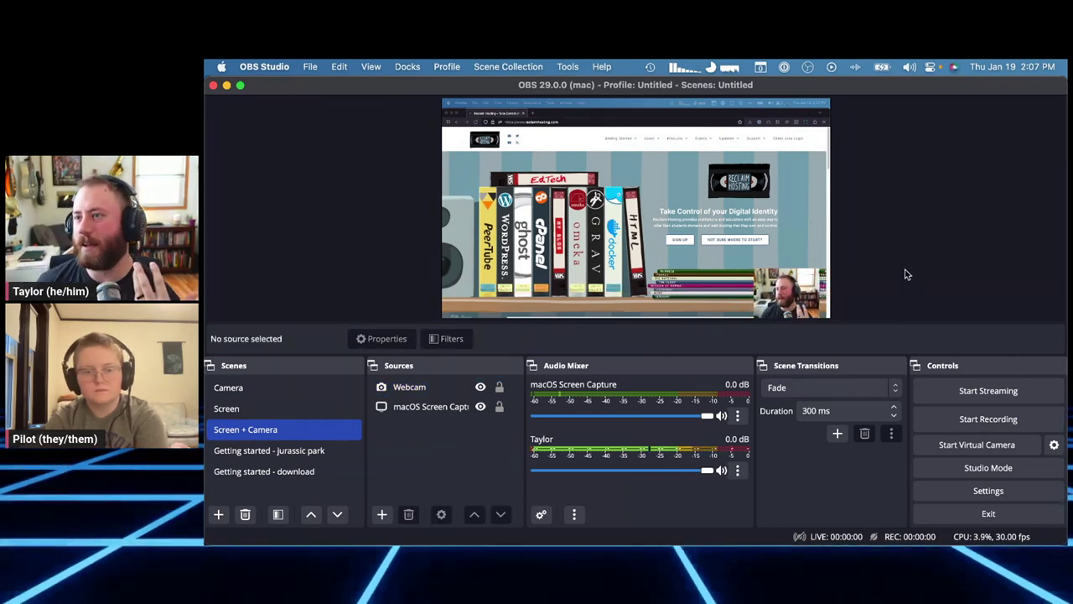
# Step: Enlarge the webcam to about two thirds of the canvas width and place it near the centre over the screen capture
pyautogui.click(784, 295)
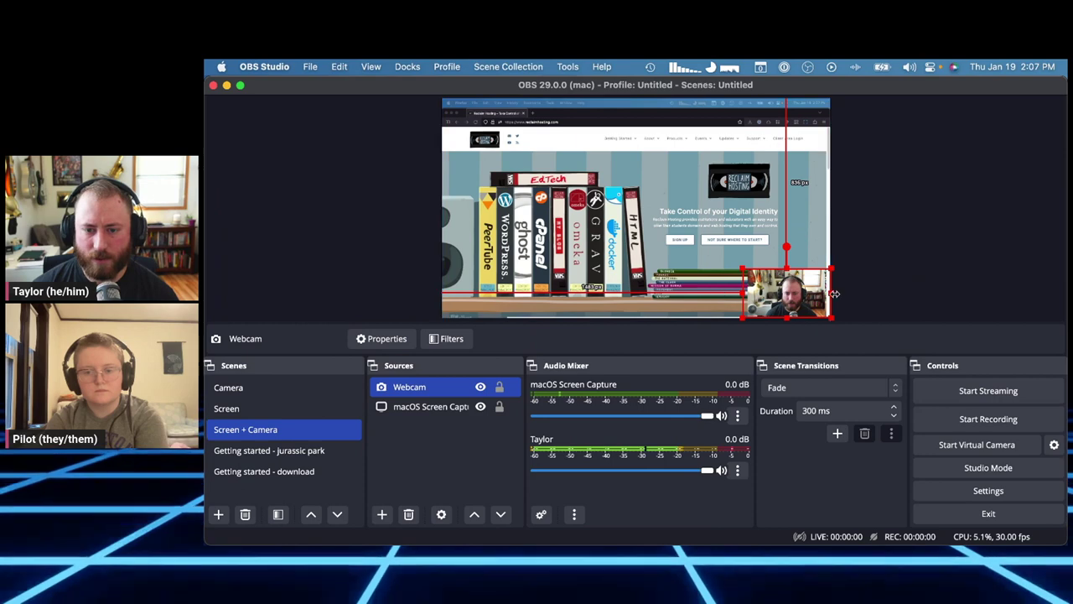
pyautogui.moveTo(834, 293); pyautogui.dragTo(798, 293)
pyautogui.moveTo(732, 265); pyautogui.dragTo(555, 148)
pyautogui.moveTo(698, 246); pyautogui.dragTo(652, 229)
pyautogui.click(1008, 263)
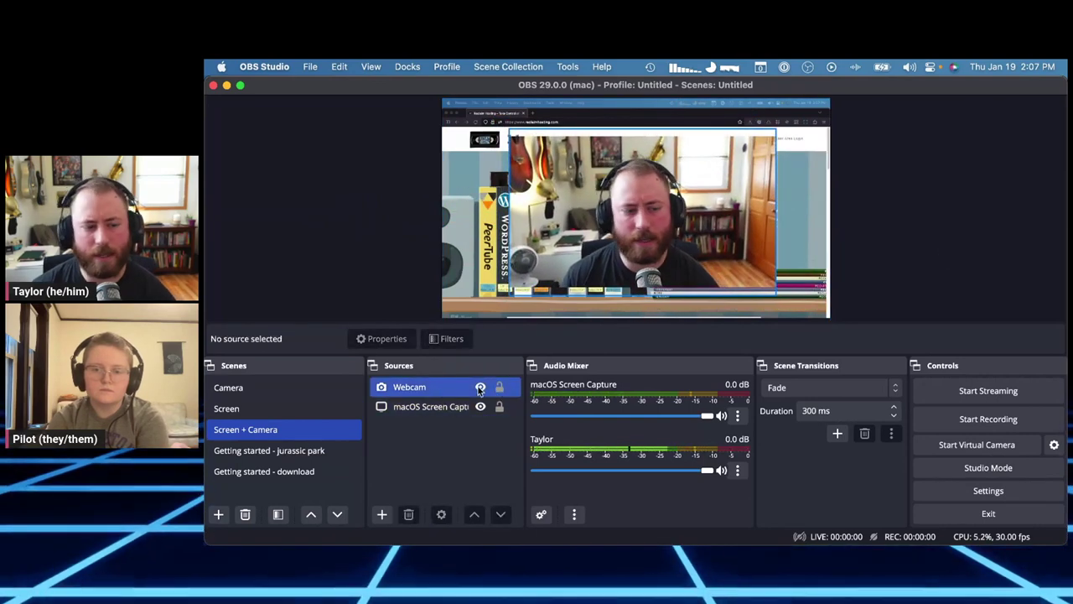
# Step: Hide the macOS Screen Capture source in the Screen + Camera scene
pyautogui.click(443, 407)
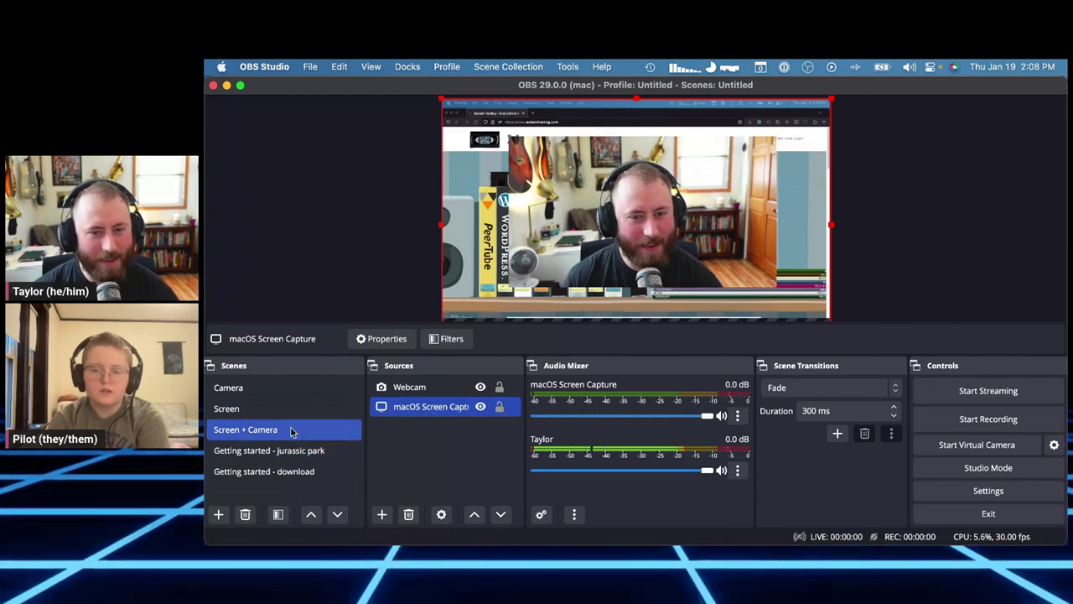
pyautogui.click(480, 406)
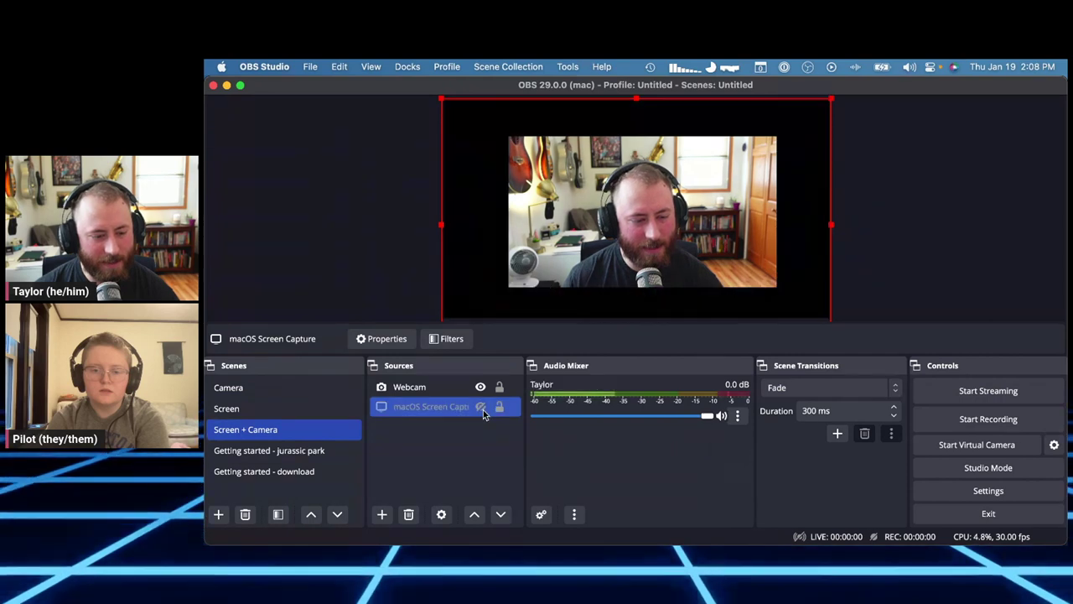
pyautogui.click(464, 429)
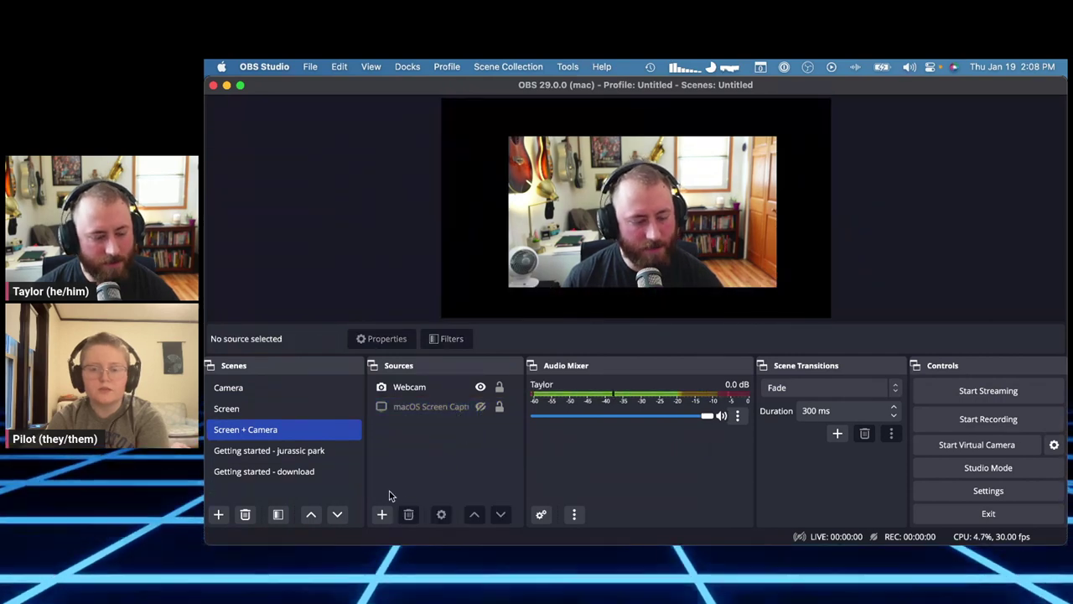
# Step: Add a new Color Source with the default name, colour and 1920 by 1080 size to the scene
pyautogui.click(382, 514)
pyautogui.click(434, 274)
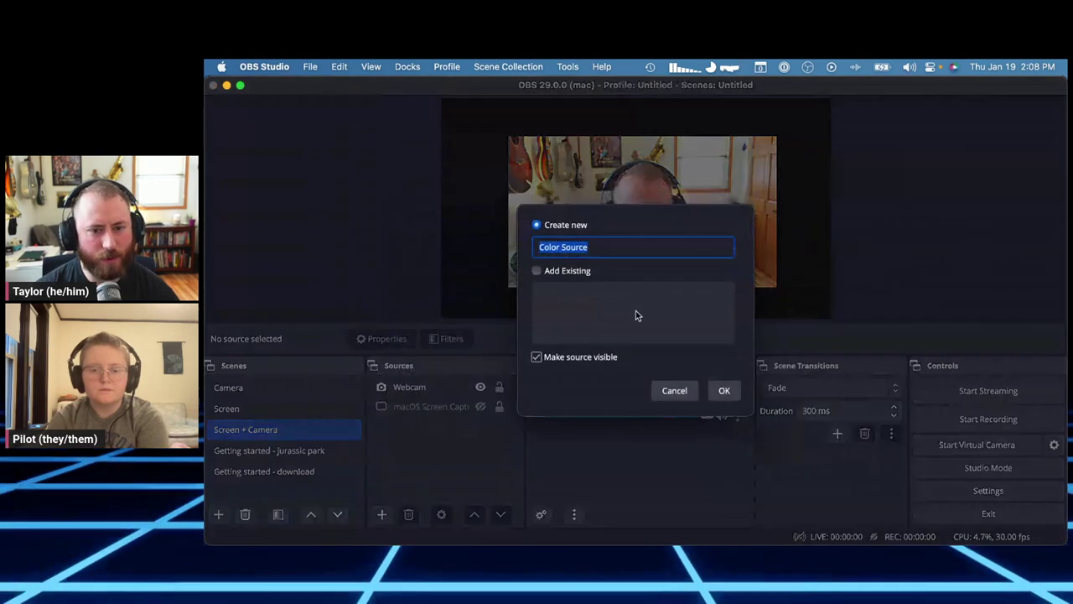
pyautogui.click(724, 392)
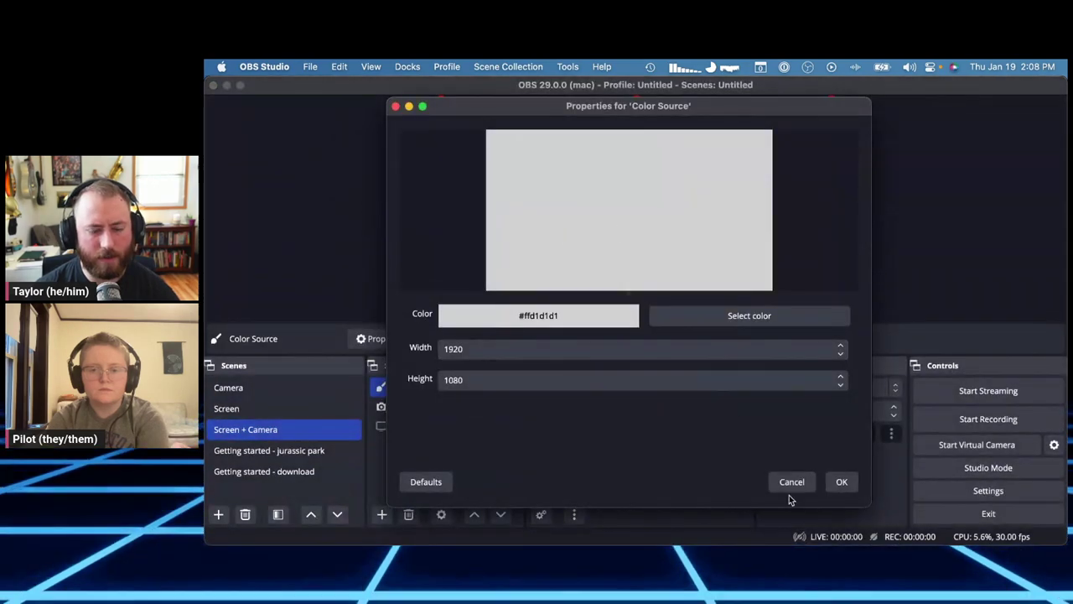
pyautogui.click(841, 481)
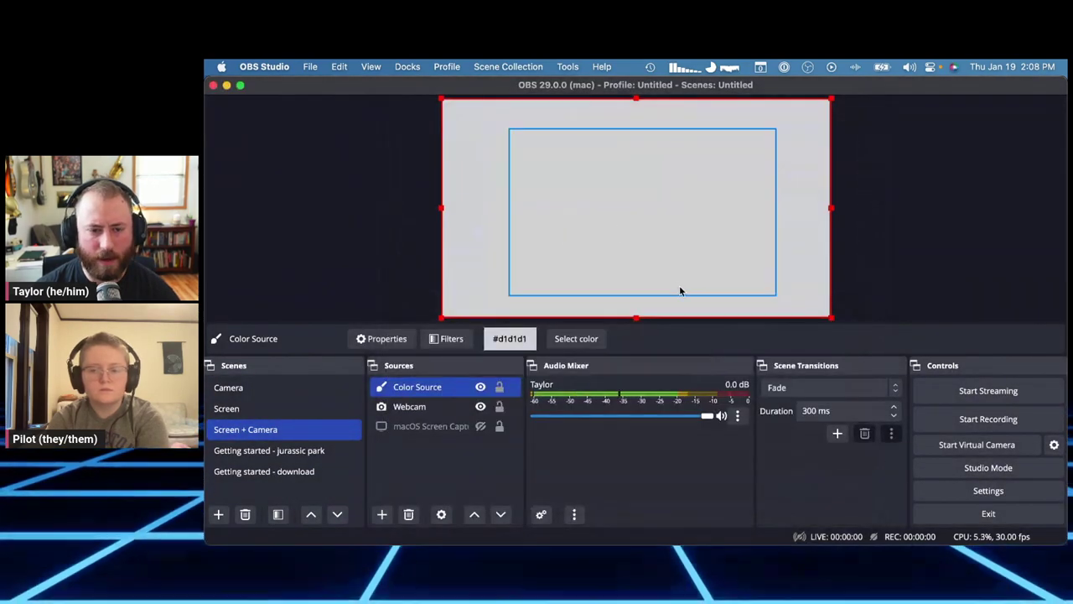
# Step: Set the Color Source to purple #b670d1 and place it beneath the Webcam source in the layer order
pyautogui.click(439, 411)
pyautogui.doubleClick(432, 388)
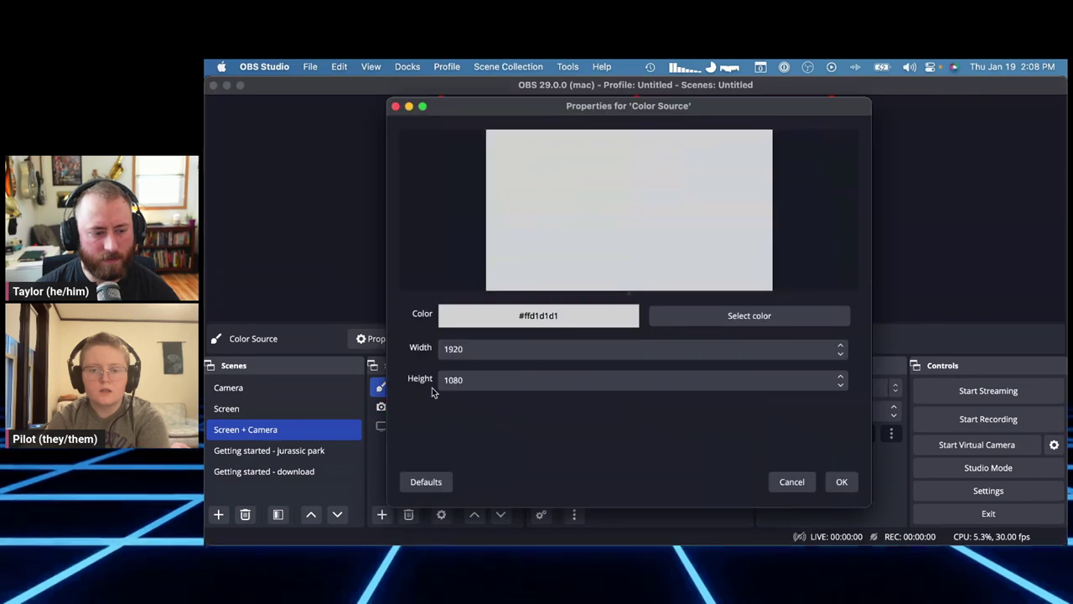
pyautogui.click(749, 315)
pyautogui.moveTo(645, 193)
pyautogui.mouseDown()
pyautogui.moveTo(637, 163)
pyautogui.moveTo(638, 202)
pyautogui.mouseUp()
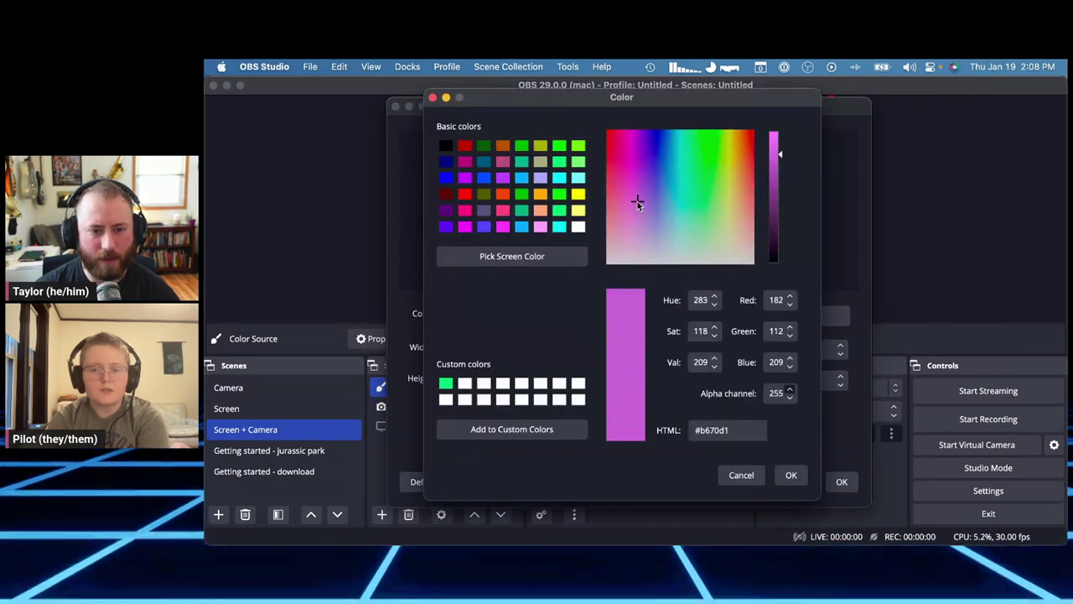
pyautogui.click(791, 476)
pyautogui.click(838, 481)
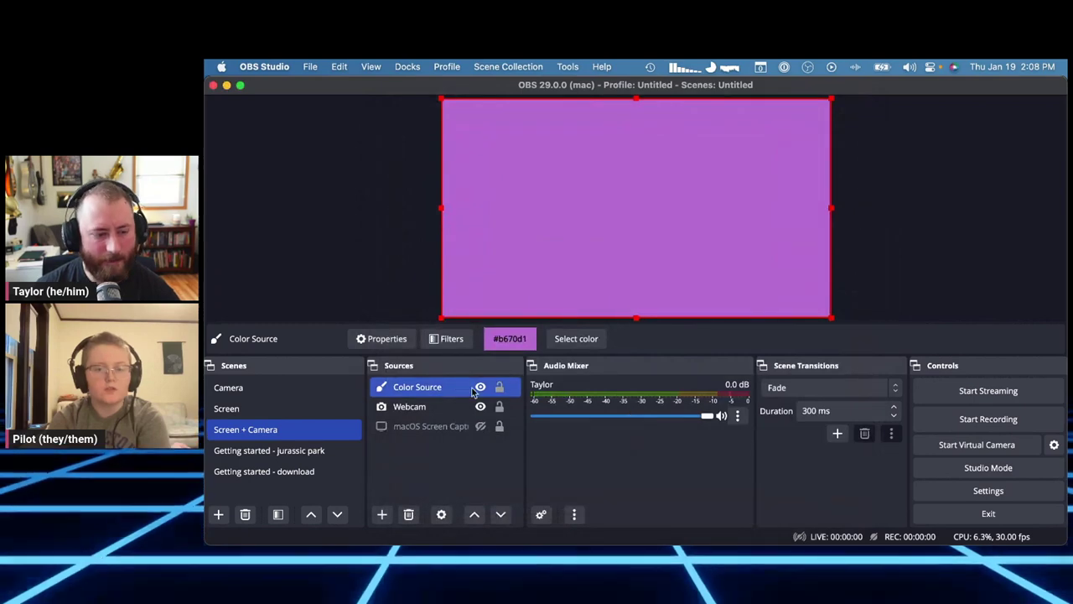
pyautogui.moveTo(472, 391); pyautogui.dragTo(448, 412)
pyautogui.click(888, 239)
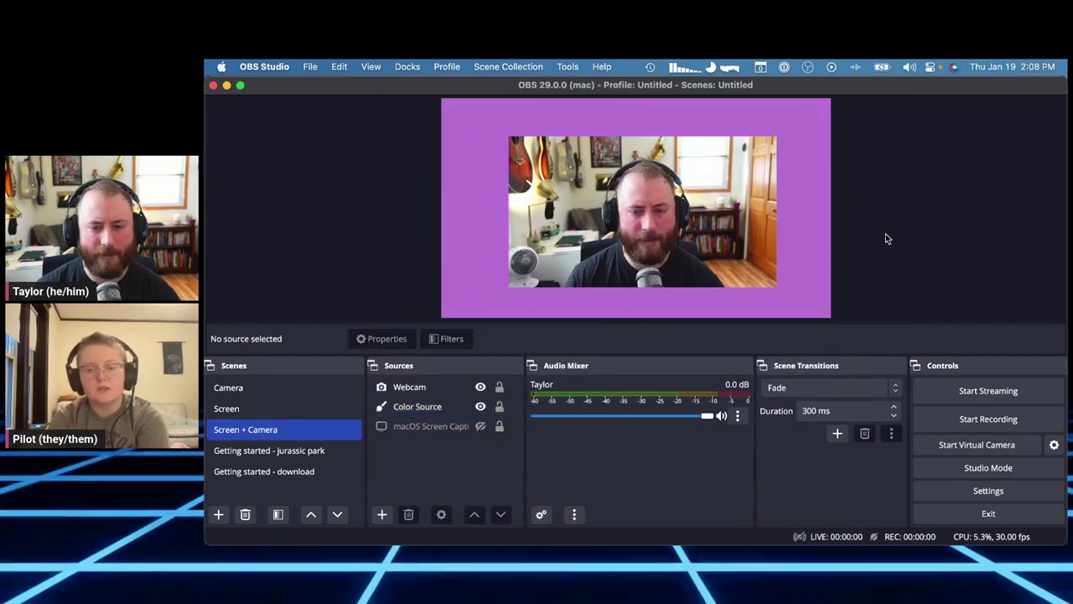
# Step: Reposition and slightly resize the webcam over the purple background, leaving a purple border on every side
pyautogui.click(666, 240)
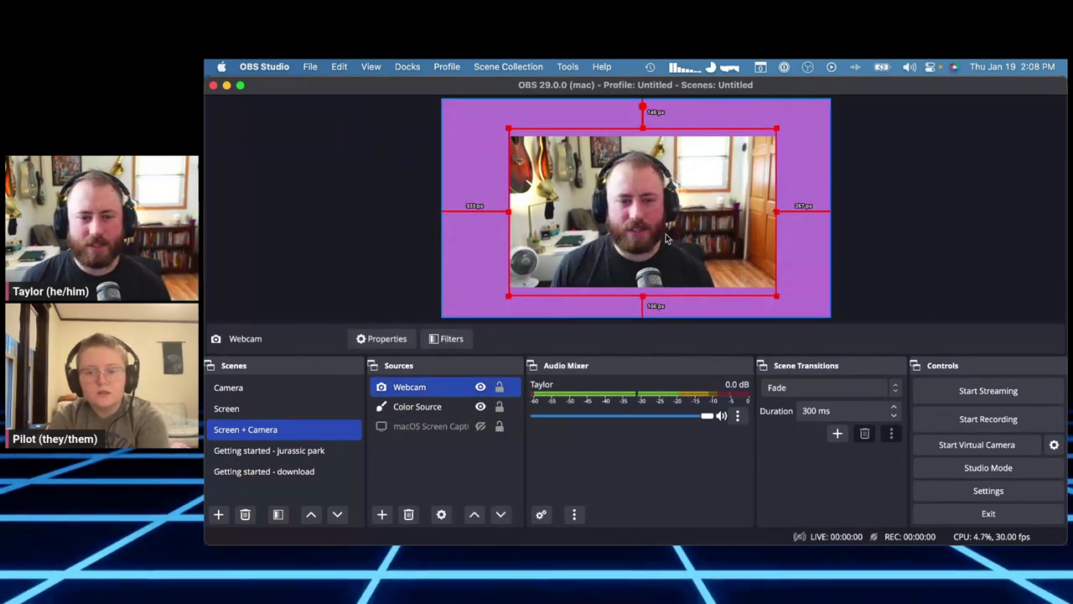
pyautogui.moveTo(667, 241); pyautogui.dragTo(655, 227)
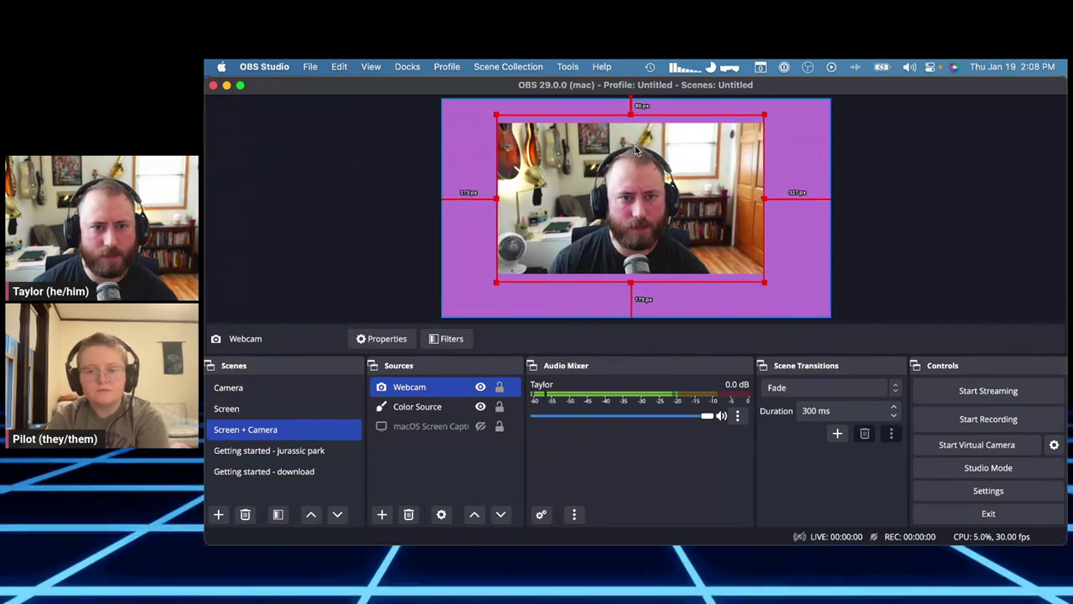
pyautogui.moveTo(636, 150); pyautogui.dragTo(640, 176)
pyautogui.moveTo(769, 310); pyautogui.dragTo(779, 298)
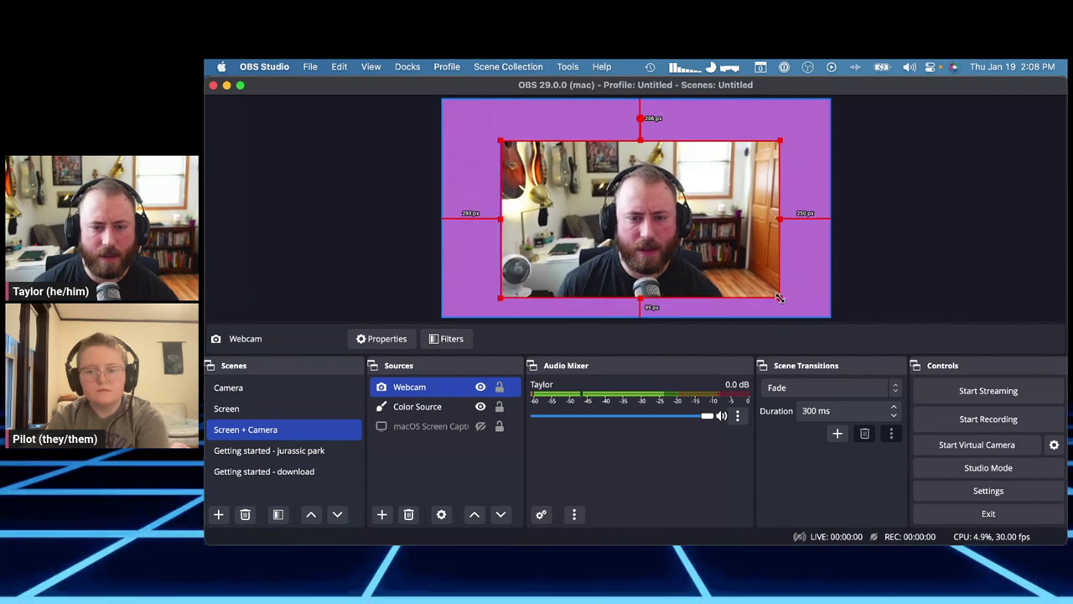
pyautogui.rightClick(660, 262)
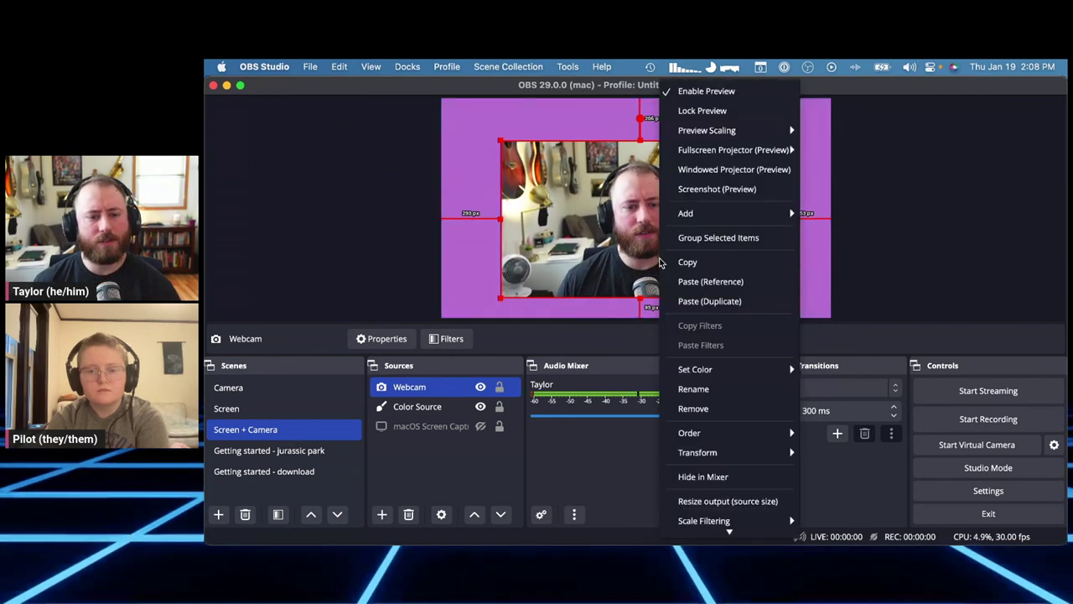
pyautogui.click(434, 388)
pyautogui.rightClick(434, 389)
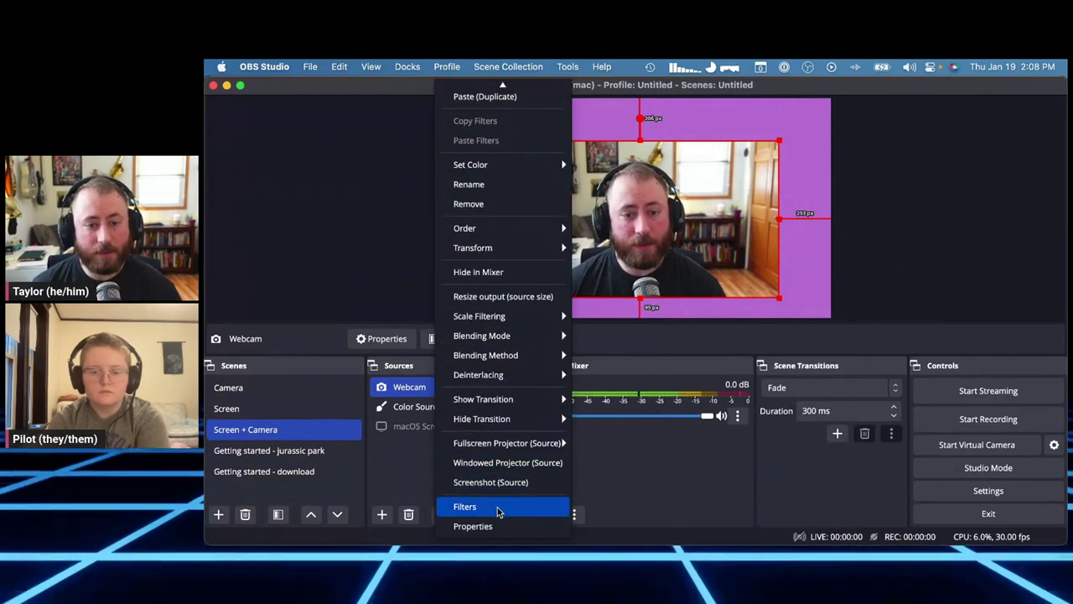
pyautogui.click(499, 507)
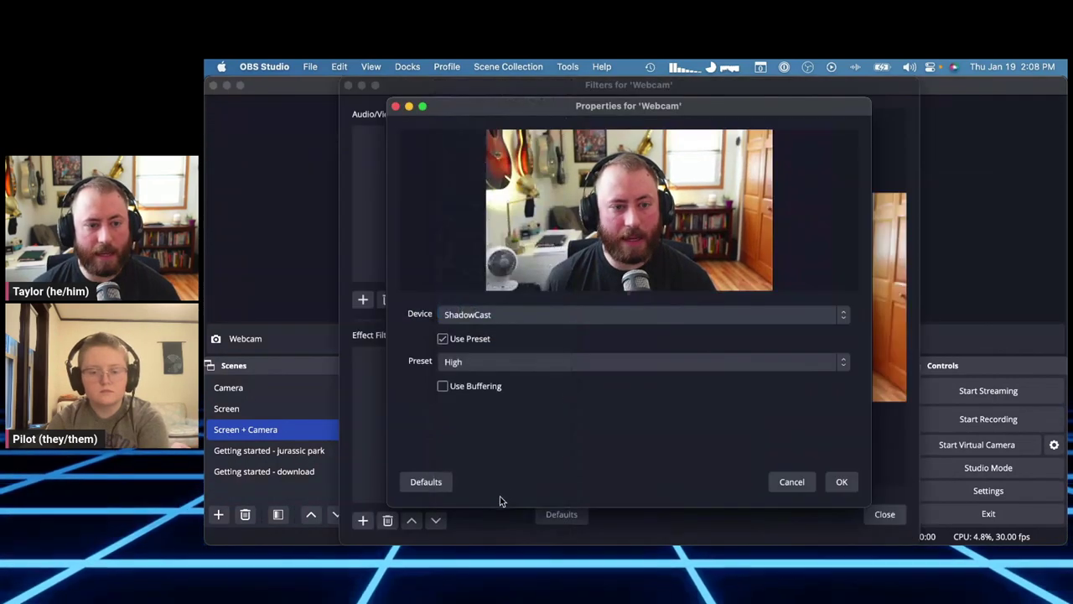
pyautogui.click(792, 484)
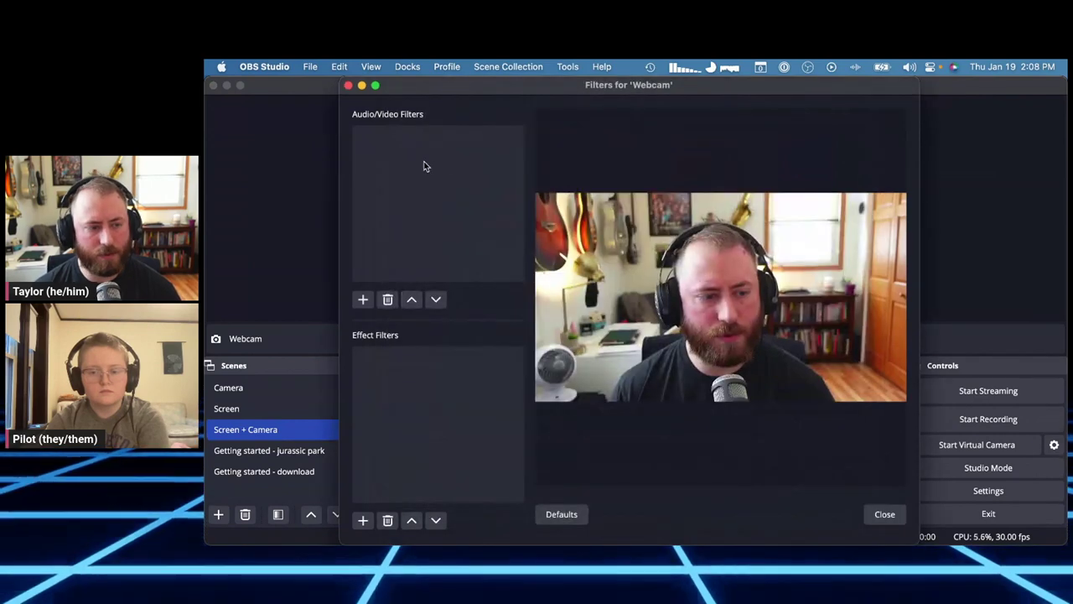
pyautogui.moveTo(424, 83); pyautogui.dragTo(493, 83)
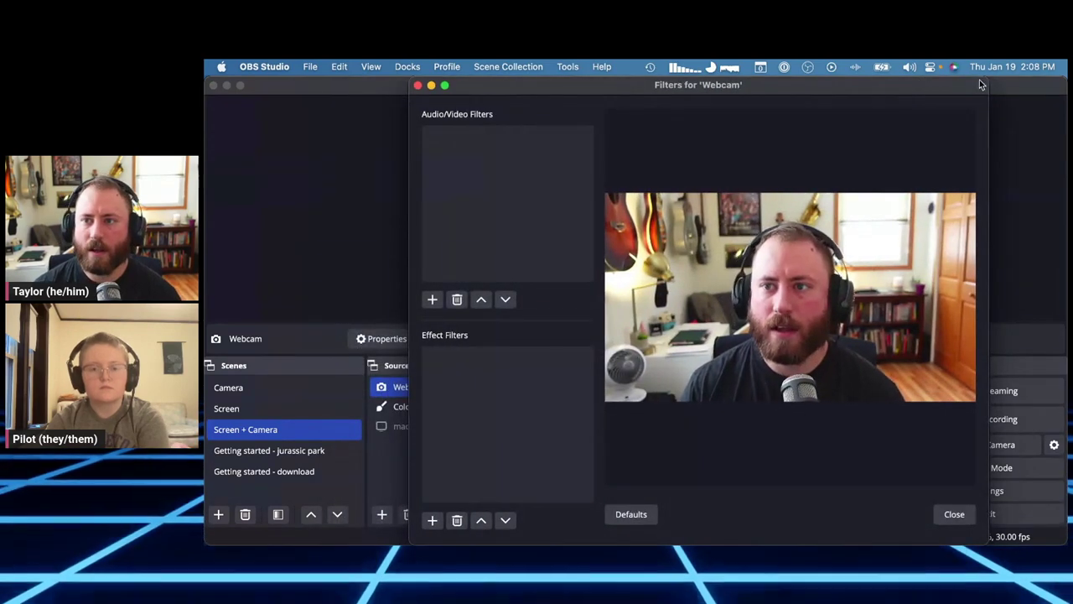
pyautogui.click(418, 85)
# Step: Open the Webcam source's filters and look through the available audio/video filter types
pyautogui.rightClick(407, 388)
pyautogui.moveTo(488, 503)
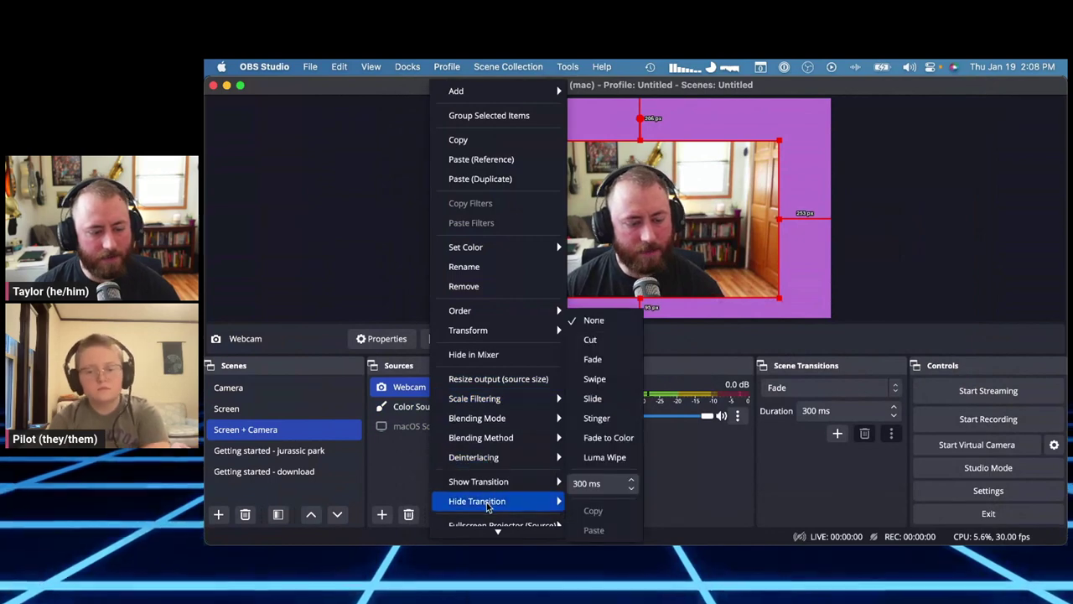
pyautogui.moveTo(495, 533)
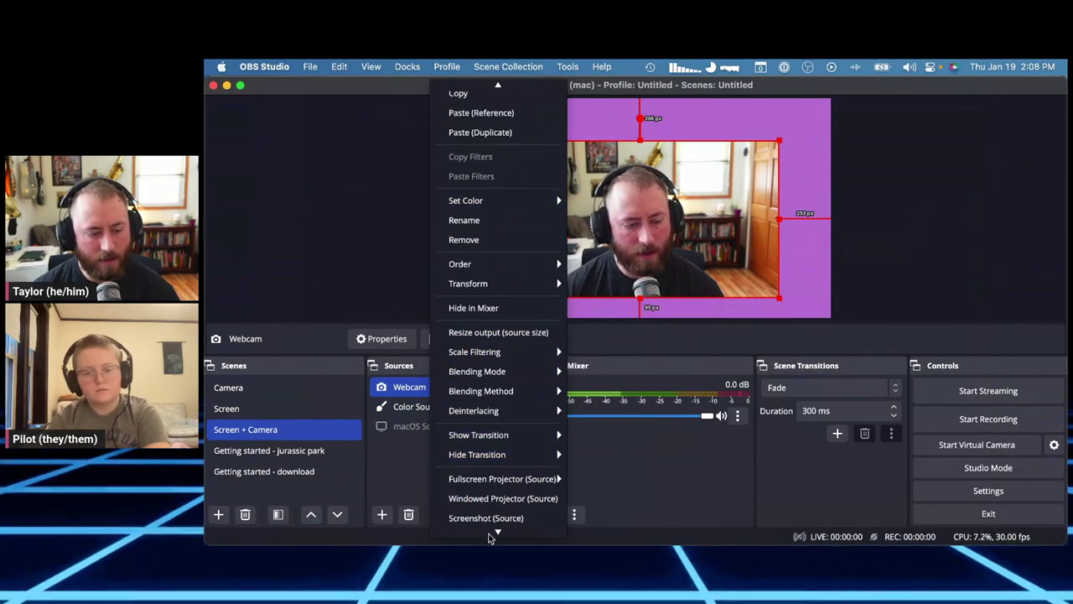
pyautogui.click(480, 509)
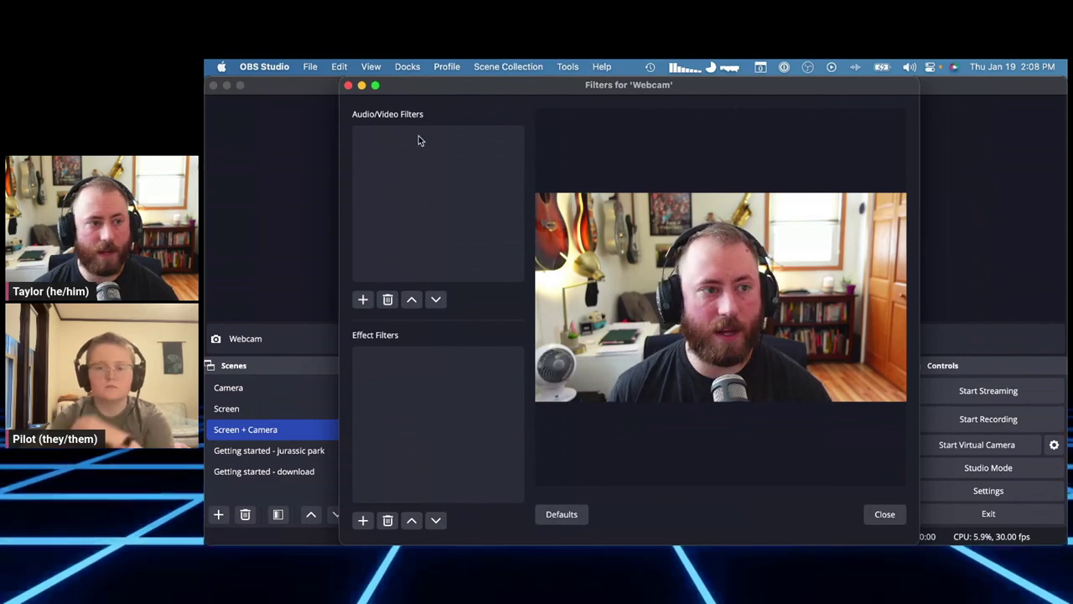
pyautogui.click(363, 300)
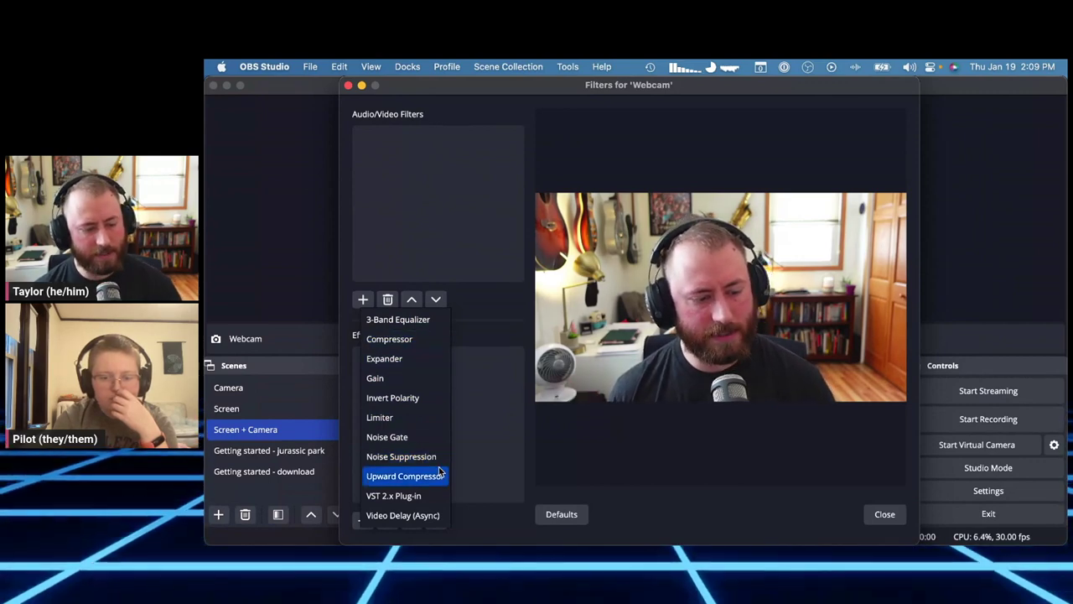
pyautogui.click(506, 239)
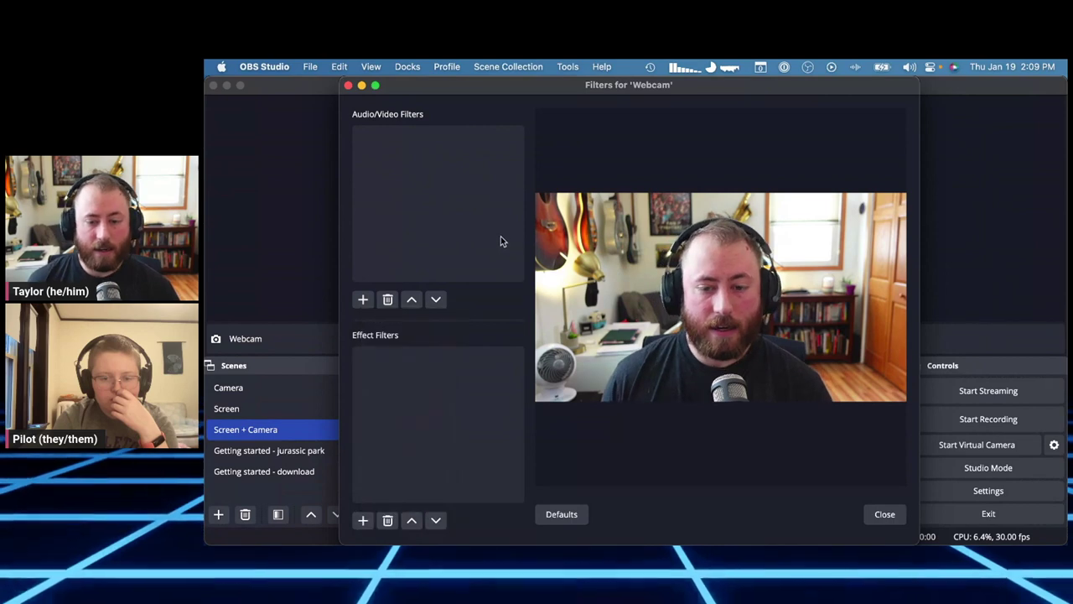
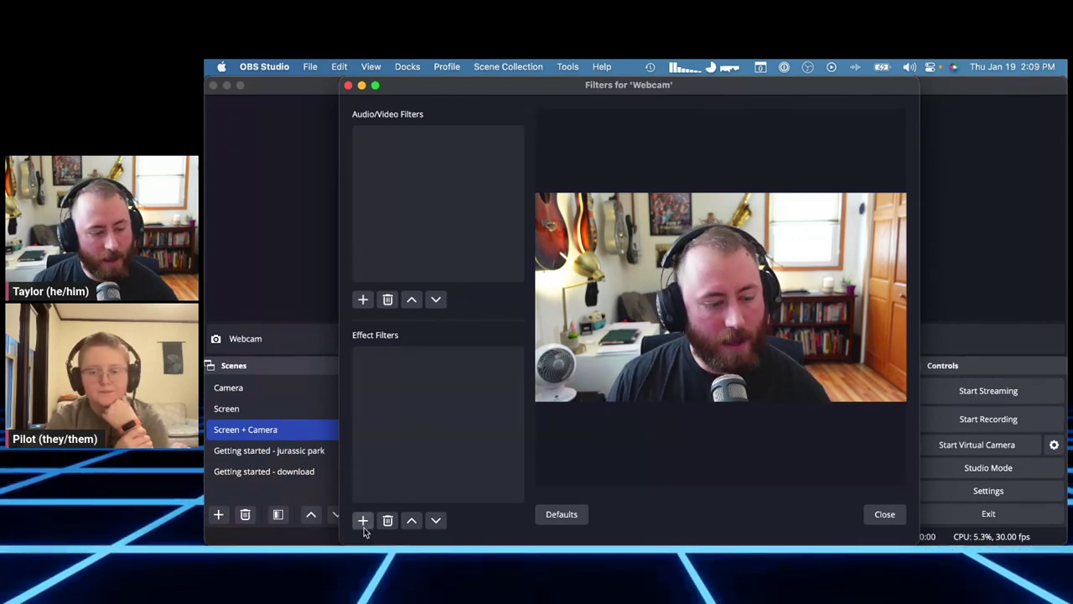
# Step: Add an Image Mask/Blend effect filter with its default name to the Webcam source
pyautogui.click(363, 521)
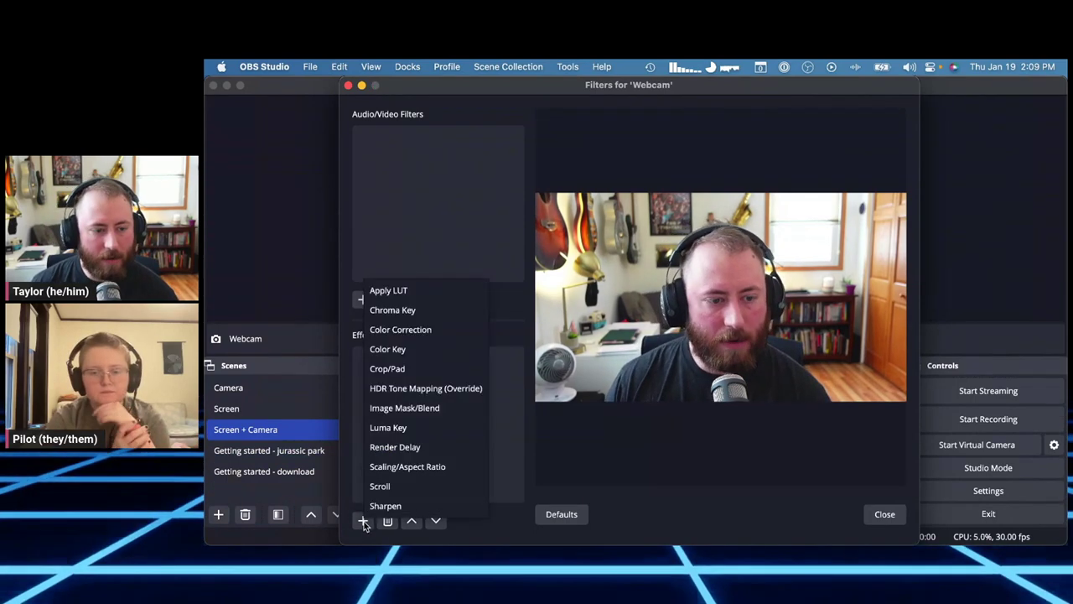
pyautogui.click(447, 409)
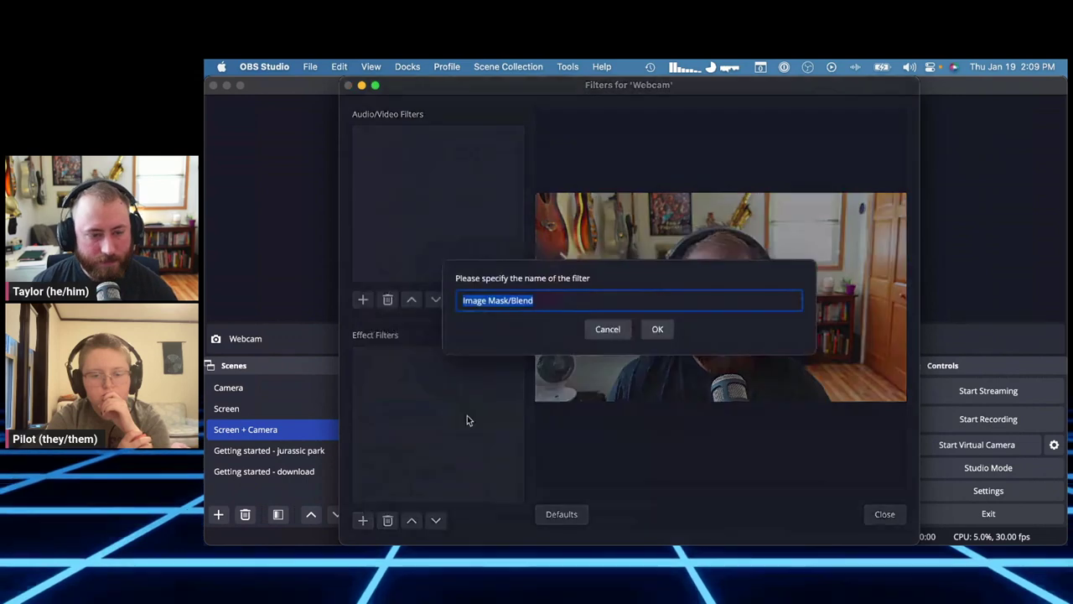
pyautogui.click(653, 335)
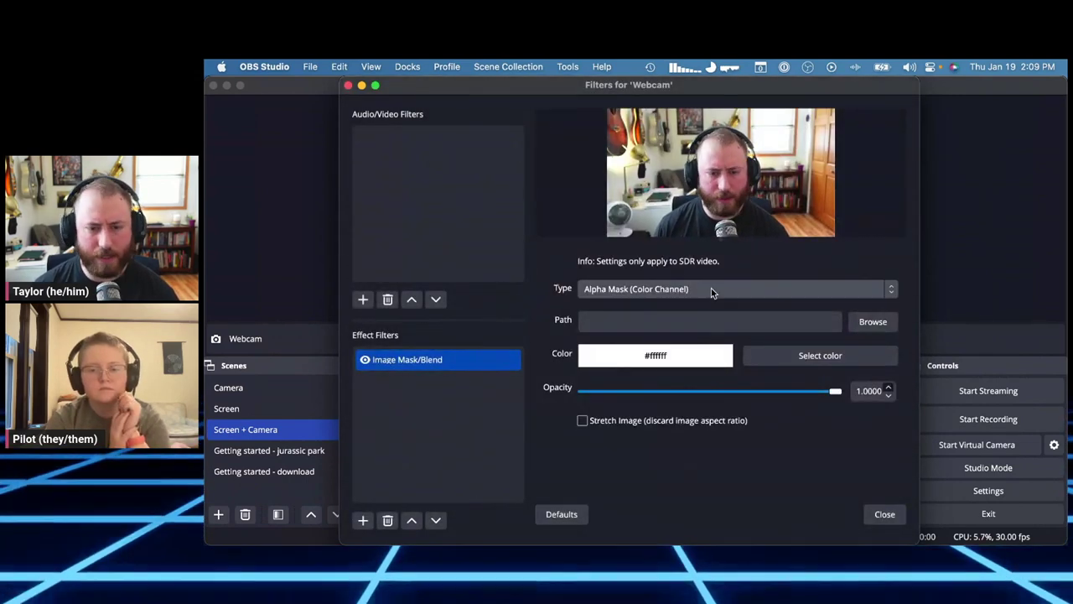
# Step: Browse for the filter's mask image in the images folder inside the iCloud Drive OBS folder
pyautogui.click(859, 325)
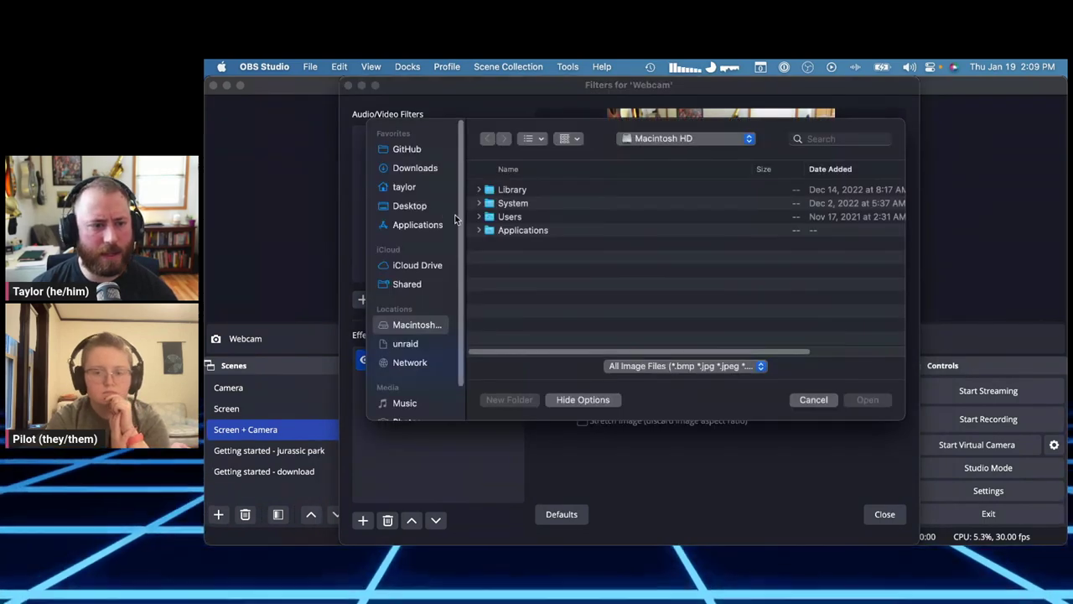
pyautogui.click(407, 188)
pyautogui.doubleClick(508, 190)
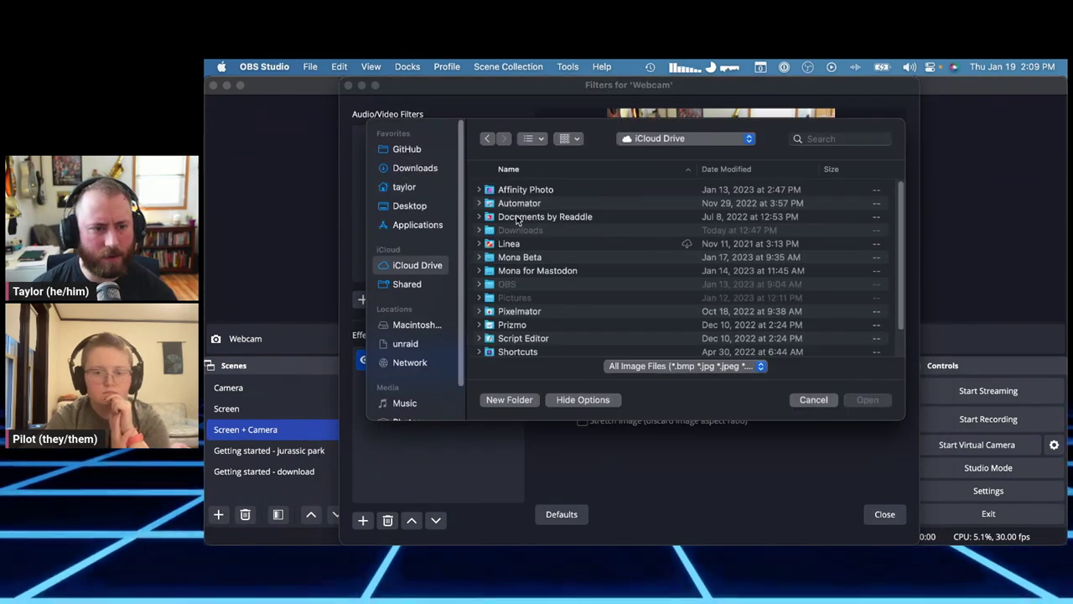
pyautogui.doubleClick(518, 286)
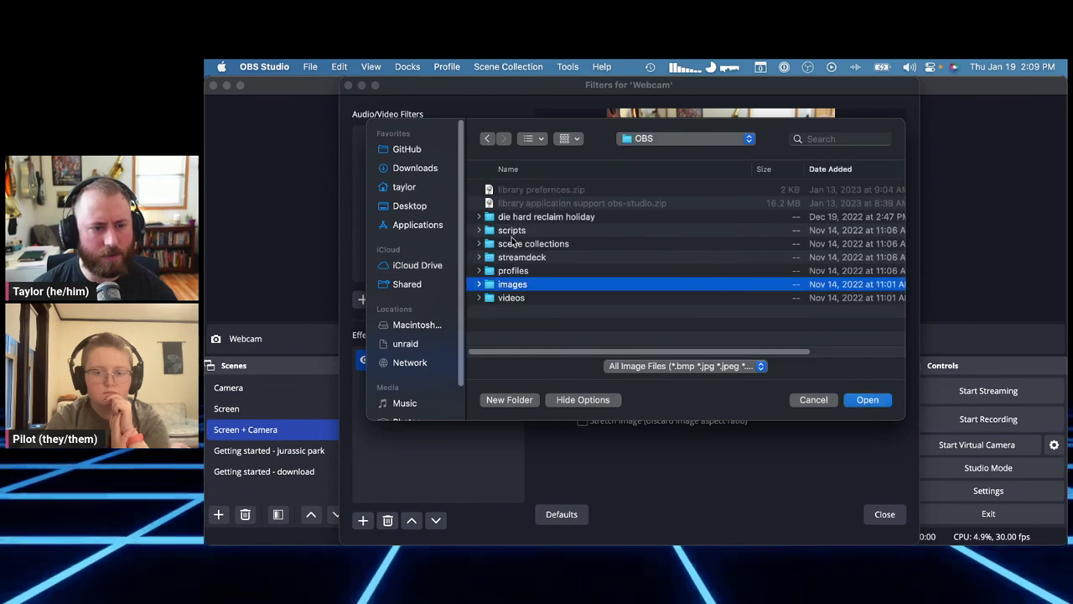
pyautogui.click(516, 217)
pyautogui.doubleClick(518, 296)
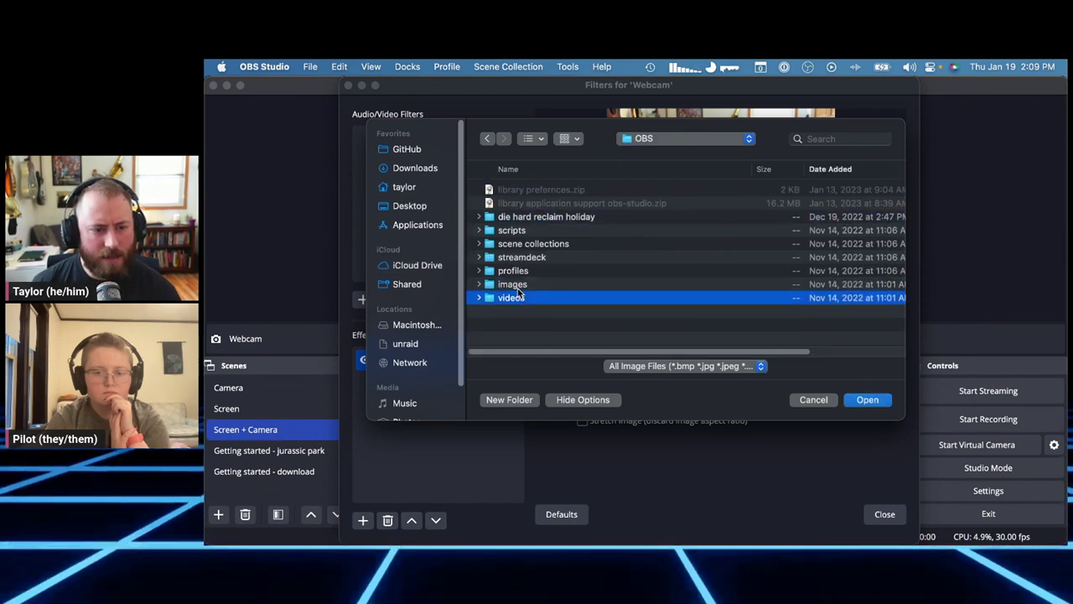
pyautogui.click(489, 145)
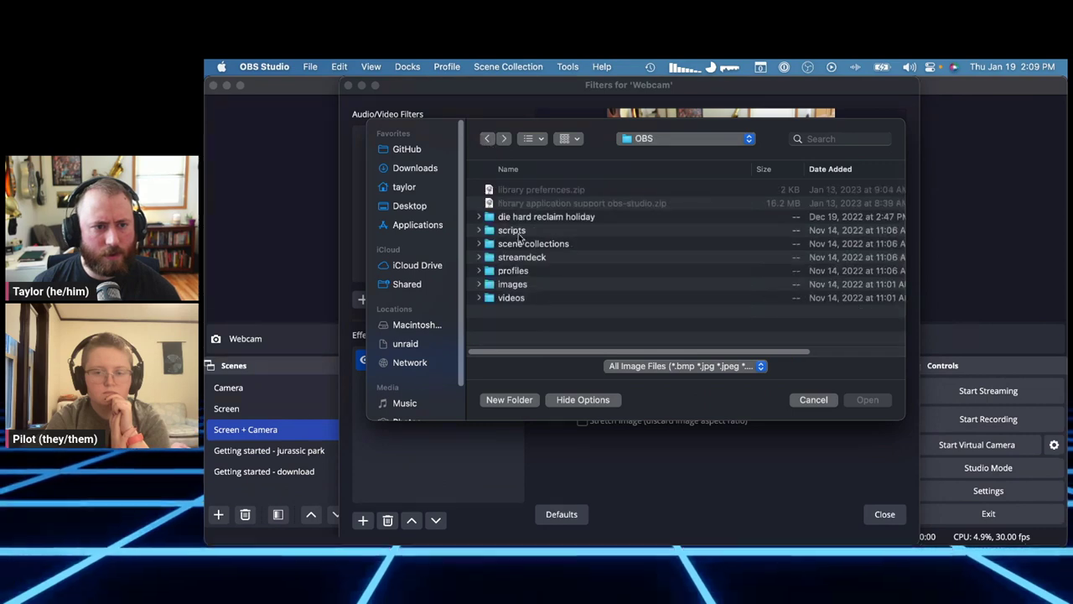
pyautogui.doubleClick(519, 287)
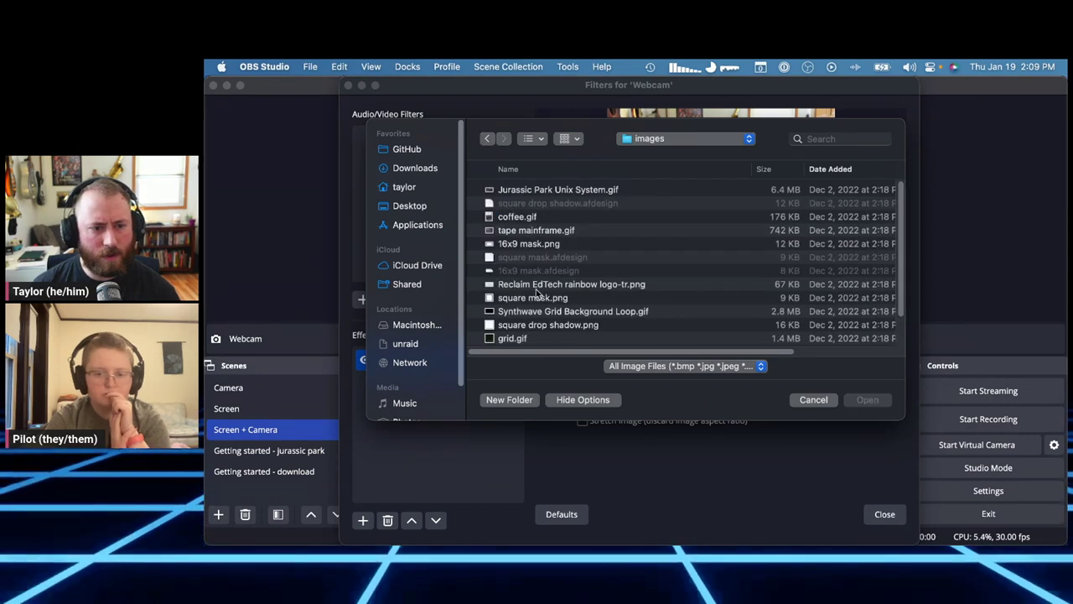
# Step: Load 16x9 mask.png as the alpha mask image and close the Webcam filters
pyautogui.scroll(-3, 538, 292)
pyautogui.click(541, 278)
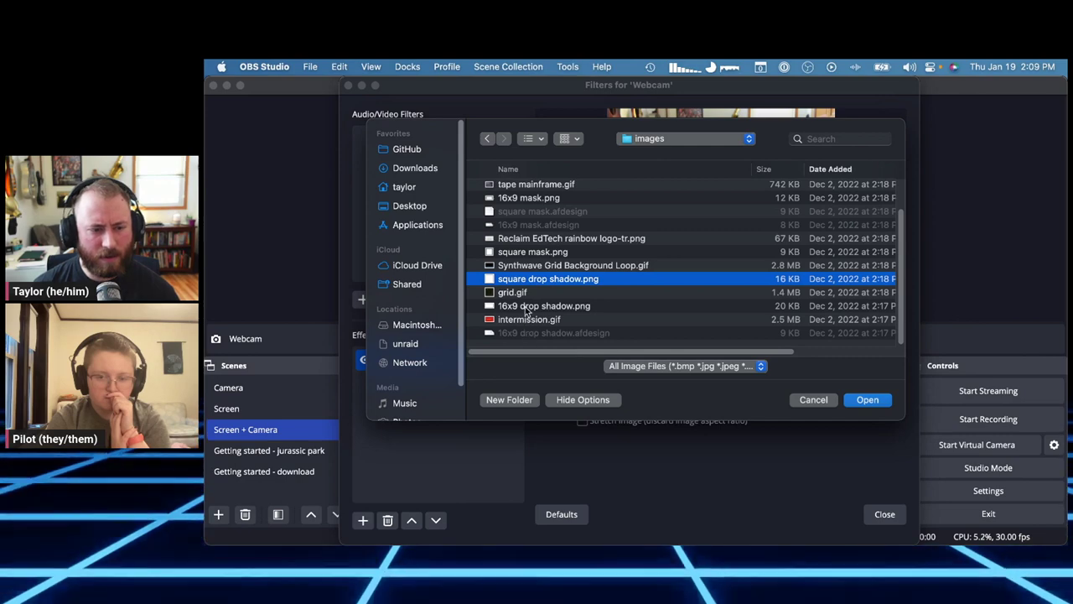
pyautogui.scroll(3, 527, 310)
pyautogui.click(530, 244)
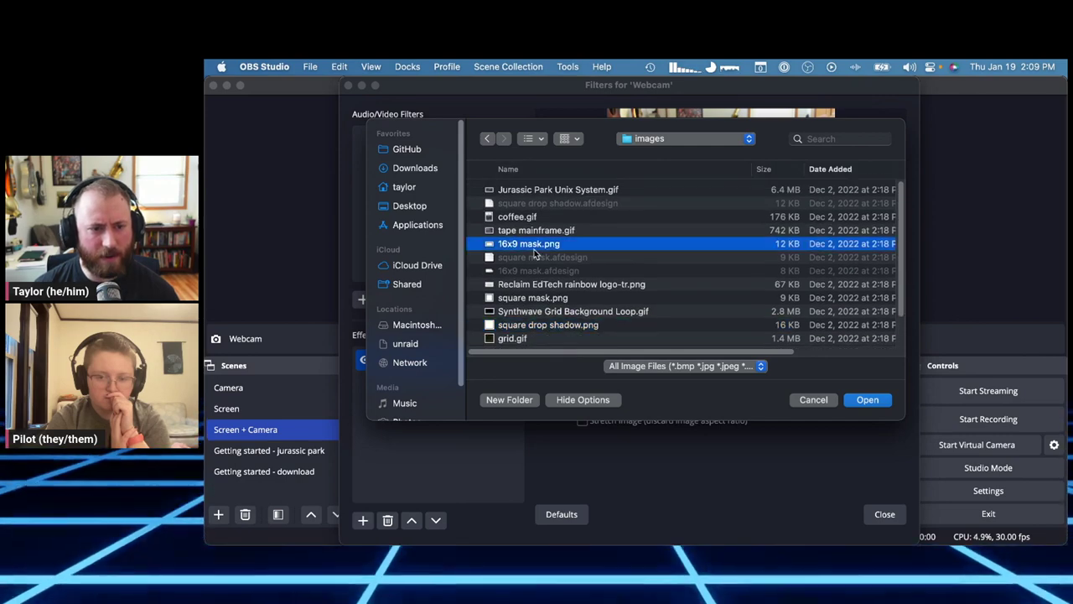
pyautogui.click(867, 400)
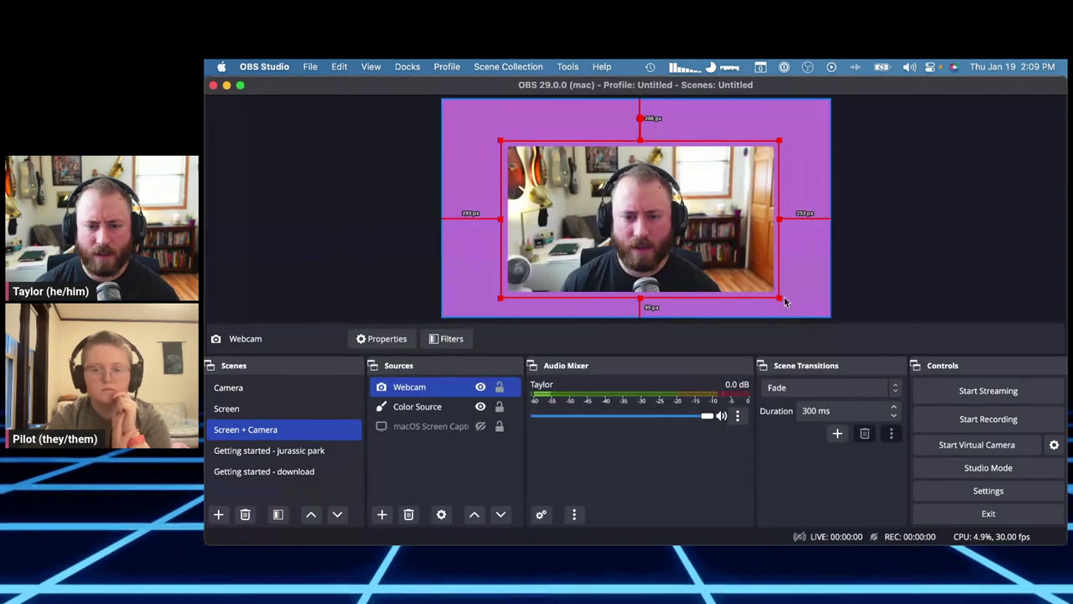
# Step: Enlarge the masked Webcam source to fill the whole canvas, then deselect it
pyautogui.moveTo(501, 298); pyautogui.dragTo(440, 318)
pyautogui.moveTo(780, 141); pyautogui.dragTo(832, 95)
pyautogui.moveTo(831, 98); pyautogui.dragTo(834, 103)
pyautogui.click(898, 149)
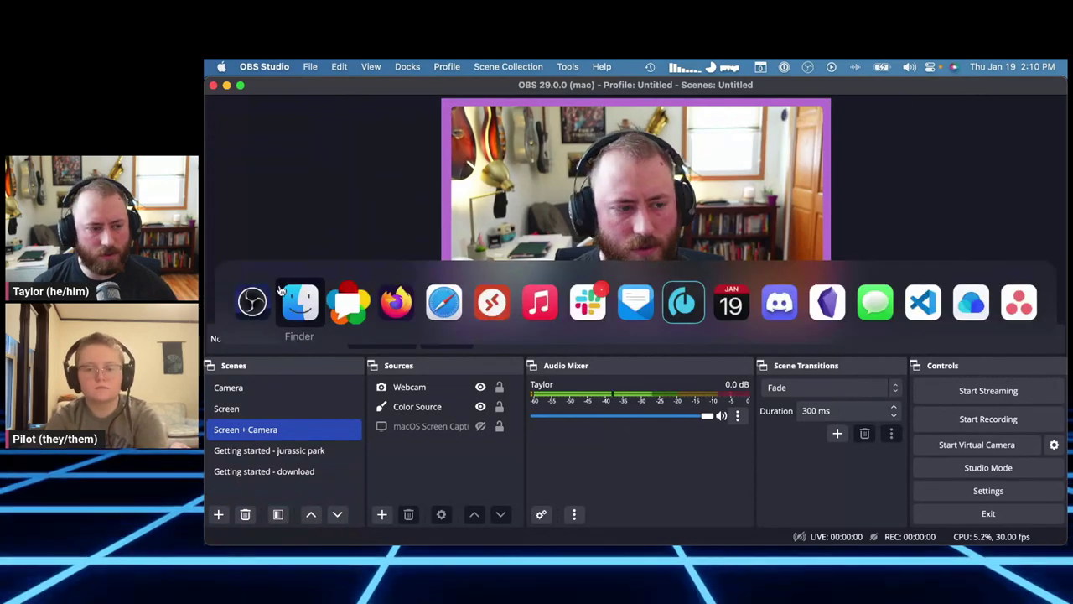
# Step: Switch to Finder and open the images folder inside the iCloud Drive OBS folder in a new window
pyautogui.click(299, 299)
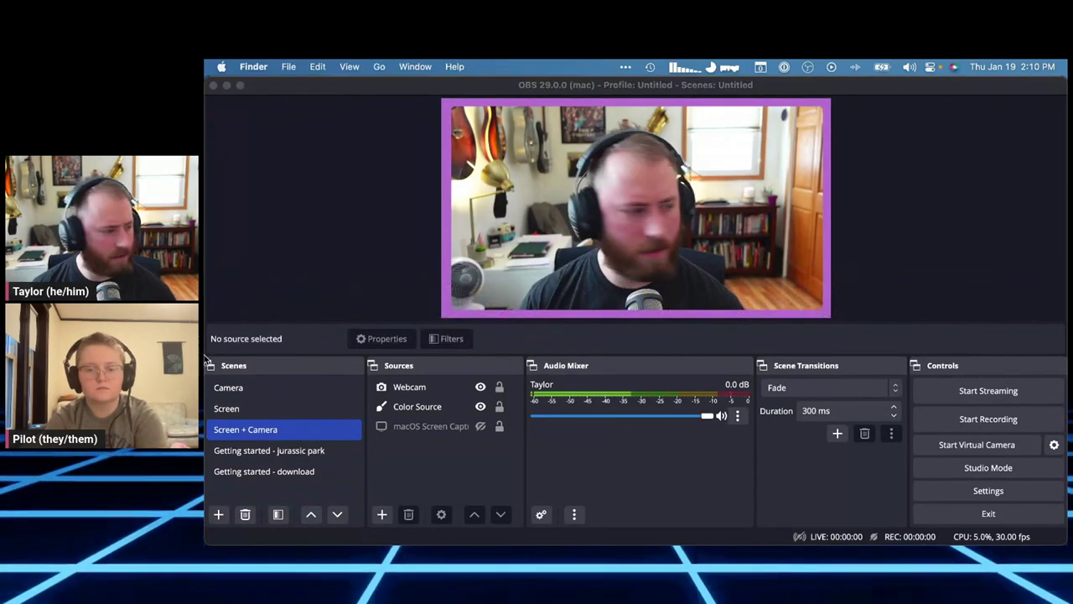
pyautogui.click(848, 314)
pyautogui.click(374, 225)
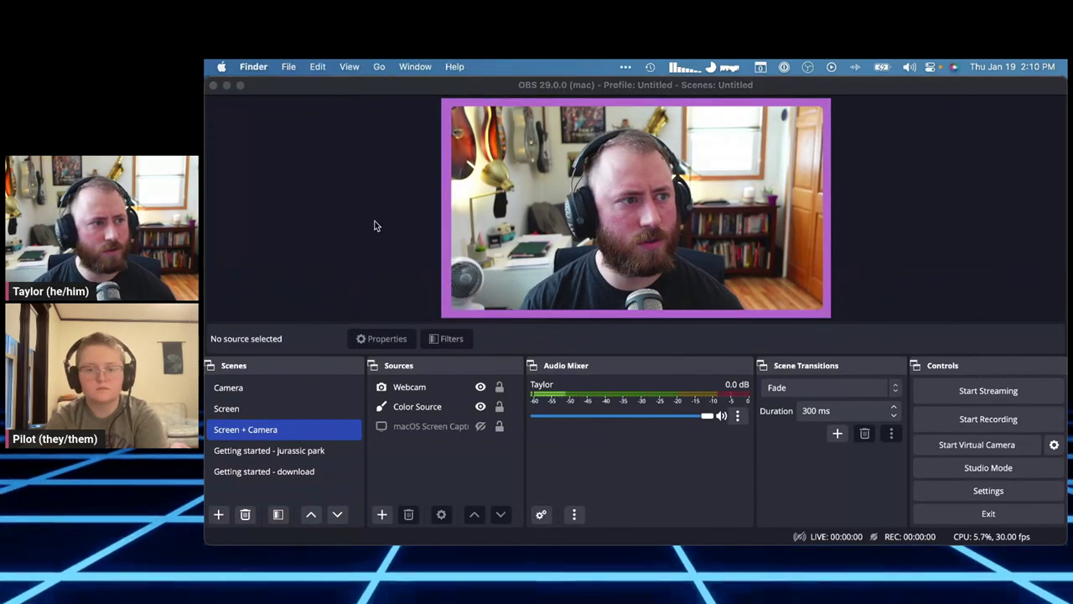
pyautogui.press('super+n')
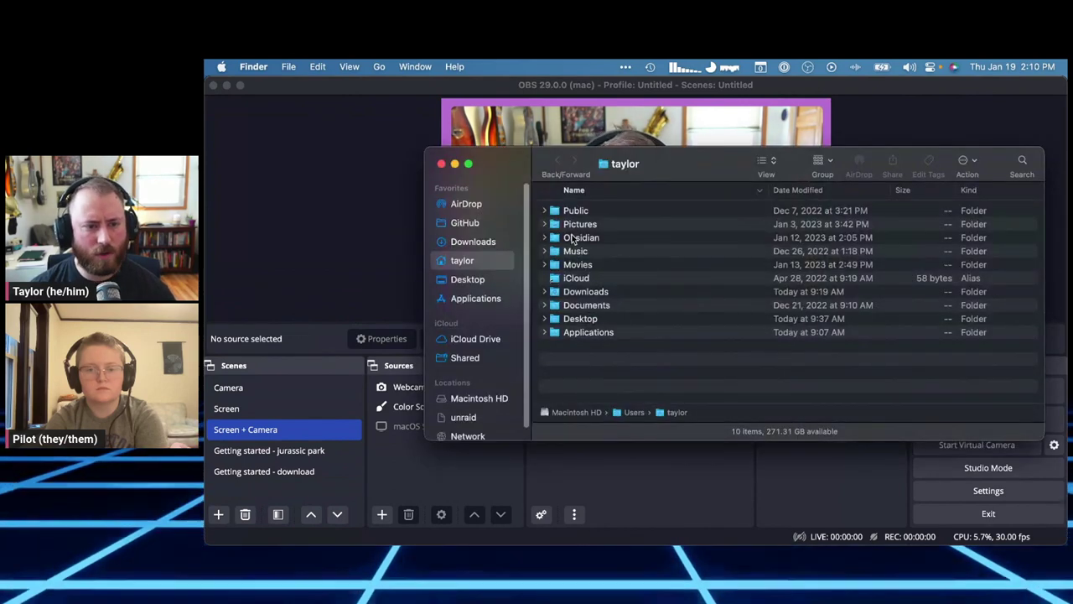
pyautogui.doubleClick(572, 277)
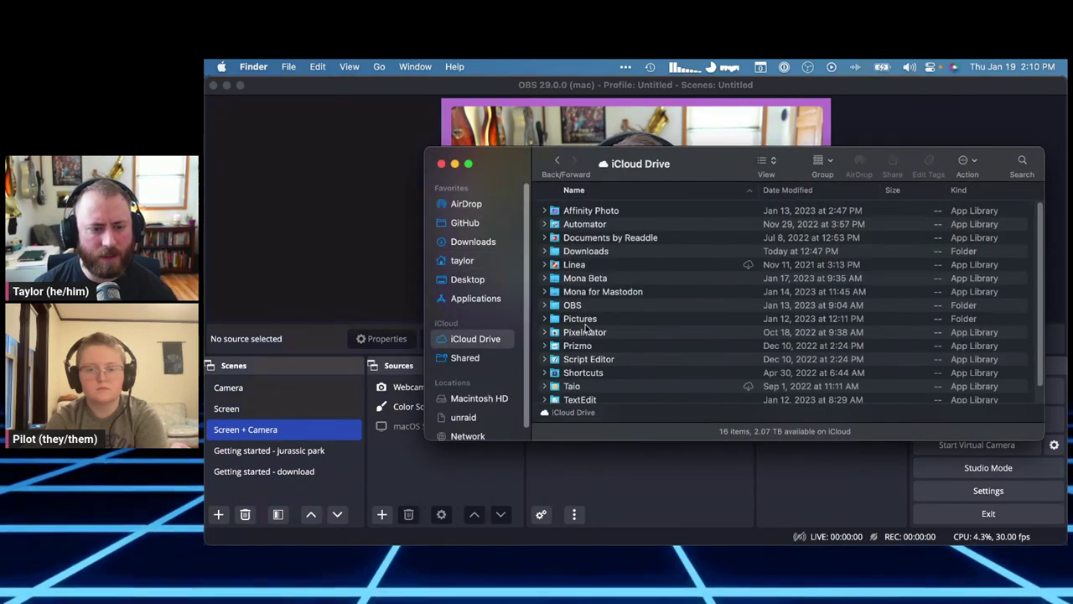
pyautogui.doubleClick(574, 305)
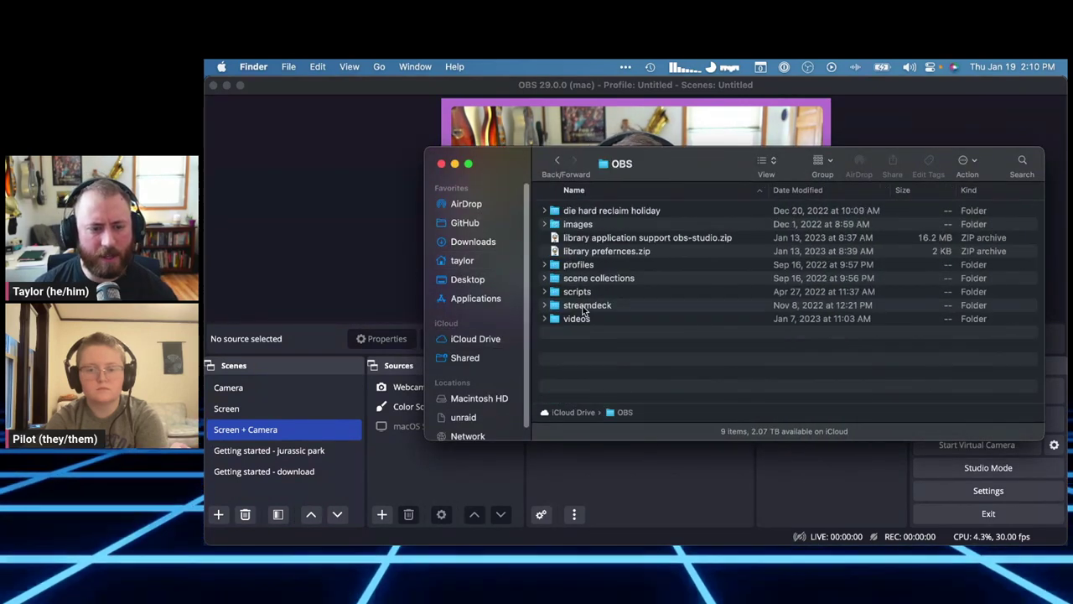
pyautogui.doubleClick(577, 224)
# Step: Preview 16x9 mask.png to examine its shape, then select 16x9 drop shadow.png in the images folder
pyautogui.click(598, 251)
pyautogui.press('space')
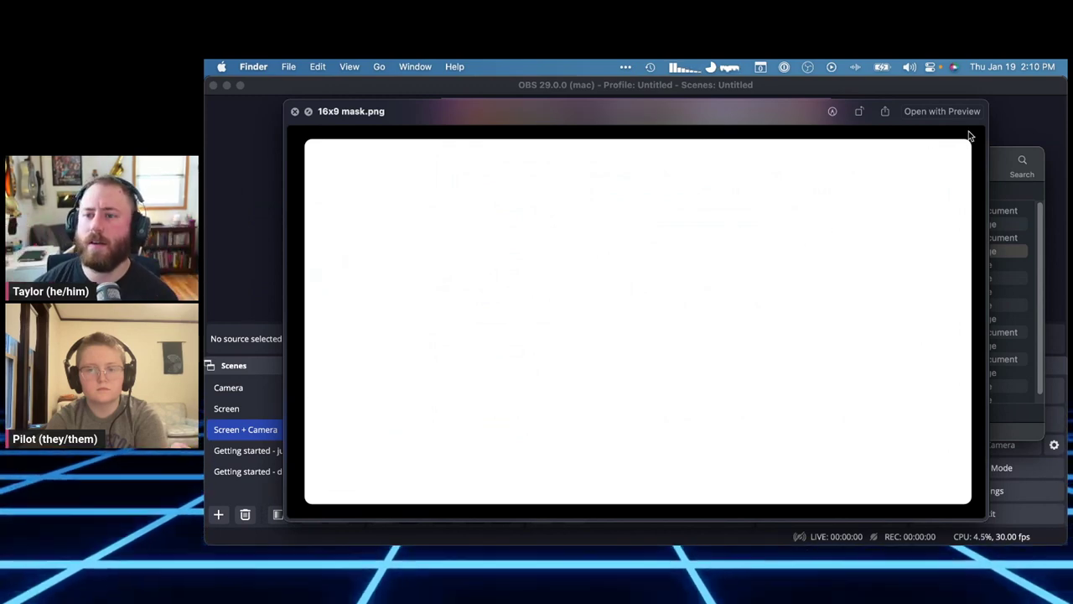
pyautogui.press('space')
pyautogui.moveTo(701, 165); pyautogui.dragTo(727, 217)
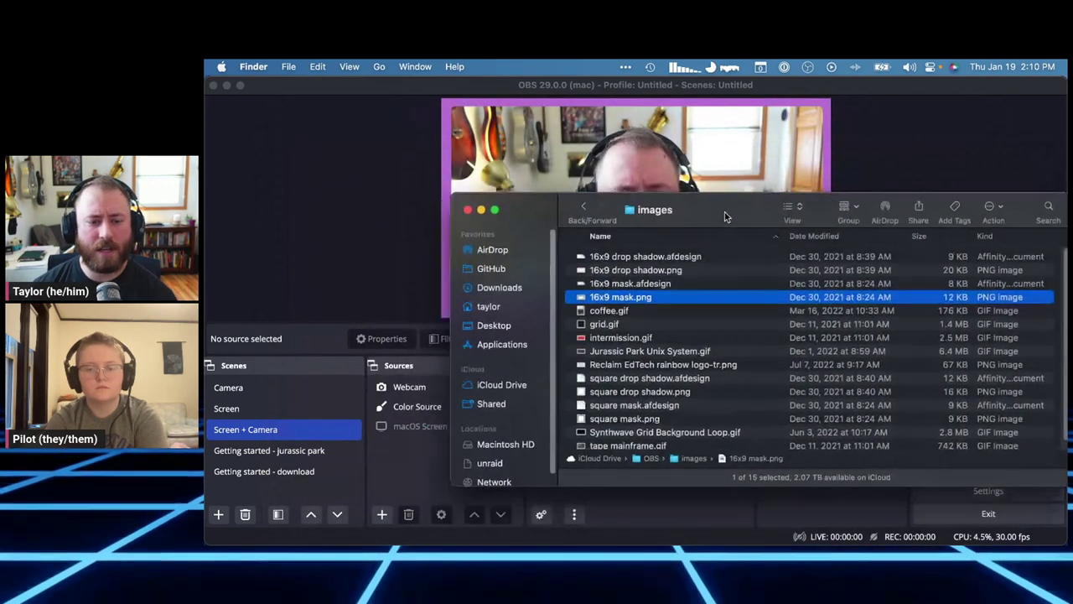
pyautogui.click(664, 272)
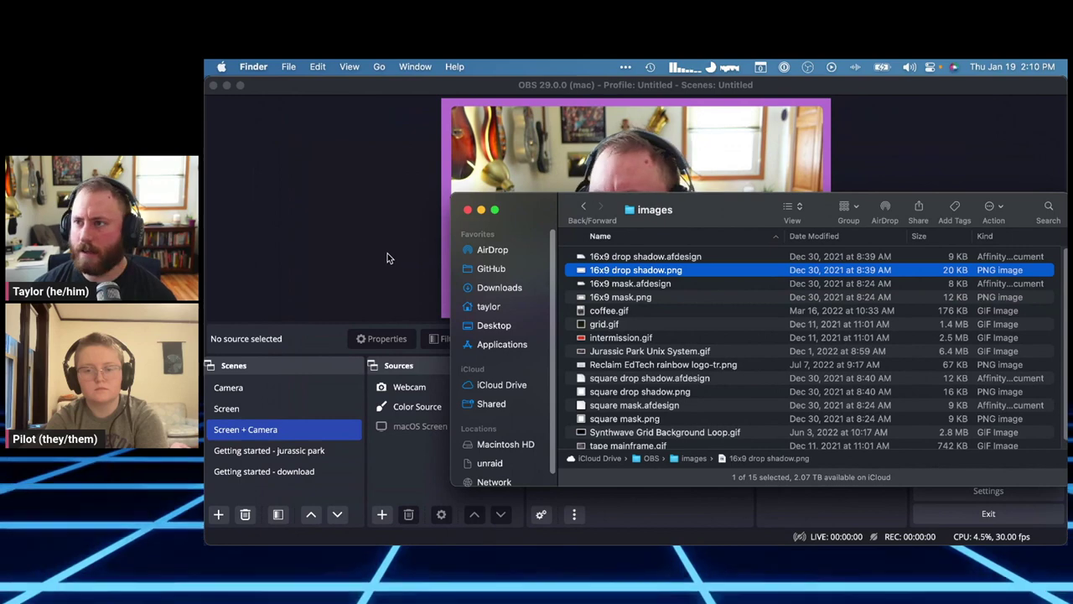
# Step: Return to OBS and switch to the Camera scene to check the mask on its Webcam source
pyautogui.click(387, 257)
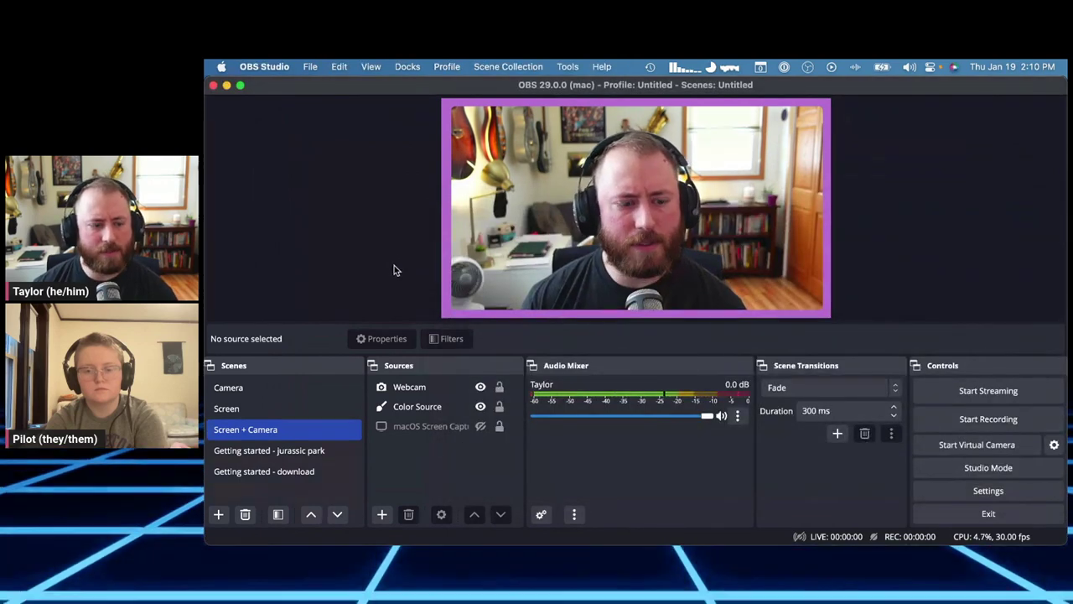
pyautogui.click(327, 387)
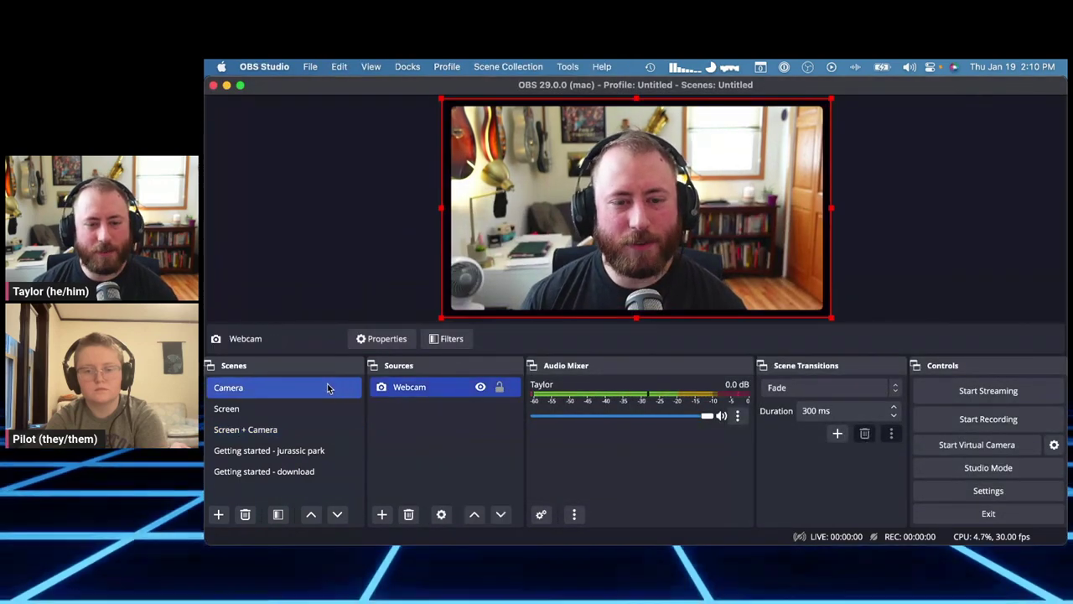
pyautogui.click(356, 312)
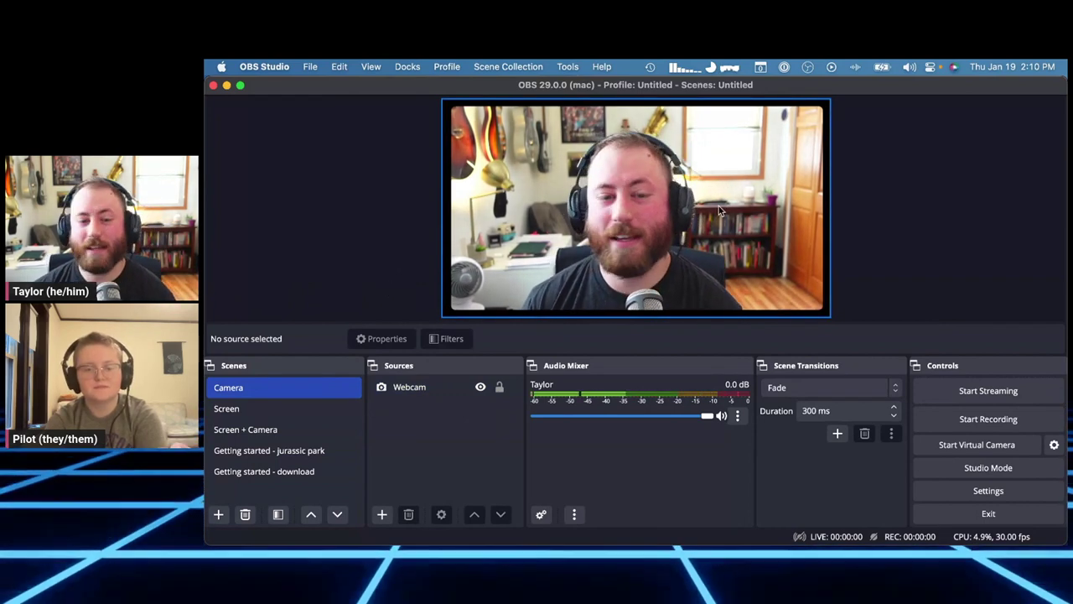
# Step: Remove the Webcam source from the Screen + Camera scene
pyautogui.click(719, 205)
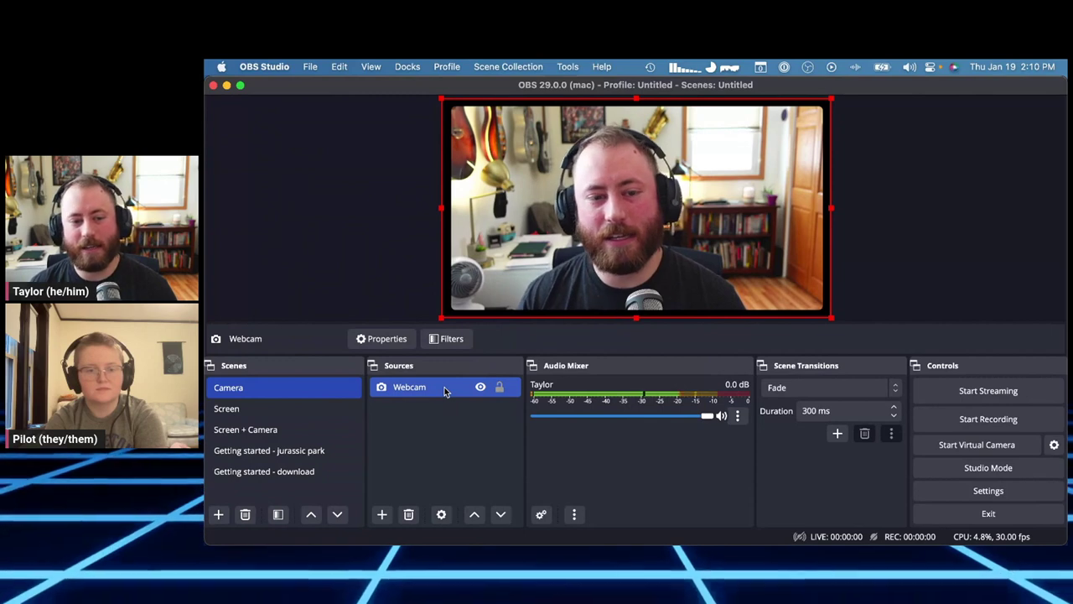
pyautogui.click(295, 431)
pyautogui.click(388, 389)
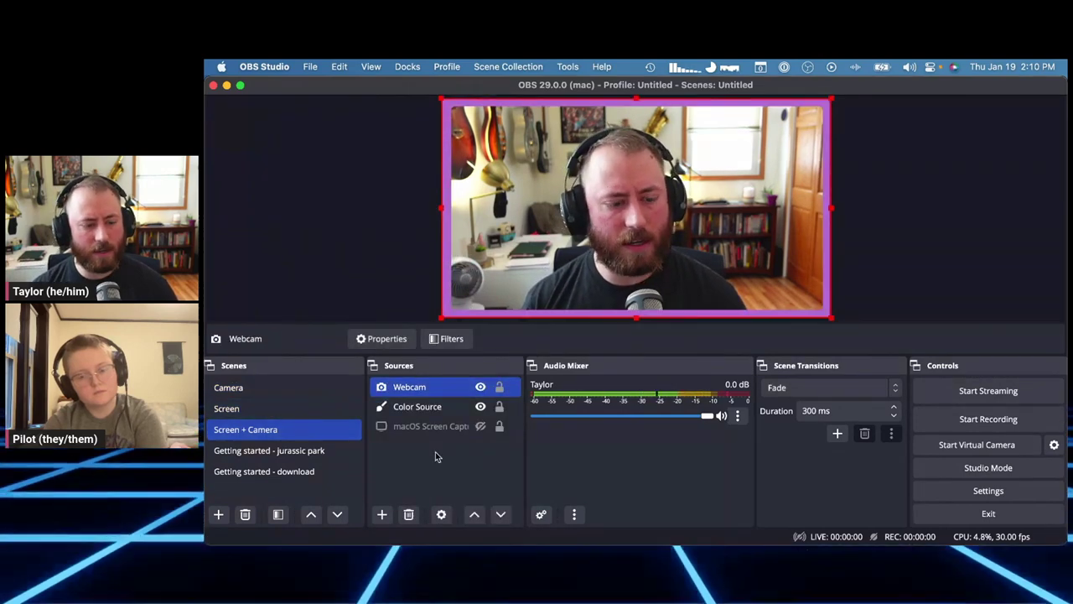
pyautogui.keyDown('super'); pyautogui.click(442, 425); pyautogui.keyUp('super')
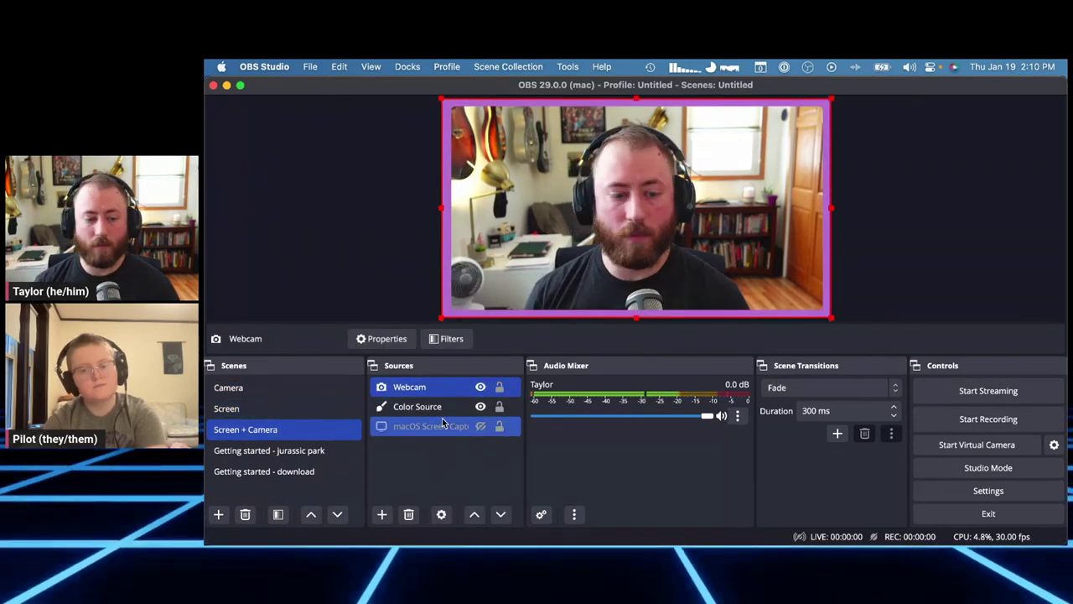
pyautogui.click(441, 408)
pyautogui.click(435, 391)
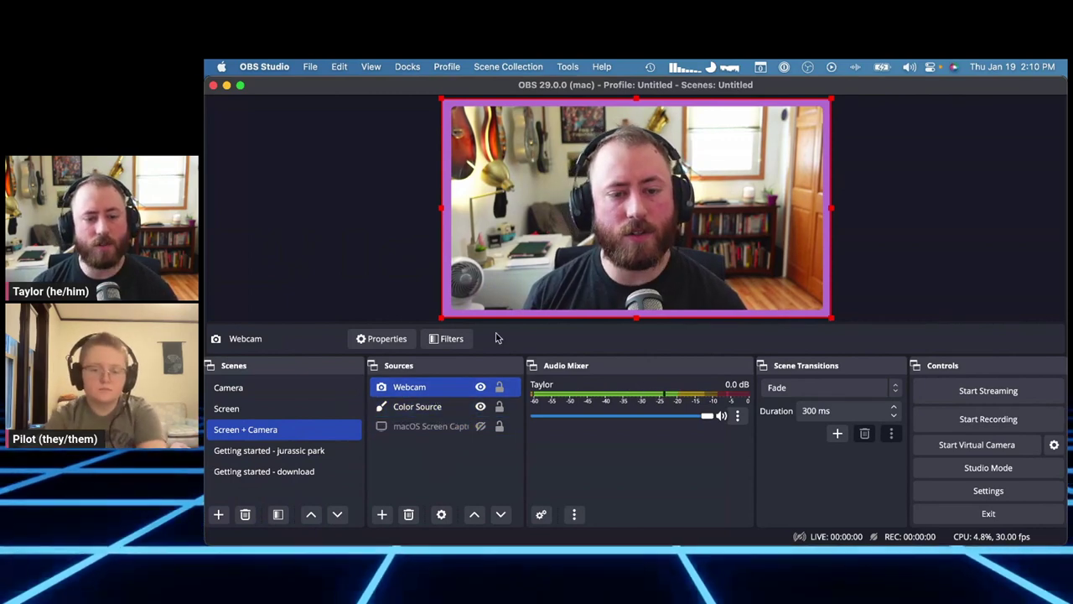
pyautogui.click(410, 514)
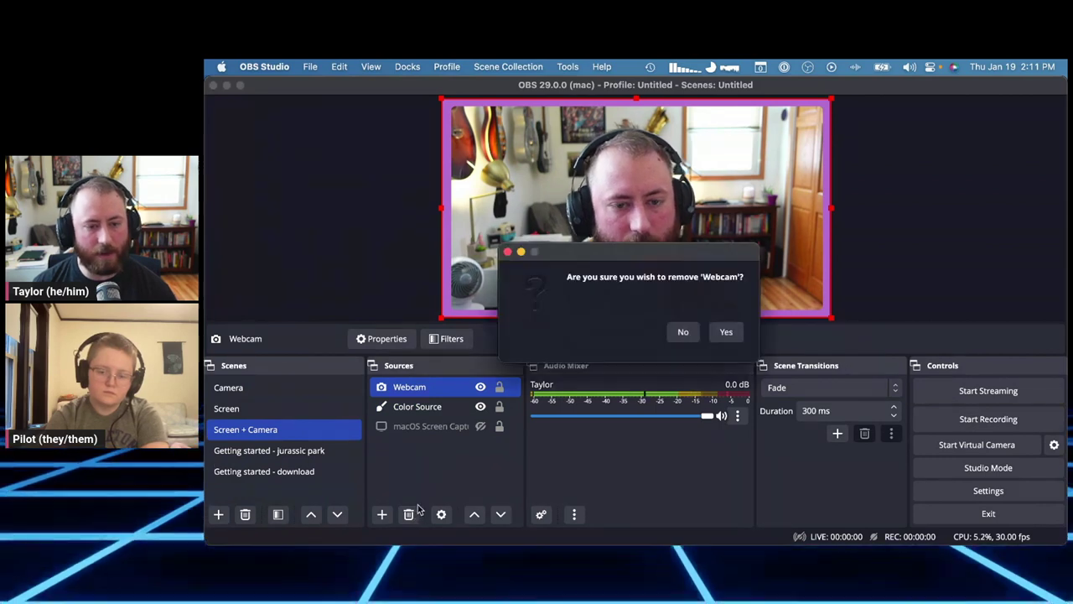
pyautogui.click(726, 332)
# Step: Add the existing Camera scene as a source in Screen + Camera and scale it down toward the canvas's lower-right corner
pyautogui.click(383, 514)
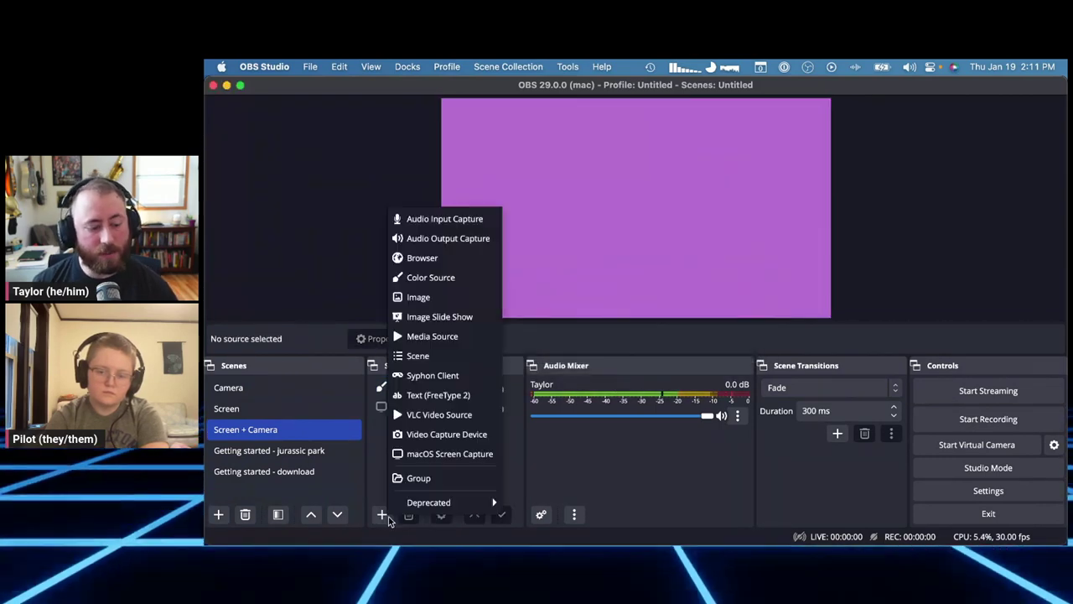
pyautogui.click(470, 358)
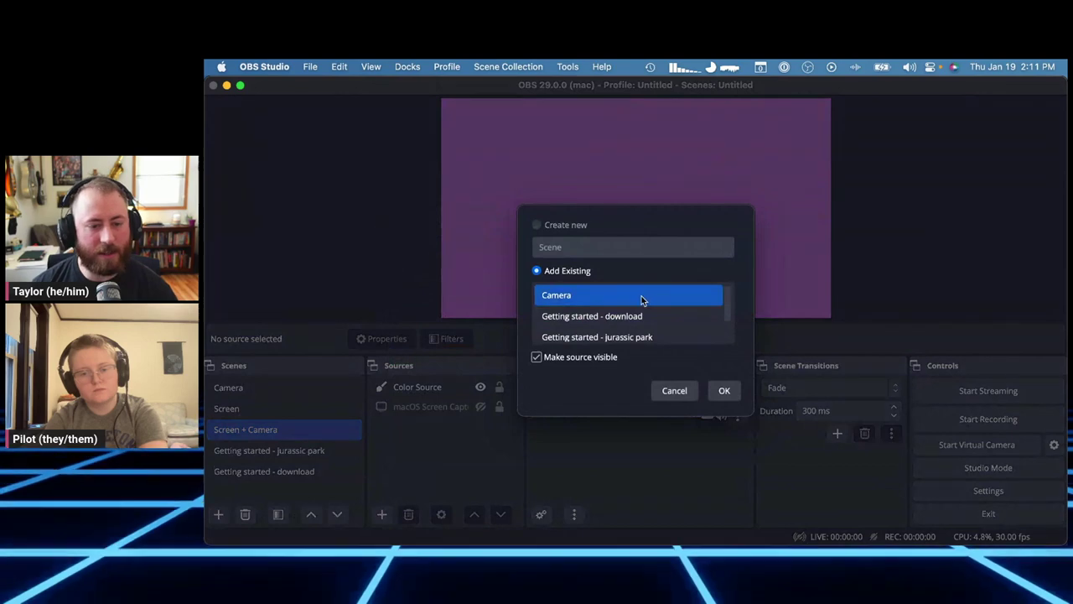
pyautogui.click(725, 390)
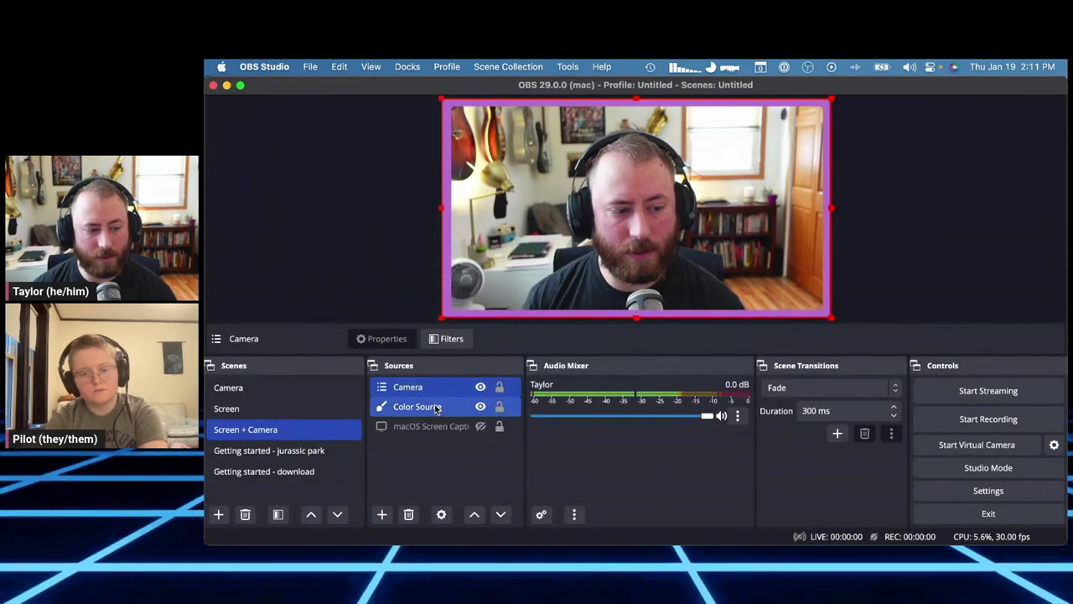
pyautogui.moveTo(441, 100); pyautogui.dragTo(475, 116)
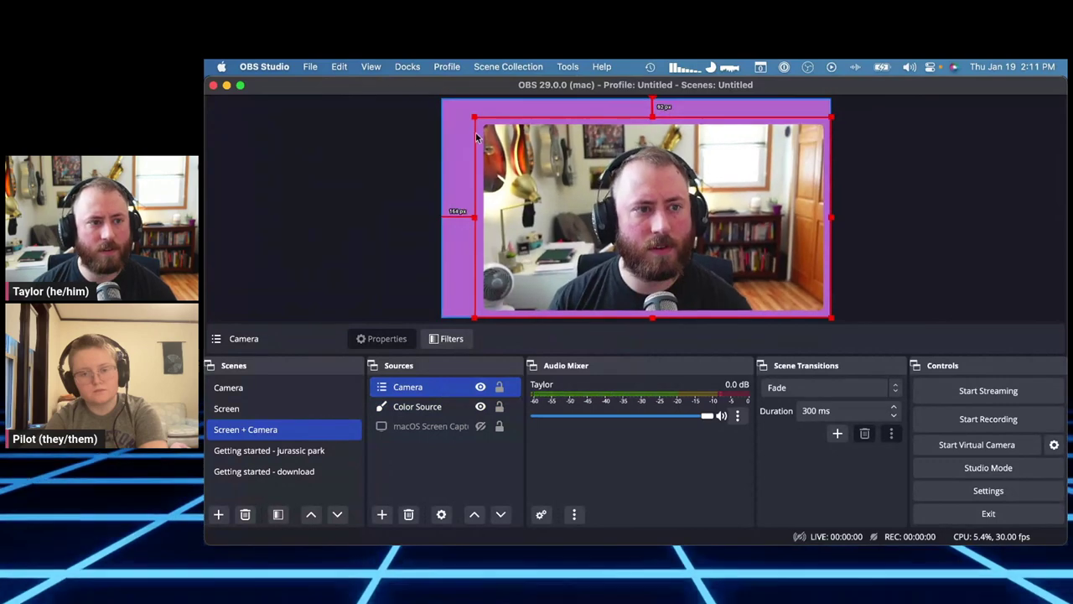
# Step: Remove the Image Mask/Blend filter from the Webcam source in the Camera scene
pyautogui.click(285, 388)
pyautogui.rightClick(435, 387)
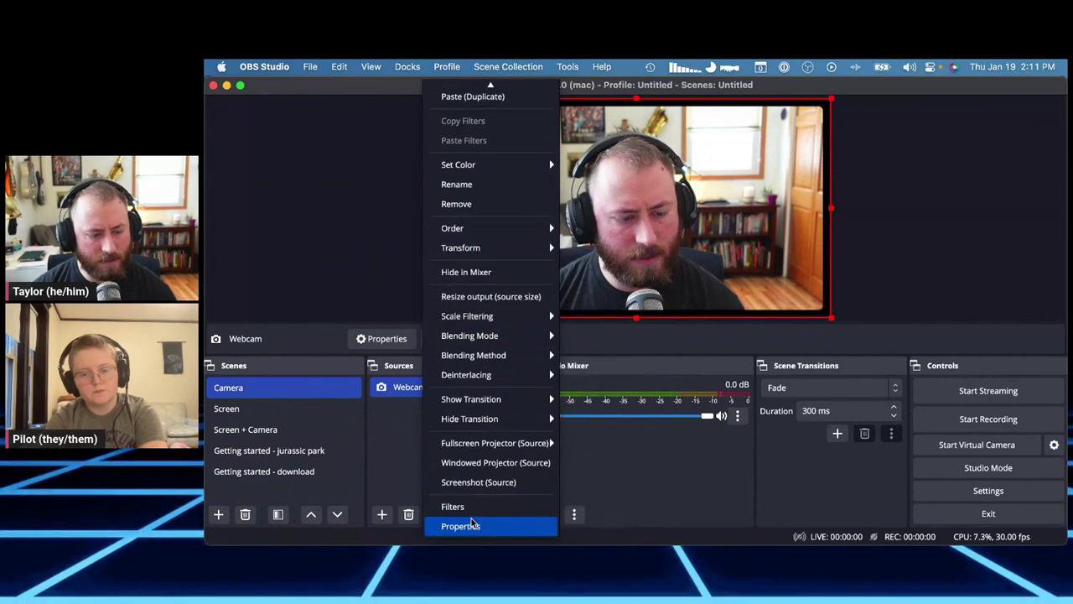
pyautogui.click(461, 524)
pyautogui.press('Escape')
pyautogui.rightClick(436, 386)
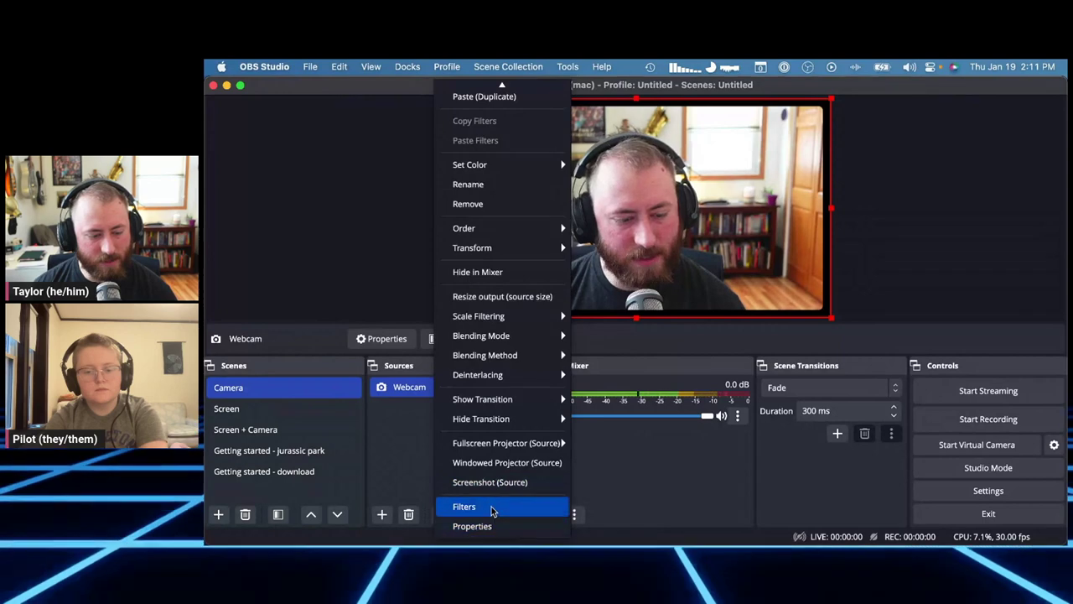
pyautogui.click(490, 507)
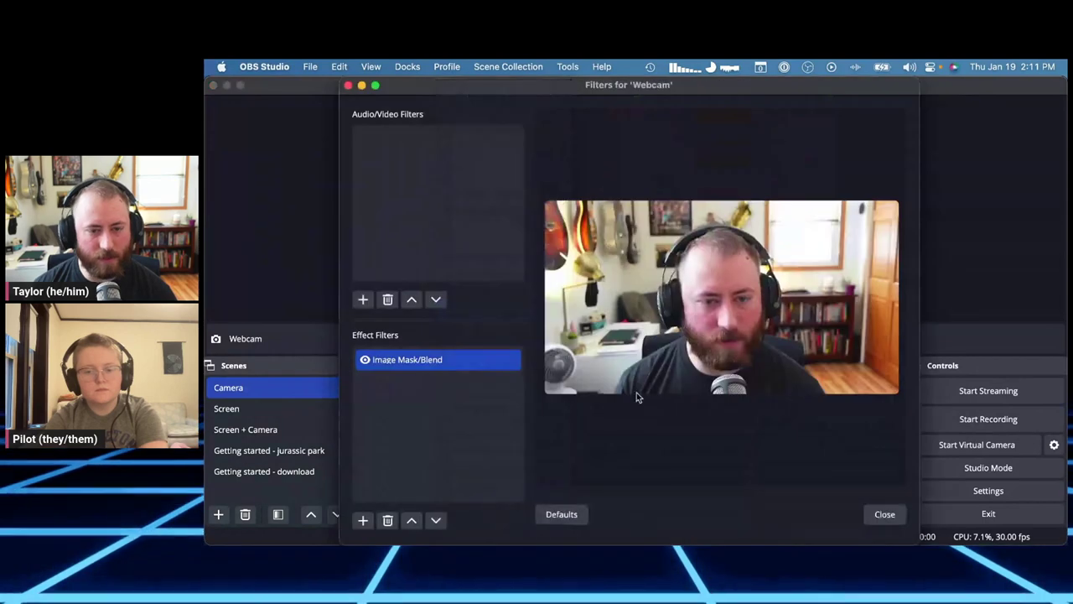
pyautogui.click(387, 520)
pyautogui.click(730, 331)
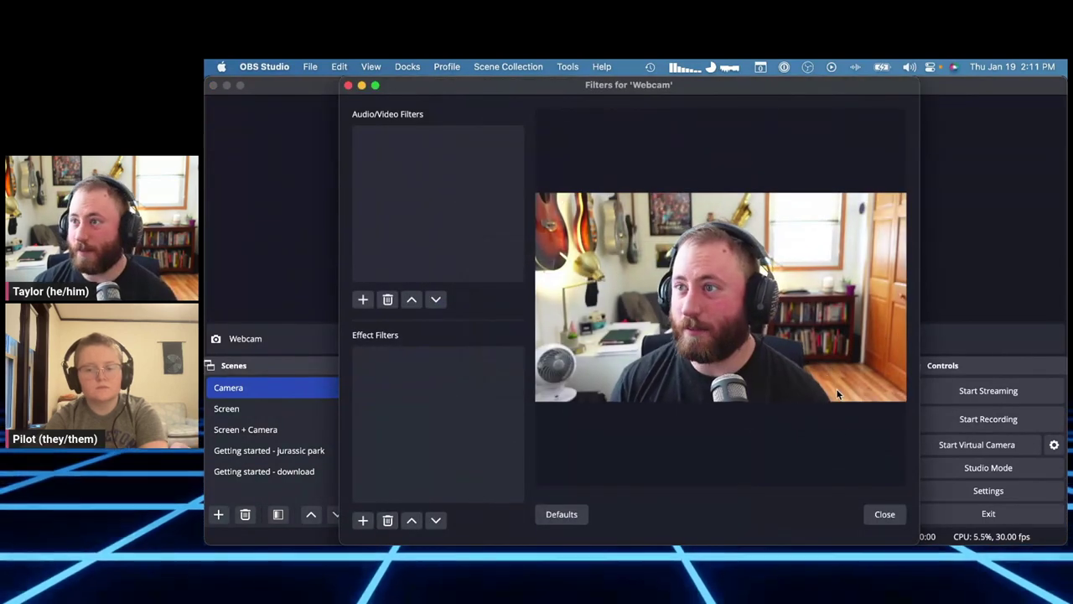
pyautogui.click(885, 514)
# Step: Return to the Screen + Camera scene and move the Camera source up and left, away from the canvas corner
pyautogui.click(307, 414)
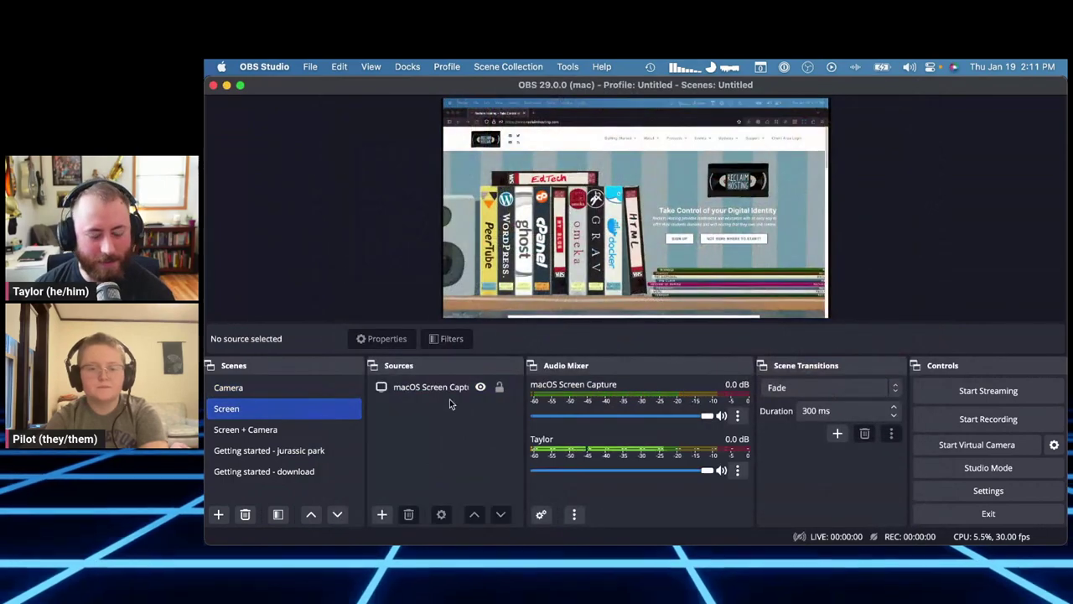
pyautogui.click(312, 425)
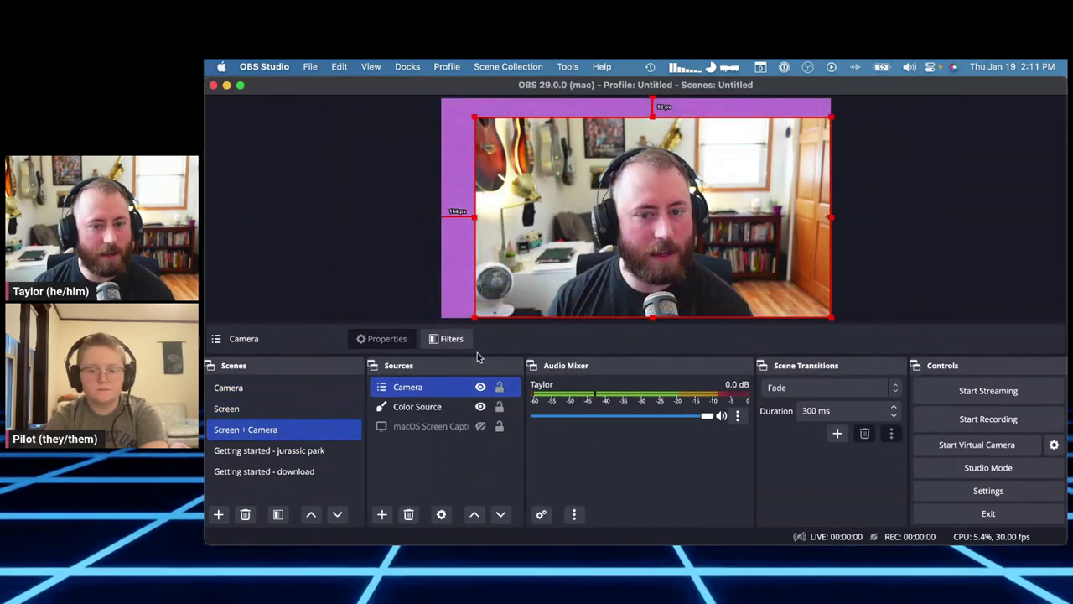
pyautogui.moveTo(506, 292); pyautogui.dragTo(483, 286)
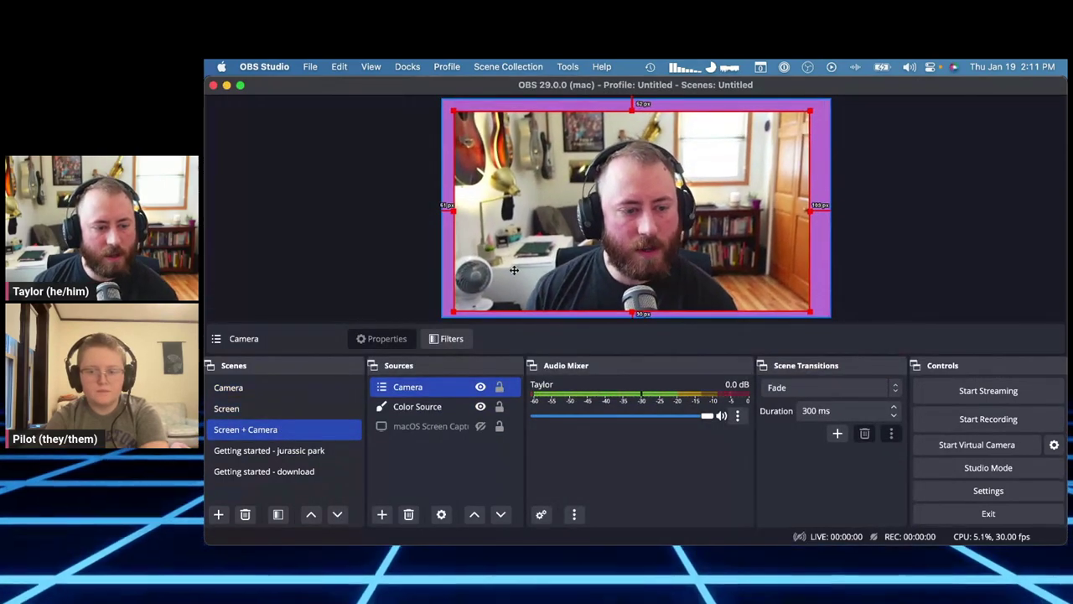
pyautogui.rightClick(411, 392)
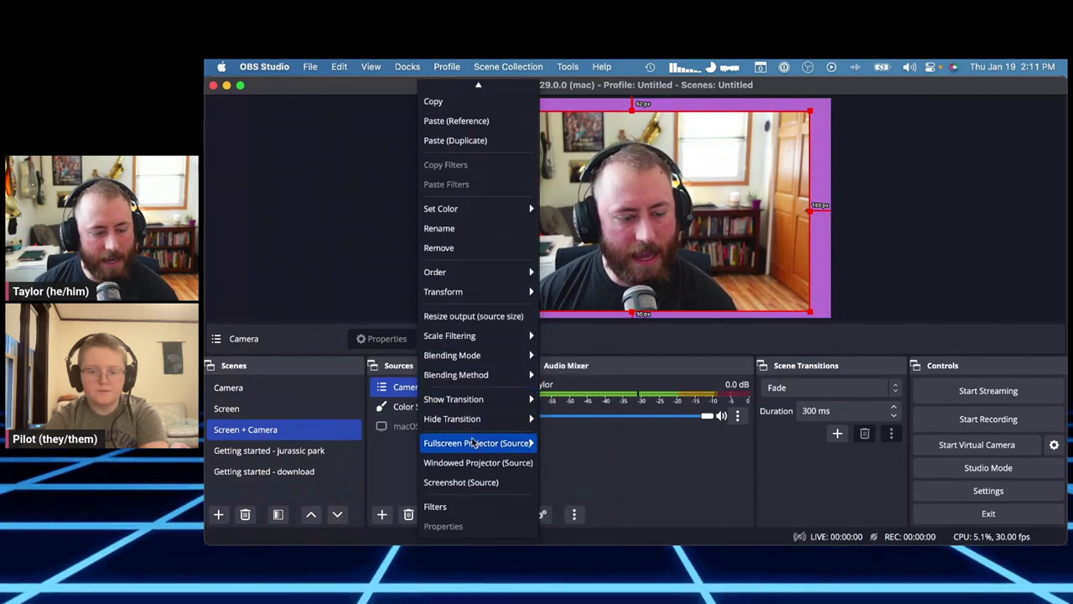
pyautogui.click(435, 506)
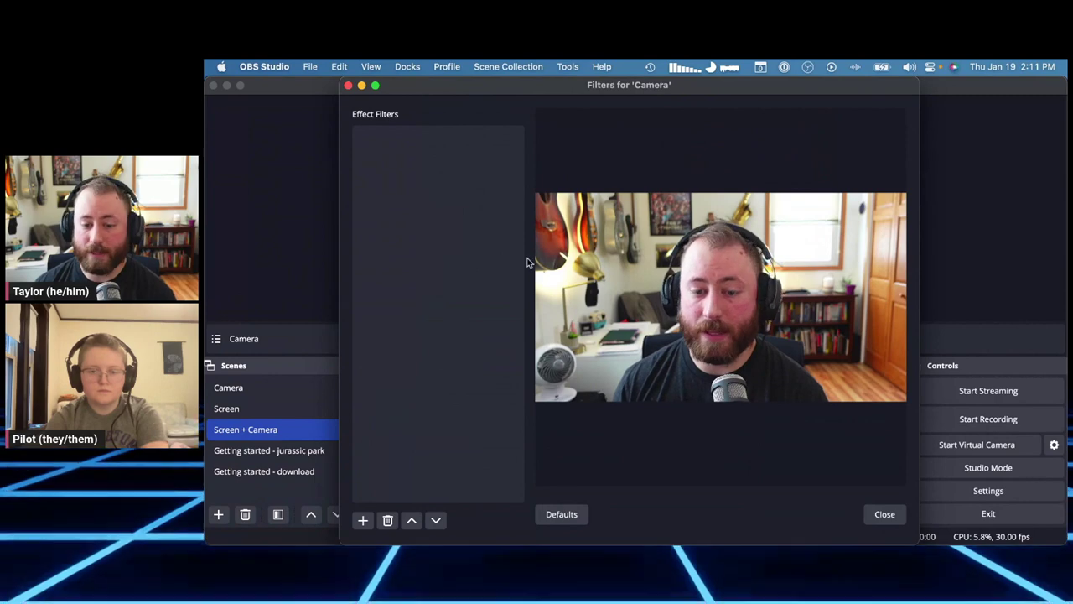
pyautogui.click(363, 521)
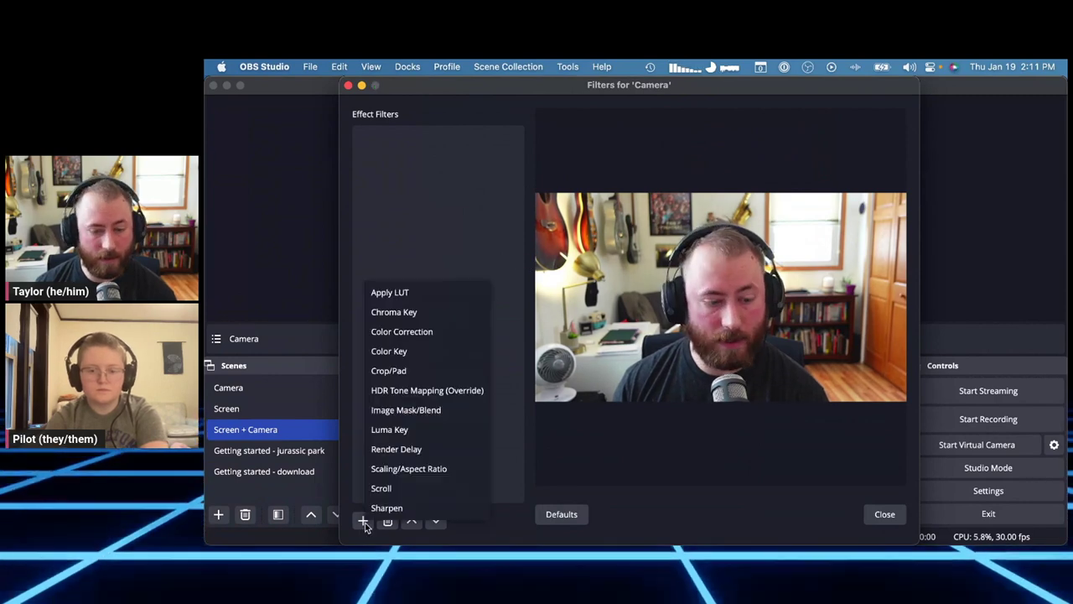
pyautogui.click(417, 410)
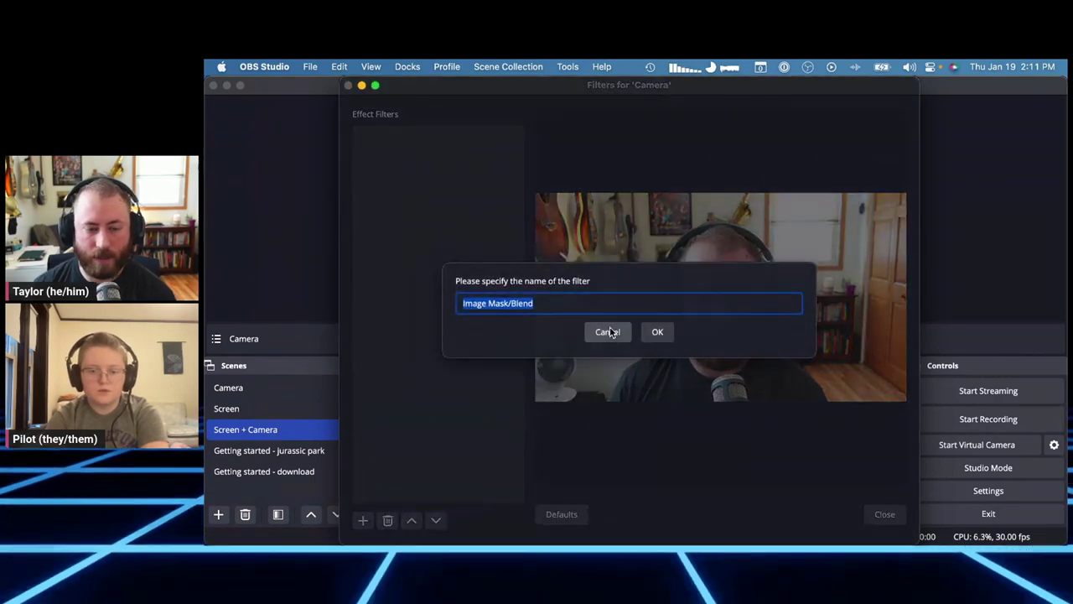
pyautogui.click(610, 328)
pyautogui.click(904, 514)
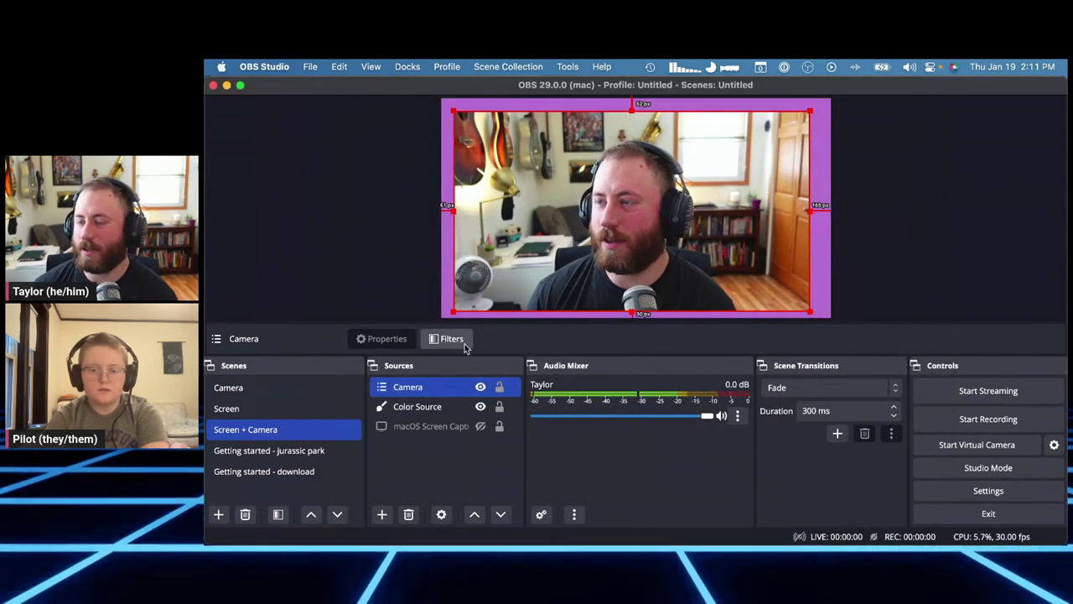
# Step: Remove the nested Camera source from the Screen + Camera scene
pyautogui.click(411, 466)
pyautogui.click(407, 387)
pyautogui.press('Delete')
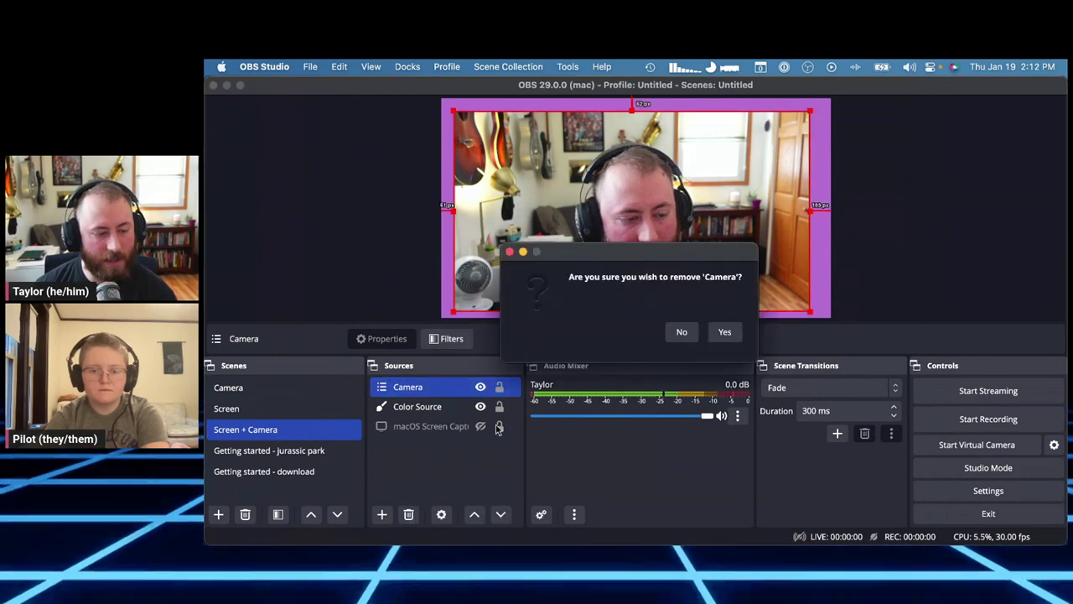
pyautogui.click(723, 332)
pyautogui.click(324, 389)
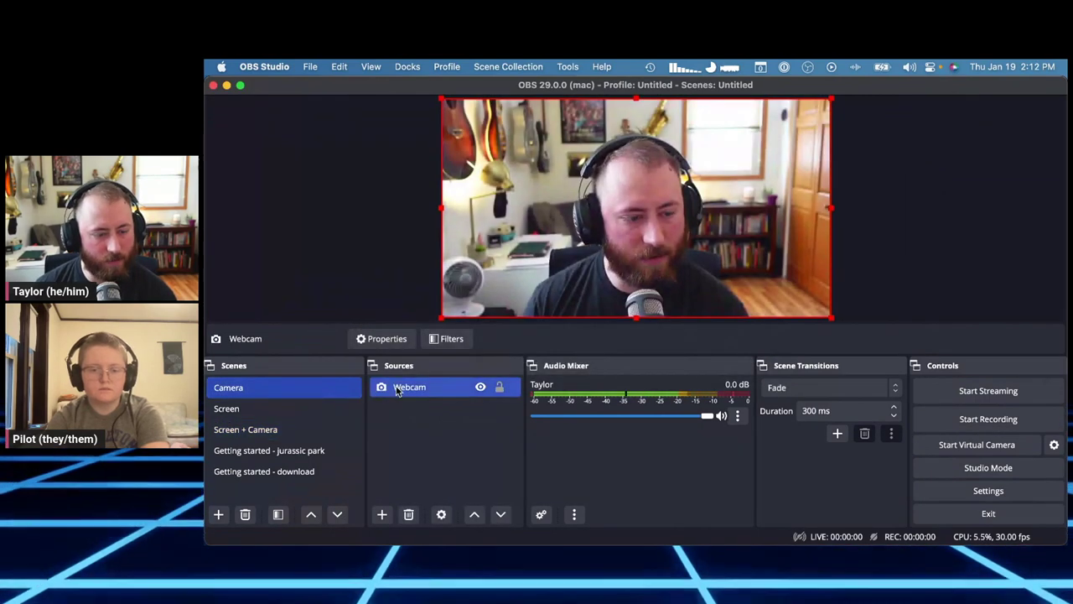
pyautogui.rightClick(398, 388)
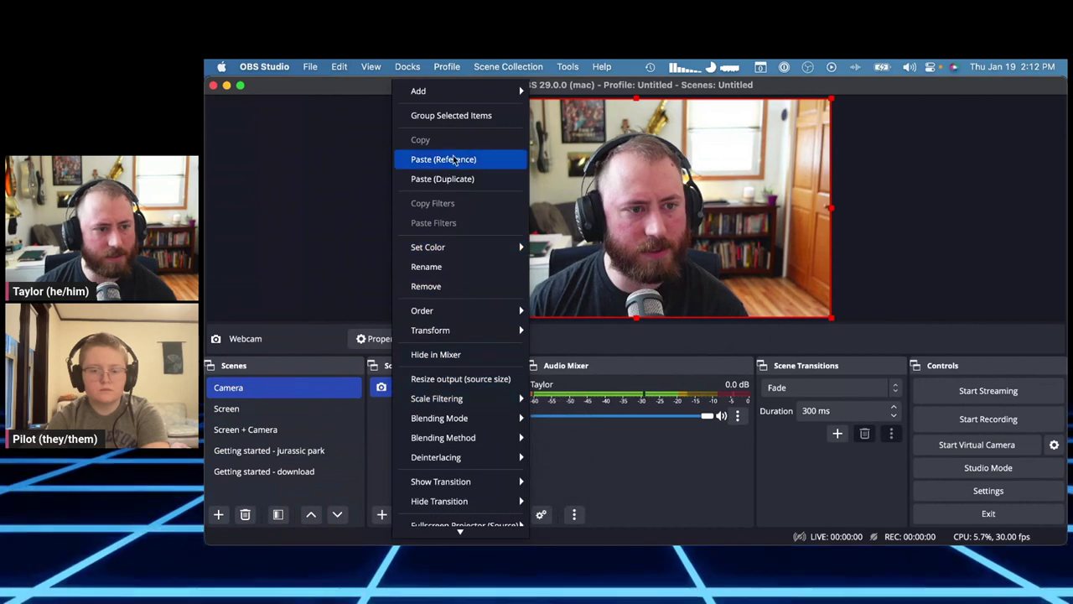
pyautogui.rightClick(388, 390)
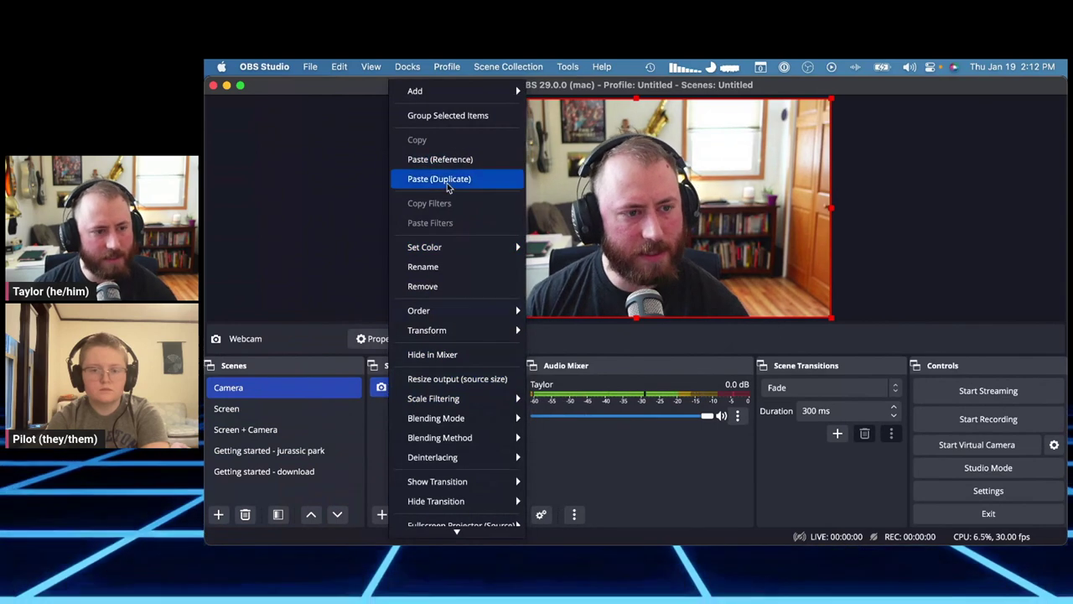
pyautogui.click(386, 394)
pyautogui.click(322, 426)
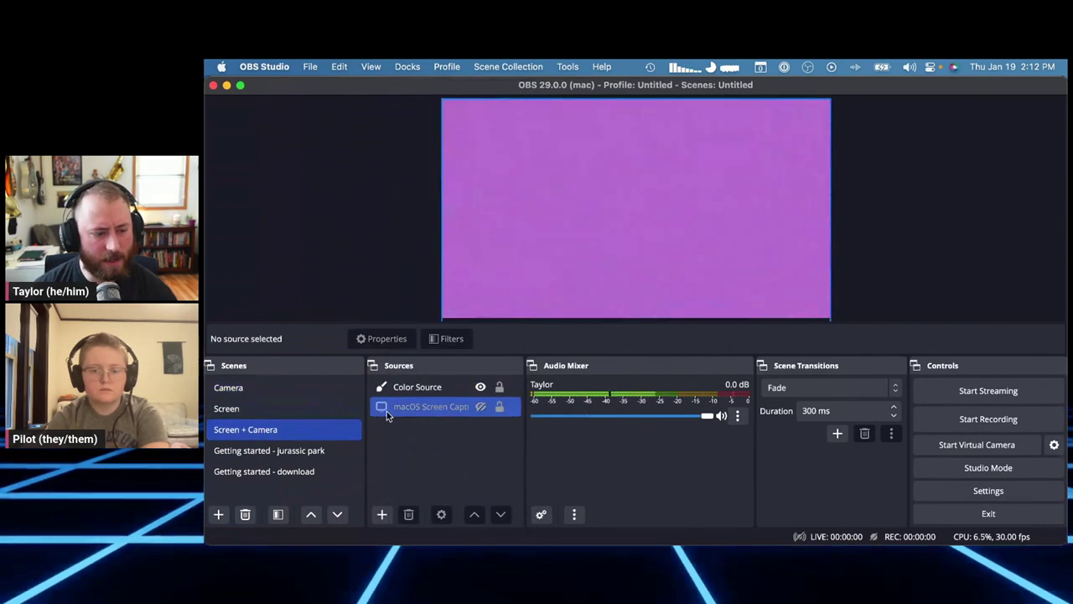
pyautogui.press('Delete')
# Step: Copy the Webcam source from the Camera scene and paste it as a reference into the Screen + Camera scene
pyautogui.click(307, 390)
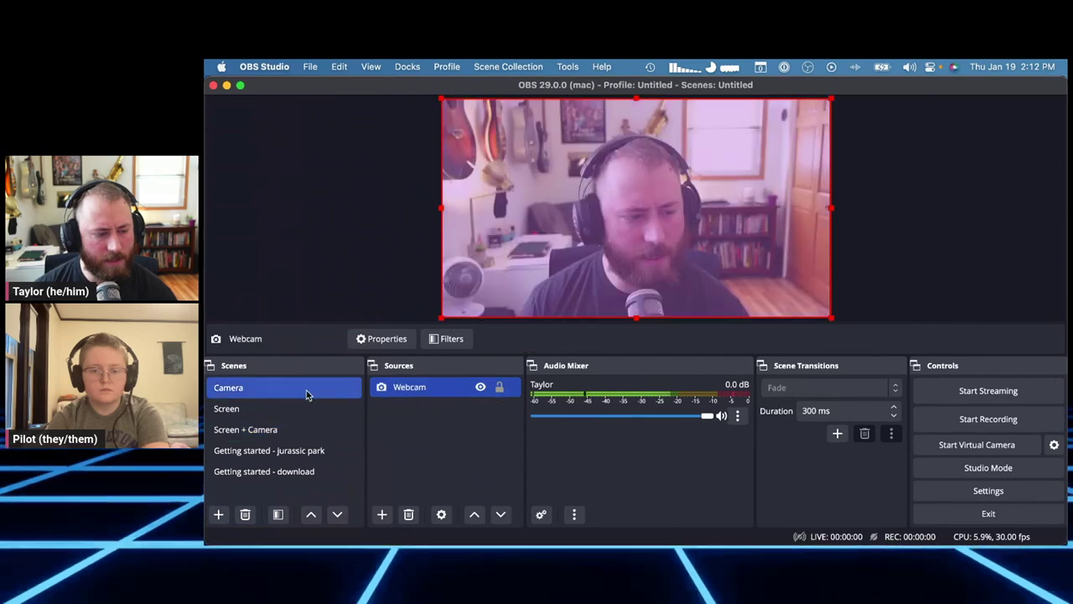
pyautogui.rightClick(415, 388)
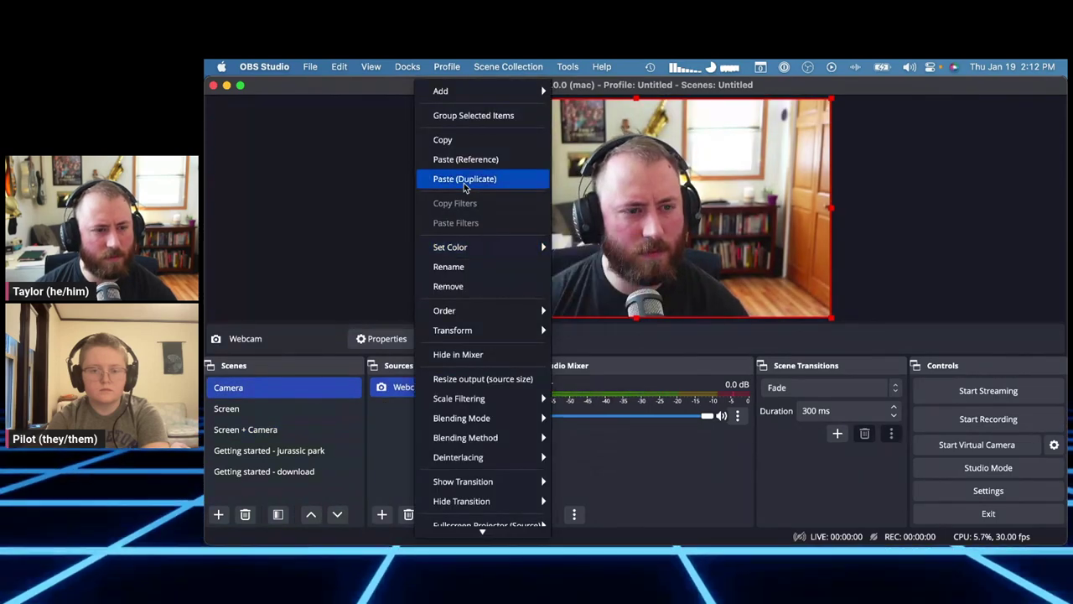
pyautogui.click(444, 140)
pyautogui.click(318, 430)
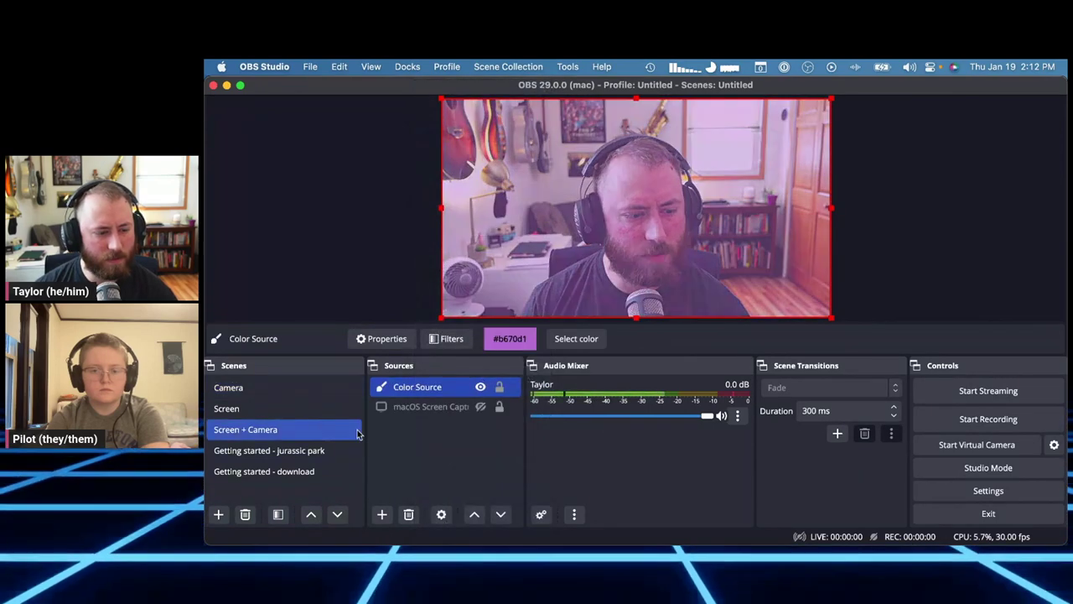
pyautogui.rightClick(395, 433)
pyautogui.click(429, 353)
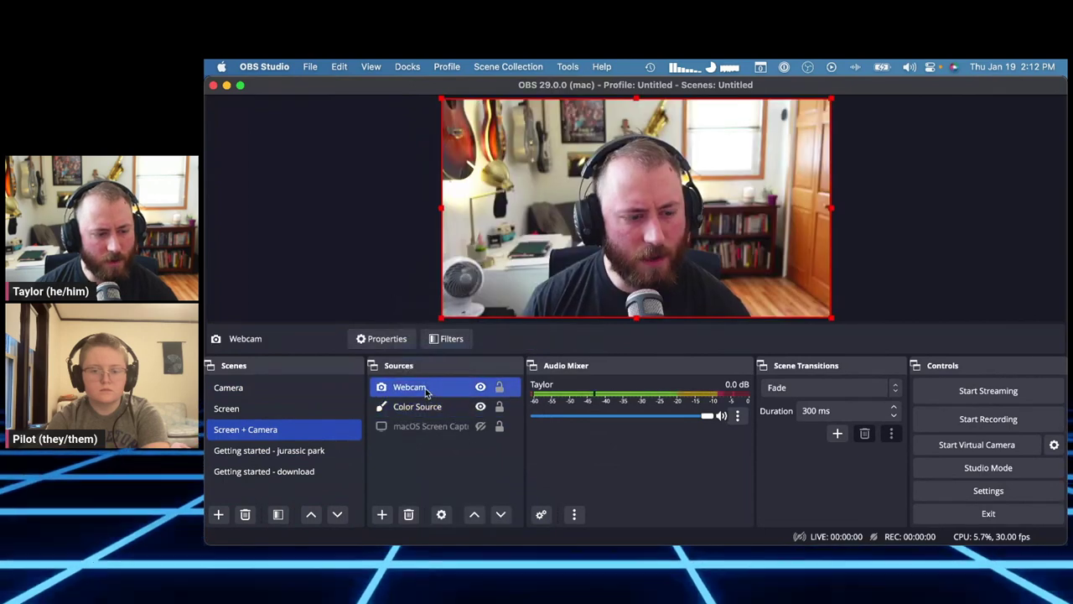
# Step: Add a new group with the default name Group to the Screen + Camera scene
pyautogui.click(404, 476)
pyautogui.click(382, 514)
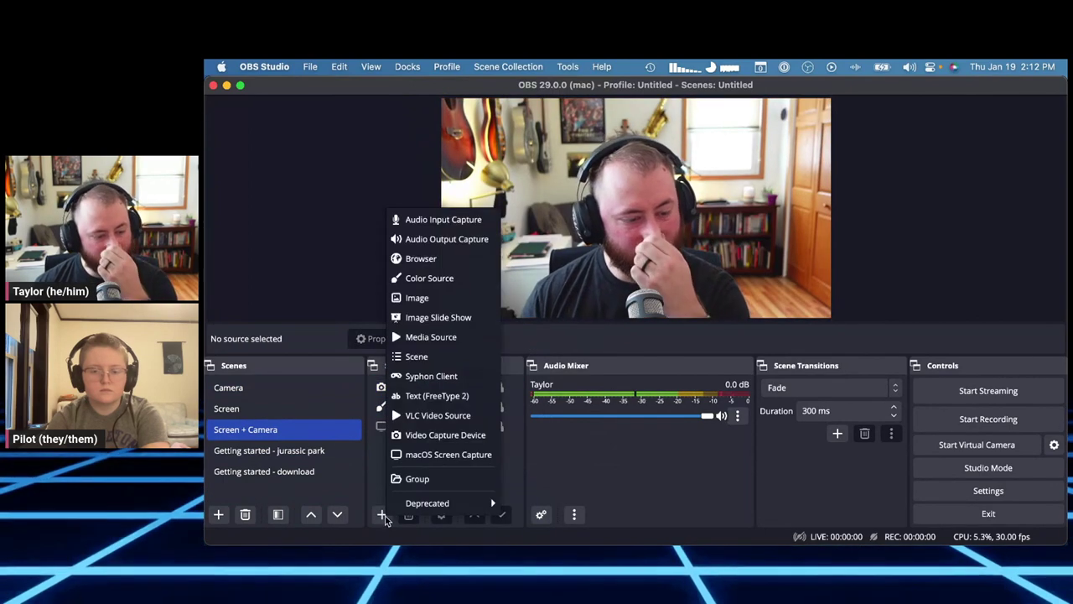
pyautogui.click(423, 481)
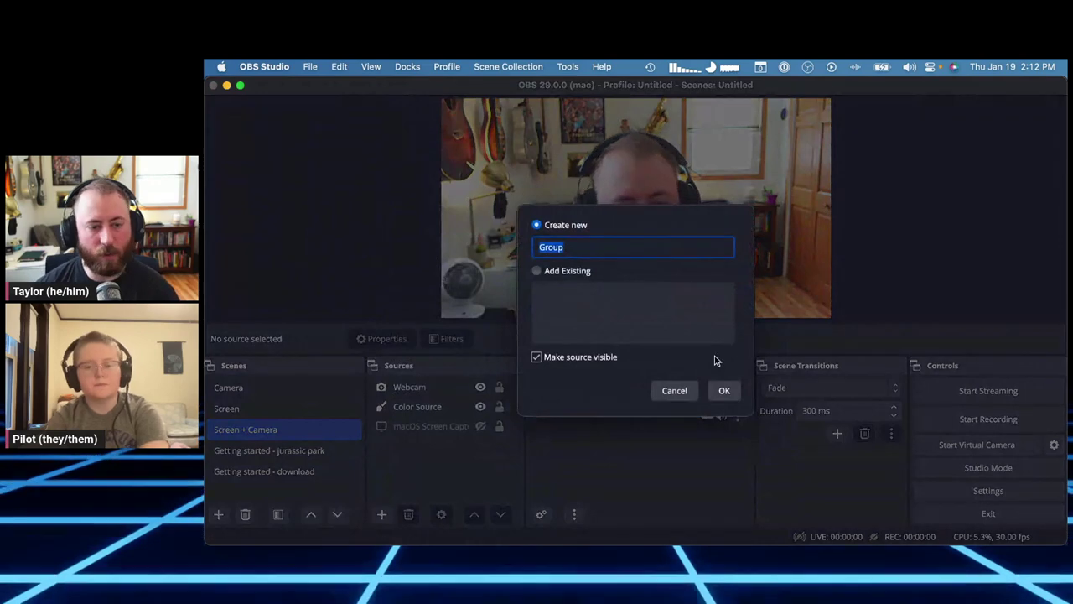
pyautogui.click(725, 390)
# Step: Move the Webcam source into the group, then select the group
pyautogui.keyDown('super'); pyautogui.click(430, 423); pyautogui.keyUp('super')
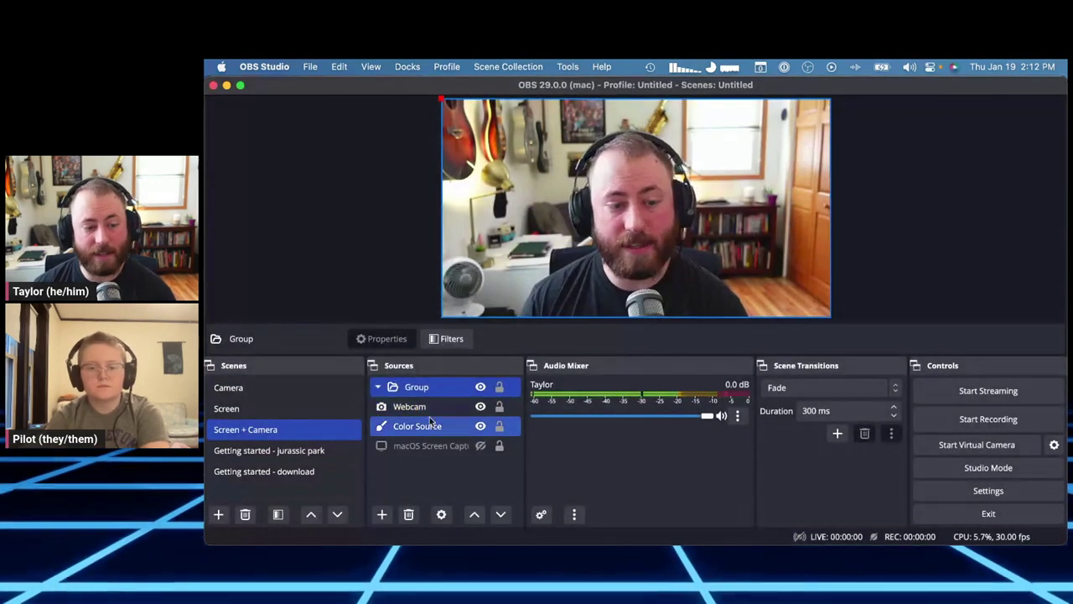
pyautogui.click(433, 407)
pyautogui.moveTo(437, 400); pyautogui.dragTo(432, 392)
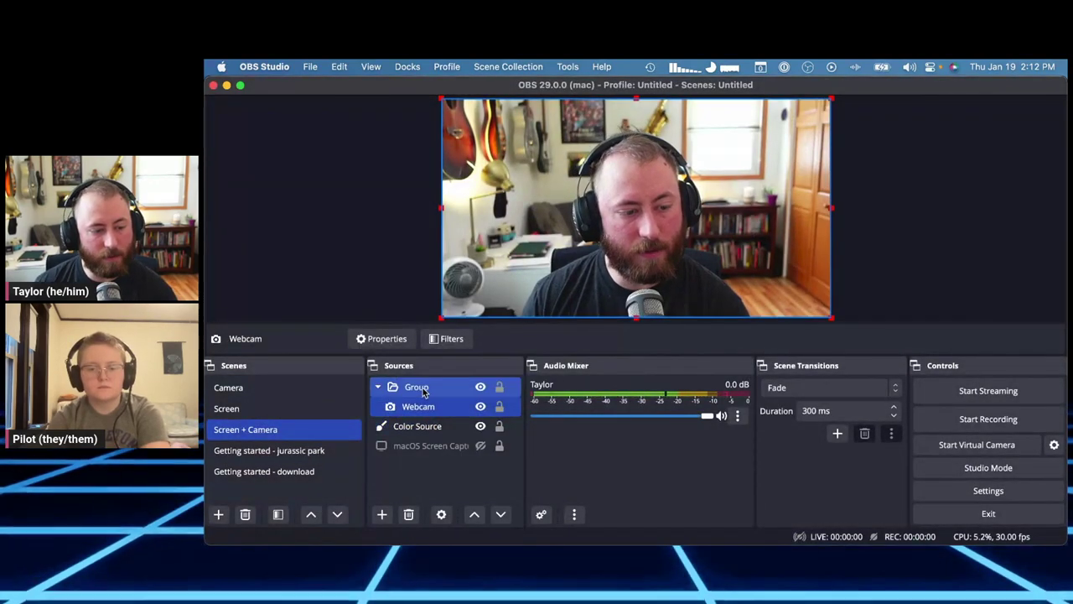
pyautogui.click(417, 387)
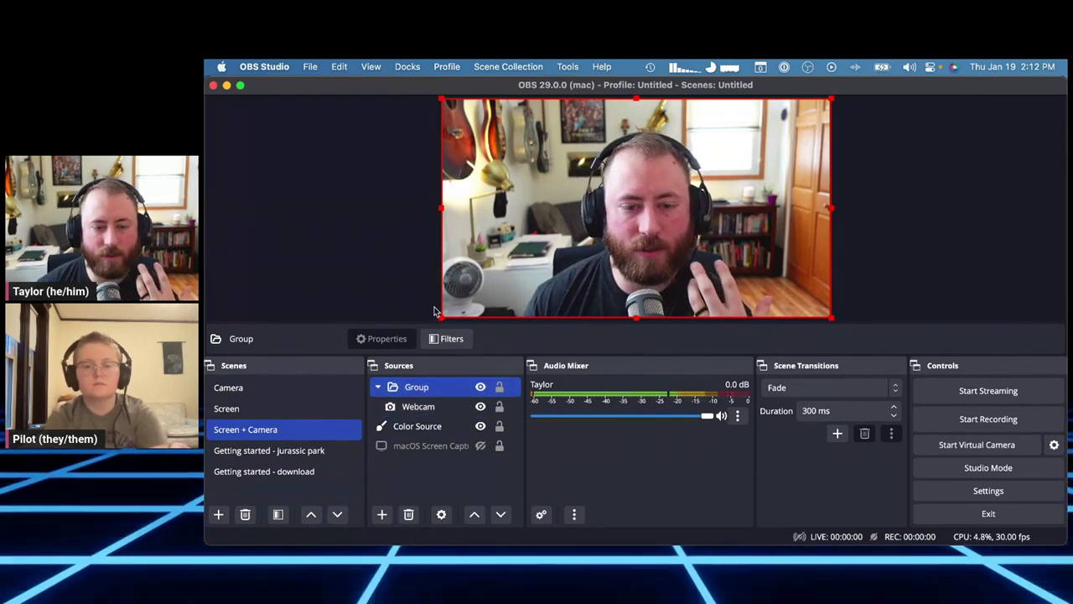
# Step: Toggle the group's visibility off and on, then move the Color Source into the group beneath the Webcam
pyautogui.click(480, 387)
pyautogui.click(479, 387)
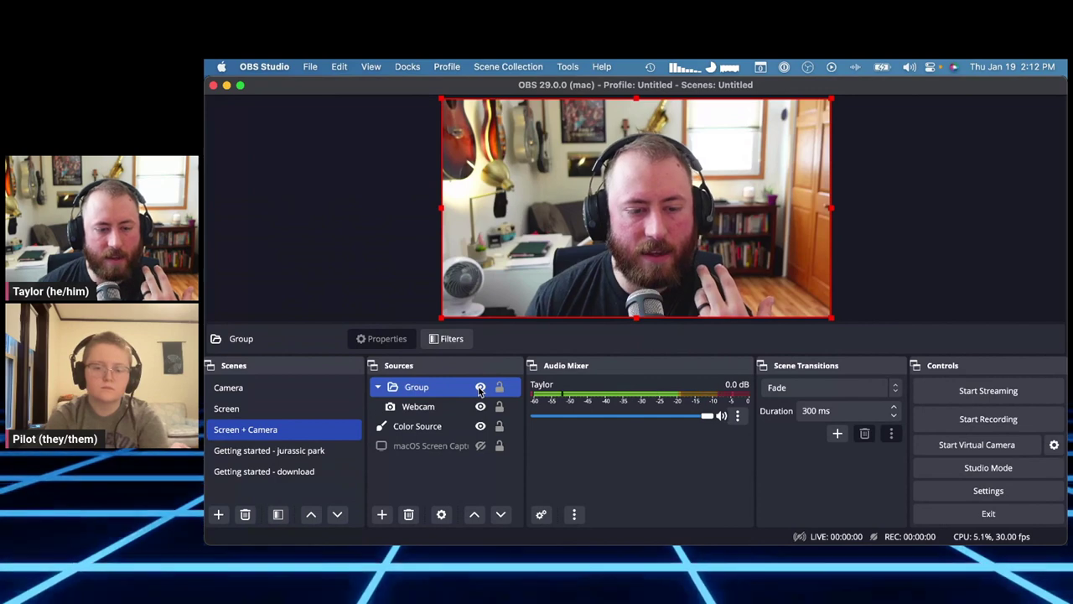
pyautogui.moveTo(418, 426); pyautogui.dragTo(437, 393)
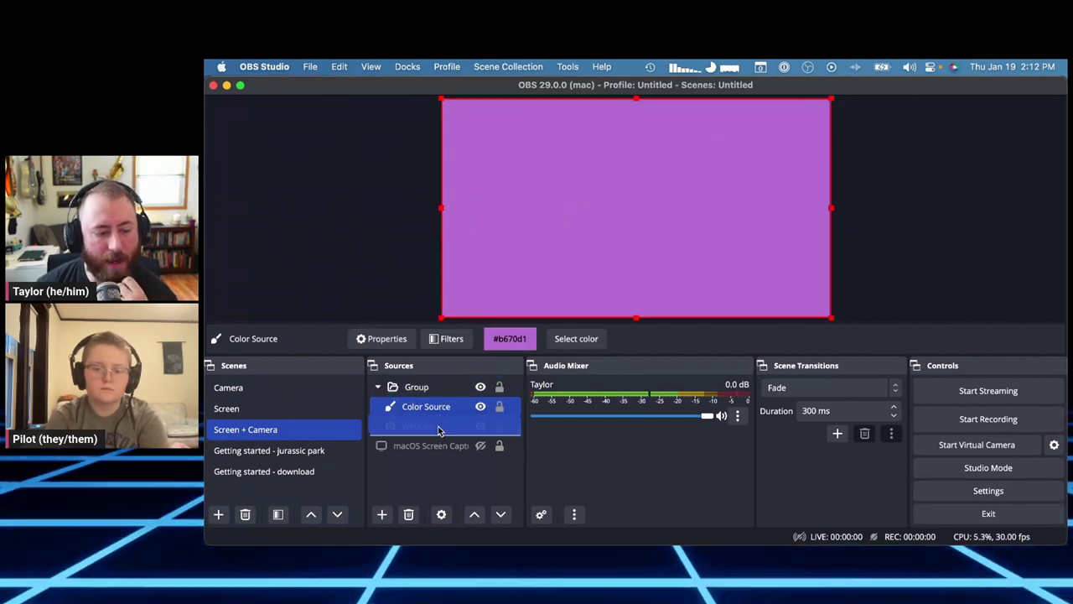
pyautogui.moveTo(438, 429); pyautogui.dragTo(440, 427)
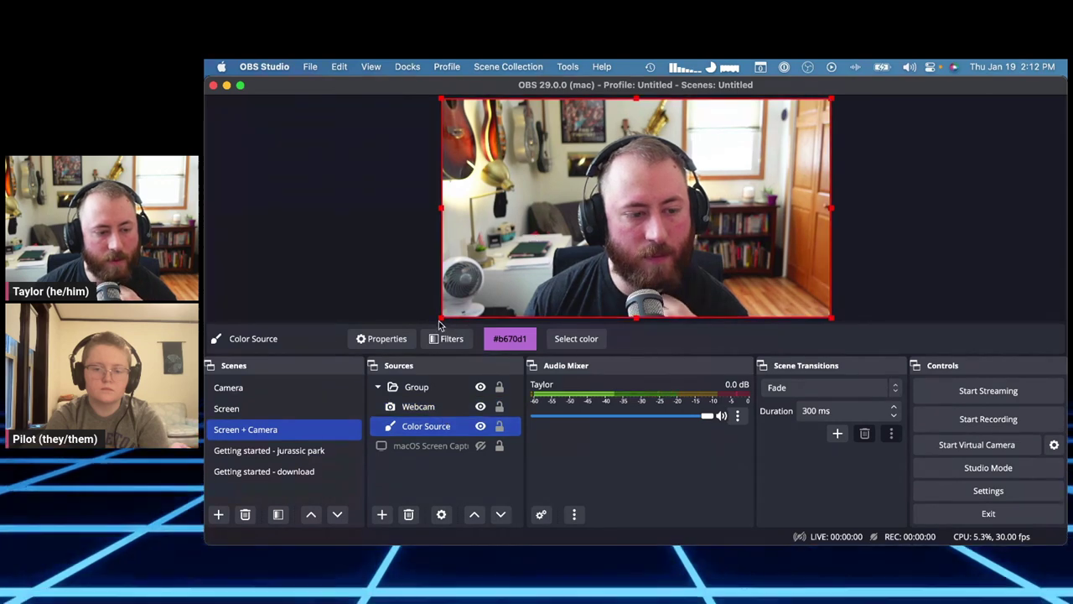
# Step: Shrink the Webcam and Color Source inside the group, and move the Color Source near the canvas's upper-left corner
pyautogui.moveTo(492, 279); pyautogui.dragTo(511, 317)
pyautogui.click(426, 426)
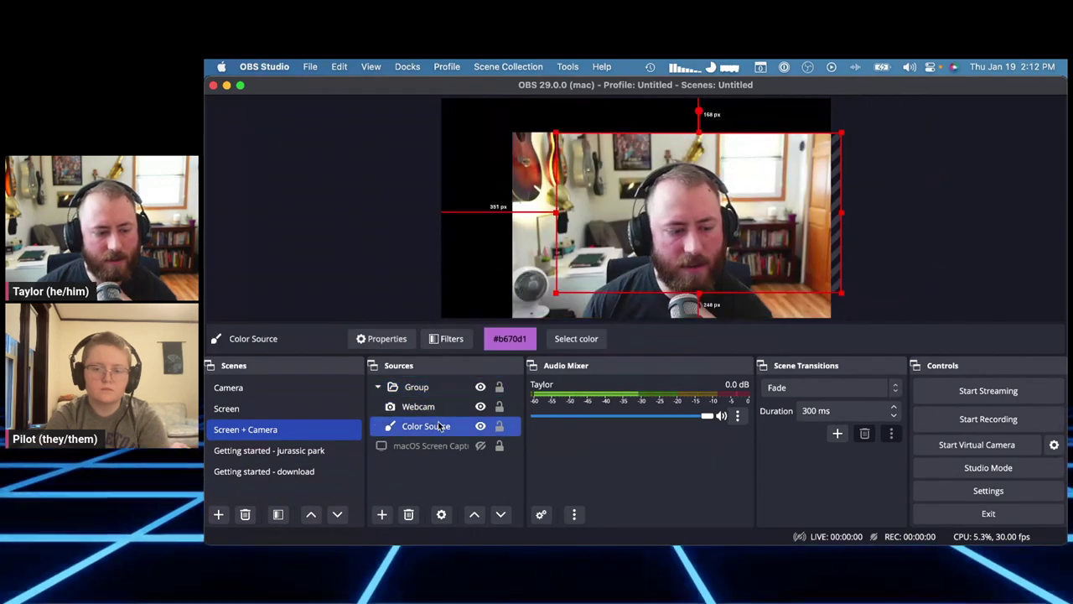
pyautogui.moveTo(618, 216); pyautogui.dragTo(512, 190)
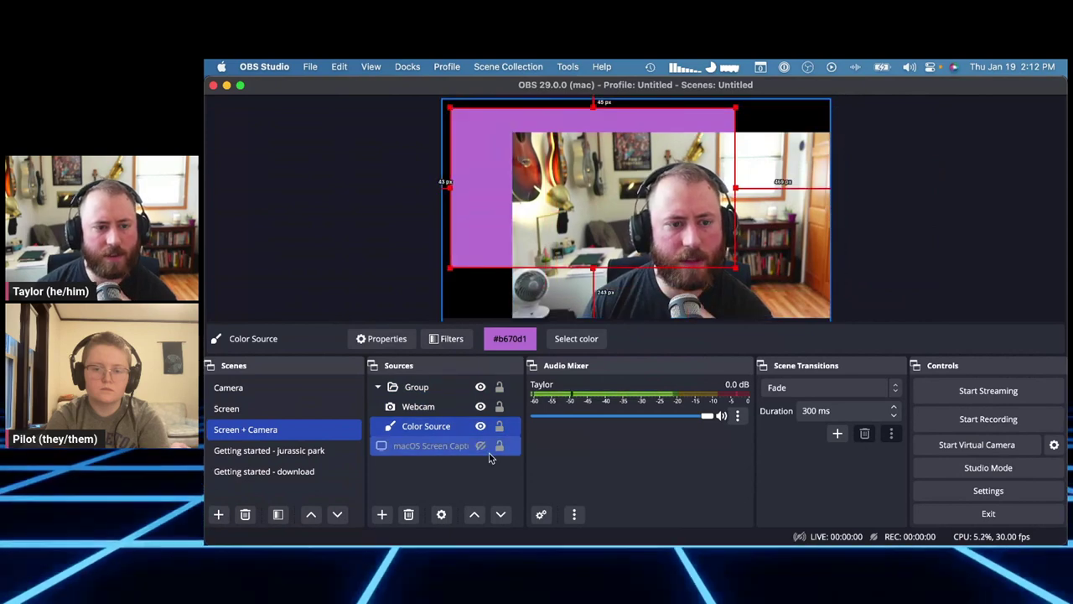
# Step: Hide and show the whole group twice, then move the Color Source back out of the group
pyautogui.click(482, 386)
pyautogui.click(482, 387)
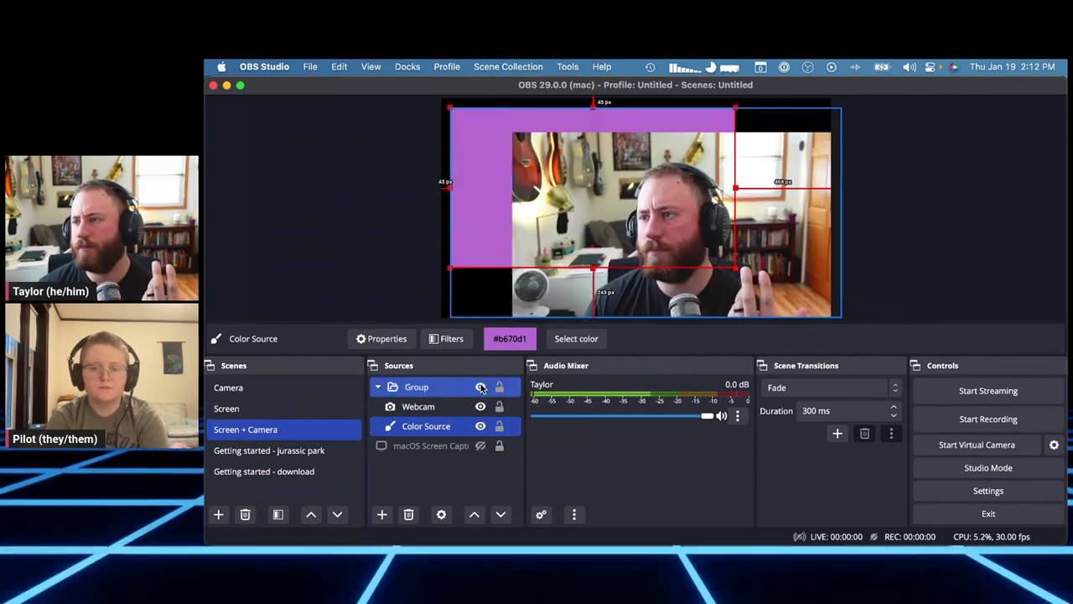
pyautogui.click(481, 387)
pyautogui.click(481, 386)
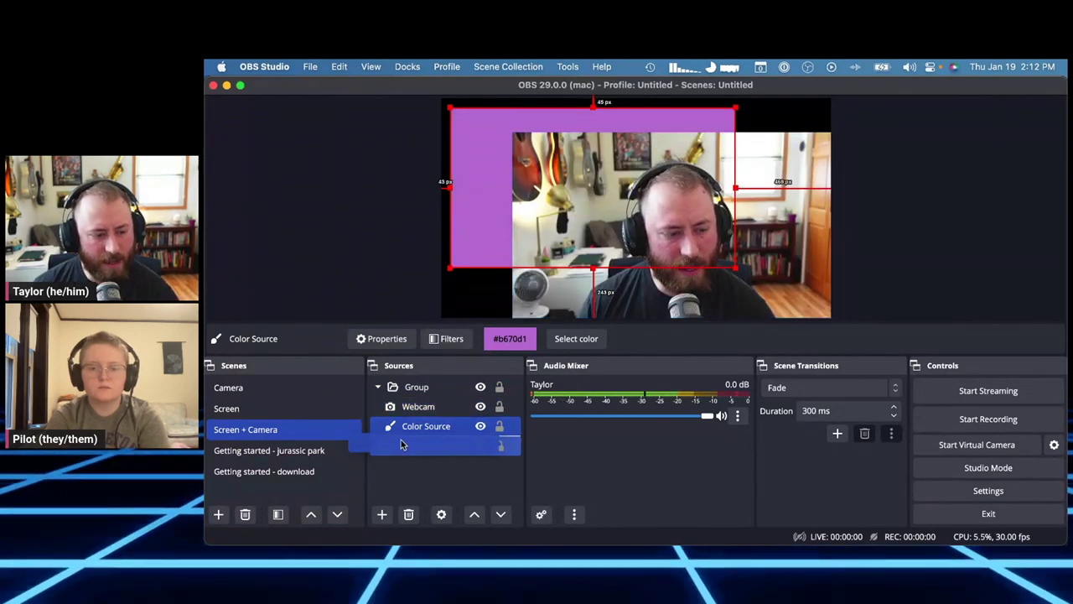
pyautogui.click(424, 409)
# Step: Add an image mask filter to the group using 16x9 mask.png, then close its filters
pyautogui.click(417, 386)
pyautogui.rightClick(427, 387)
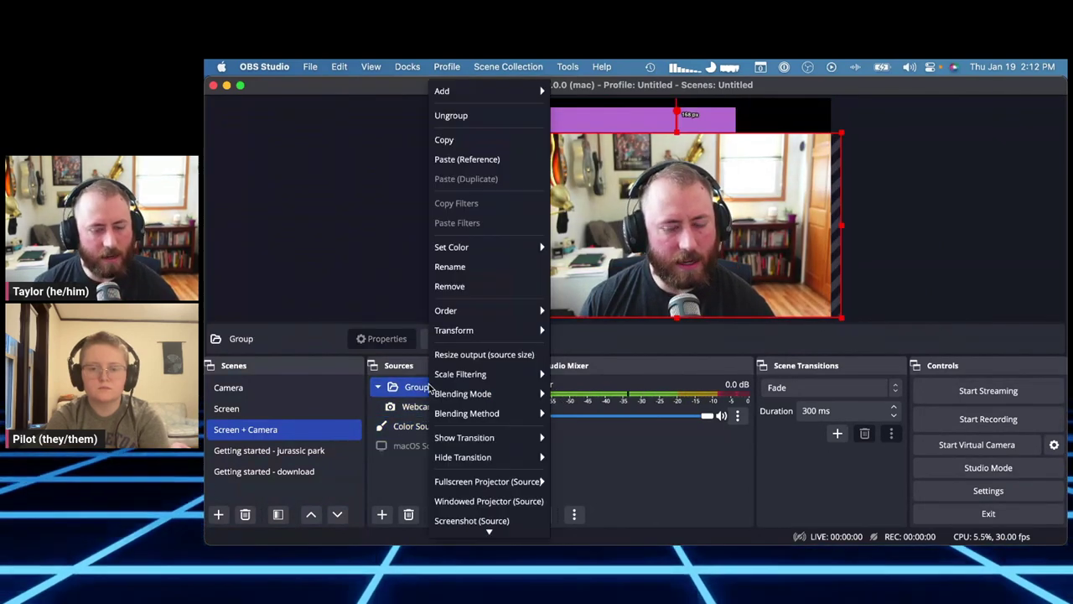
pyautogui.moveTo(487, 485)
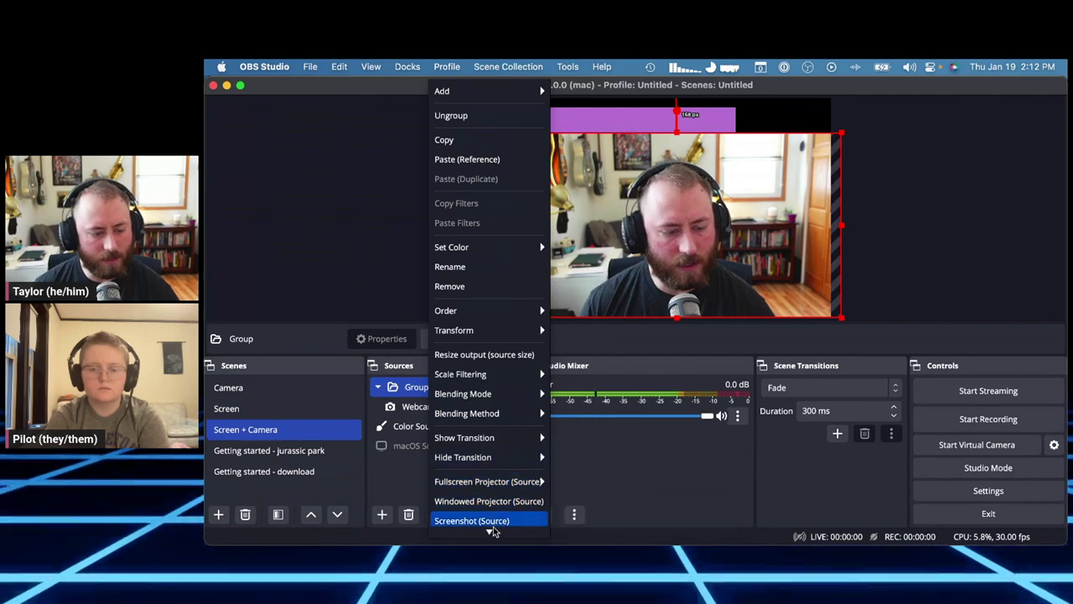
pyautogui.click(487, 509)
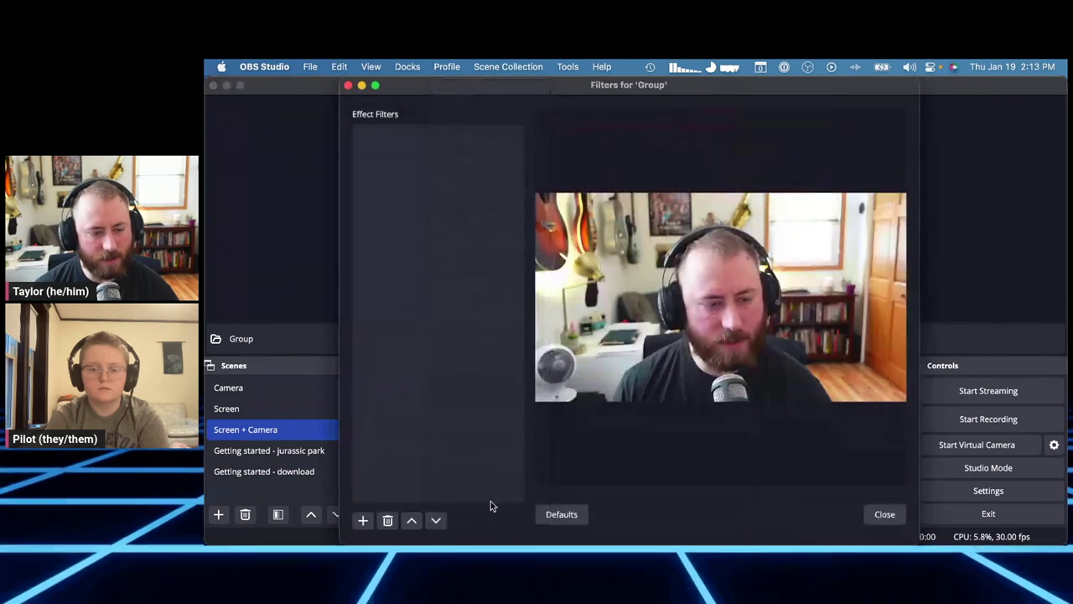
pyautogui.click(363, 520)
pyautogui.click(404, 409)
pyautogui.click(657, 317)
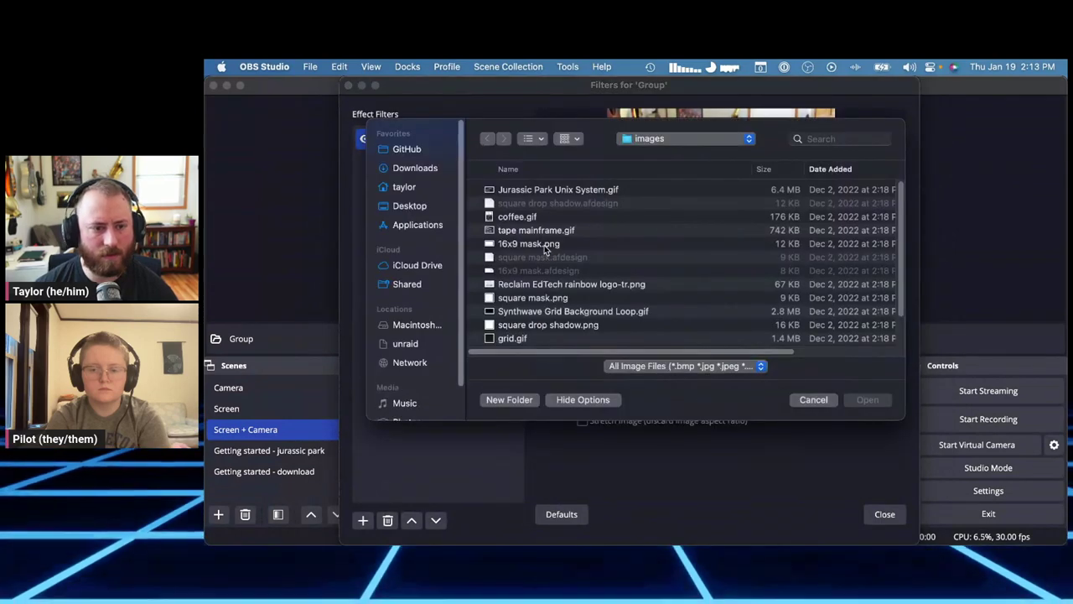
pyautogui.click(545, 244)
pyautogui.click(868, 399)
pyautogui.click(885, 514)
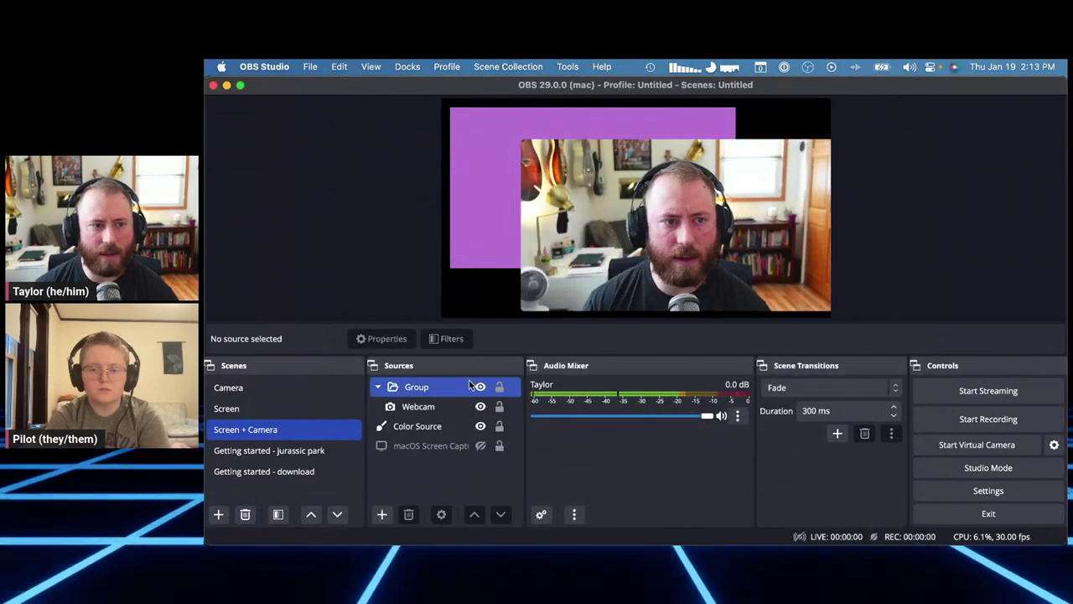
# Step: Align the Color Source to the canvas's upper-left corner, enlarge it to fill the canvas, and move the Webcam toward the centre
pyautogui.click(418, 425)
pyautogui.moveTo(484, 240); pyautogui.dragTo(476, 231)
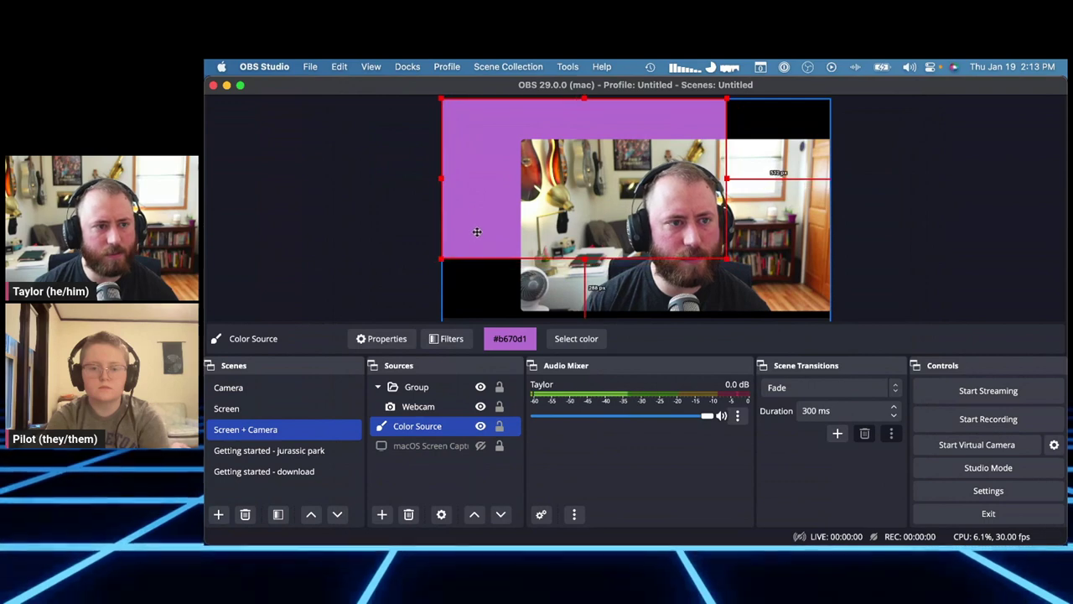
pyautogui.moveTo(730, 265); pyautogui.dragTo(837, 312)
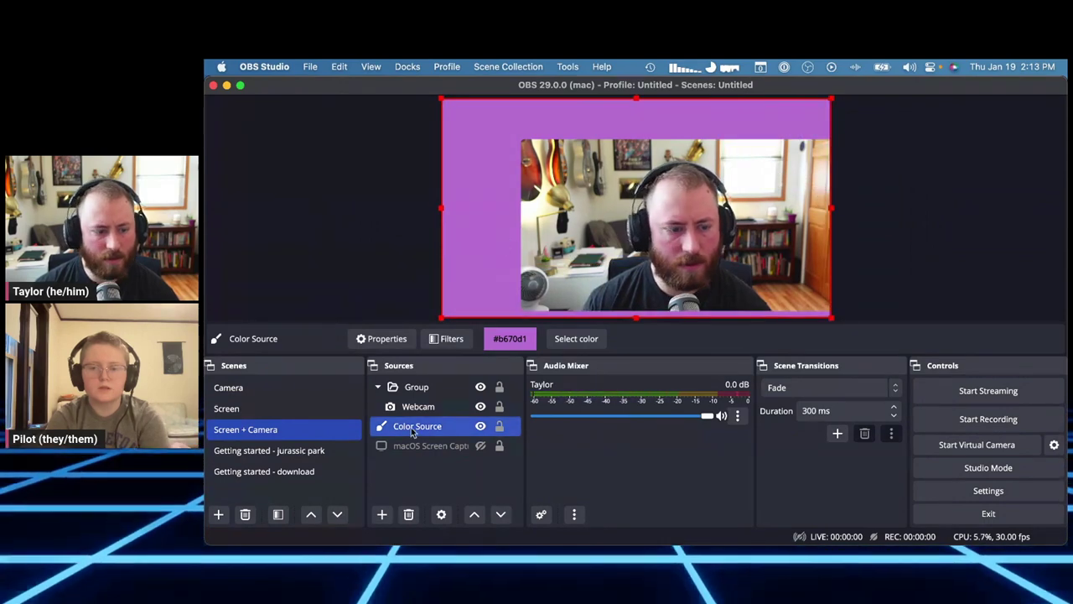
pyautogui.moveTo(622, 239); pyautogui.dragTo(581, 220)
# Step: Check how the webcam looks in the Camera scene, then return to the Screen + Camera scene
pyautogui.click(357, 388)
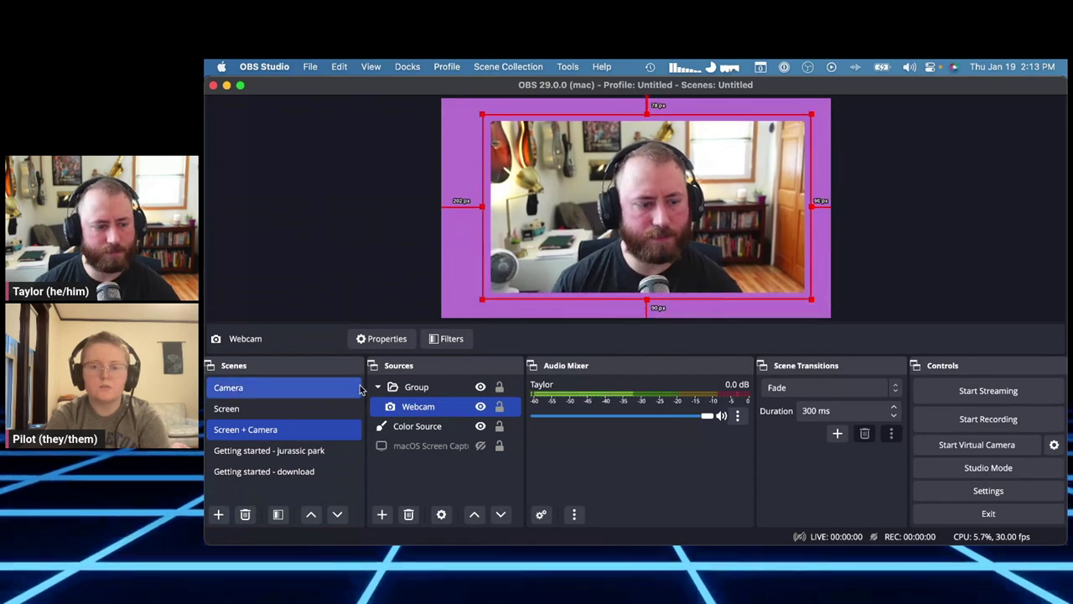
pyautogui.click(411, 387)
pyautogui.click(326, 409)
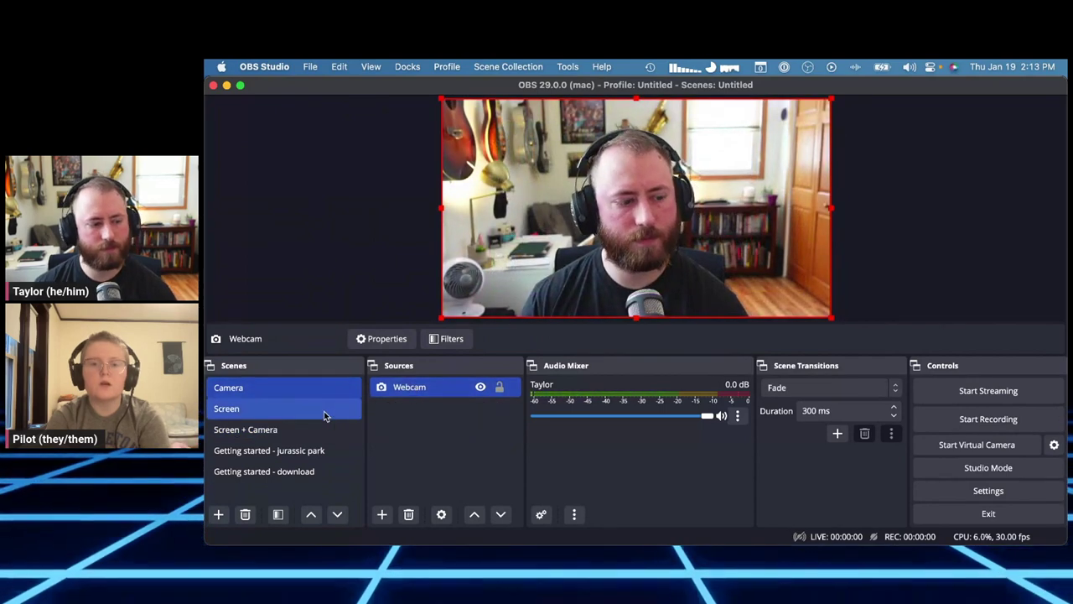
pyautogui.click(327, 429)
# Step: Move the Webcam to the canvas's lower-right corner and put the Color Source into the group beneath it
pyautogui.moveTo(483, 302); pyautogui.dragTo(502, 319)
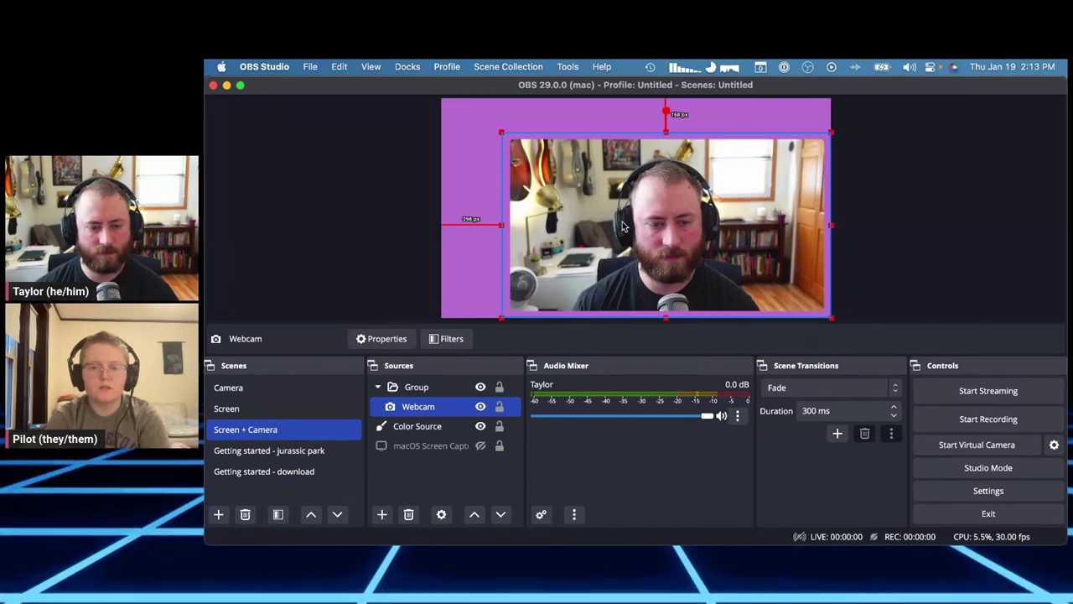
pyautogui.click(518, 310)
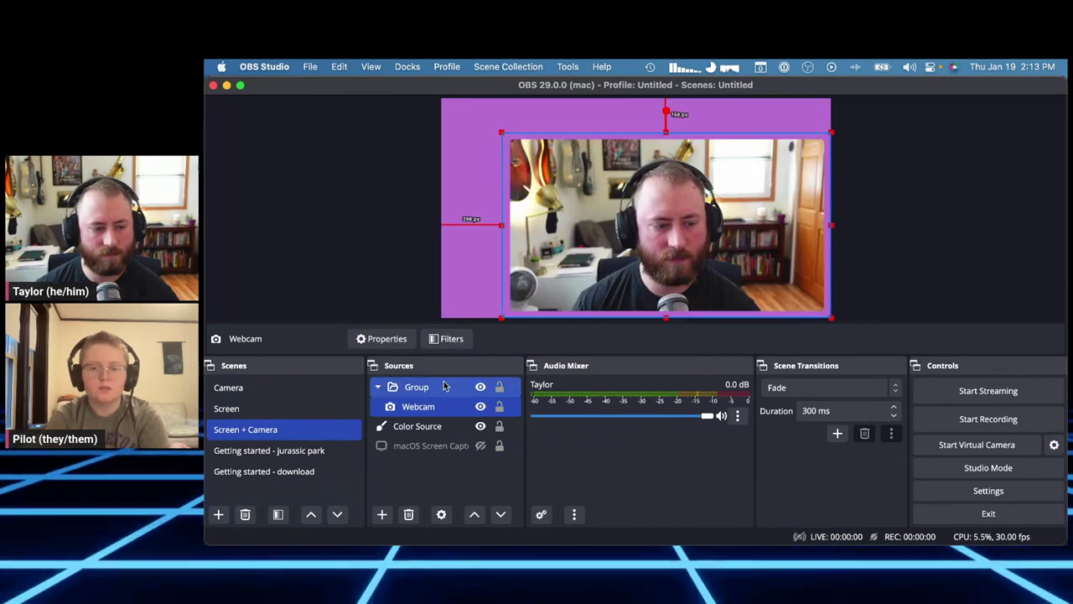
pyautogui.click(474, 295)
pyautogui.moveTo(424, 407); pyautogui.dragTo(437, 415)
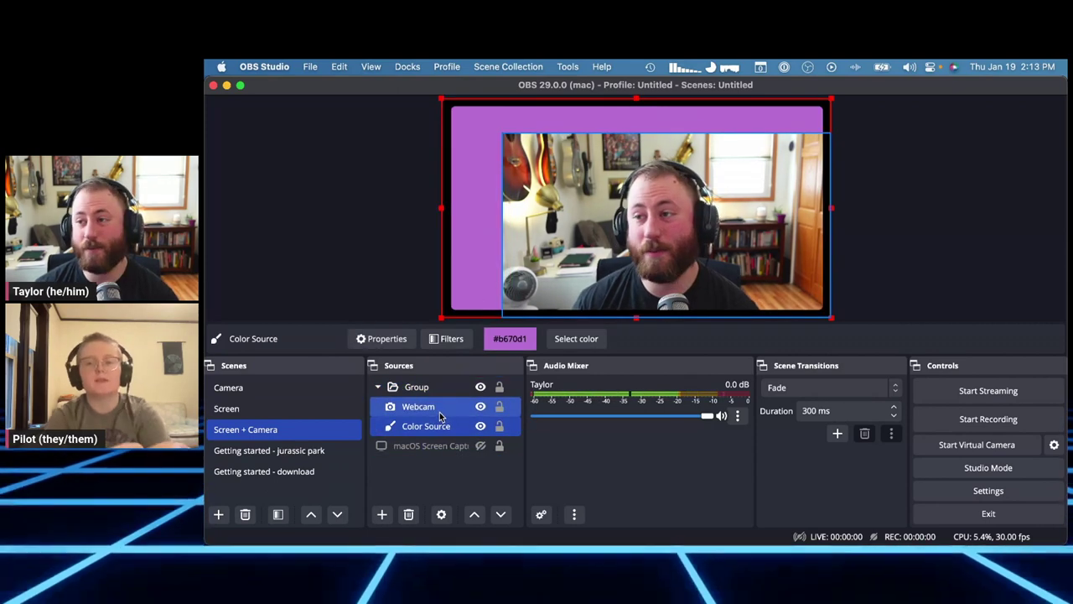
pyautogui.keyDown('super'); pyautogui.click(438, 414); pyautogui.keyUp('super')
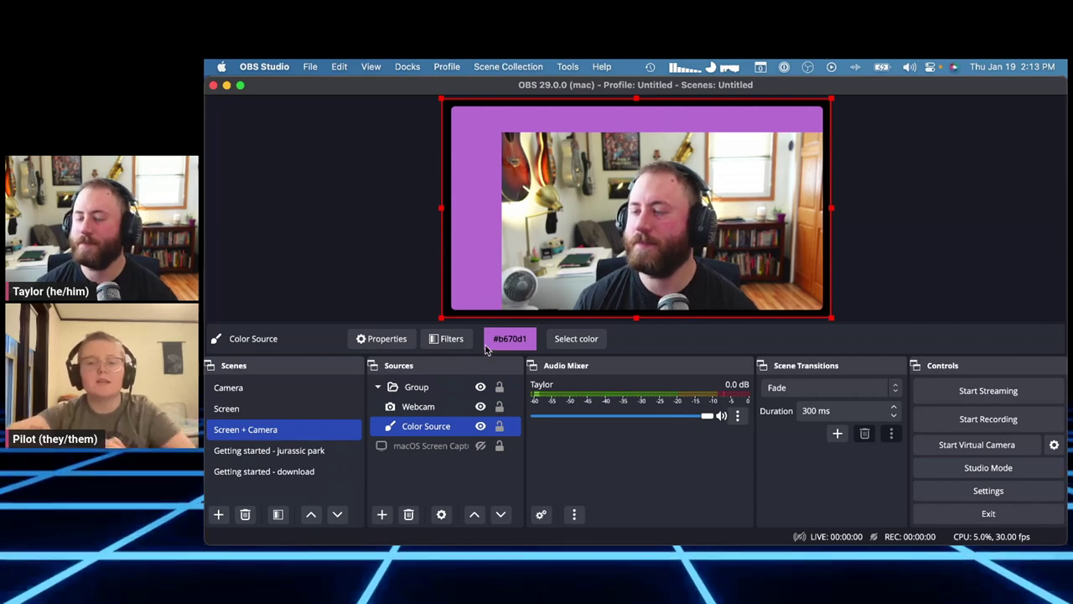
pyautogui.keyDown('super'); pyautogui.click(432, 427); pyautogui.keyUp('super')
# Step: Move the Webcam toward the centre of the Color Source within the group, then deselect everything
pyautogui.click(421, 409)
pyautogui.moveTo(530, 295); pyautogui.dragTo(506, 281)
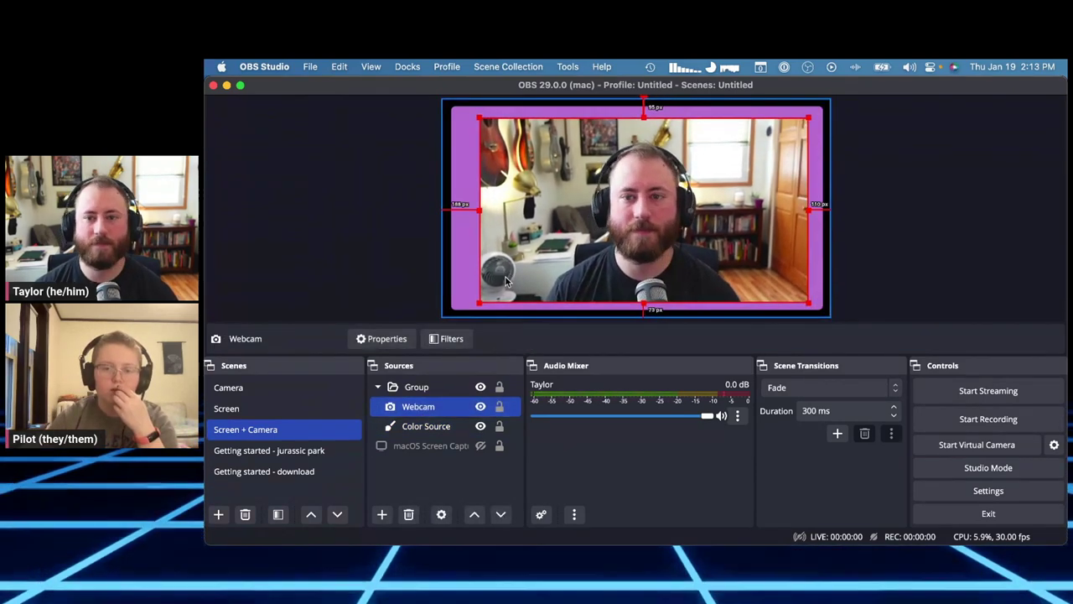
pyautogui.click(818, 268)
pyautogui.click(862, 266)
pyautogui.click(746, 265)
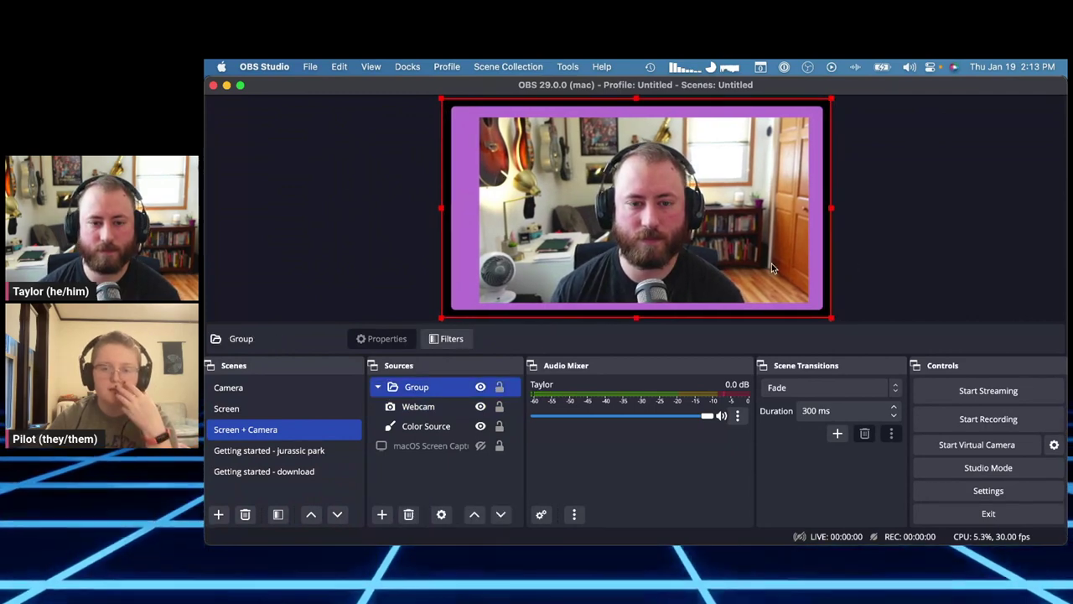
pyautogui.click(863, 268)
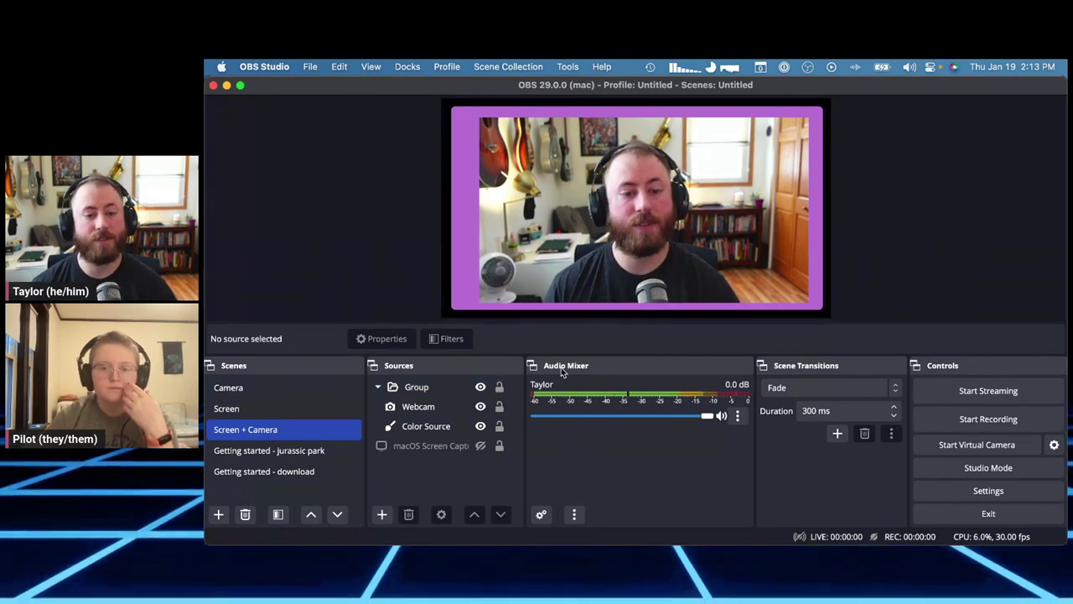
# Step: Move the Color Source out of the group so that only the Webcam remains grouped
pyautogui.click(417, 387)
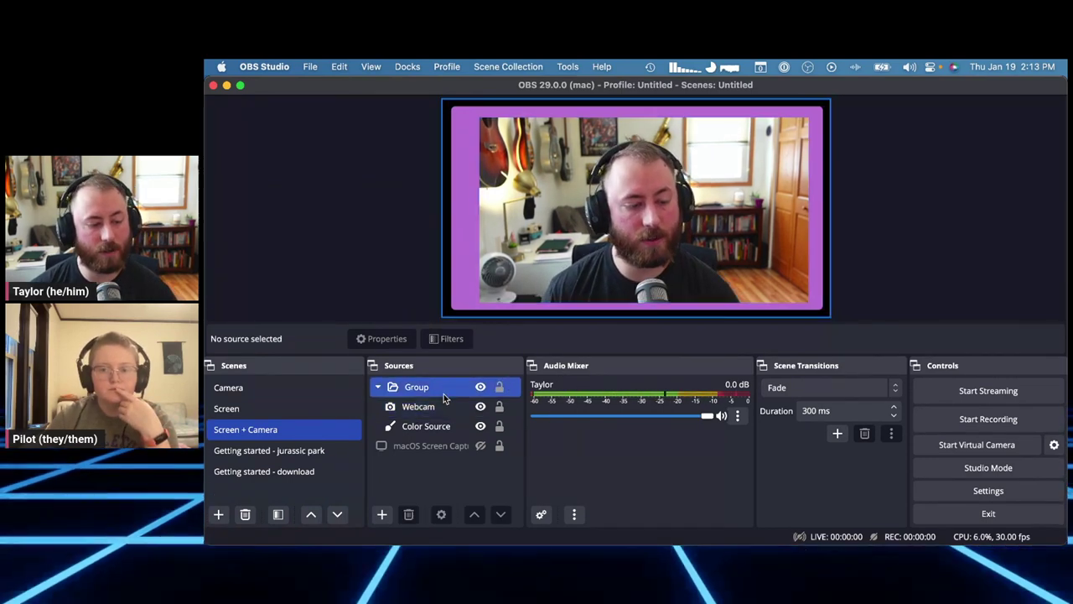
pyautogui.click(434, 409)
pyautogui.keyDown('shift'); pyautogui.click(430, 434); pyautogui.keyUp('shift')
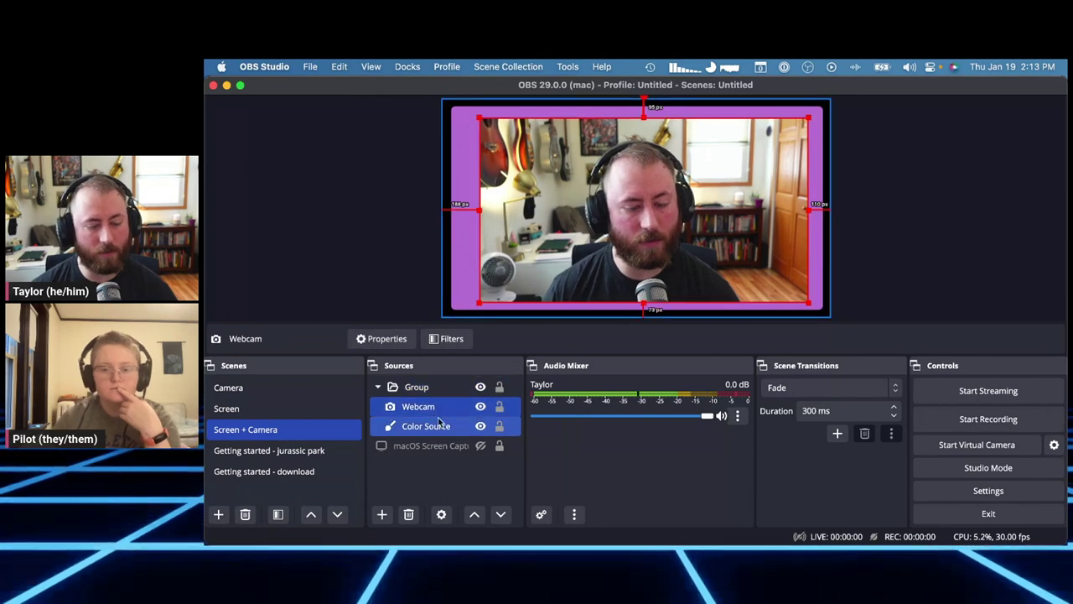
pyautogui.keyDown('super'); pyautogui.click(430, 426); pyautogui.keyUp('super')
pyautogui.moveTo(430, 426)
pyautogui.mouseDown()
pyautogui.moveTo(408, 443)
pyautogui.moveTo(410, 432)
pyautogui.mouseUp()
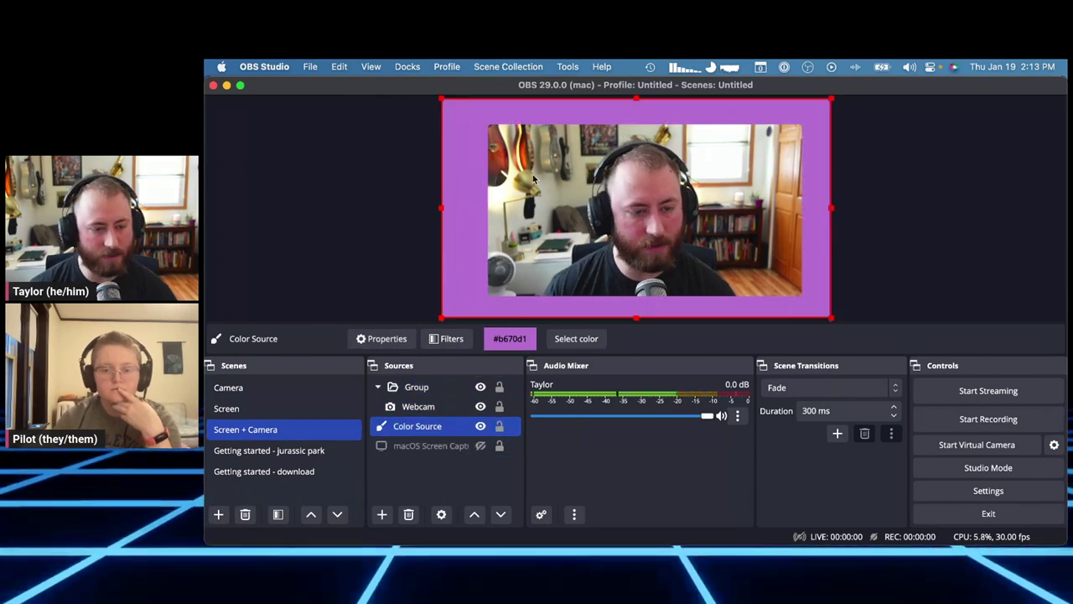
# Step: Select the group, hide the Color Source and show the macOS Screen Capture source
pyautogui.click(908, 203)
pyautogui.click(531, 168)
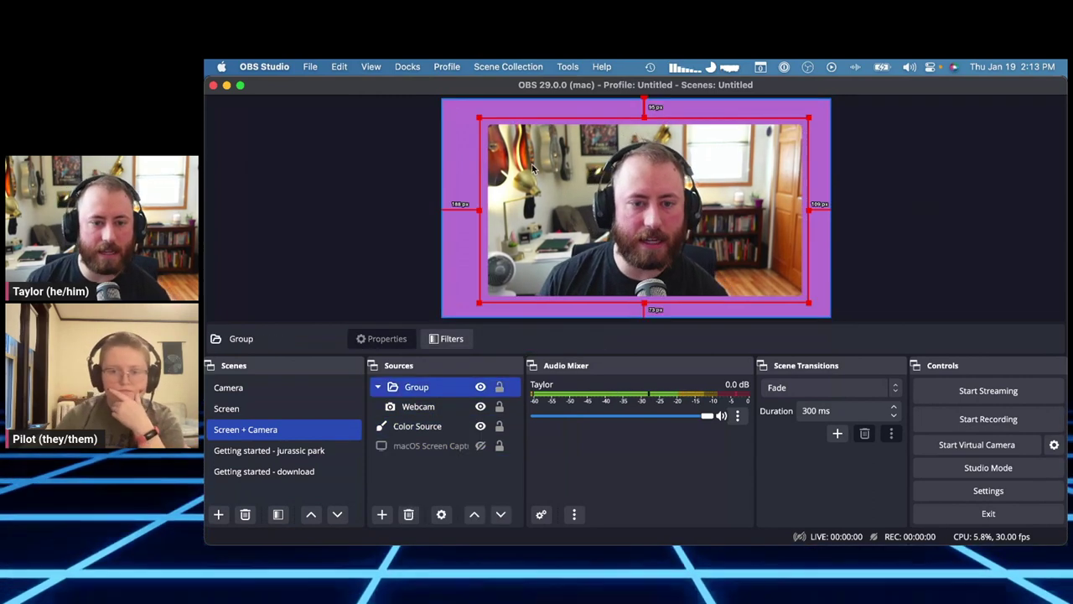
pyautogui.click(480, 426)
pyautogui.click(480, 445)
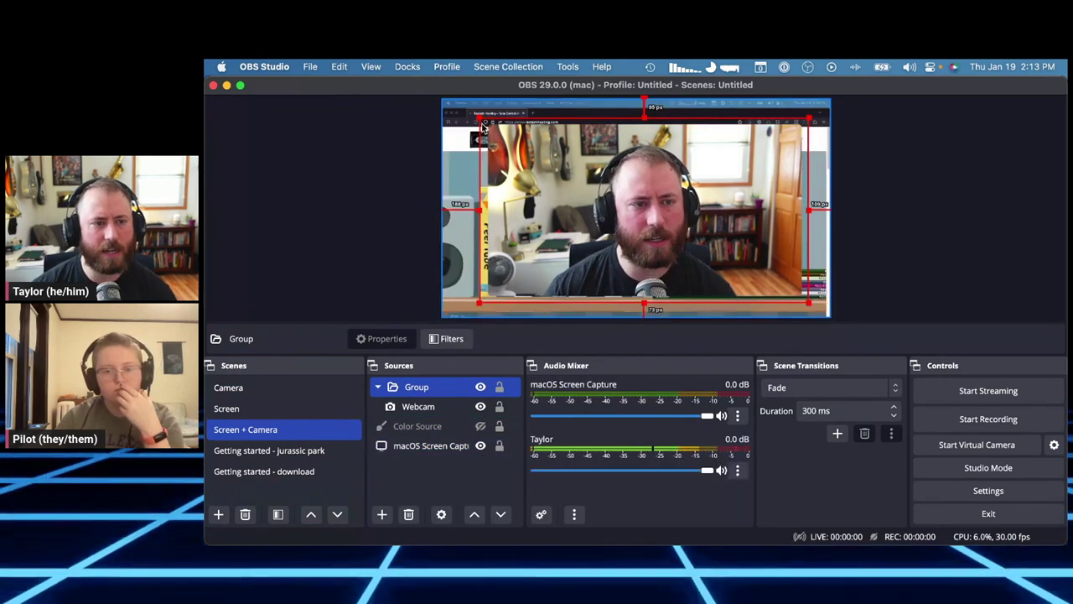
# Step: Shrink the group into the canvas's upper-right corner, then enlarge it to somewhat over half the canvas width
pyautogui.moveTo(479, 120); pyautogui.dragTo(747, 138)
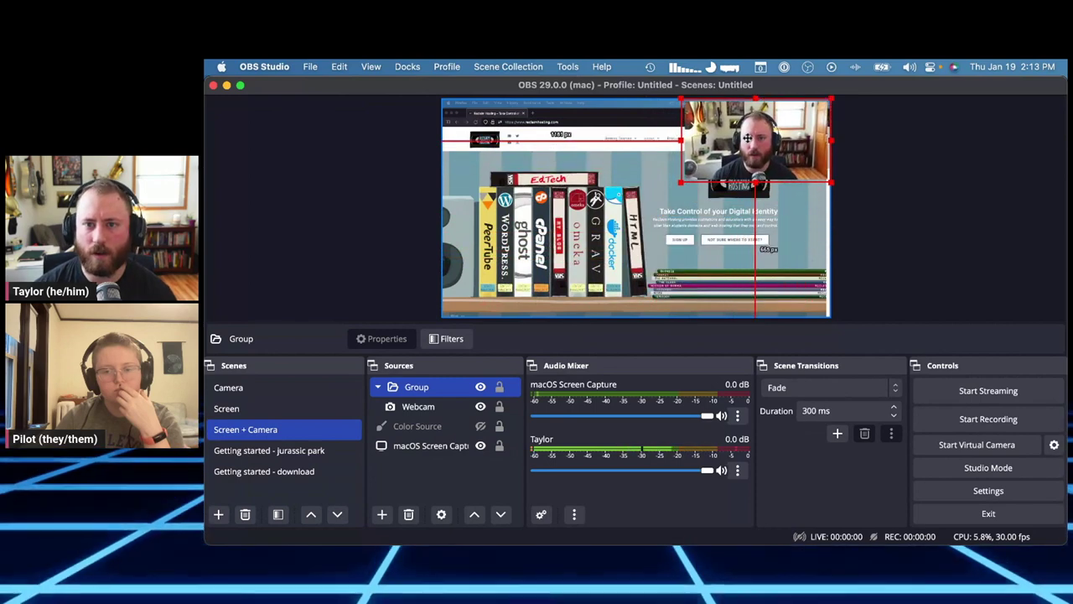
pyautogui.click(897, 161)
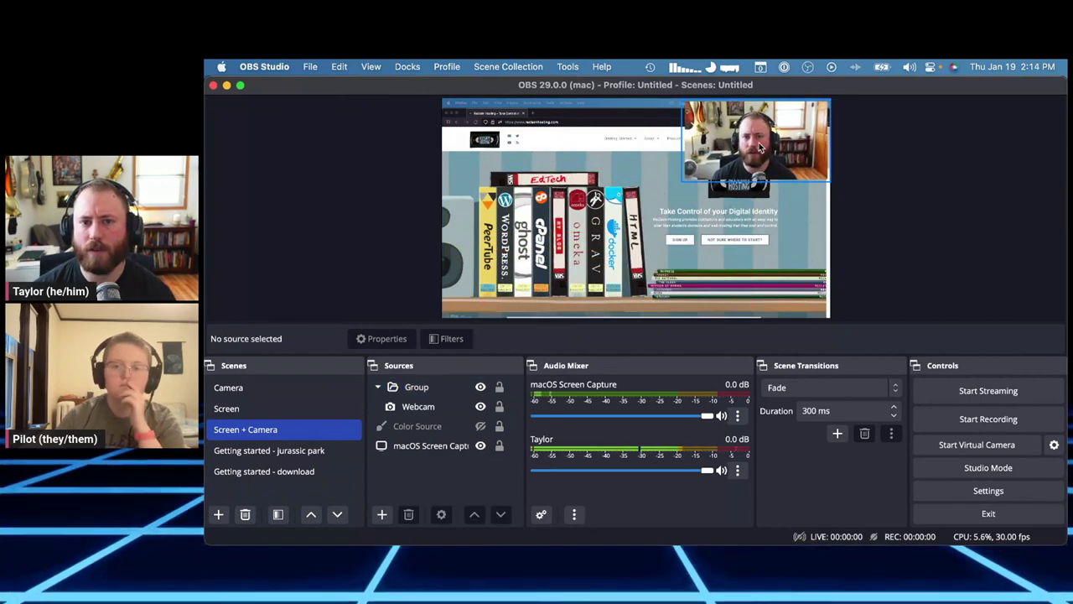
pyautogui.click(692, 169)
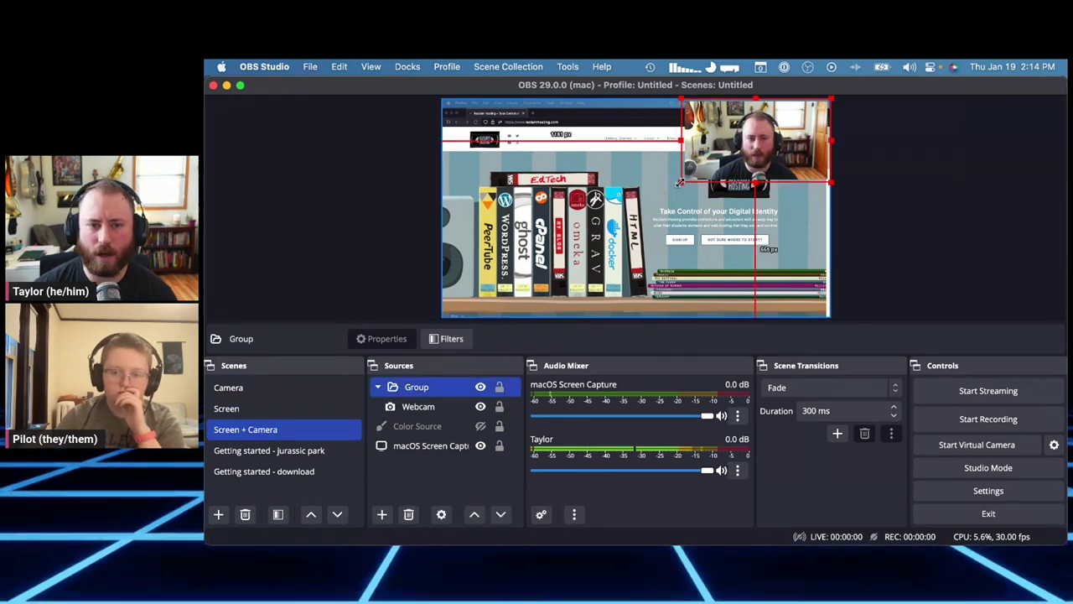
pyautogui.moveTo(679, 182); pyautogui.dragTo(625, 214)
pyautogui.click(846, 200)
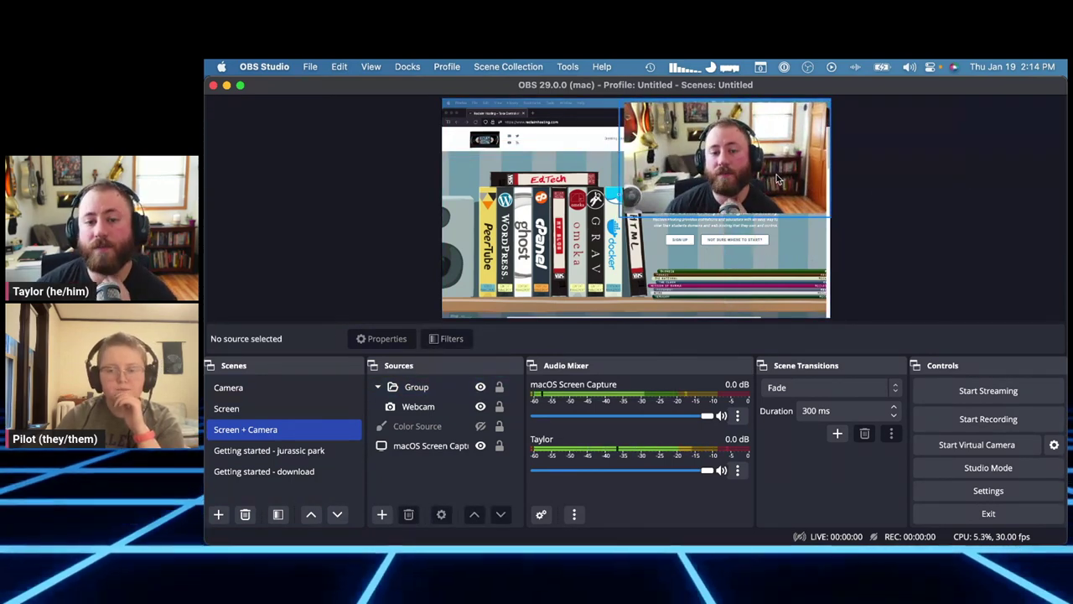
pyautogui.click(638, 226)
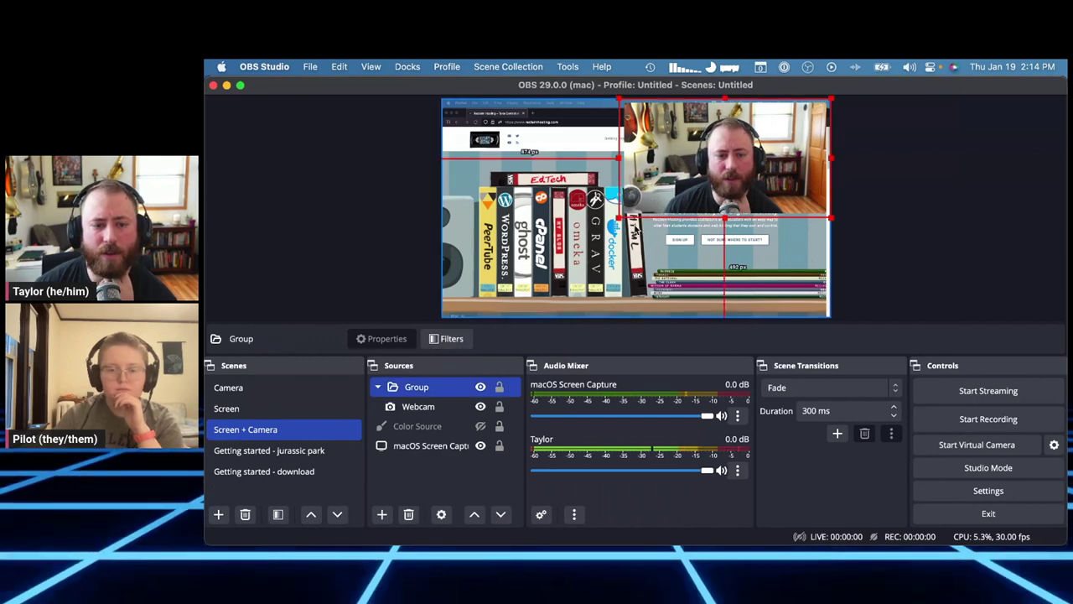
pyautogui.moveTo(617, 220)
pyautogui.mouseDown()
pyautogui.moveTo(673, 193)
pyautogui.moveTo(603, 233)
pyautogui.mouseUp()
pyautogui.click(938, 225)
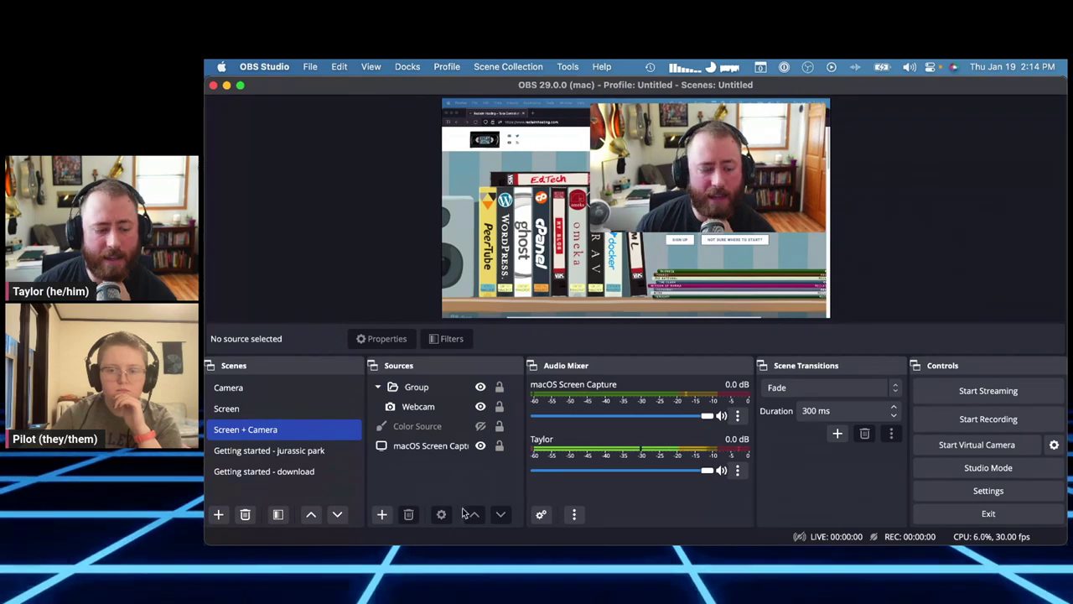
# Step: Switch to Finder and preview 16x9 drop shadow.png in the images folder
pyautogui.press('super+Tab')
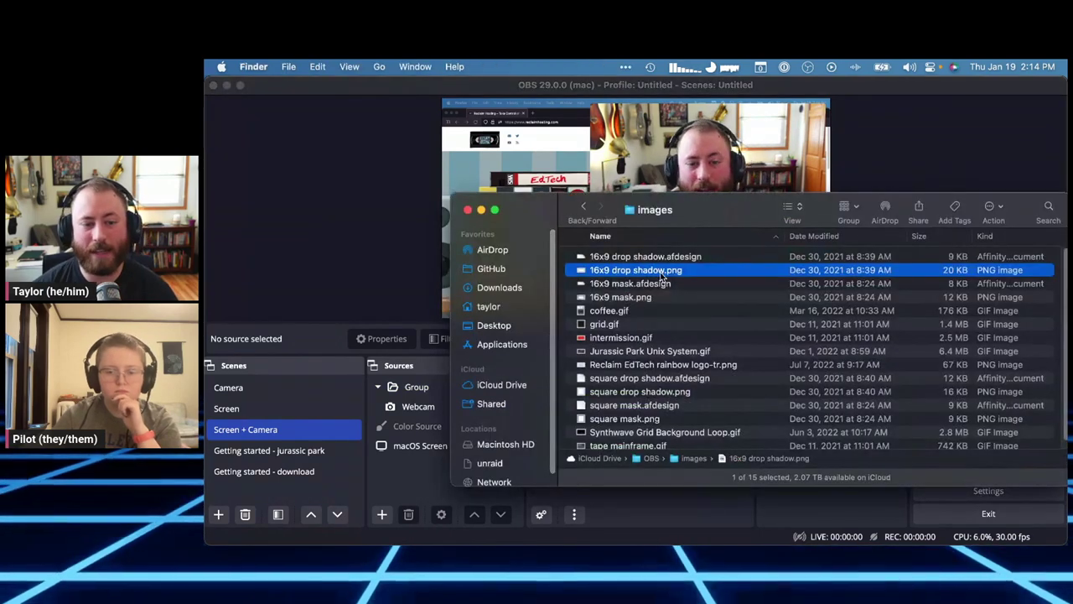
pyautogui.moveTo(697, 216); pyautogui.dragTo(717, 237)
pyautogui.click(724, 282)
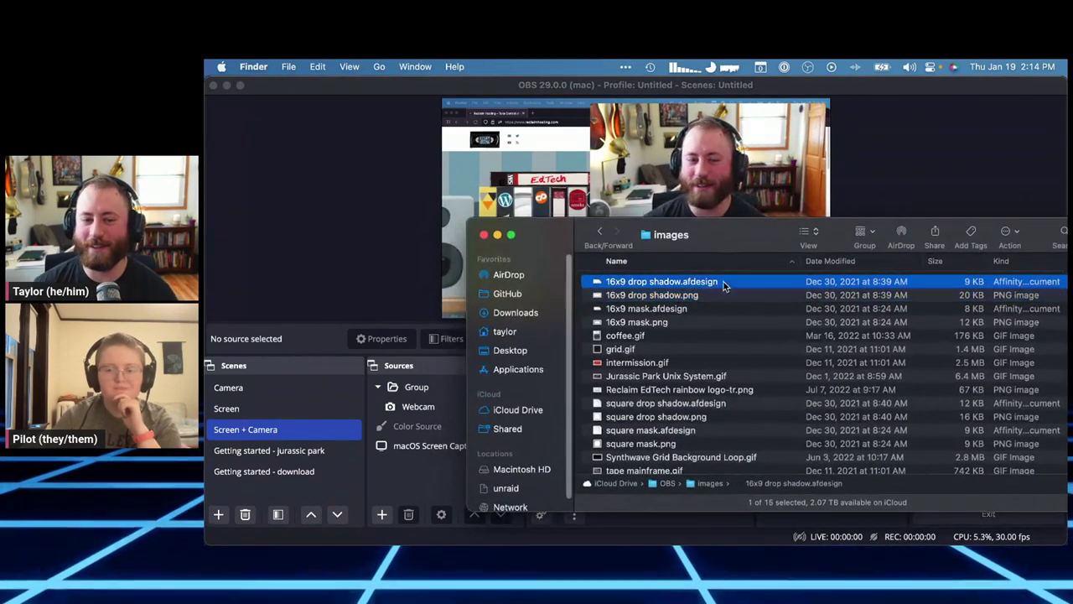
pyautogui.click(704, 297)
pyautogui.press('space')
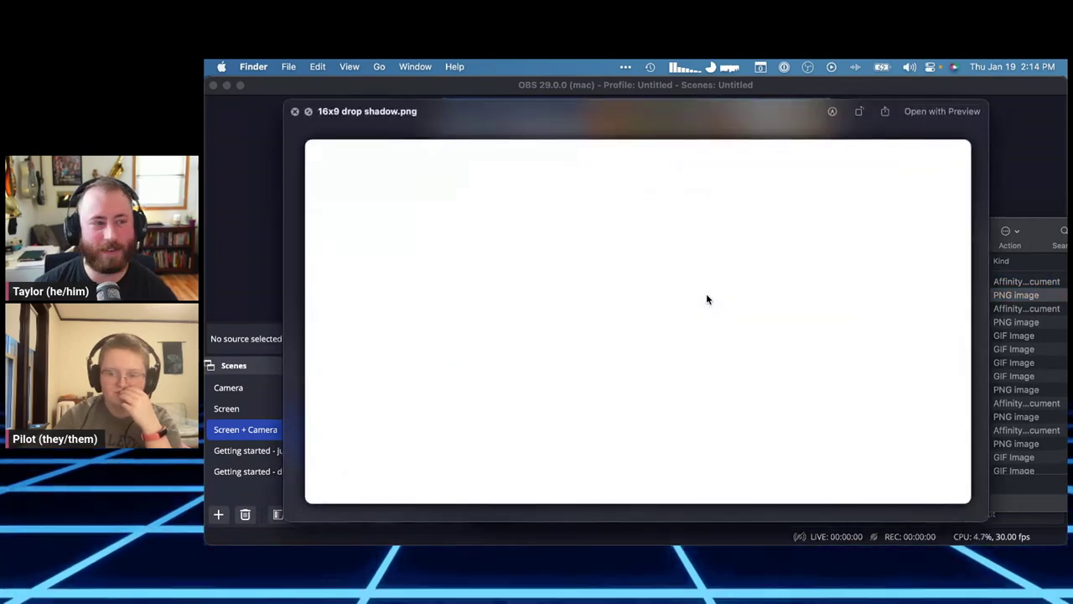
pyautogui.press('space')
# Step: Add 16x9 drop shadow.png to the Screen + Camera scene in OBS and place it directly below the group
pyautogui.moveTo(707, 295); pyautogui.dragTo(525, 375)
pyautogui.moveTo(430, 451); pyautogui.dragTo(426, 449)
pyautogui.click(437, 449)
pyautogui.click(429, 387)
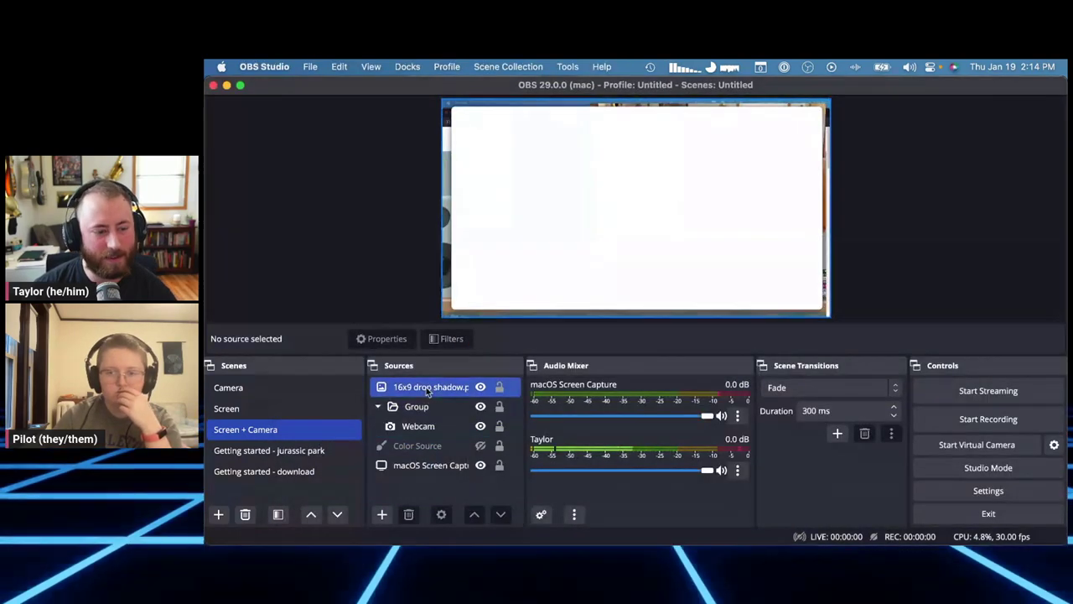
pyautogui.keyDown('super'); pyautogui.click(422, 407); pyautogui.keyUp('super')
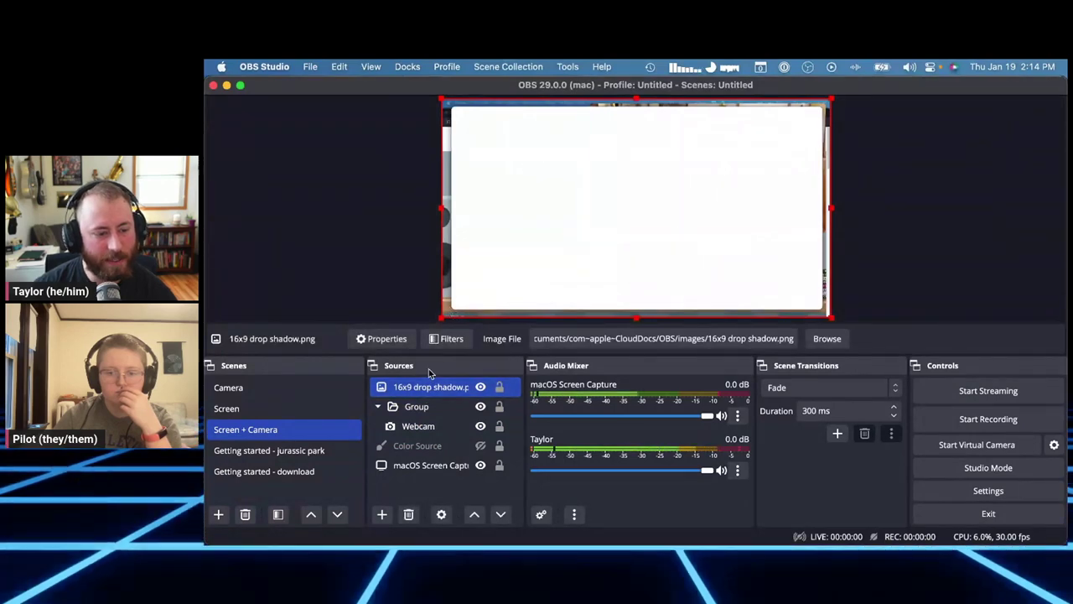
pyautogui.moveTo(419, 411); pyautogui.dragTo(427, 430)
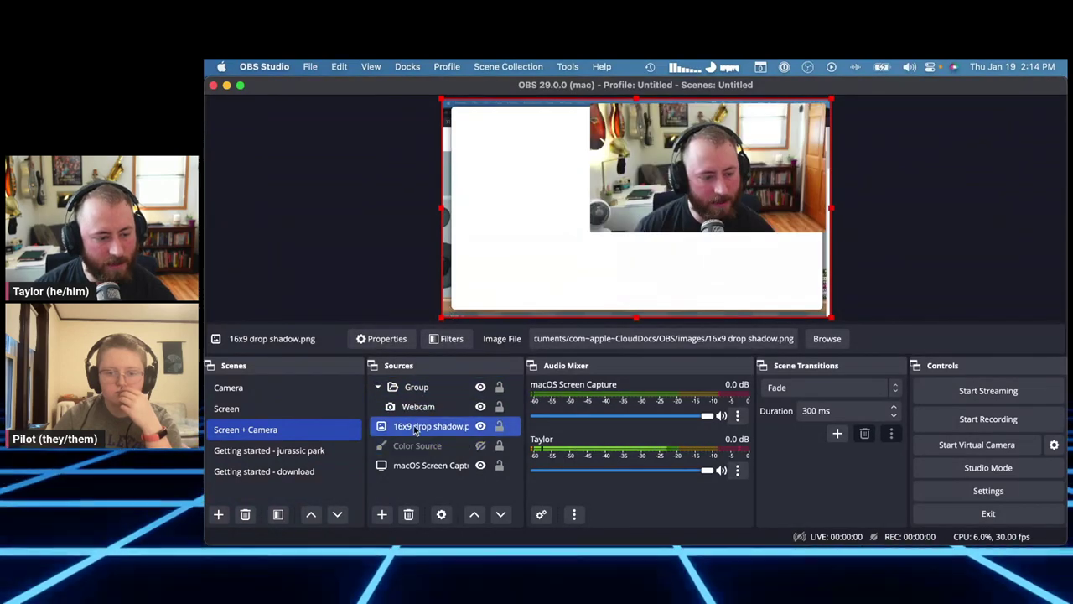
# Step: Shrink the hidden Color Source into the canvas's upper-right corner to about the webcam's size
pyautogui.keyDown('super'); pyautogui.click(445, 390); pyautogui.keyUp('super')
pyautogui.press('Down')
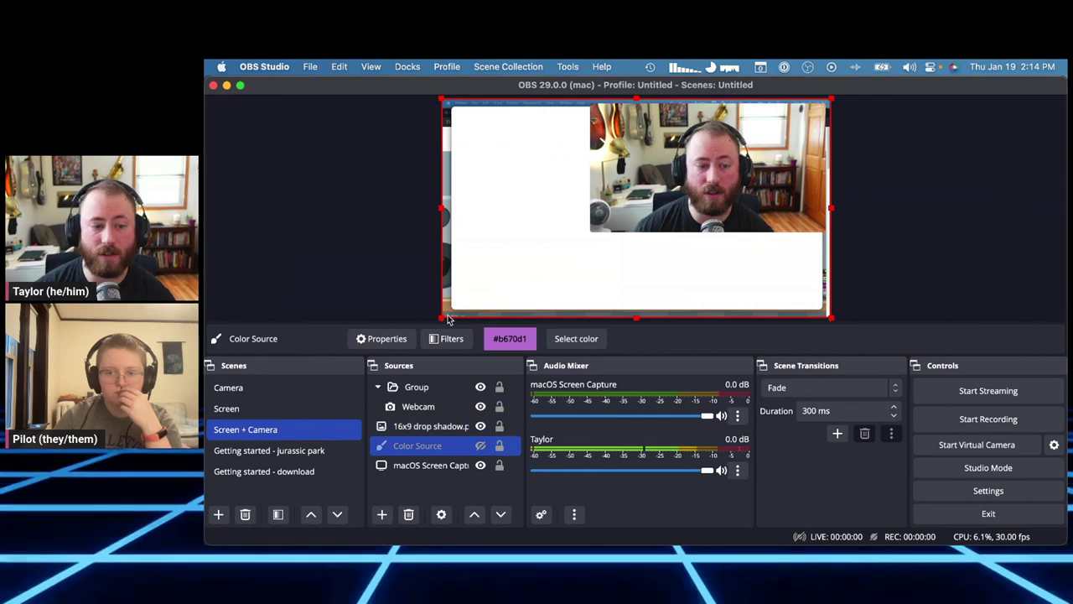
pyautogui.moveTo(442, 319); pyautogui.dragTo(603, 238)
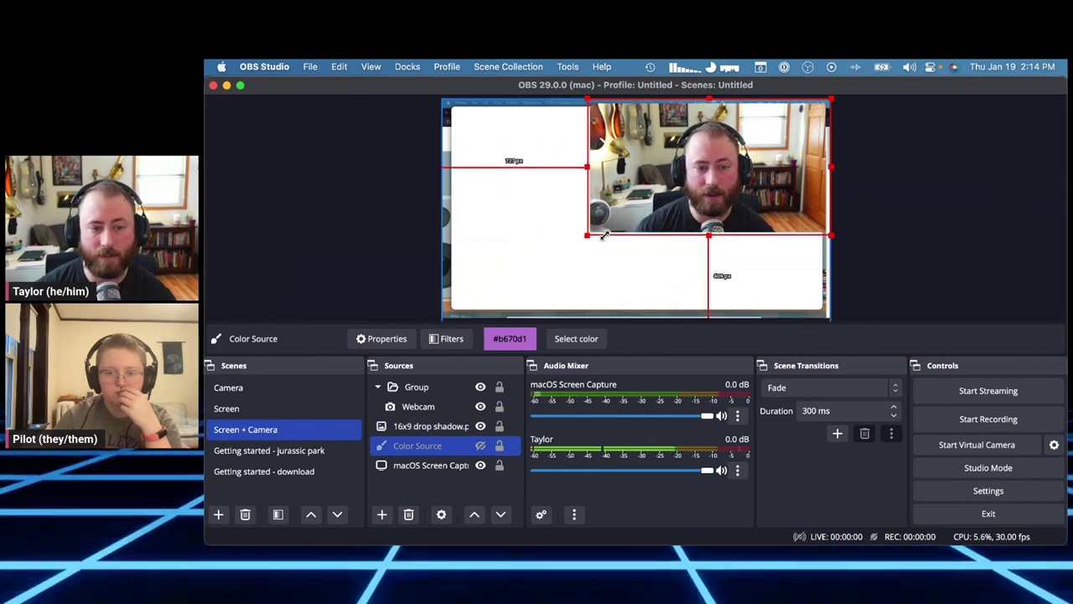
# Step: Shrink the drop shadow image into the canvas's upper-right corner so it sits just behind the webcam
pyautogui.press('Up')
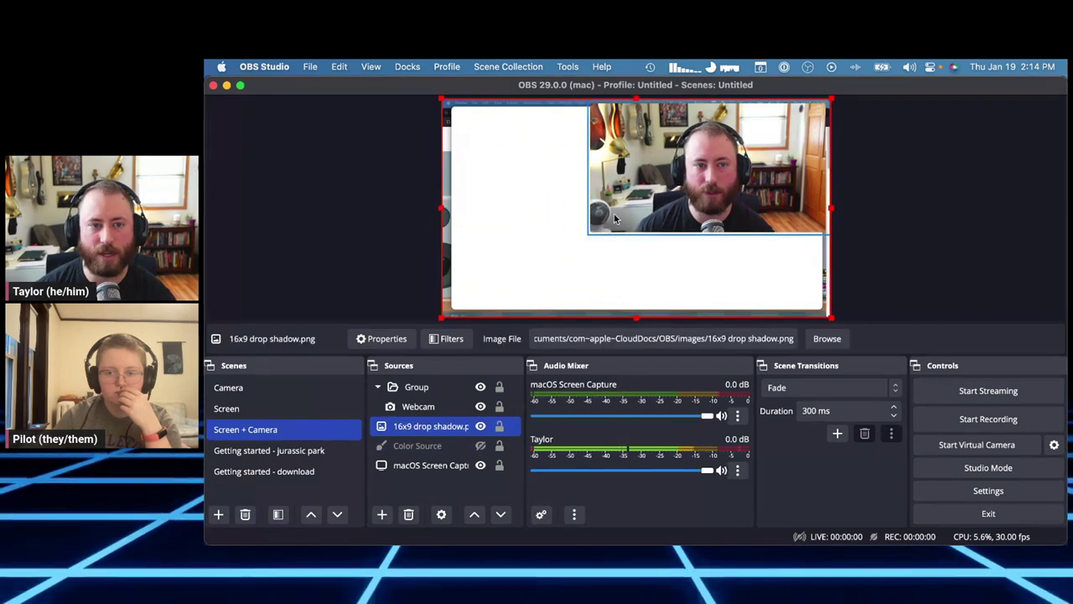
pyautogui.press('Up')
pyautogui.click(419, 388)
pyautogui.press('Down')
pyautogui.press('Down')
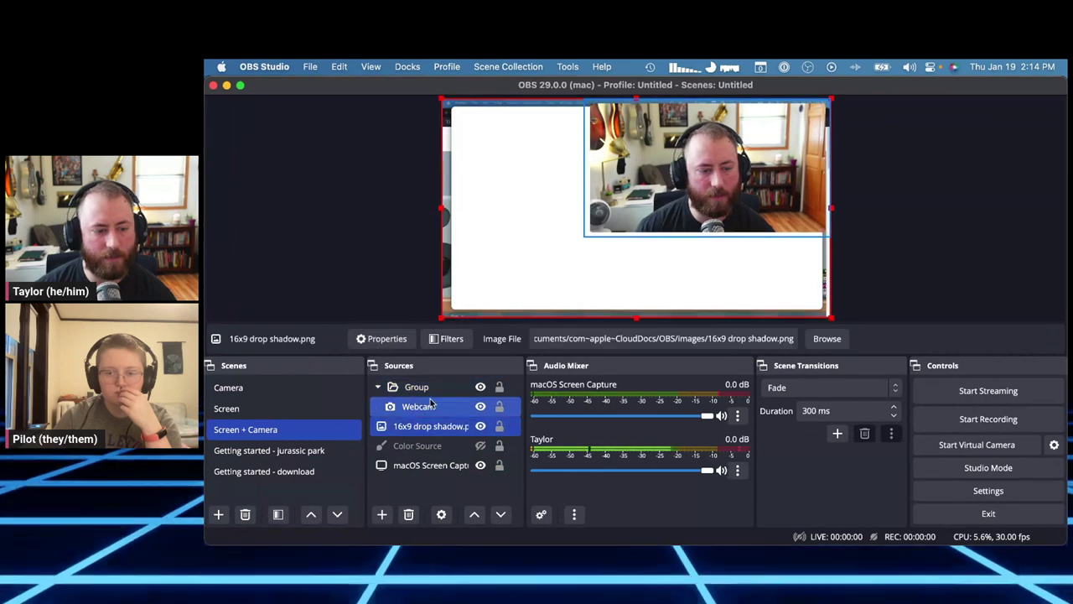
pyautogui.moveTo(565, 223); pyautogui.dragTo(579, 215)
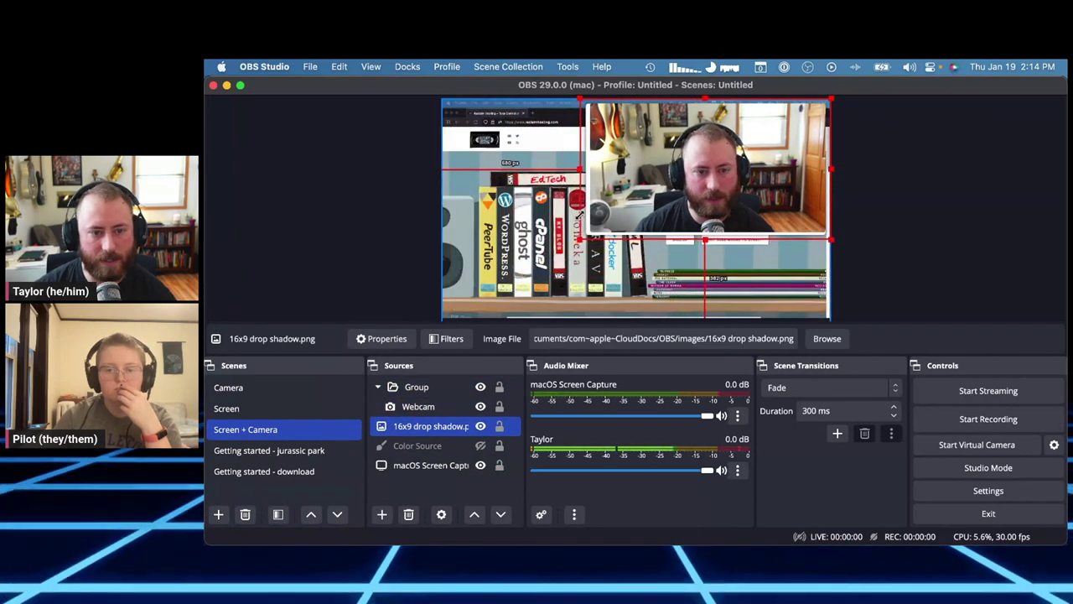
pyautogui.click(577, 231)
# Step: Try to select the drop shadow image together with the group containing the Webcam
pyautogui.click(424, 430)
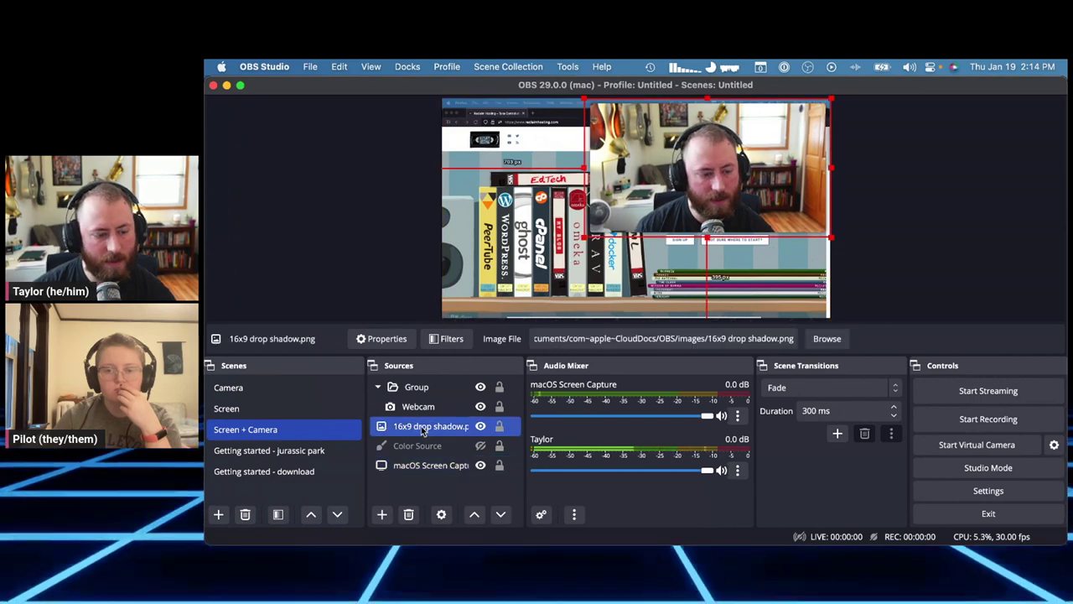
pyautogui.keyDown('shift'); pyautogui.click(421, 407); pyautogui.keyUp('shift')
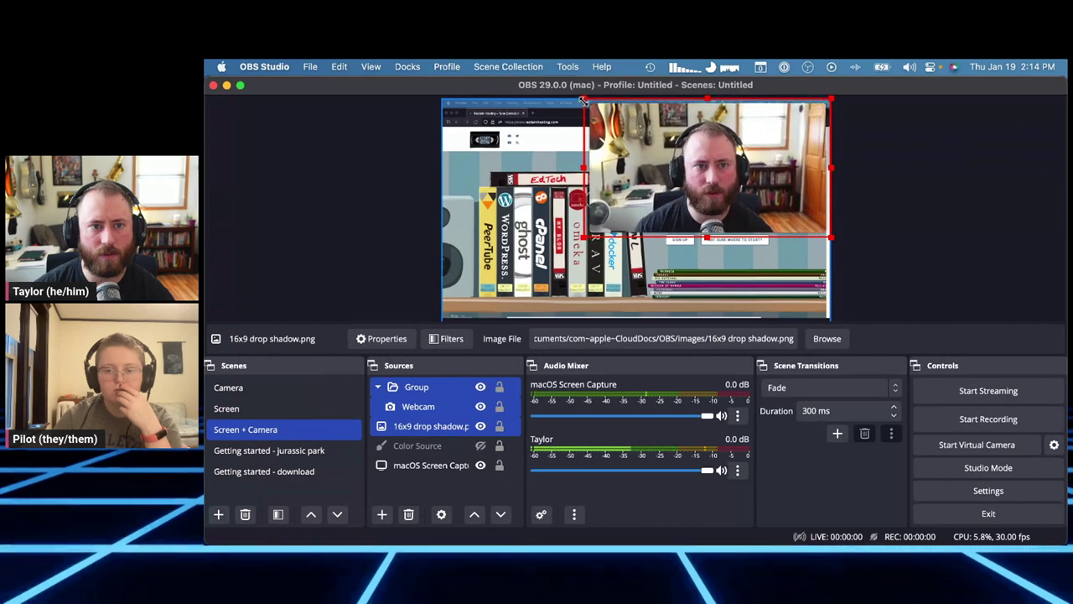
pyautogui.keyDown('shift'); pyautogui.click(444, 446); pyautogui.keyUp('shift')
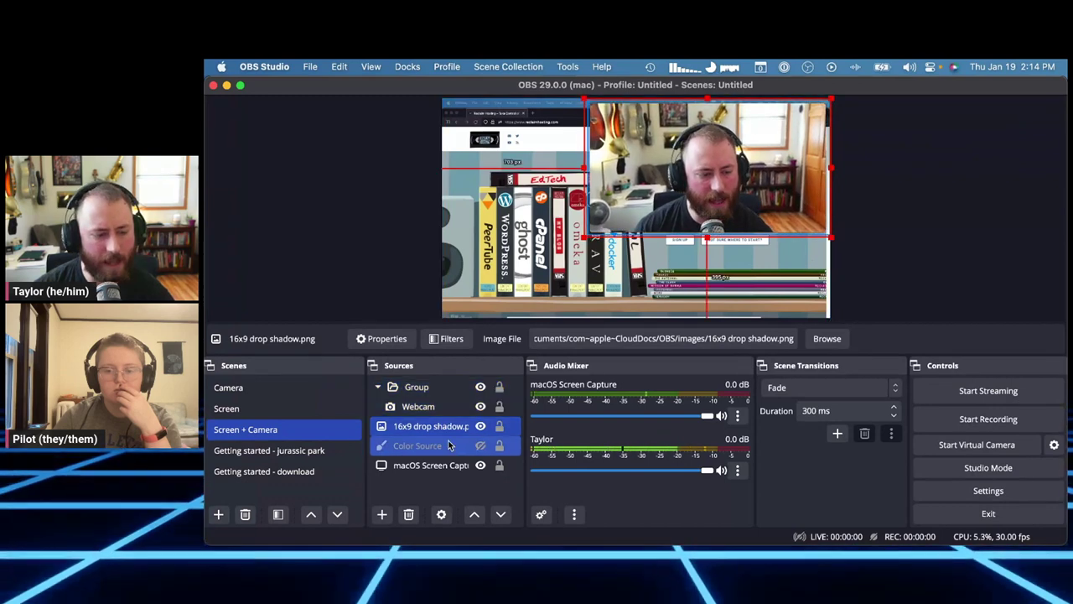
# Step: Move the group to the canvas's lower-right corner and shrink it to about half the canvas width
pyautogui.click(435, 386)
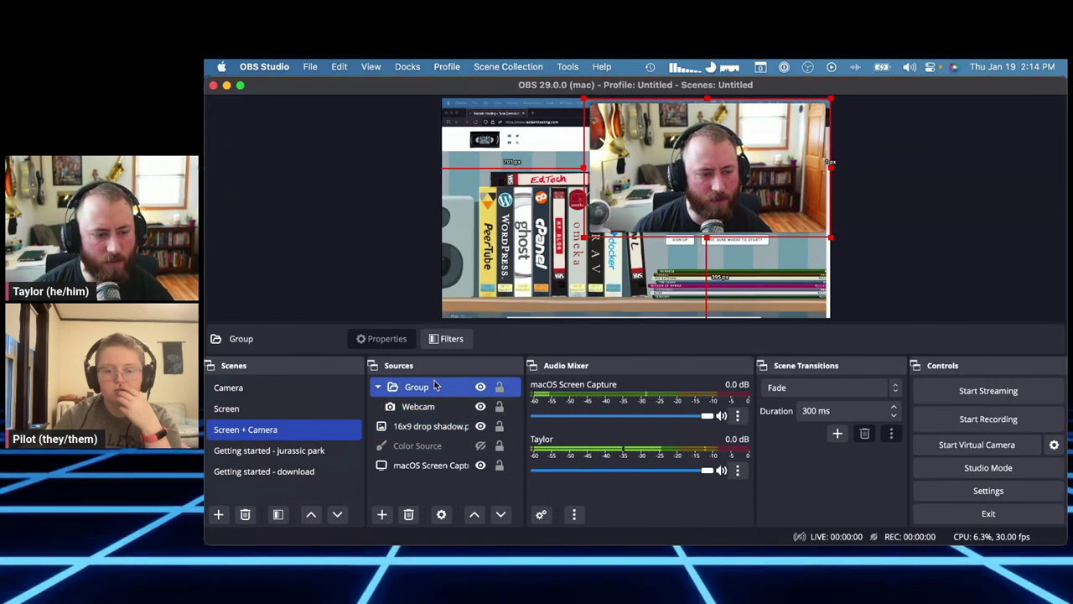
pyautogui.moveTo(658, 184); pyautogui.dragTo(648, 281)
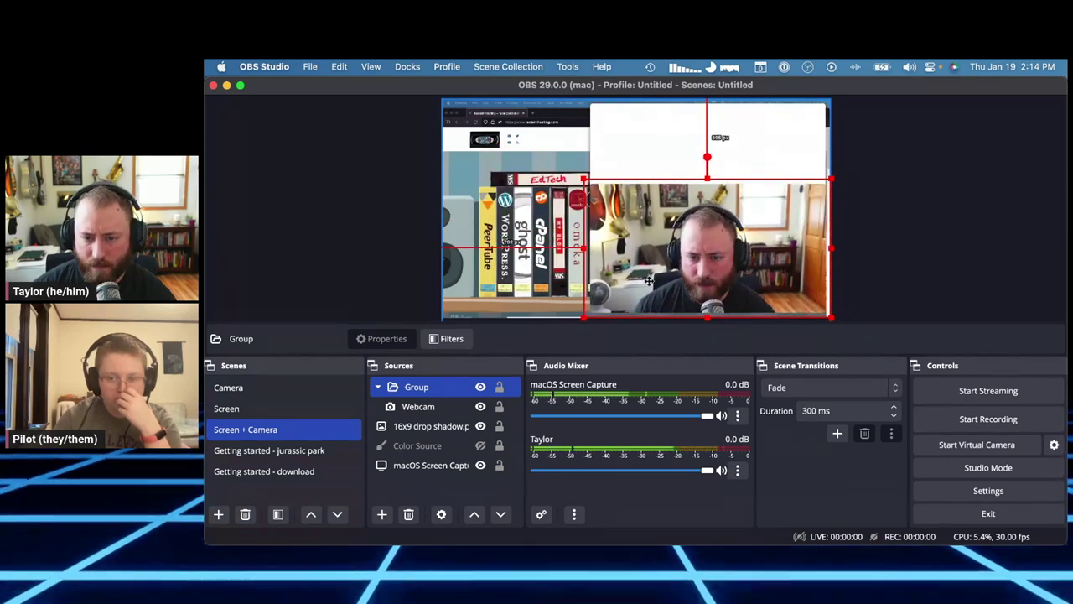
pyautogui.moveTo(585, 178); pyautogui.dragTo(644, 214)
# Step: Move the drop shadow image to the lower-right corner and shrink it to match the webcam, then deselect everything
pyautogui.click(419, 426)
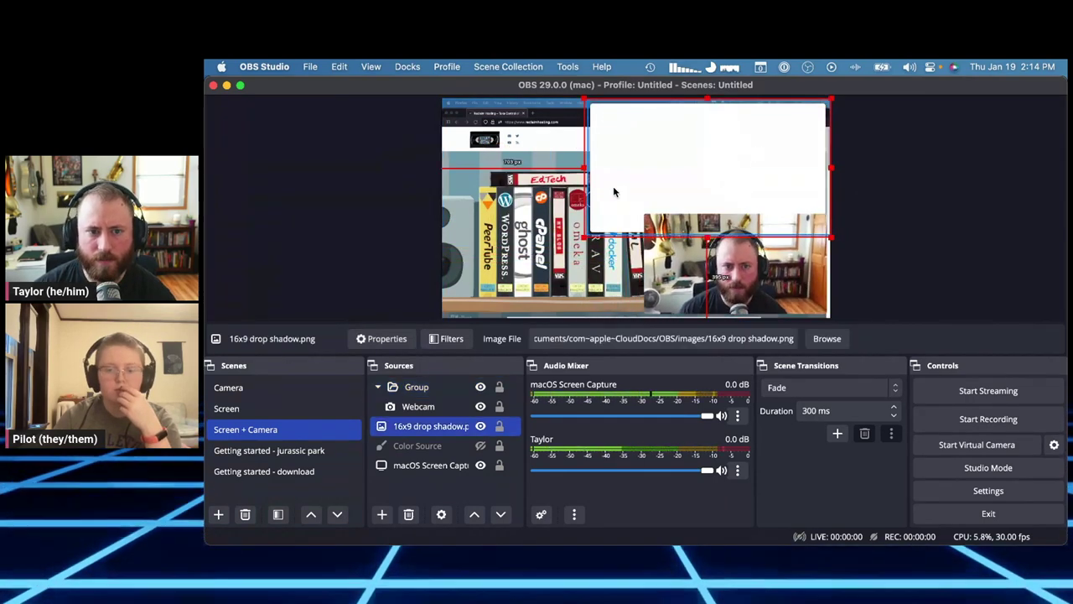
pyautogui.keyDown('shift'); pyautogui.click(428, 409); pyautogui.keyUp('shift')
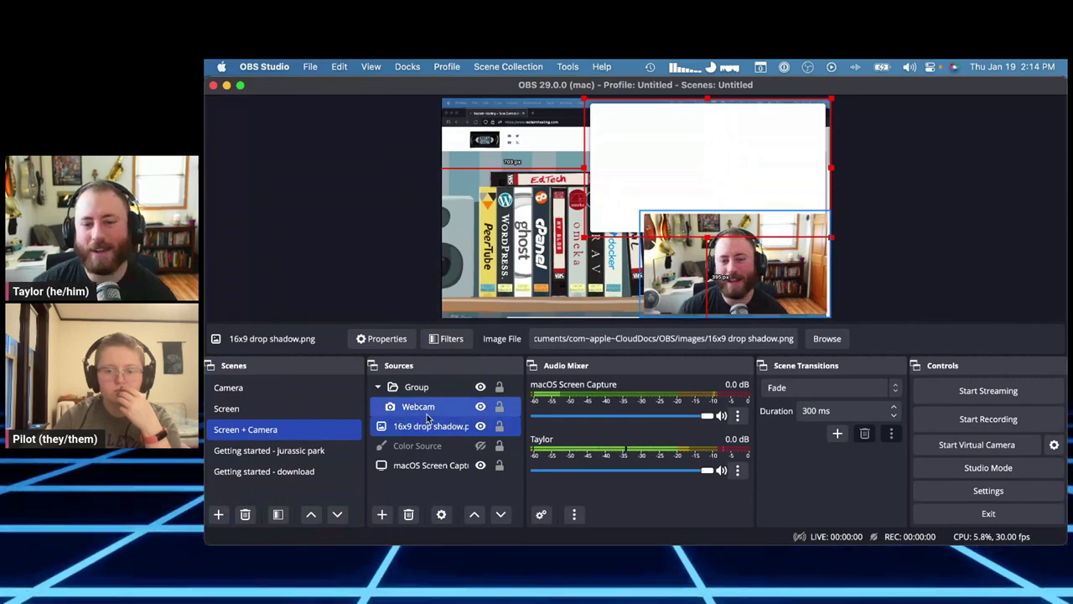
pyautogui.click(445, 422)
pyautogui.moveTo(649, 132); pyautogui.dragTo(648, 218)
pyautogui.moveTo(584, 176); pyautogui.dragTo(635, 214)
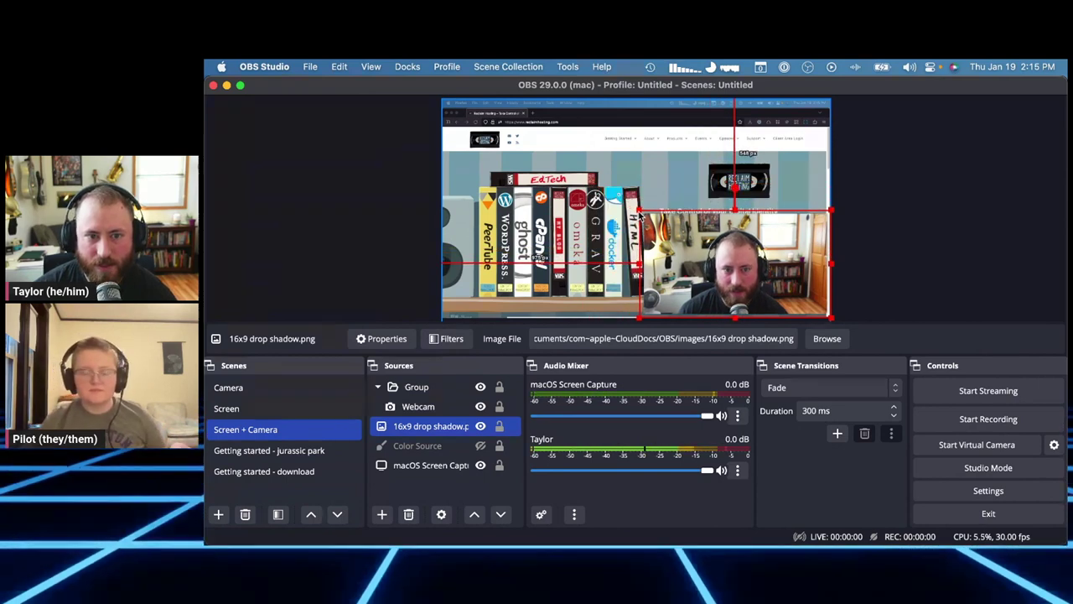
pyautogui.click(630, 222)
pyautogui.click(914, 196)
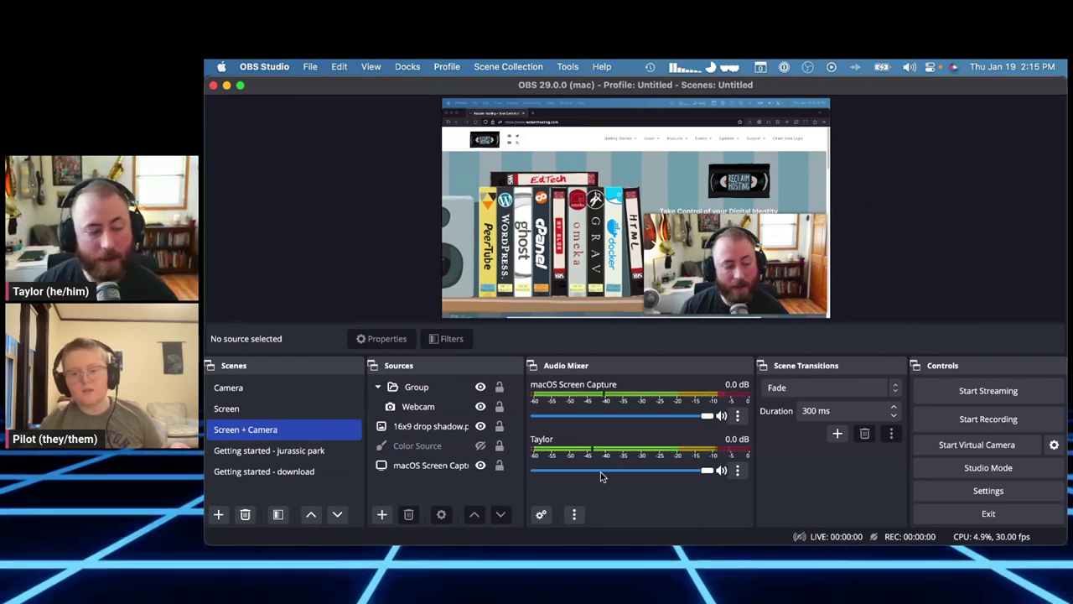
# Step: Select the group and enlarge it to fill the whole canvas
pyautogui.click(493, 385)
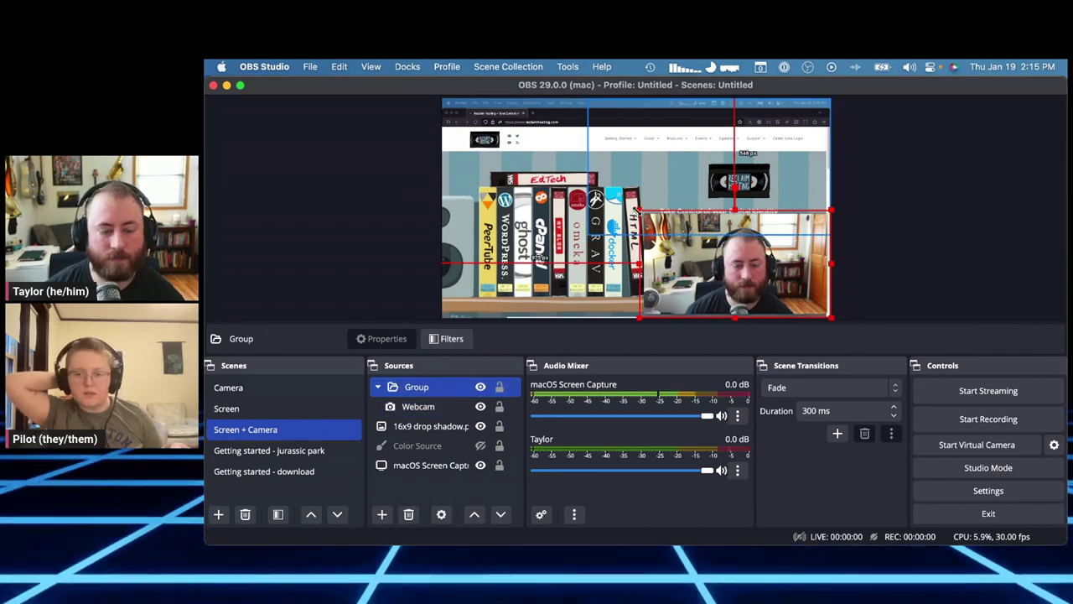
pyautogui.moveTo(625, 261); pyautogui.dragTo(476, 129)
pyautogui.moveTo(709, 249); pyautogui.dragTo(825, 316)
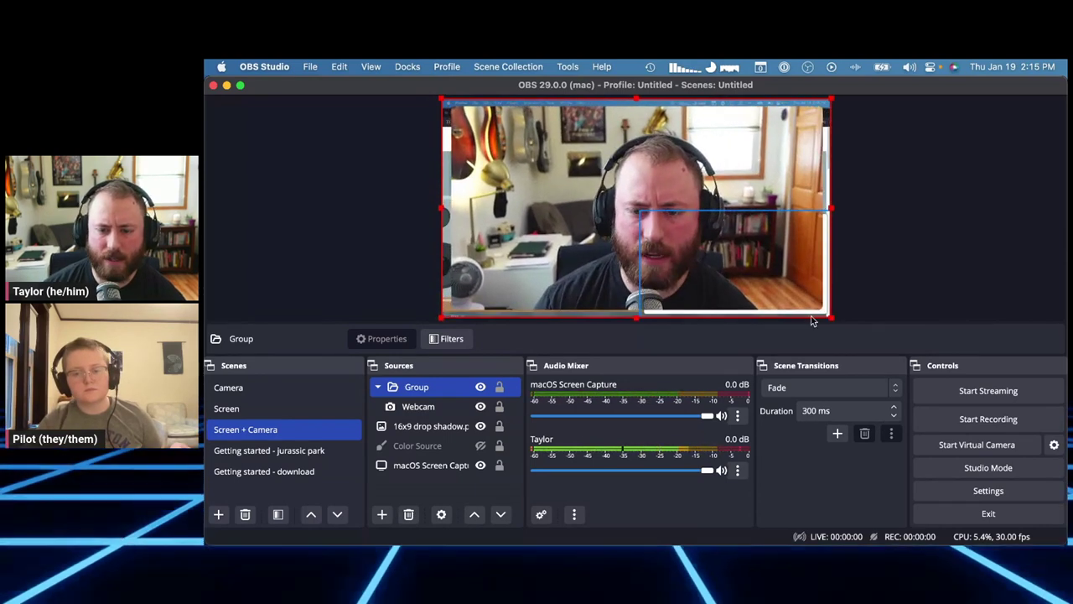
# Step: Select the Webcam inside the group and shrink it slightly, leaving a narrow margin around it on the canvas
pyautogui.click(421, 406)
pyautogui.press('Up')
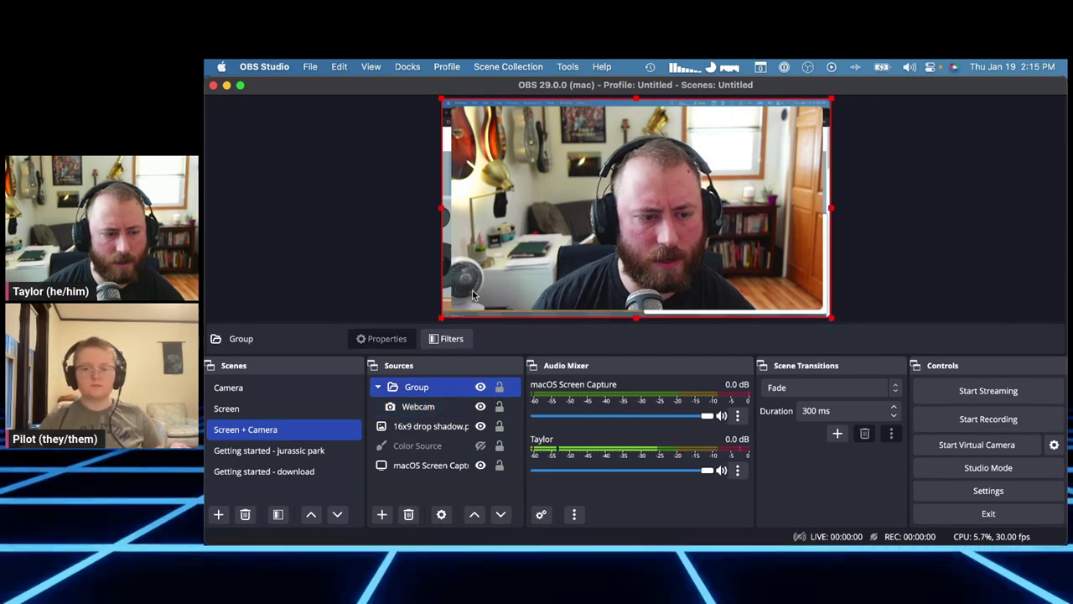
pyautogui.press('Down')
pyautogui.press('Down')
pyautogui.click(403, 407)
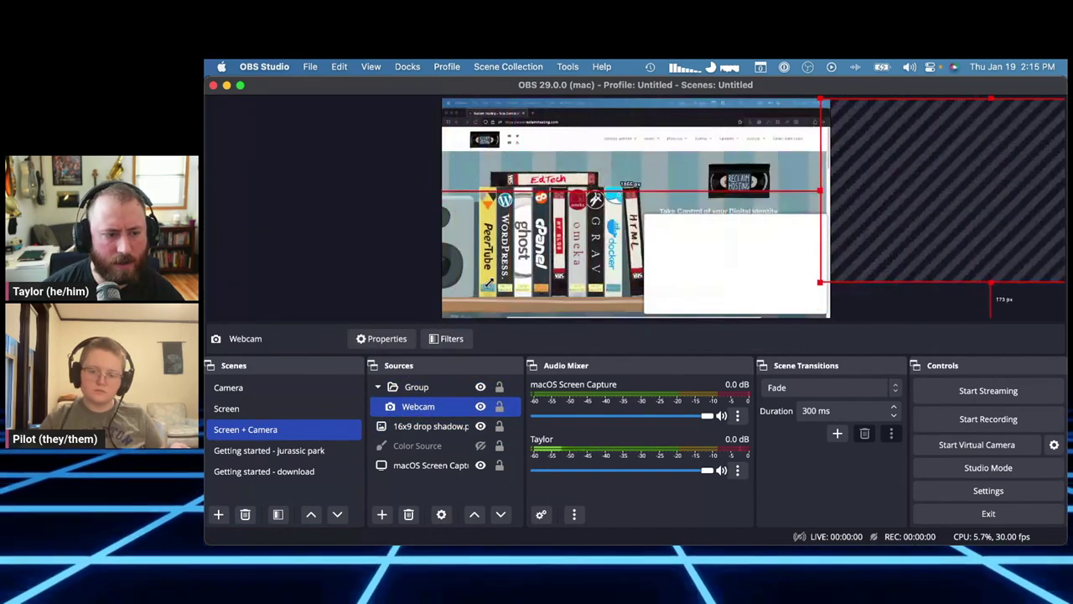
pyautogui.moveTo(530, 248)
pyautogui.mouseDown()
pyautogui.moveTo(470, 312)
pyautogui.moveTo(601, 293)
pyautogui.moveTo(551, 283)
pyautogui.moveTo(513, 248)
pyautogui.mouseUp()
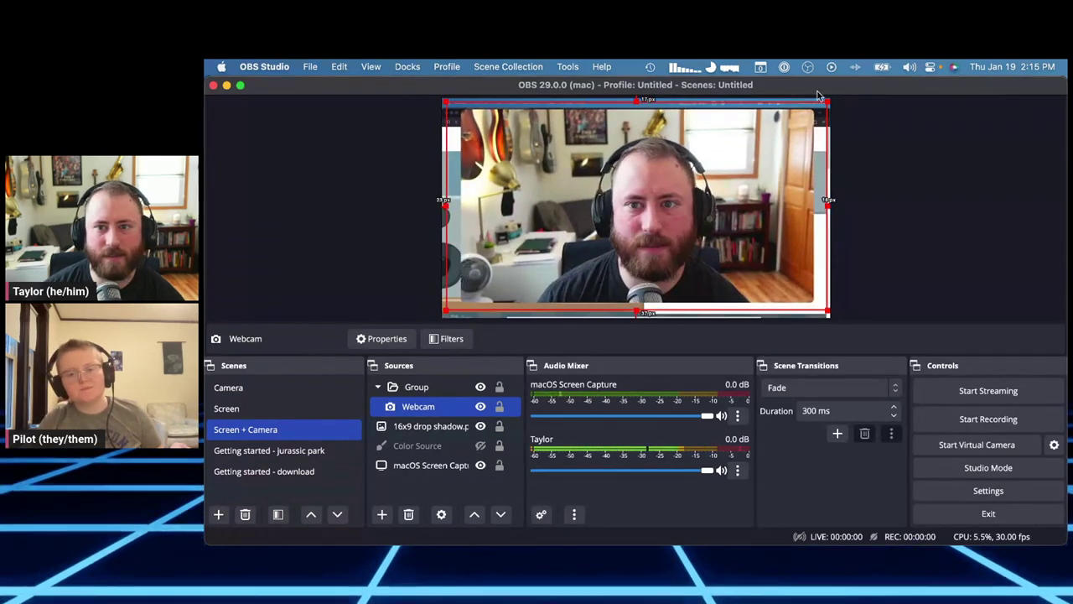
# Step: Review the properties of the drop shadow image source and close them without changes
pyautogui.moveTo(420, 465)
pyautogui.mouseDown()
pyautogui.moveTo(426, 429)
pyautogui.moveTo(415, 466)
pyautogui.mouseUp()
pyautogui.doubleClick(426, 426)
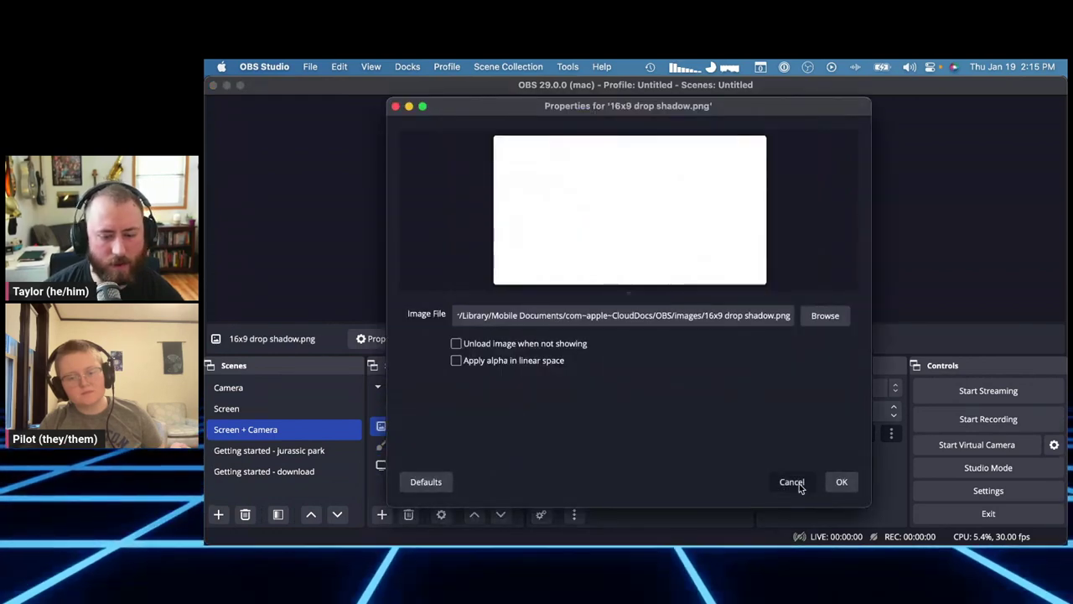
pyautogui.click(793, 483)
pyautogui.click(445, 426)
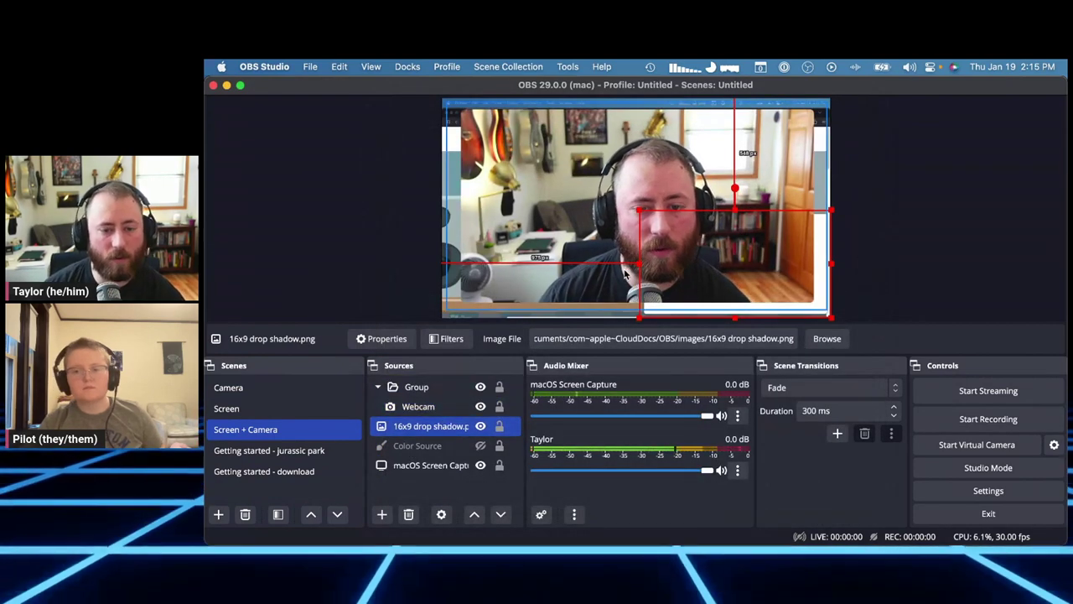
# Step: Hide the macOS Screen Capture, show the Color Source and enlarge it to fill the canvas
pyautogui.click(481, 464)
pyautogui.click(480, 445)
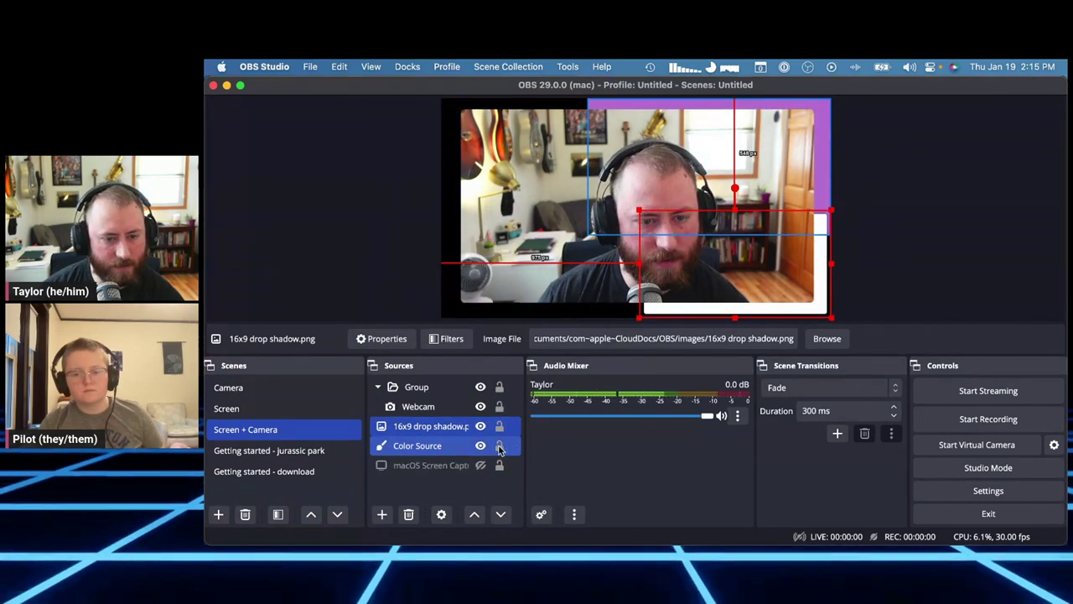
pyautogui.click(415, 448)
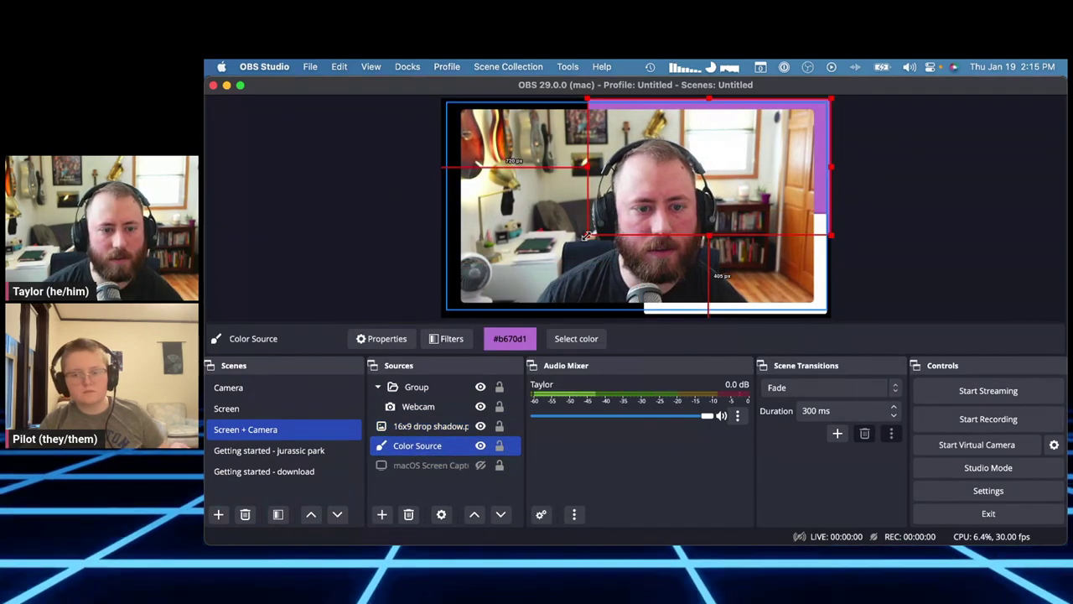
pyautogui.moveTo(486, 283); pyautogui.dragTo(443, 317)
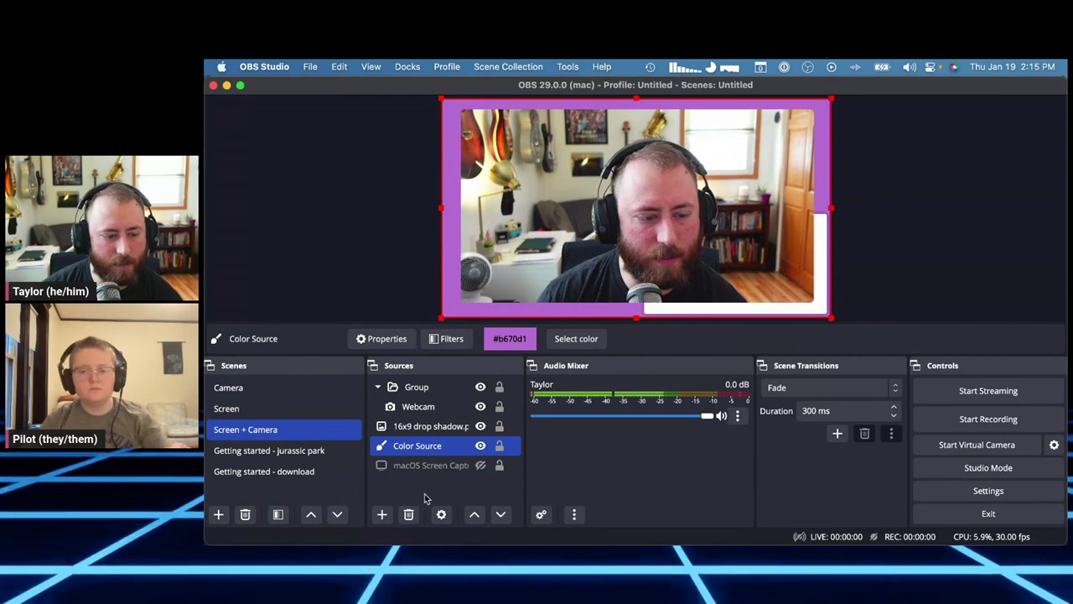
# Step: Move the drop shadow image into the group, directly below the Webcam
pyautogui.click(429, 425)
pyautogui.moveTo(429, 426); pyautogui.dragTo(453, 412)
pyautogui.click(453, 406)
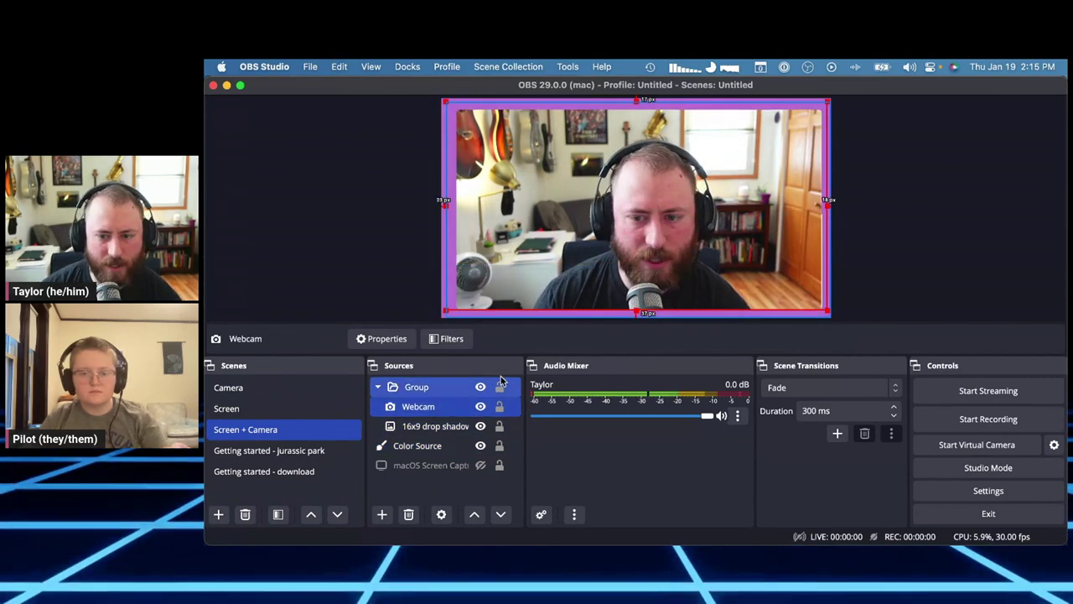
# Step: Fit the drop shadow image to the screen
pyautogui.click(453, 425)
pyautogui.rightClick(714, 268)
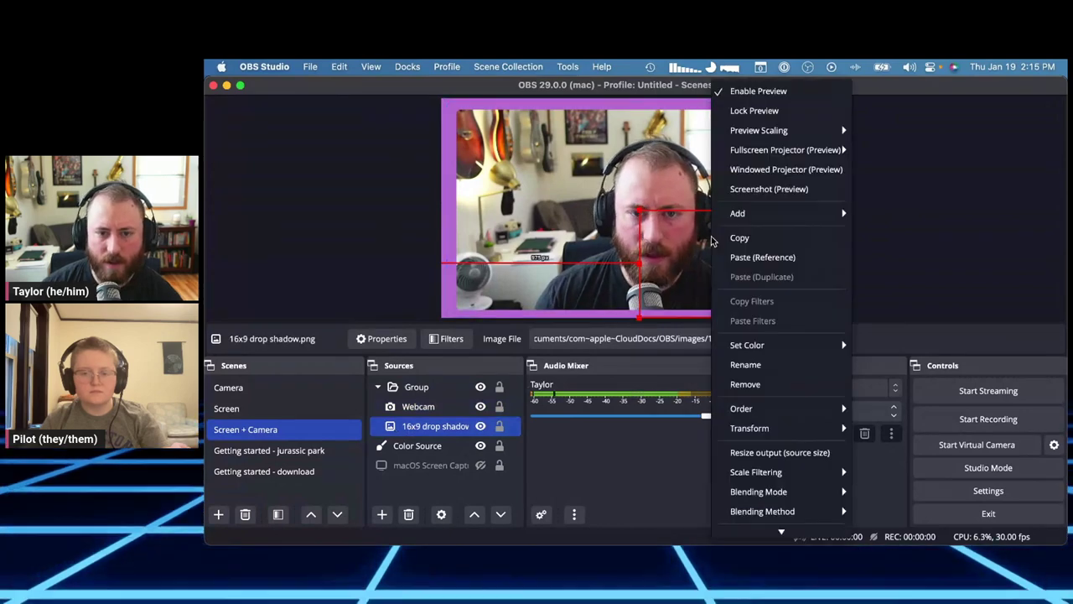
pyautogui.moveTo(785, 436)
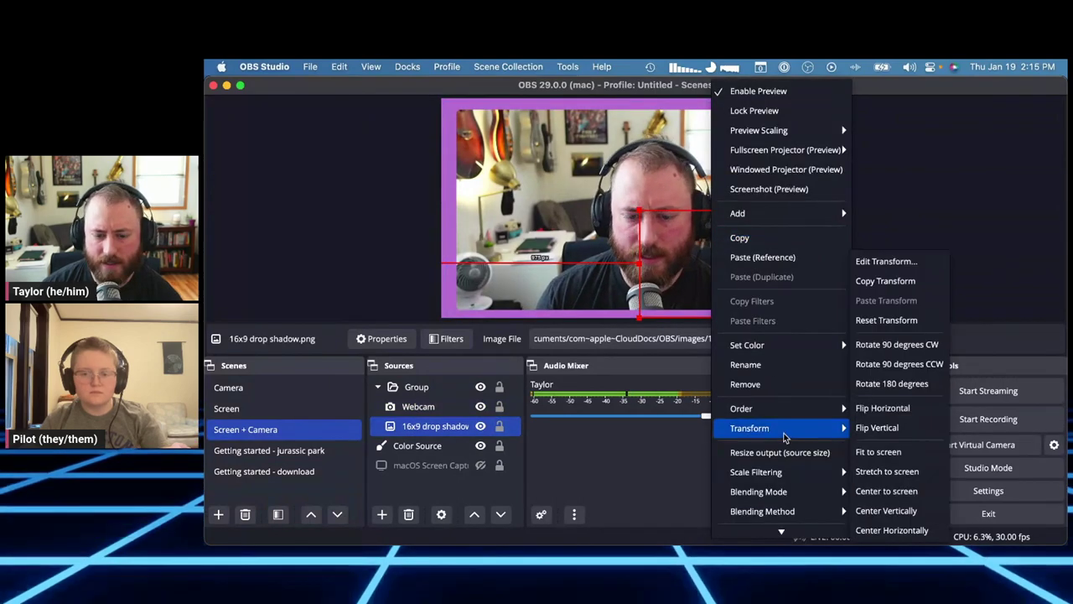
pyautogui.click(914, 452)
# Step: Fit the Webcam source inside the group to the screen
pyautogui.rightClick(432, 408)
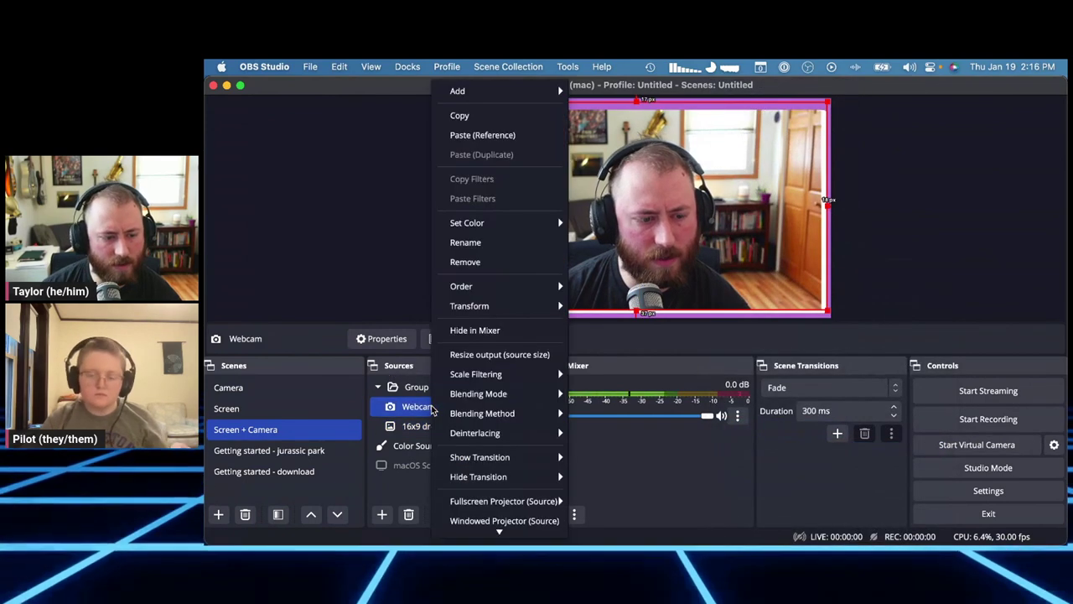
pyautogui.moveTo(499, 531)
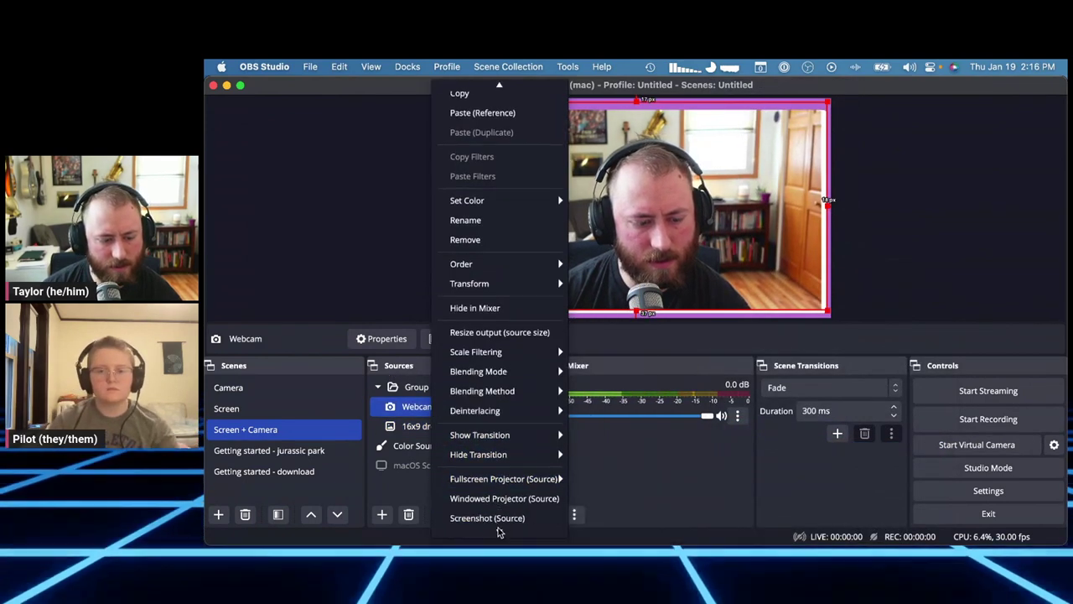
pyautogui.moveTo(559, 253)
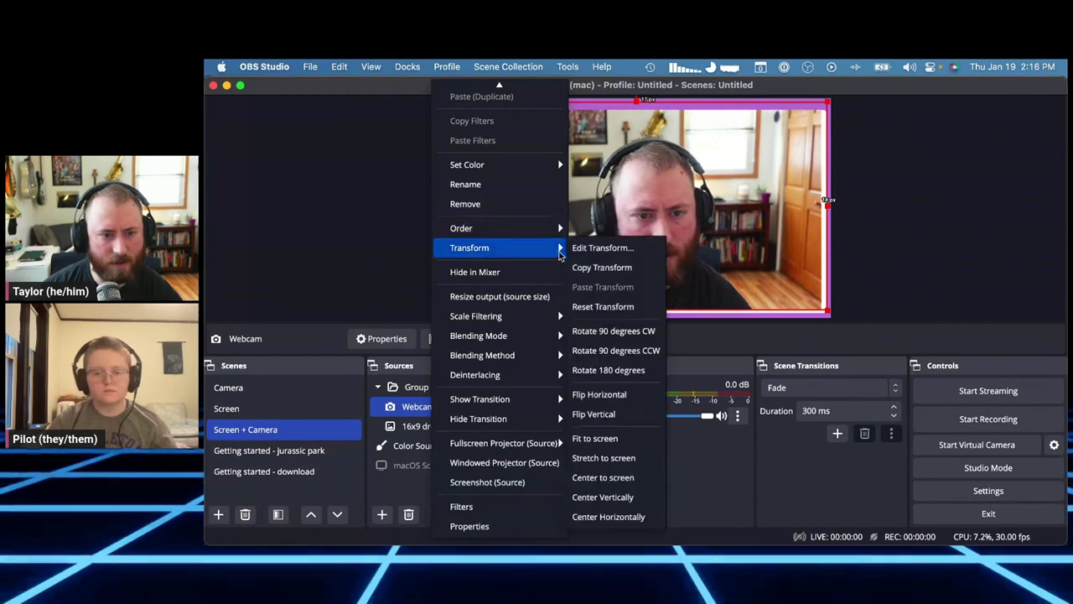
pyautogui.click(619, 441)
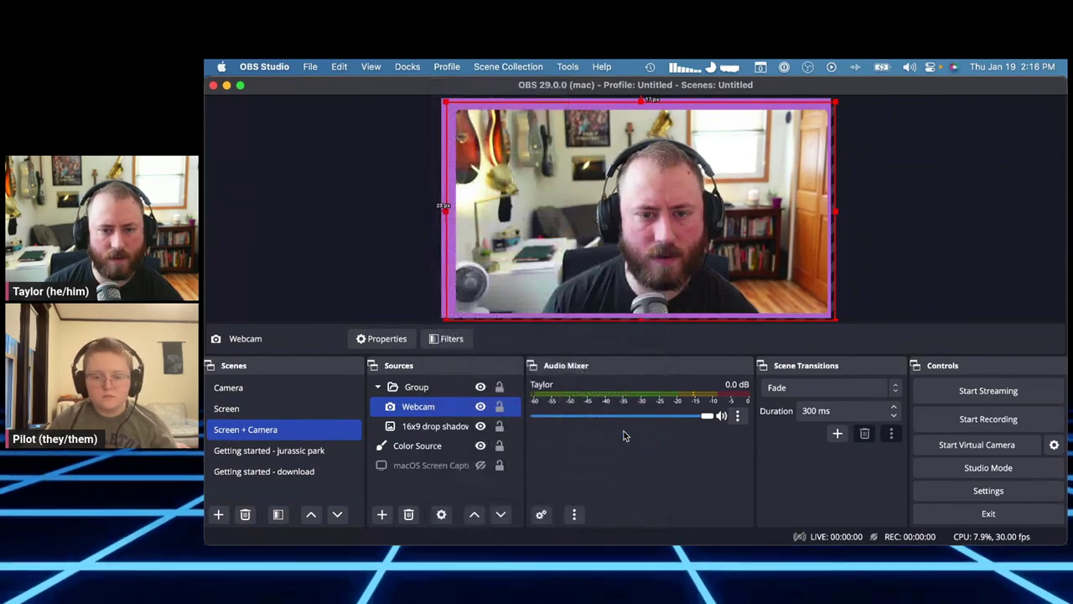
# Step: Move the whole Group so its edges line up with the canvas
pyautogui.click(417, 387)
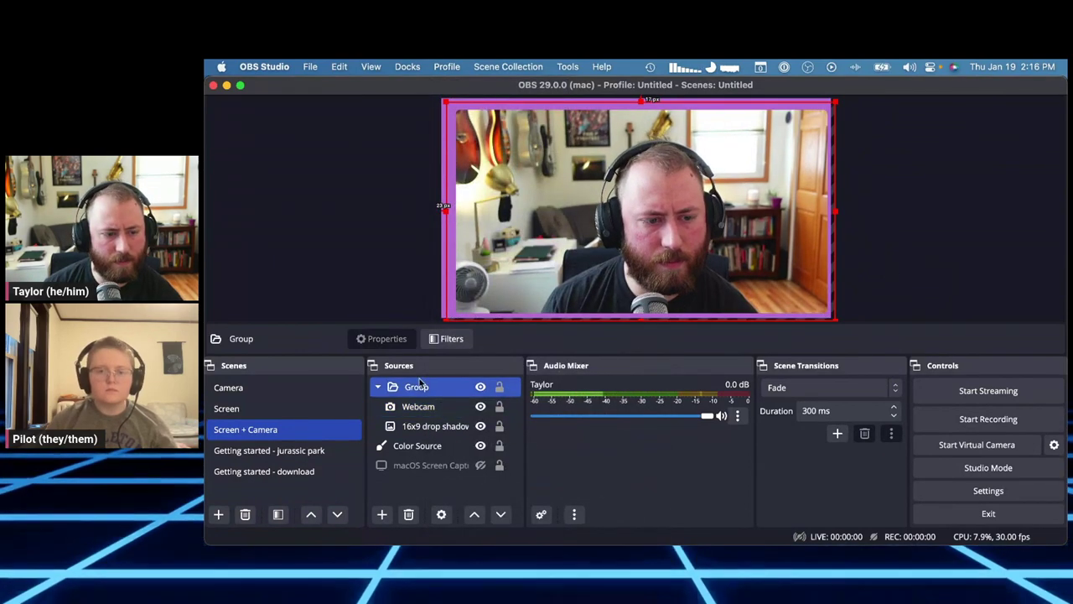
pyautogui.moveTo(501, 267); pyautogui.dragTo(497, 258)
pyautogui.click(405, 262)
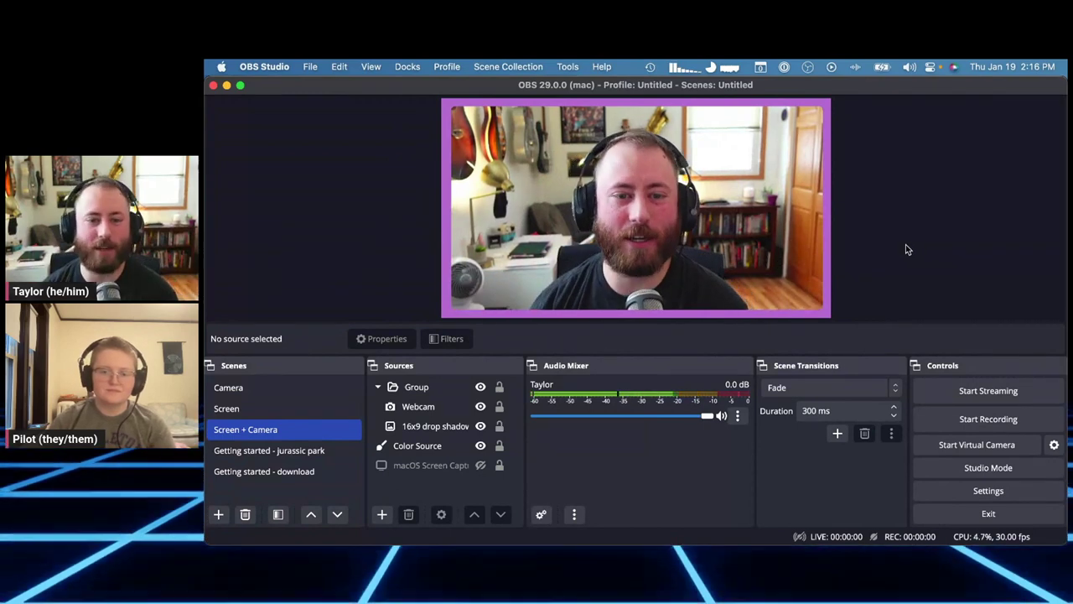
# Step: Take the 16x9 drop shadow image out of the group and place it directly beneath the group, above the Color Source
pyautogui.click(419, 407)
pyautogui.click(428, 427)
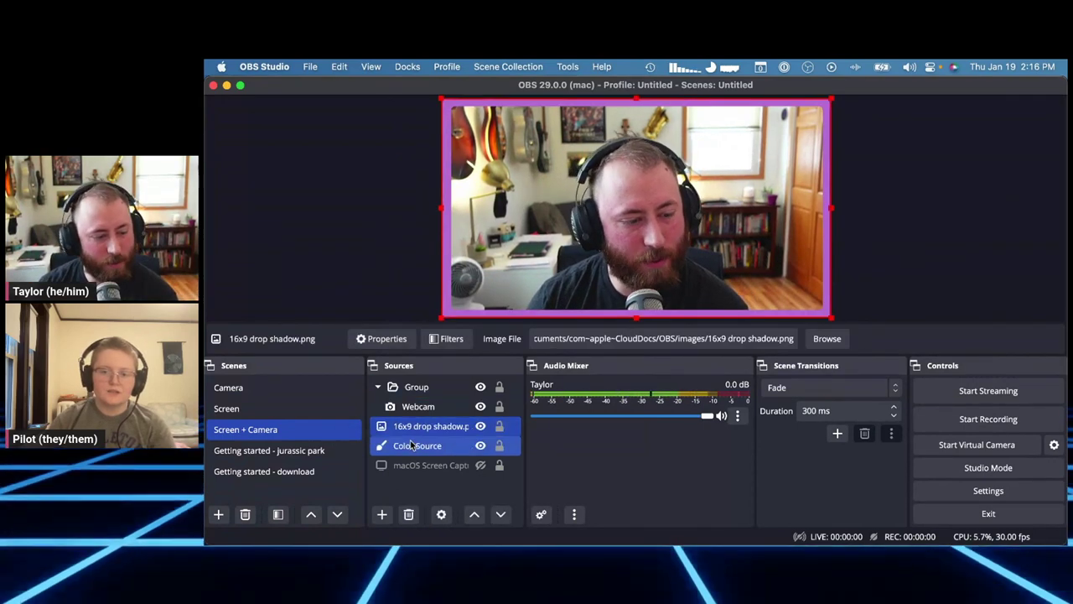
pyautogui.click(448, 486)
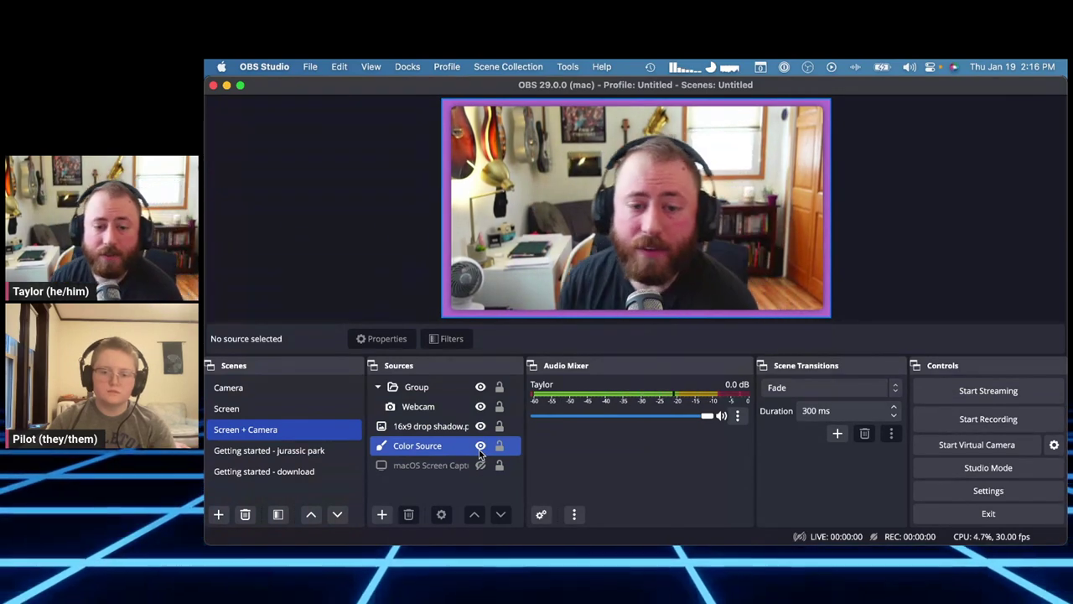
# Step: Hide the Color Source and show the macOS Screen Capture again
pyautogui.click(445, 428)
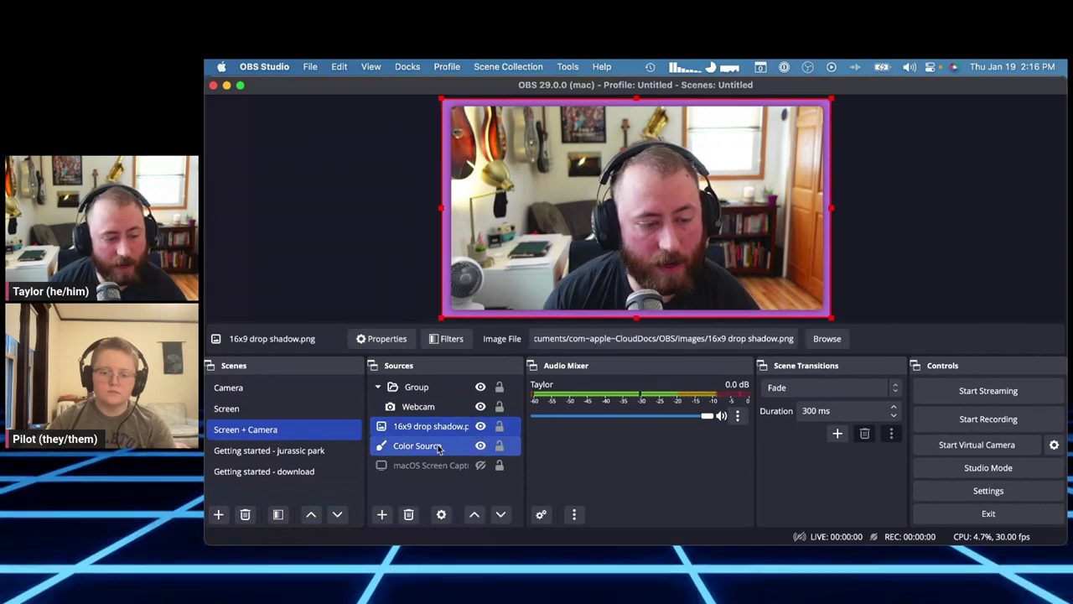
pyautogui.click(480, 446)
pyautogui.click(479, 466)
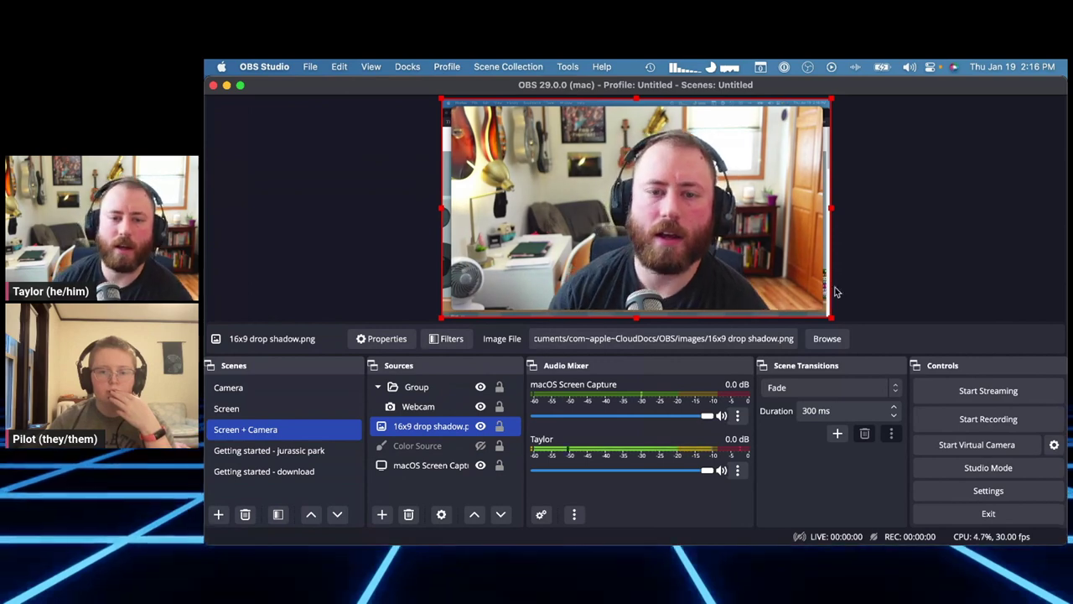
# Step: Shrink the drop shadow image and the Group to about a third of the canvas width in its lower-right corner
pyautogui.moveTo(442, 100); pyautogui.dragTo(711, 246)
pyautogui.click(711, 246)
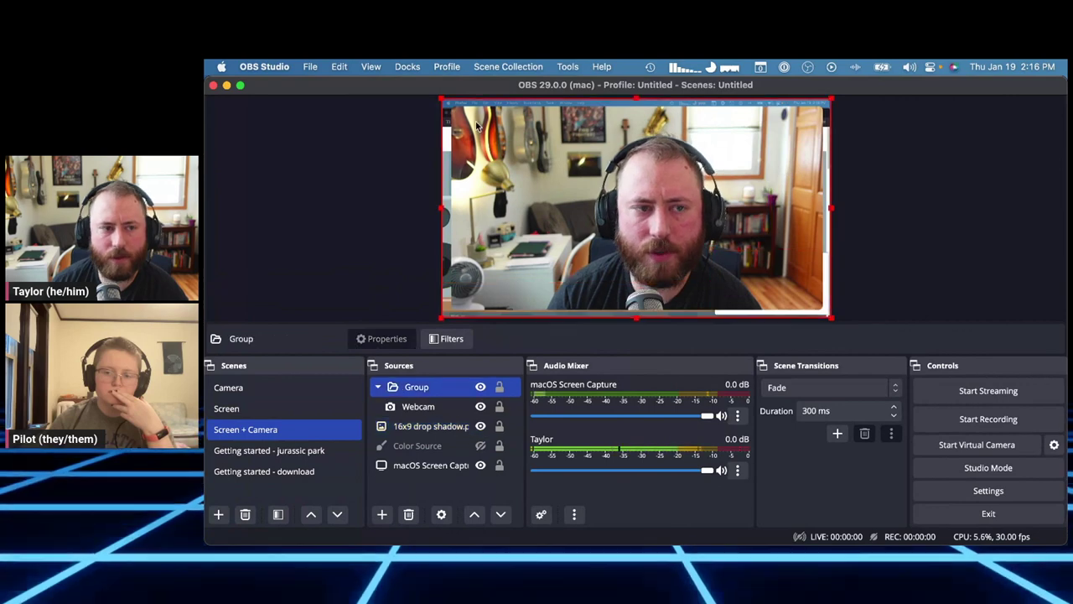
pyautogui.moveTo(442, 100); pyautogui.dragTo(777, 252)
pyautogui.click(776, 326)
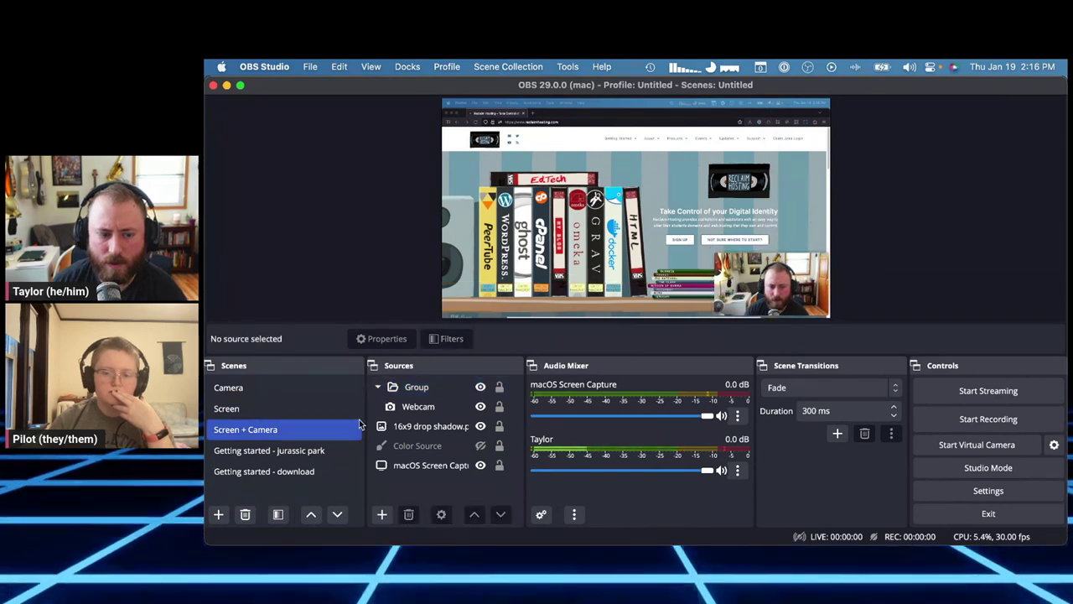
# Step: Fine-tune the drop shadow image's size around the small webcam and bring the captured web page's white Reclaim Open 2023 section into view
pyautogui.click(428, 426)
pyautogui.moveTo(711, 249); pyautogui.dragTo(712, 250)
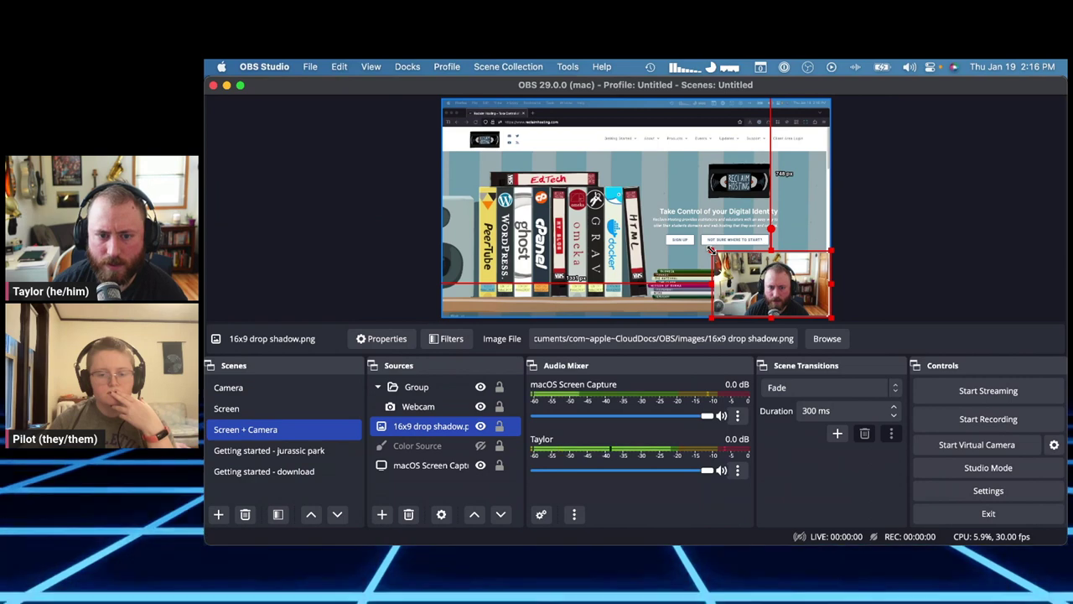
pyautogui.click(929, 235)
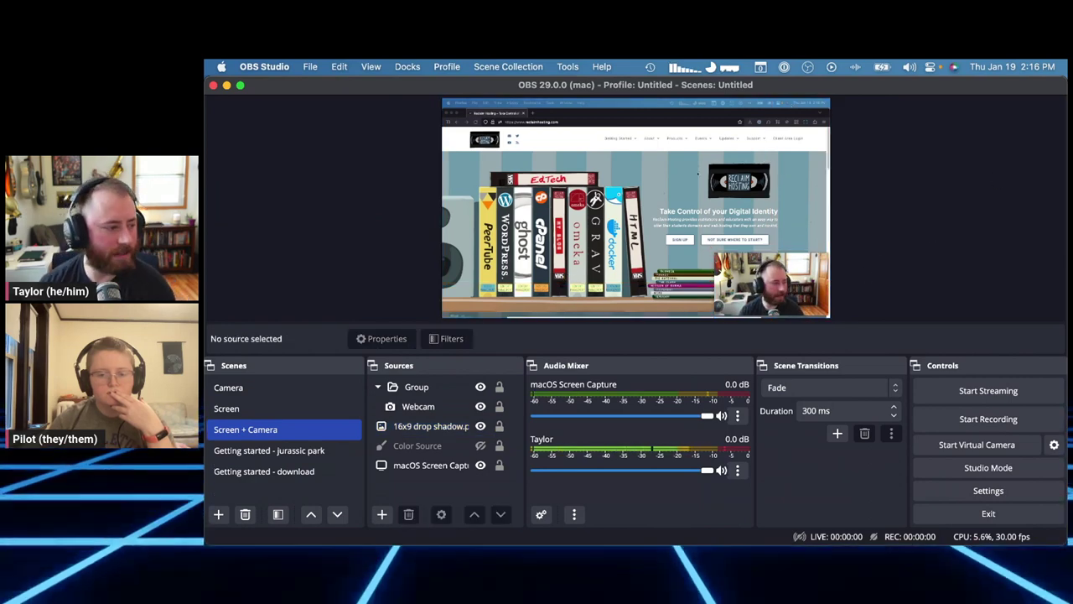
pyautogui.scroll(-5, 697, 173)
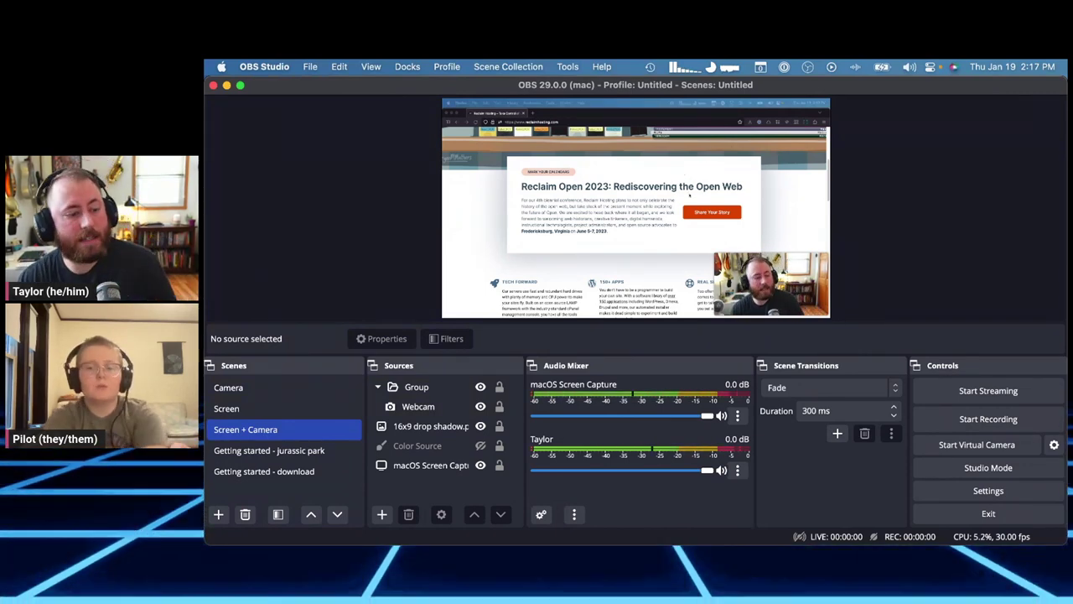
# Step: Switch to Finder and examine the images folder and its parent folders in iCloud Drive
pyautogui.moveTo(315, 546)
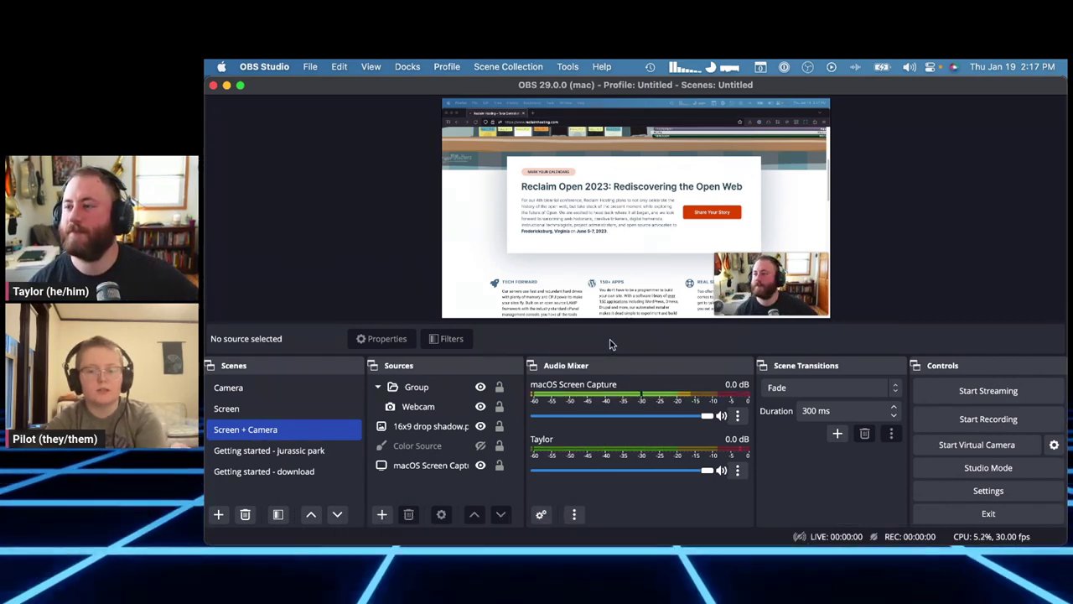
pyautogui.moveTo(530, 530)
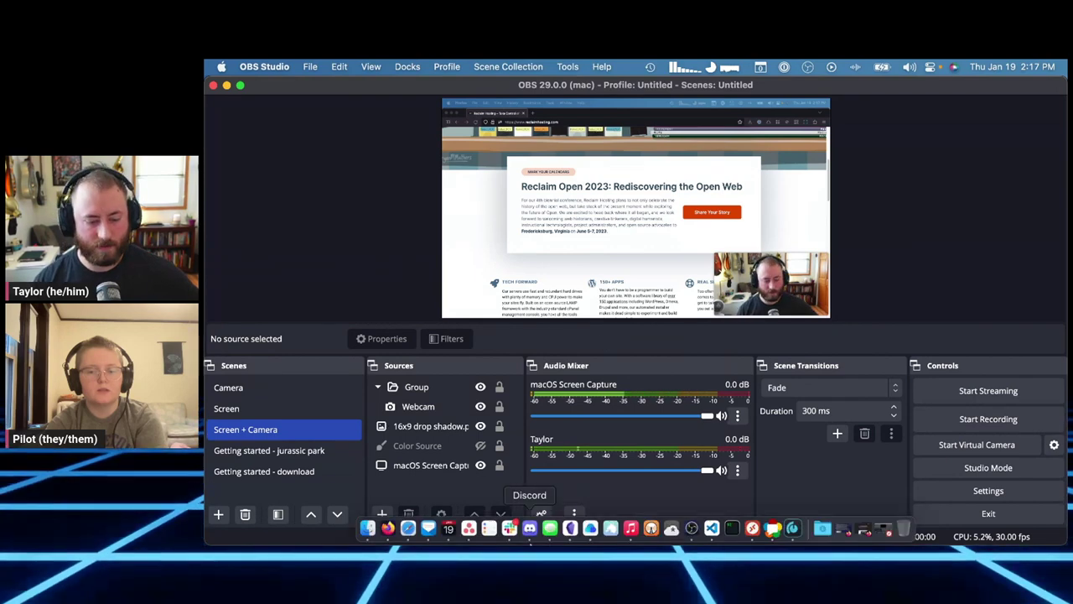
pyautogui.click(372, 531)
pyautogui.moveTo(717, 242); pyautogui.dragTo(664, 202)
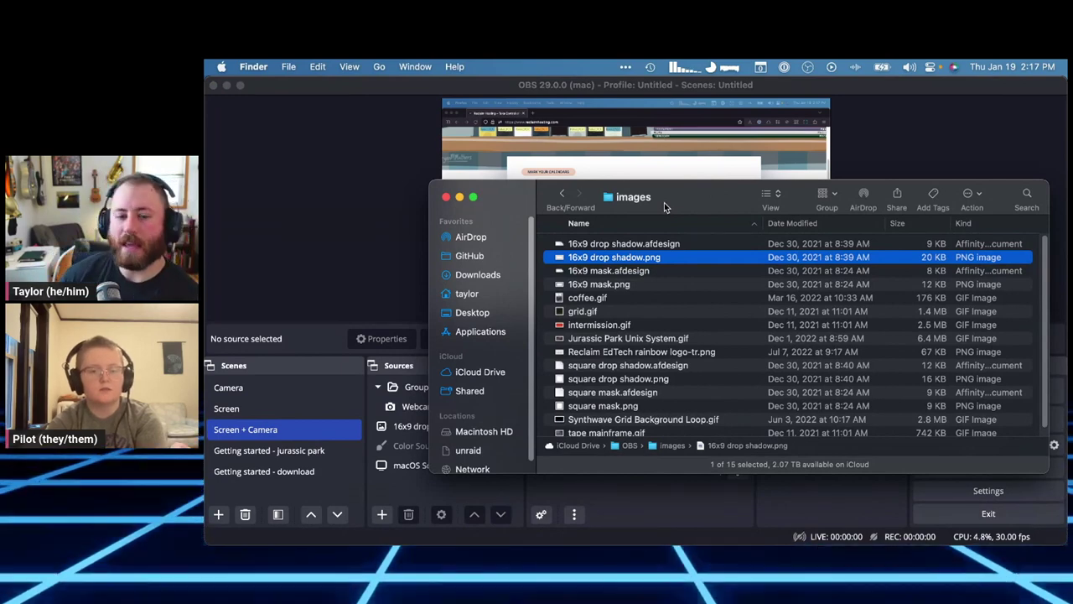
pyautogui.moveTo(708, 189); pyautogui.dragTo(654, 221)
pyautogui.rightClick(564, 223)
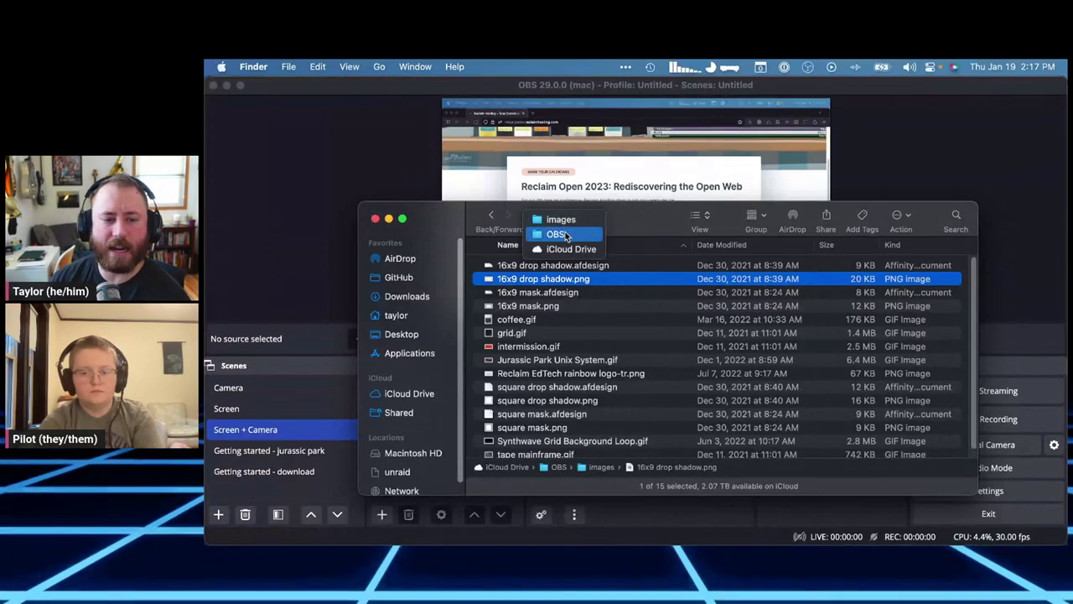
pyautogui.click(634, 222)
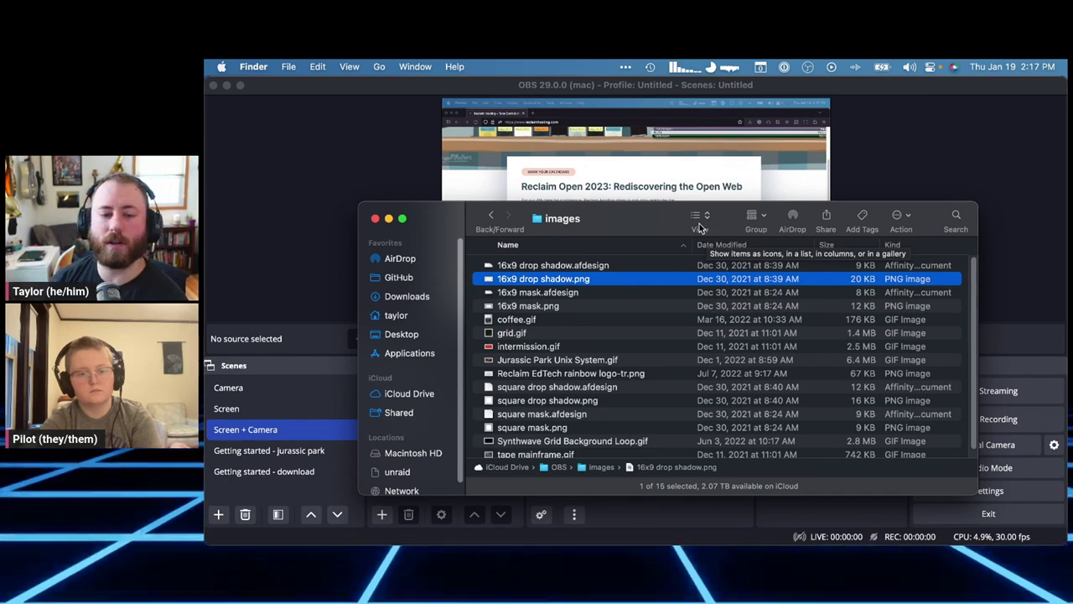
# Step: Move the Finder window aside and rename 16x9 mask.png to 16x9 mask1.png
pyautogui.moveTo(623, 216); pyautogui.dragTo(882, 174)
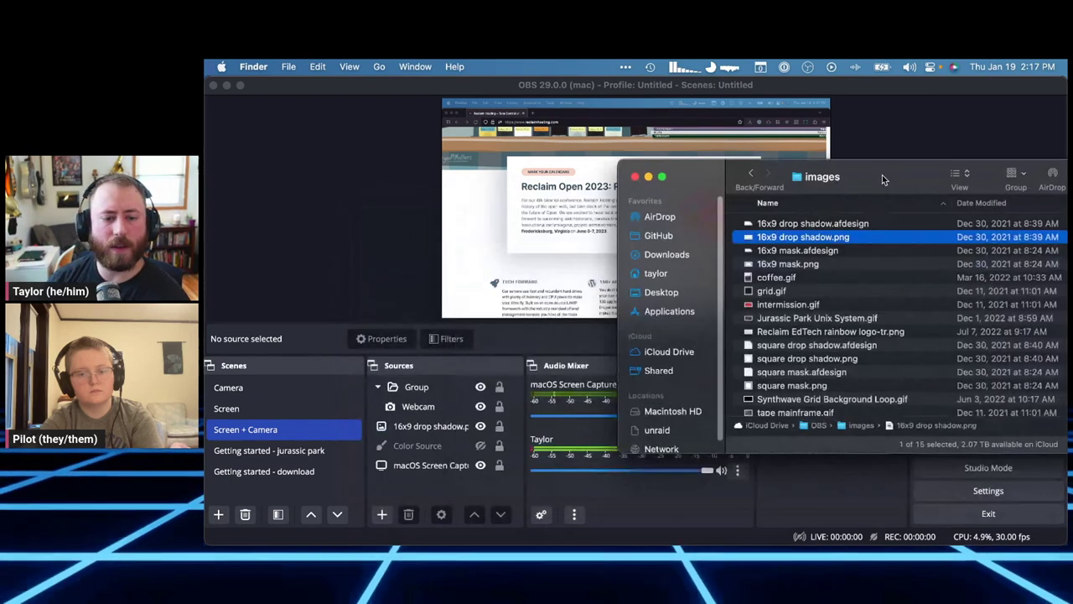
pyautogui.click(794, 265)
pyautogui.press('Return')
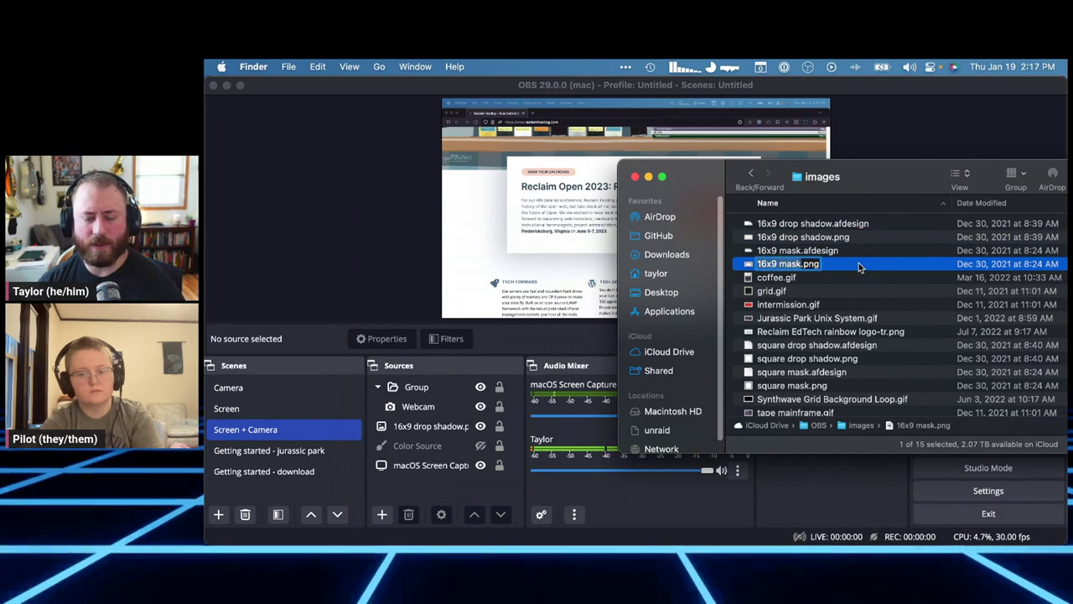
pyautogui.press('Right')
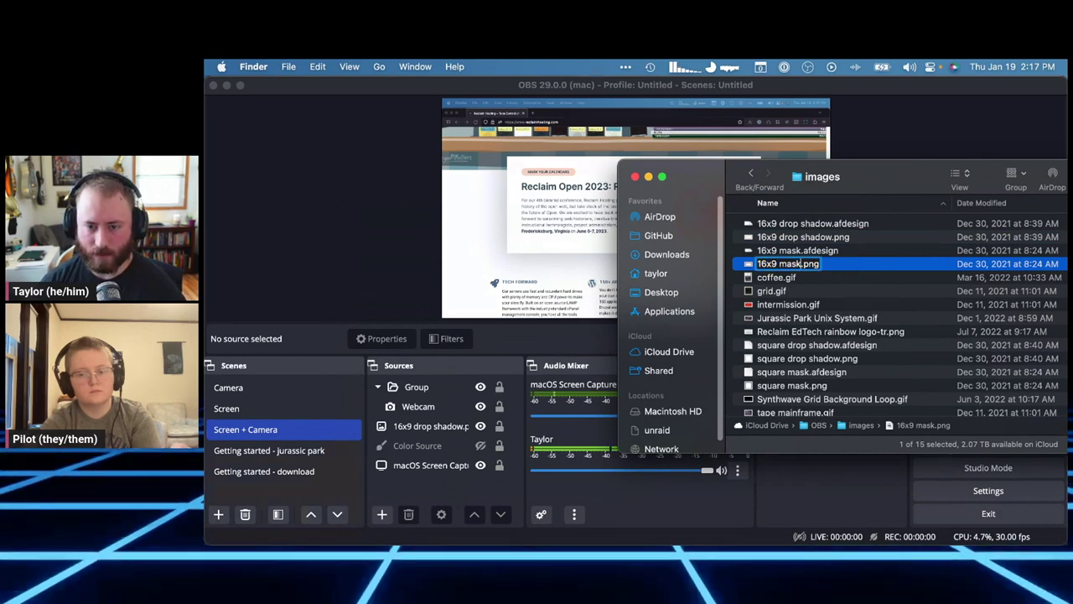
pyautogui.write('1')
pyautogui.press('Return')
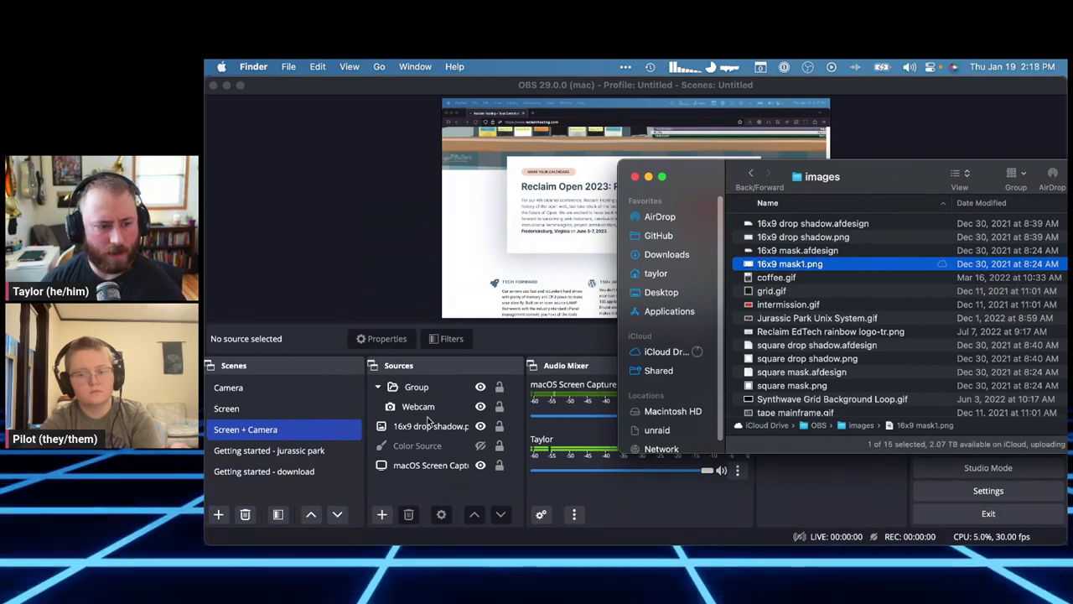
# Step: Switch back to OBS, exit it and launch it again
pyautogui.click(432, 426)
pyautogui.click(884, 210)
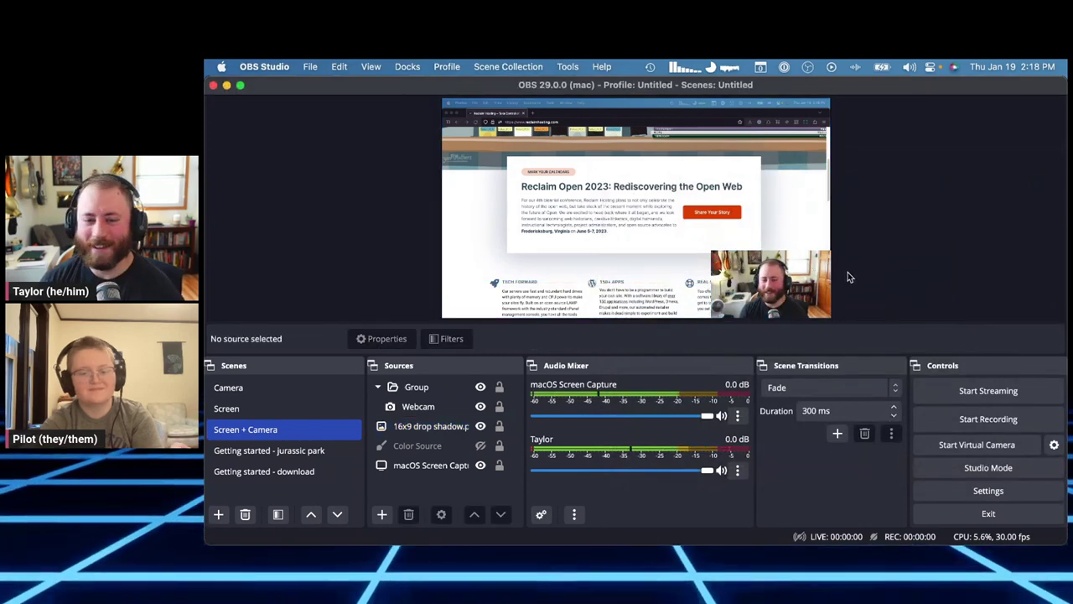
pyautogui.click(975, 513)
pyautogui.hotkey('alt', 'space')
pyautogui.write('obs')
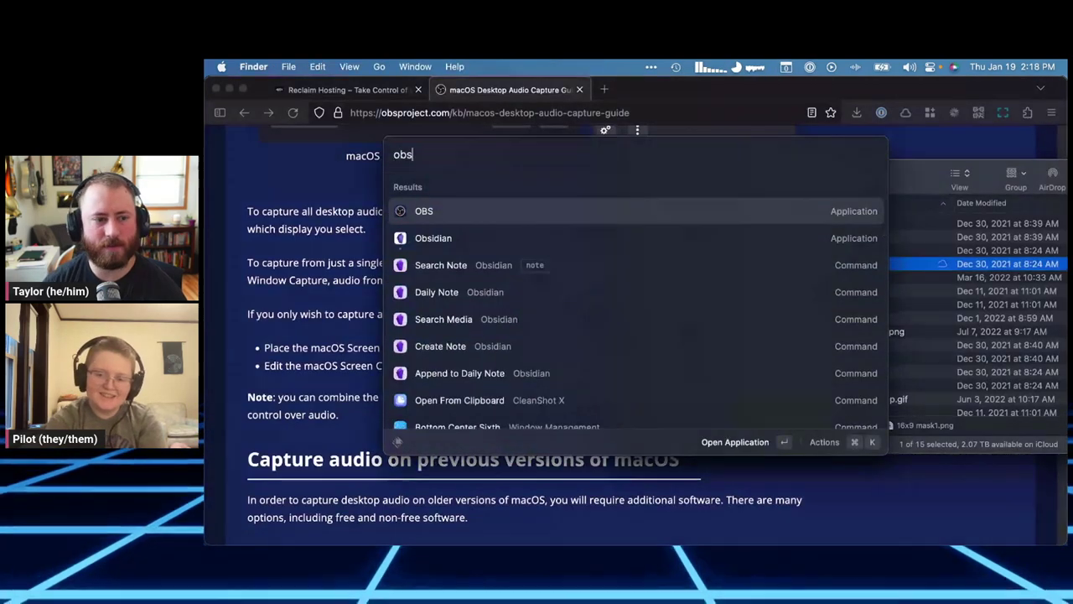
pyautogui.press('Return')
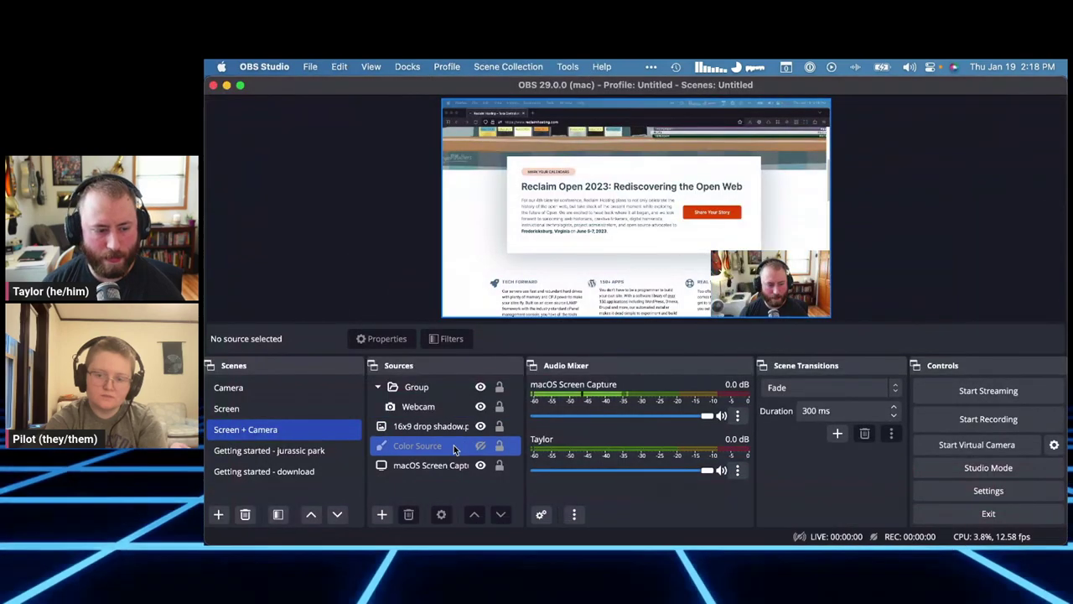
# Step: Select the drop shadow image and check the webcam's mask and shadow in the preview against the files in the images folder
pyautogui.click(449, 427)
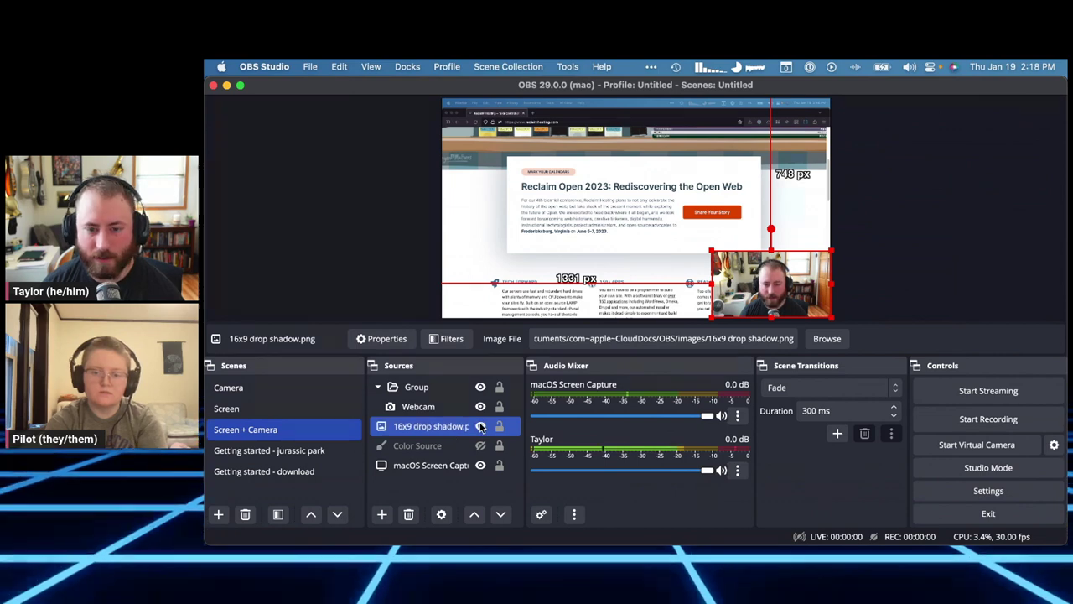
pyautogui.press('super+Tab')
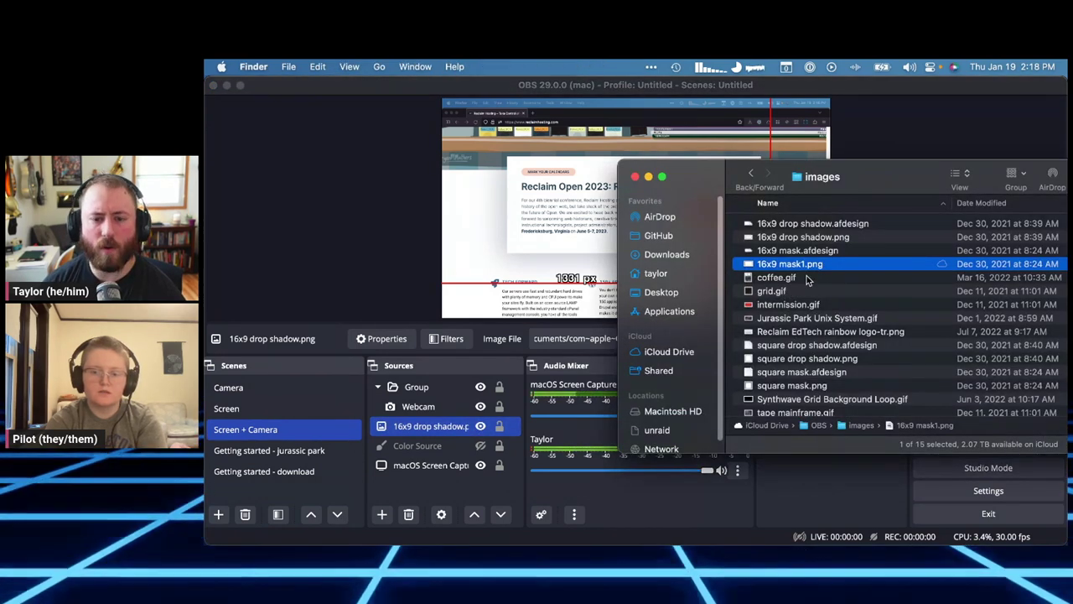
pyautogui.press('super+Tab')
pyautogui.click(943, 239)
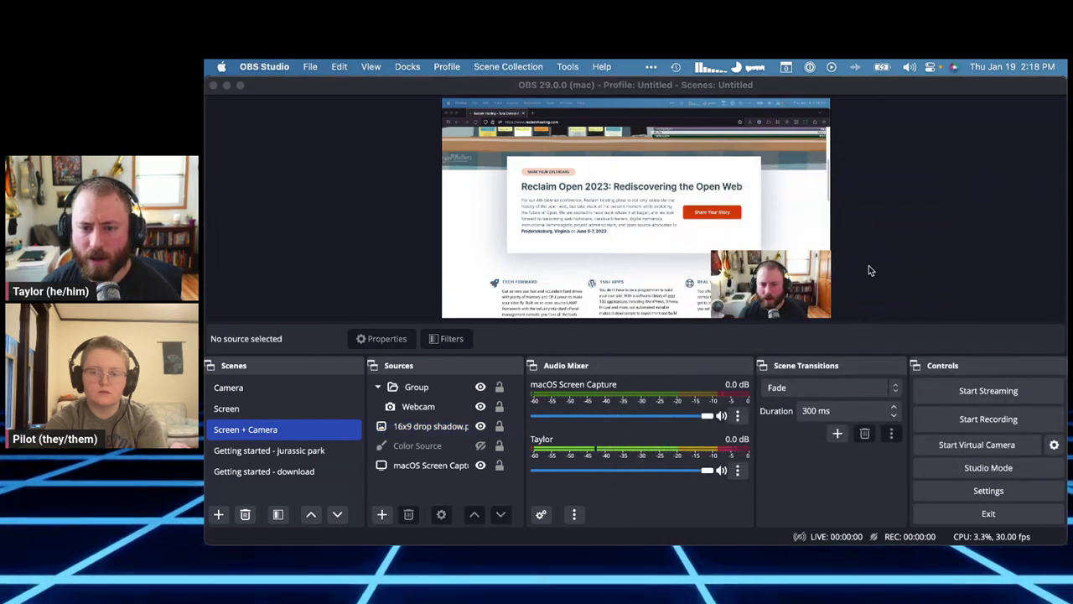
pyautogui.press('super+Tab')
pyautogui.click(422, 423)
# Step: Switch to Finder and restore the mask image's file name to 16x9 mask.png
pyautogui.press('super+Tab')
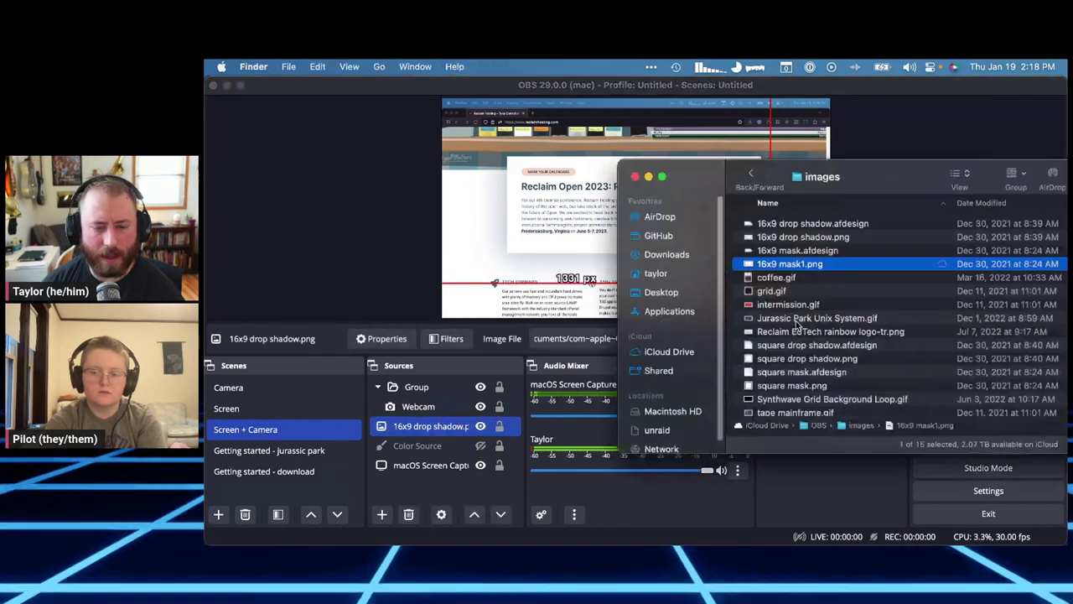
pyautogui.click(816, 264)
pyautogui.press('Right')
pyautogui.press('BackSpace')
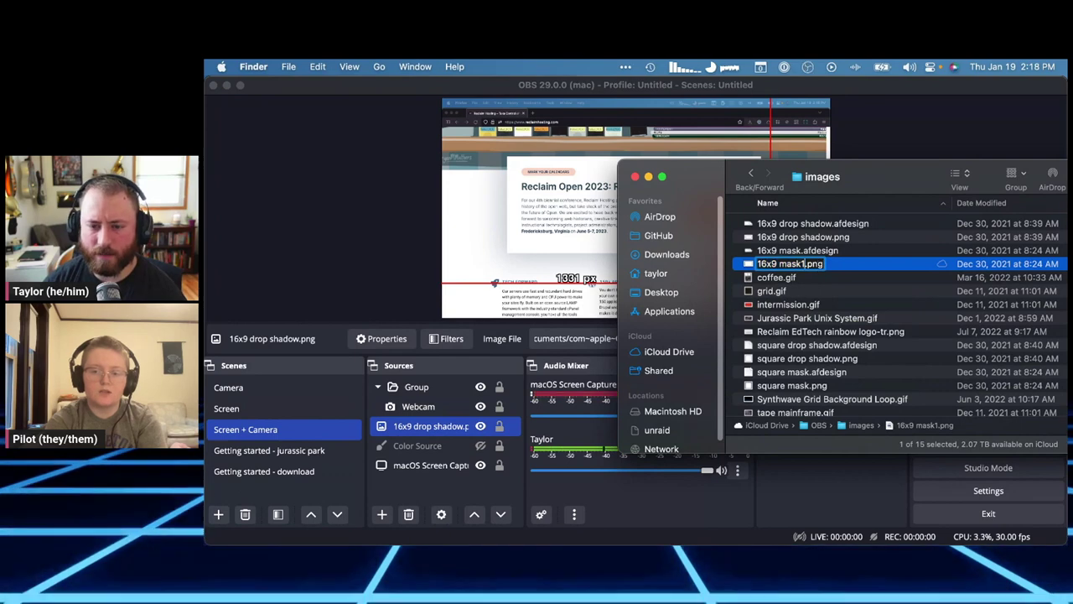
pyautogui.press('Return')
# Step: Return to OBS to check the webcam's mask in the preview, and switch back to the images folder in Finder
pyautogui.click(826, 239)
pyautogui.press('super+Tab')
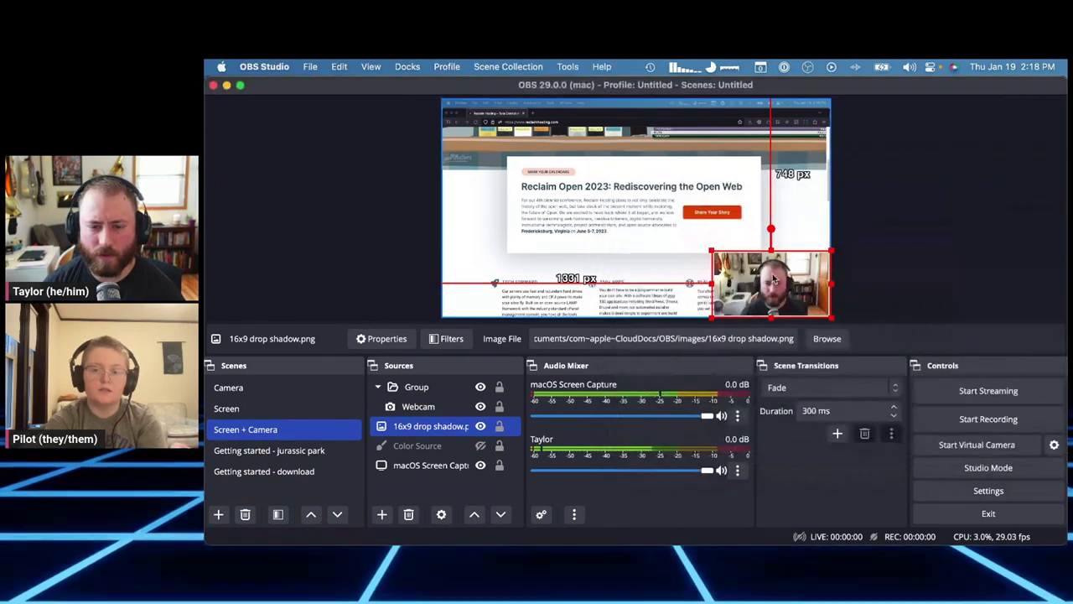
pyautogui.click(875, 261)
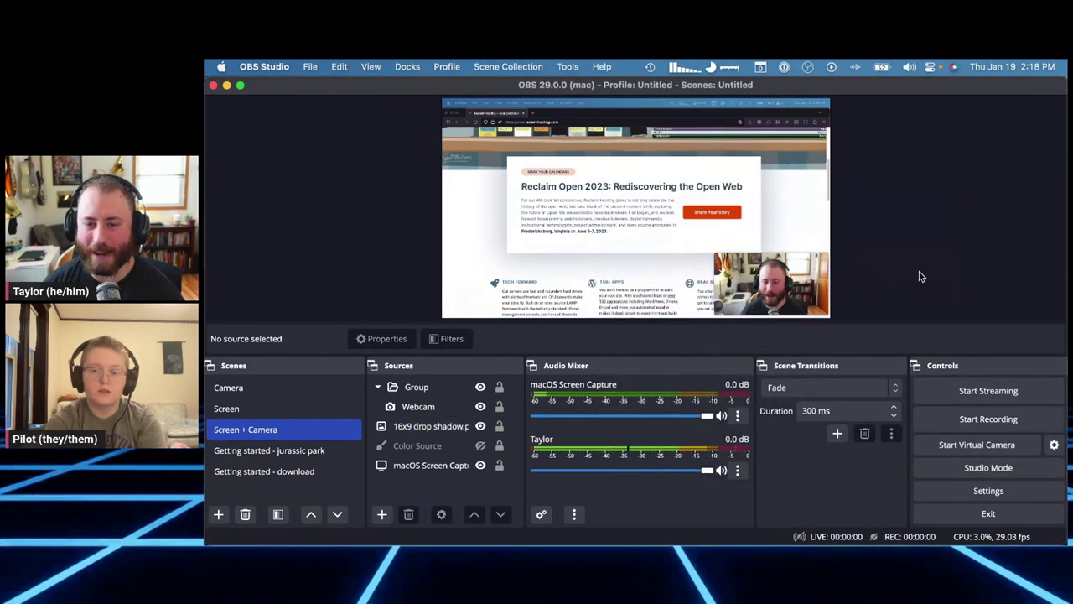
pyautogui.press('super+Tab')
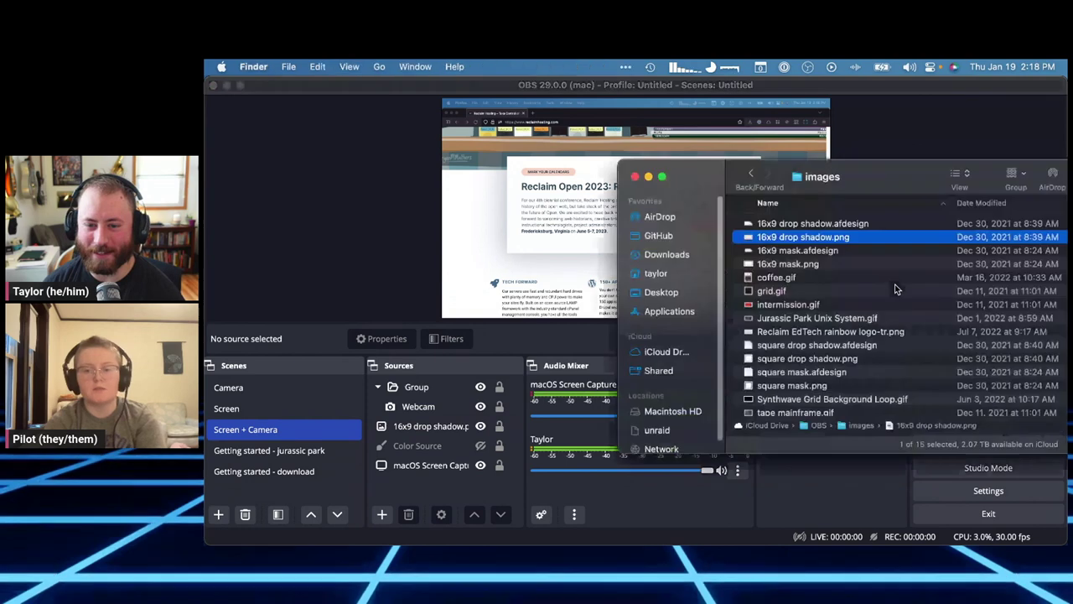
# Step: Rename the 16x9 drop shadow image in the images folder to 16x9 drop shadow1.png
pyautogui.click(826, 237)
pyautogui.write('1')
pyautogui.press('super+z')
pyautogui.press('Right')
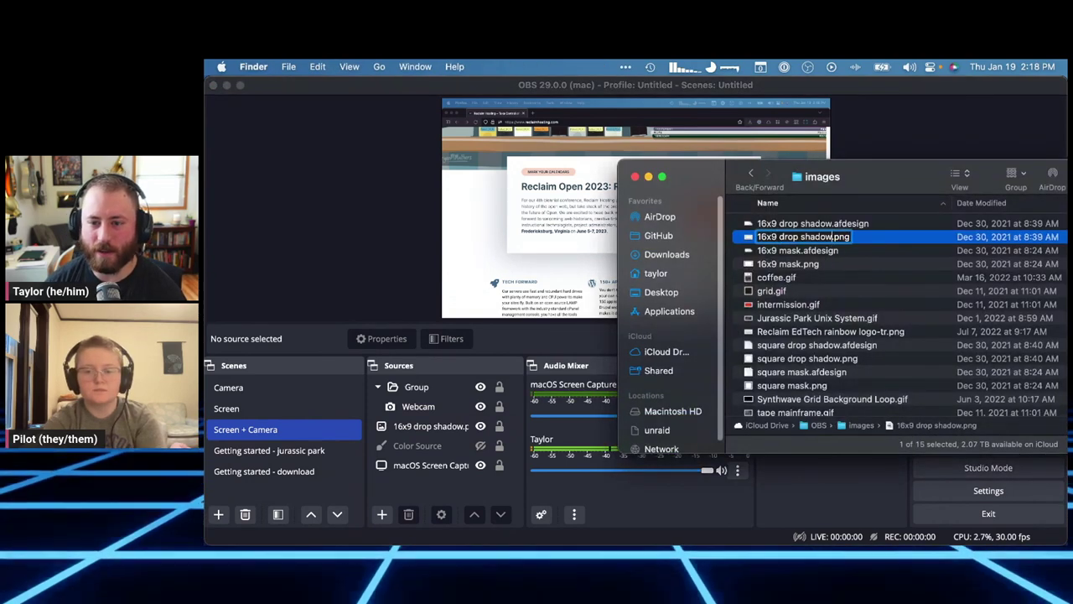
pyautogui.write('1')
pyautogui.press('Return')
# Step: Switch to OBS, exit it and relaunch it with the renamed shadow image
pyautogui.click(299, 215)
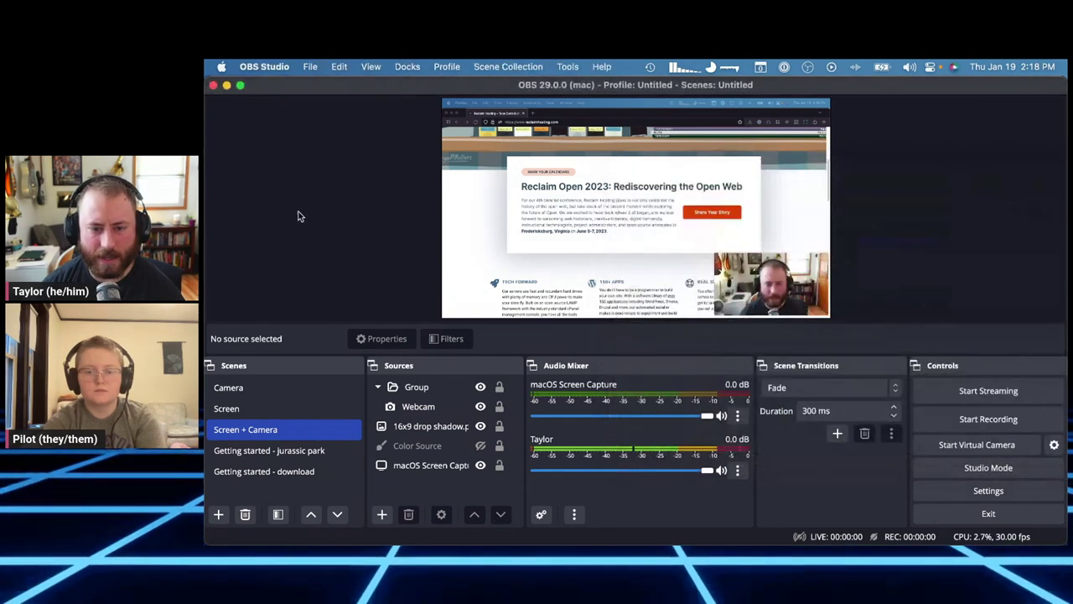
pyautogui.click(983, 511)
pyautogui.press('super+space')
pyautogui.write('ob')
pyautogui.press('Return')
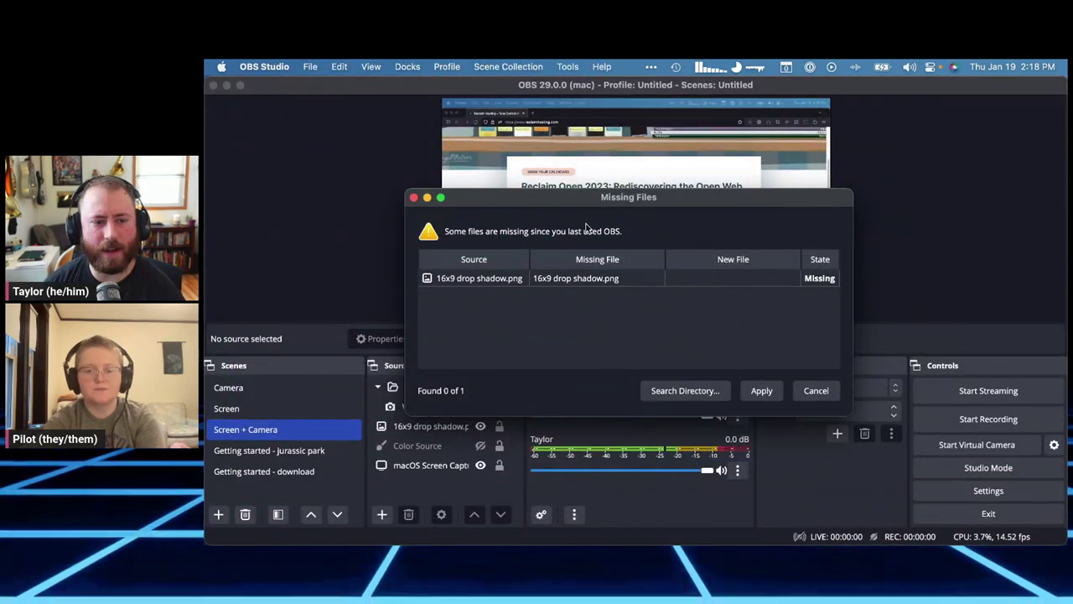
# Step: Examine the missing drop shadow file's entry, open the file browser for a replacement, and cancel it without choosing a file
pyautogui.click(820, 279)
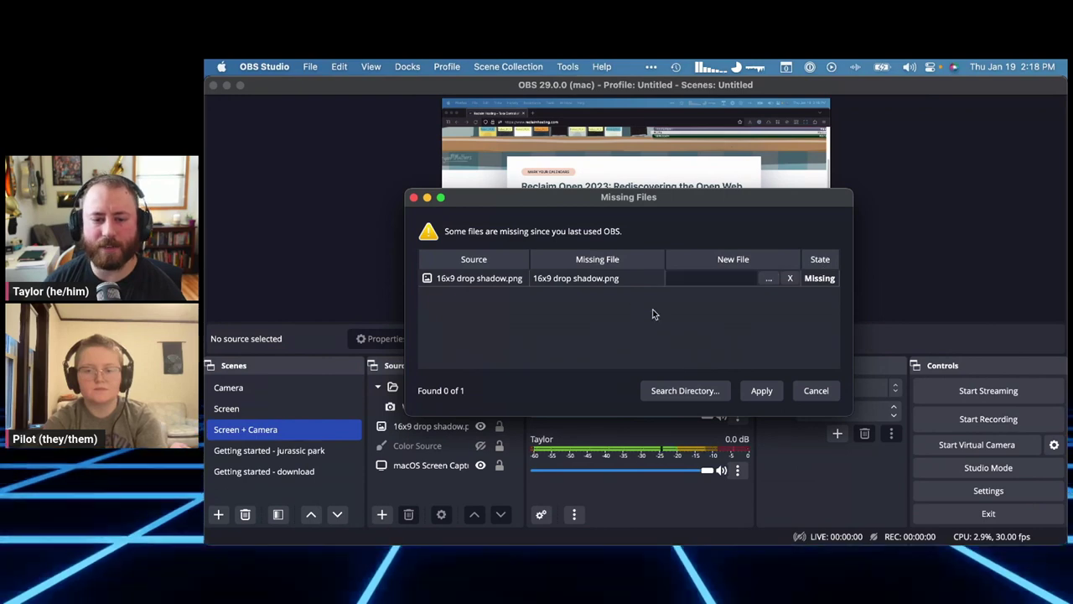
pyautogui.click(517, 285)
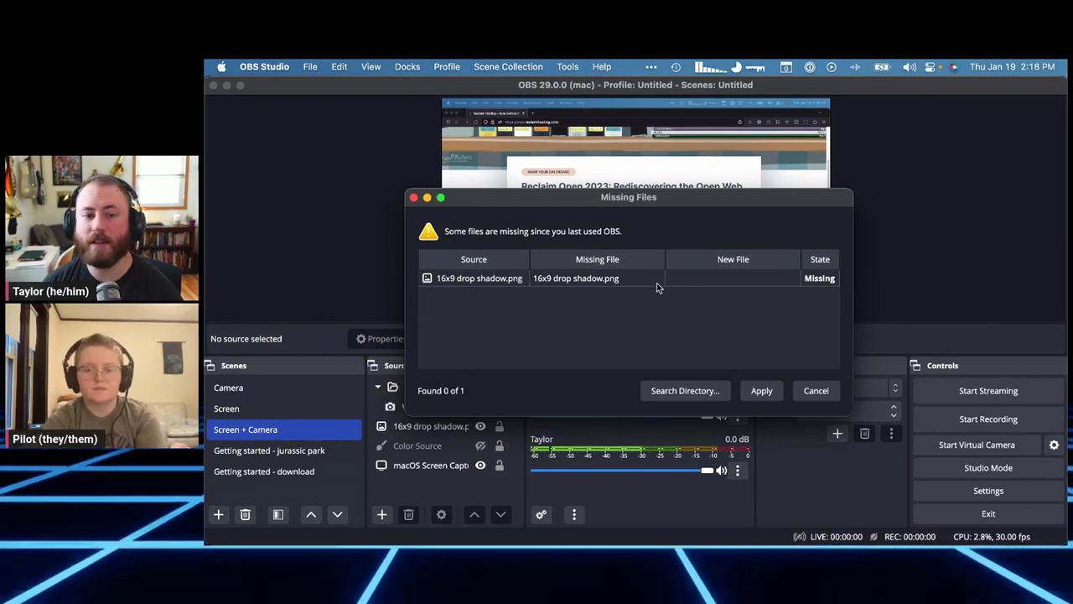
pyautogui.click(712, 278)
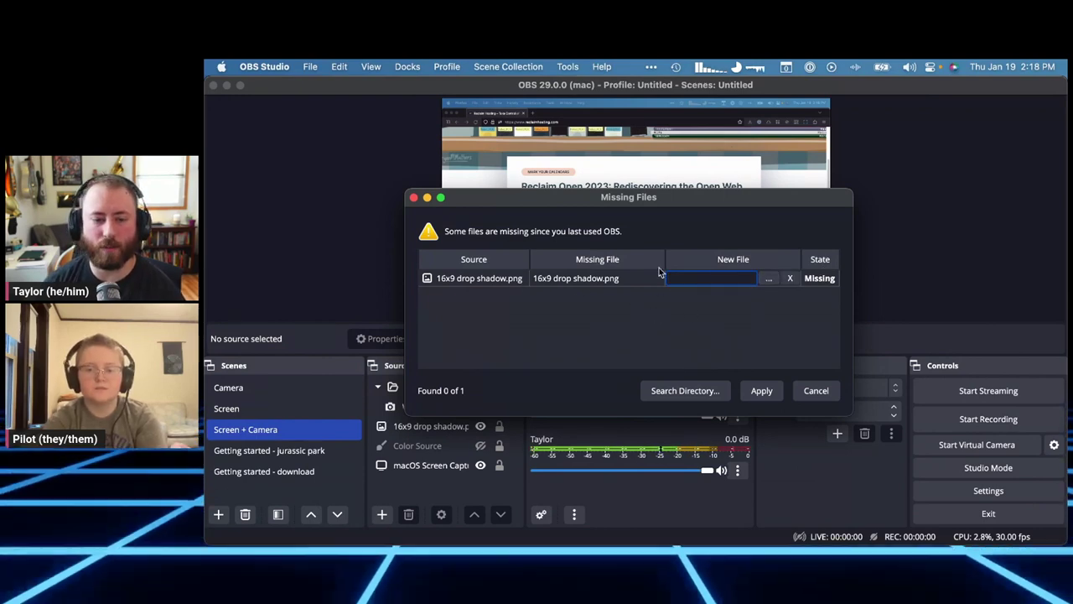
pyautogui.click(769, 278)
pyautogui.press('Escape')
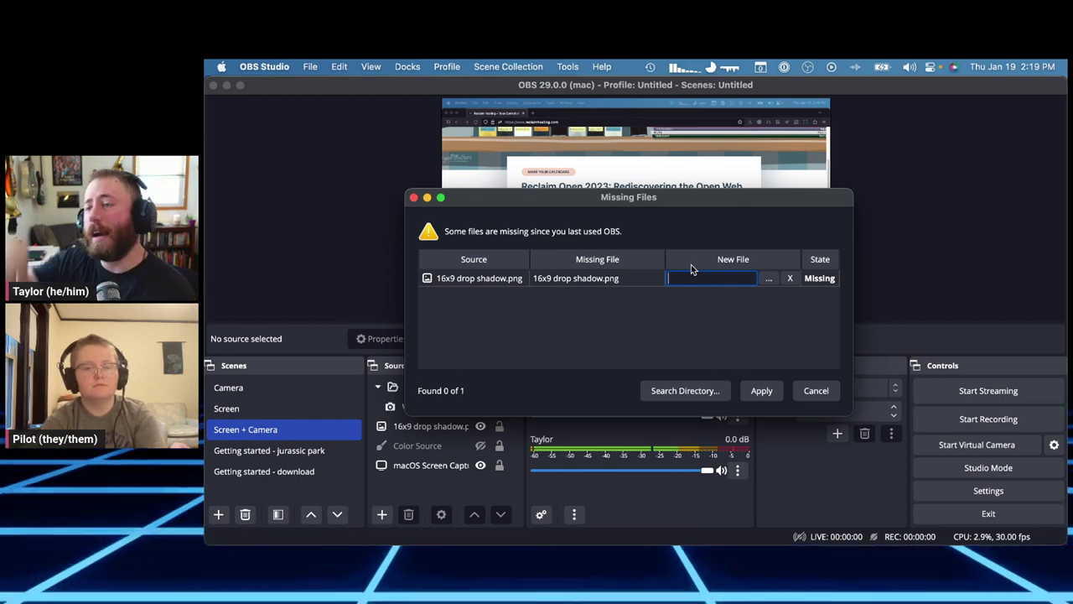
pyautogui.click(768, 278)
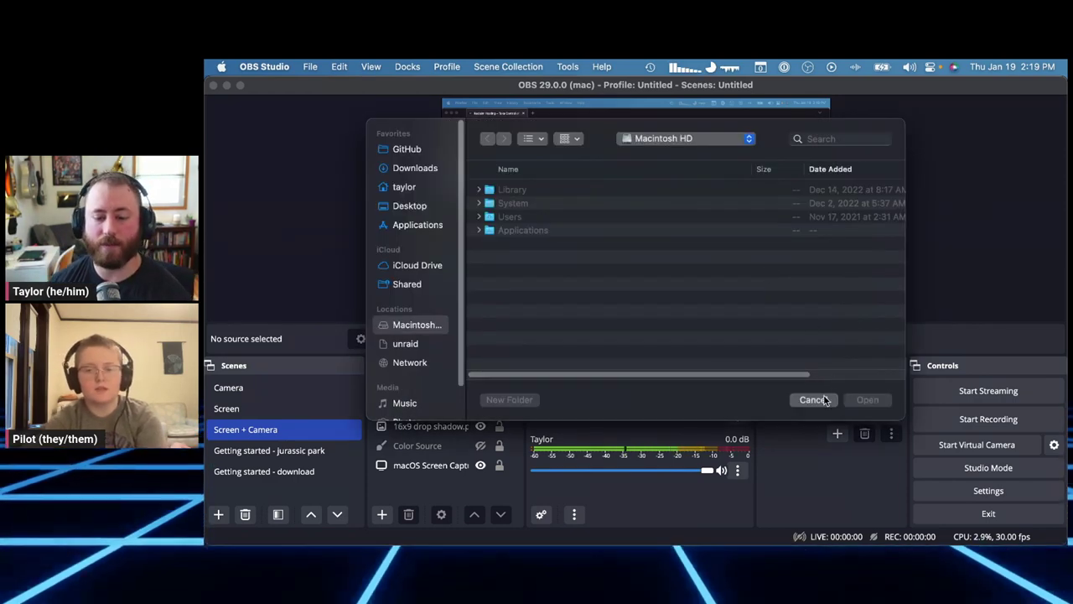
pyautogui.click(816, 395)
# Step: Switch to Finder and restore the drop shadow image's file name to 16x9 drop shadow.png
pyautogui.press('super+Tab')
pyautogui.press('Return')
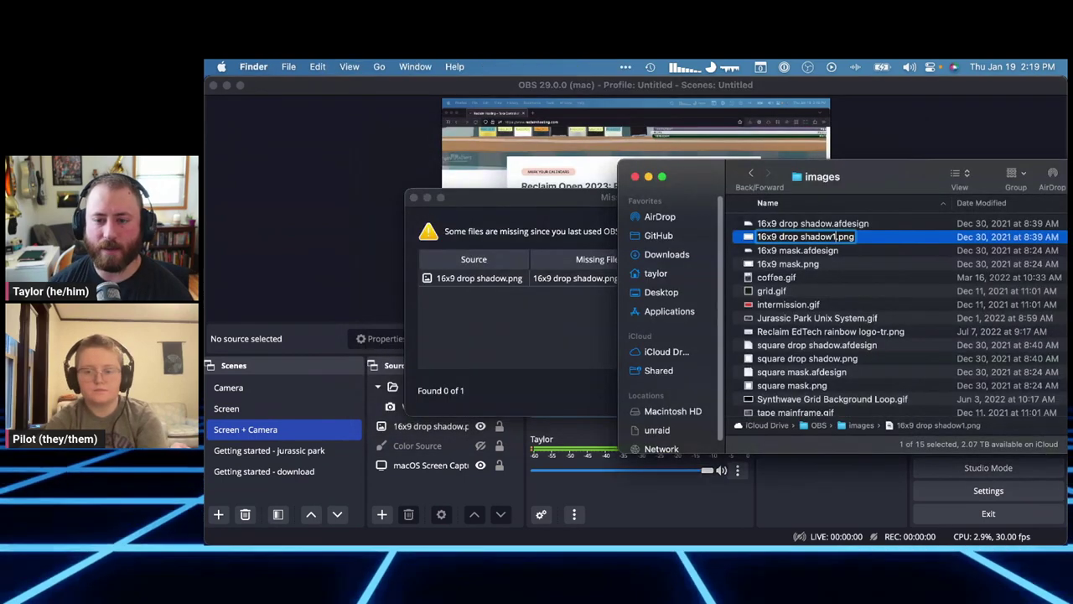
pyautogui.press('Return')
# Step: Return to OBS, dismiss the missing files list, exit and relaunch OBS, and check the preview against the images folder
pyautogui.press('super+Tab')
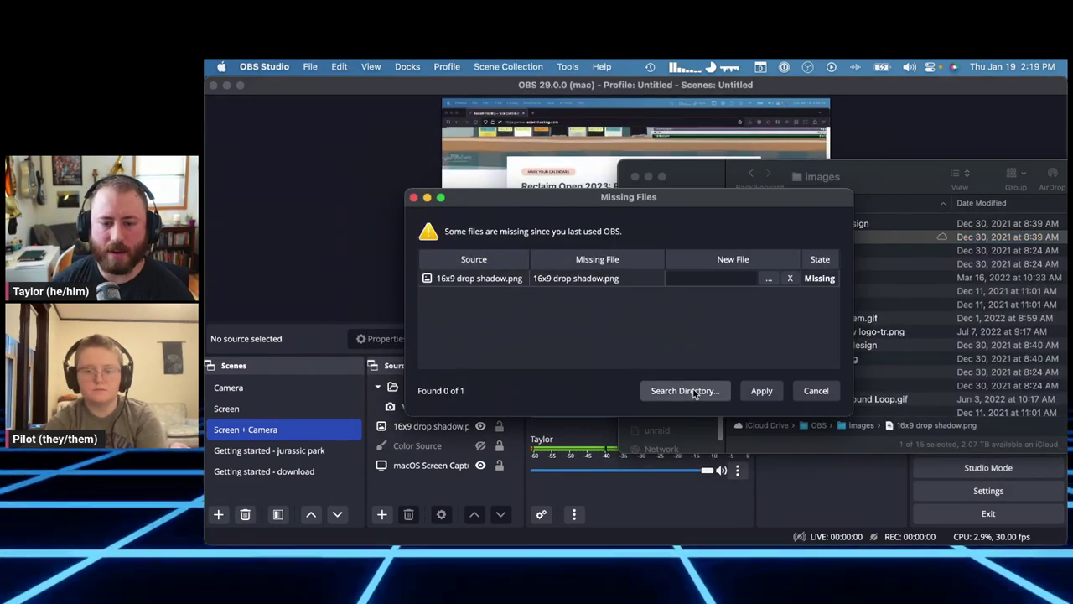
pyautogui.click(819, 395)
pyautogui.click(964, 513)
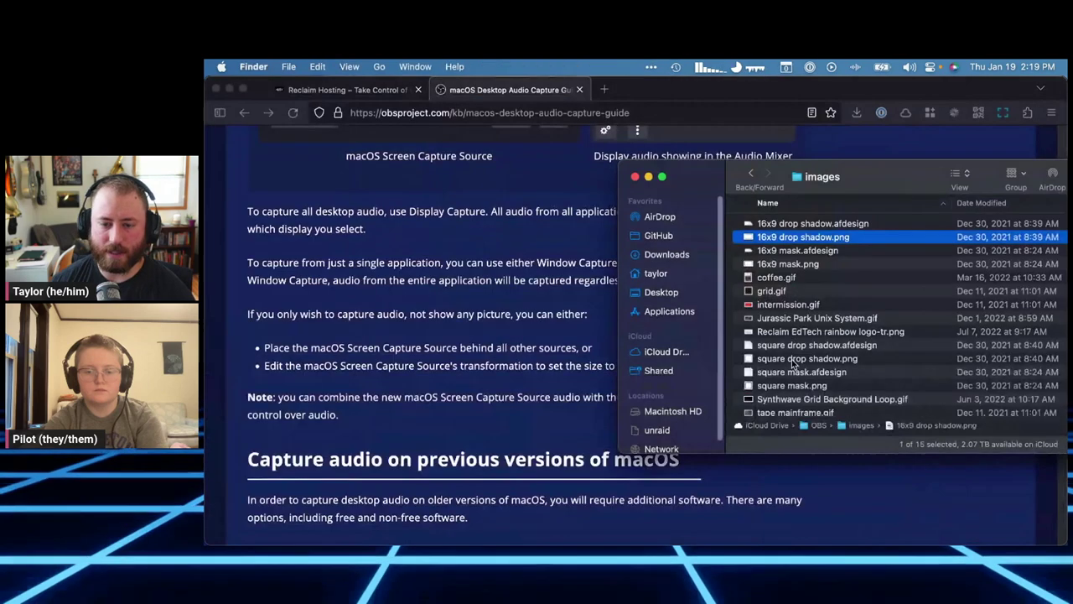
pyautogui.press('super+space')
pyautogui.write('obs')
pyautogui.press('Return')
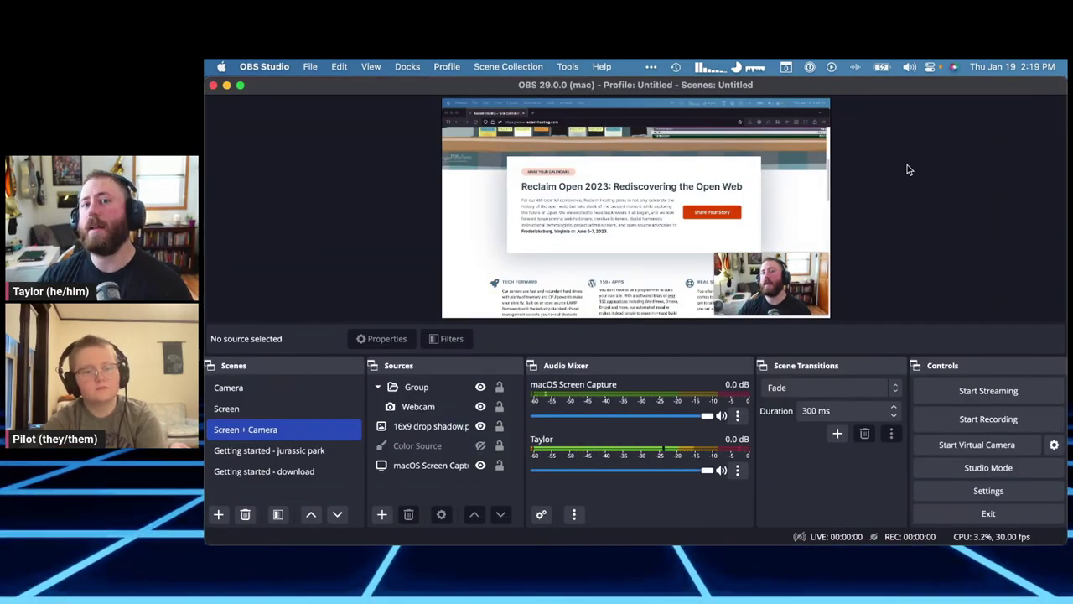
pyautogui.press('super+Tab')
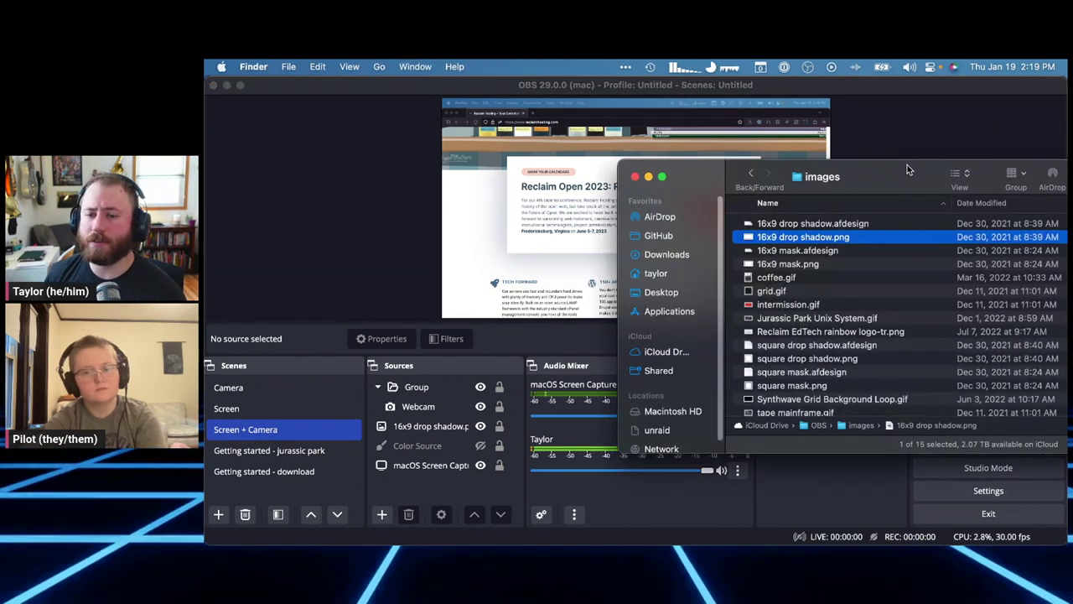
pyautogui.press('super+Tab')
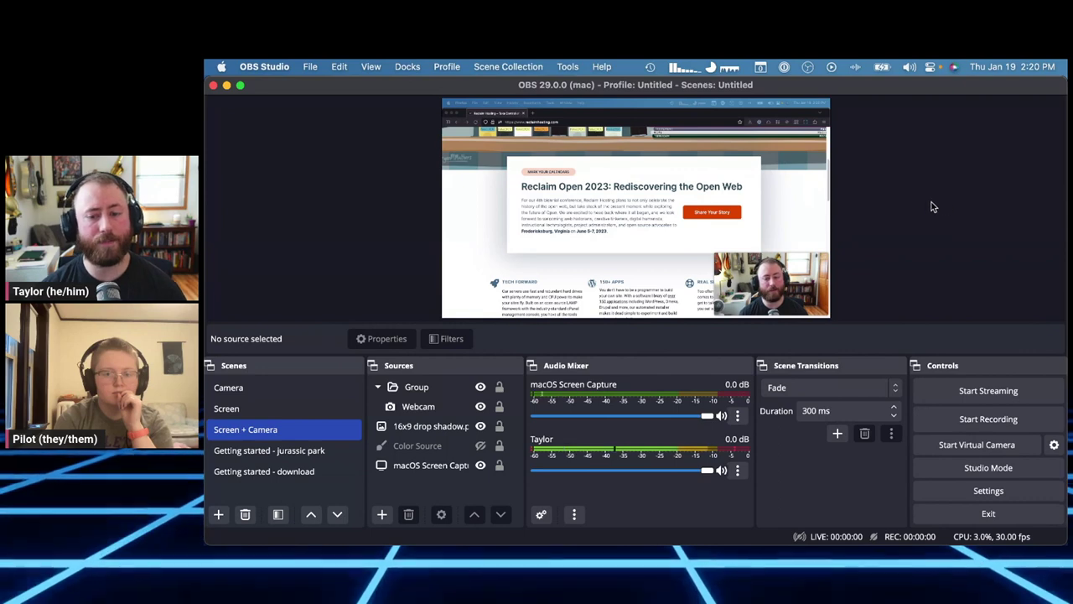
# Step: Create a new scene collection named test
pyautogui.click(495, 66)
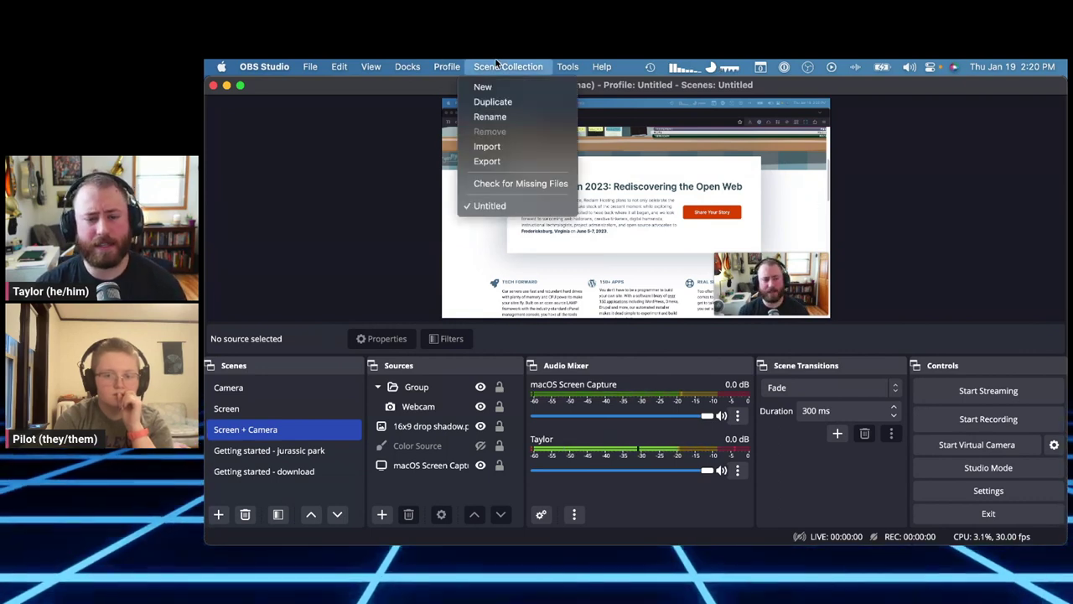
pyautogui.click(495, 65)
pyautogui.click(501, 67)
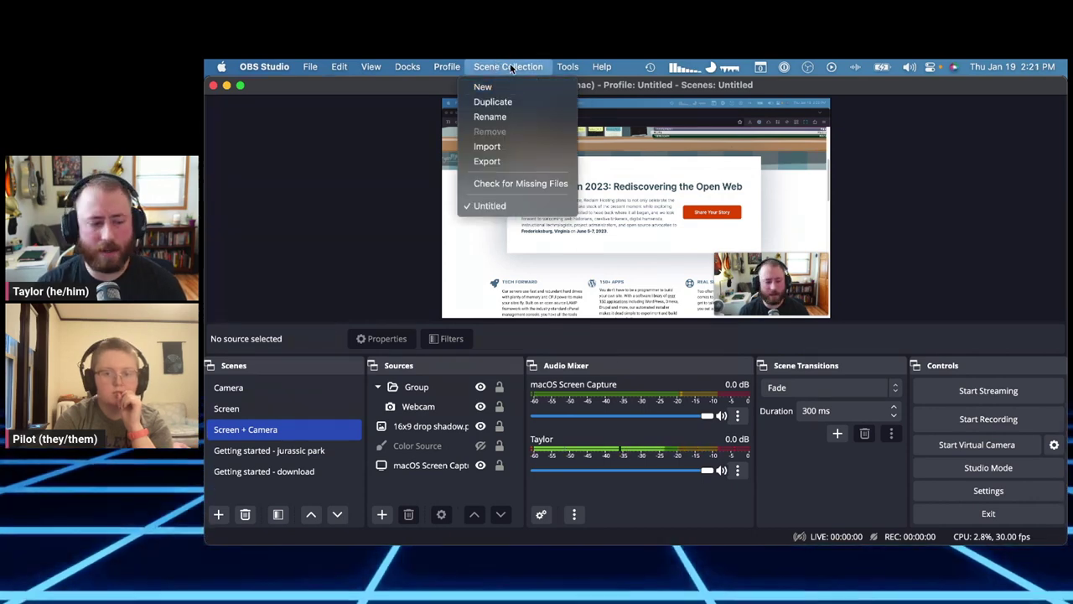
pyautogui.click(513, 66)
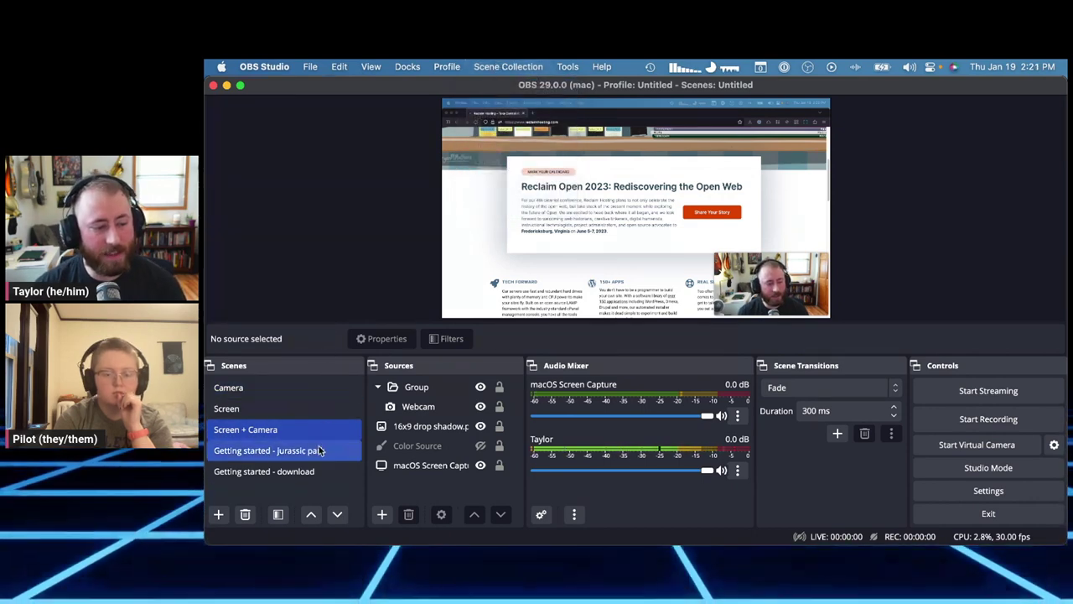
pyautogui.click(508, 66)
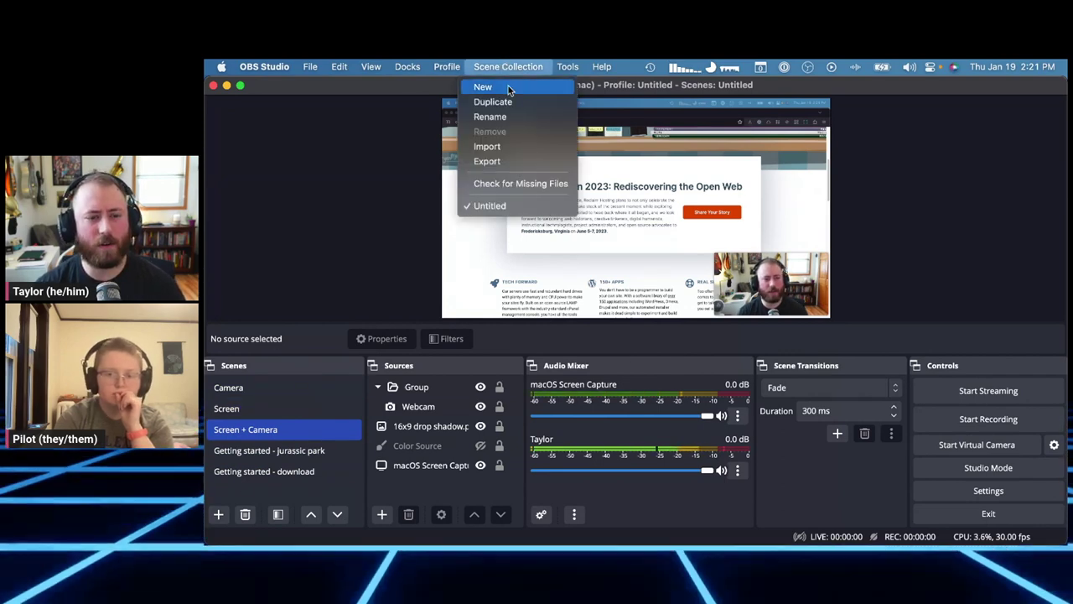
pyautogui.click(508, 86)
pyautogui.write('test')
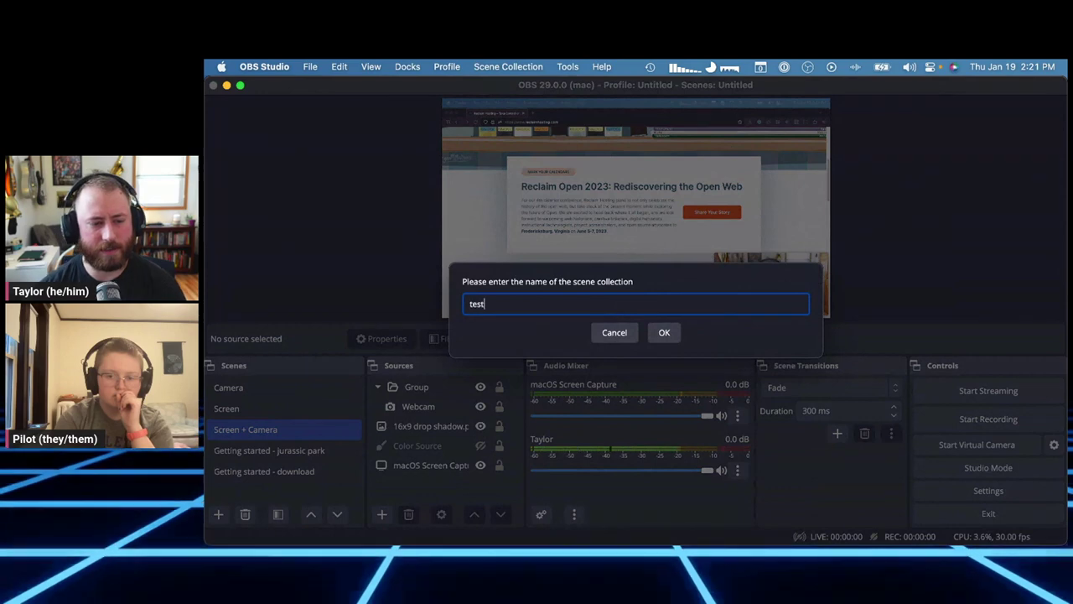
pyautogui.click(664, 332)
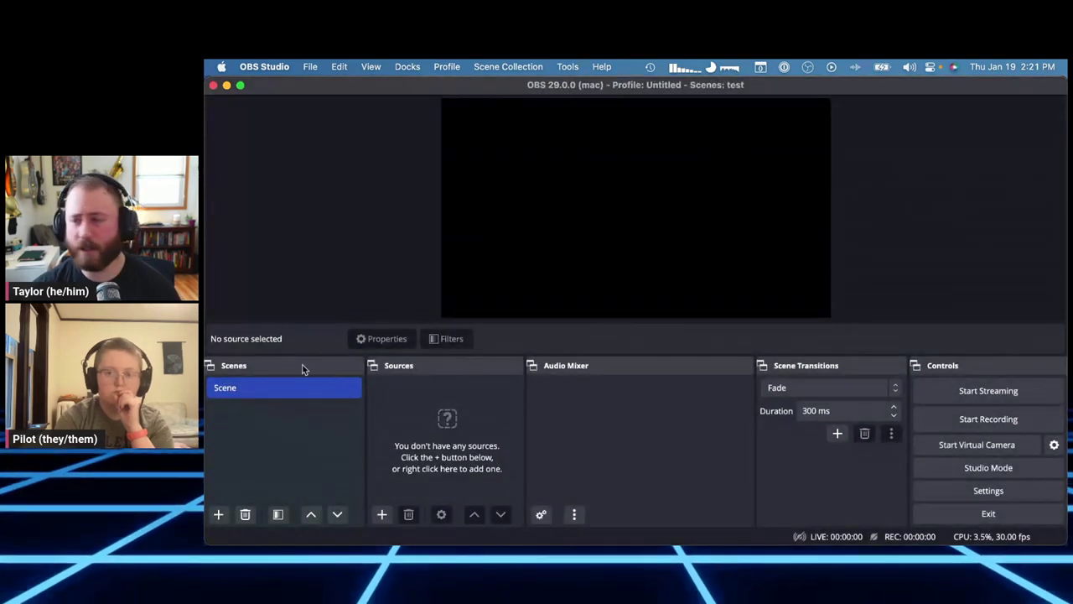
# Step: Switch back to the Untitled scene collection and review the available scene collection commands
pyautogui.click(508, 66)
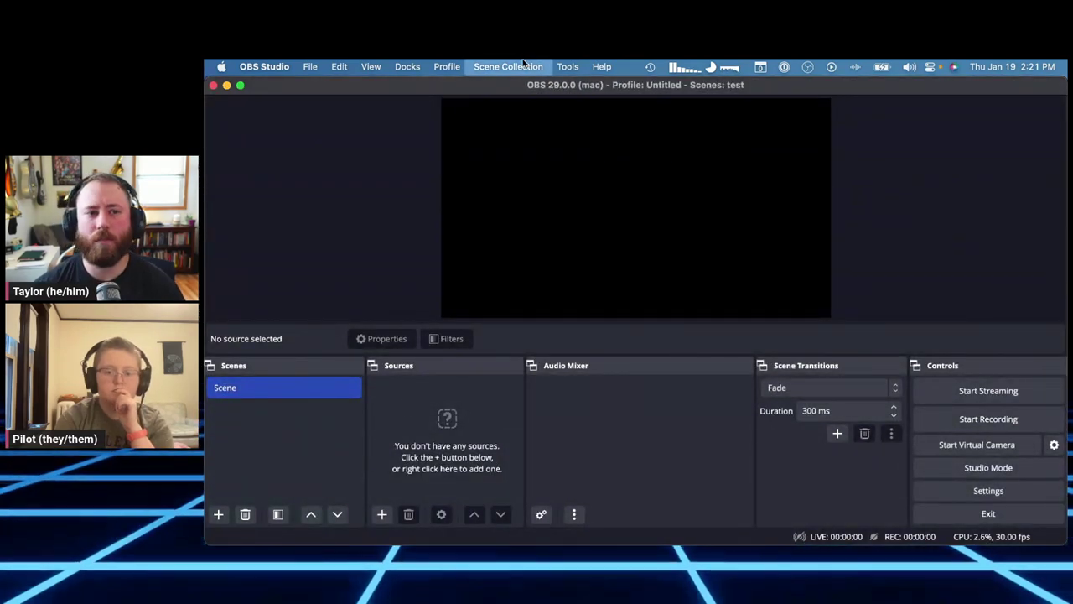
pyautogui.click(517, 206)
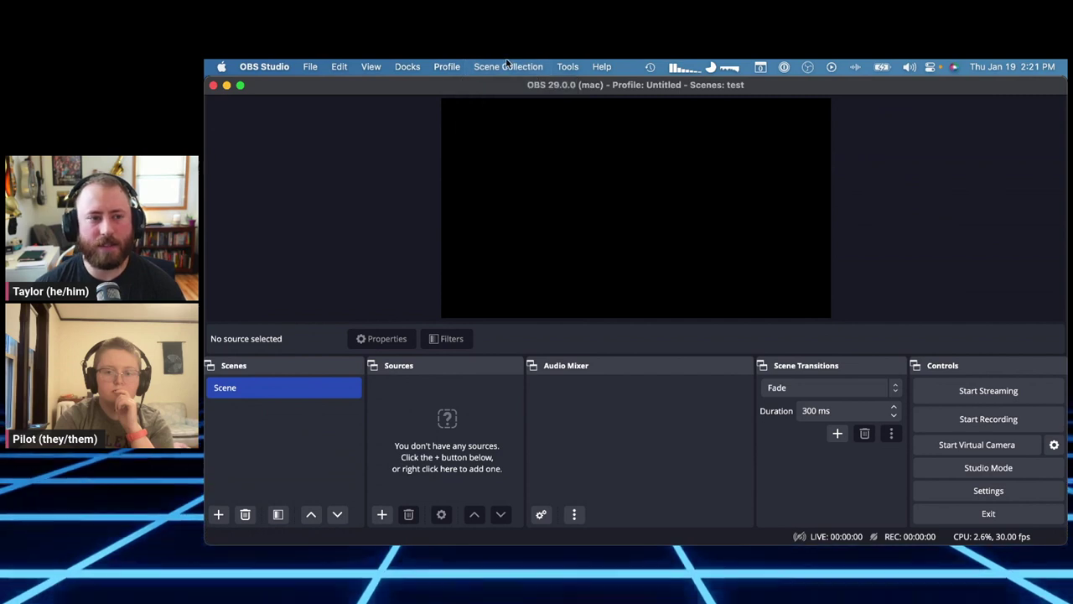
pyautogui.click(513, 67)
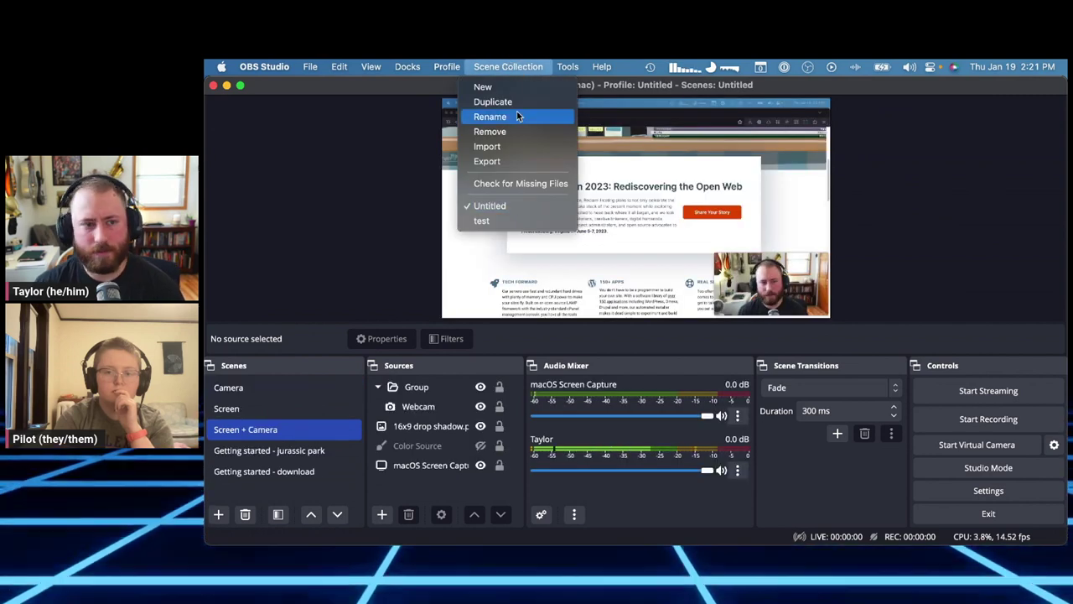
pyautogui.click(515, 67)
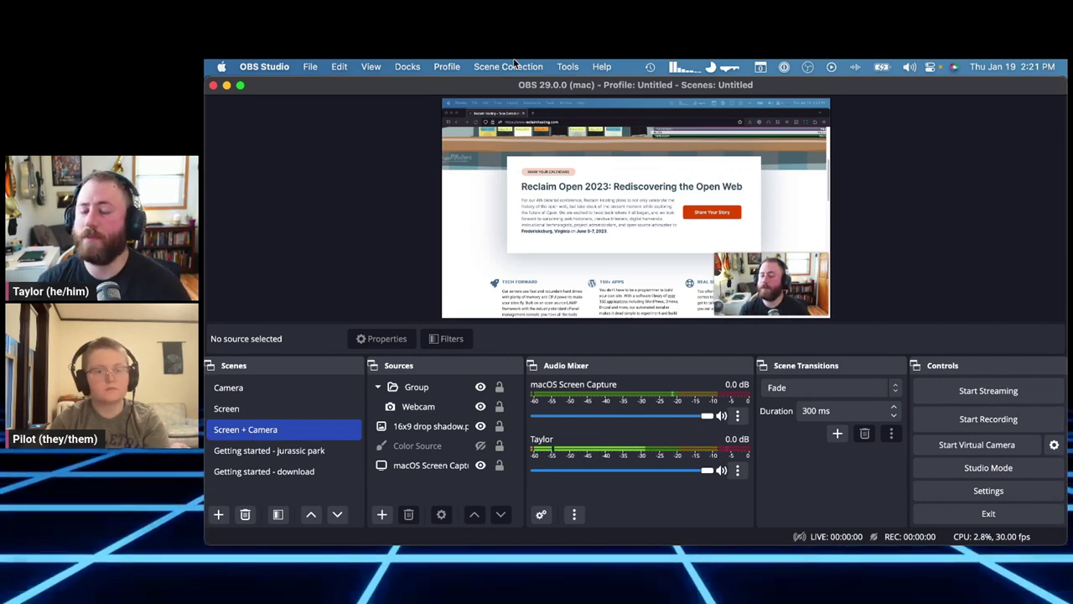
# Step: Start exporting the Untitled scene collection with Desktop as the save location, and cancel the export
pyautogui.click(514, 67)
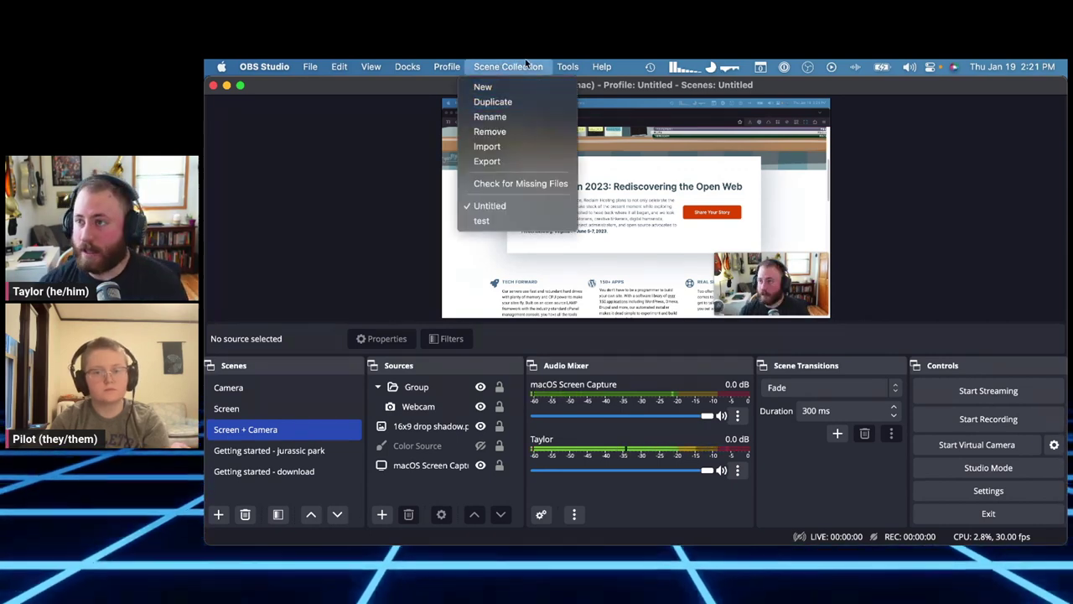
pyautogui.click(518, 162)
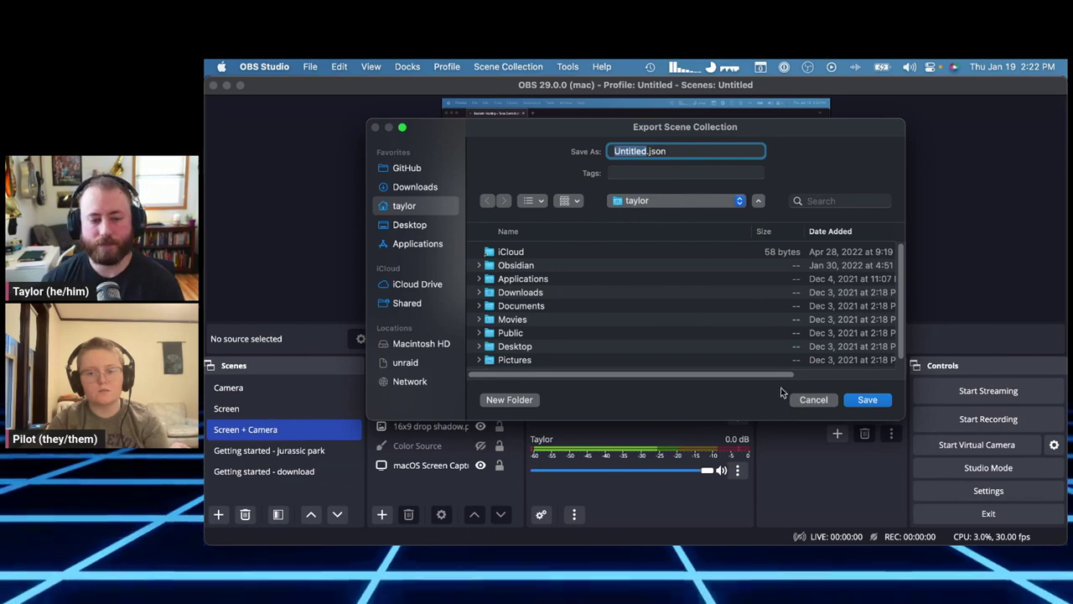
pyautogui.click(435, 223)
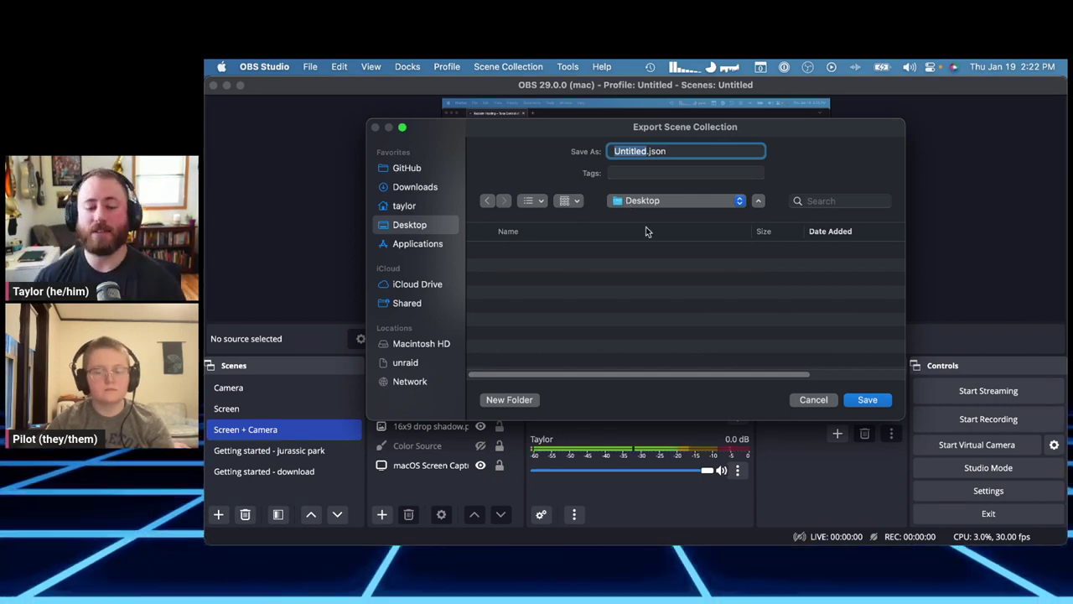
pyautogui.click(813, 399)
# Step: Switch to Finder, move its window over OBS, and go up to the OBS folder to open the scene collections folder
pyautogui.press('super+Tab')
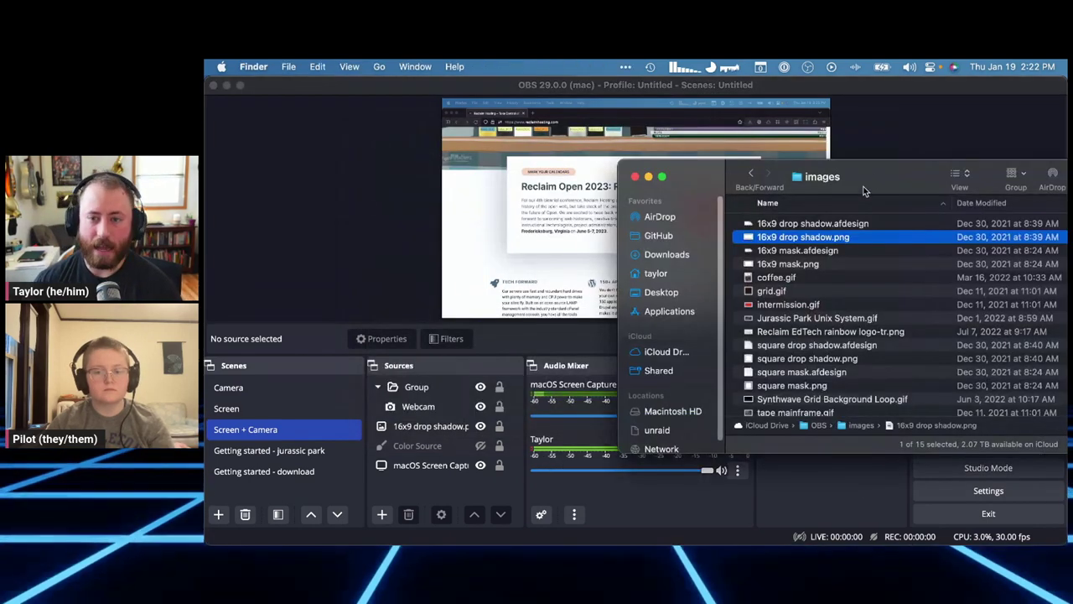
pyautogui.moveTo(865, 191); pyautogui.dragTo(628, 239)
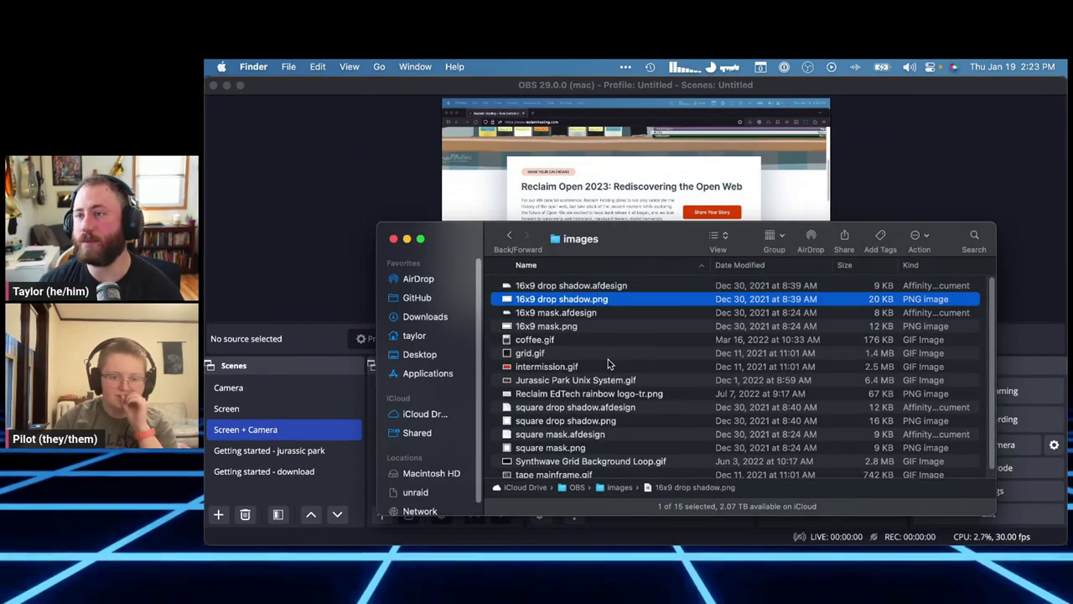
pyautogui.keyDown('super'); pyautogui.click(565, 240); pyautogui.keyUp('super')
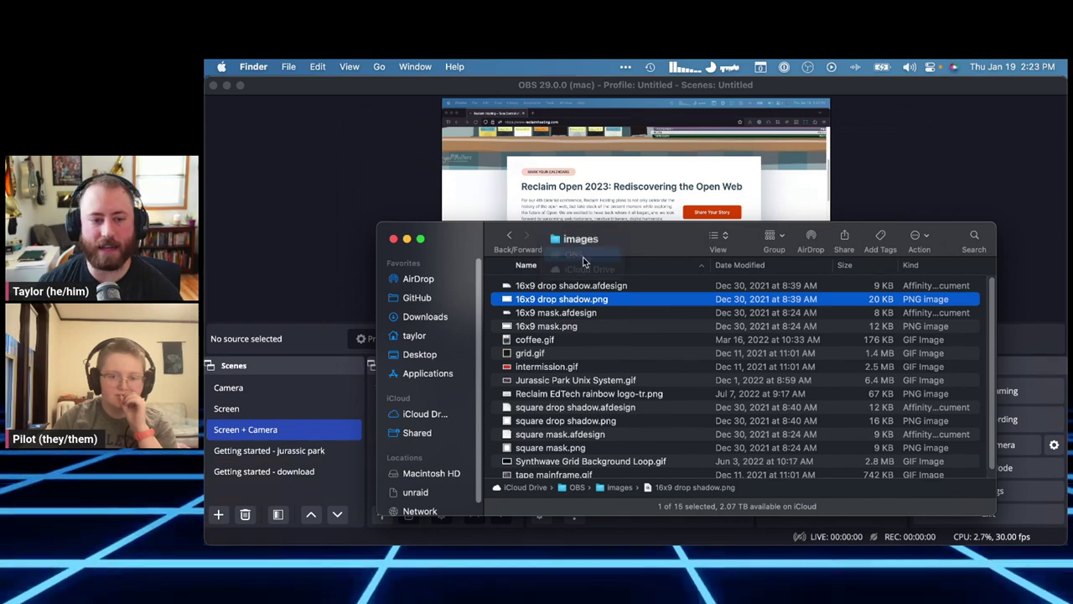
pyautogui.click(580, 255)
pyautogui.click(565, 355)
pyautogui.doubleClick(565, 355)
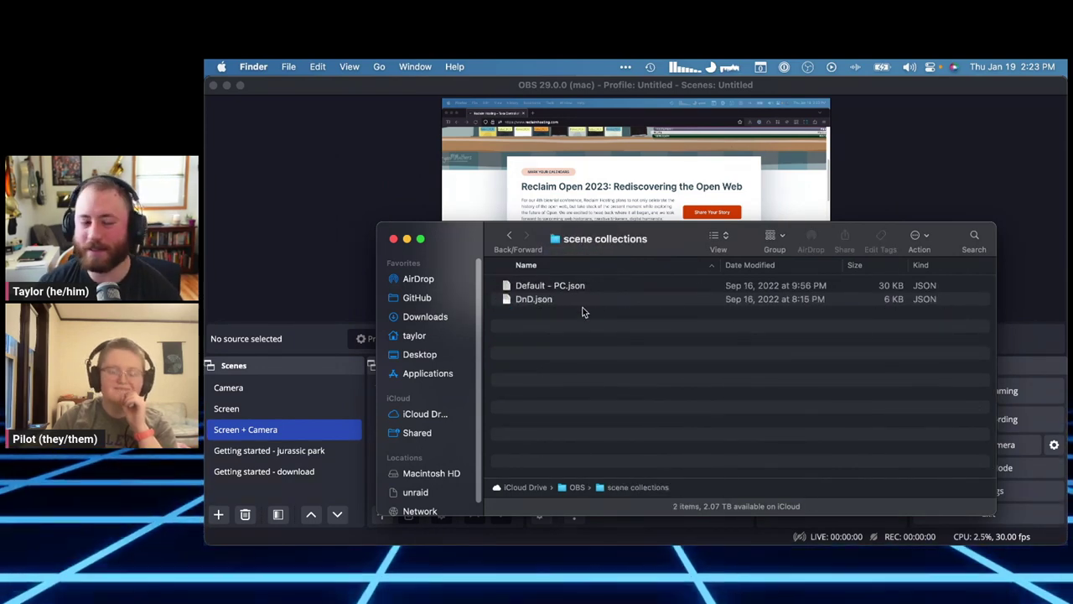
# Step: Point out Default - PC.json and DnD.json, go back to the parent OBS folder to view its contents, and return to OBS
pyautogui.click(565, 288)
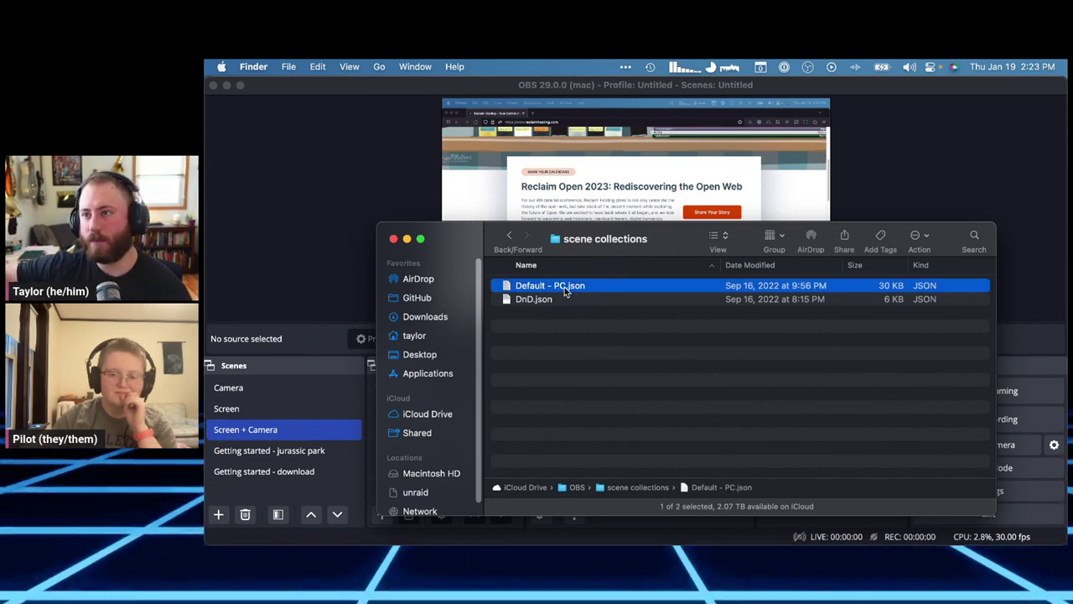
pyautogui.keyDown('super'); pyautogui.click(587, 238); pyautogui.keyUp('super')
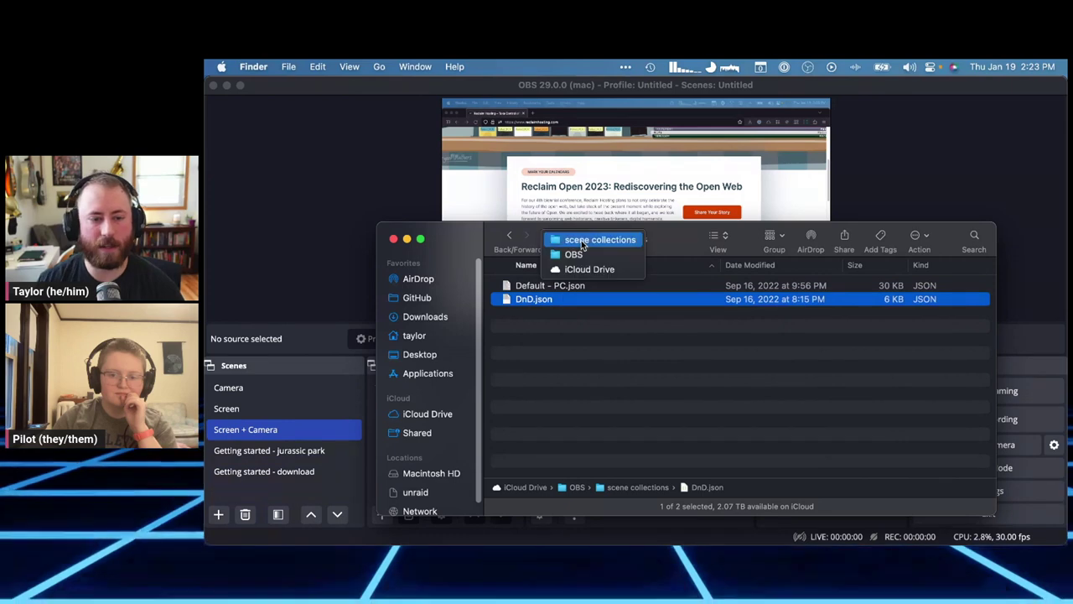
pyautogui.click(578, 252)
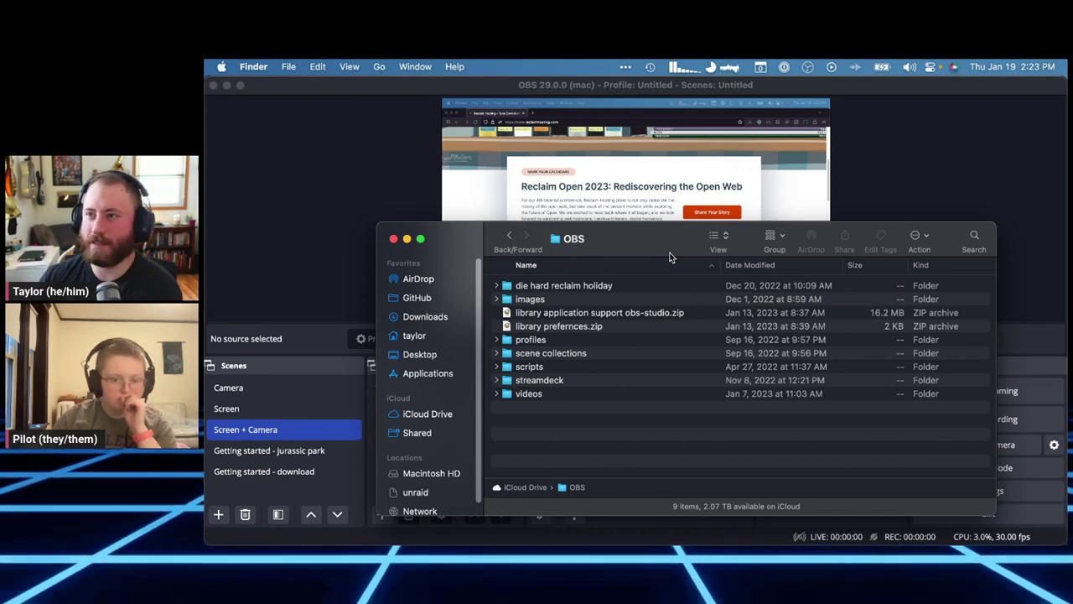
pyautogui.click(943, 191)
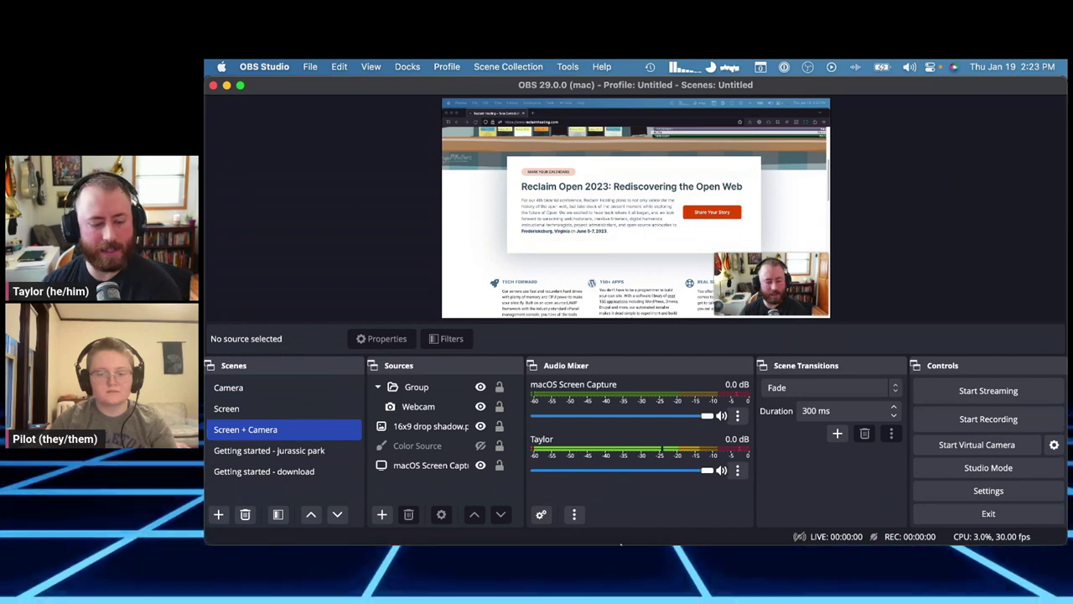
# Step: Switch to Finder, look through the Documents folder, go back to the home folder, and return to OBS
pyautogui.moveTo(373, 541)
pyautogui.click(367, 519)
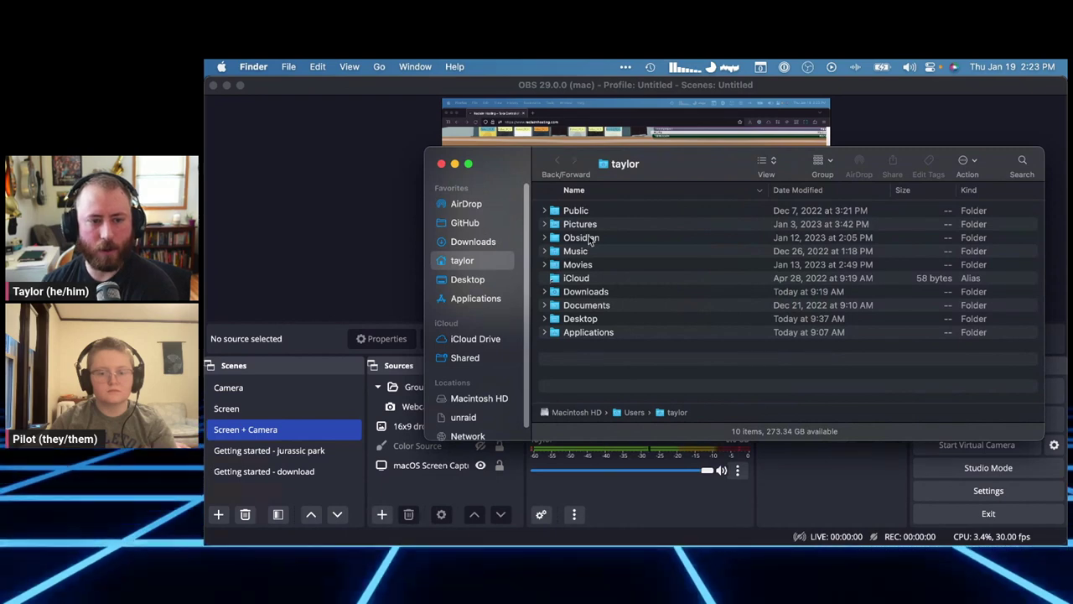
pyautogui.doubleClick(597, 306)
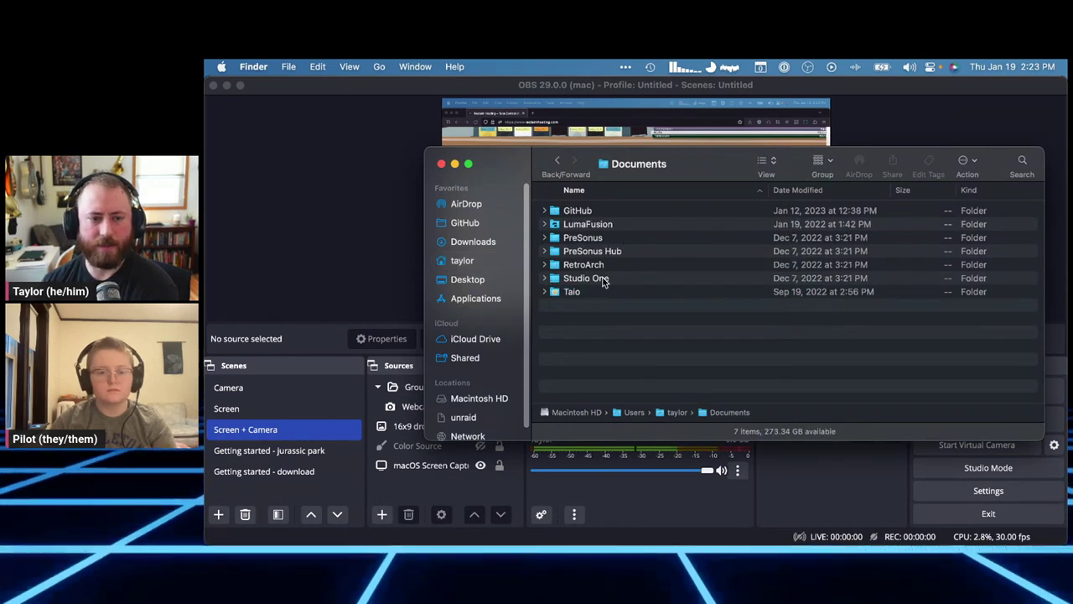
pyautogui.click(559, 163)
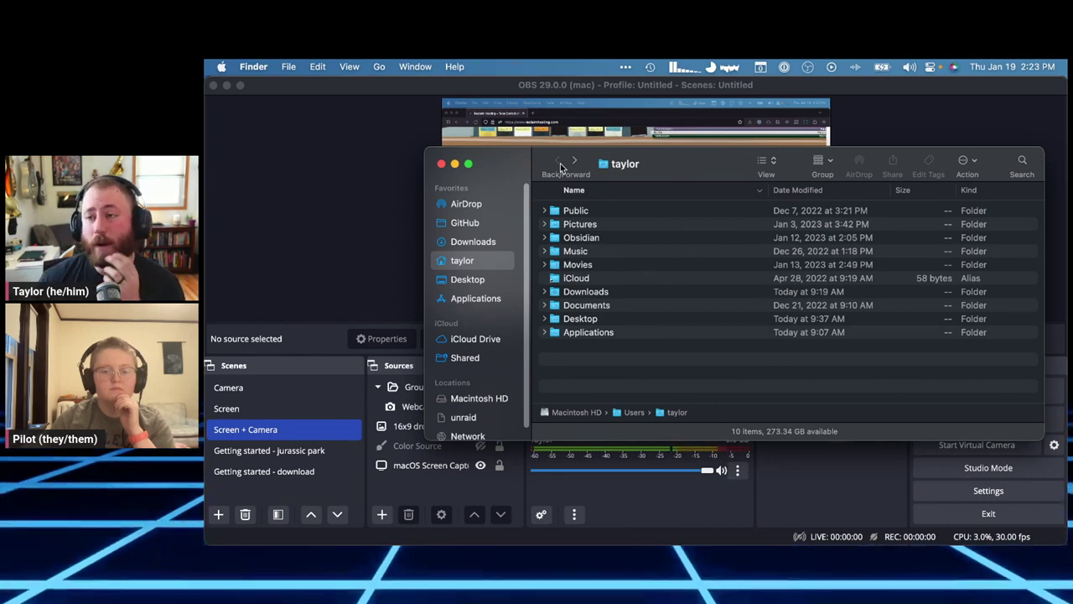
pyautogui.click(383, 86)
# Step: Compare the available profile commands with the scene collection commands, and close the lists without choosing anything
pyautogui.click(447, 66)
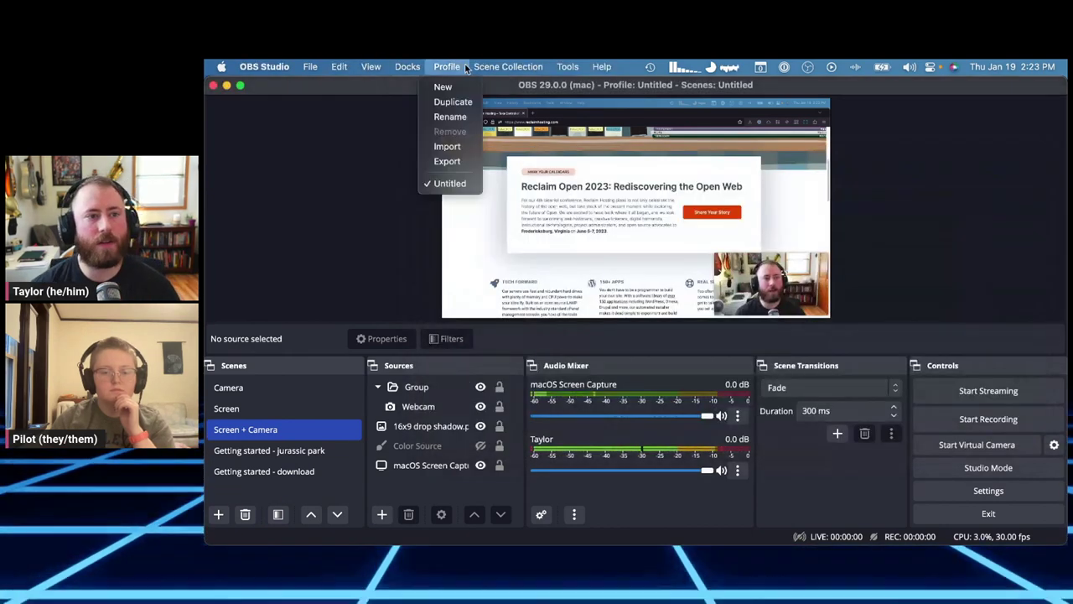
pyautogui.moveTo(503, 66)
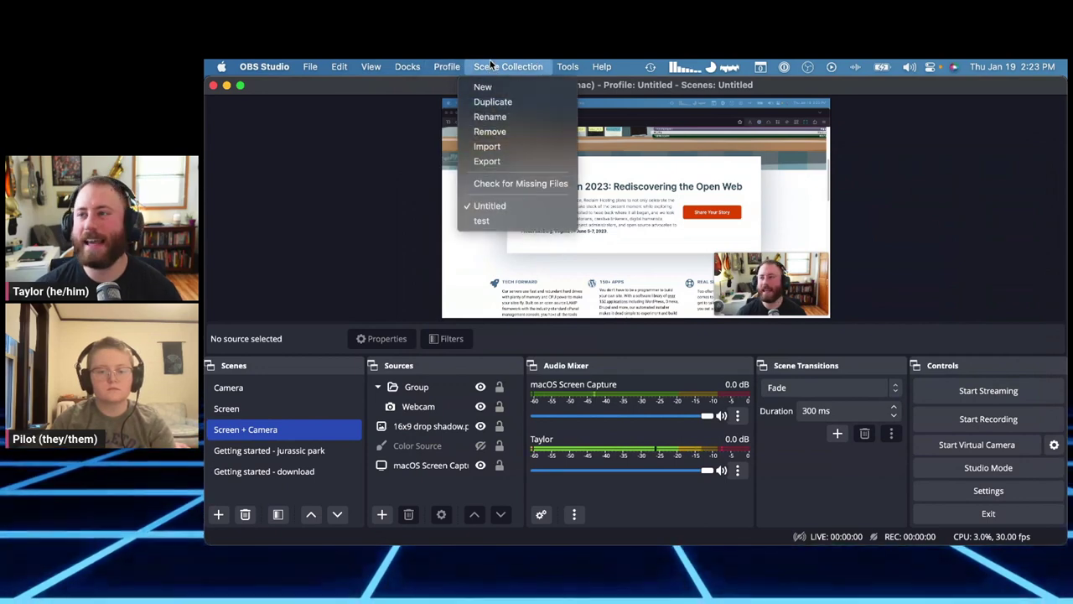
pyautogui.click(490, 64)
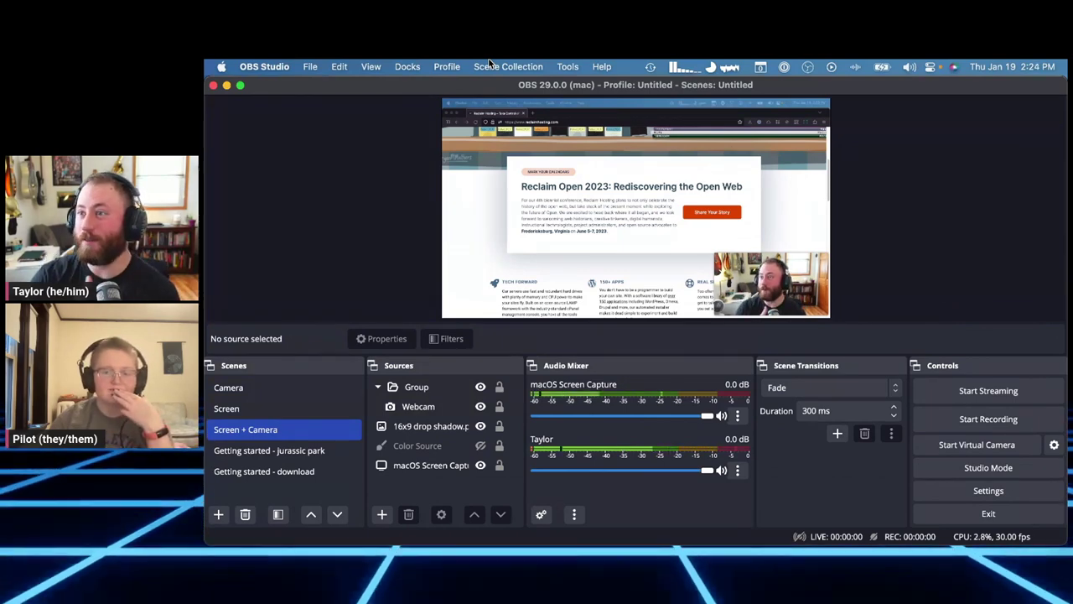
pyautogui.click(490, 65)
pyautogui.moveTo(463, 65)
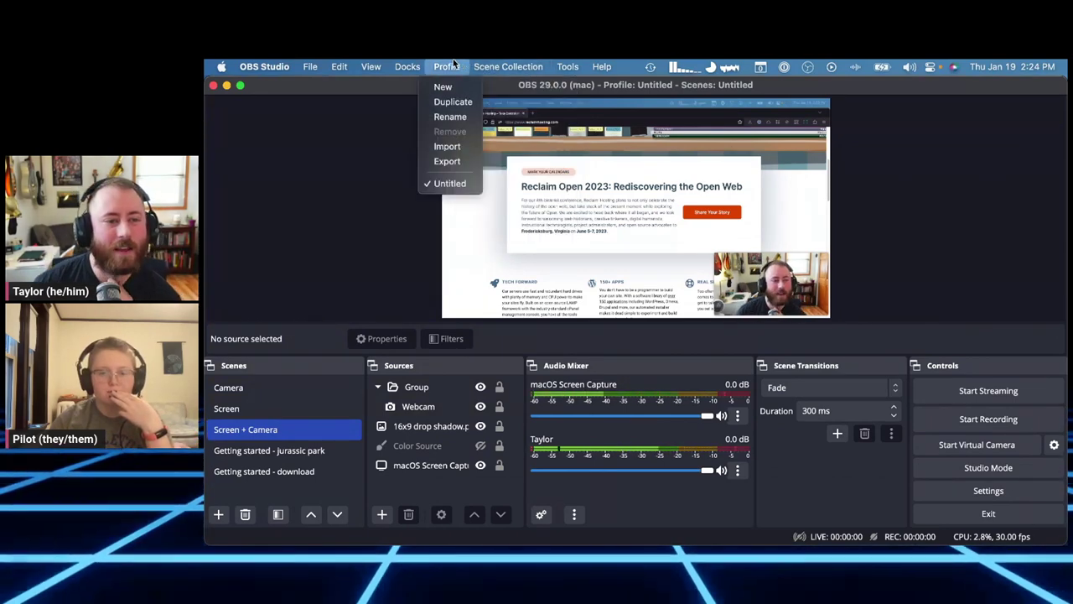
pyautogui.click(456, 65)
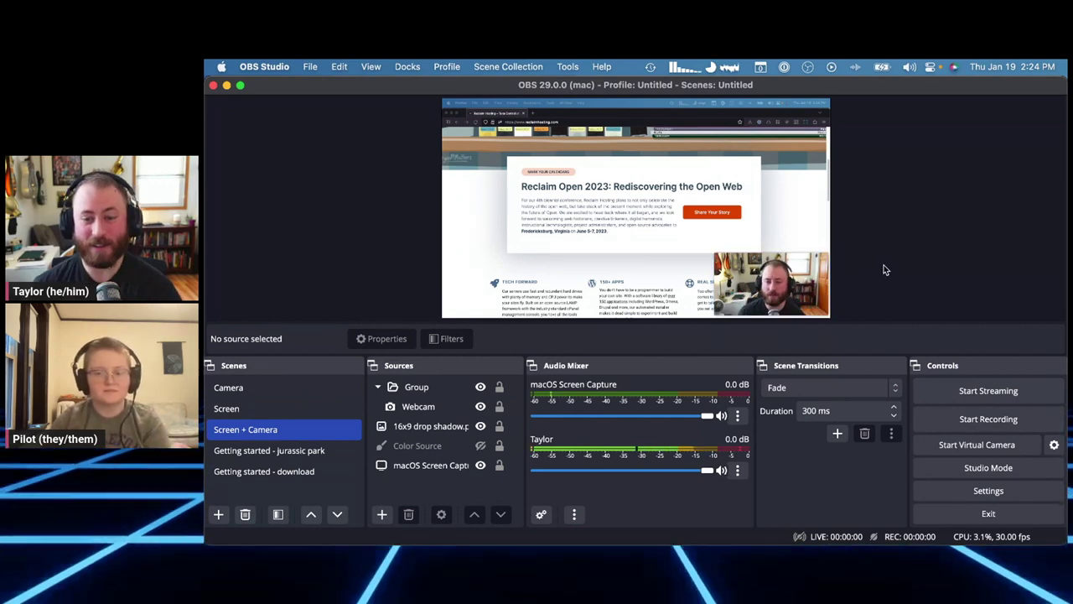
# Step: Show the Getting started - jurassic park scene, switch to the Camera scene, and leave OBS for another app
pyautogui.click(801, 285)
pyautogui.click(845, 280)
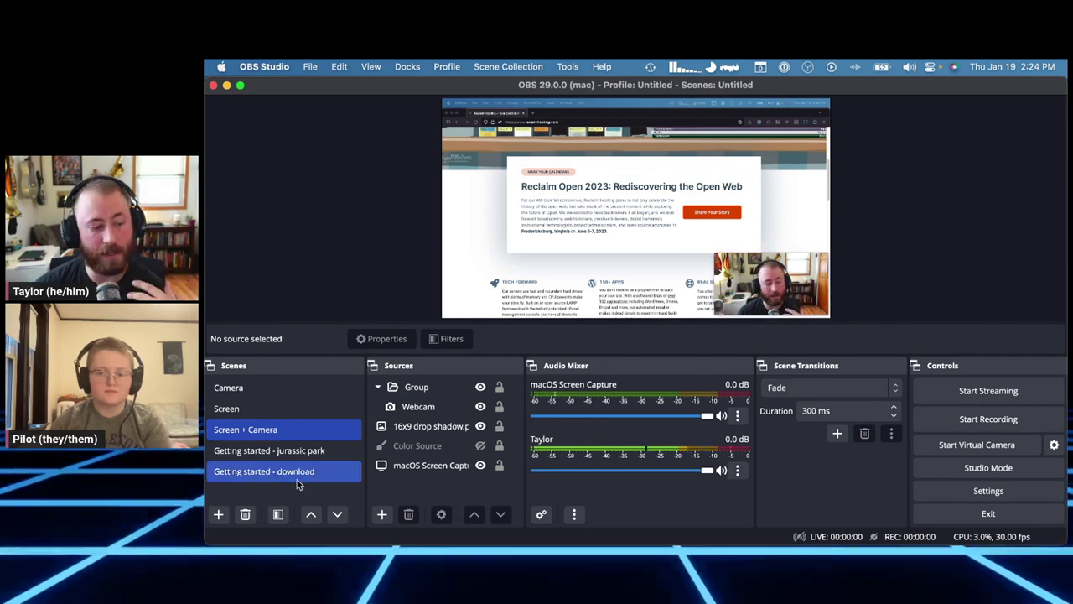
pyautogui.click(293, 450)
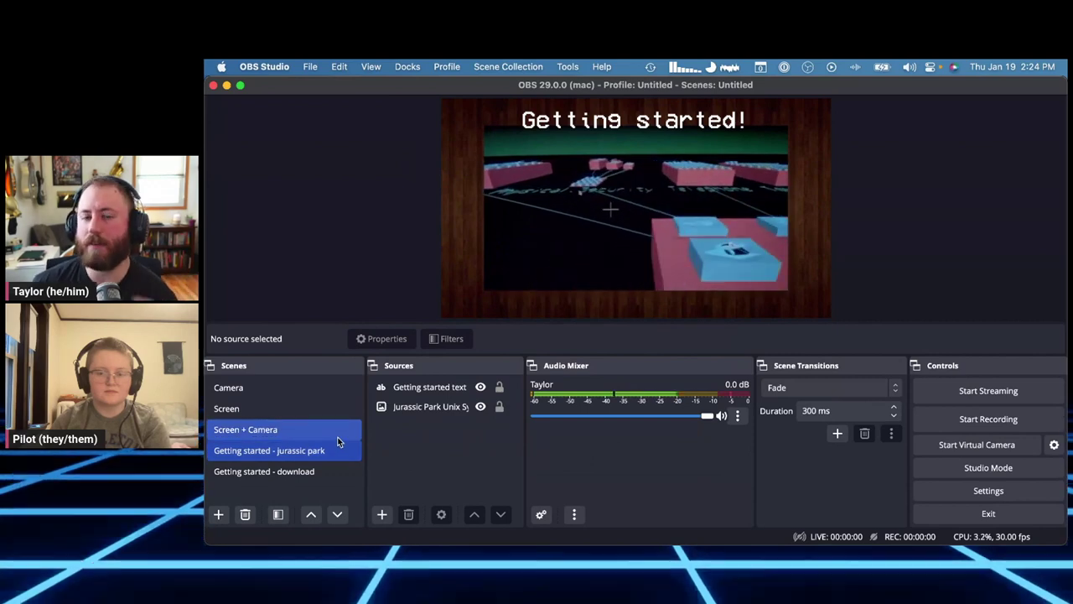
pyautogui.click(302, 394)
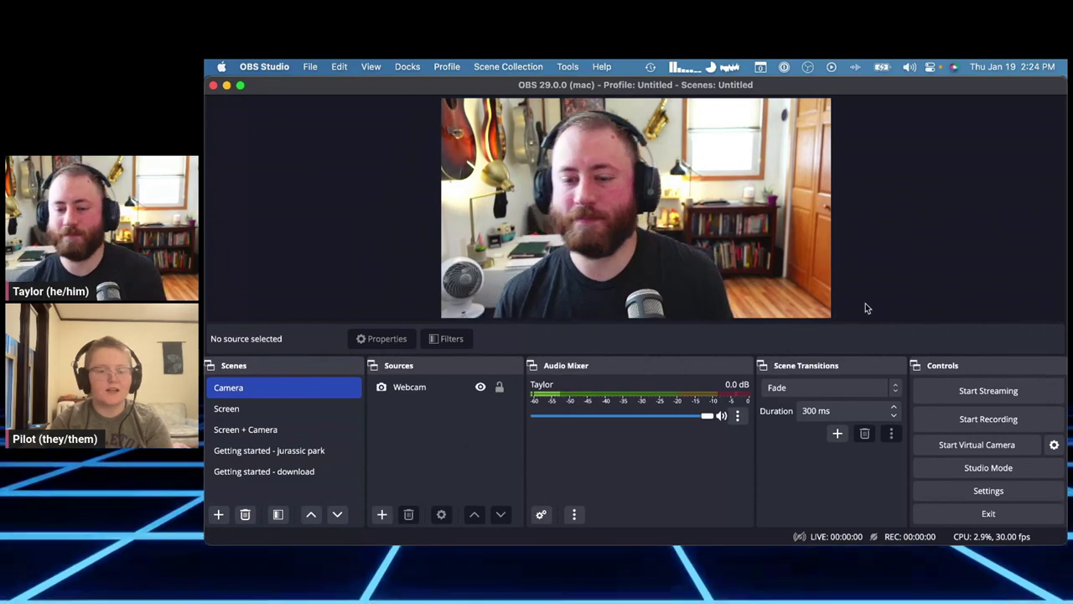
pyautogui.press('super+Tab')
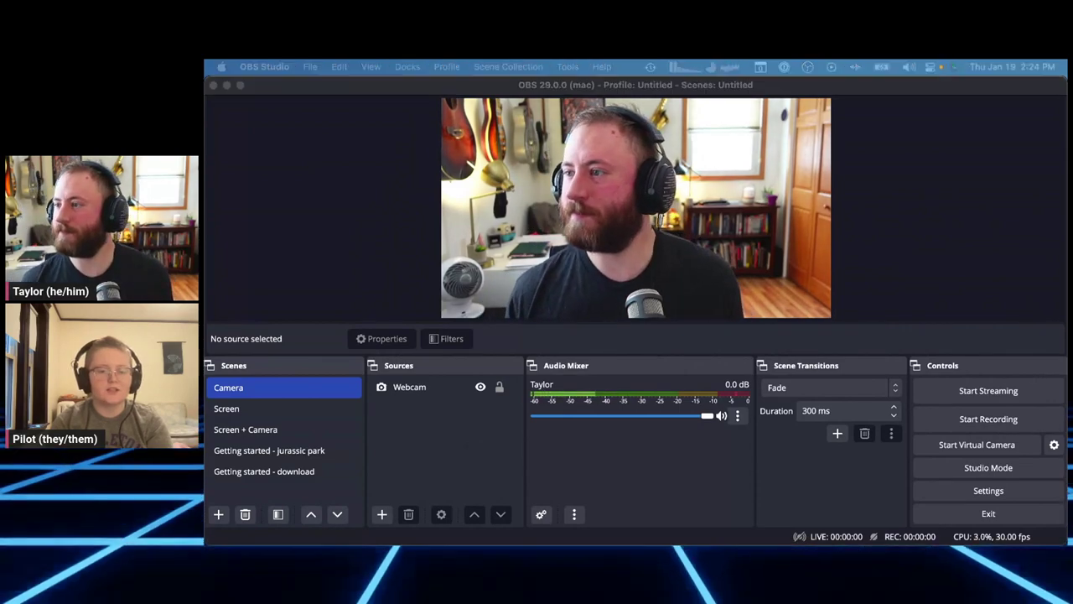